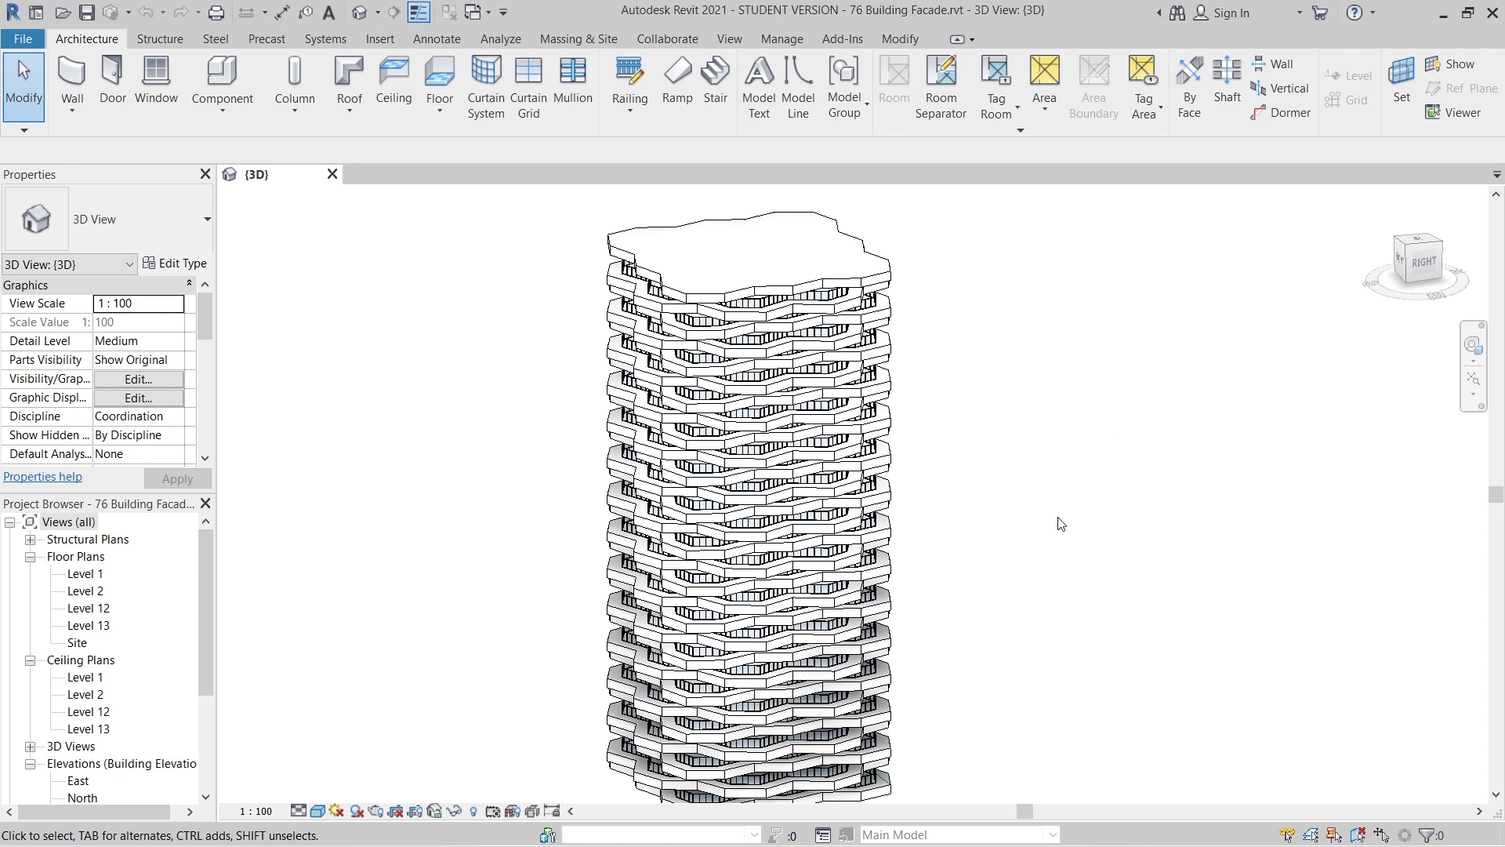
# - Examine the finished tower model's angular floor slabs and recessed curtain walls from several sides and close up
pyautogui.moveTo(1060, 523); pyautogui.dragTo(1045, 479, button='middle')
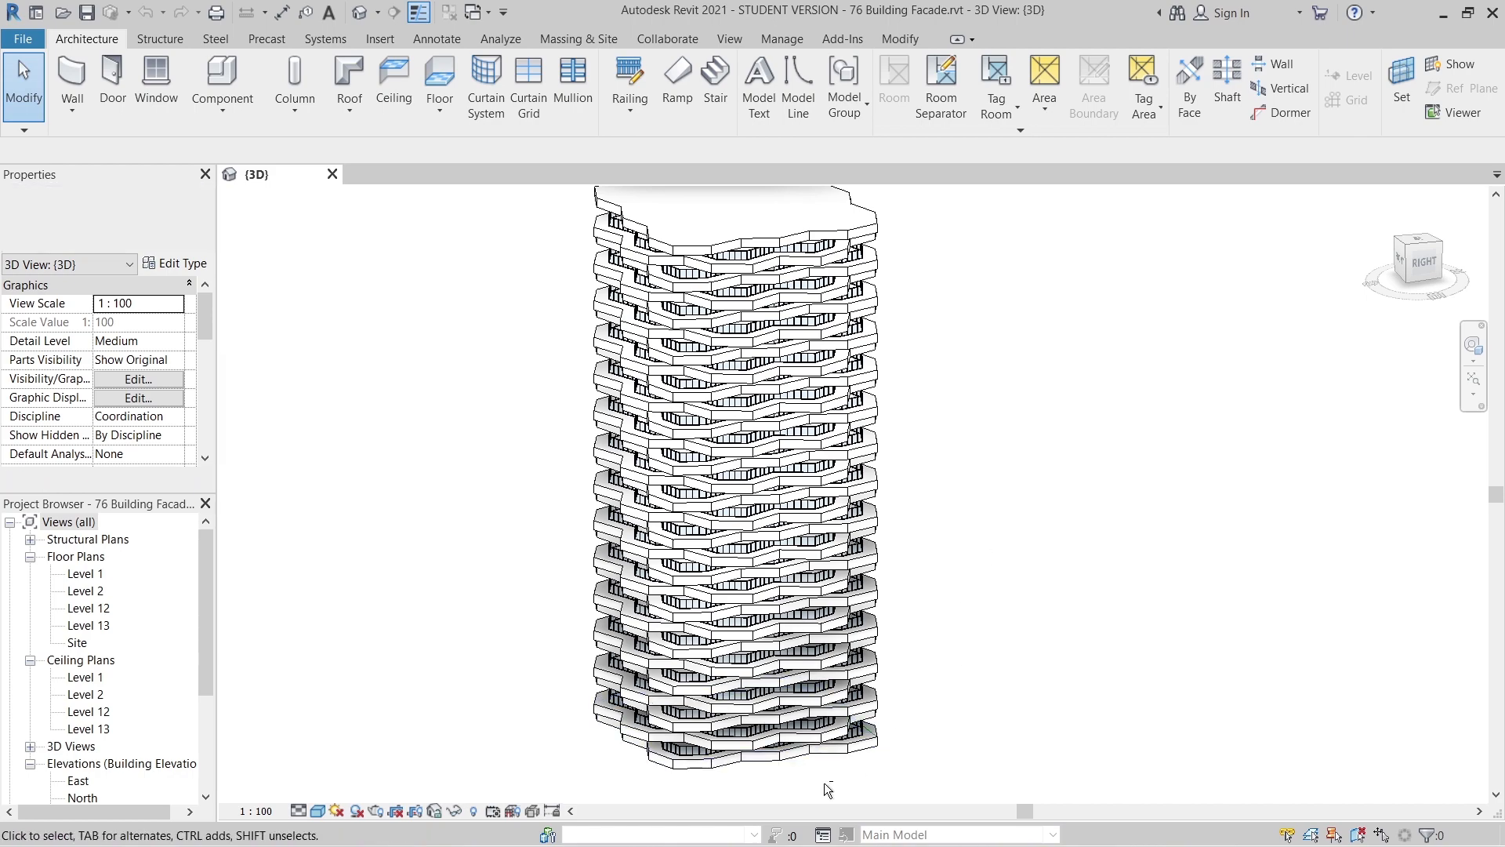
pyautogui.keyDown('shift'); pyautogui.moveTo(825, 783); pyautogui.dragTo(1046, 743, button='middle'); pyautogui.keyUp('shift')
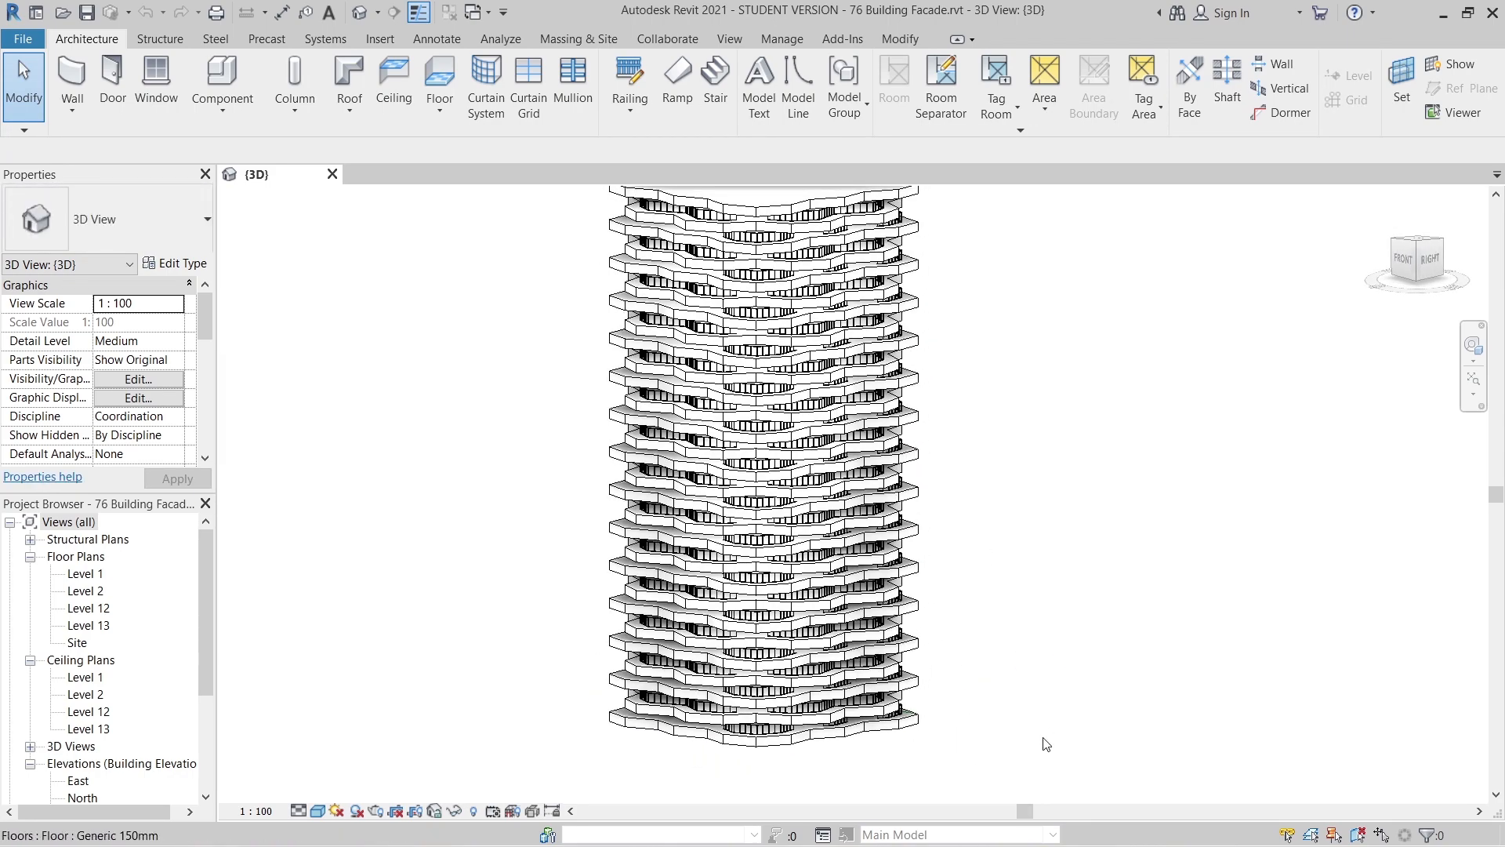
pyautogui.moveTo(1068, 467); pyautogui.dragTo(1033, 567, button='middle')
pyautogui.scroll(4, 980, 470)
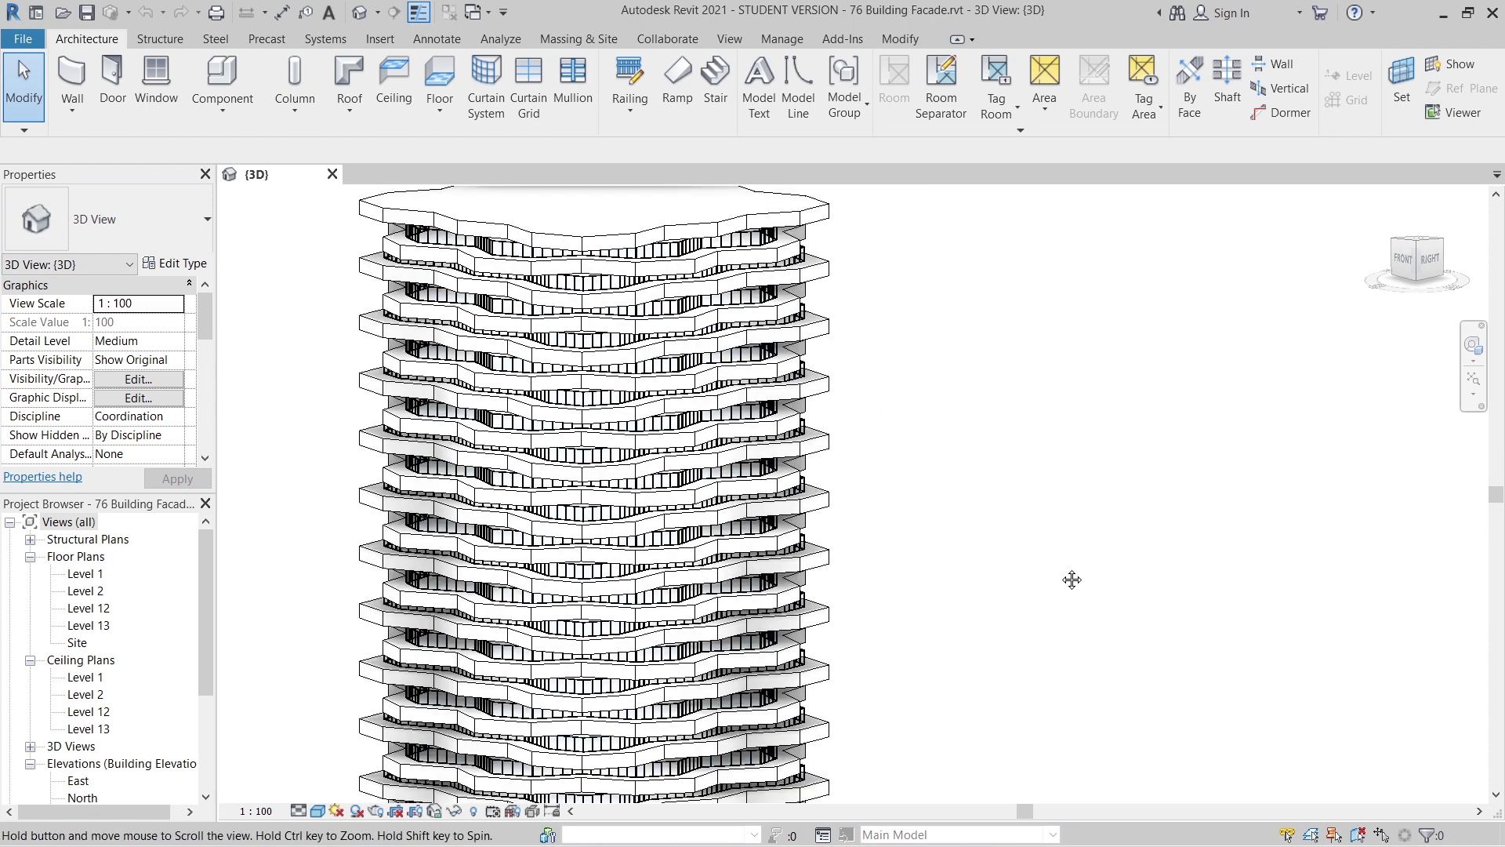
pyautogui.scroll(-2, 1069, 577)
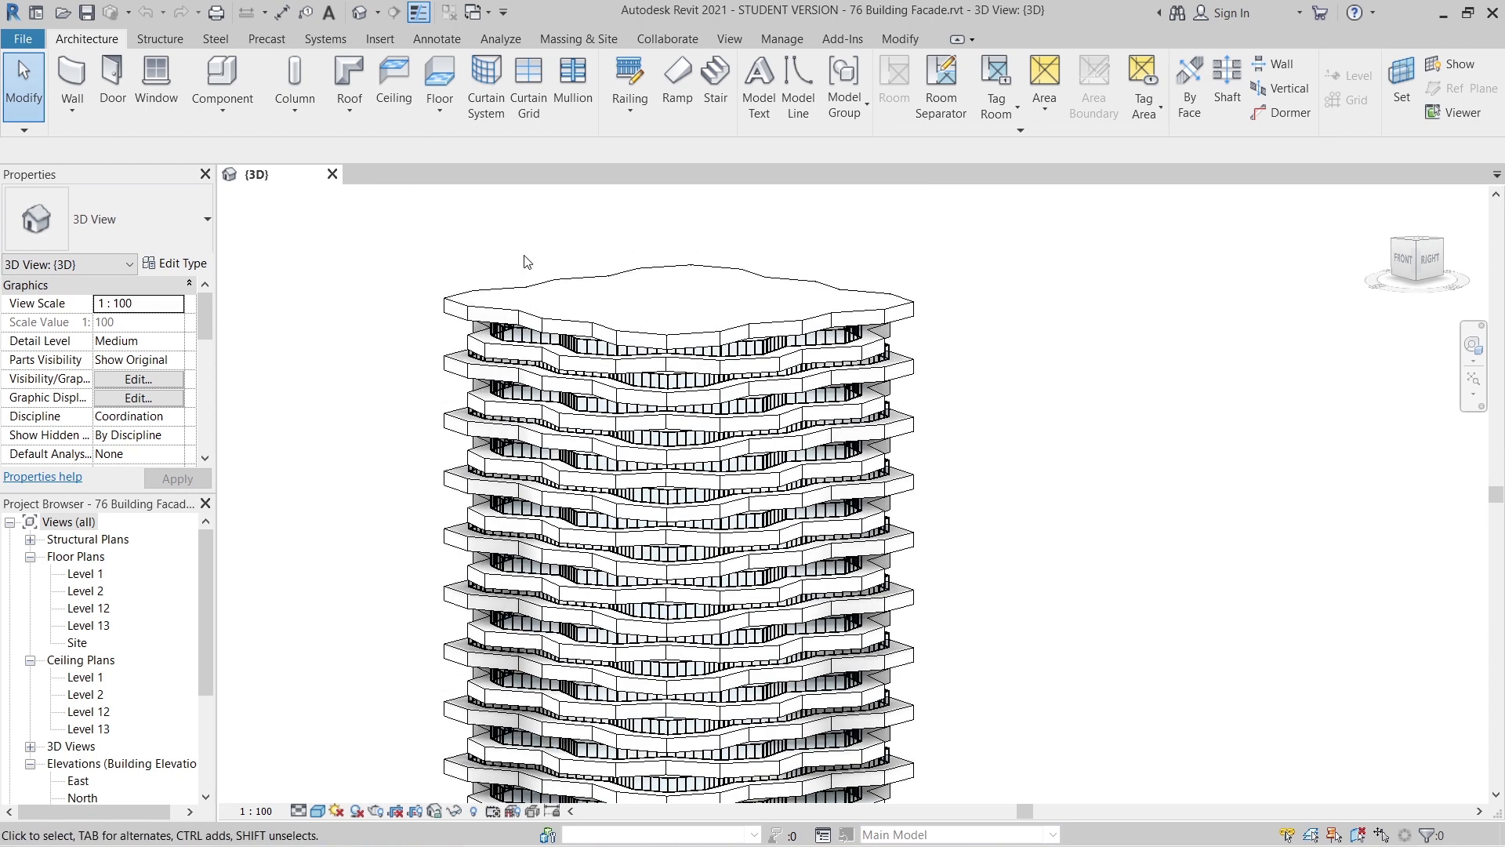
pyautogui.scroll(-4, 902, 549)
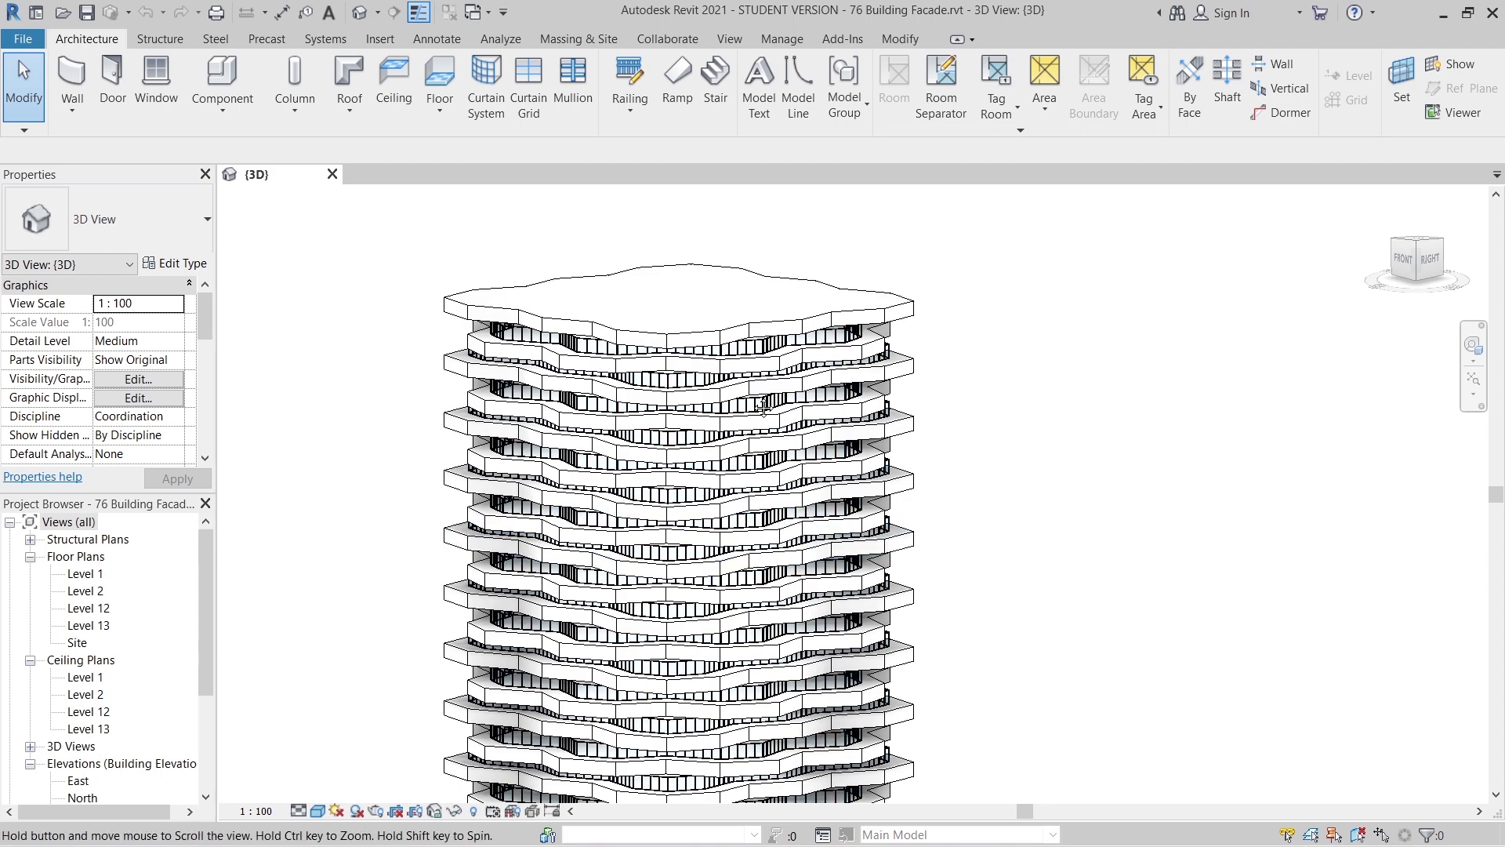
pyautogui.keyDown('shift'); pyautogui.moveTo(974, 608); pyautogui.dragTo(834, 603, button='middle'); pyautogui.keyUp('shift')
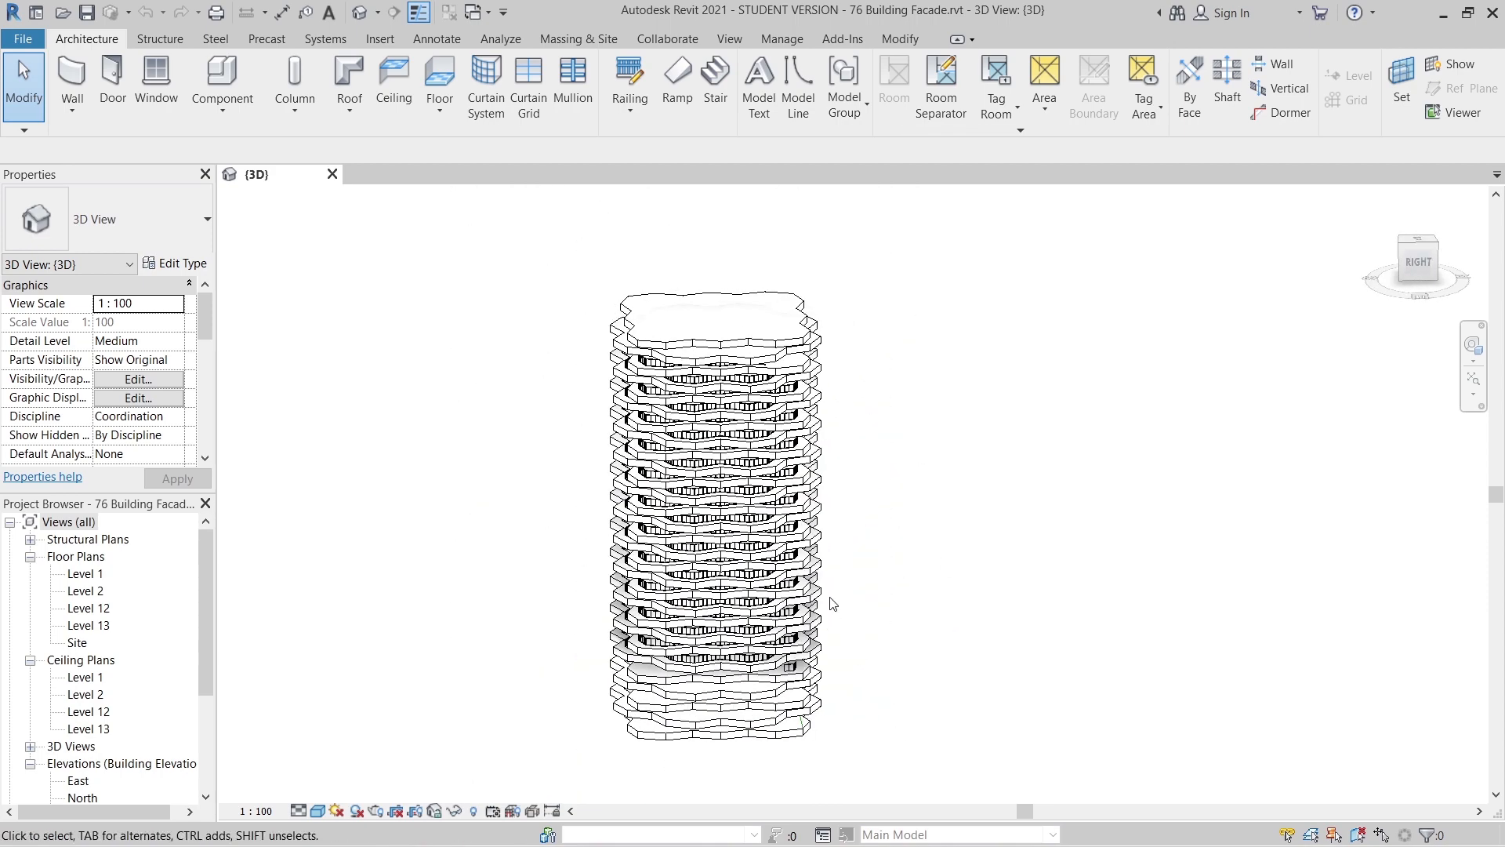
pyautogui.scroll(6, 816, 482)
pyautogui.moveTo(845, 506); pyautogui.dragTo(1146, 660, button='middle')
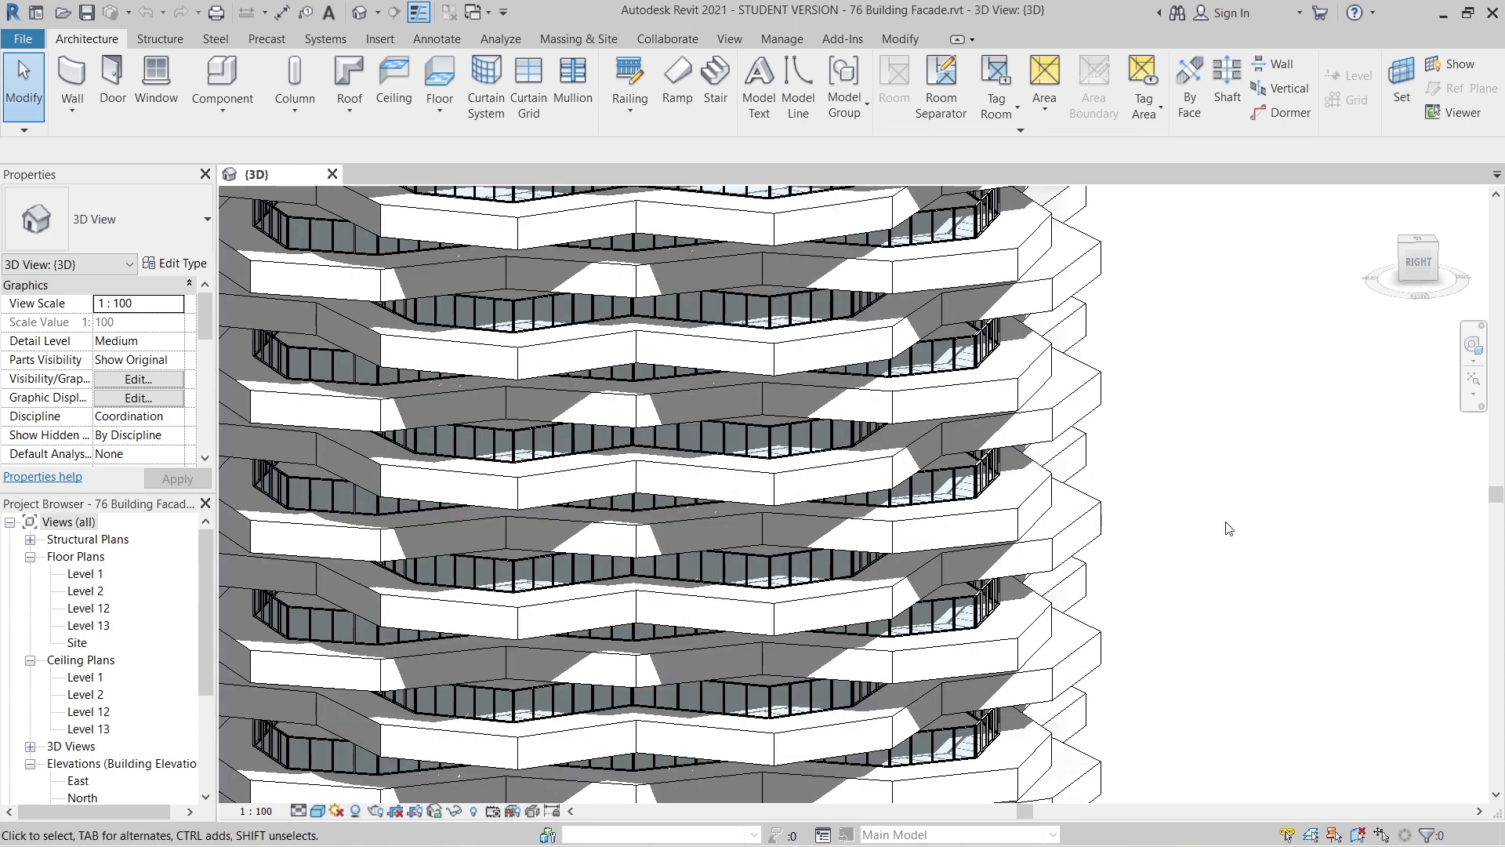
pyautogui.scroll(-5, 1226, 528)
pyautogui.moveTo(1142, 504); pyautogui.dragTo(1111, 483, button='middle')
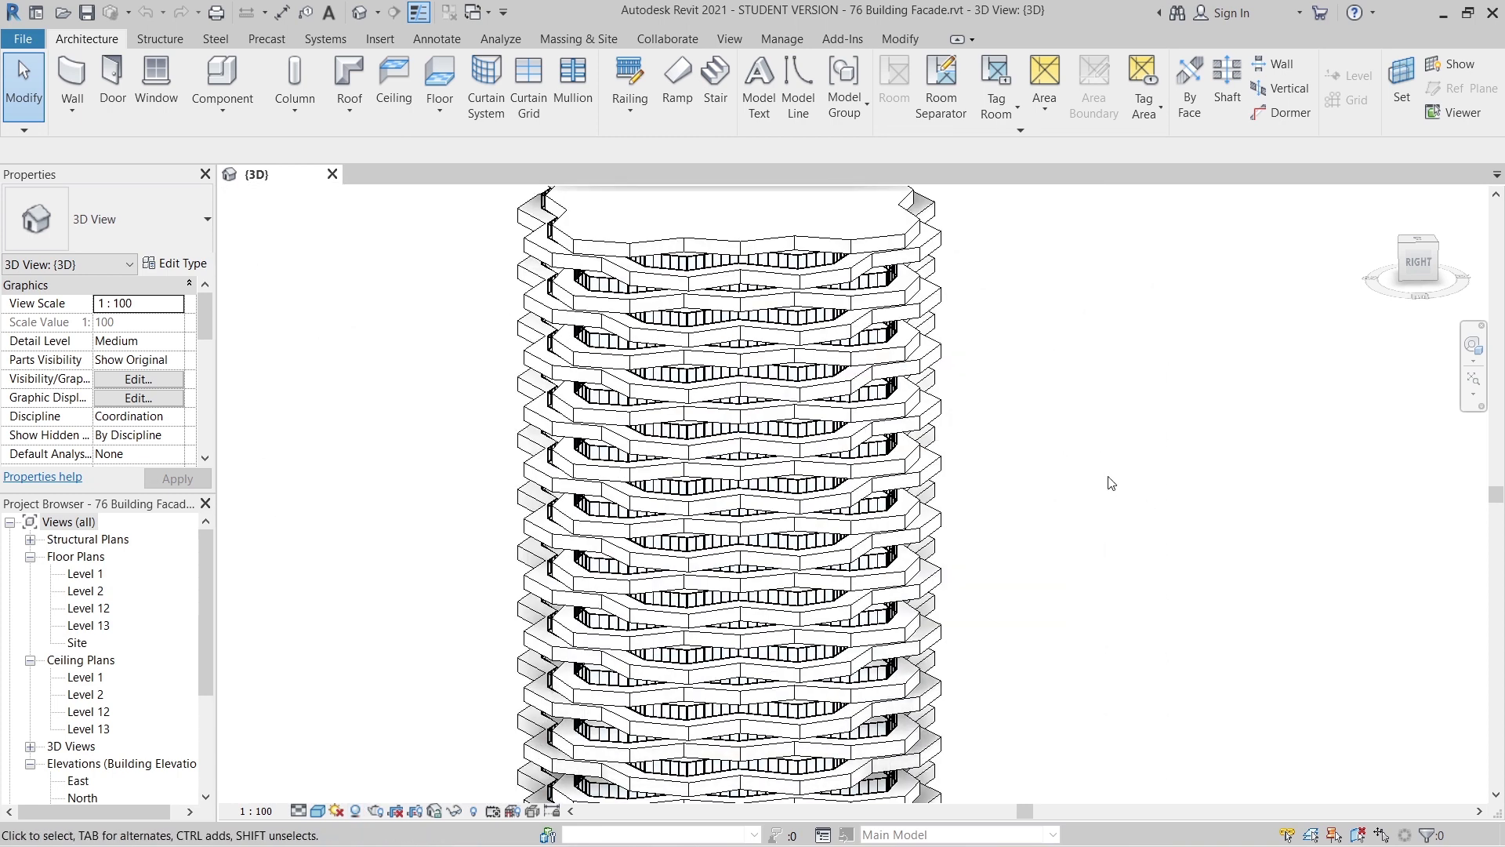
pyautogui.scroll(-2, 1065, 476)
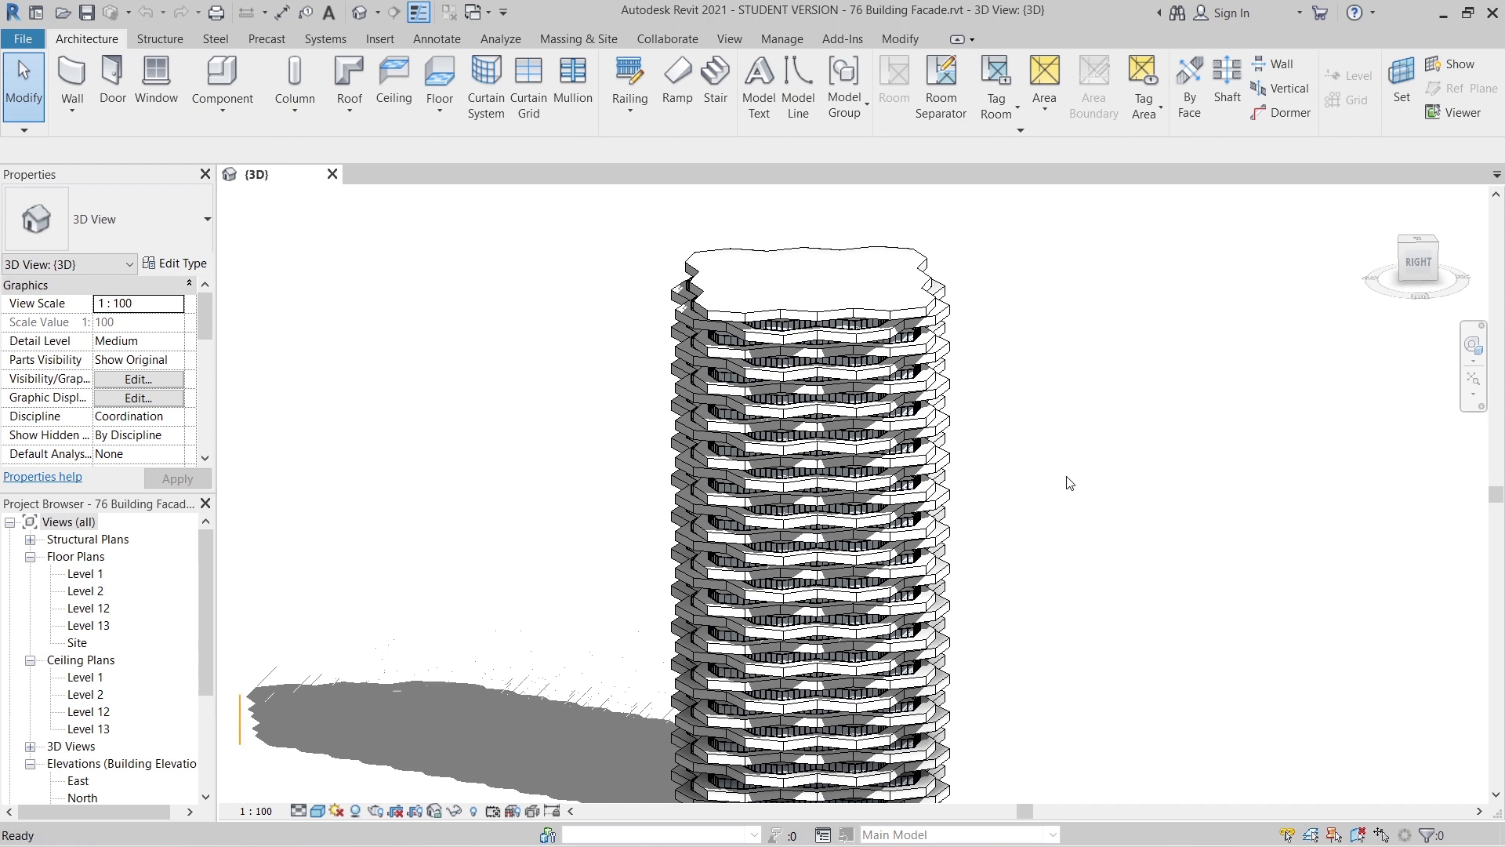
# - Create a new project from the Metric-Architectural Template and close the 76 Building Facade project without saving it
pyautogui.hotkey('ctrl', 'n')
pyautogui.click(624, 175)
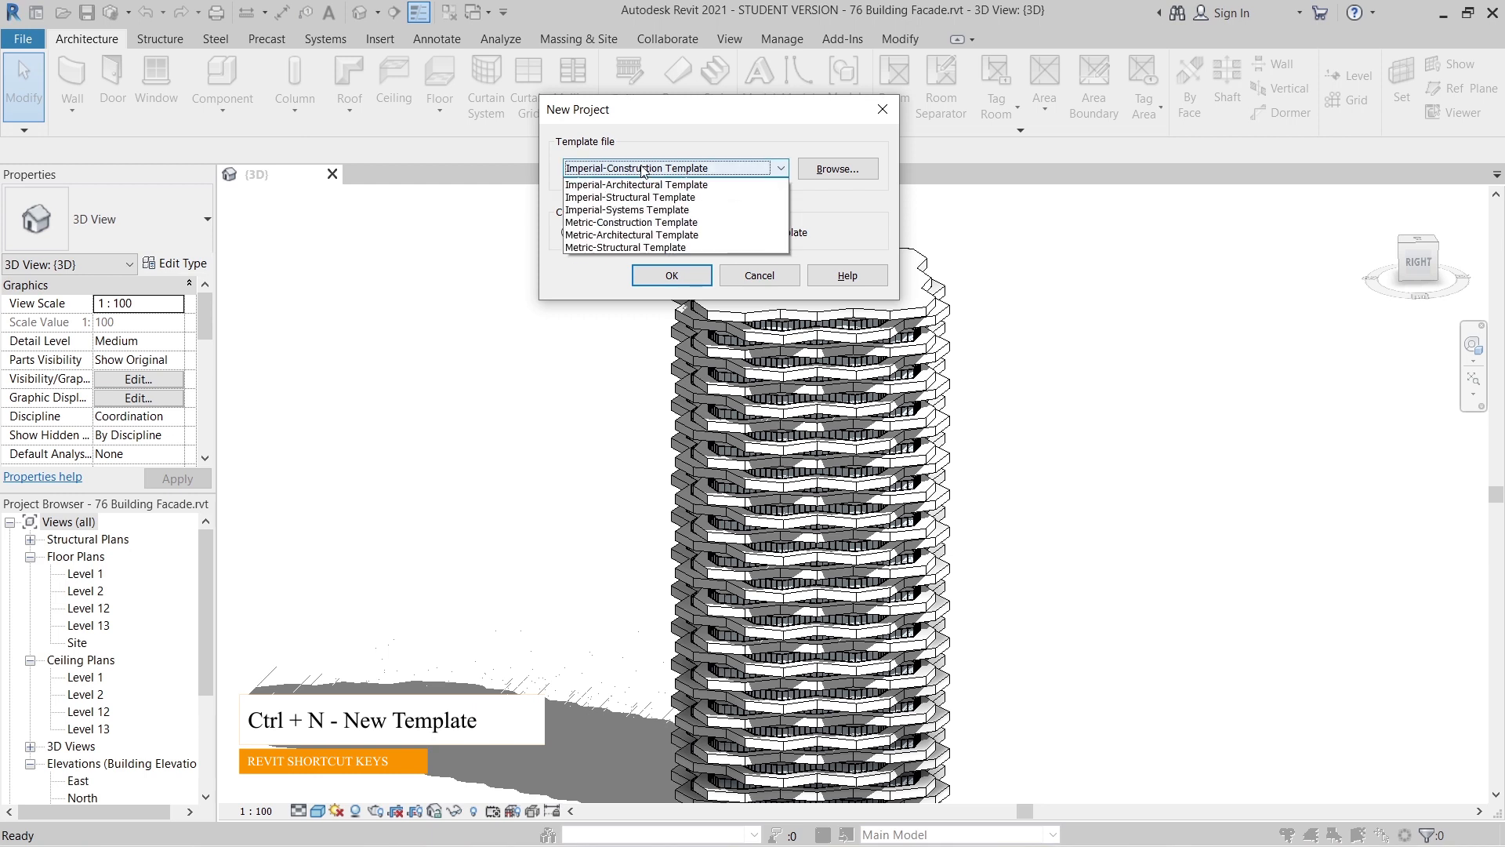
pyautogui.click(665, 260)
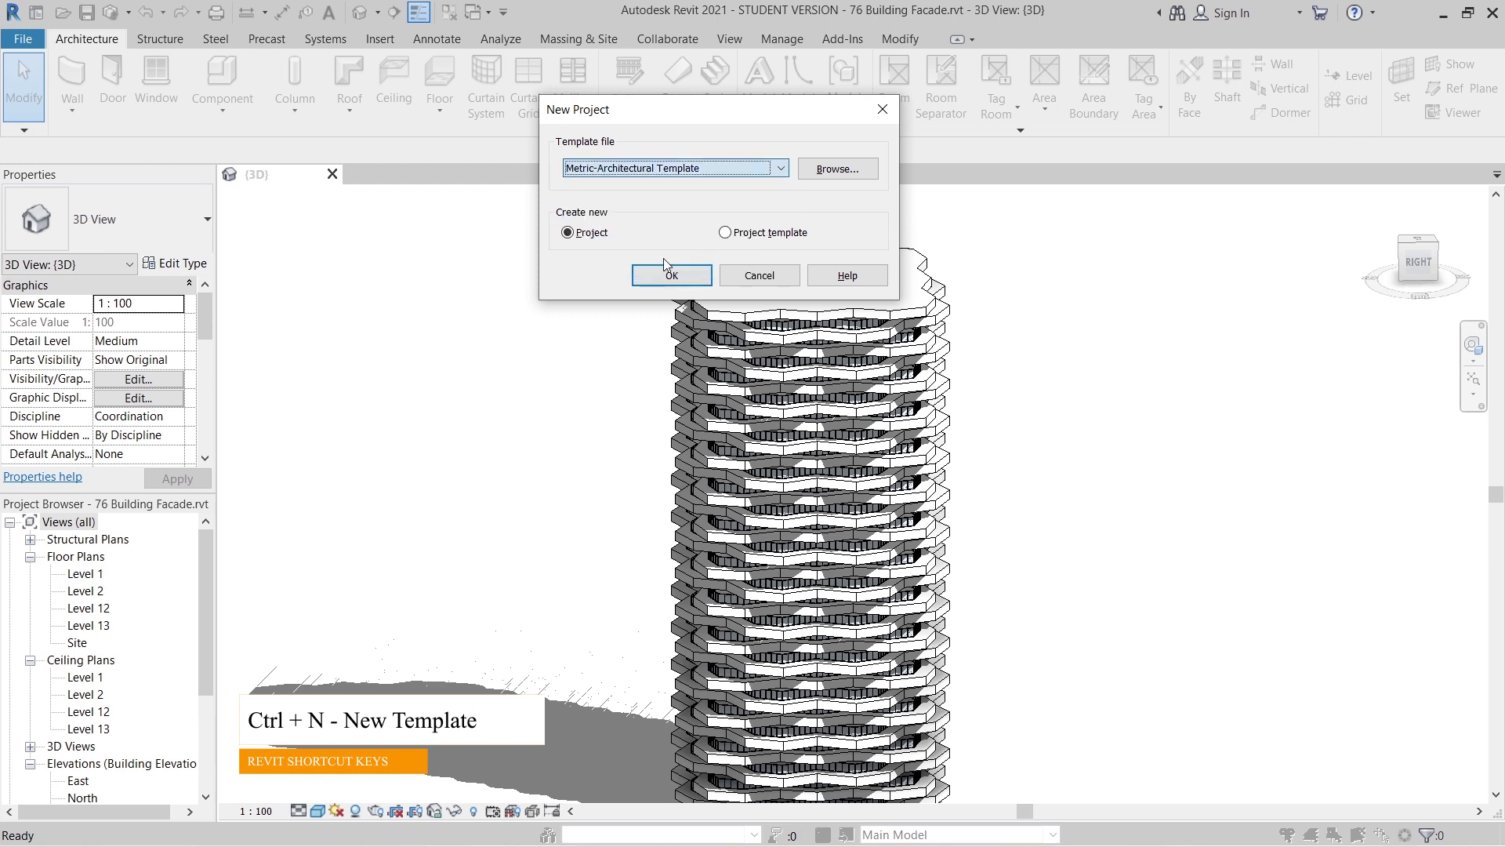
pyautogui.click(672, 276)
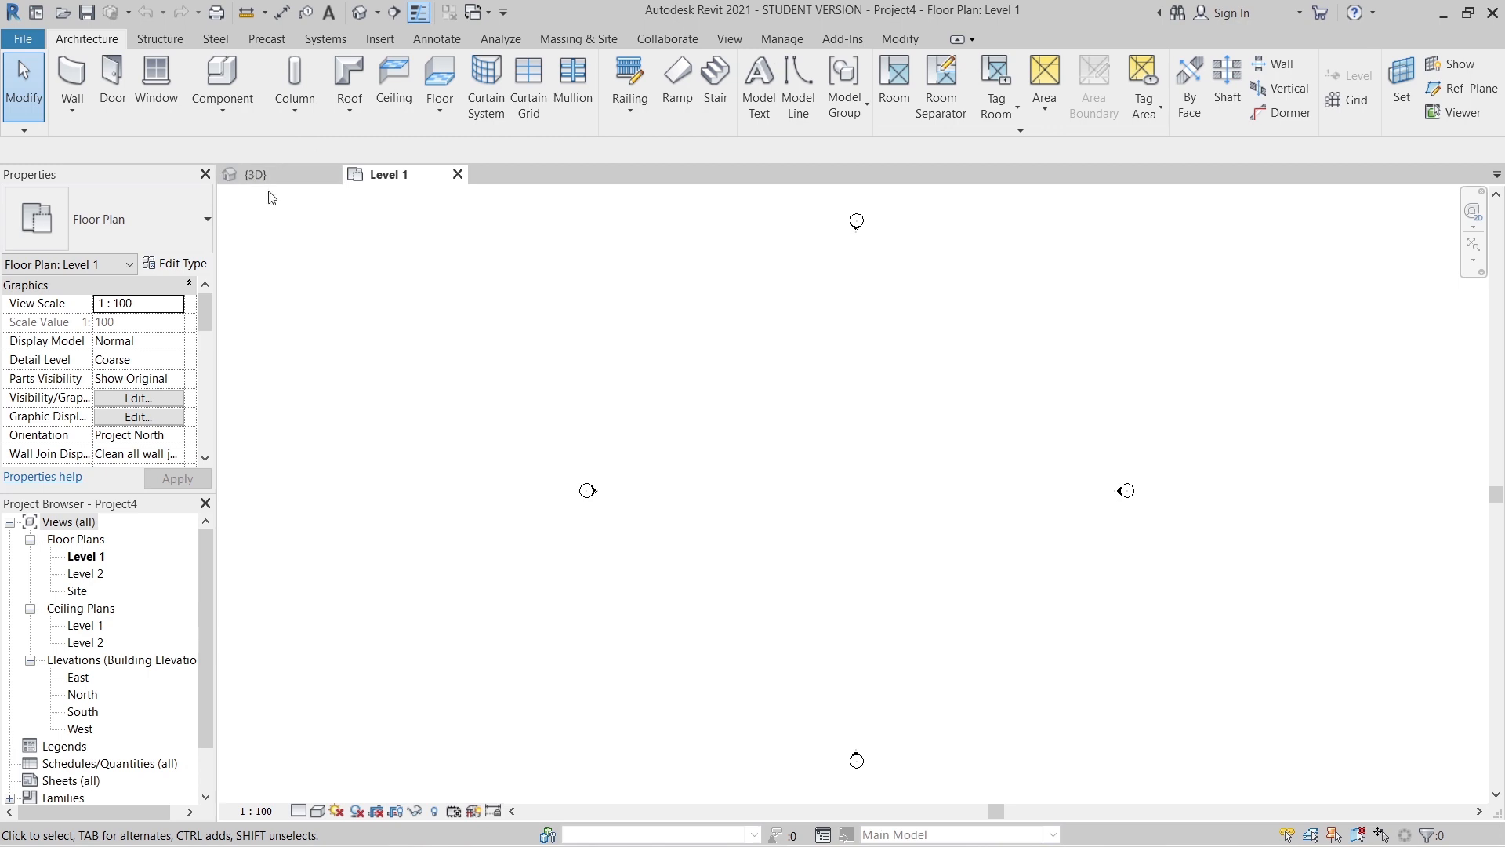
pyautogui.click(331, 176)
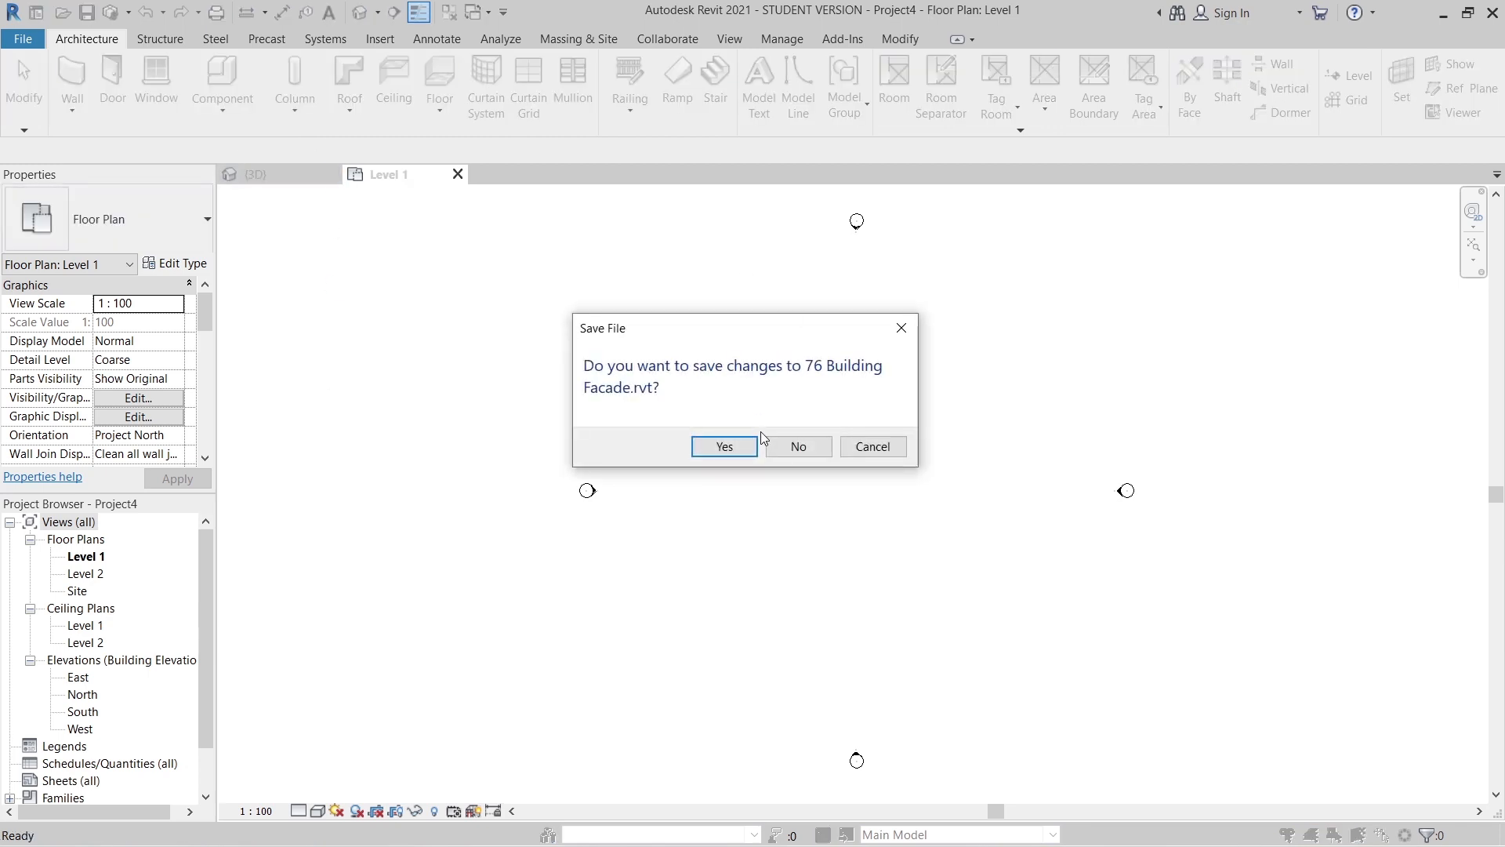
pyautogui.click(795, 445)
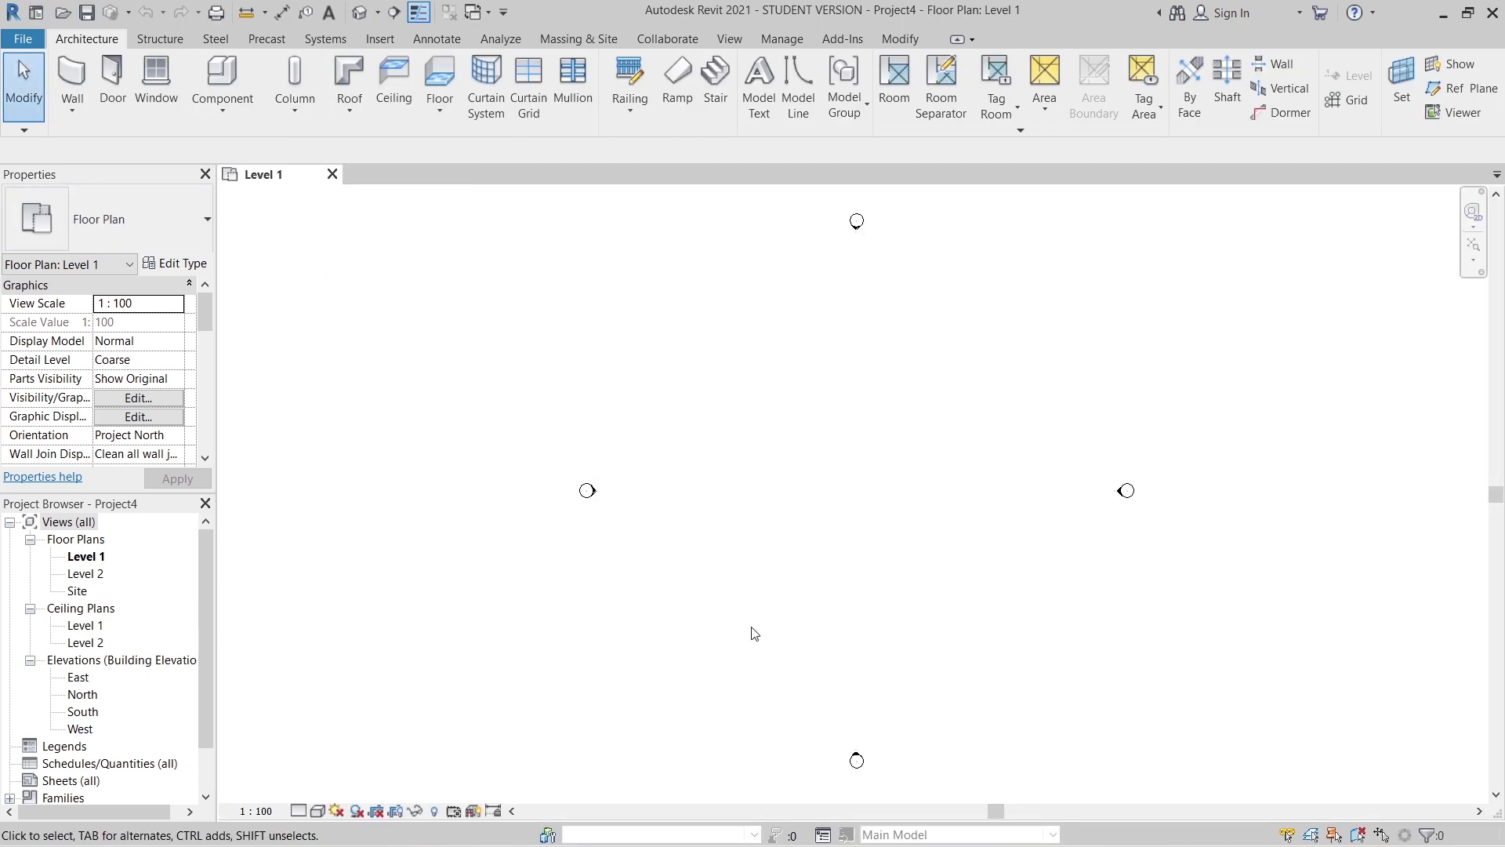
# - Start a floor boundary on Level 1 with an 8000 line sloping down at 20° and a 7000 vertical helper line from its end
pyautogui.moveTo(853, 578); pyautogui.dragTo(826, 533, button='middle')
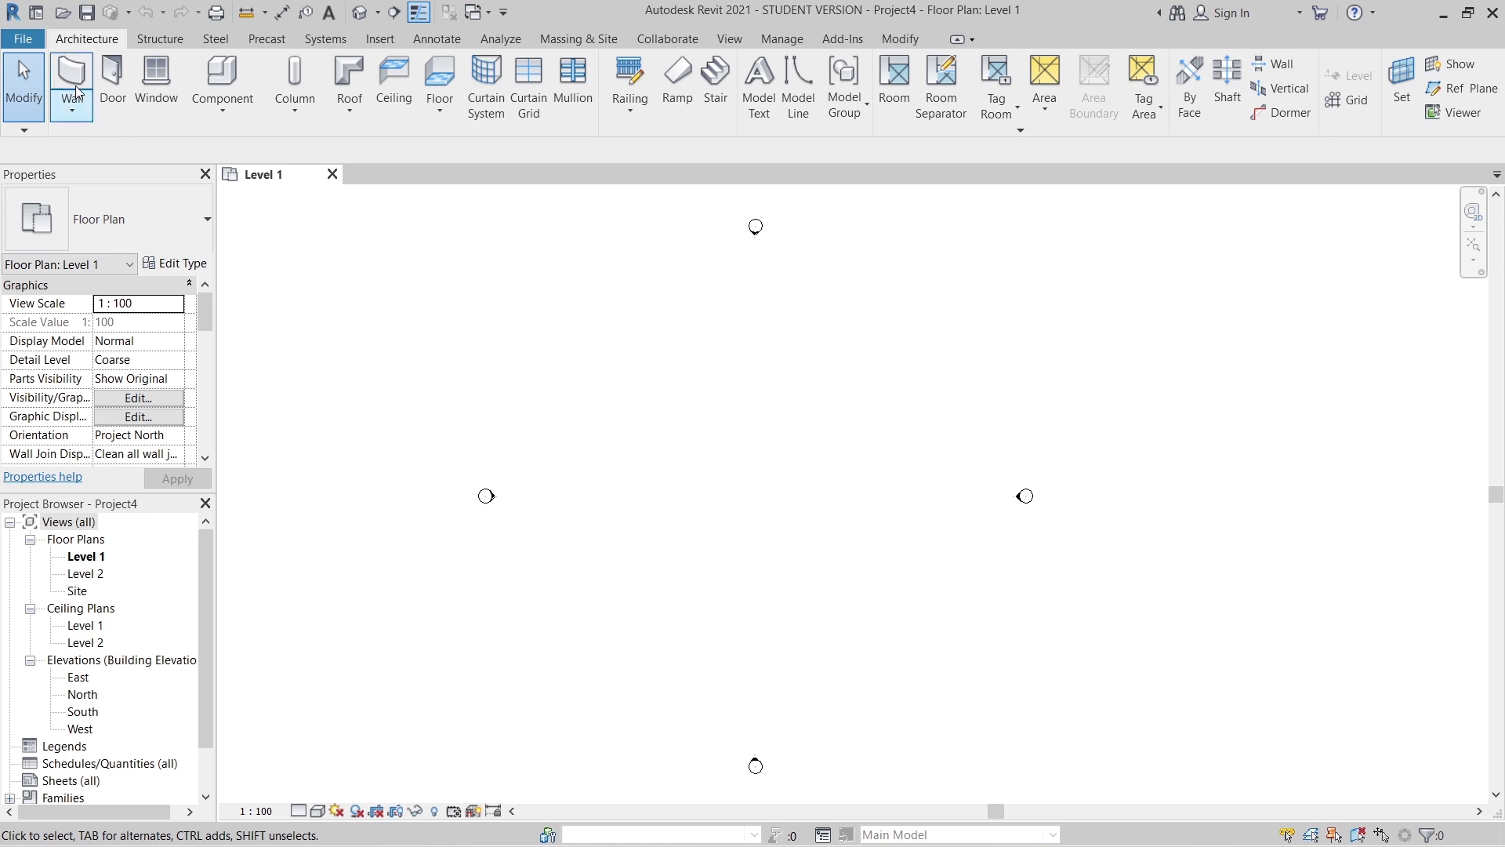
pyautogui.click(441, 79)
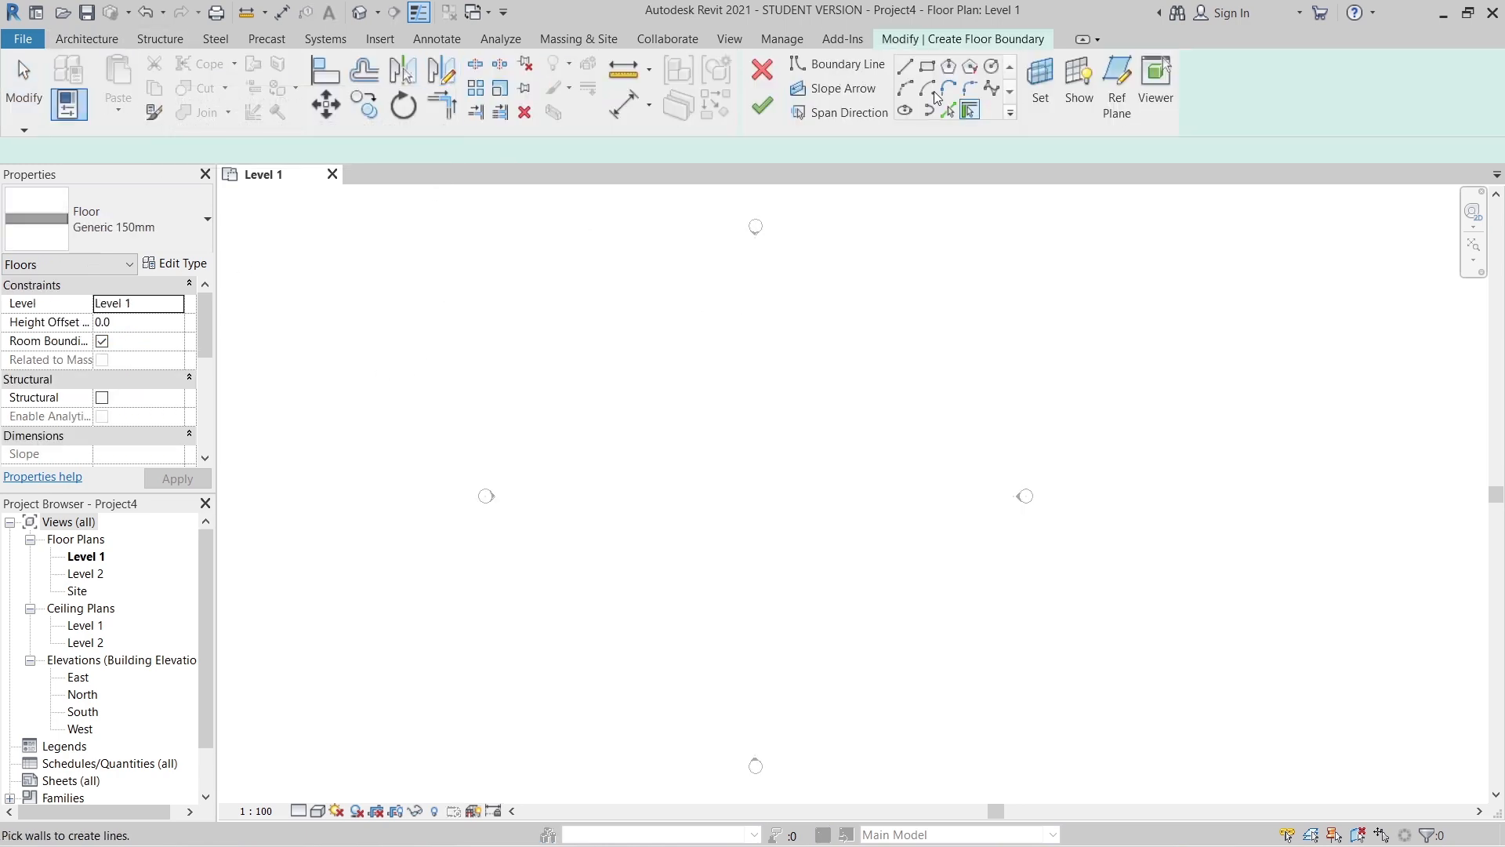
pyautogui.click(909, 67)
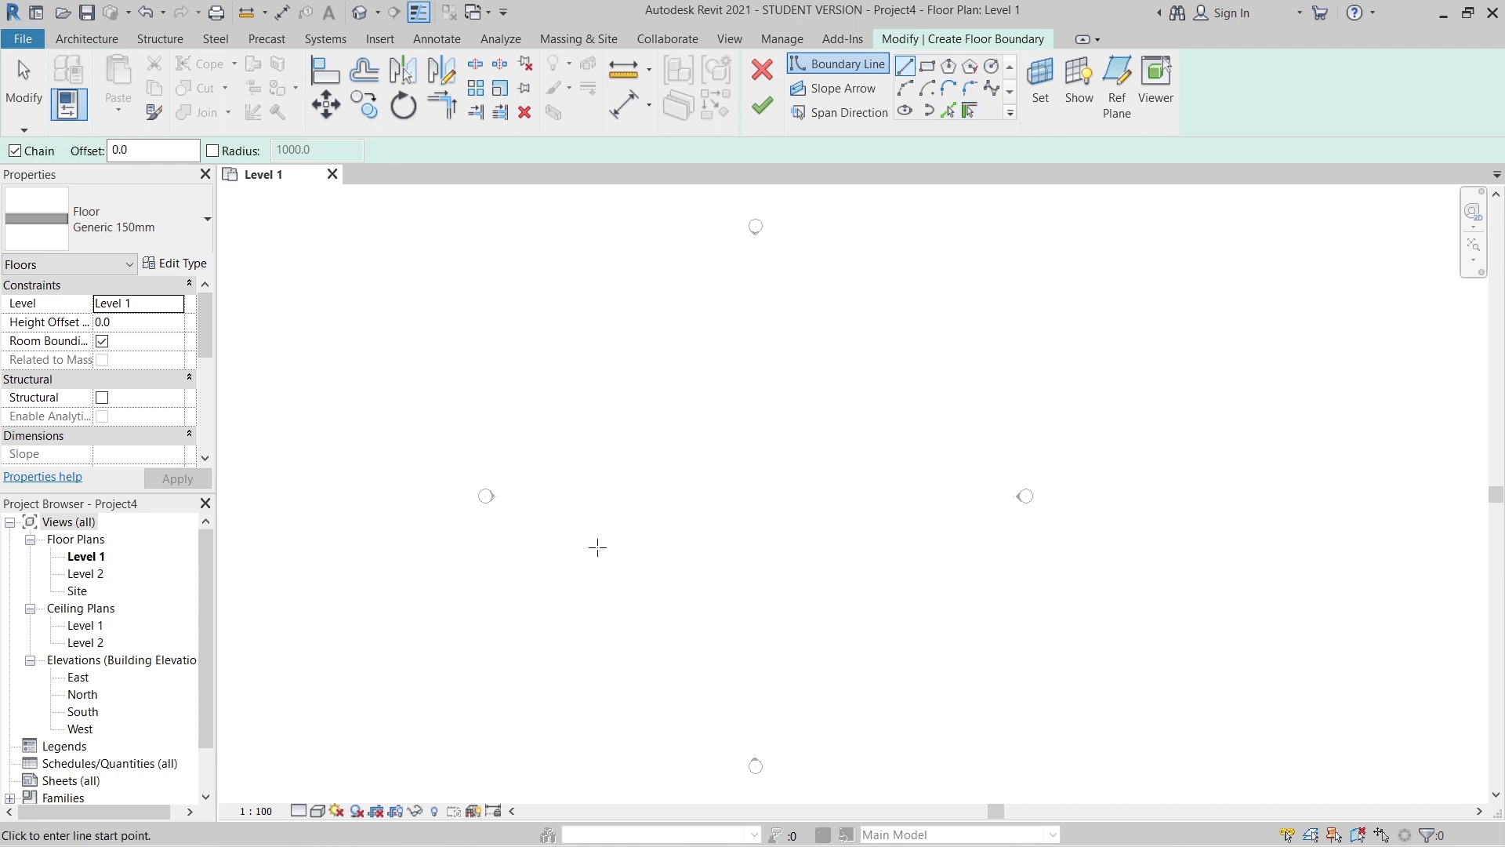
pyautogui.click(586, 462)
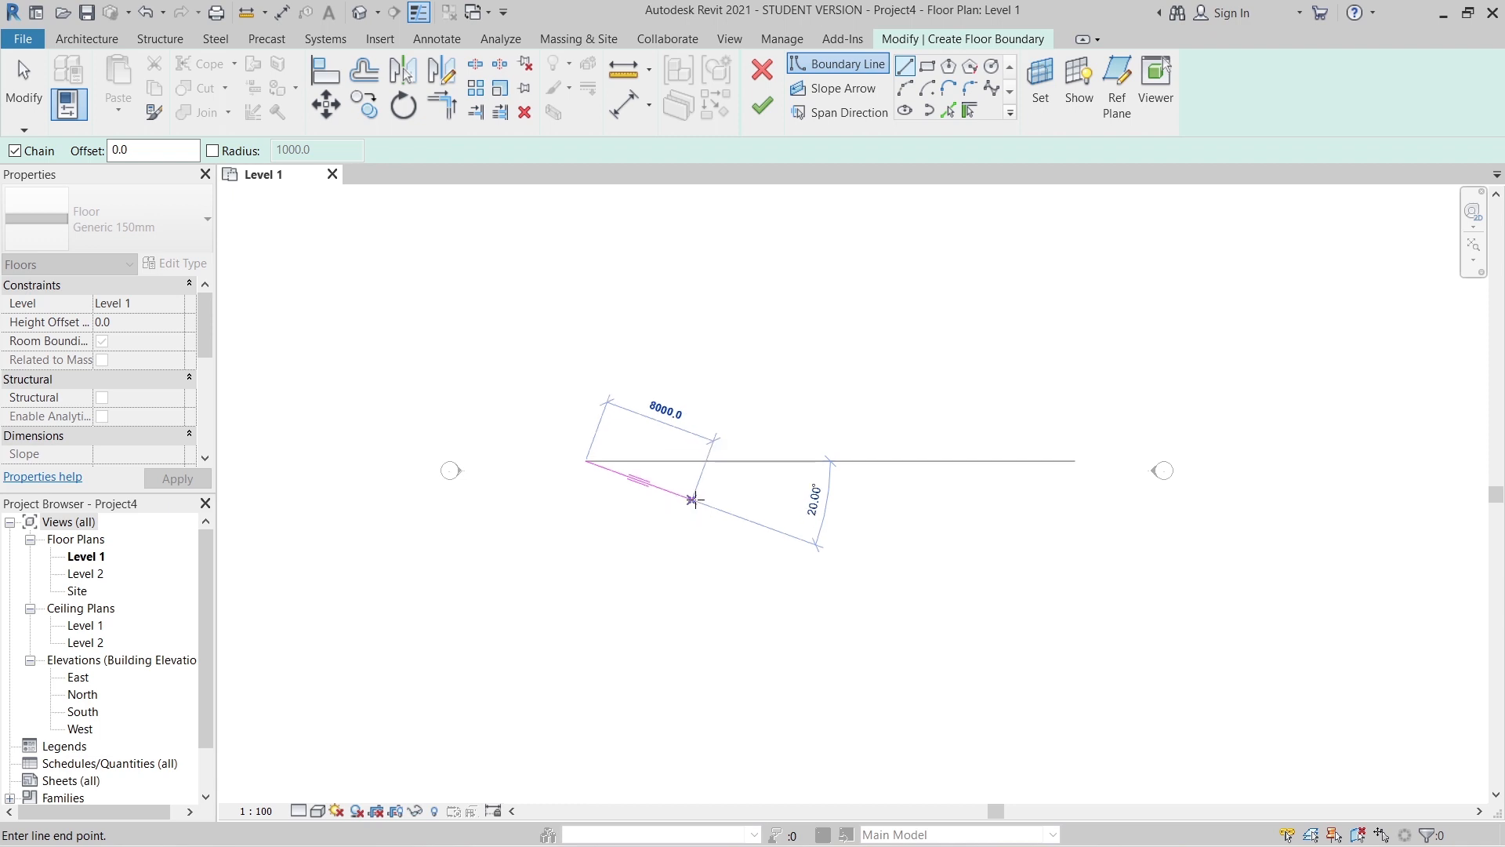
pyautogui.click(694, 500)
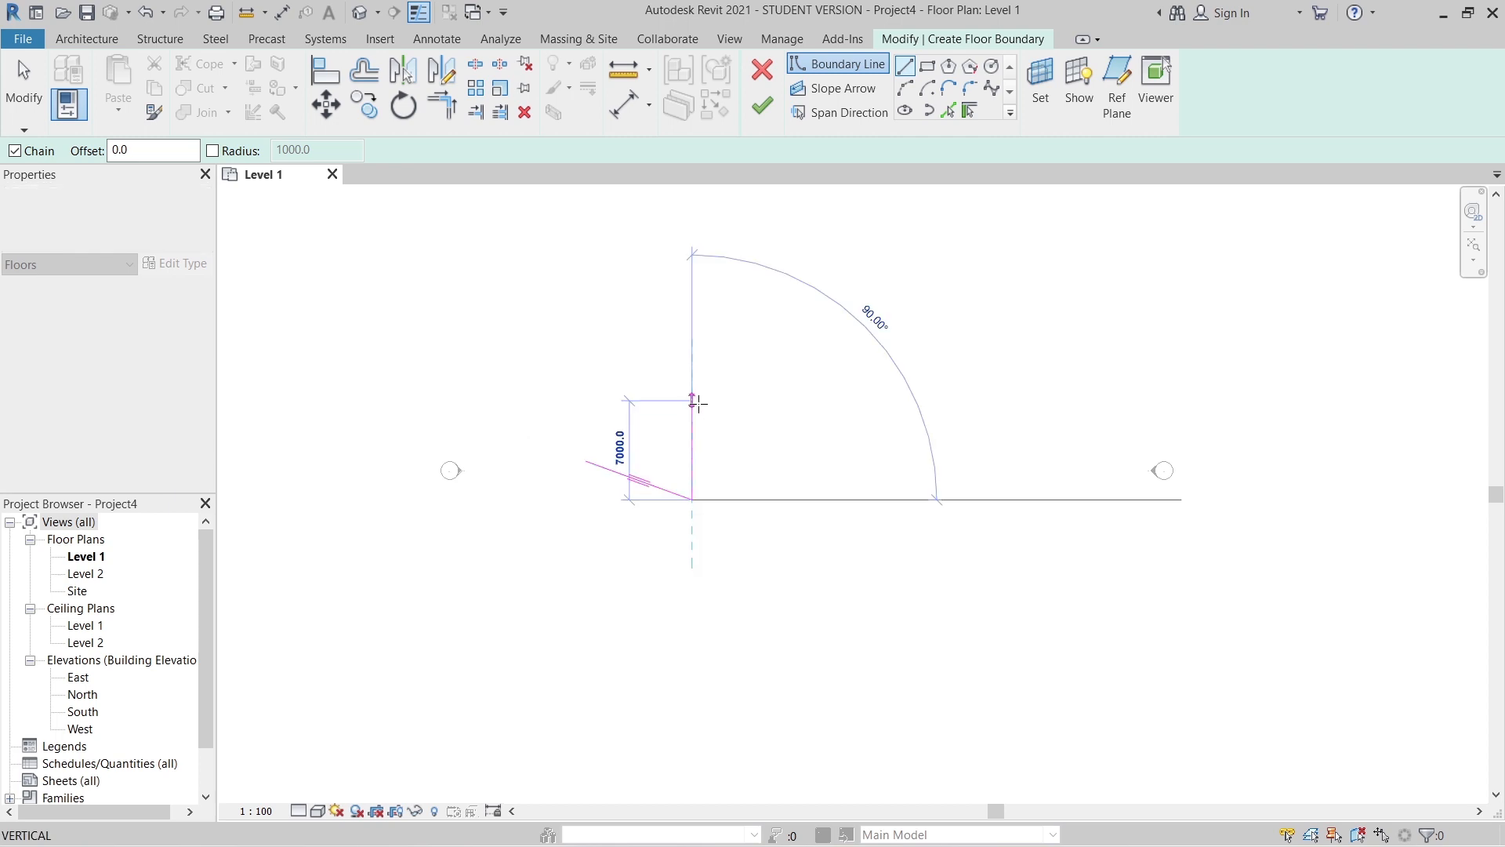
pyautogui.click(693, 400)
pyautogui.press('Escape')
pyautogui.press('Escape')
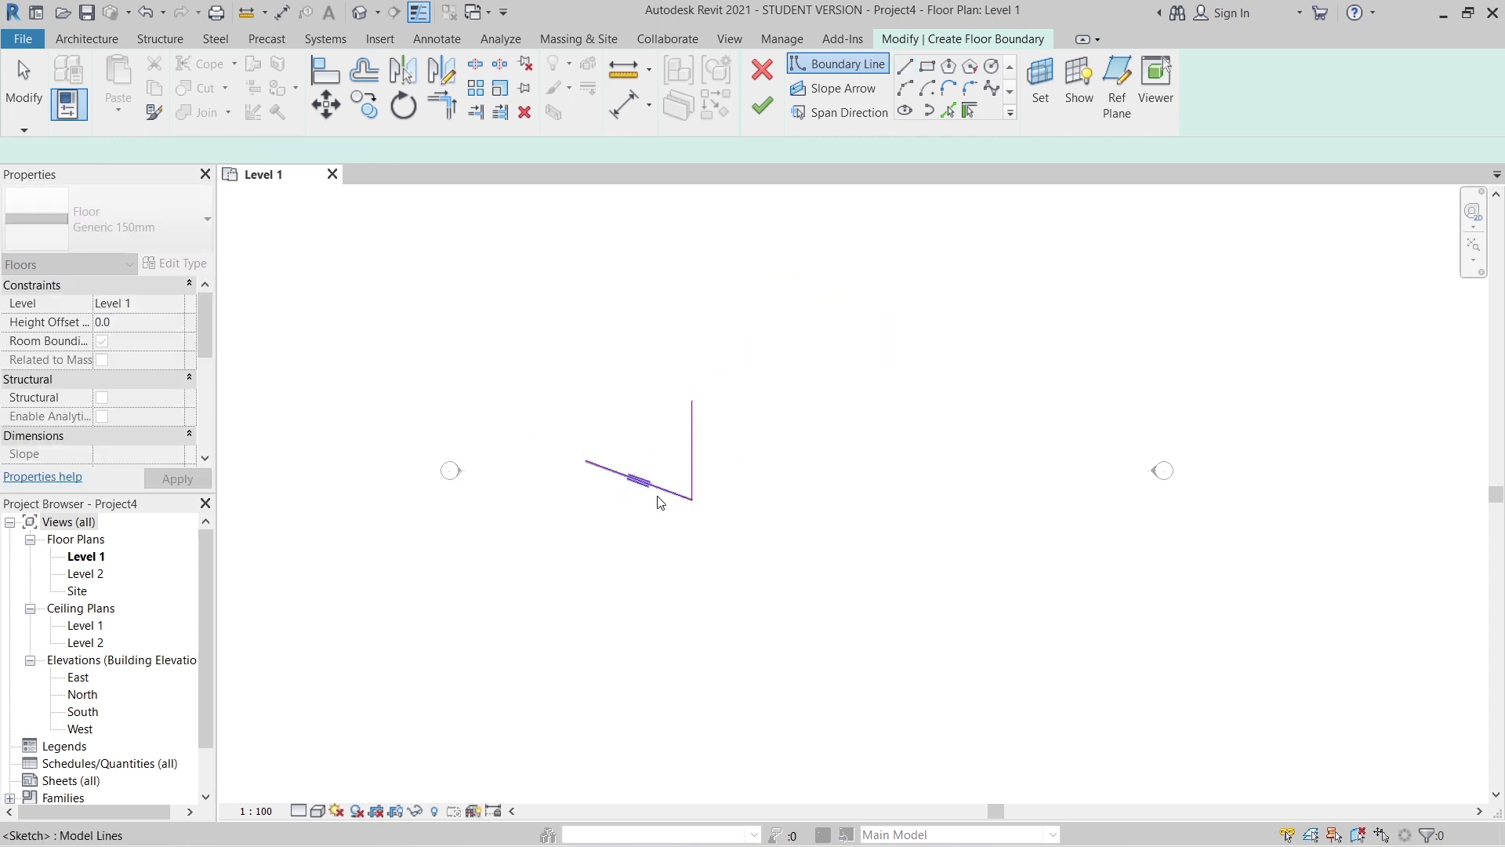
# - Mirror the sloped boundary line about the 7000 vertical helper line to form a V shape
pyautogui.click(659, 488)
pyautogui.moveTo(740, 528); pyautogui.dragTo(740, 564, button='middle')
pyautogui.press('m')
pyautogui.press('m')
pyautogui.click(690, 479)
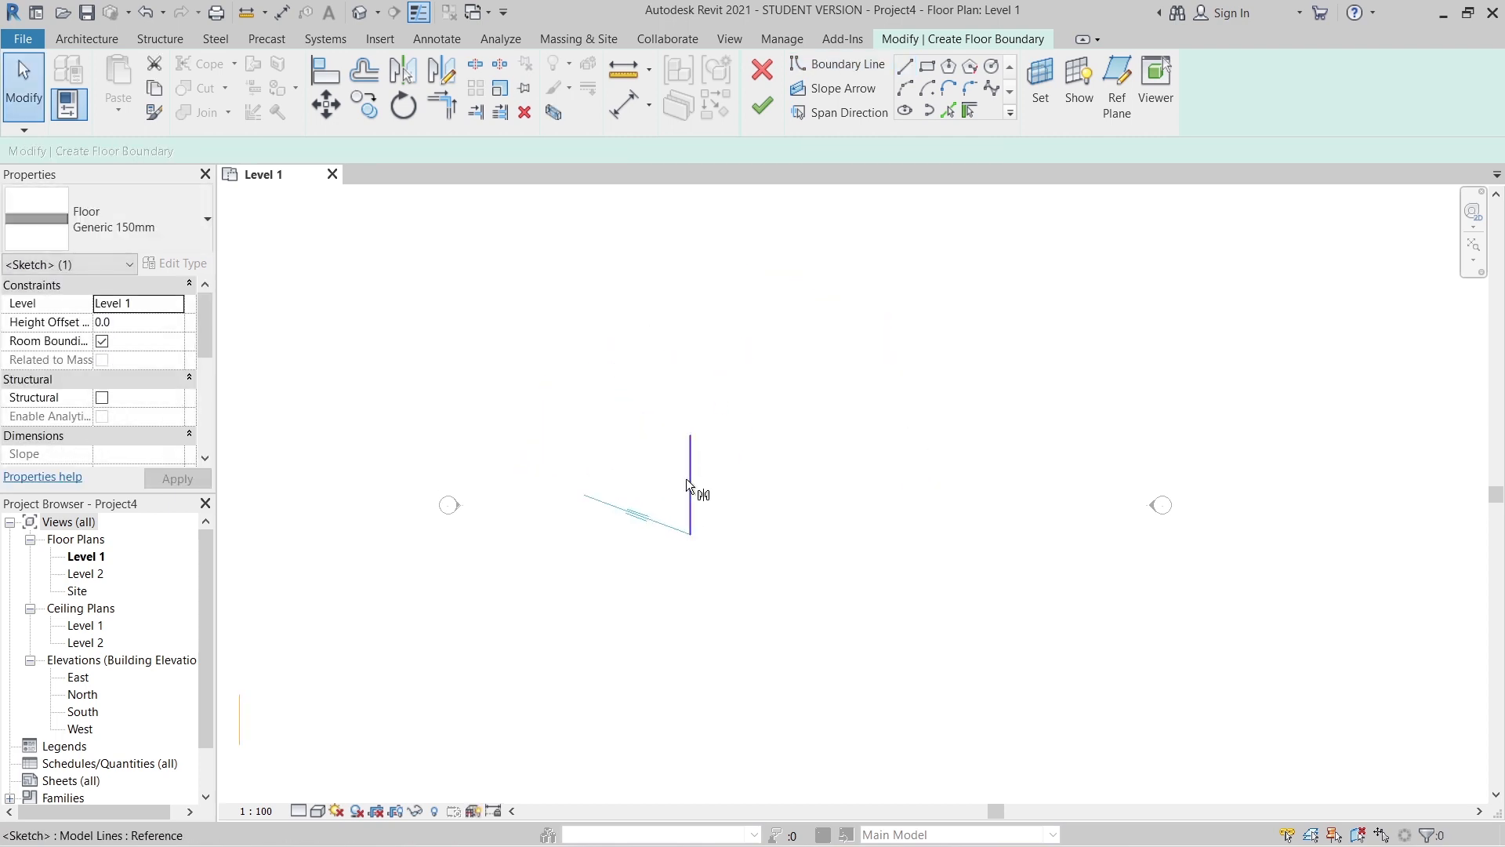
pyautogui.click(745, 514)
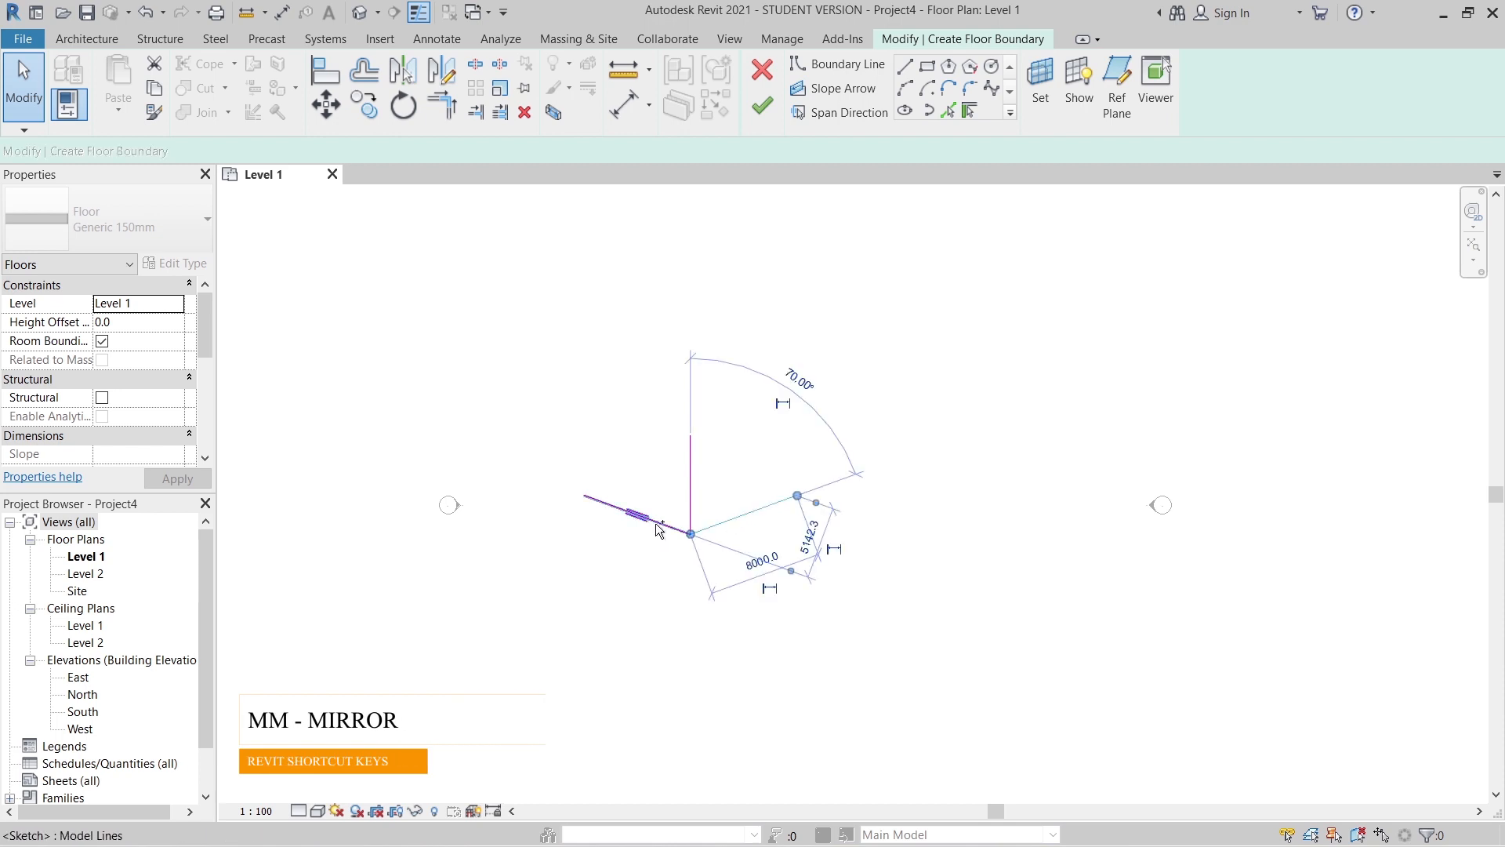
pyautogui.press('Escape')
# - Draw a 3000 vertical helper line upward from the right end of the V-shaped boundary
pyautogui.press('l')
pyautogui.press('i')
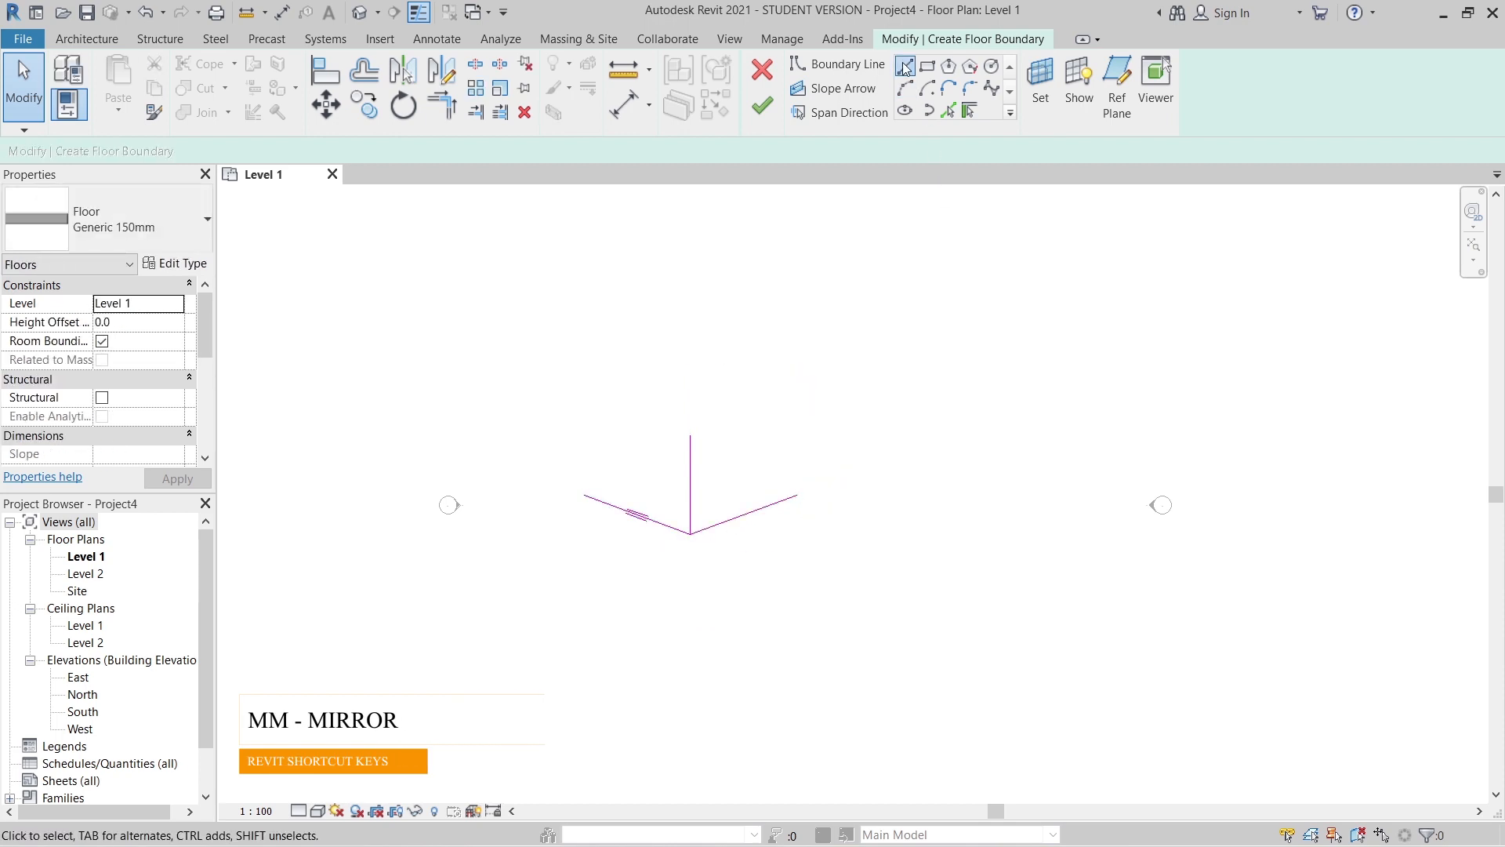
pyautogui.click(796, 497)
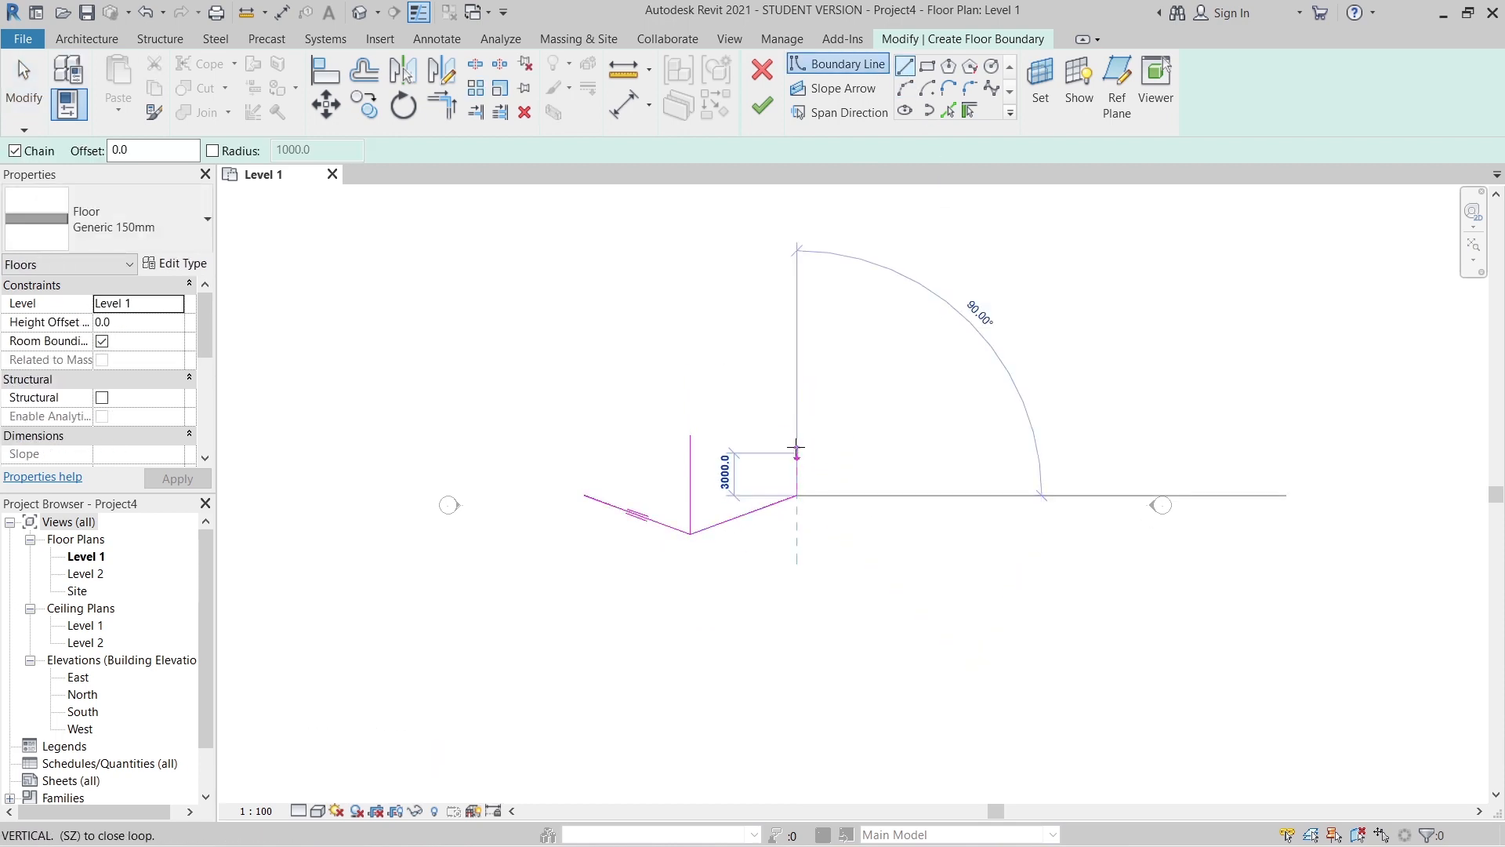
pyautogui.click(797, 452)
pyautogui.press('Escape')
pyautogui.press('Escape')
# - Mirror both sloped lines of the V about the 3000 vertical helper line
pyautogui.click(658, 527)
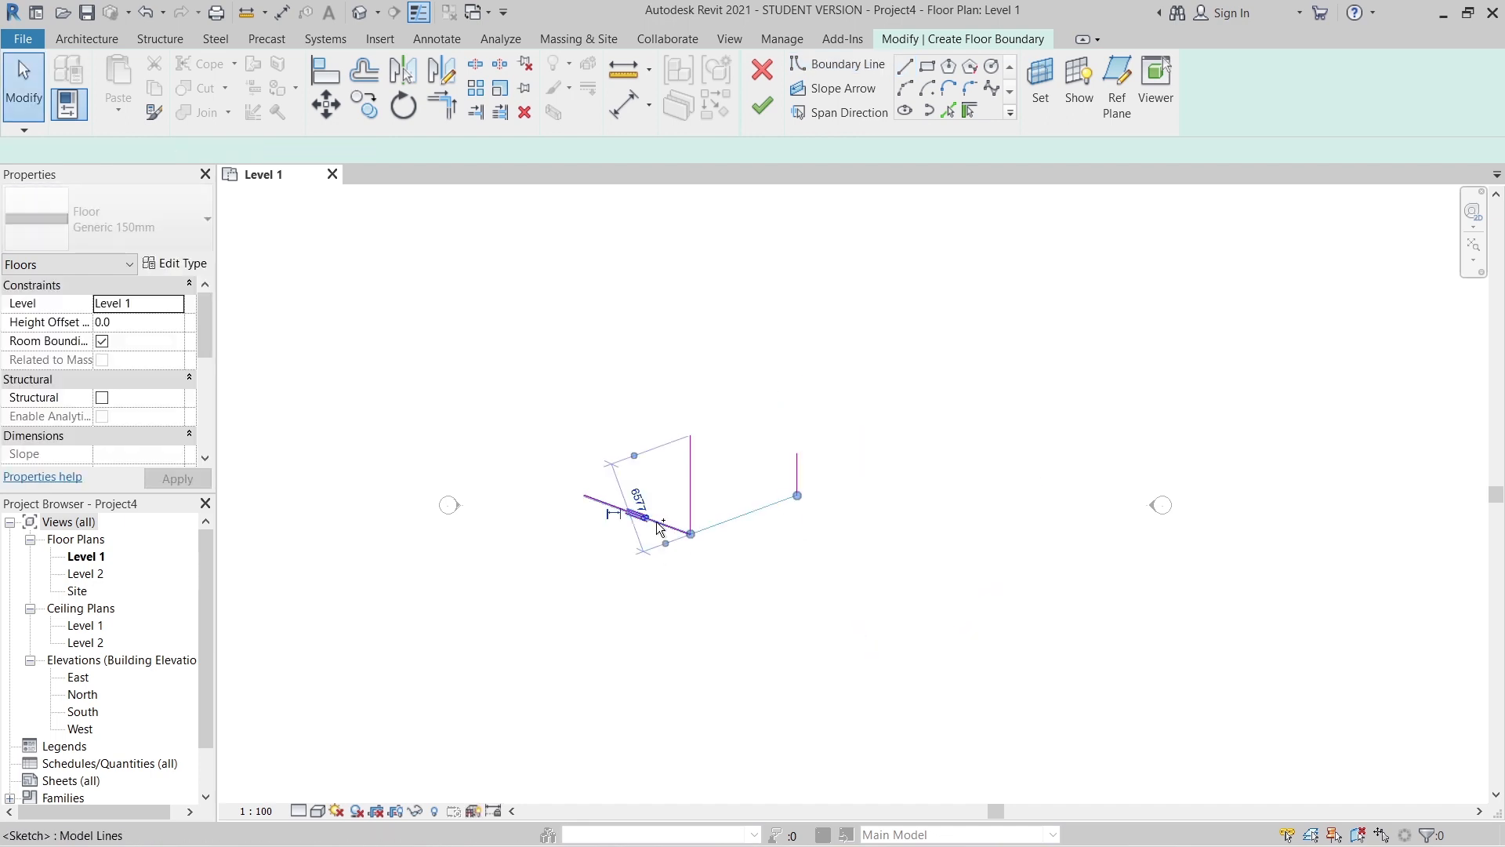
pyautogui.keyDown('ctrl'); pyautogui.click(657, 523); pyautogui.keyUp('ctrl')
pyautogui.moveTo(816, 597); pyautogui.dragTo(803, 665, button='middle')
pyautogui.scroll(2, 786, 649)
pyautogui.press('m')
pyautogui.press('m')
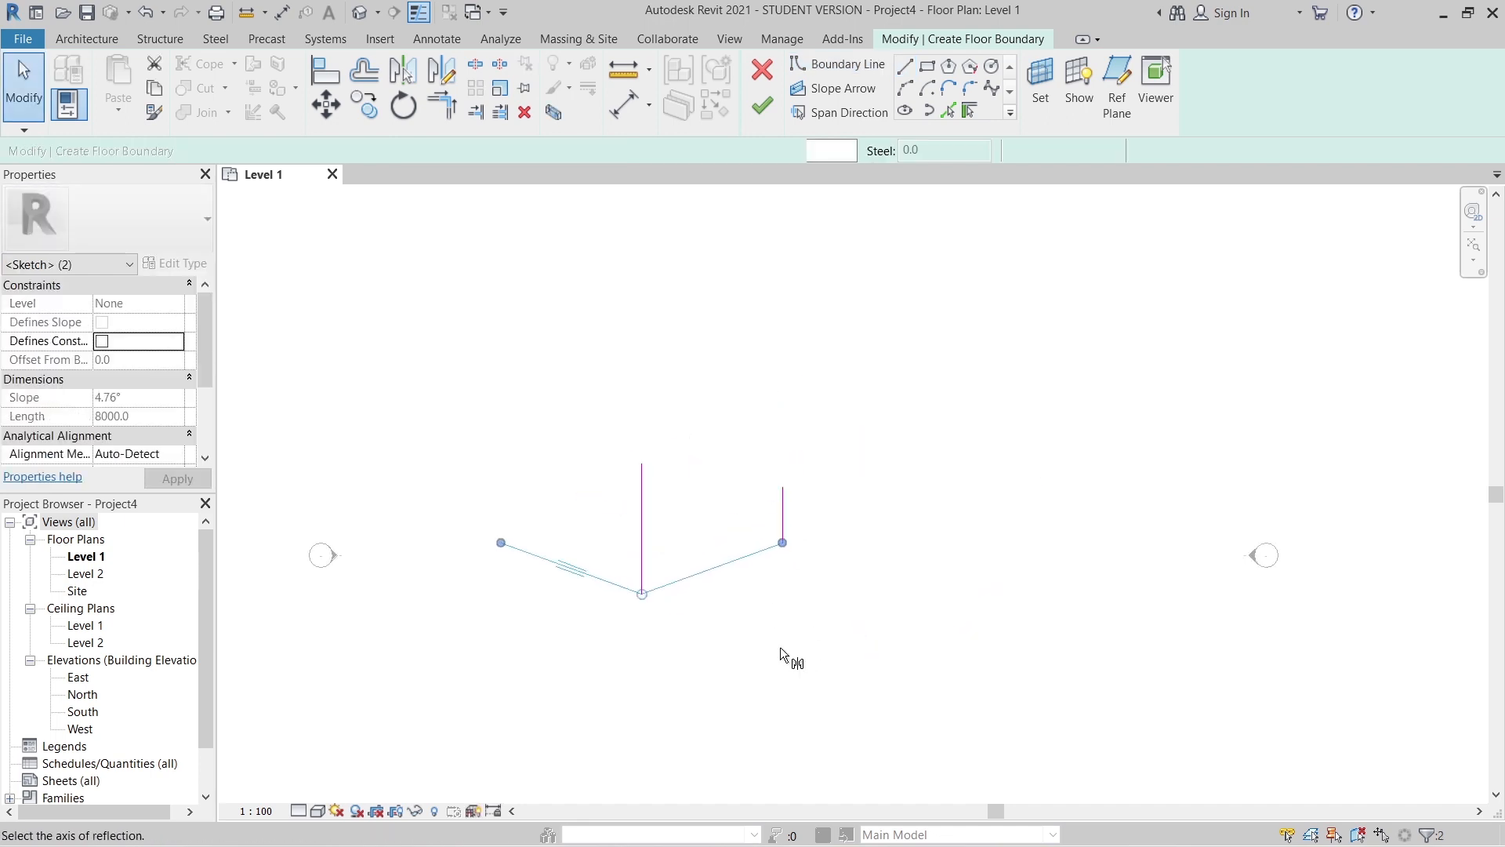
pyautogui.click(782, 518)
pyautogui.scroll(-2, 839, 631)
pyautogui.moveTo(937, 696); pyautogui.dragTo(874, 664, button='middle')
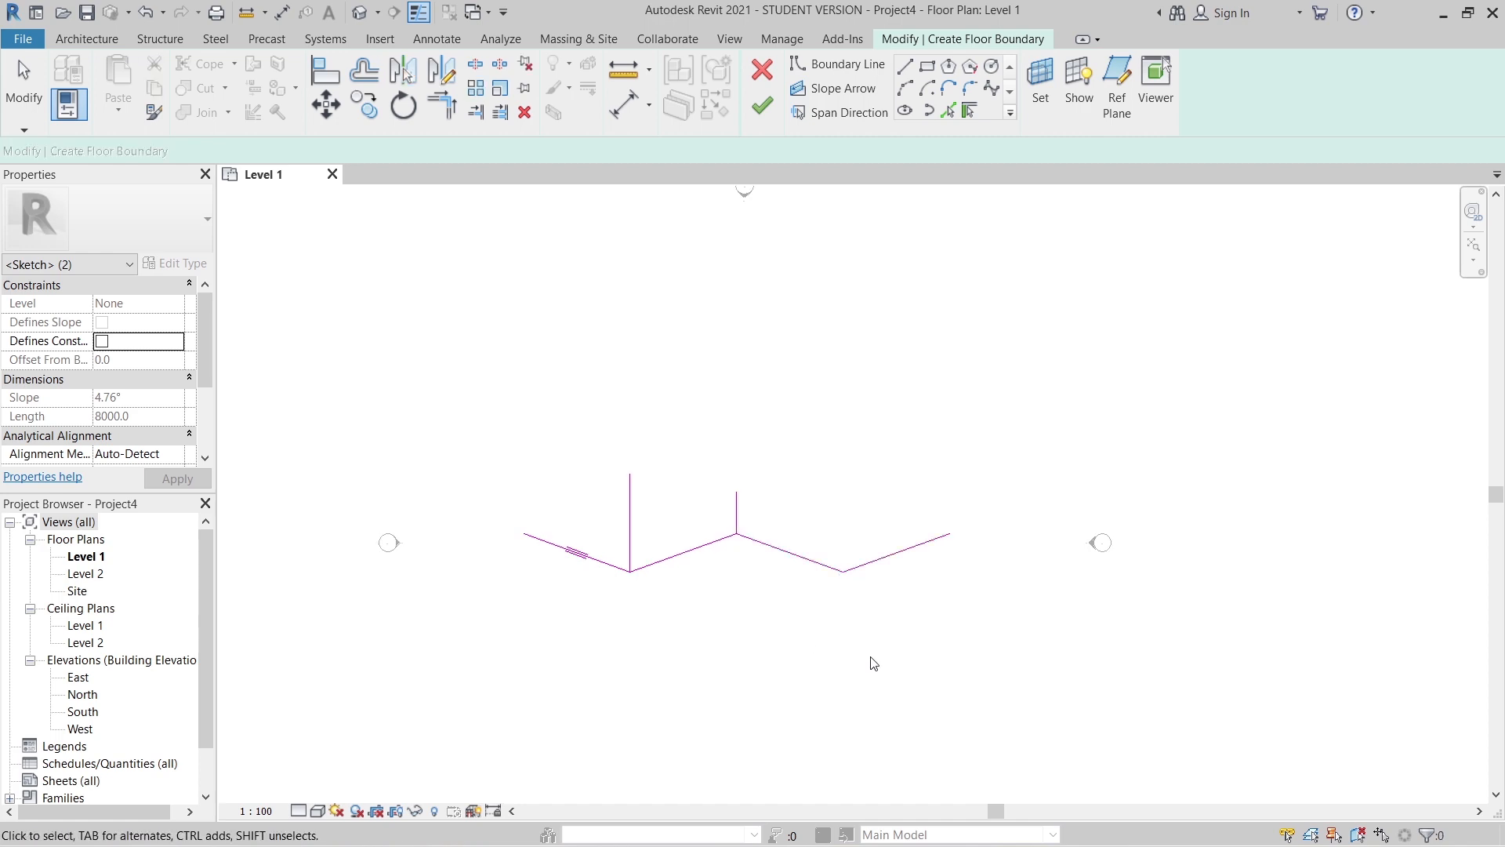
pyautogui.press('Escape')
# - Draw another 3000 vertical helper line upward from the right end of the second V
pyautogui.press('l')
pyautogui.press('i')
pyautogui.click(951, 534)
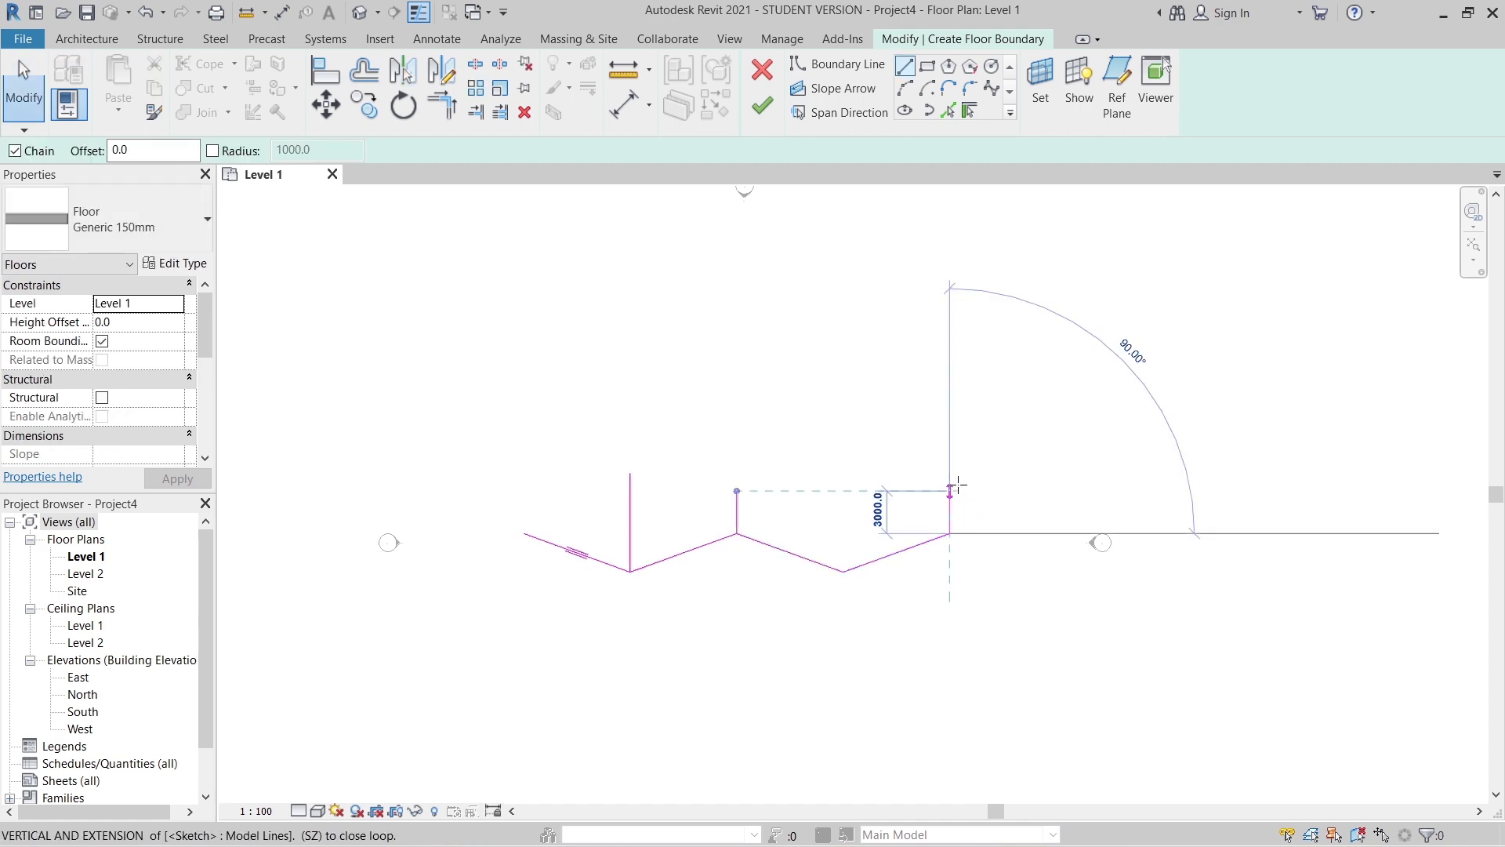
pyautogui.click(958, 484)
pyautogui.press('Escape')
pyautogui.press('Escape')
# - Mirror the second V's two sloped lines about the rightmost helper line to add a third V
pyautogui.click(912, 549)
pyautogui.keyDown('ctrl'); pyautogui.click(807, 559); pyautogui.keyUp('ctrl')
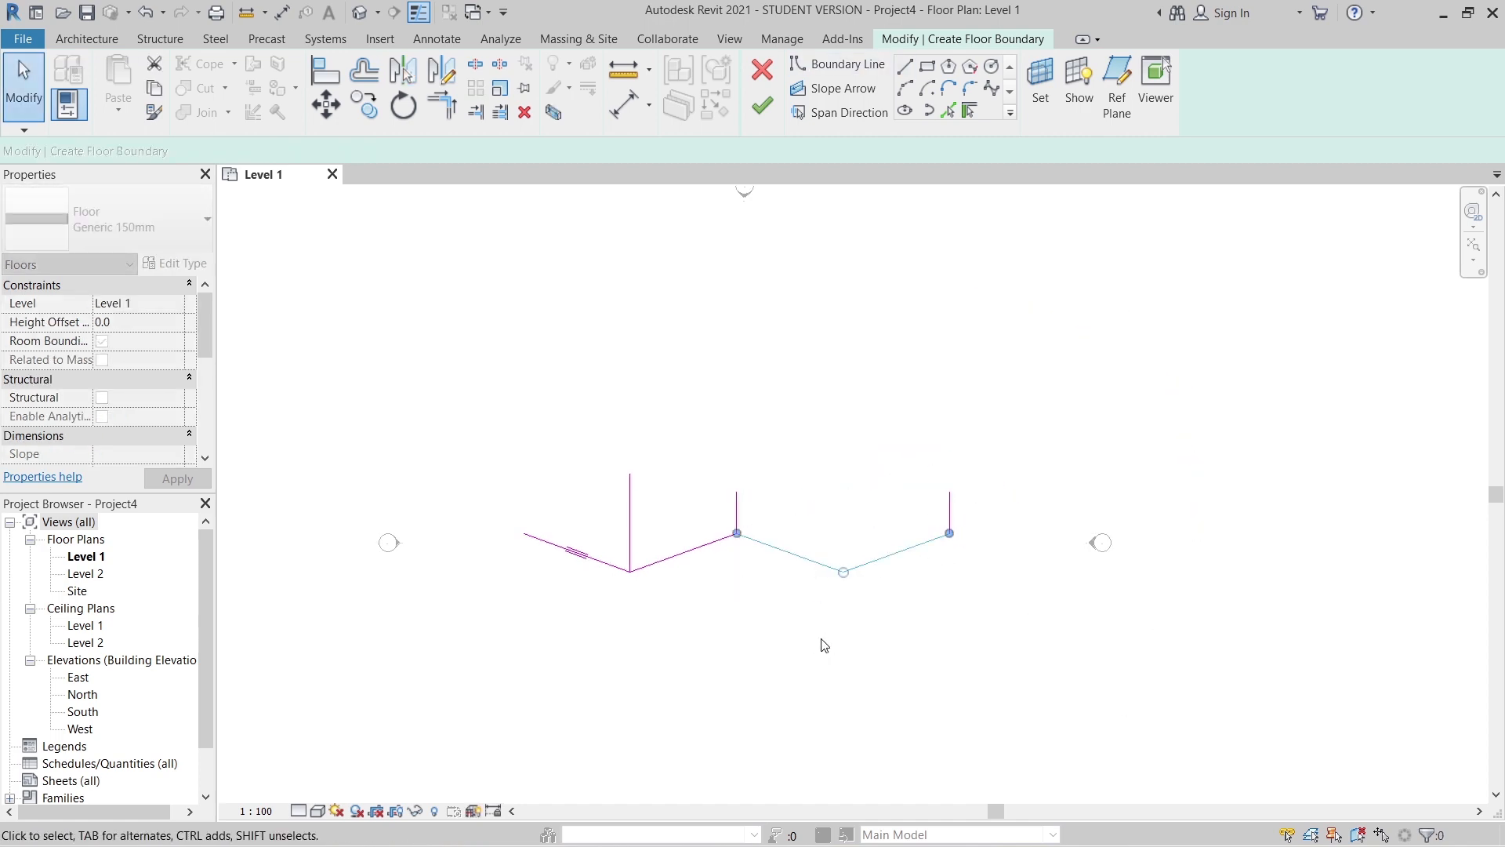
pyautogui.press('m')
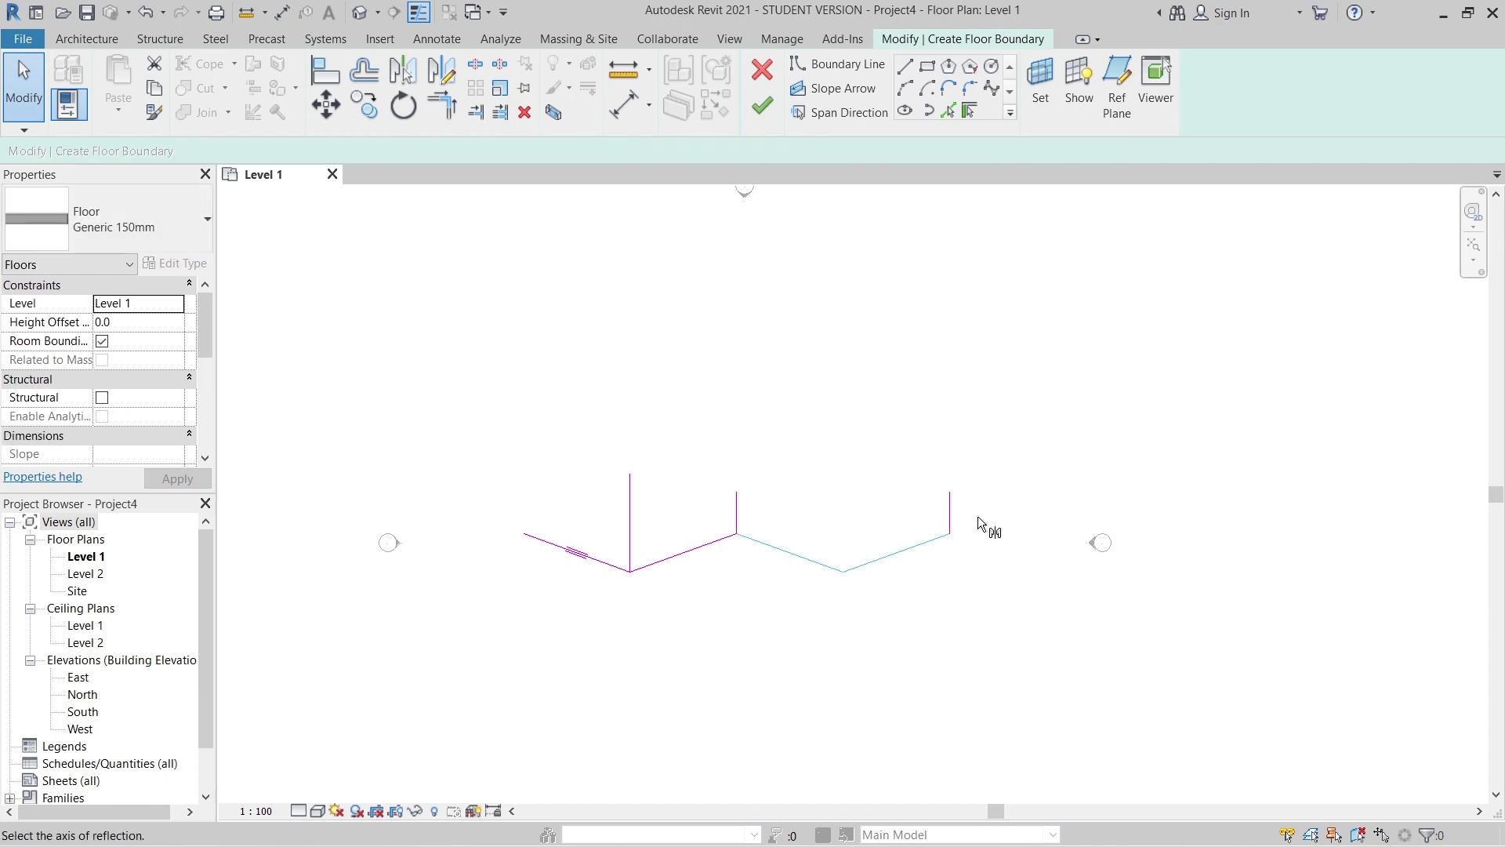
pyautogui.click(950, 513)
pyautogui.click(970, 607)
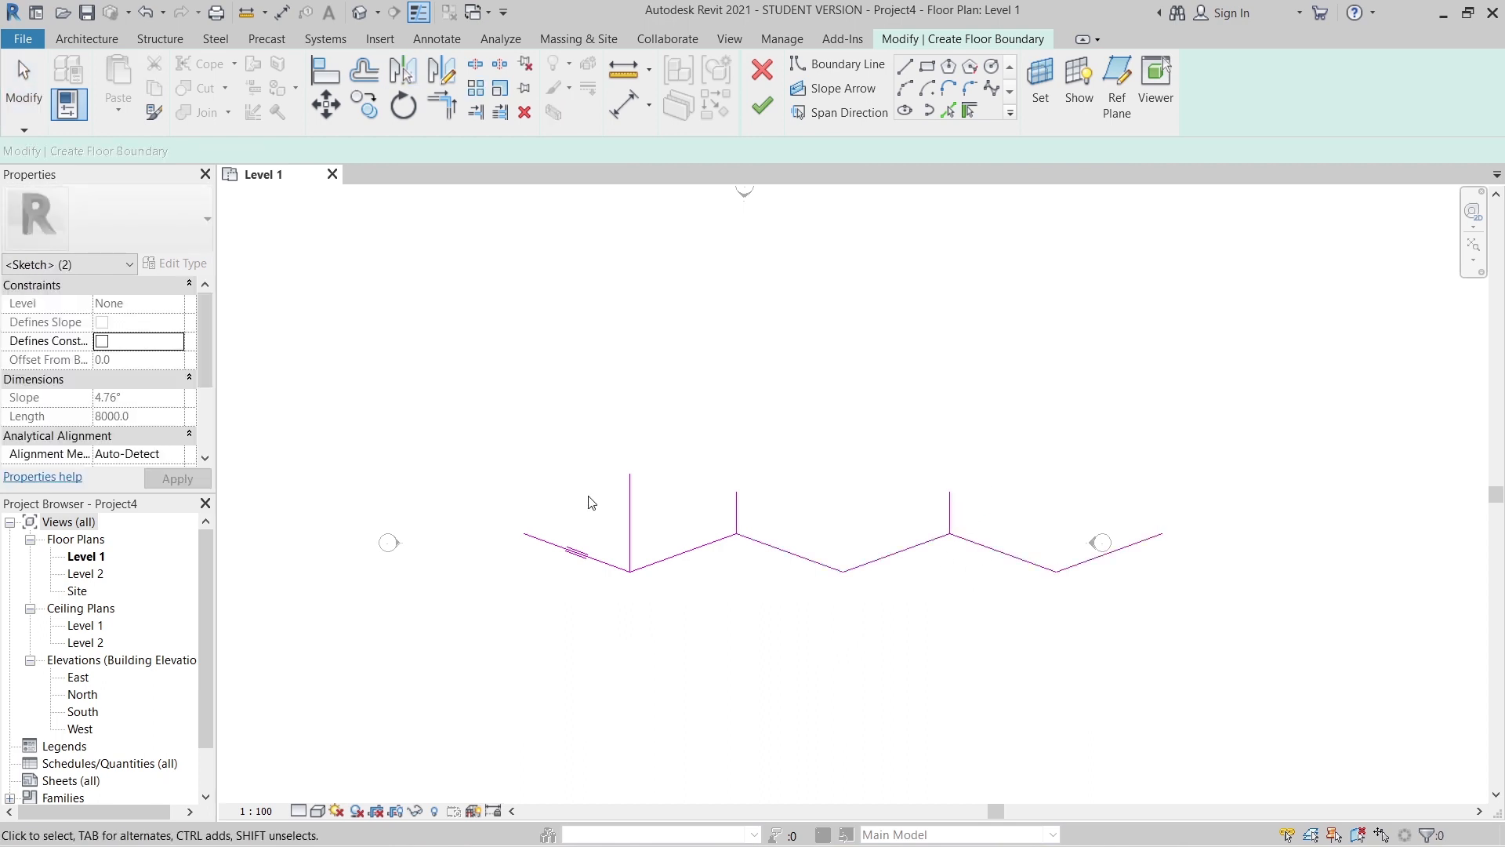
# - Delete the three vertical helper lines, keeping only the zigzag boundary
pyautogui.moveTo(972, 453); pyautogui.dragTo(876, 493)
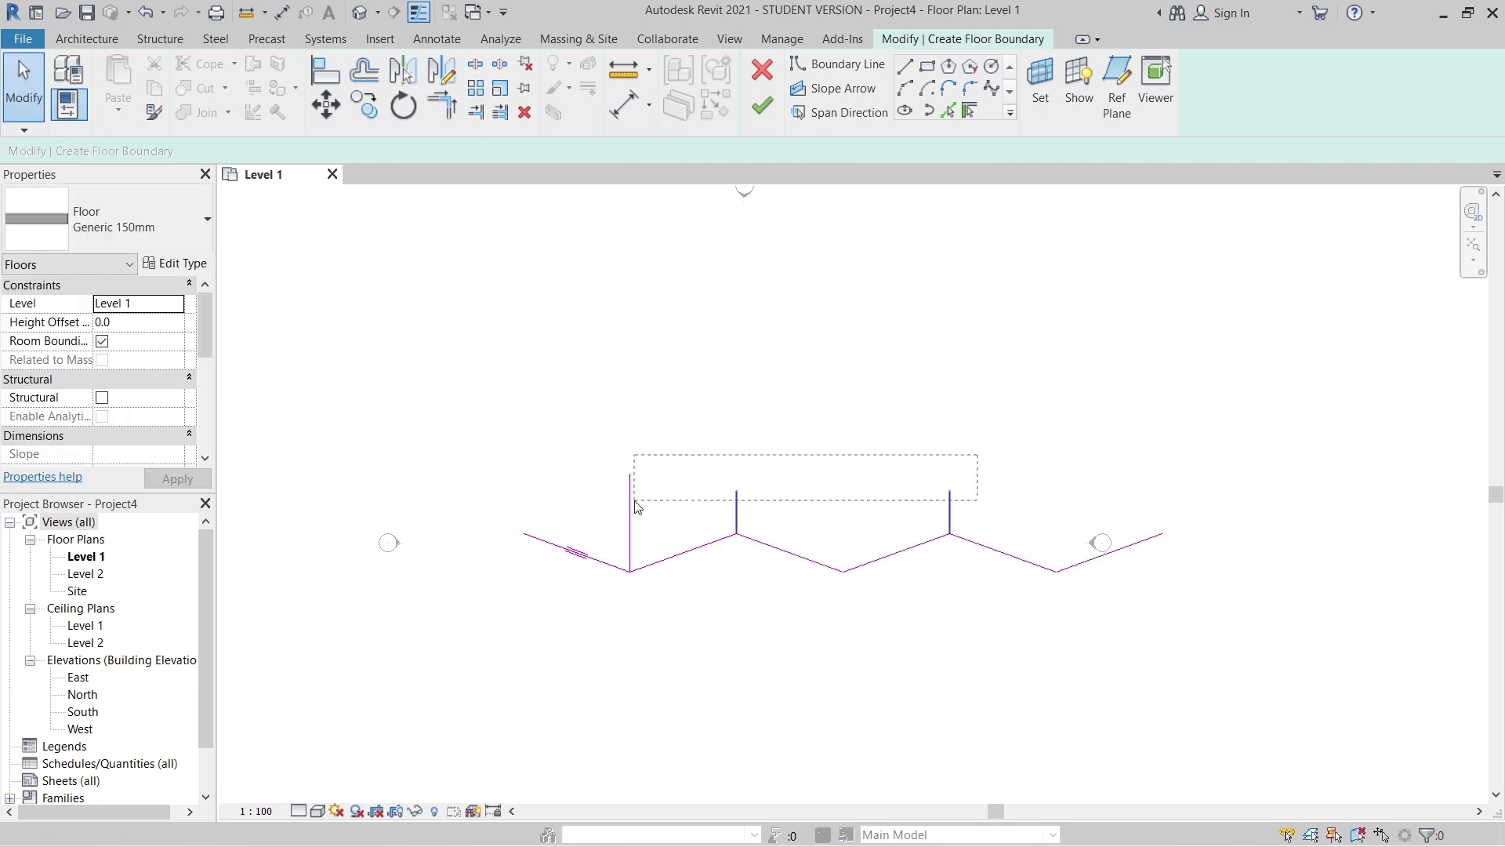
pyautogui.moveTo(617, 511); pyautogui.dragTo(615, 506)
pyautogui.press('Delete')
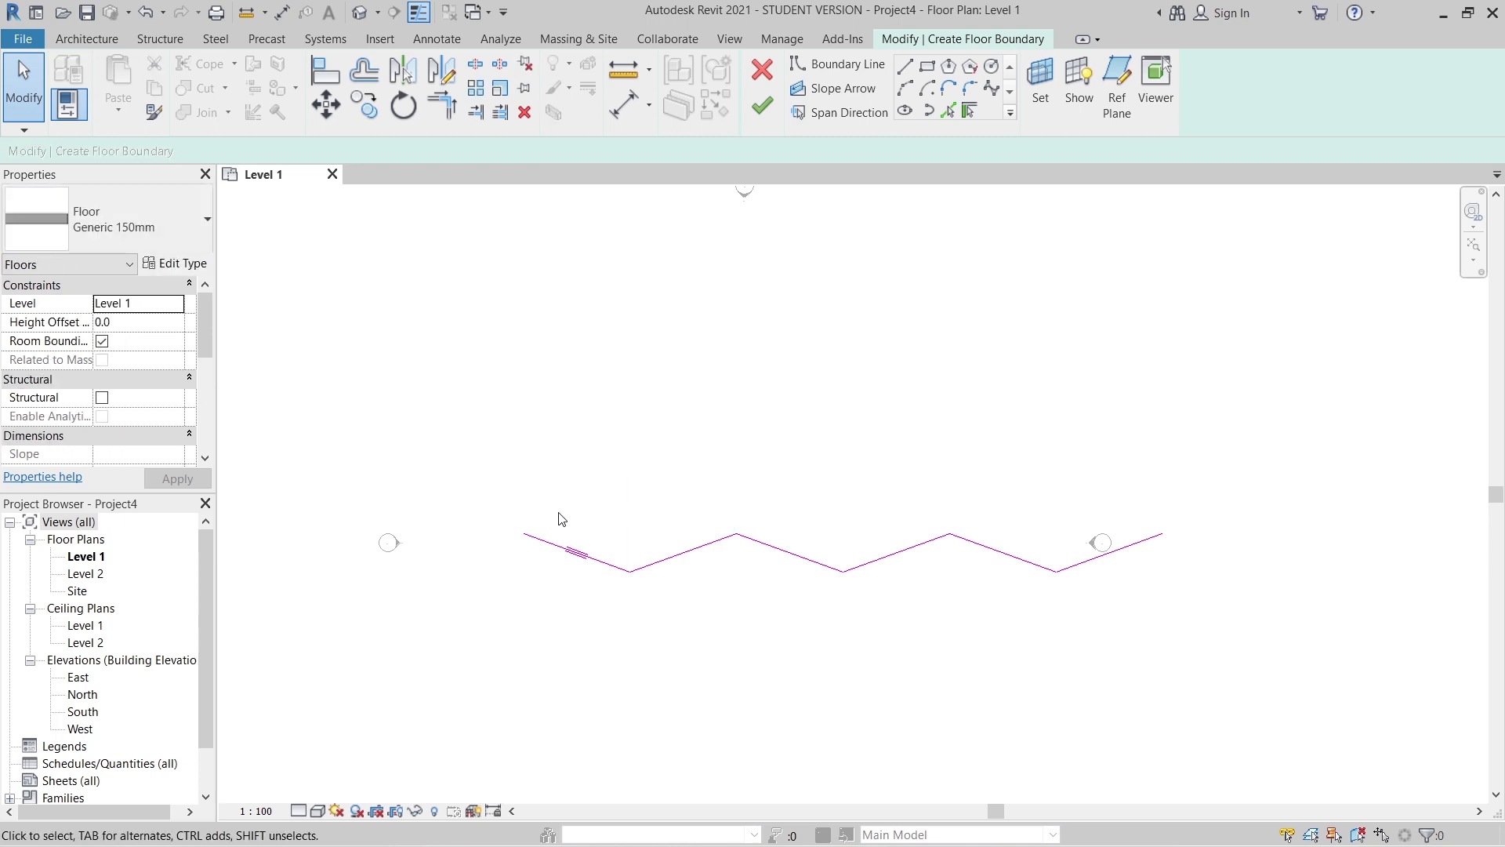
# - Copy the whole six-line zigzag straight up to a position above the original
pyautogui.scroll(-2, 557, 516)
pyautogui.moveTo(515, 468); pyautogui.dragTo(995, 633)
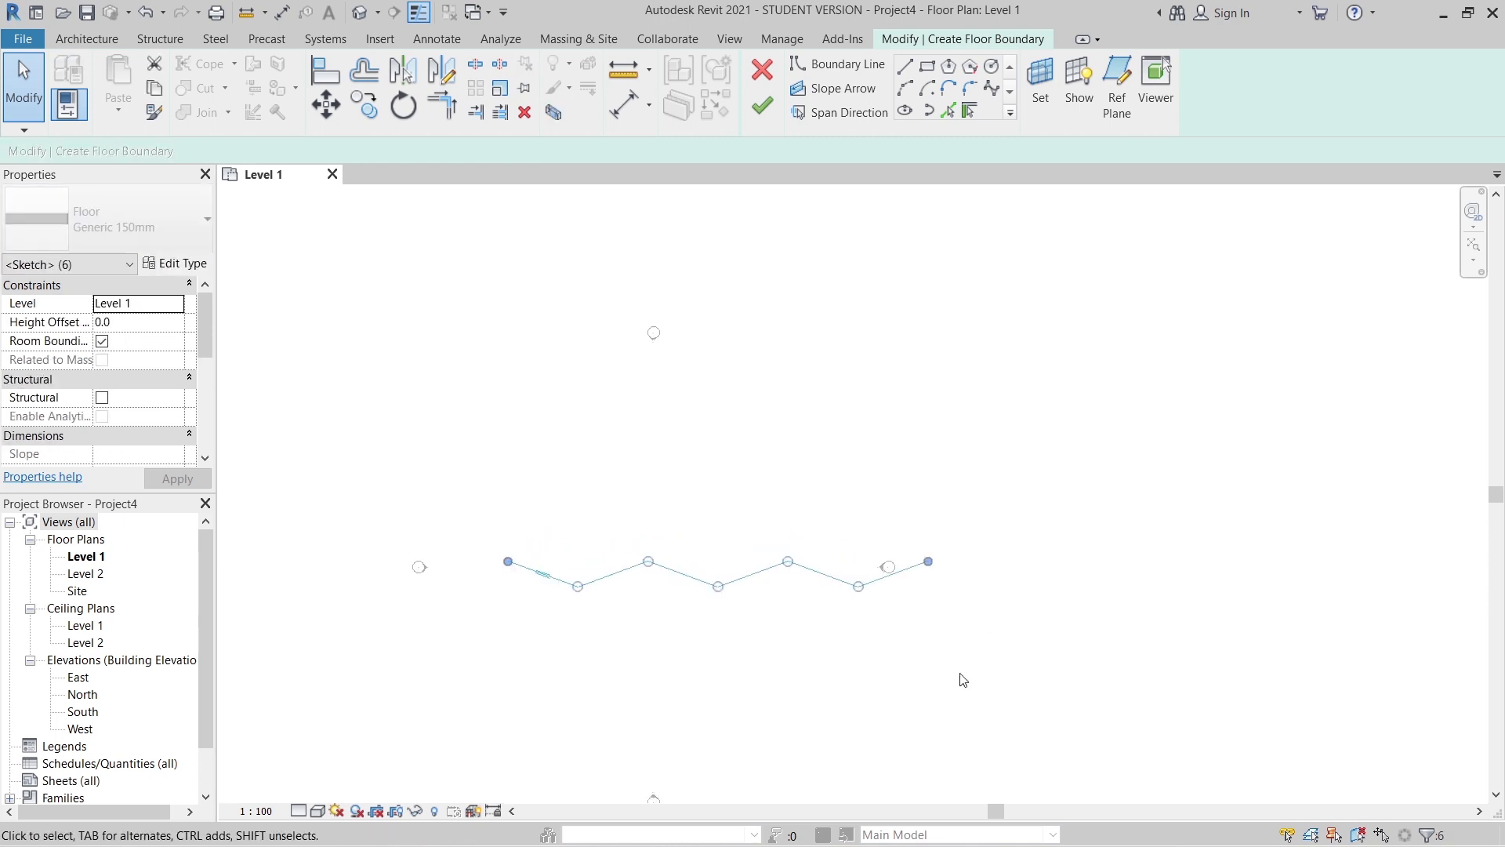
pyautogui.press('c')
pyautogui.press('o')
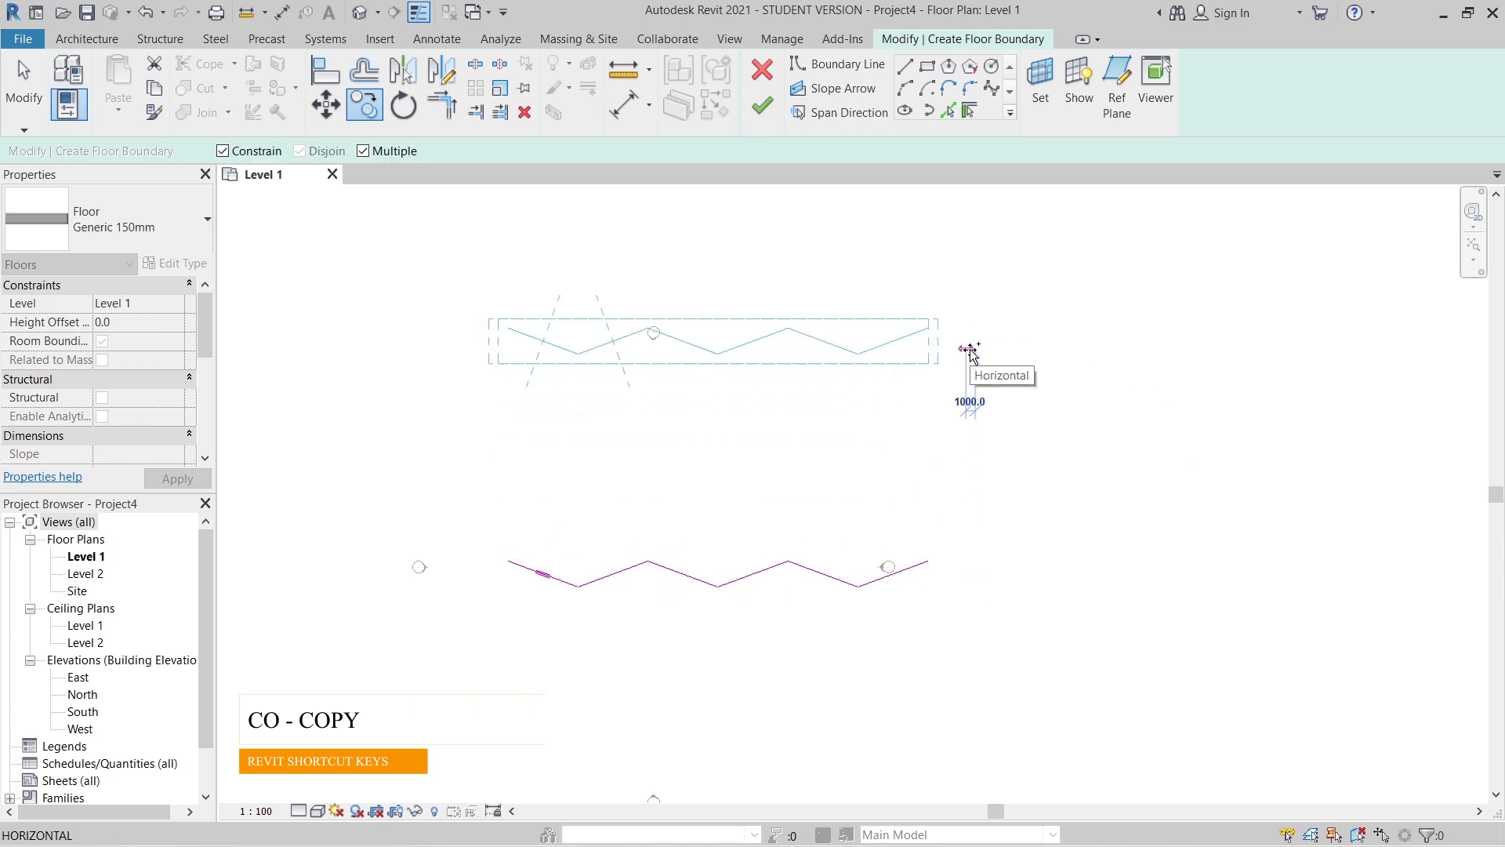
pyautogui.click(970, 350)
# - Rotate the copied zigzag 90° about its centre so it runs vertically
pyautogui.press('r')
pyautogui.press('o')
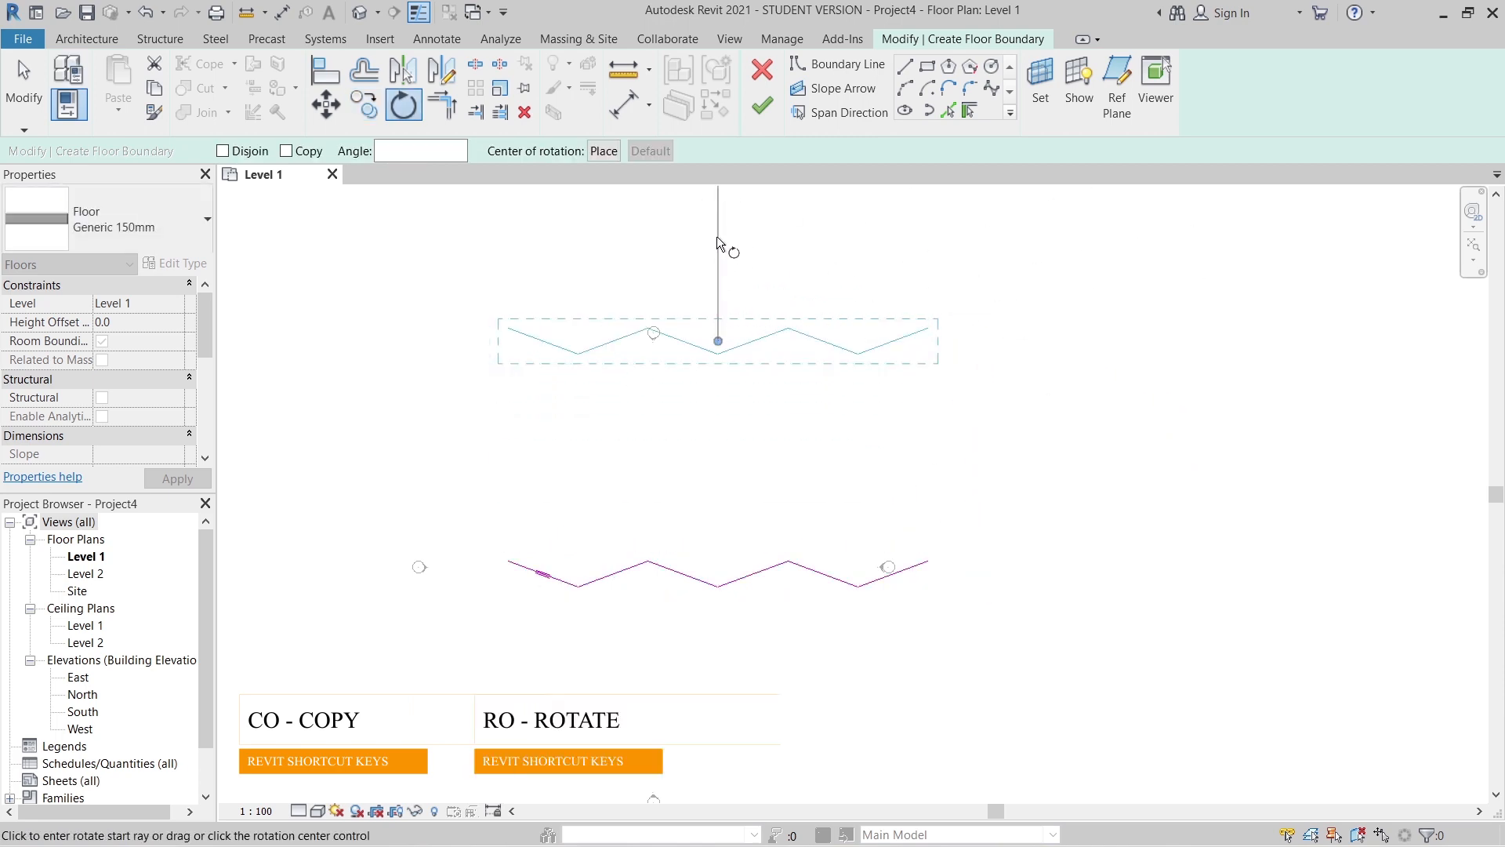
pyautogui.scroll(-2, 715, 218)
pyautogui.moveTo(715, 218); pyautogui.dragTo(692, 426, button='middle')
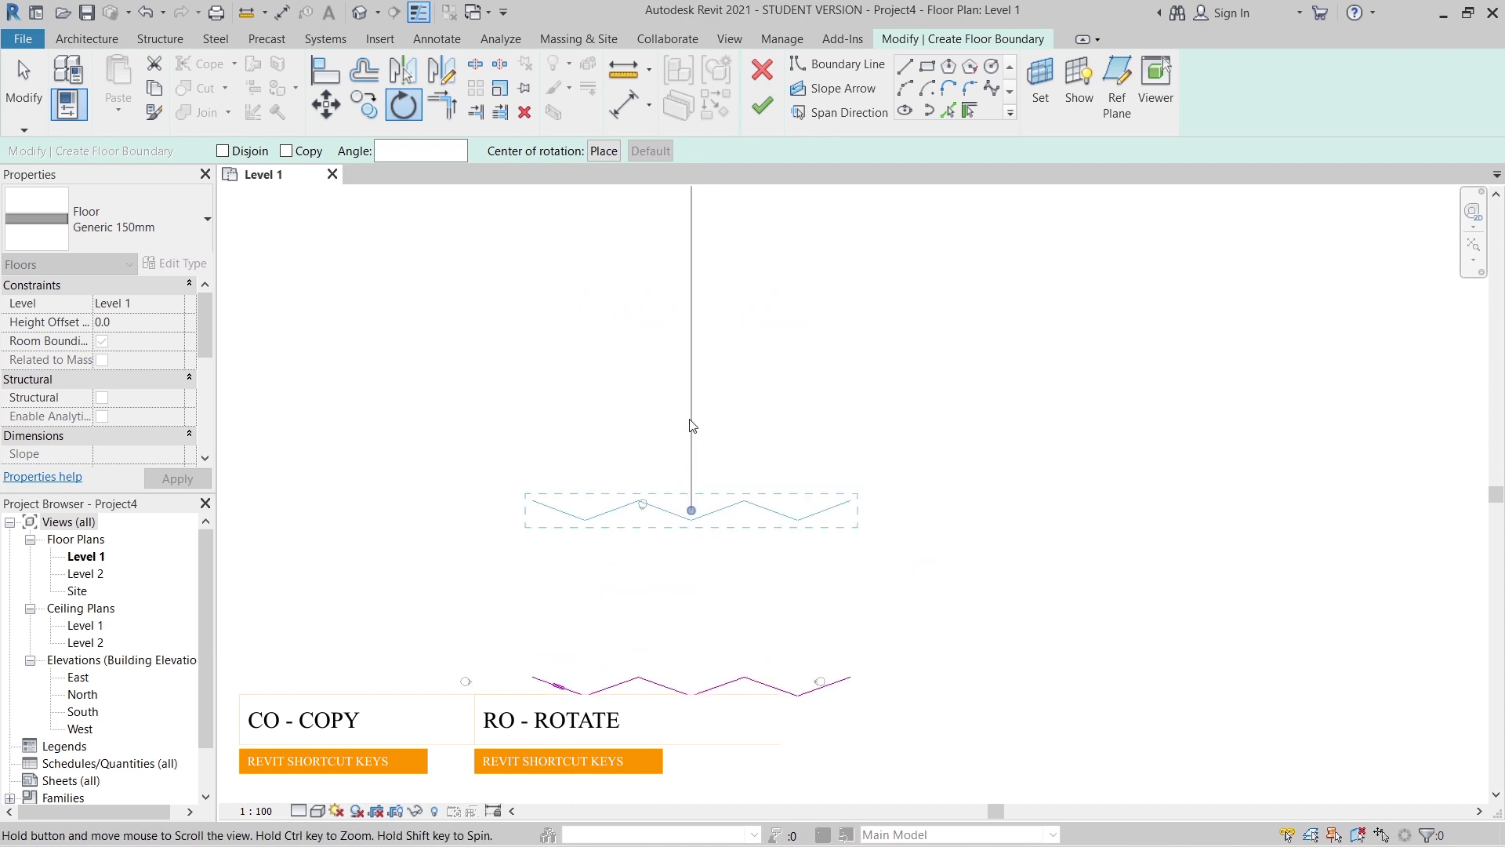
pyautogui.click(696, 346)
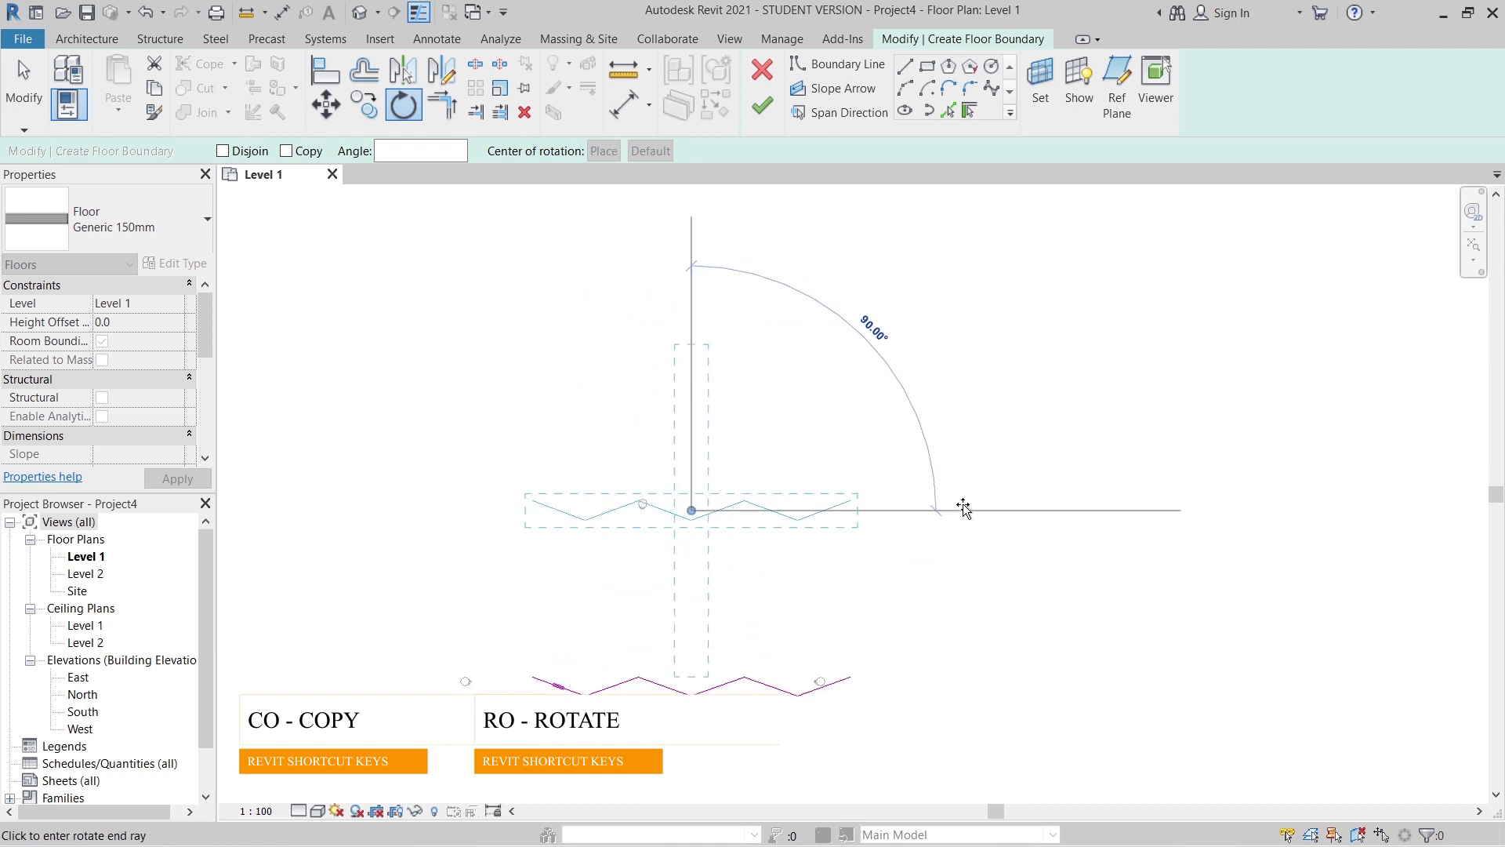
pyautogui.click(962, 508)
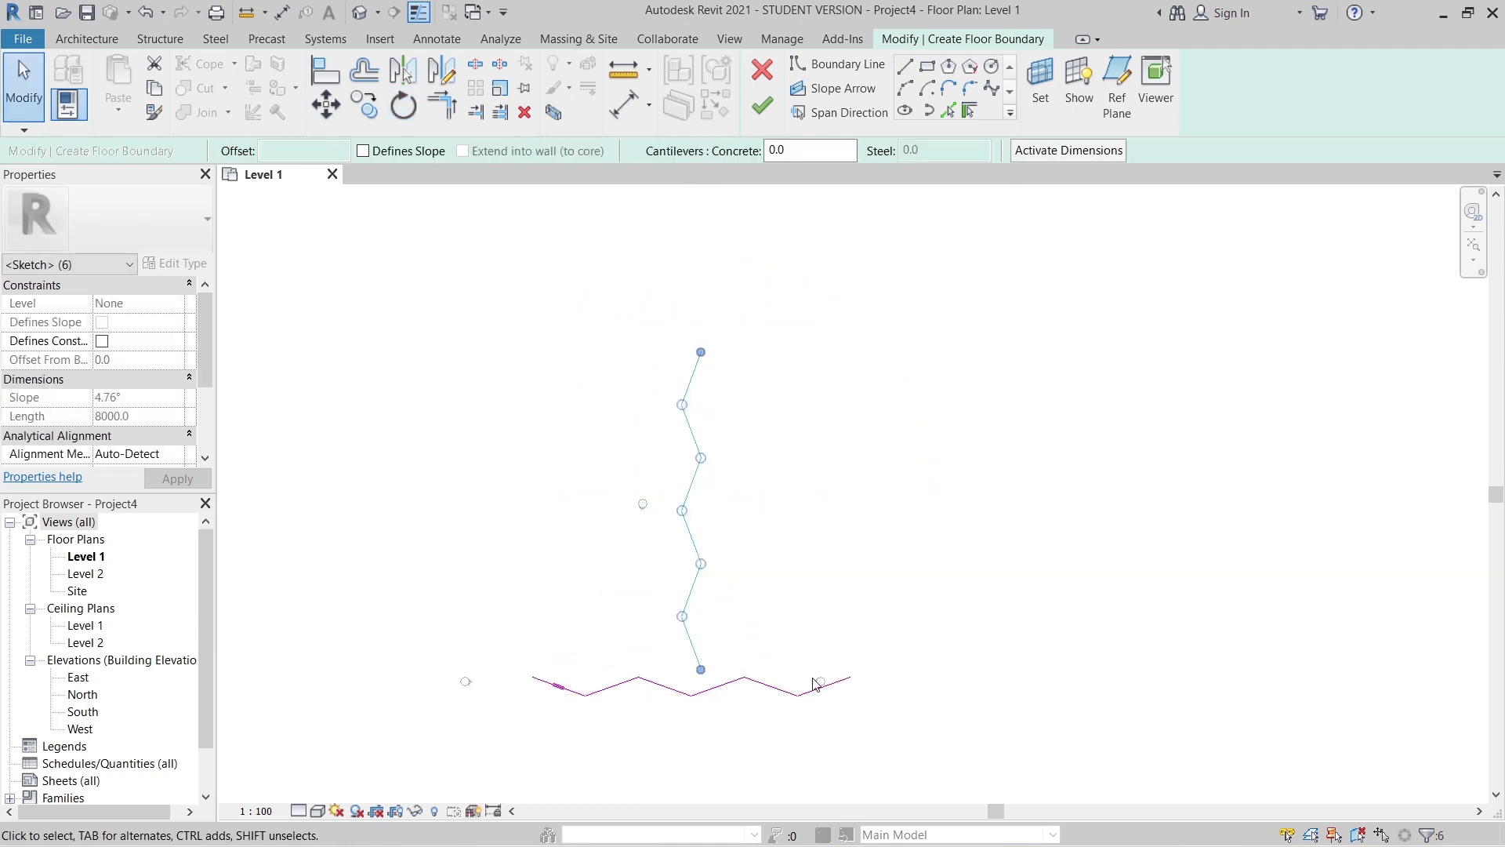
# - Move the vertical zigzag so its lower endpoint meets the left endpoint of the horizontal zigzag
pyautogui.scroll(5, 697, 682)
pyautogui.press('m')
pyautogui.press('v')
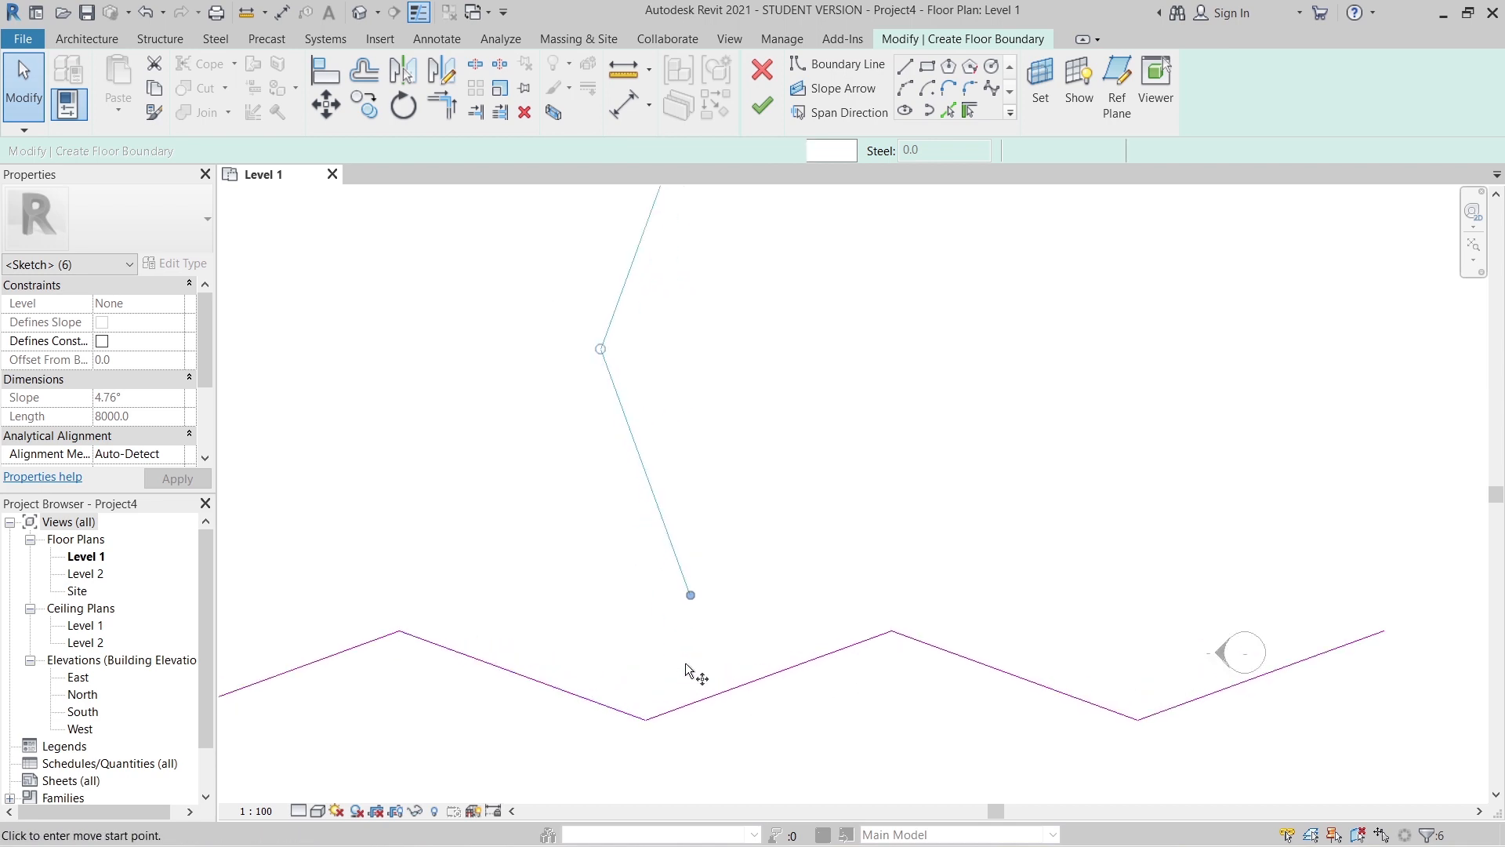
pyautogui.click(690, 595)
pyautogui.scroll(-2, 692, 597)
pyautogui.moveTo(651, 608); pyautogui.dragTo(959, 521, button='middle')
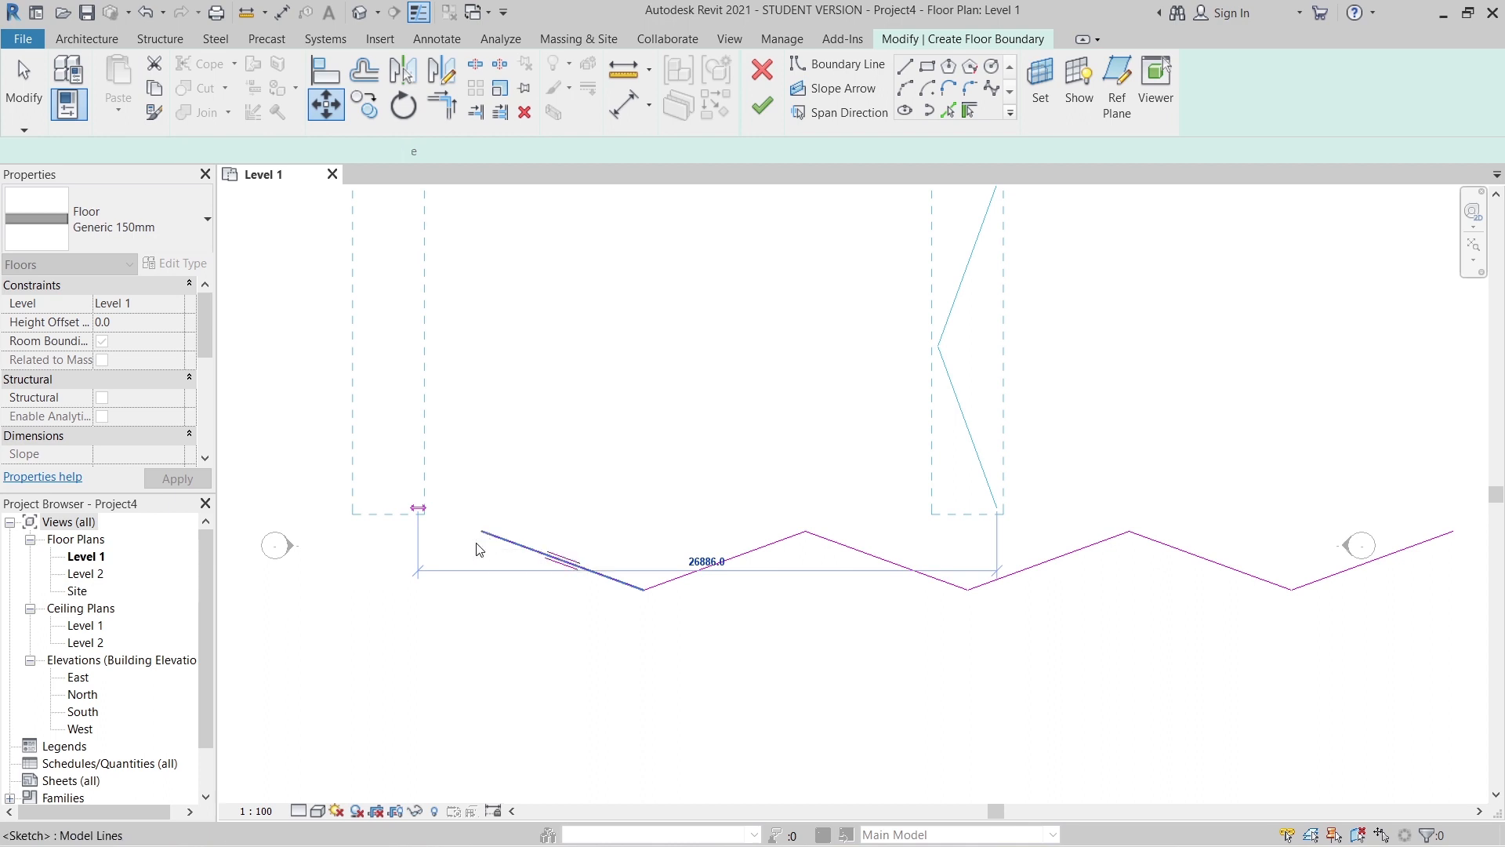
pyautogui.click(484, 536)
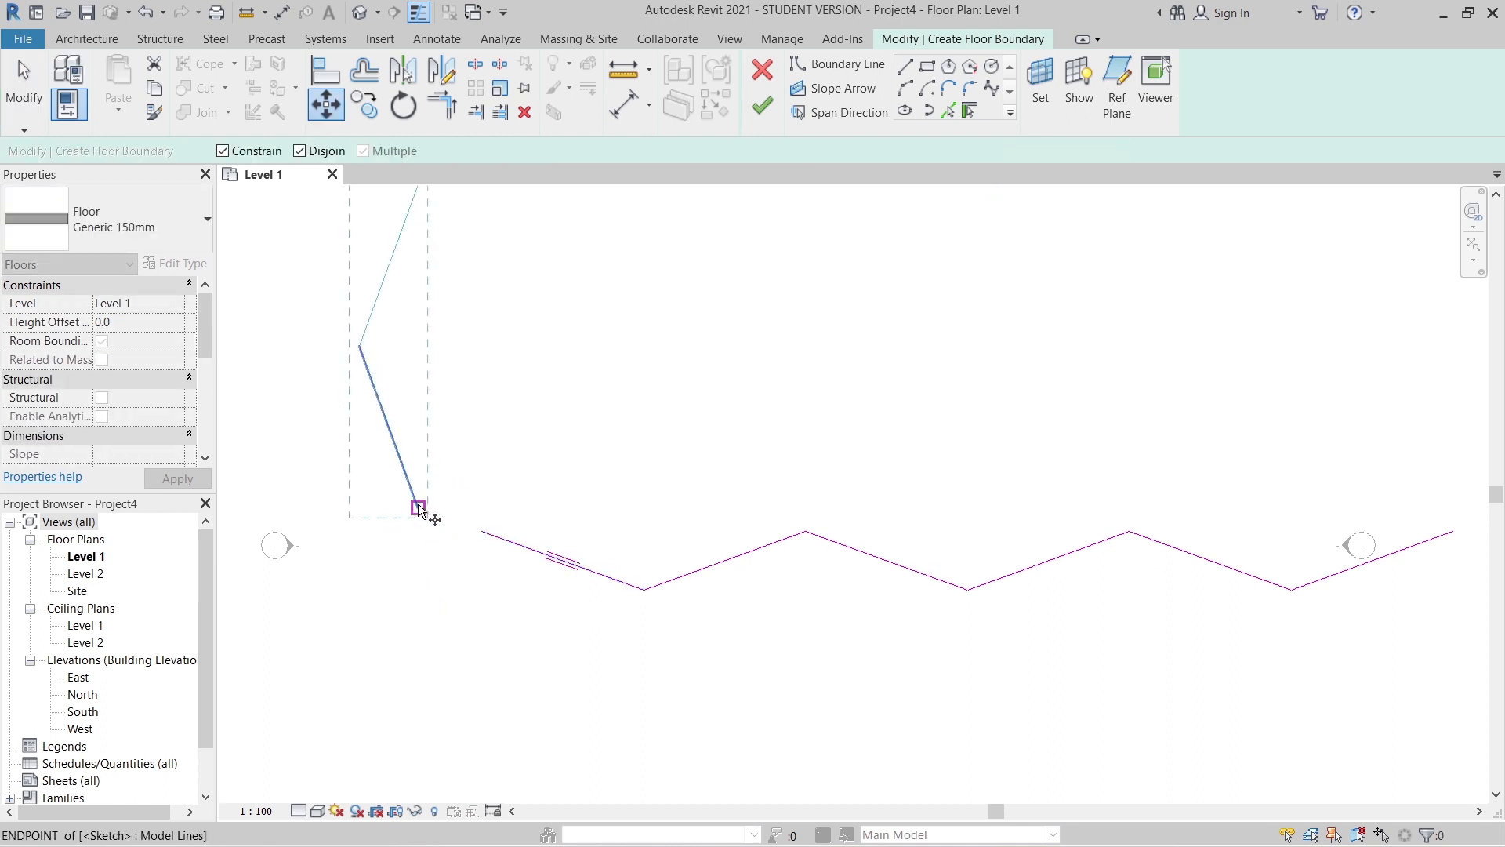
pyautogui.click(482, 531)
pyautogui.scroll(-2, 538, 513)
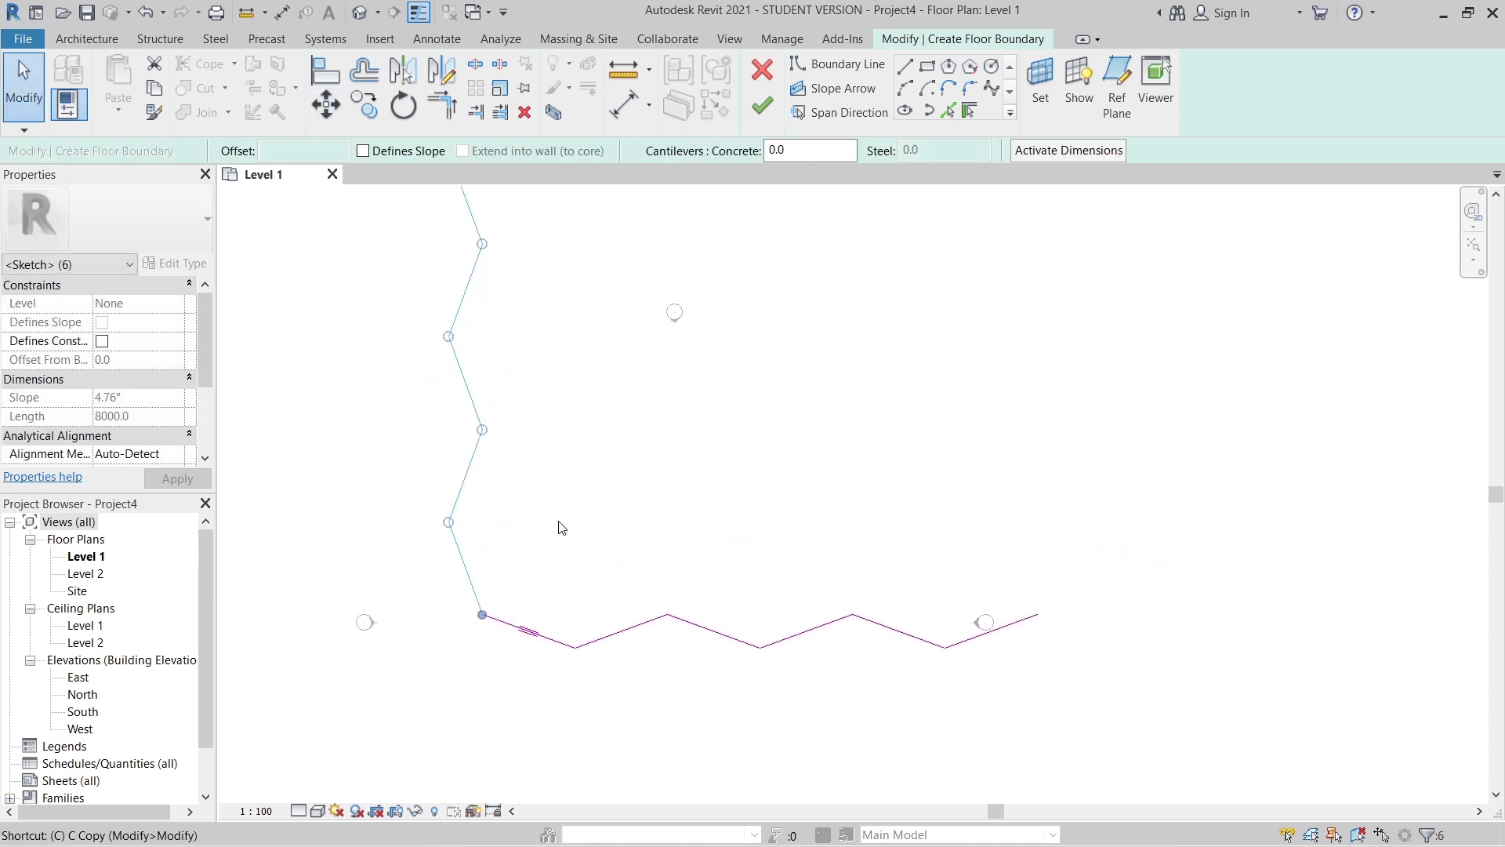
pyautogui.press('m')
pyautogui.press('Escape')
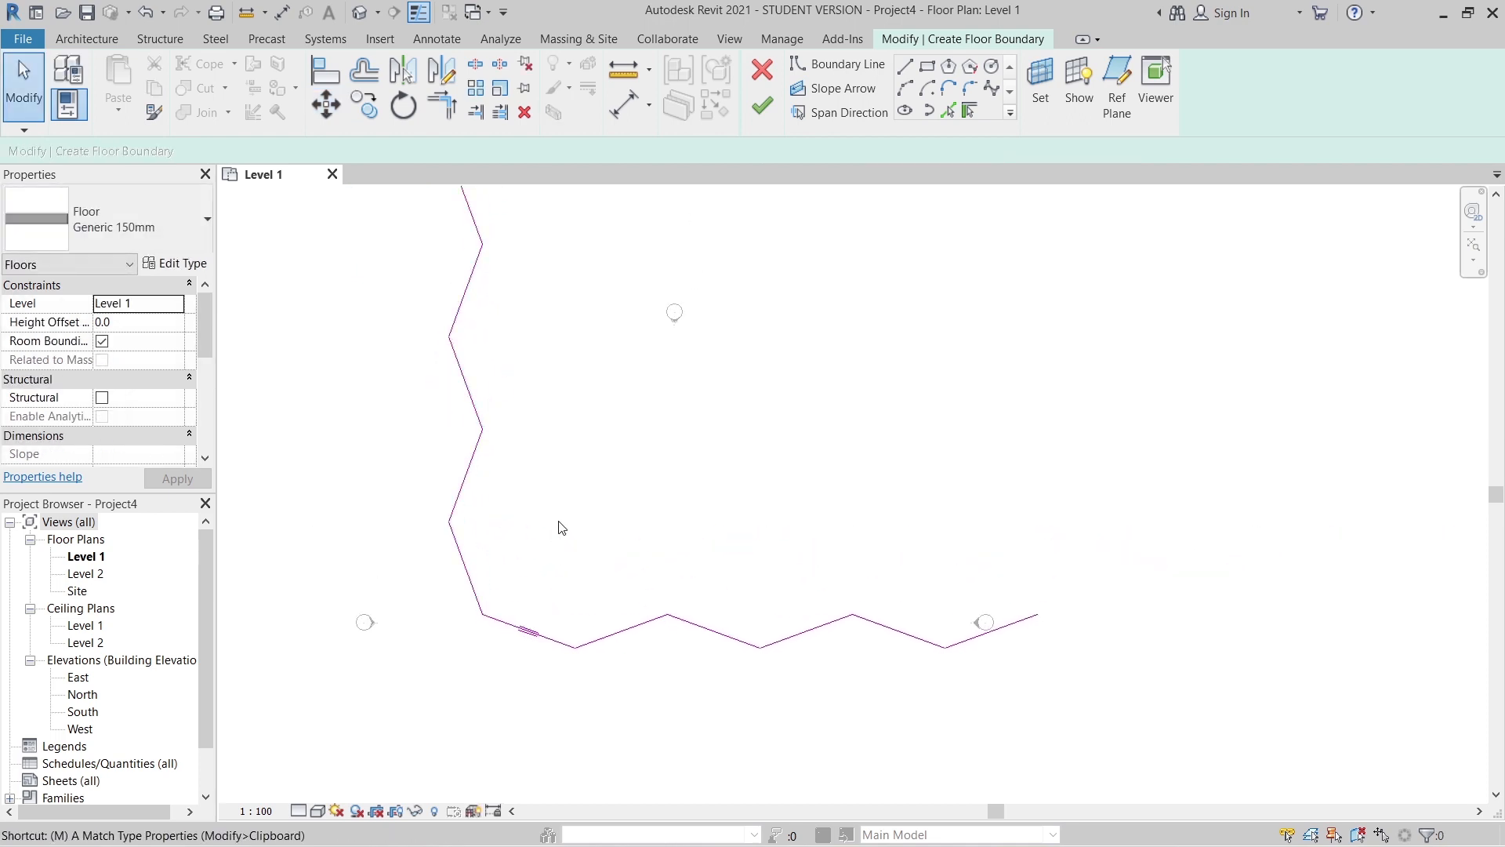
# - Mirror the vertical zigzag about a vertical axis through the horizontal zigzag's middle vertex to form the right side
pyautogui.moveTo(517, 557)
pyautogui.mouseDown()
pyautogui.moveTo(416, 336)
pyautogui.moveTo(396, 215)
pyautogui.mouseUp()
pyautogui.scroll(-1, 397, 215)
pyautogui.moveTo(414, 281); pyautogui.dragTo(429, 506, button='middle')
pyautogui.keyDown('ctrl'); pyautogui.moveTo(542, 290); pyautogui.dragTo(450, 397); pyautogui.keyUp('ctrl')
pyautogui.scroll(-1, 615, 452)
pyautogui.moveTo(615, 452); pyautogui.dragTo(585, 412, button='middle')
pyautogui.press('d')
pyautogui.press('m')
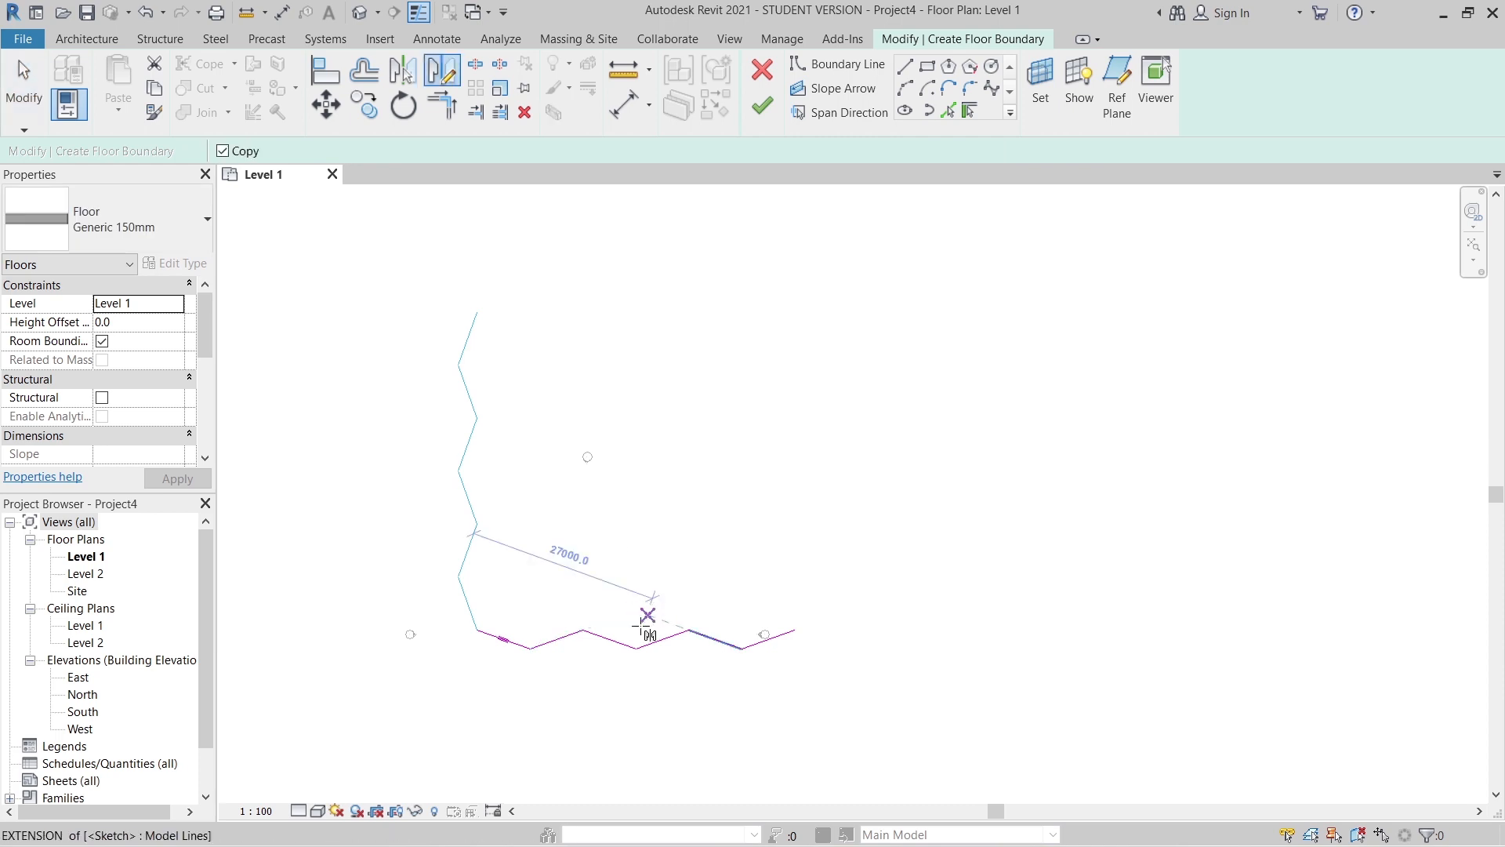
pyautogui.click(637, 649)
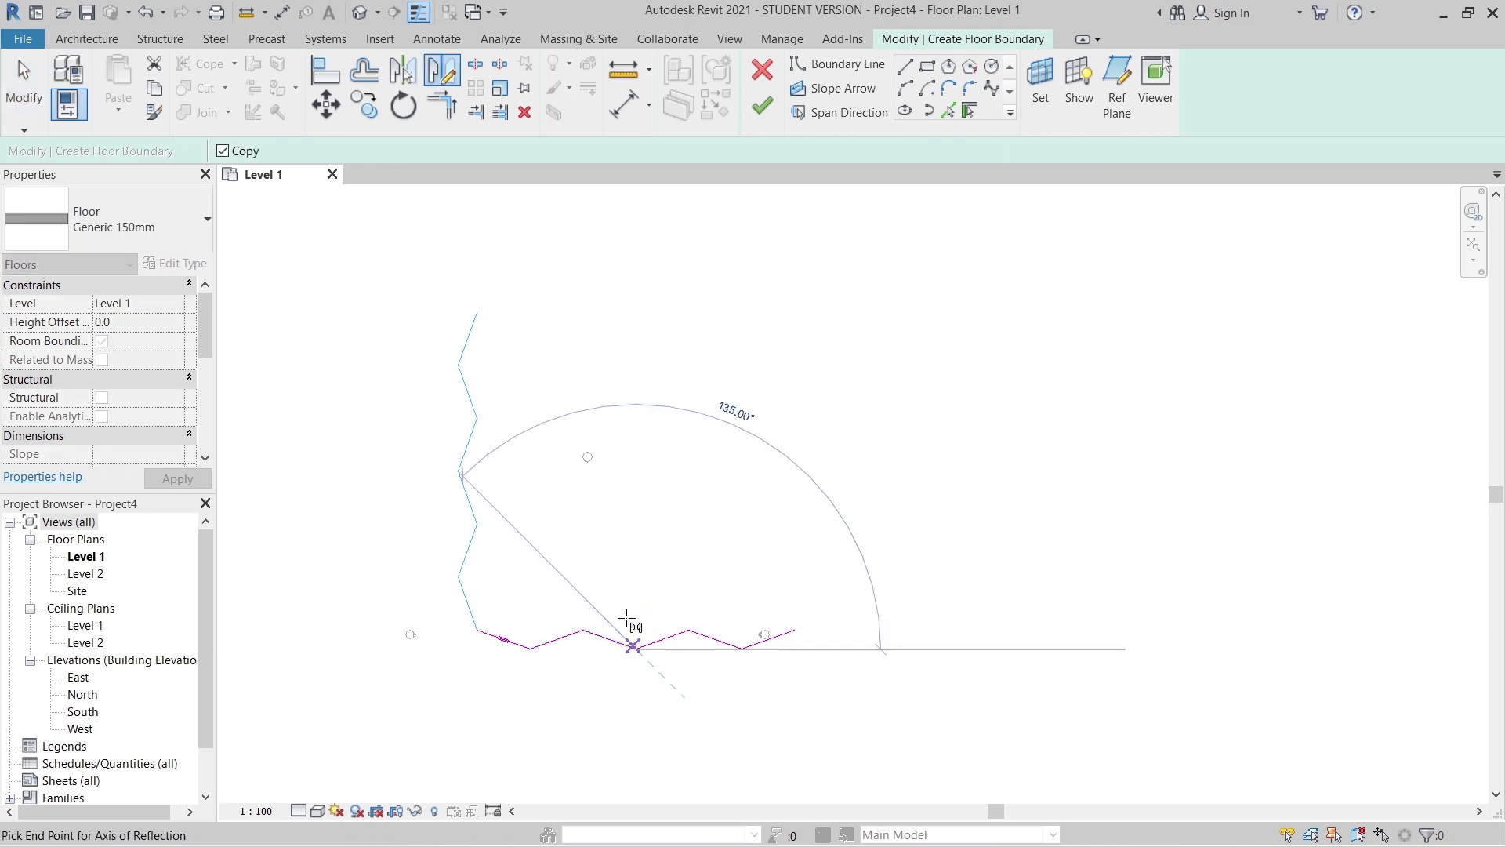
pyautogui.click(632, 564)
pyautogui.press('Escape')
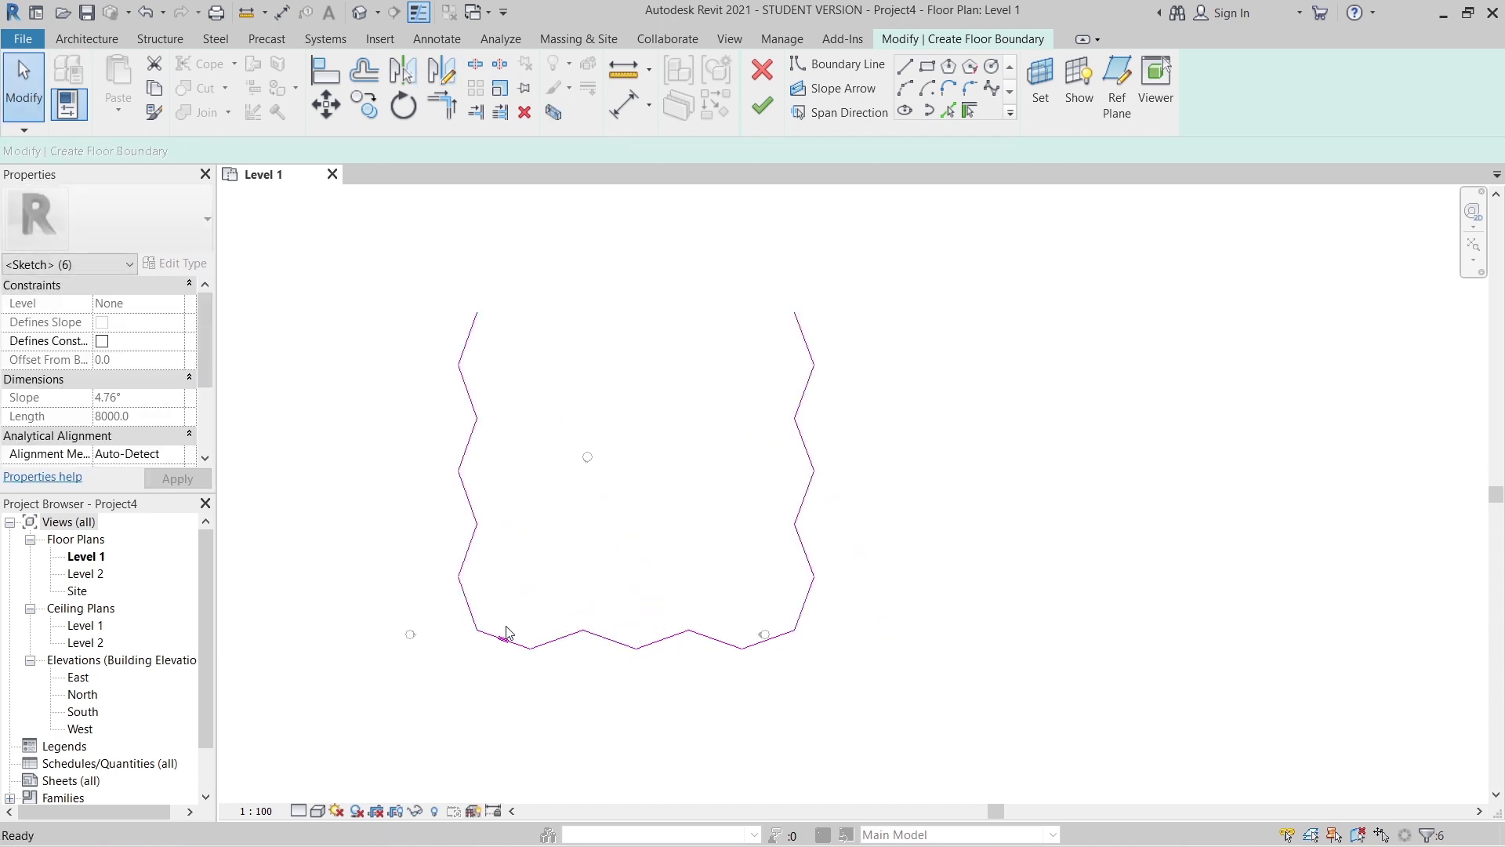
# - Mirror the six lower zigzag lines about a horizontal axis through the right side's middle vertex to close the boundary
pyautogui.click(517, 644)
pyautogui.keyDown('ctrl'); pyautogui.click(557, 641); pyautogui.keyUp('ctrl')
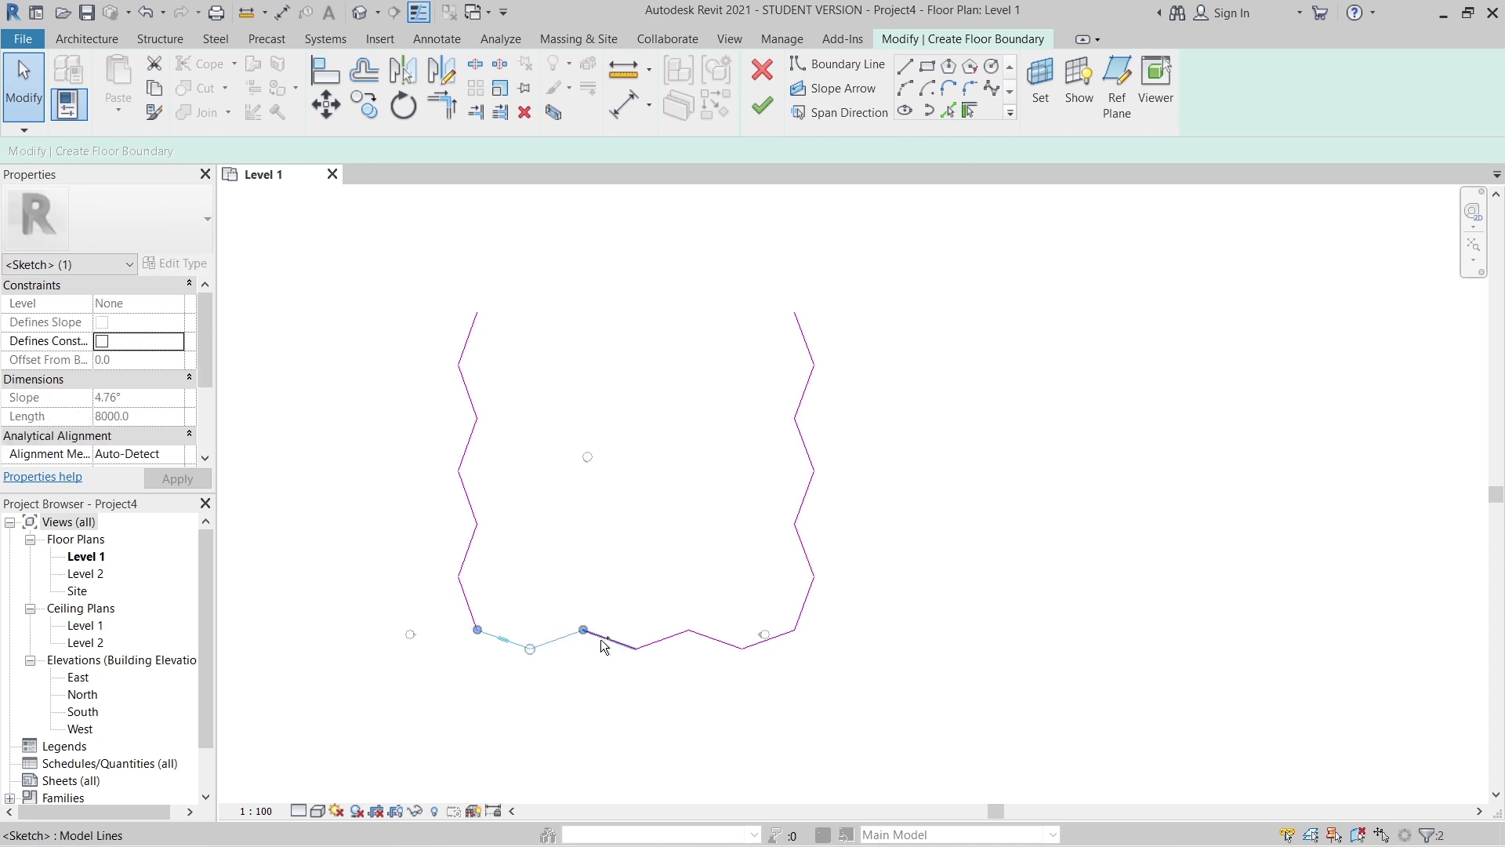
pyautogui.keyDown('ctrl'); pyautogui.click(616, 643); pyautogui.keyUp('ctrl')
pyautogui.keyDown('ctrl'); pyautogui.click(666, 643); pyautogui.keyUp('ctrl')
pyautogui.keyDown('ctrl'); pyautogui.click(711, 645); pyautogui.keyUp('ctrl')
pyautogui.keyDown('ctrl'); pyautogui.click(759, 650); pyautogui.keyUp('ctrl')
pyautogui.press('d')
pyautogui.press('m')
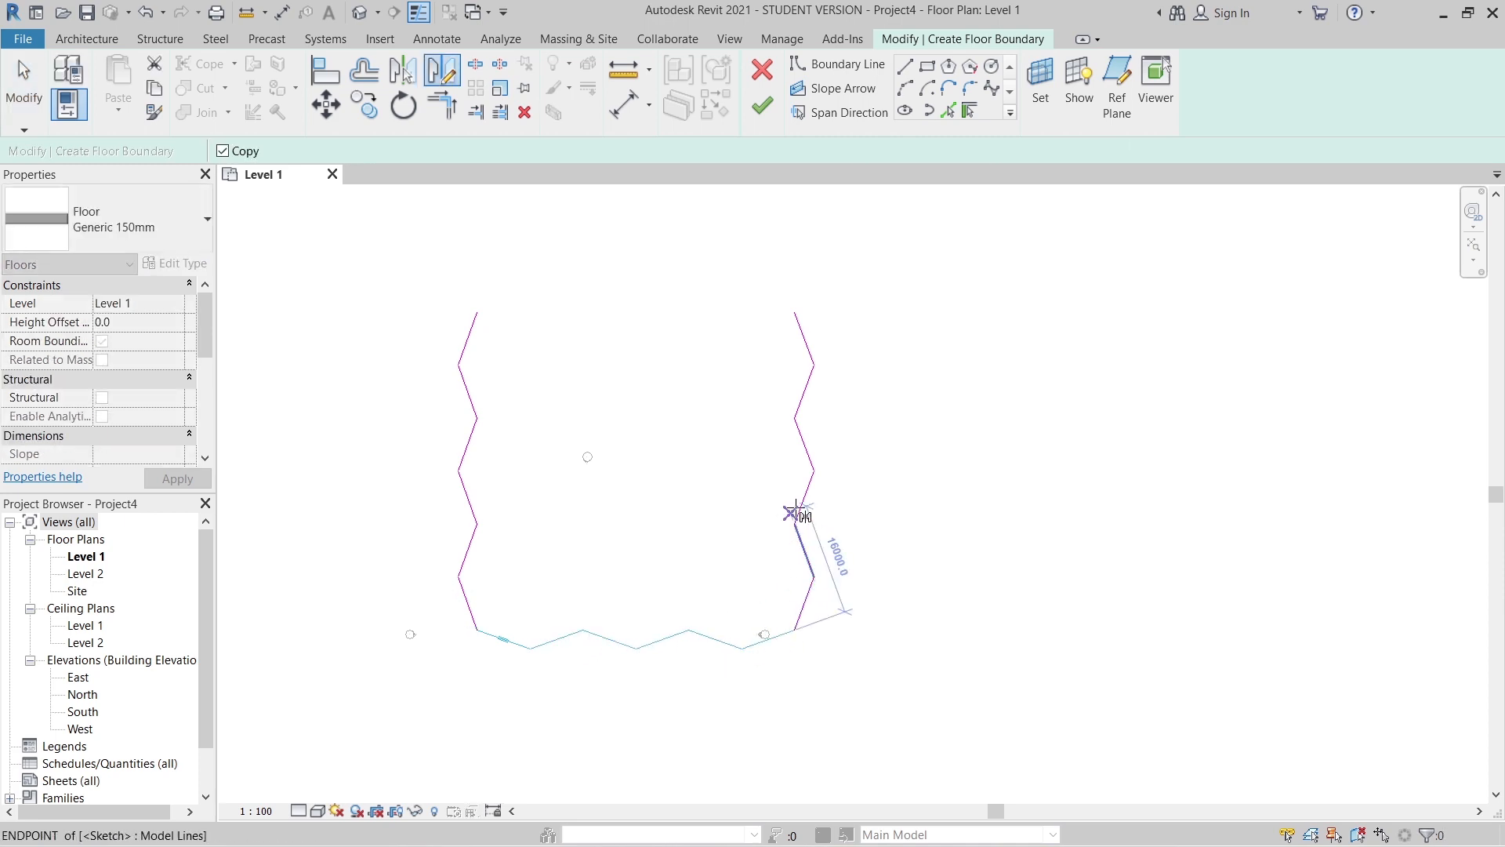
pyautogui.click(814, 471)
pyautogui.click(696, 472)
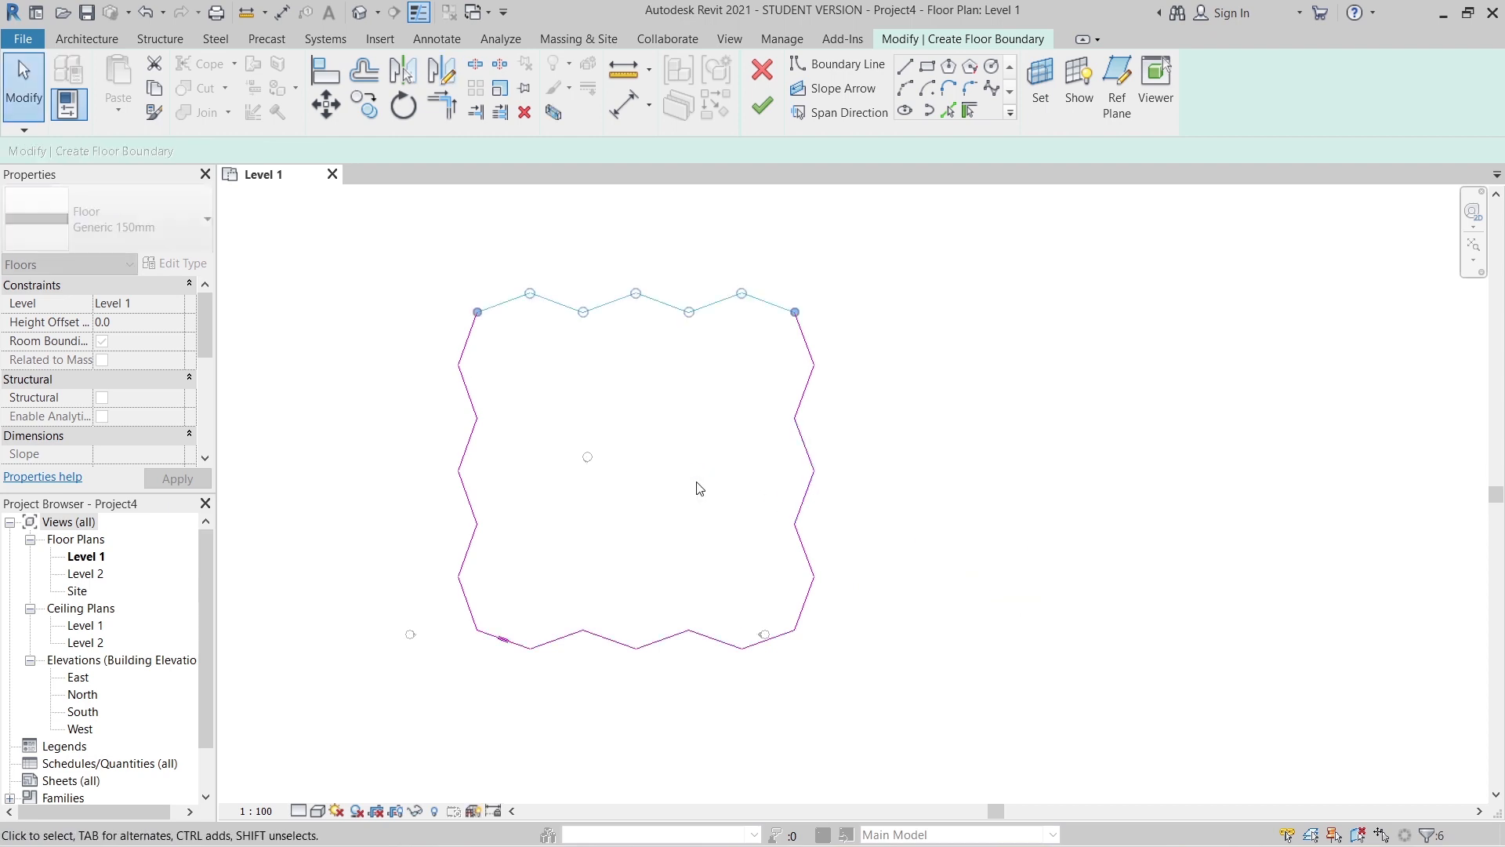
pyautogui.scroll(-3, 694, 502)
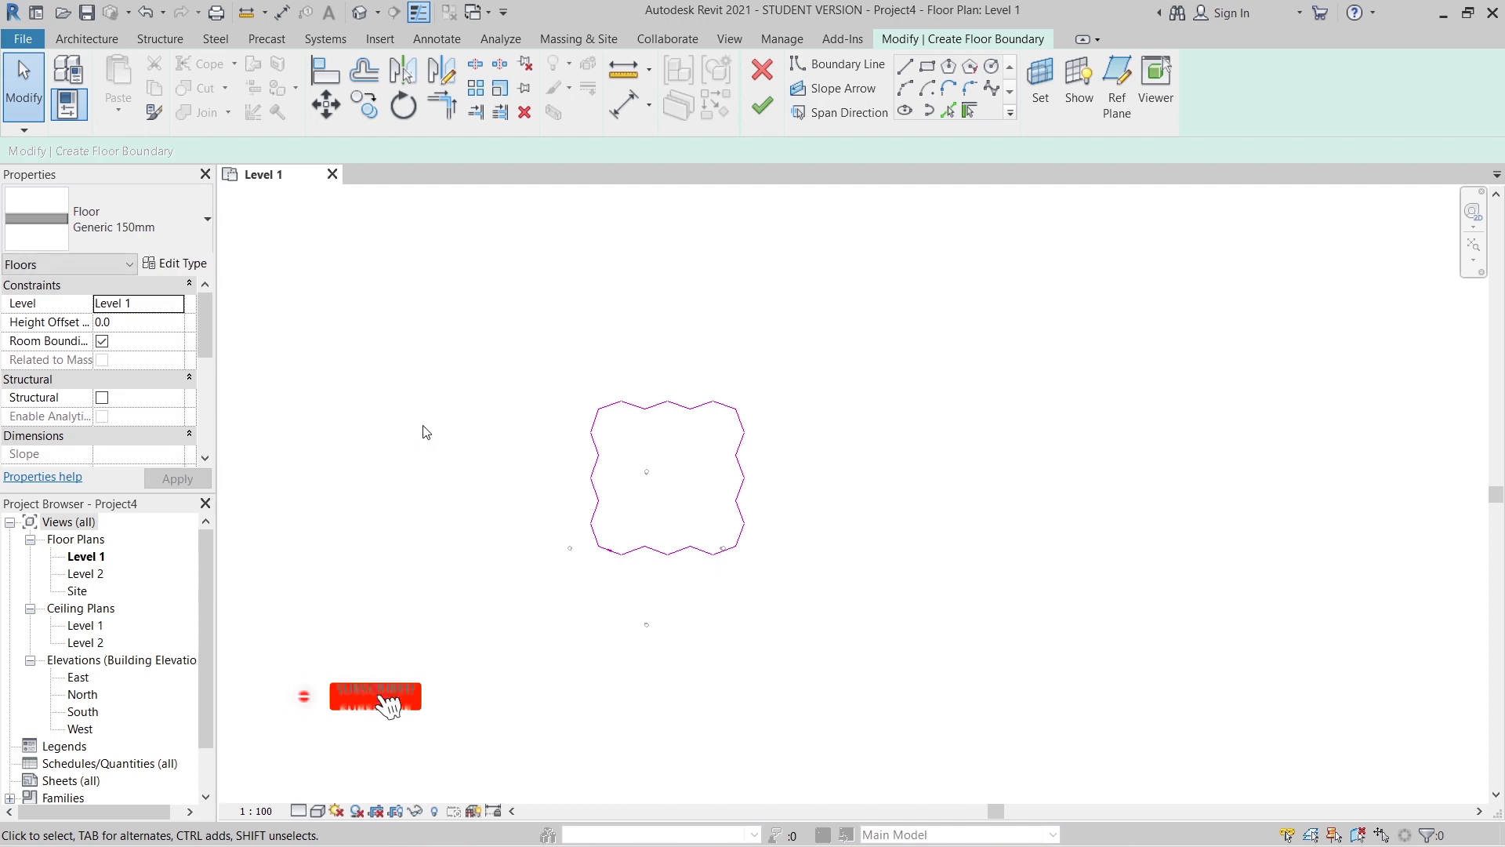
# - Insert two layers in the Generic 150mm floor type's structure and move one above the upper core boundary
pyautogui.click(174, 263)
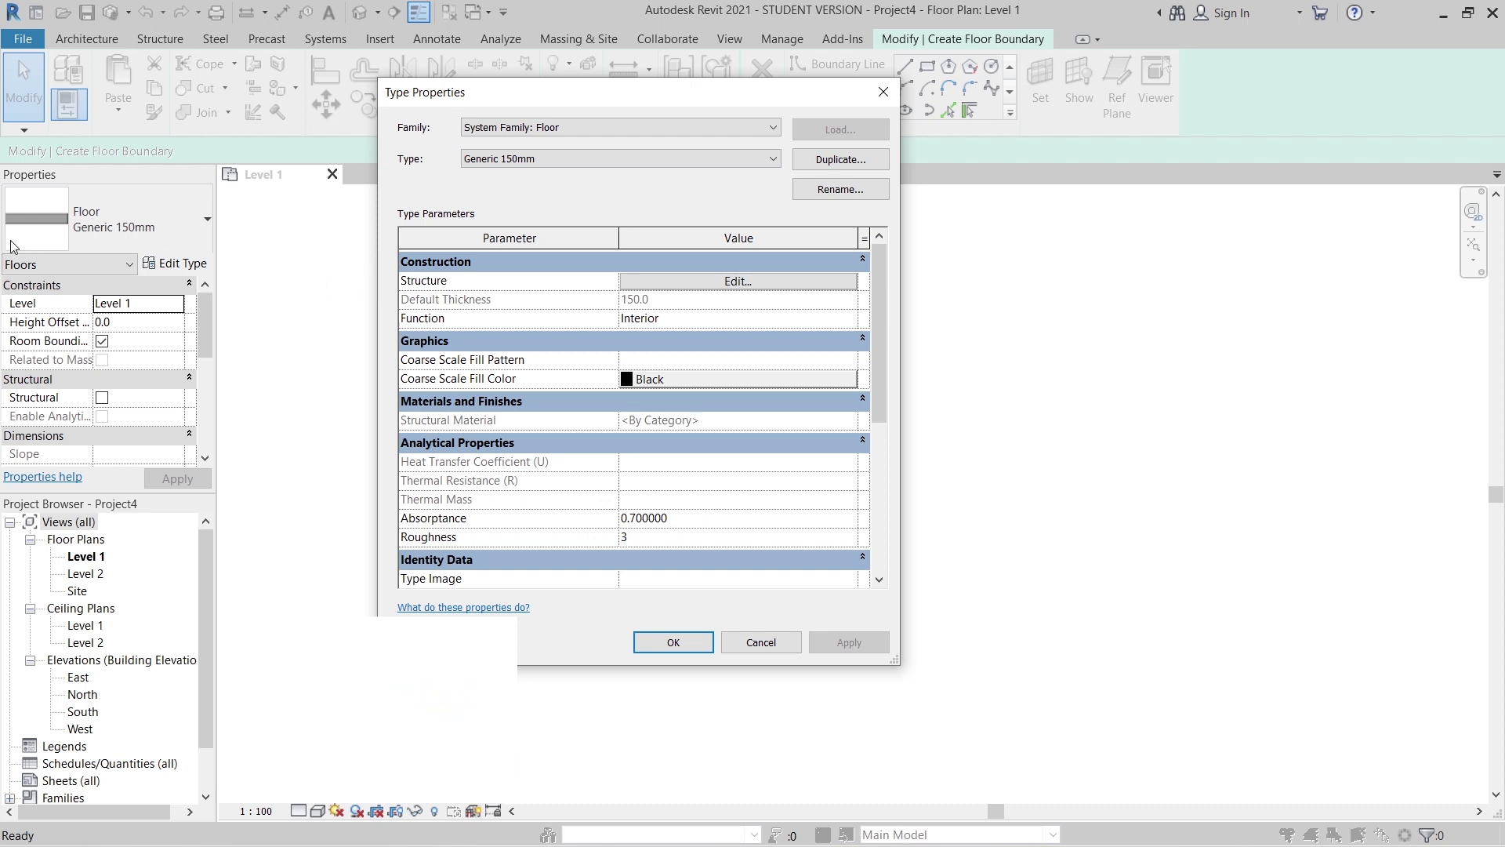
pyautogui.click(774, 282)
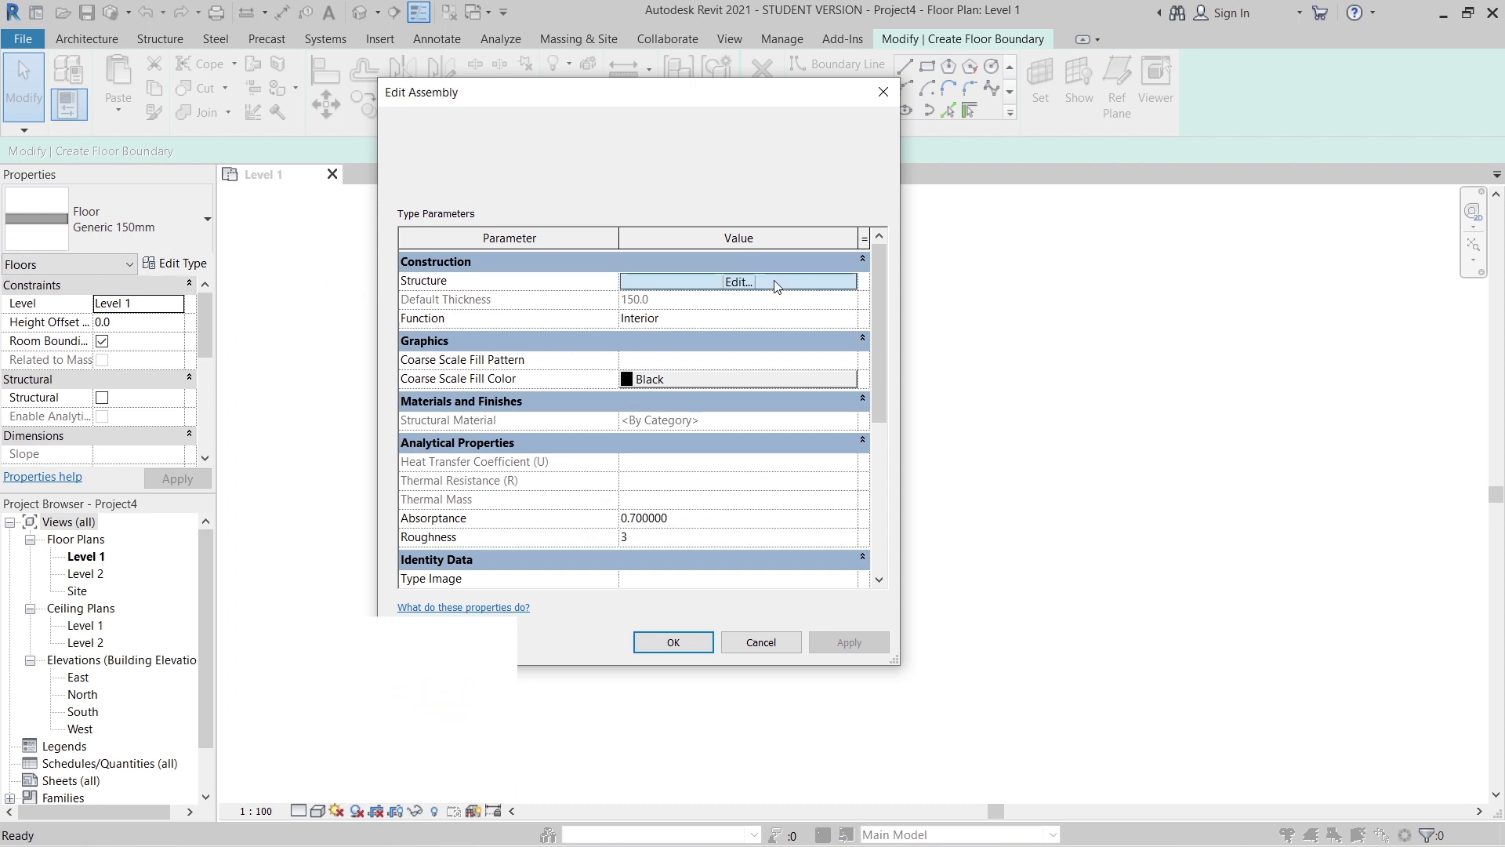
pyautogui.click(452, 434)
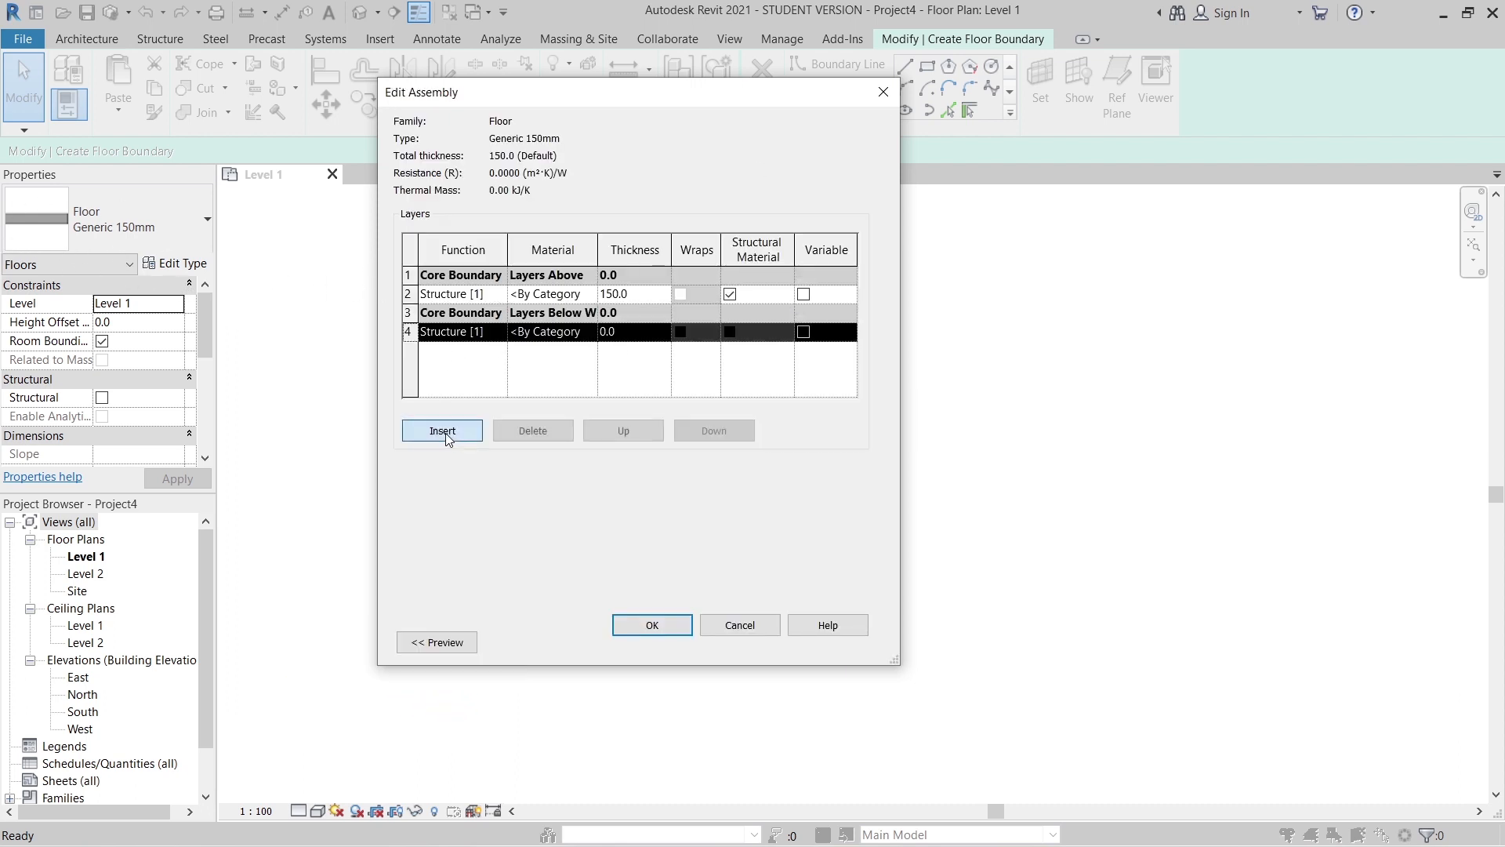
pyautogui.click(451, 434)
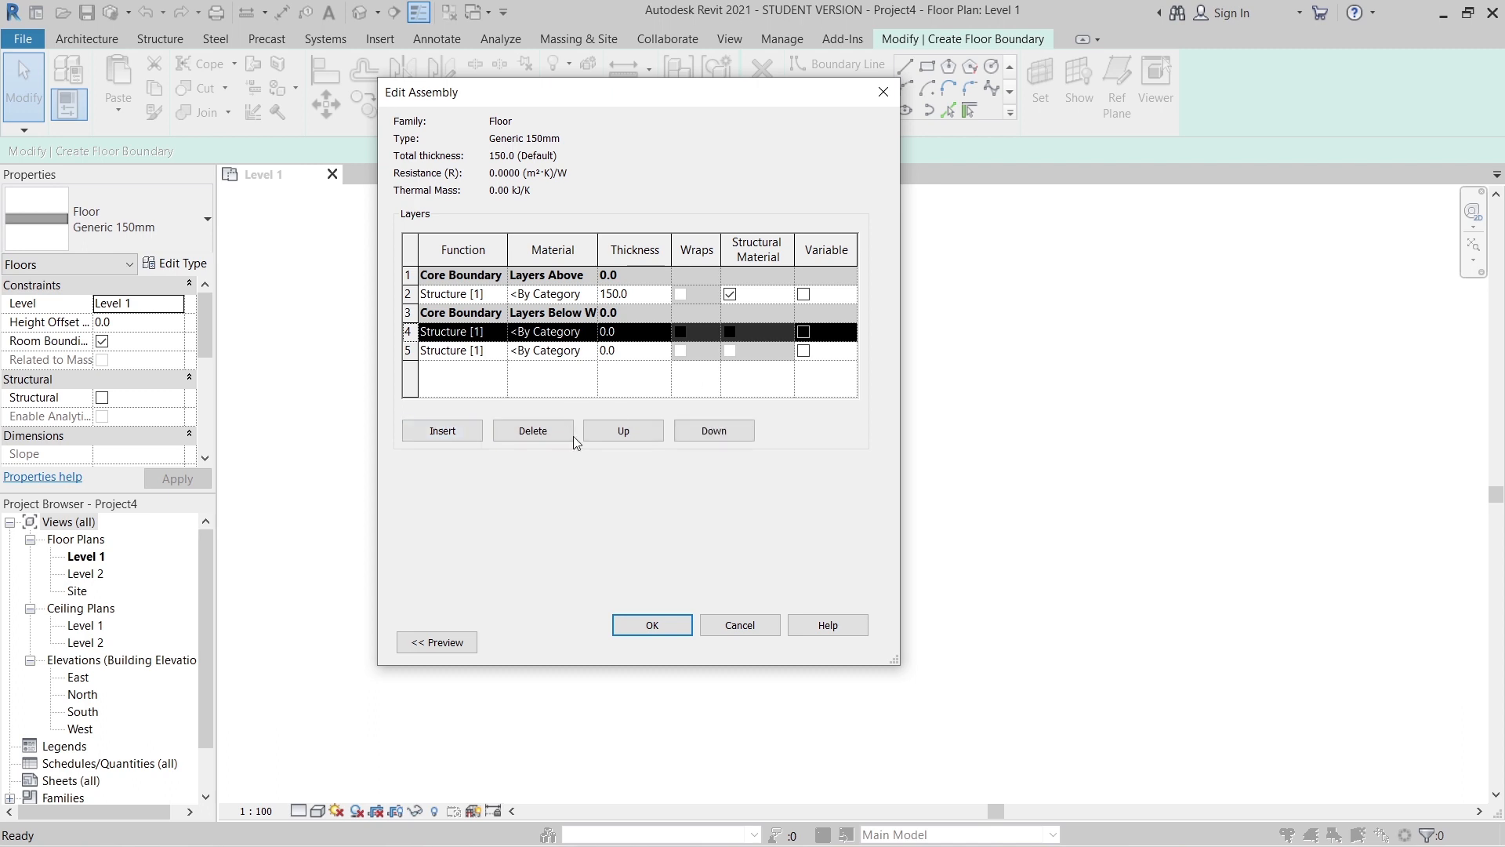
pyautogui.click(624, 430)
pyautogui.click(623, 431)
pyautogui.click(624, 431)
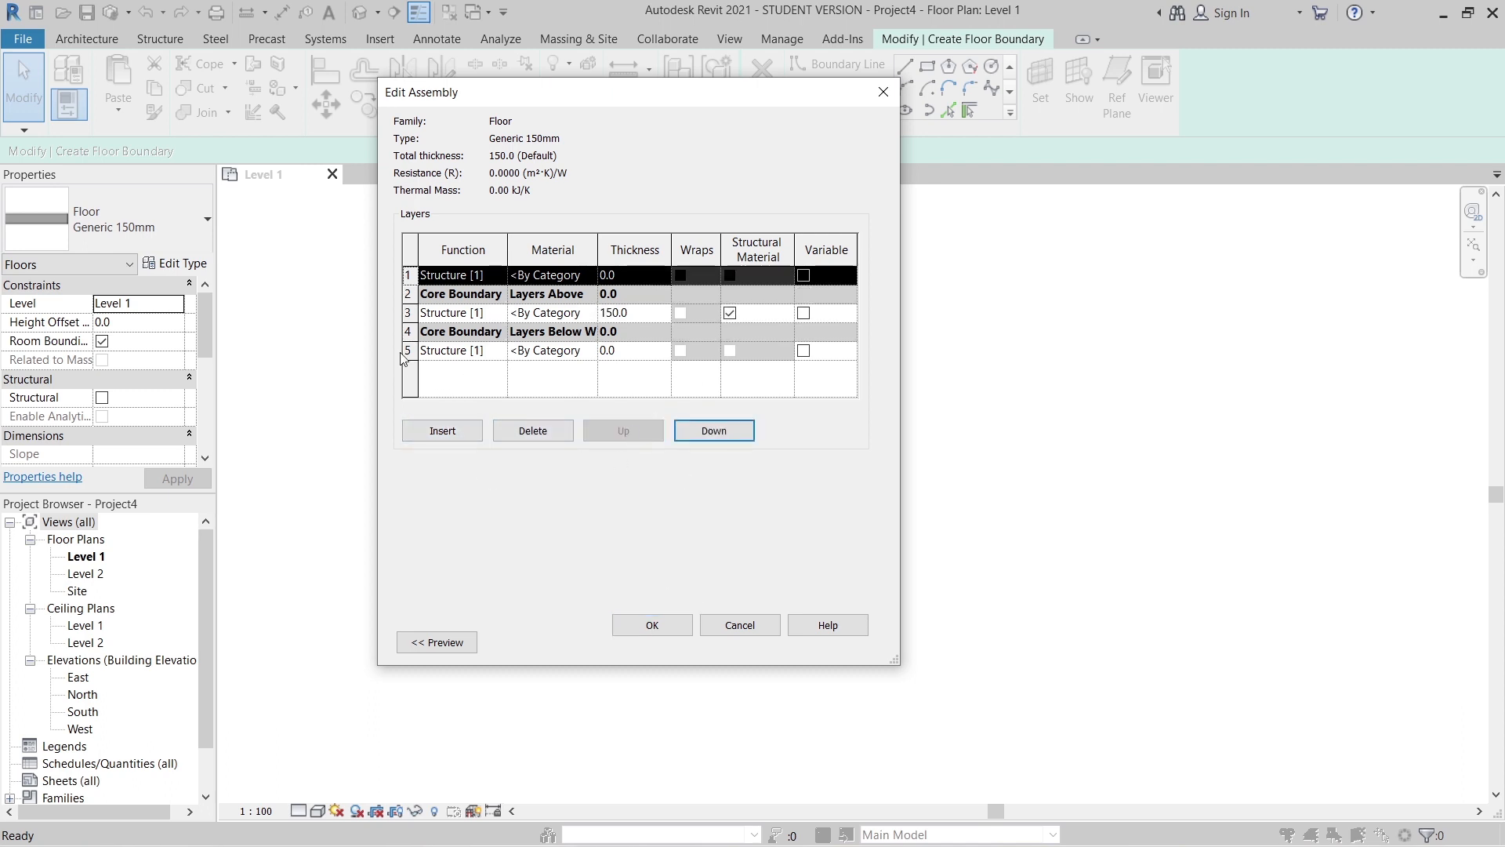
# - Set the bottom layer's thickness to 200 and make the core layer Finish 2 [5] with a thickness of 1300
pyautogui.click(653, 353)
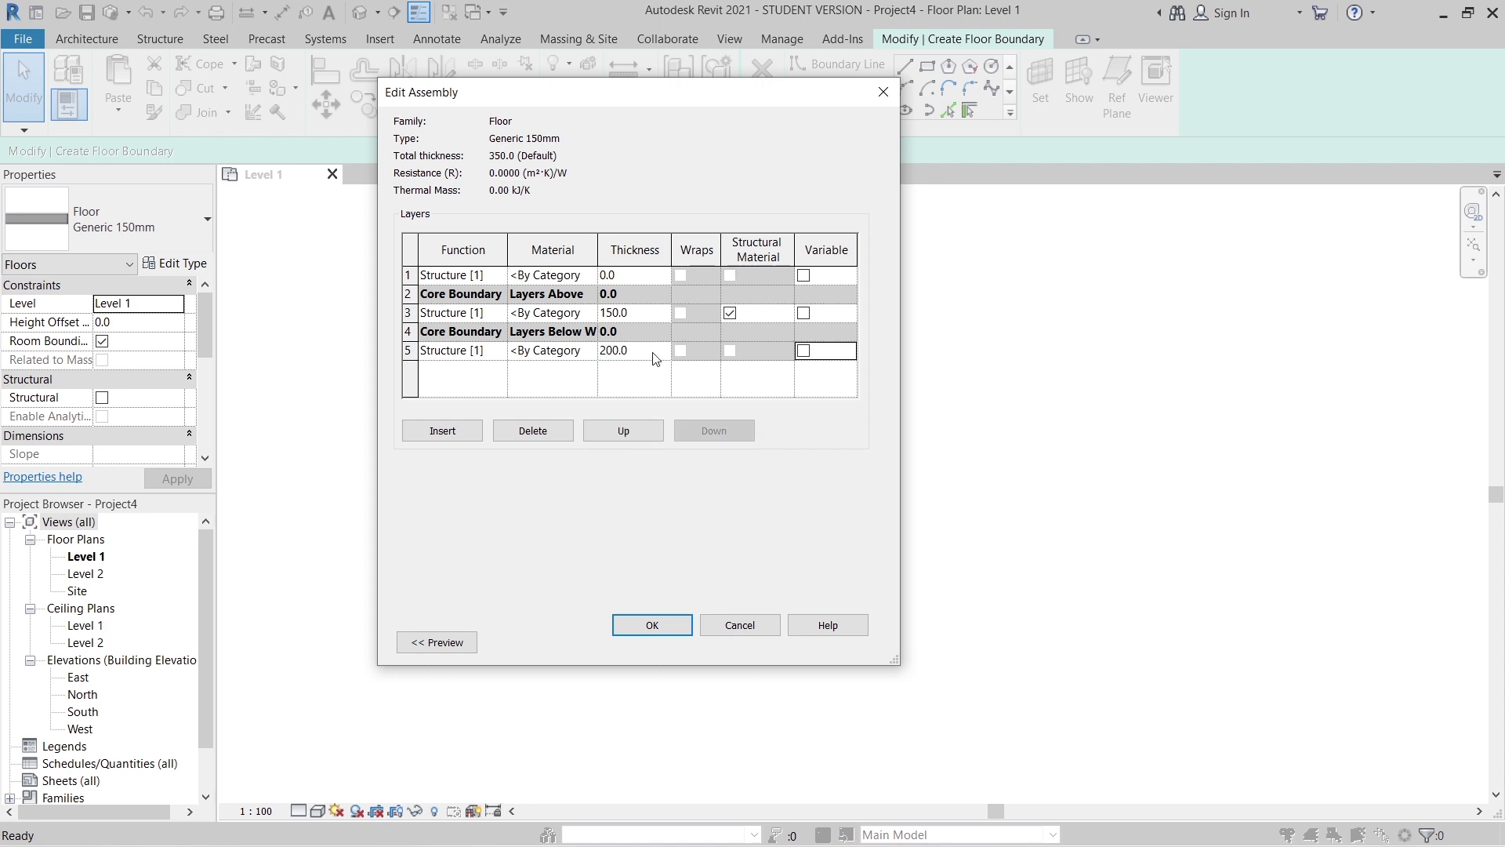
pyautogui.click(500, 312)
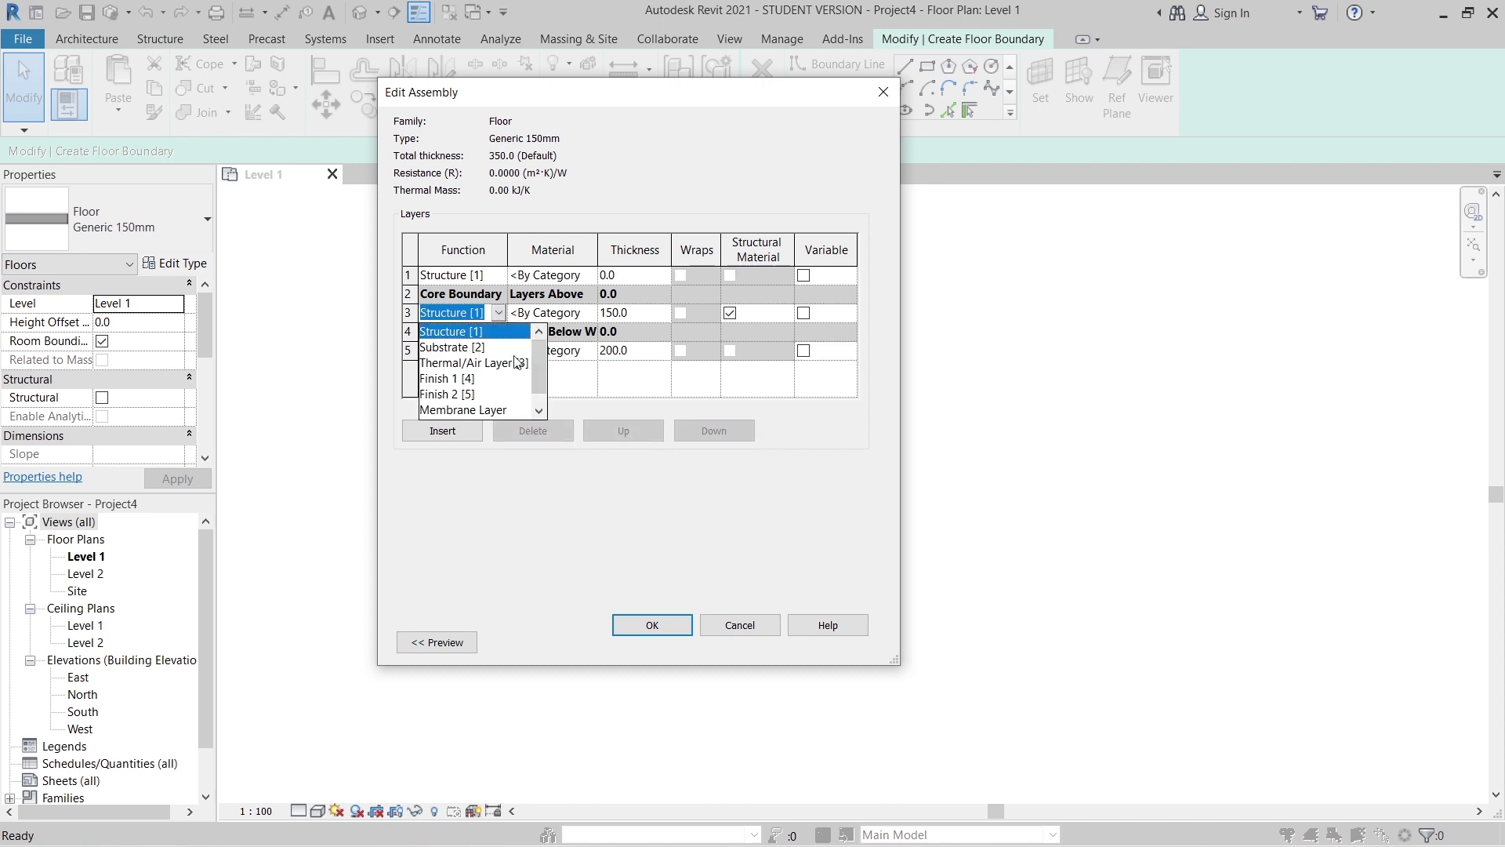
pyautogui.click(441, 393)
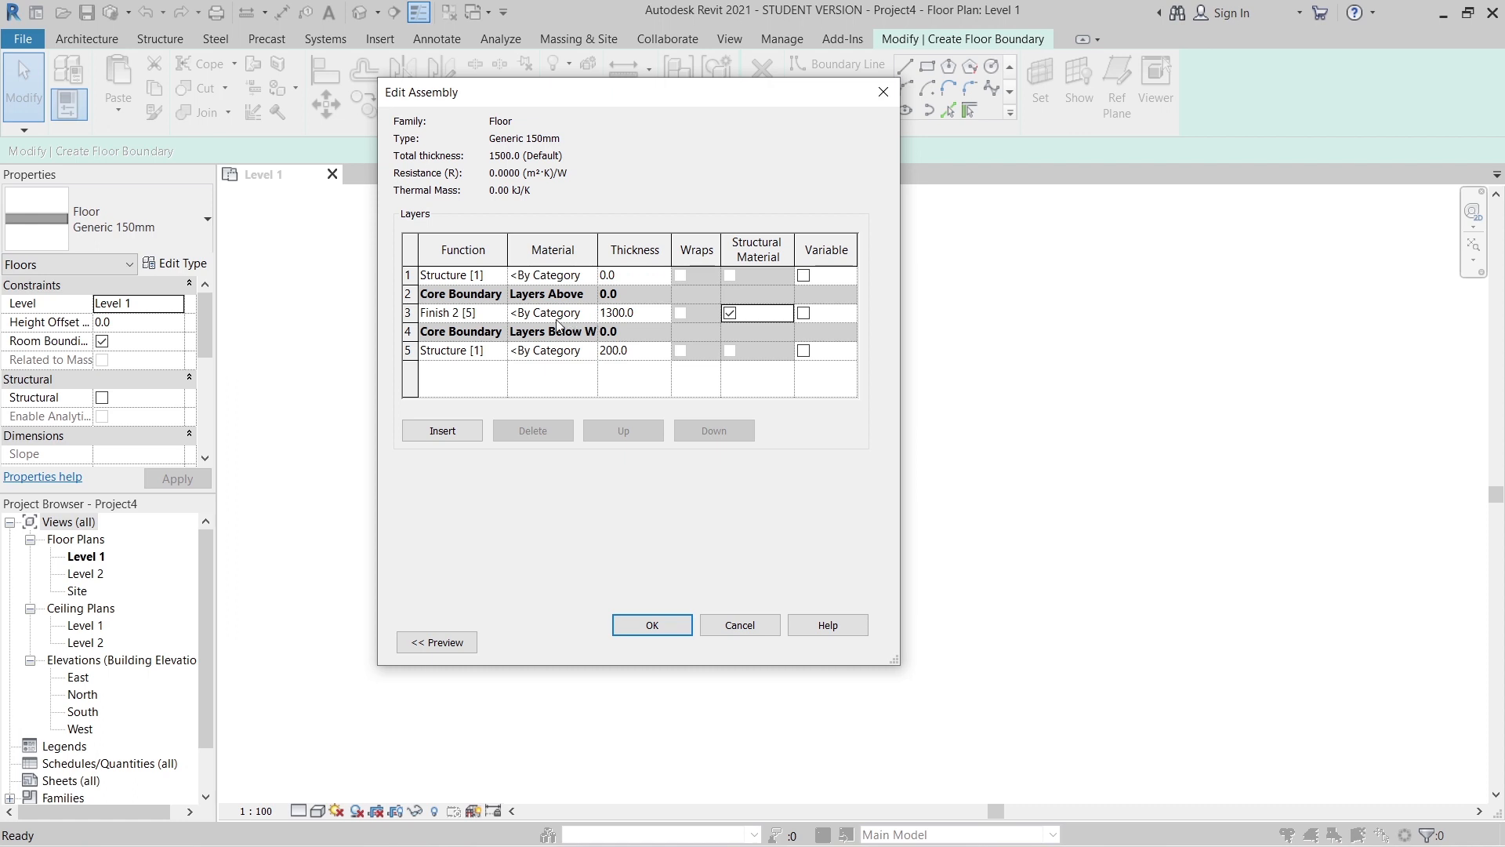
# - Make the top layer Finish 1 [4], thick enough to bring the floor to 1600 in total, and accept the type changes
pyautogui.click(495, 276)
pyautogui.click(498, 276)
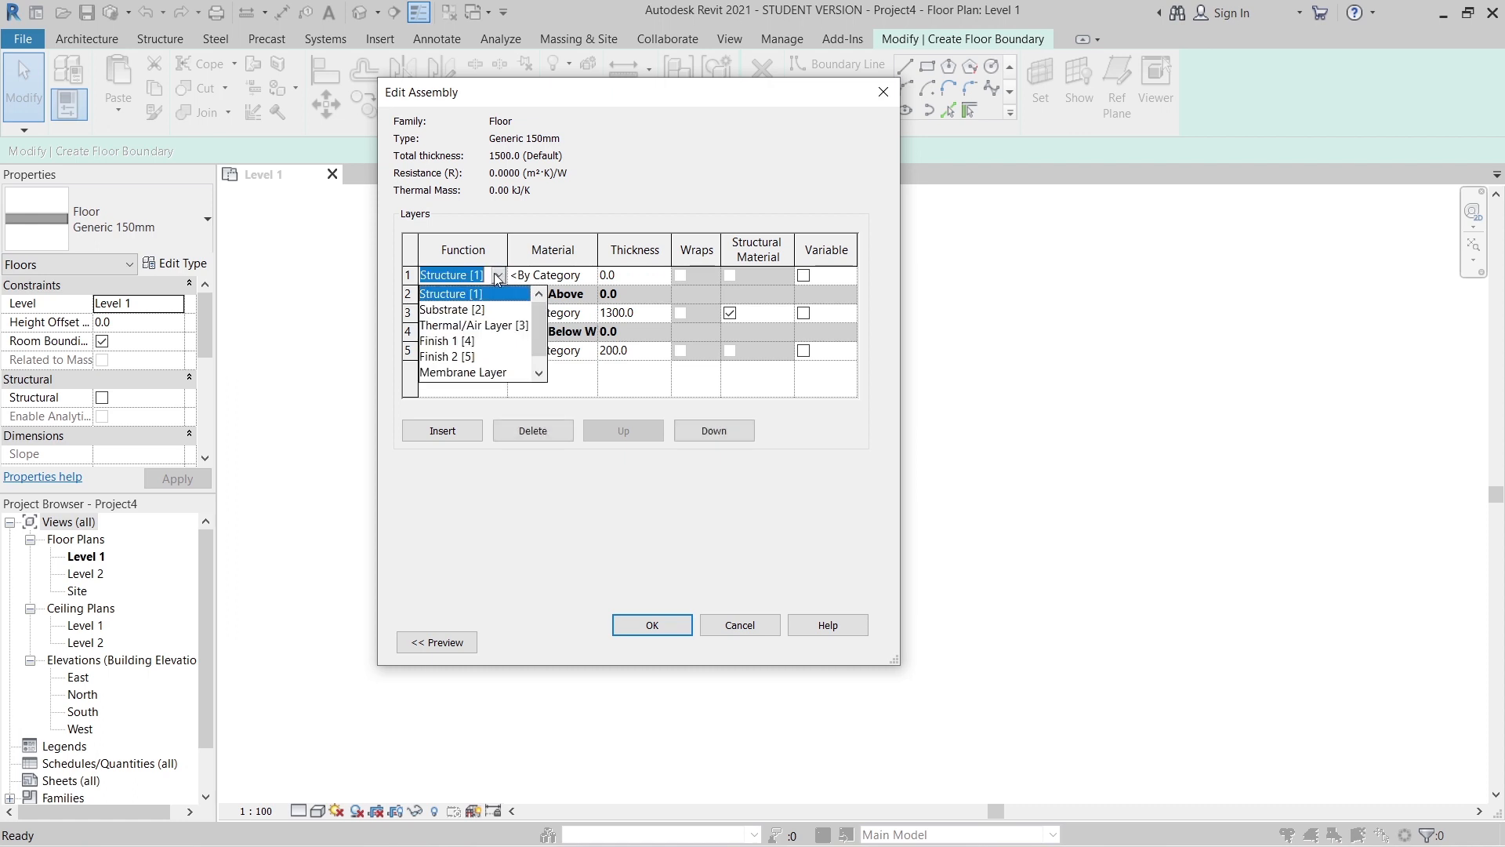
pyautogui.click(466, 342)
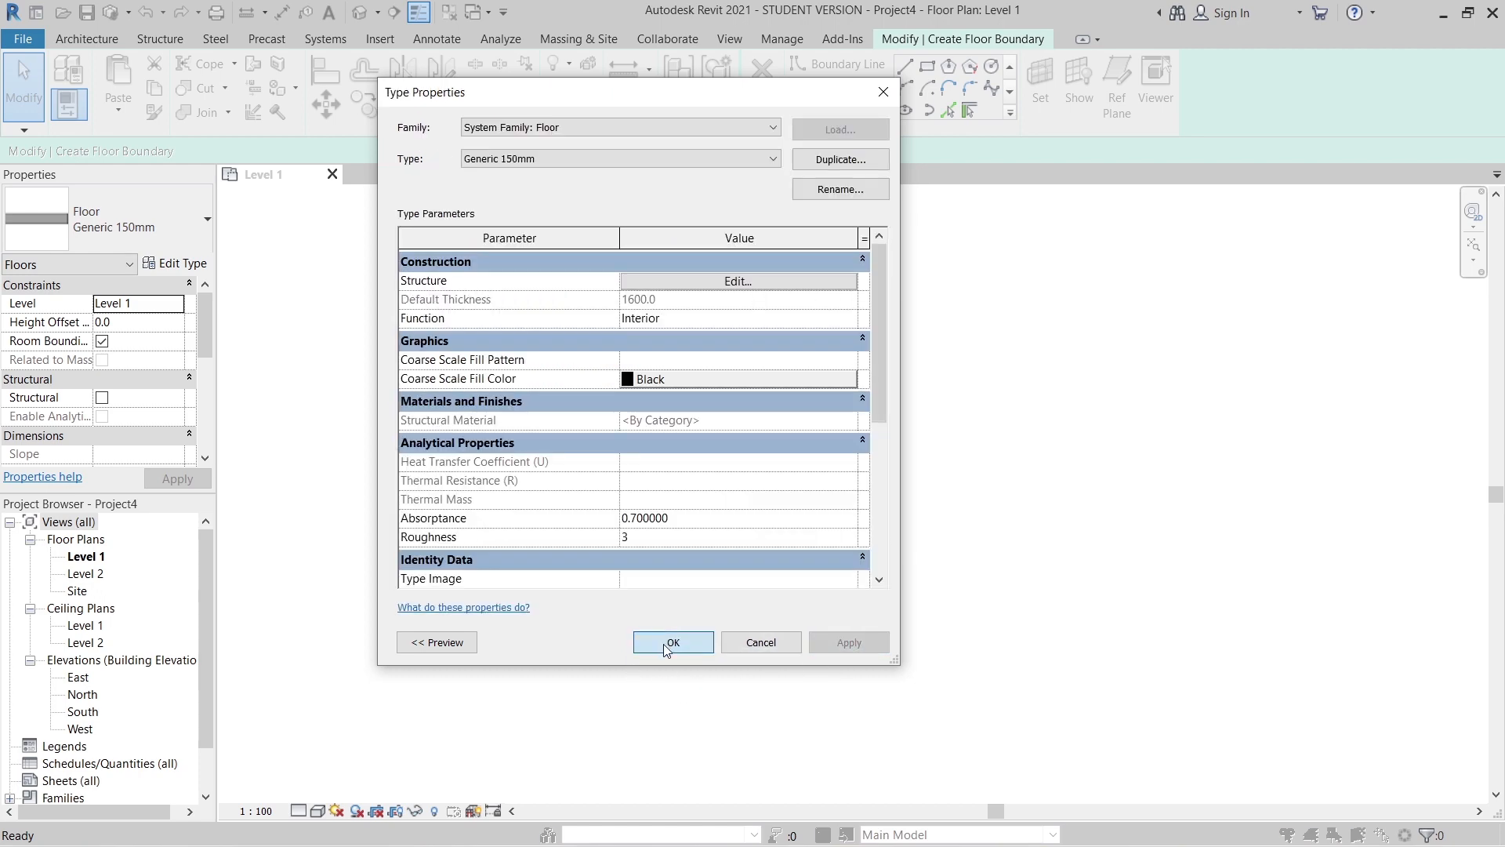
pyautogui.click(665, 644)
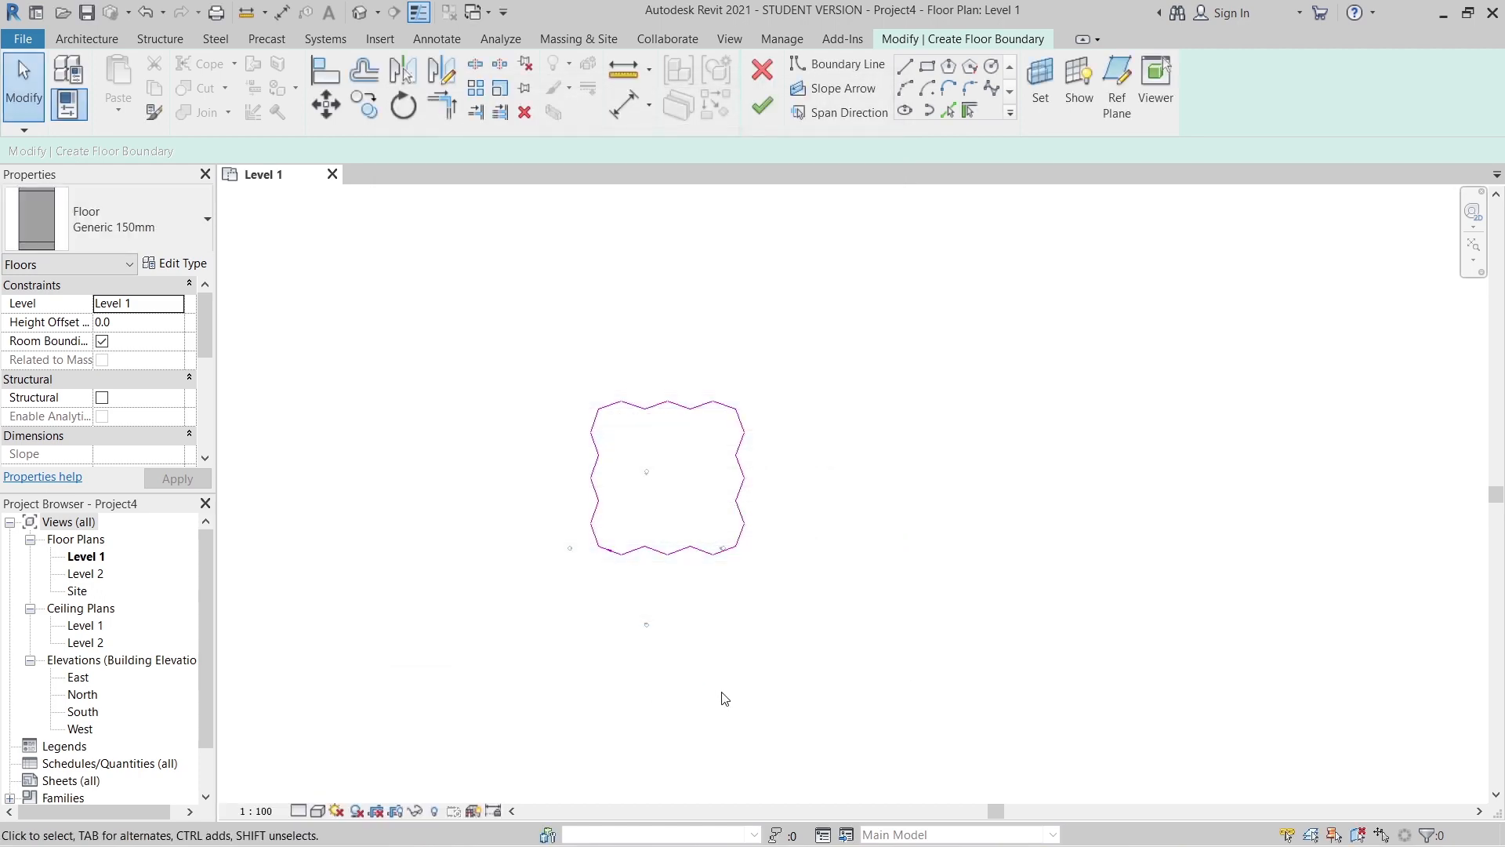
# - Finish the closed zigzag boundary sketch to create the floor slab on Level 1
pyautogui.click(771, 110)
pyautogui.scroll(-2, 871, 375)
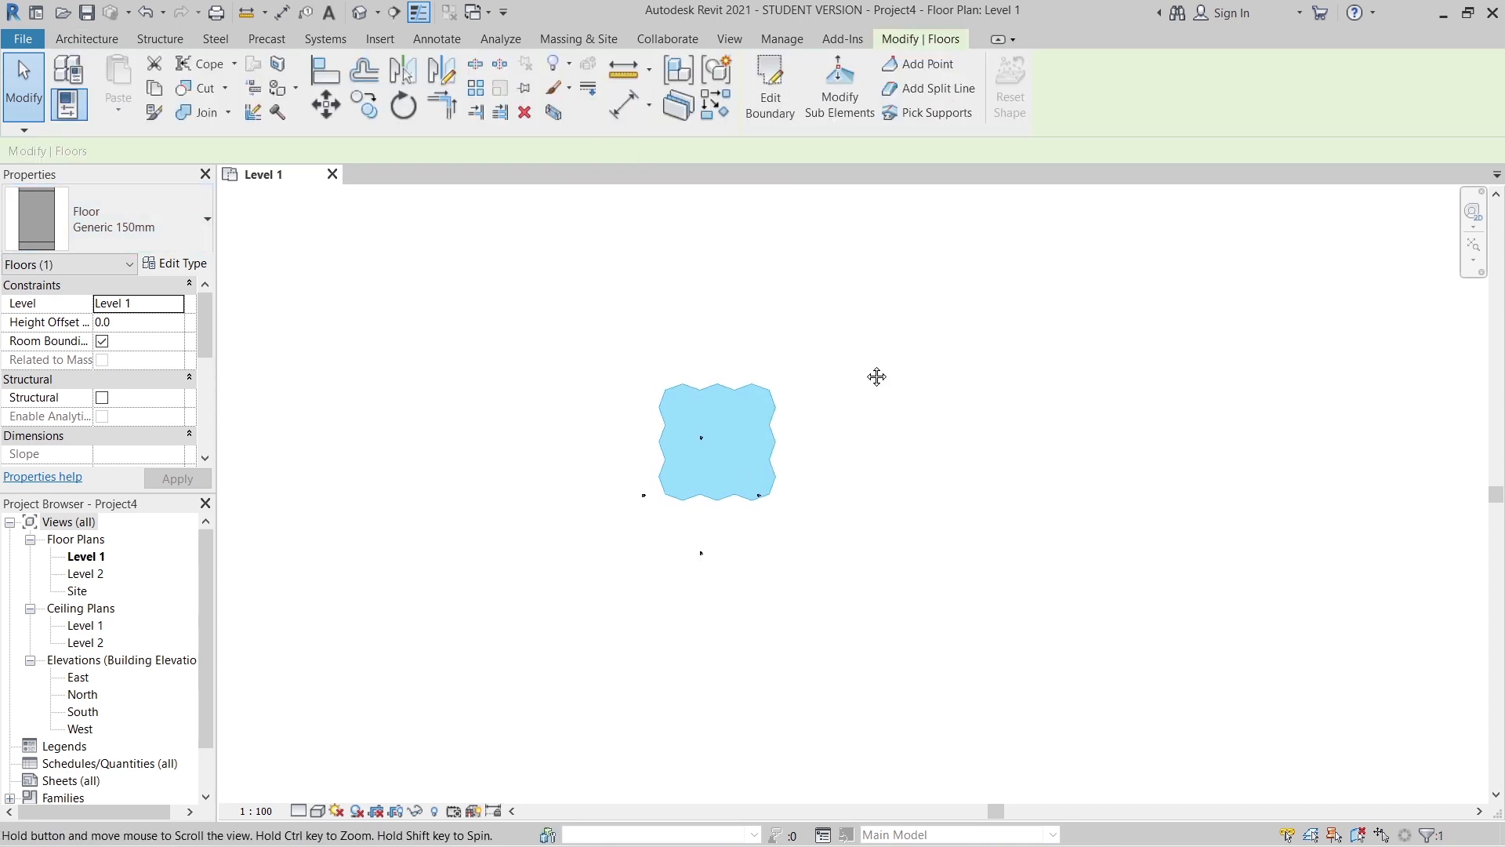
pyautogui.moveTo(518, 329); pyautogui.dragTo(521, 383, button='middle')
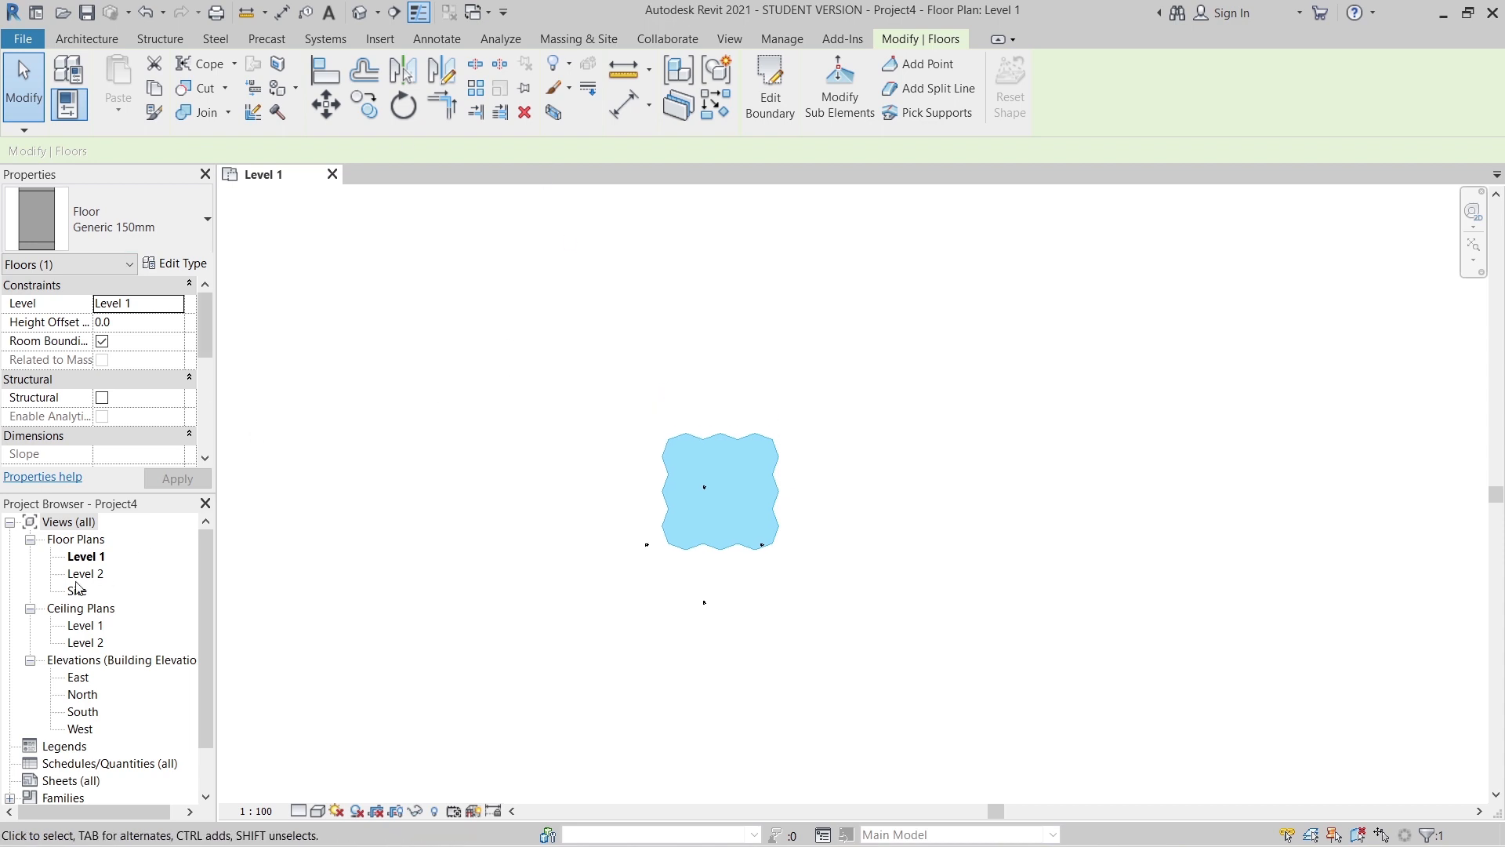
# - Open the Level 2 floor plan and set its view range's bottom and view depth to Unlimited
pyautogui.doubleClick(82, 574)
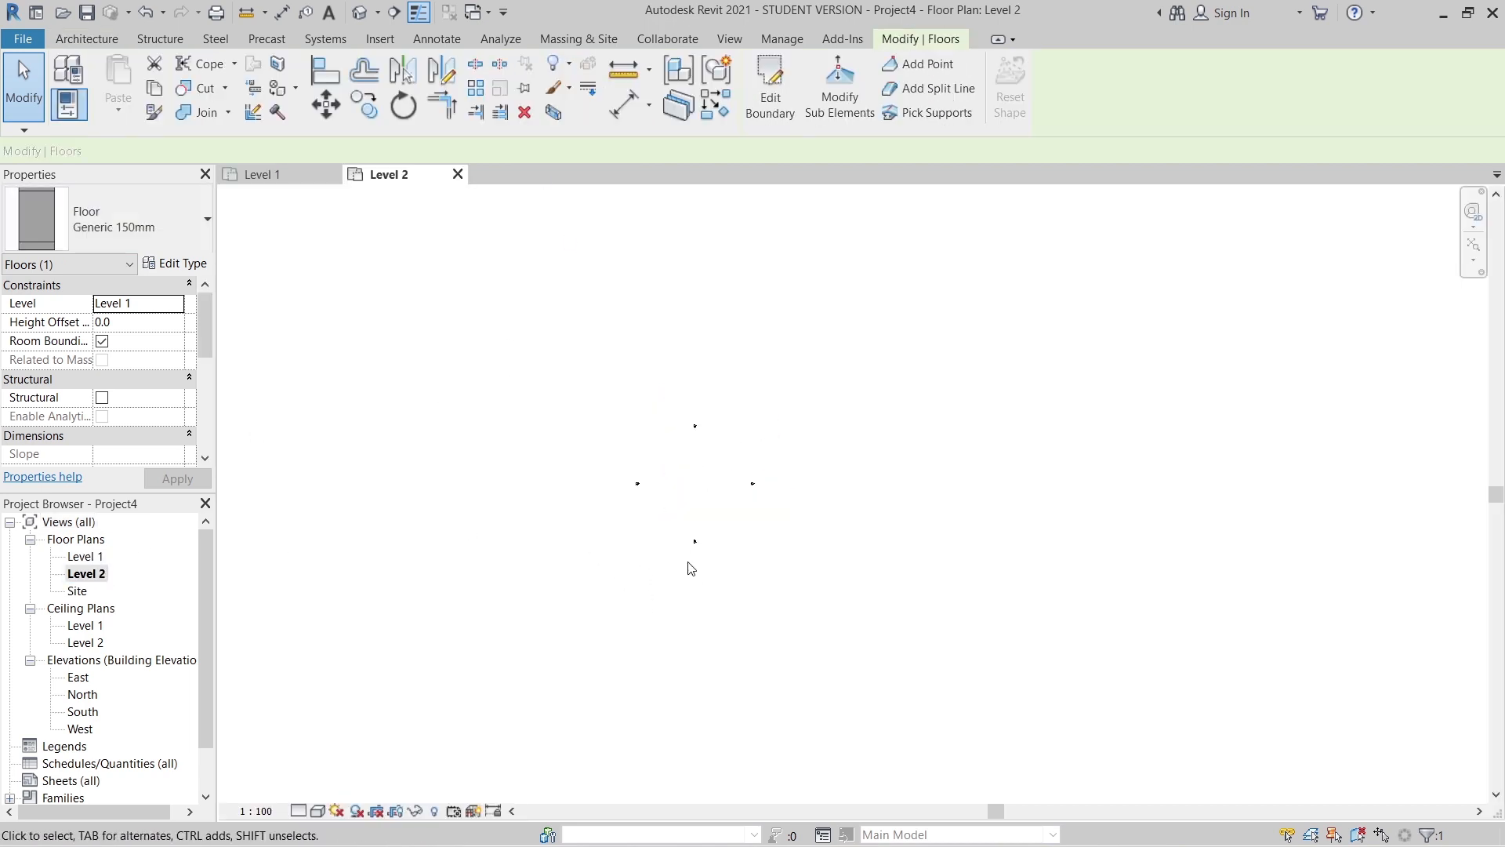
pyautogui.moveTo(722, 491); pyautogui.dragTo(704, 553, button='middle')
pyautogui.press('r')
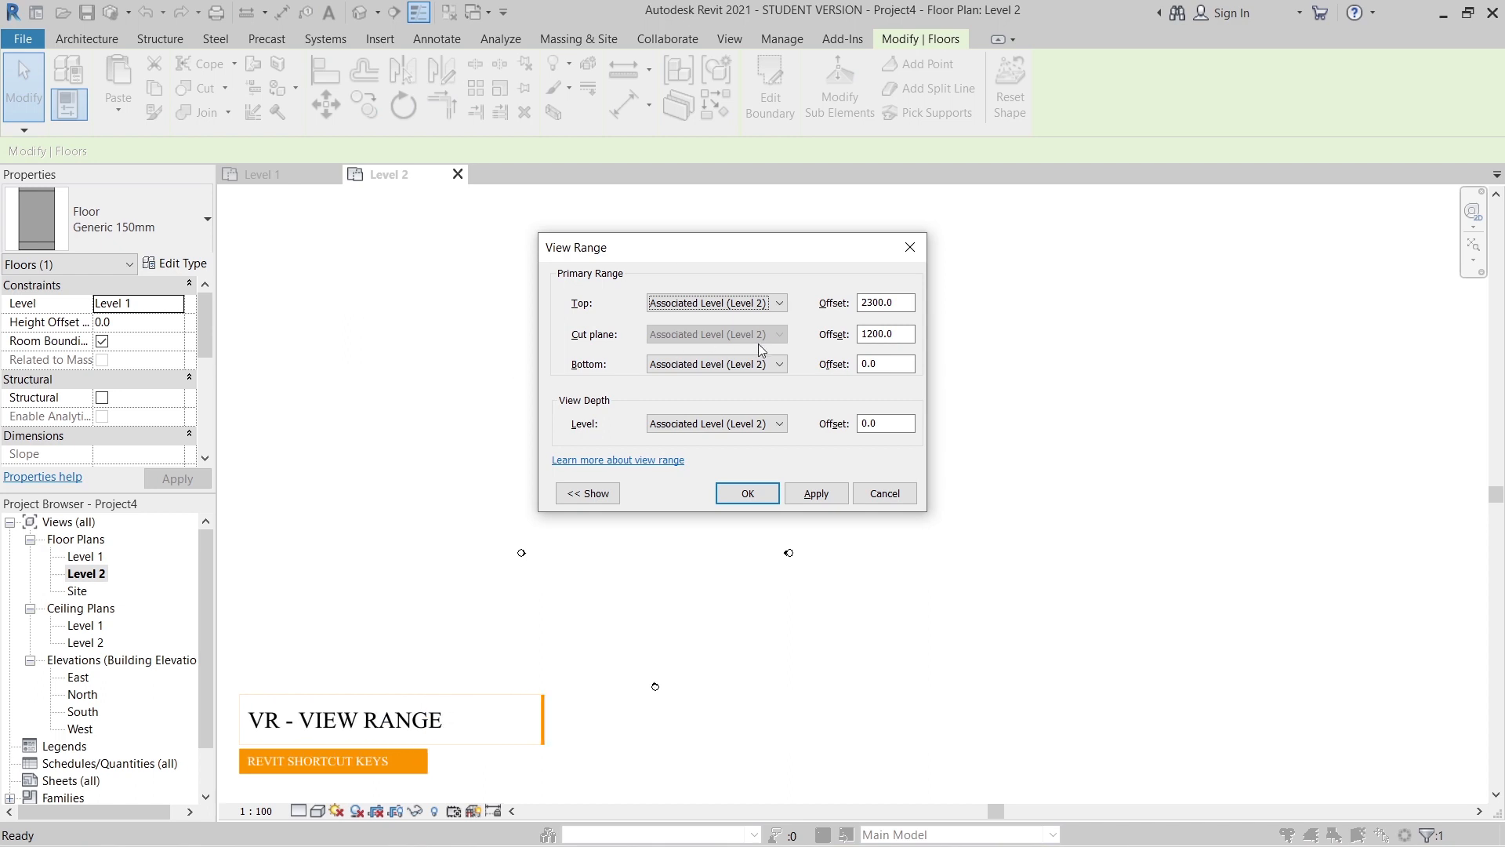
pyautogui.click(702, 363)
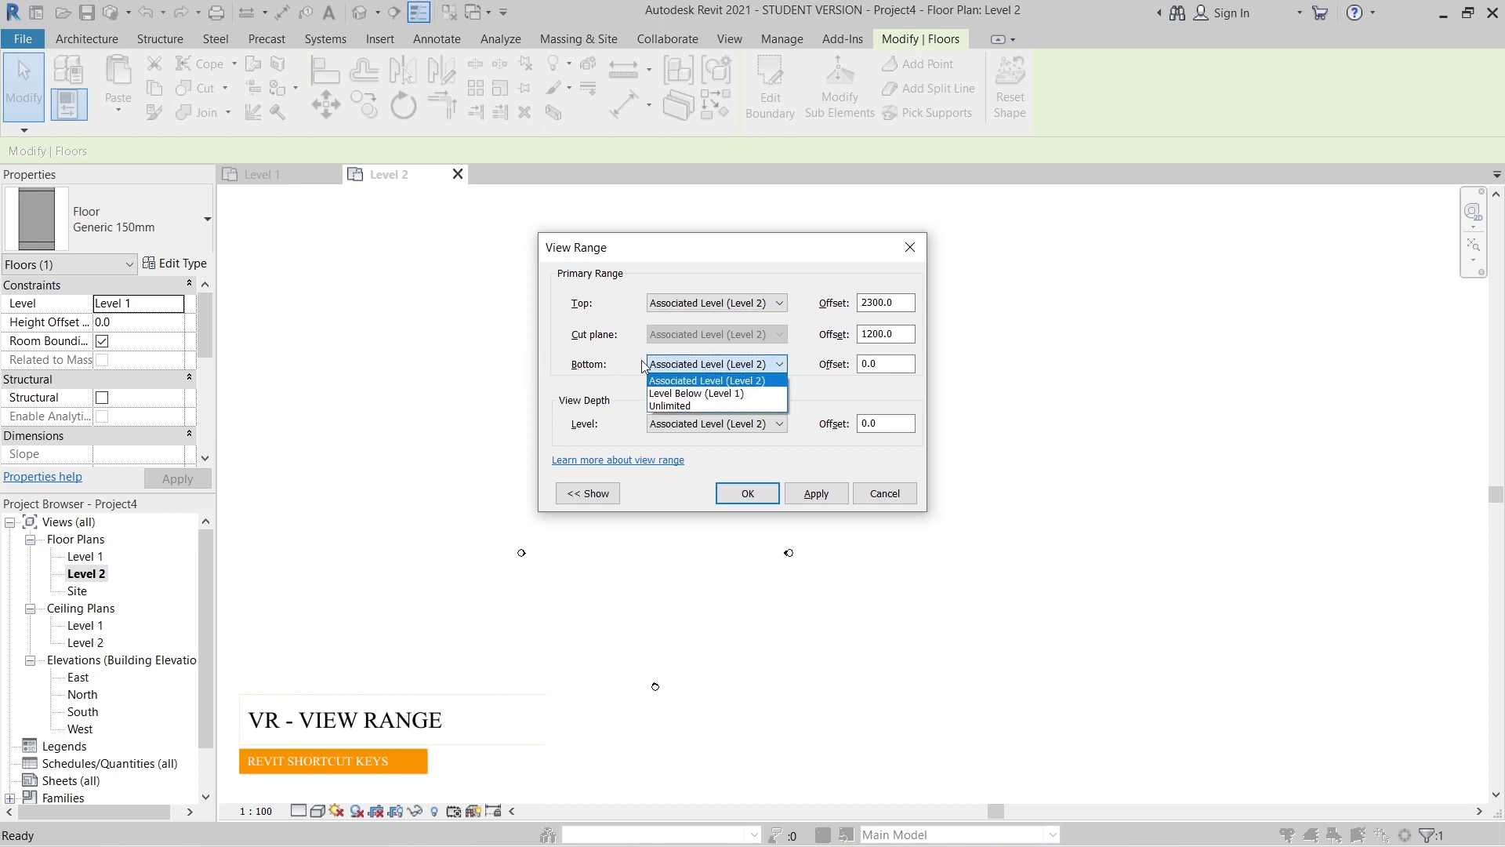
pyautogui.click(740, 406)
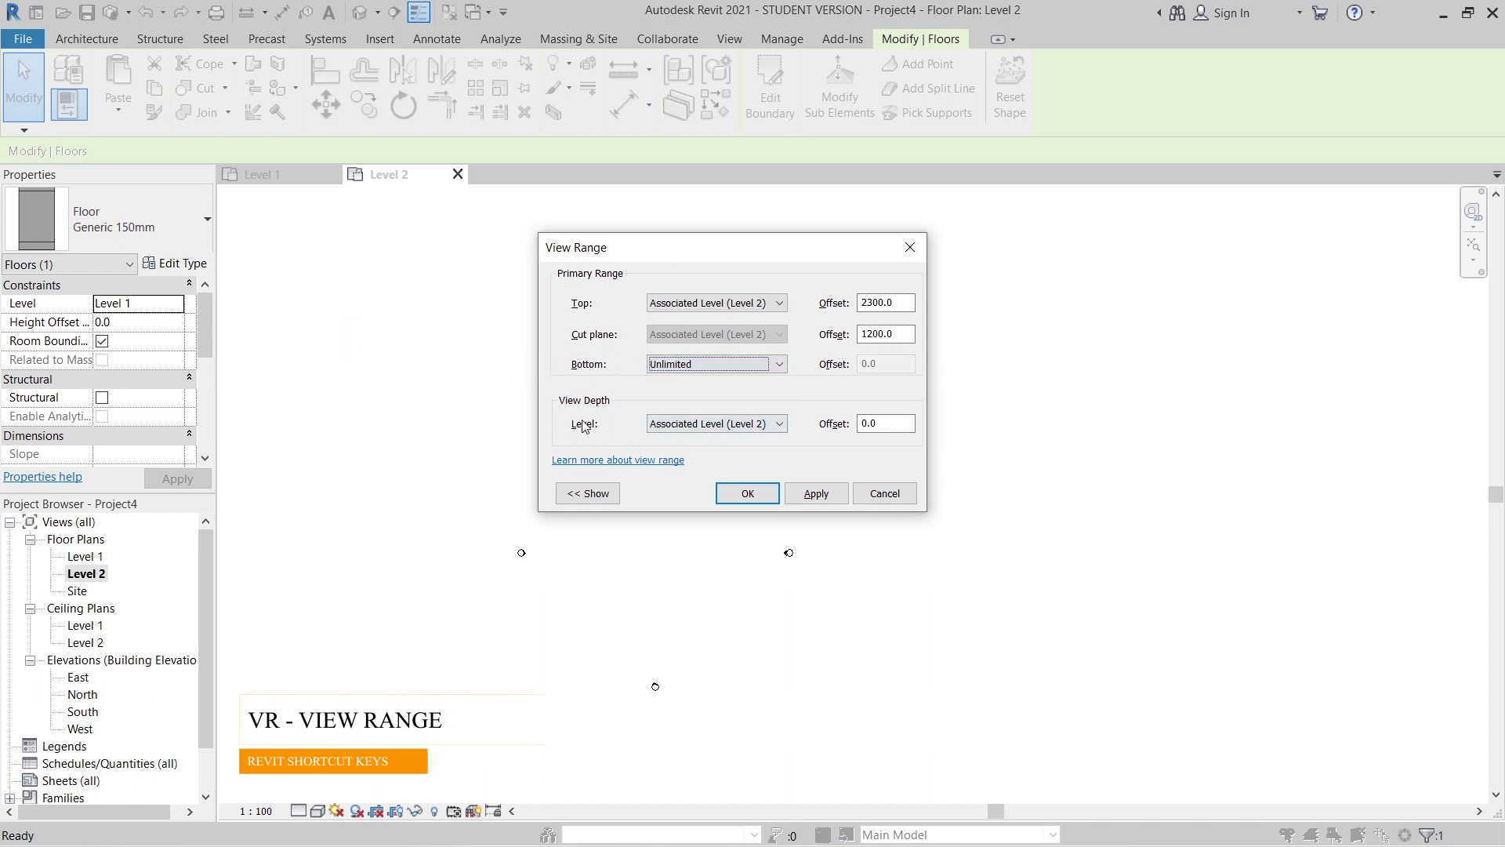
pyautogui.click(679, 437)
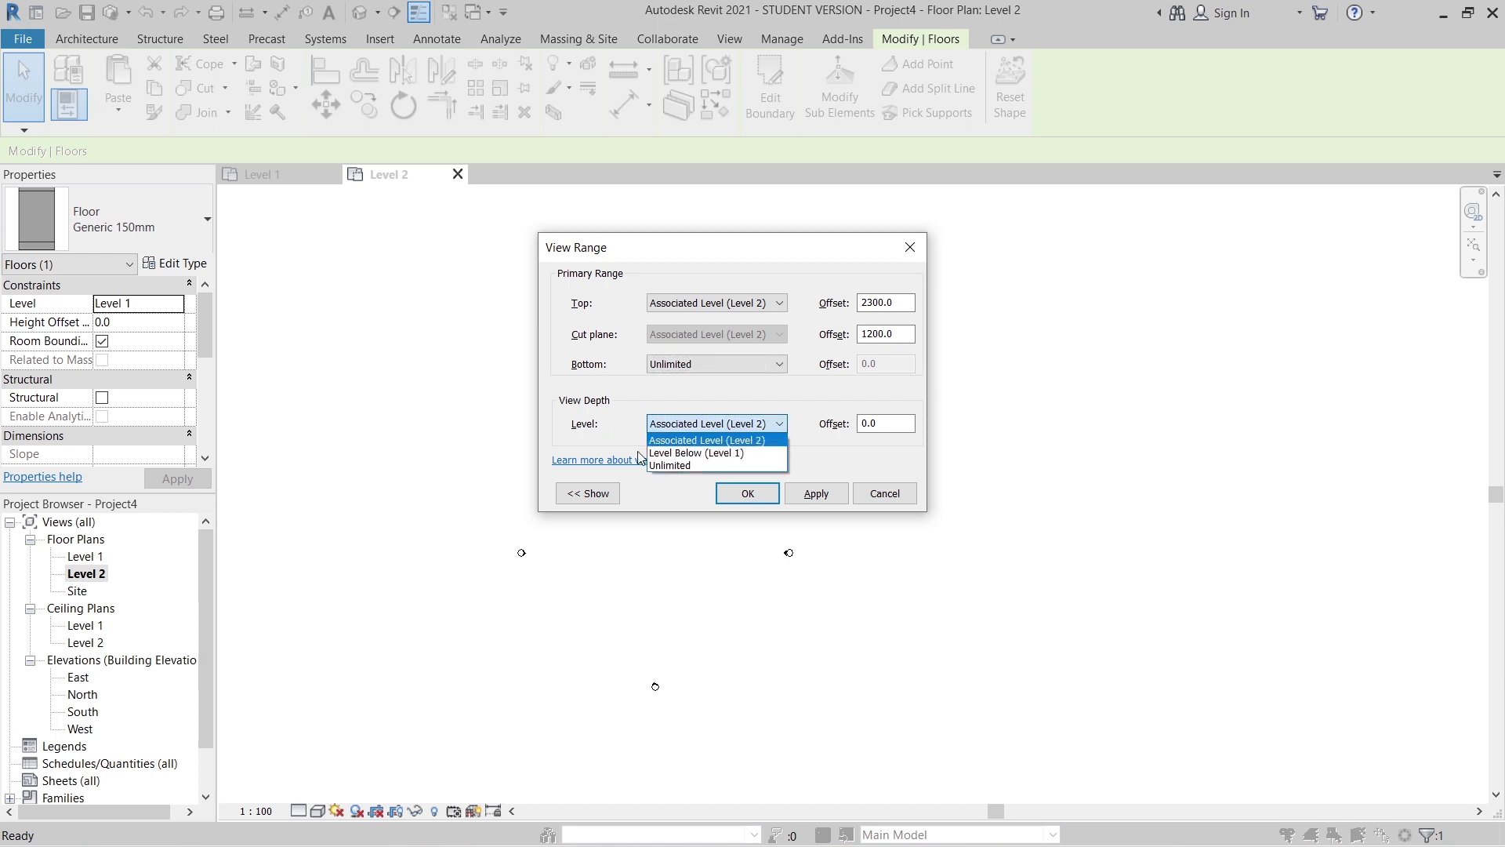
pyautogui.click(651, 465)
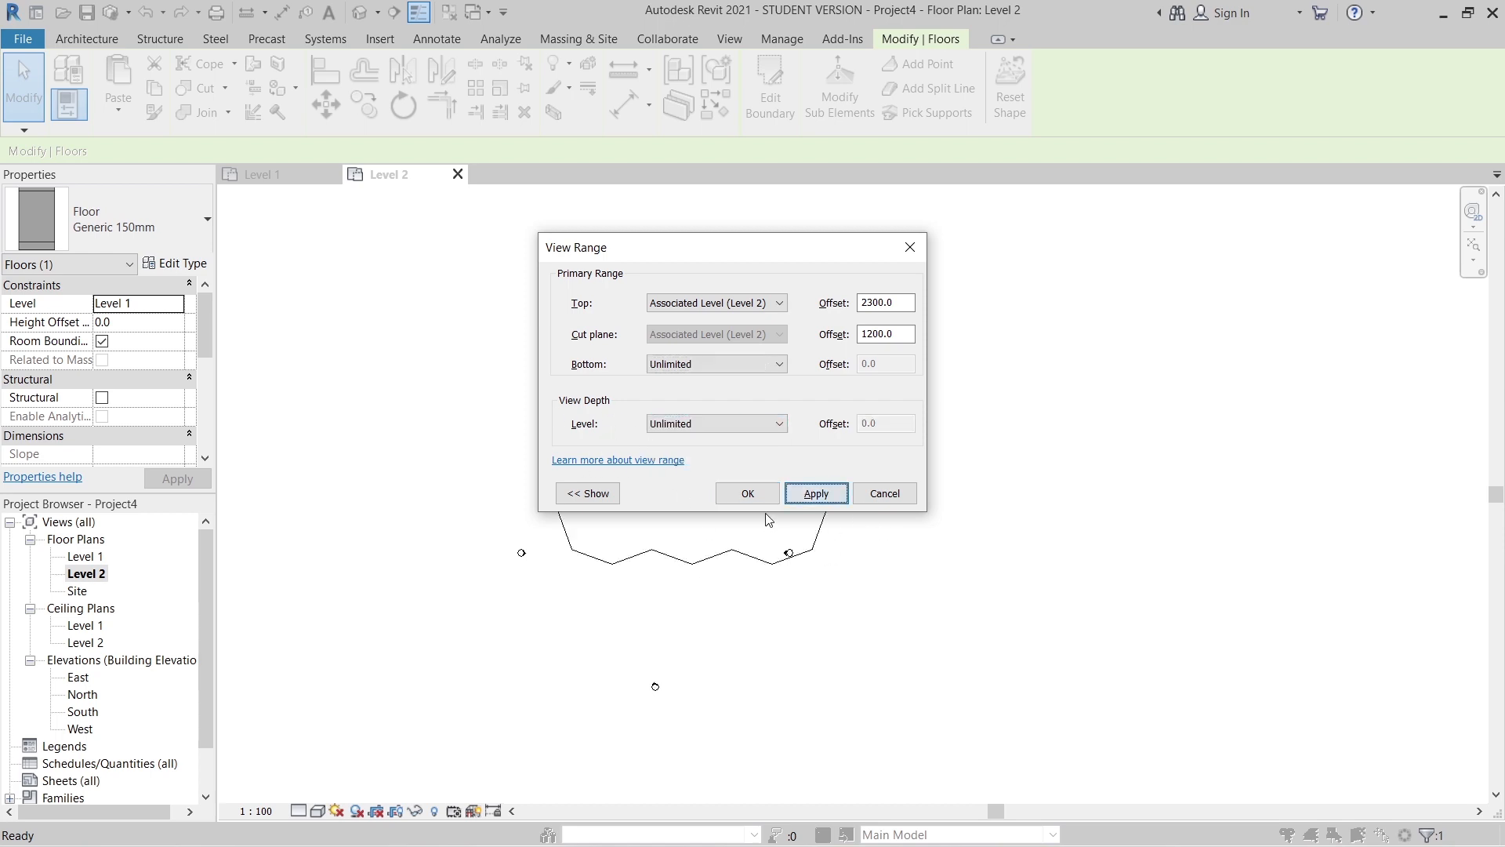
pyautogui.click(748, 493)
pyautogui.press('Escape')
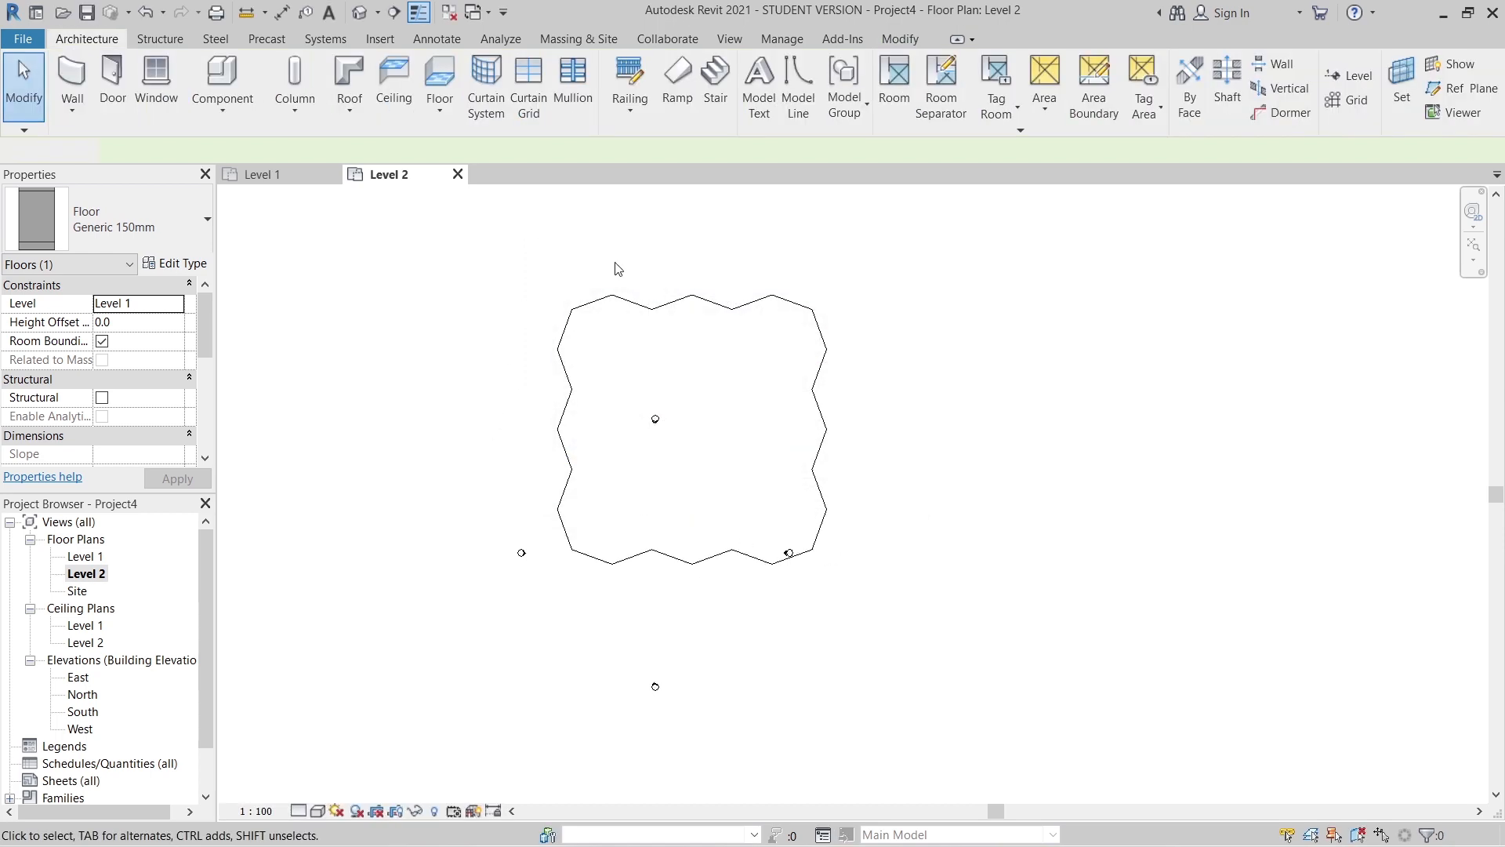
pyautogui.click(674, 308)
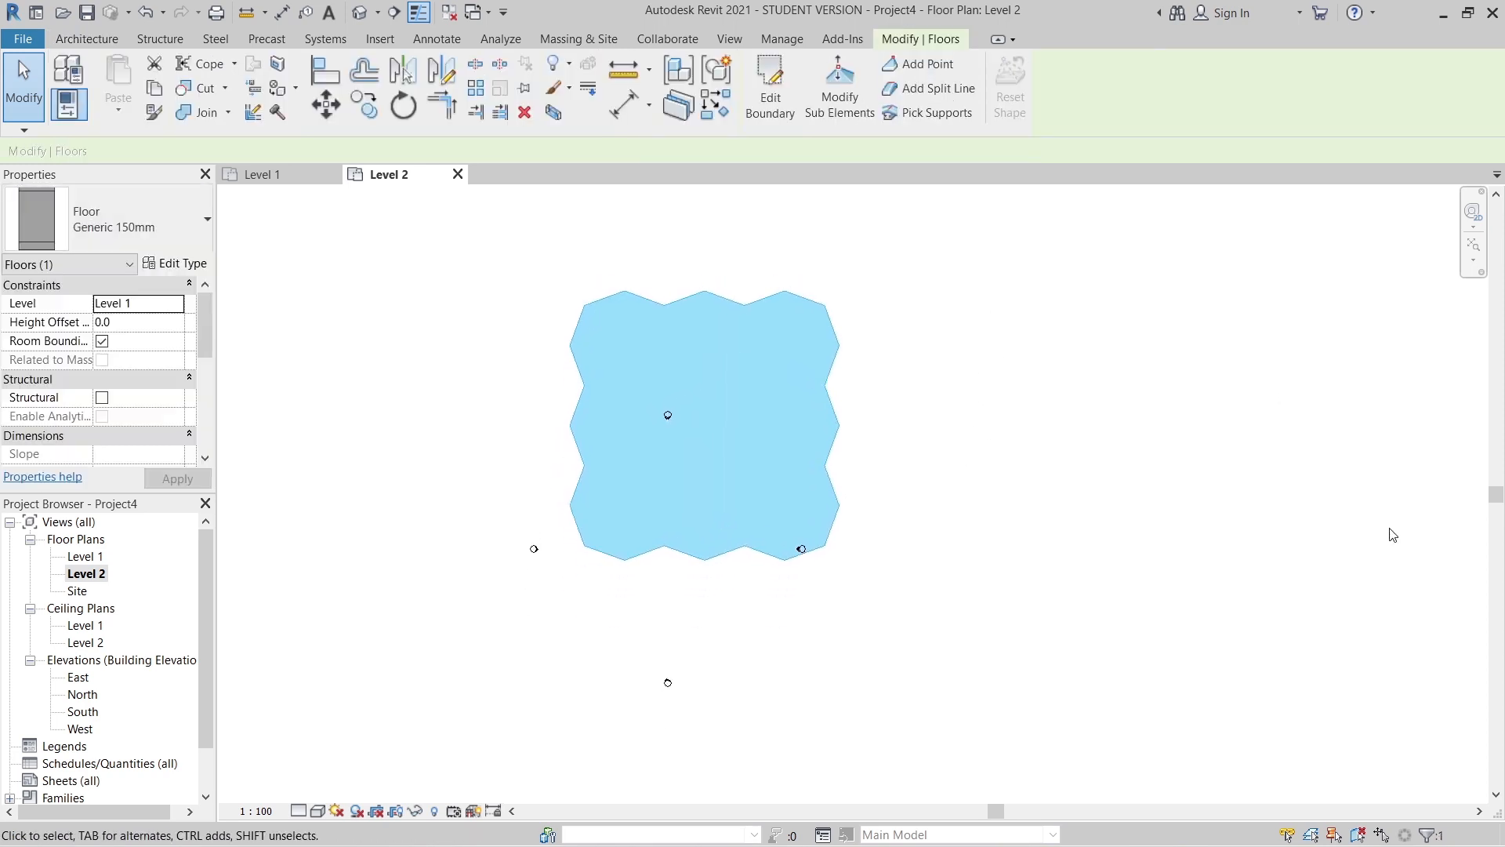
pyautogui.moveTo(1136, 362); pyautogui.dragTo(1136, 407, button='middle')
pyautogui.click(1129, 379)
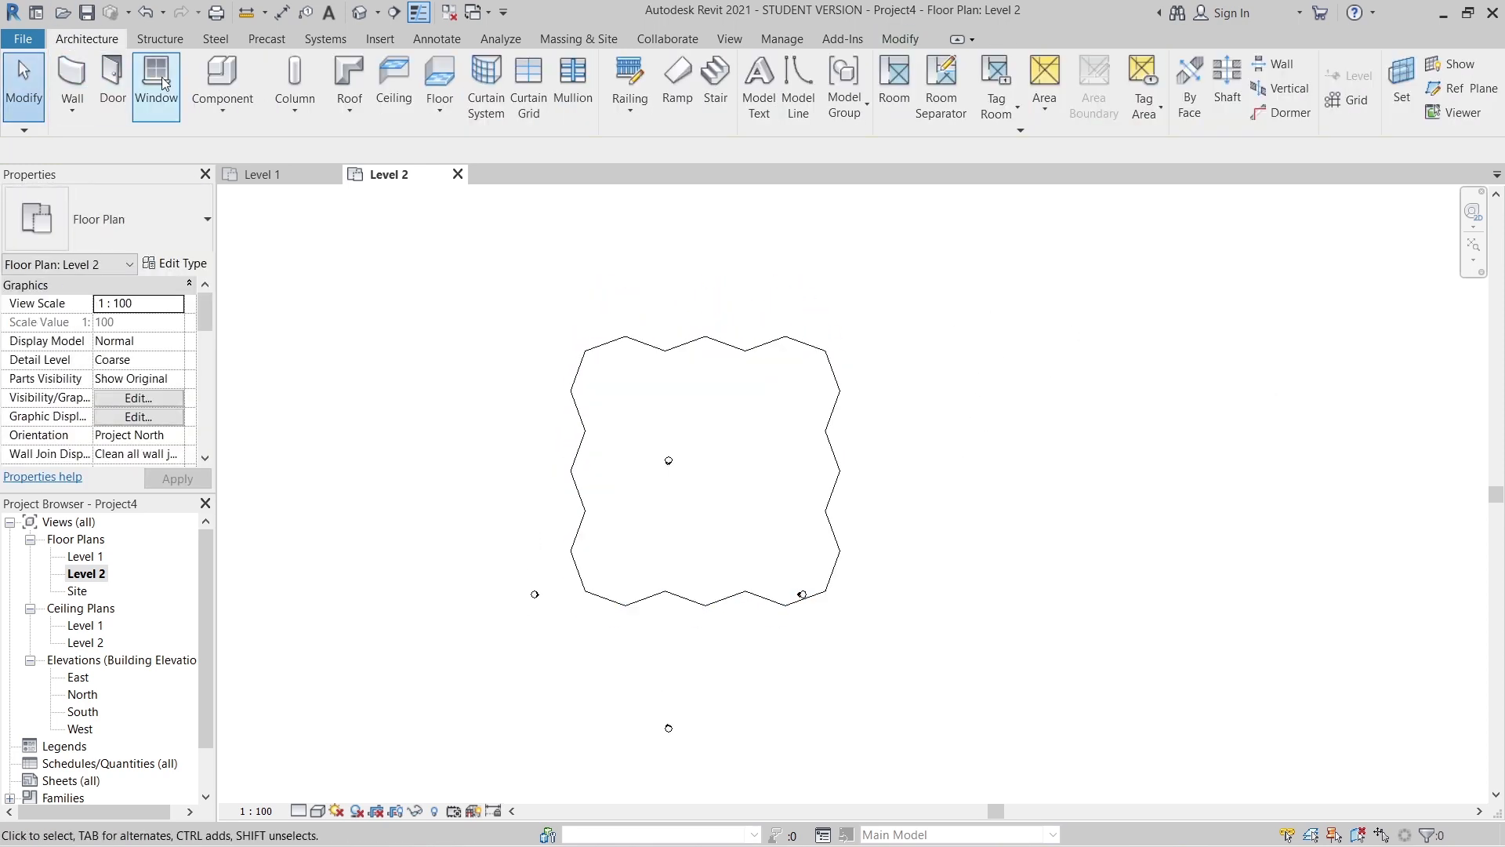
# - Start a new floor on Level 2 and pick the four middle zigzag edges on the south side of the slab below as boundary lines
pyautogui.click(439, 98)
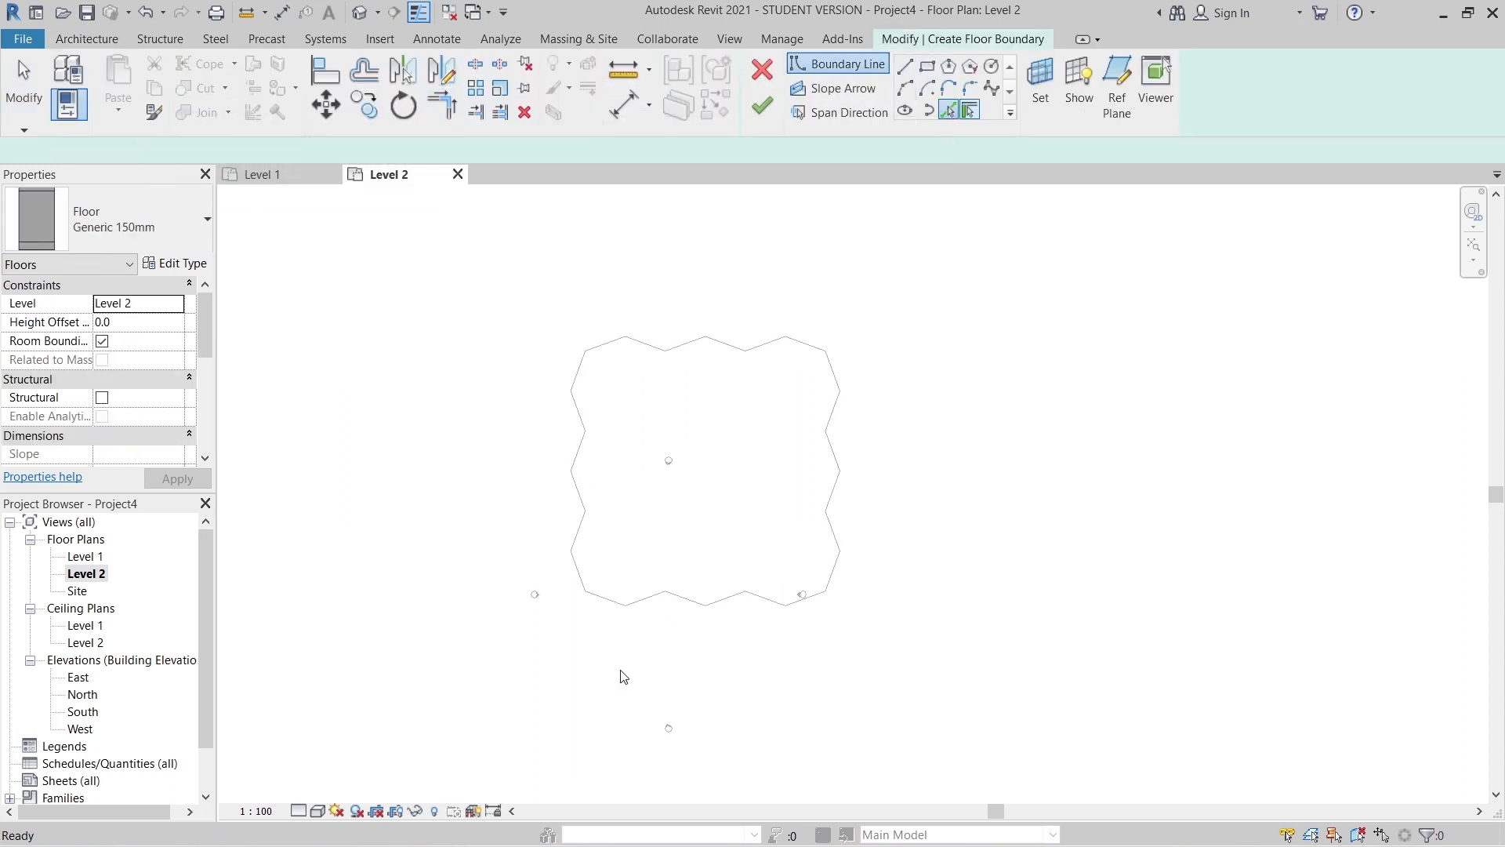
pyautogui.scroll(4, 643, 643)
pyautogui.click(684, 498)
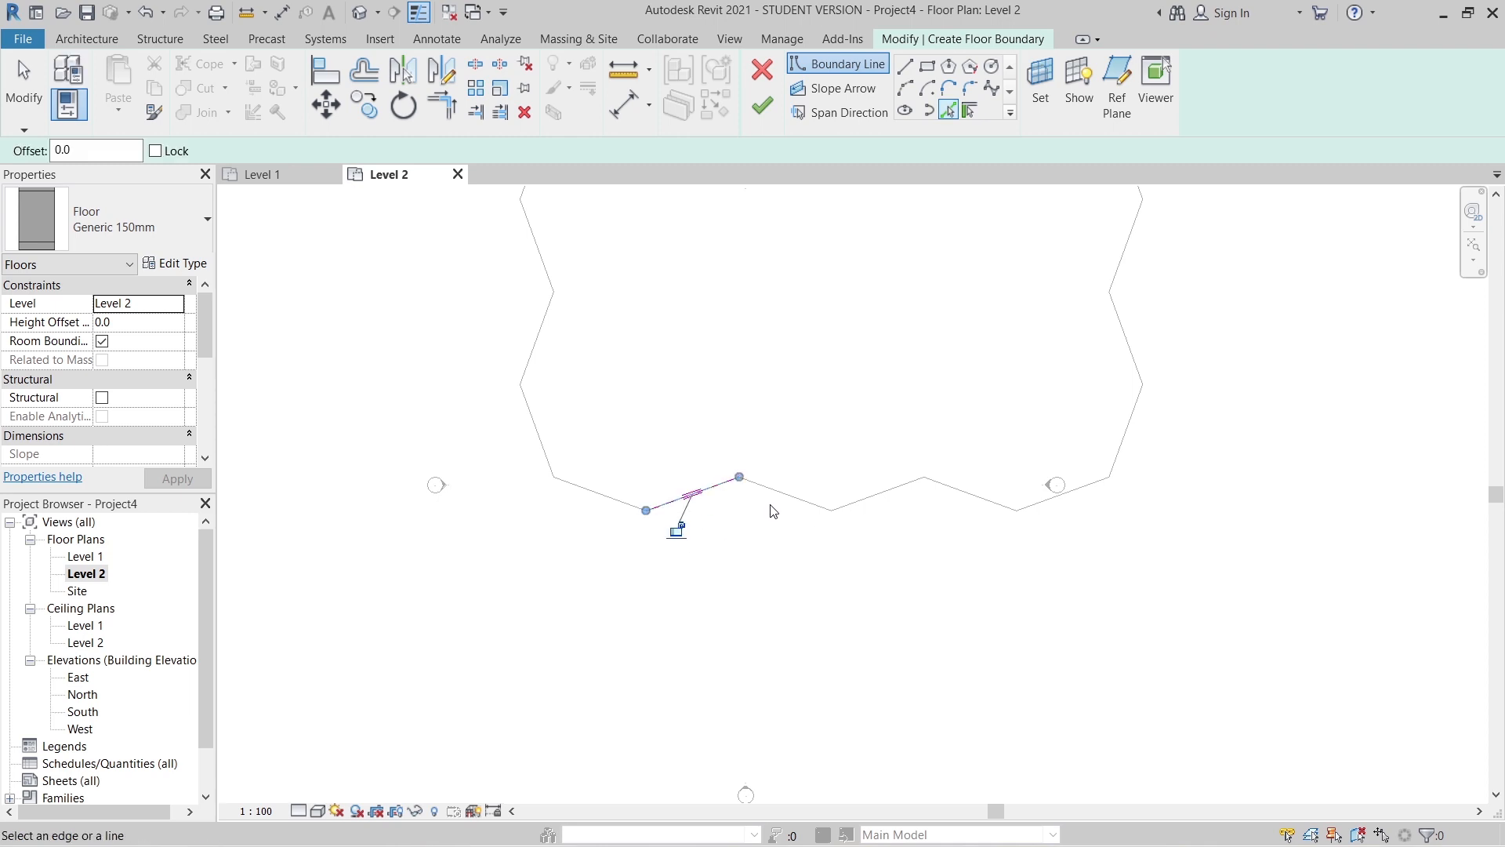
pyautogui.click(775, 501)
pyautogui.click(878, 495)
pyautogui.click(964, 492)
# - Pick the four middle zigzag edges on the slab's east side as boundary lines
pyautogui.scroll(-2, 921, 561)
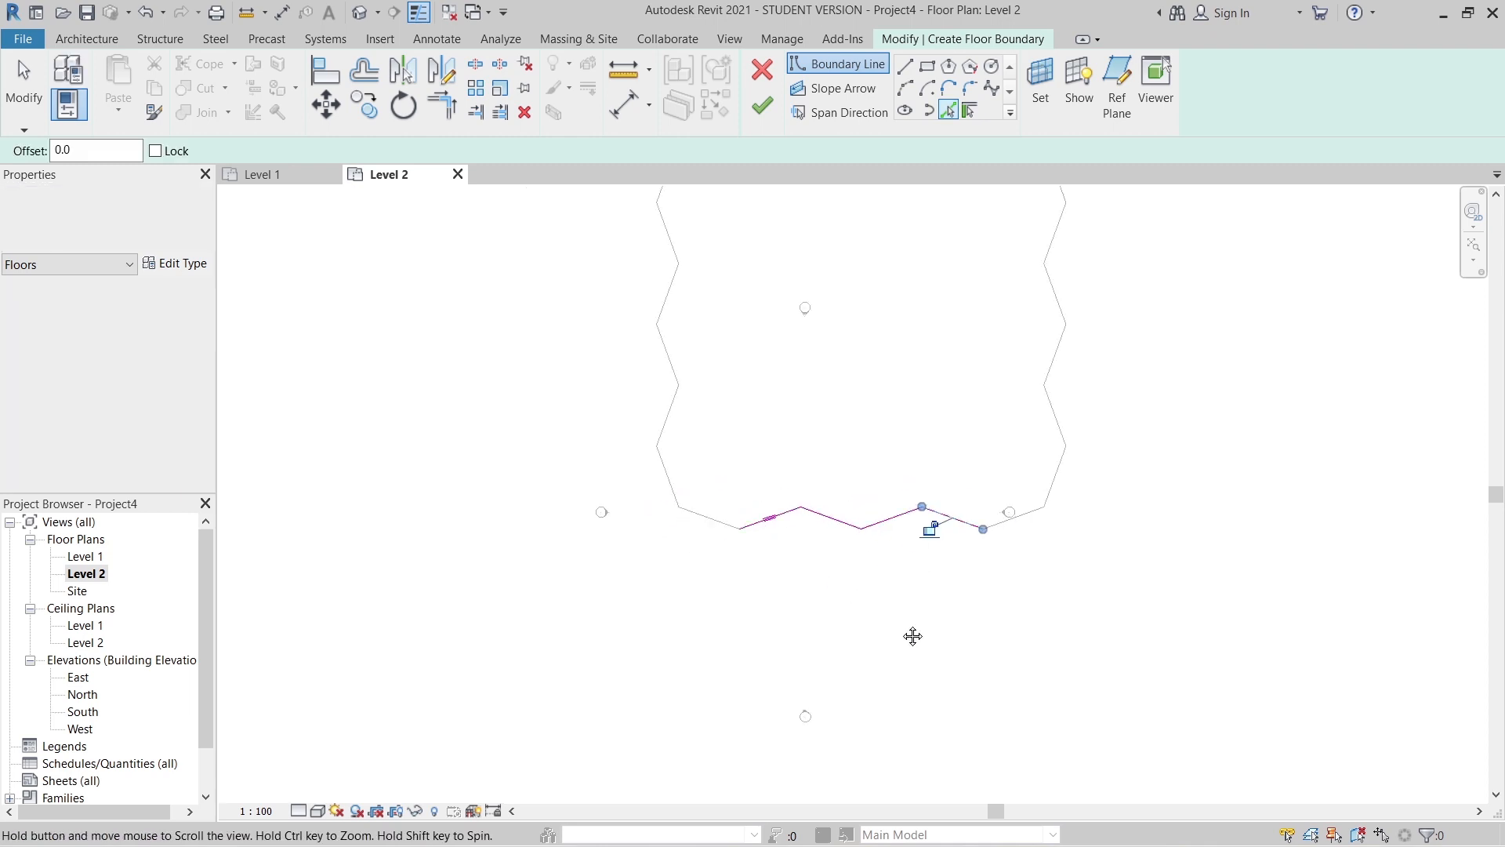
pyautogui.moveTo(912, 635); pyautogui.dragTo(849, 765, button='middle')
pyautogui.moveTo(1056, 569); pyautogui.dragTo(1082, 588, button='middle')
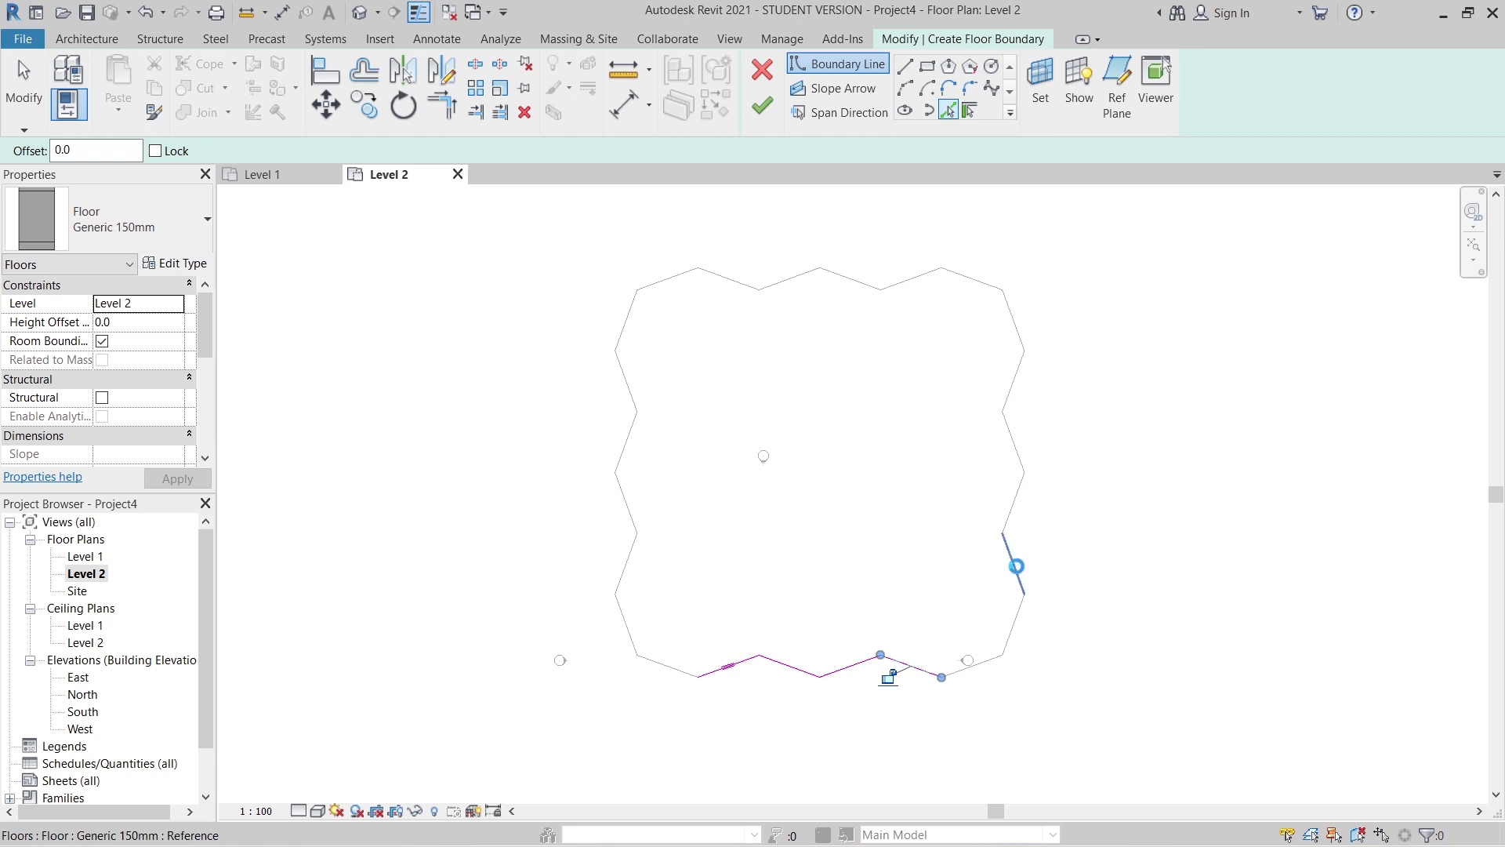
pyautogui.click(1011, 389)
pyautogui.press('Escape')
# - Draw a horizontal helper line 5500 mm long from the west end of the picked south zigzag
pyautogui.click(906, 67)
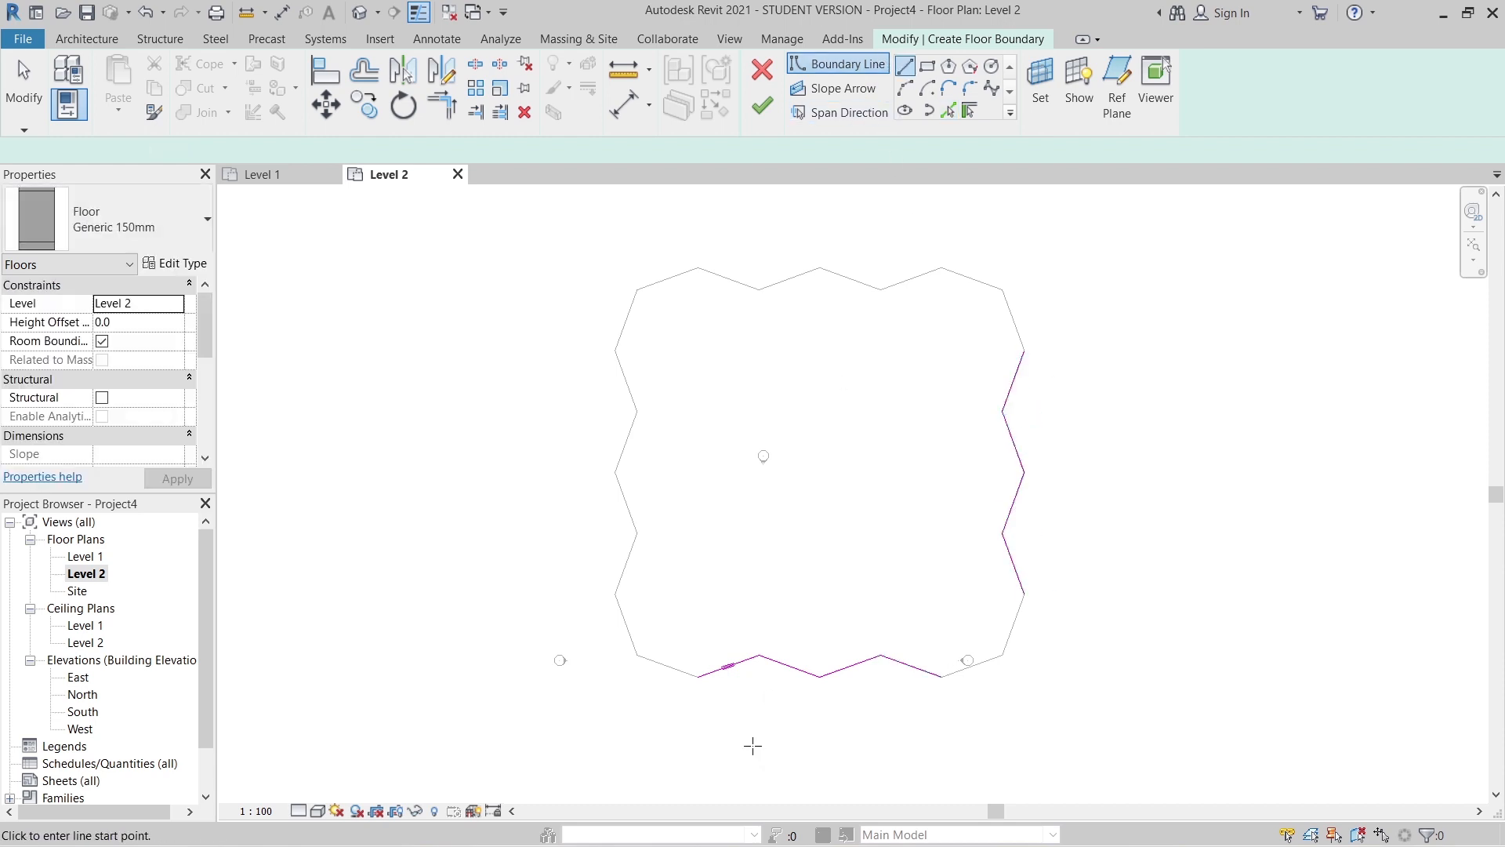
pyautogui.scroll(5, 741, 737)
pyautogui.click(630, 560)
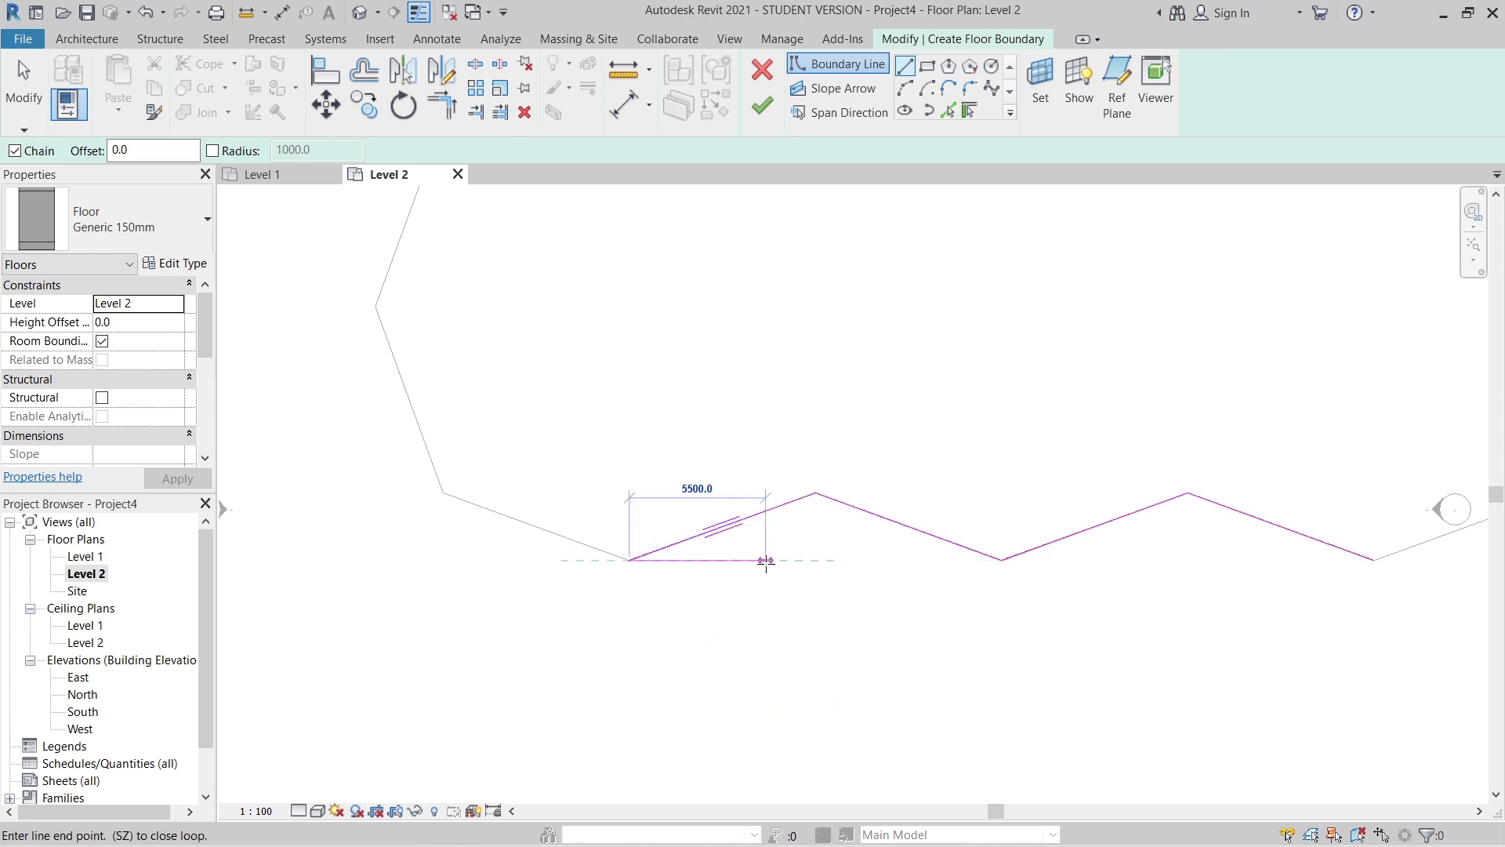
pyautogui.click(766, 560)
pyautogui.press('Escape')
pyautogui.press('Escape')
pyautogui.scroll(2, 684, 549)
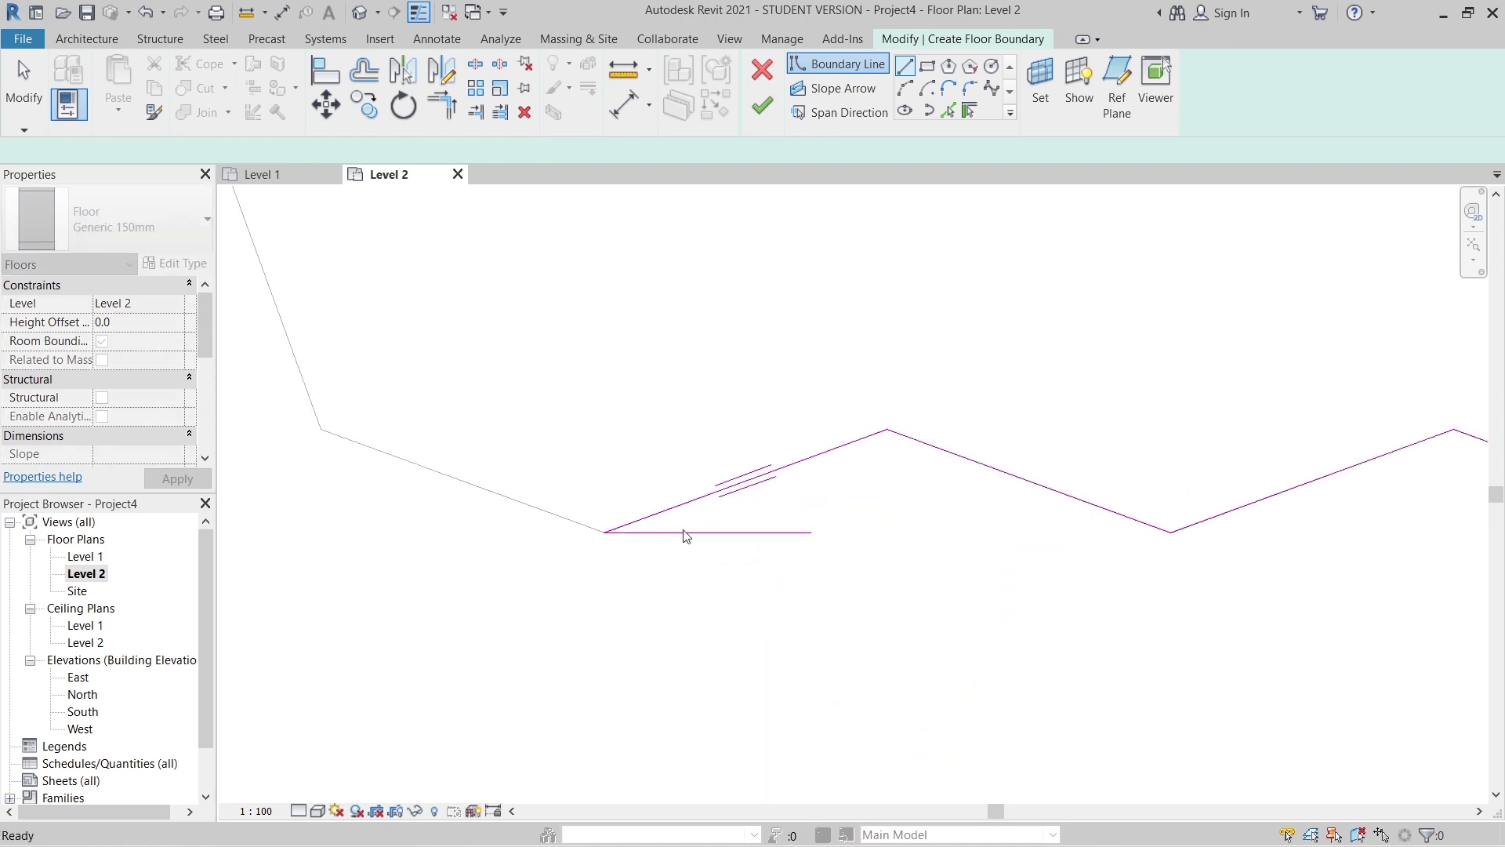
pyautogui.press('Escape')
# - Mirror the four south zigzag lines outward about the horizontal helper line
pyautogui.click(764, 477)
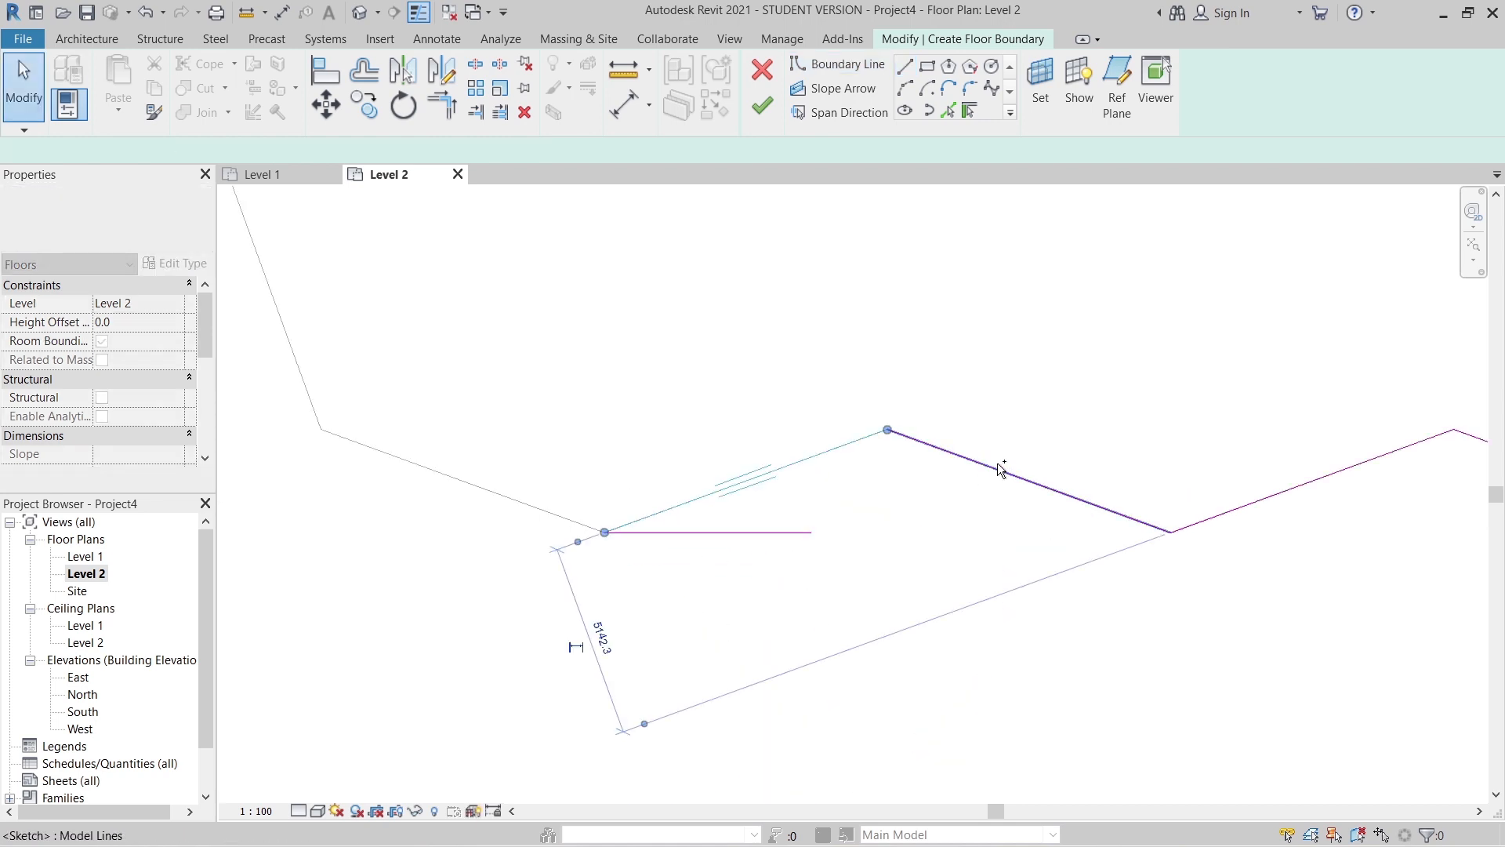
pyautogui.keyDown('ctrl'); pyautogui.click(997, 462); pyautogui.keyUp('ctrl')
pyautogui.scroll(-2, 1329, 557)
pyautogui.moveTo(1328, 557); pyautogui.dragTo(951, 595, button='middle')
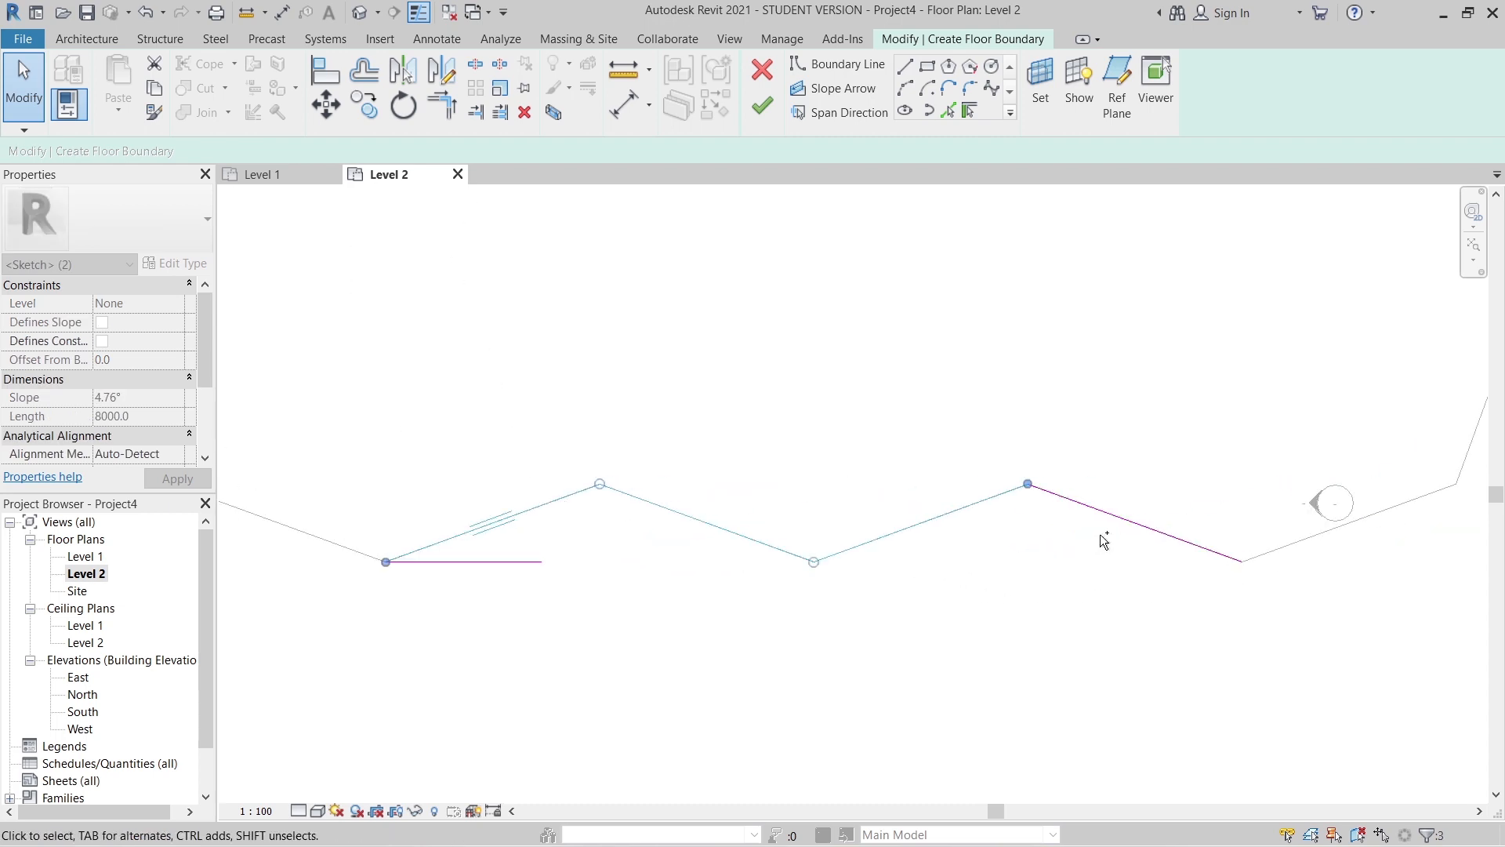
pyautogui.keyDown('ctrl'); pyautogui.click(1200, 546); pyautogui.keyUp('ctrl')
pyautogui.scroll(-2, 1296, 599)
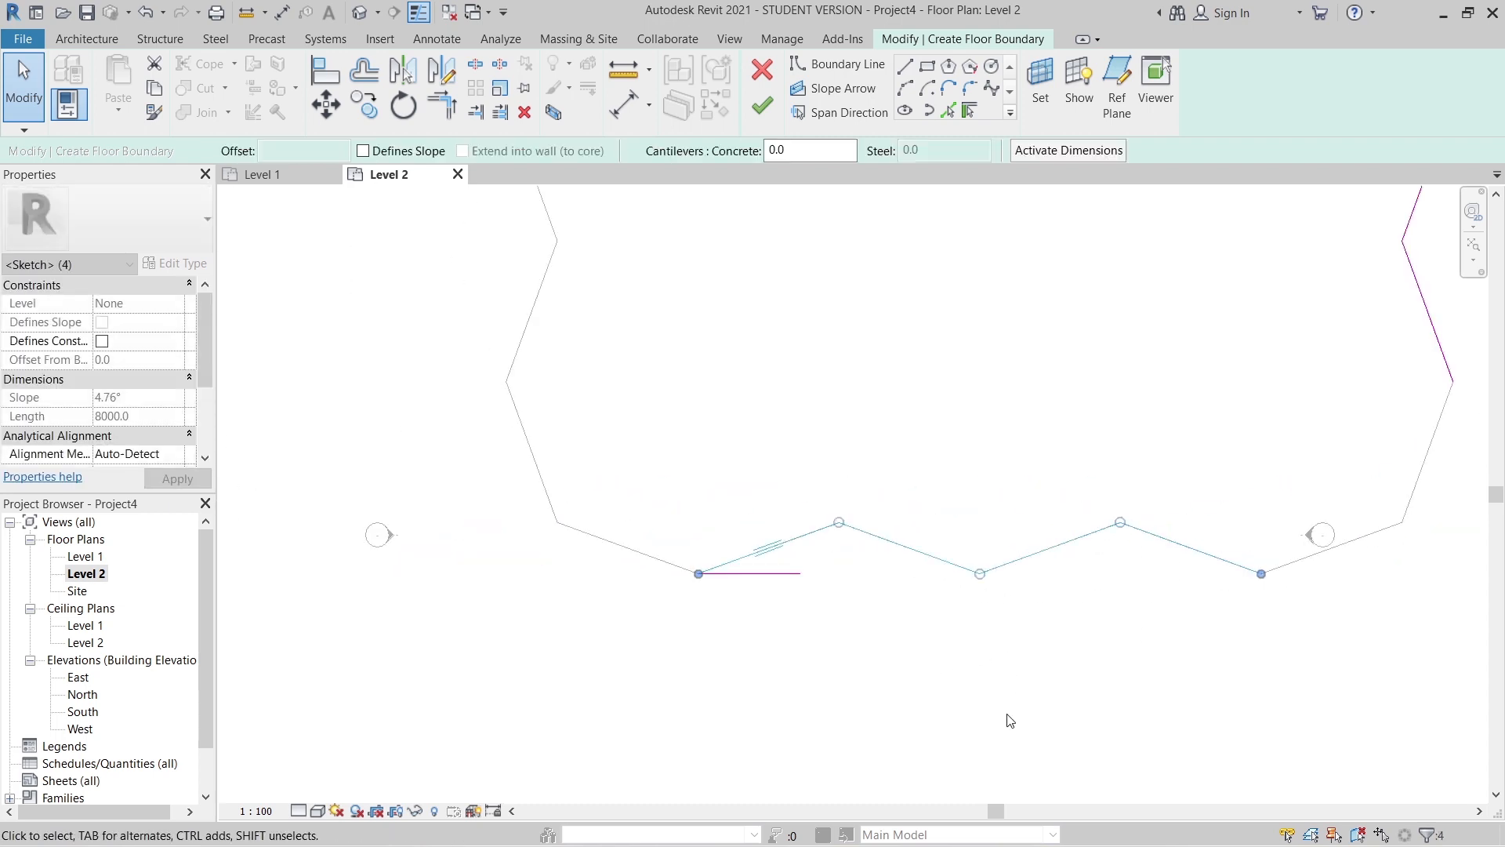
pyautogui.press('m')
pyautogui.press('m')
pyautogui.click(768, 573)
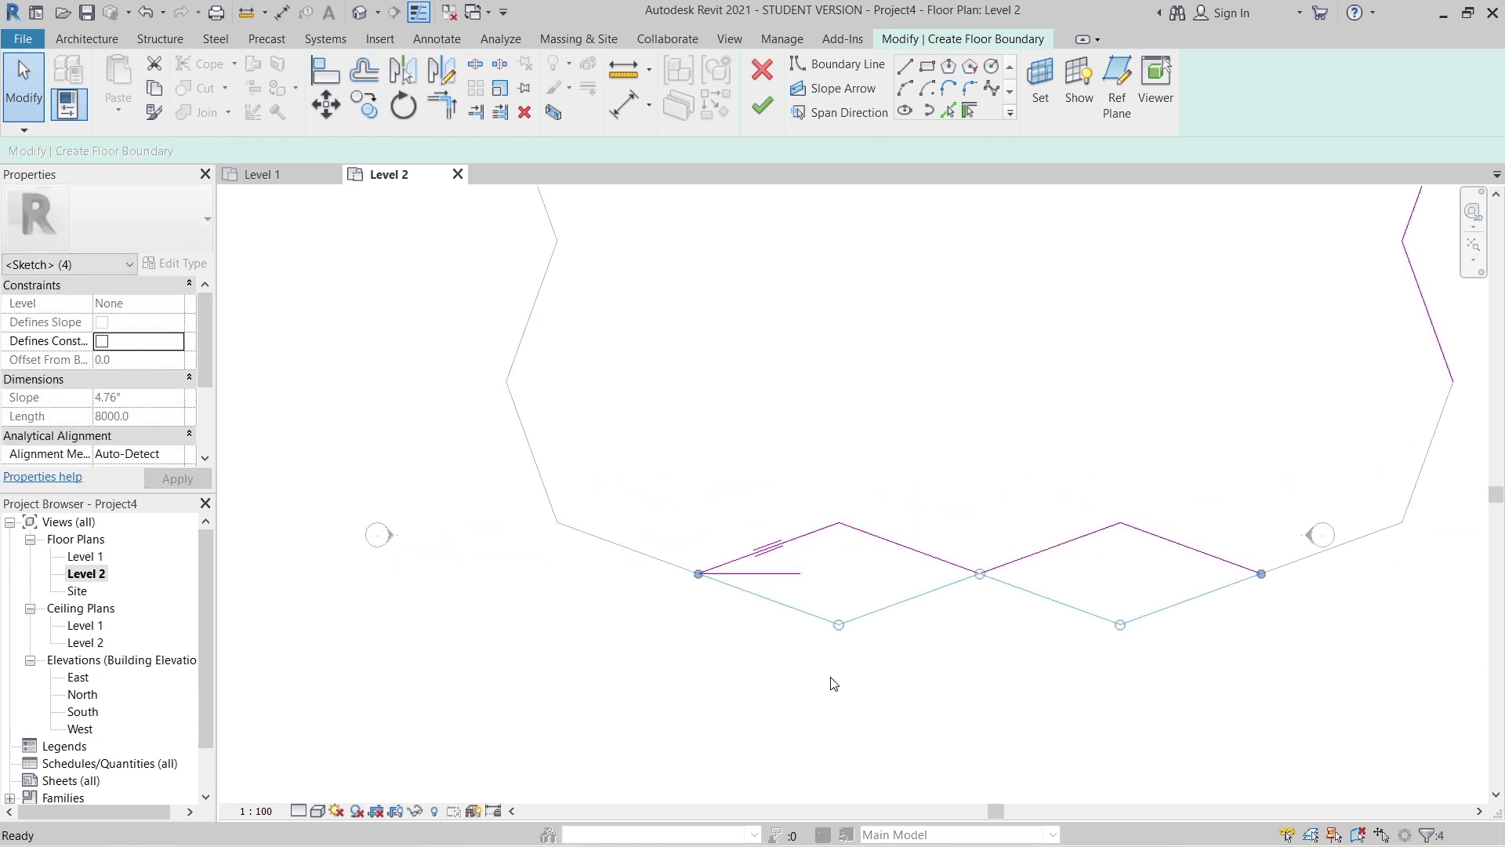
# - Delete the four original south zigzag lines together with the horizontal helper line
pyautogui.click(801, 535)
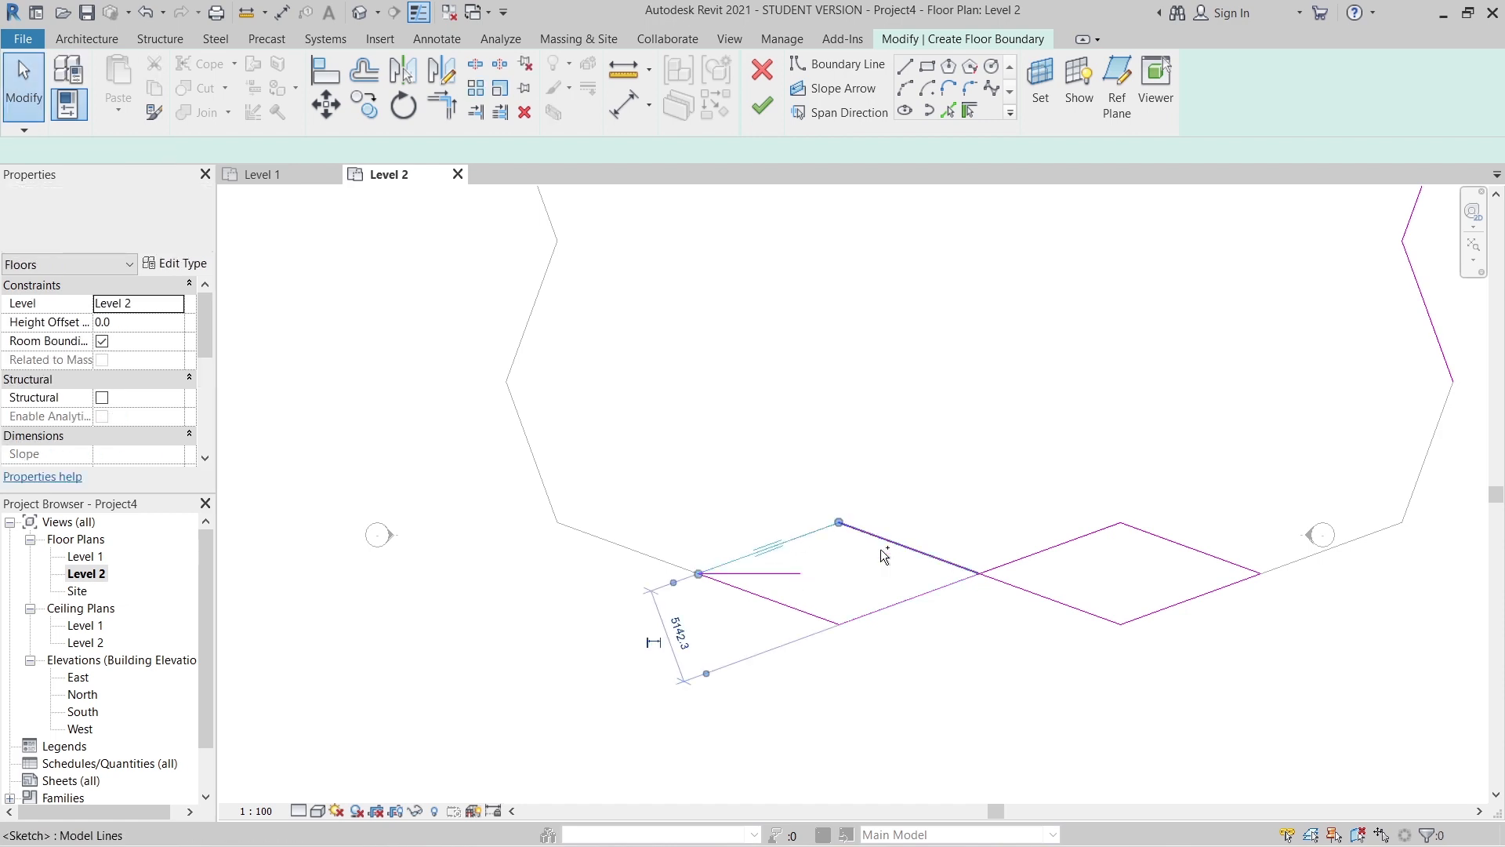
pyautogui.keyDown('ctrl'); pyautogui.click(880, 543); pyautogui.keyUp('ctrl')
pyautogui.keyDown('ctrl'); pyautogui.click(803, 570); pyautogui.keyUp('ctrl')
pyautogui.keyDown('ctrl'); pyautogui.click(1056, 551); pyautogui.keyUp('ctrl')
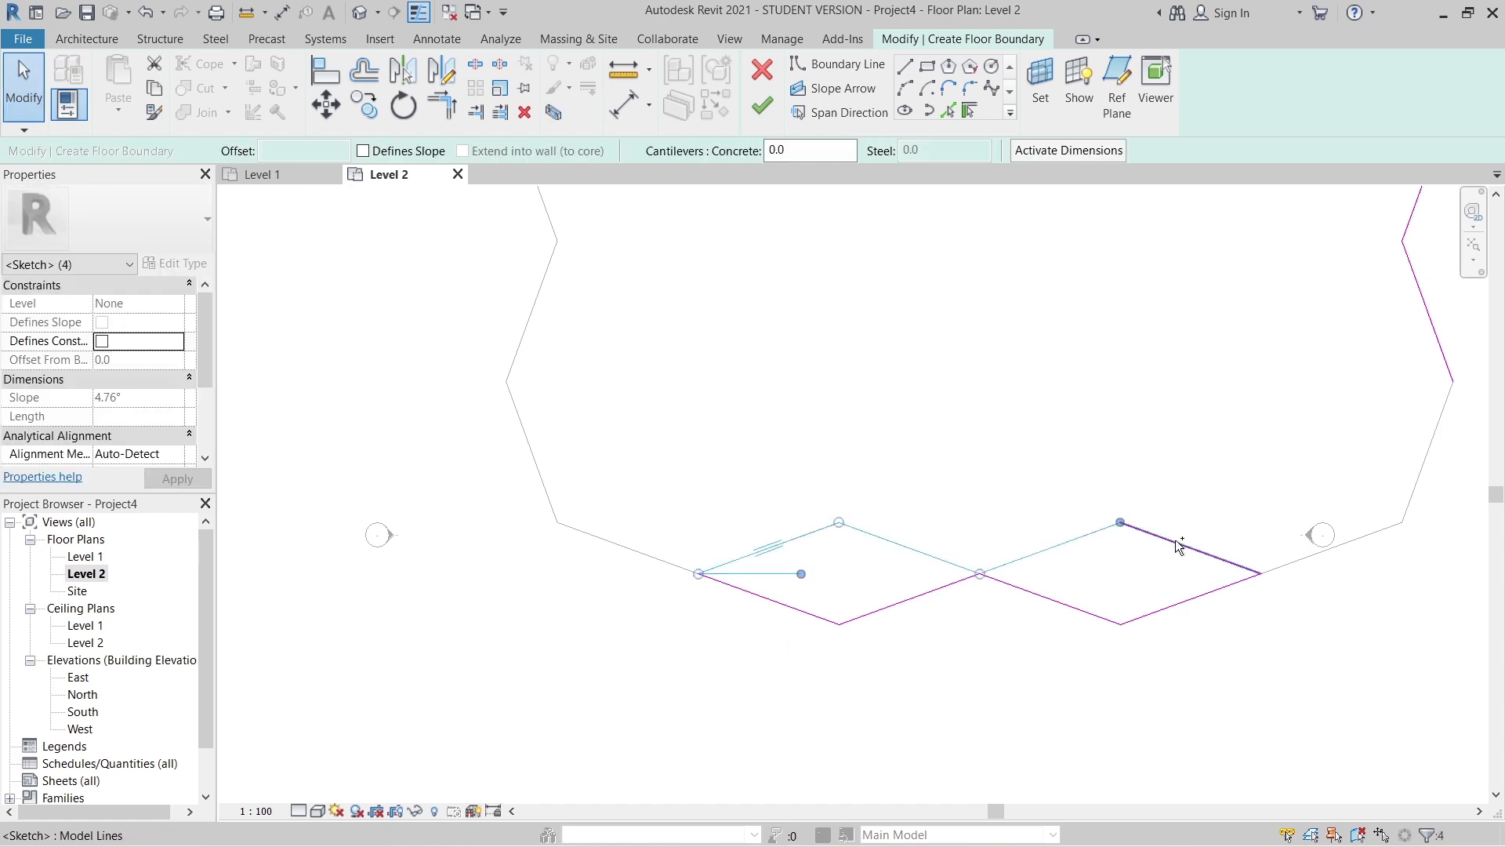
pyautogui.keyDown('ctrl'); pyautogui.click(1176, 542); pyautogui.keyUp('ctrl')
# - Draw a short vertical helper line downward from the north end of the picked east zigzag
pyautogui.scroll(-5, 1157, 506)
pyautogui.moveTo(944, 604); pyautogui.dragTo(539, 792, button='middle')
pyautogui.moveTo(1025, 548); pyautogui.dragTo(1016, 484, button='middle')
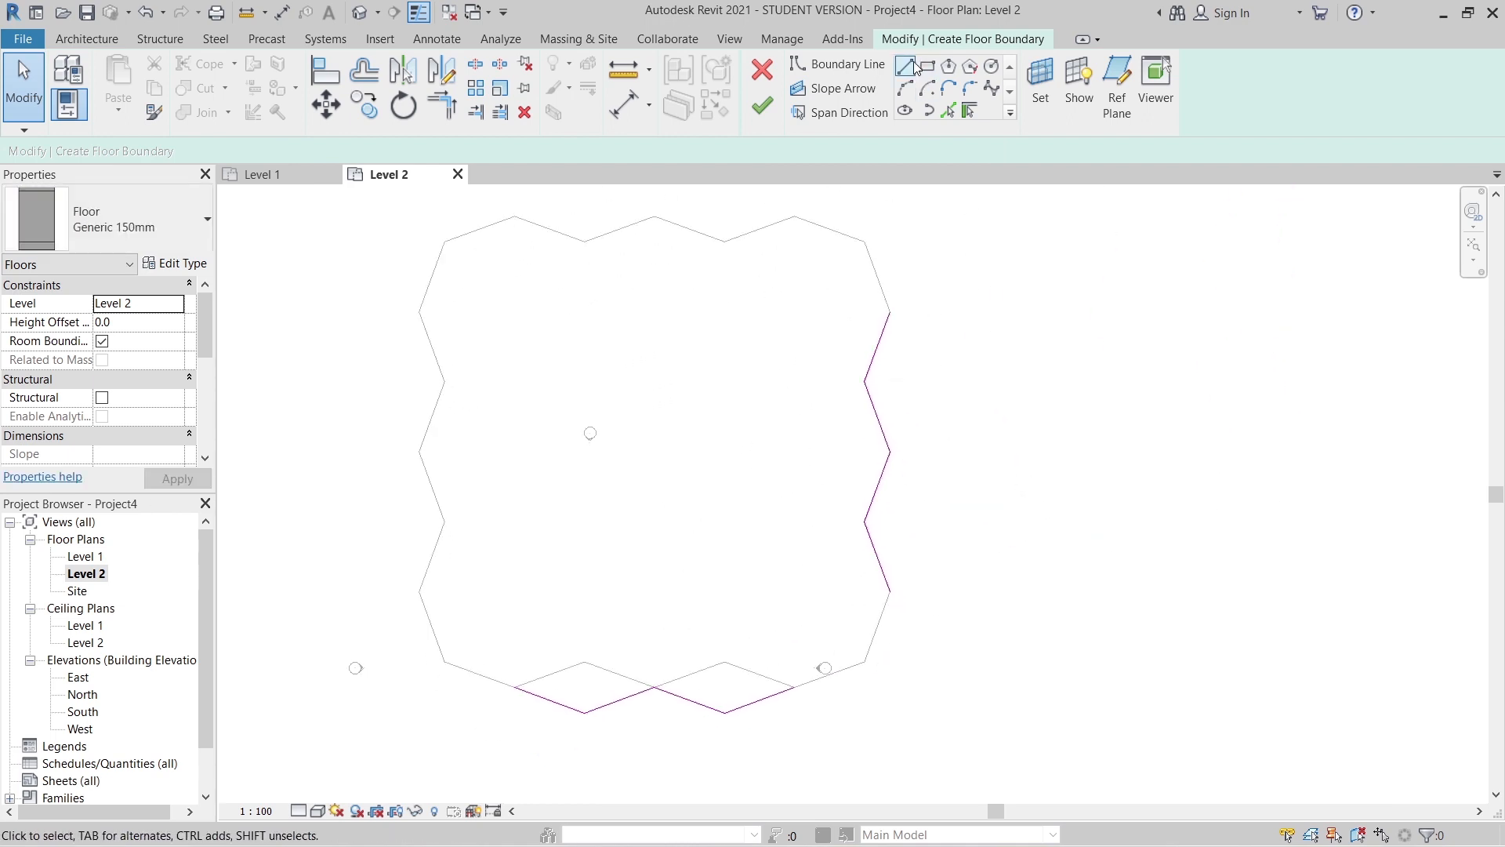
pyautogui.click(905, 66)
pyautogui.scroll(3, 893, 282)
pyautogui.click(879, 353)
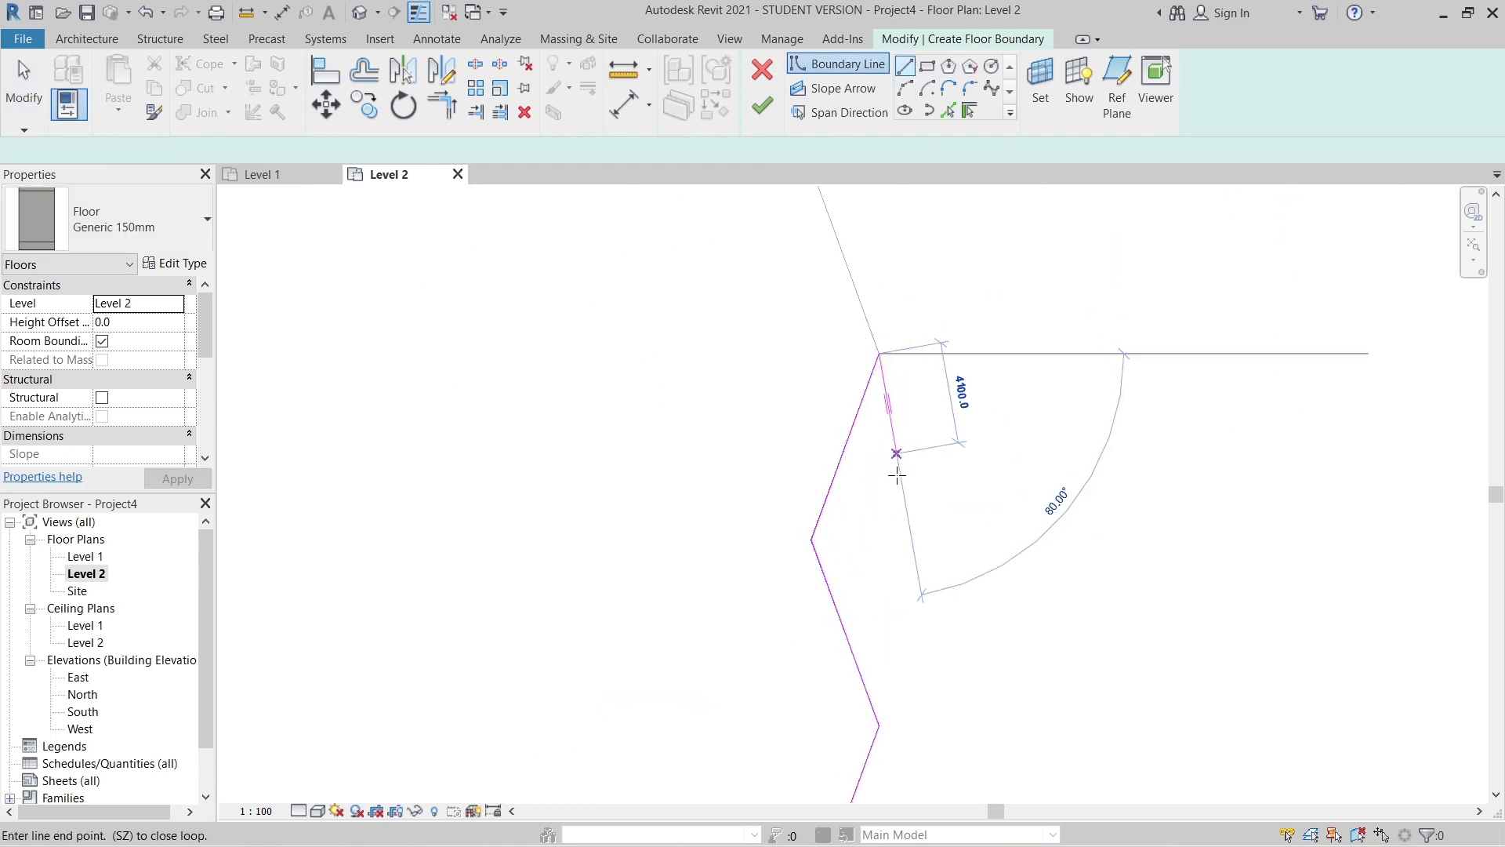
pyautogui.click(879, 504)
pyautogui.press('Escape')
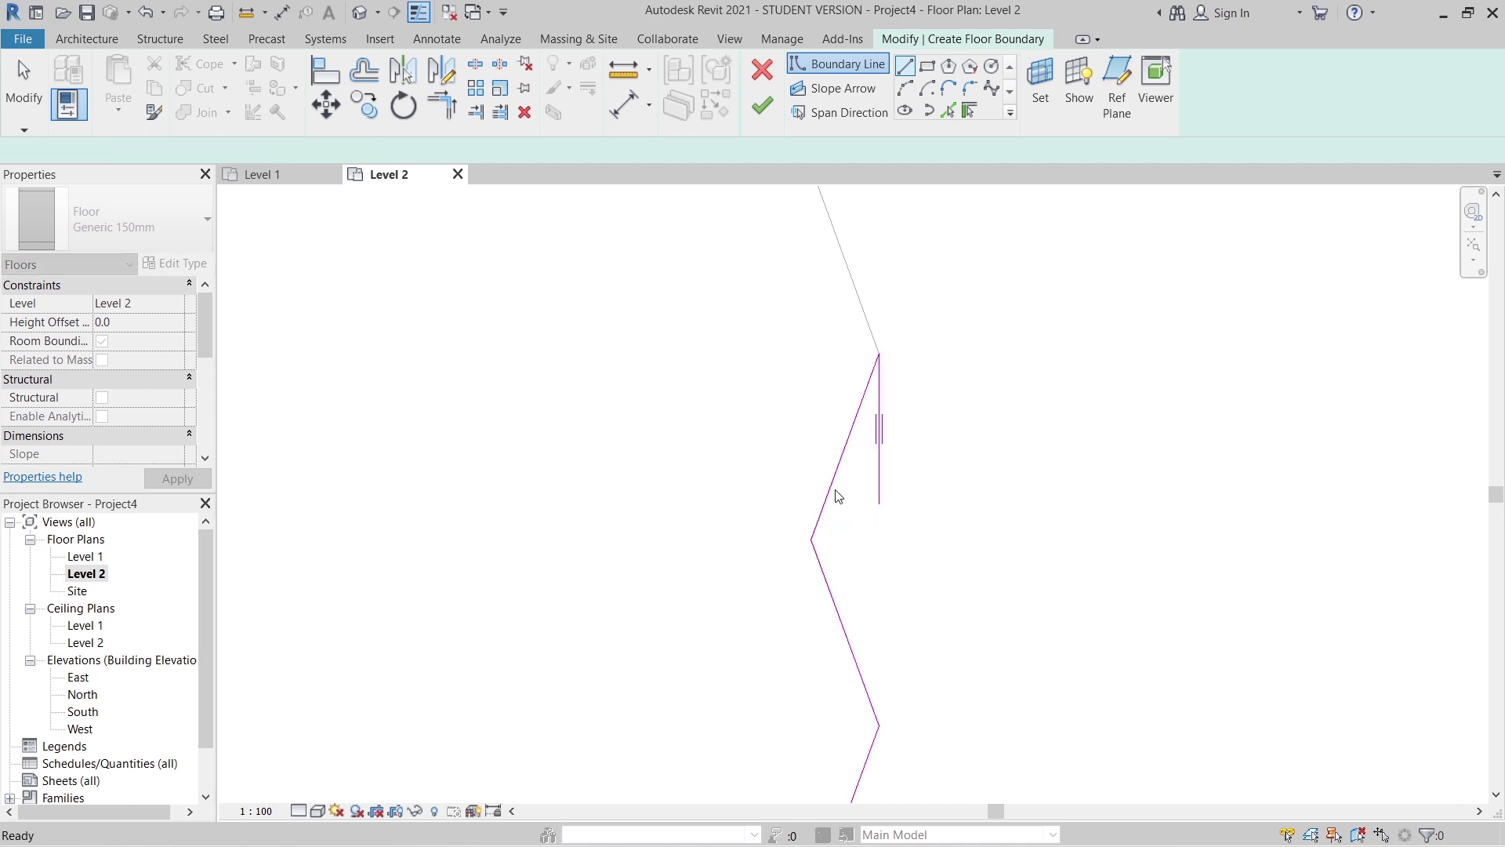
# - Mirror the four east zigzag lines outward about the vertical helper line
pyautogui.click(836, 490)
pyautogui.scroll(-1, 835, 490)
pyautogui.moveTo(831, 487); pyautogui.dragTo(797, 346, button='middle')
pyautogui.keyDown('ctrl'); pyautogui.click(826, 497); pyautogui.keyUp('ctrl')
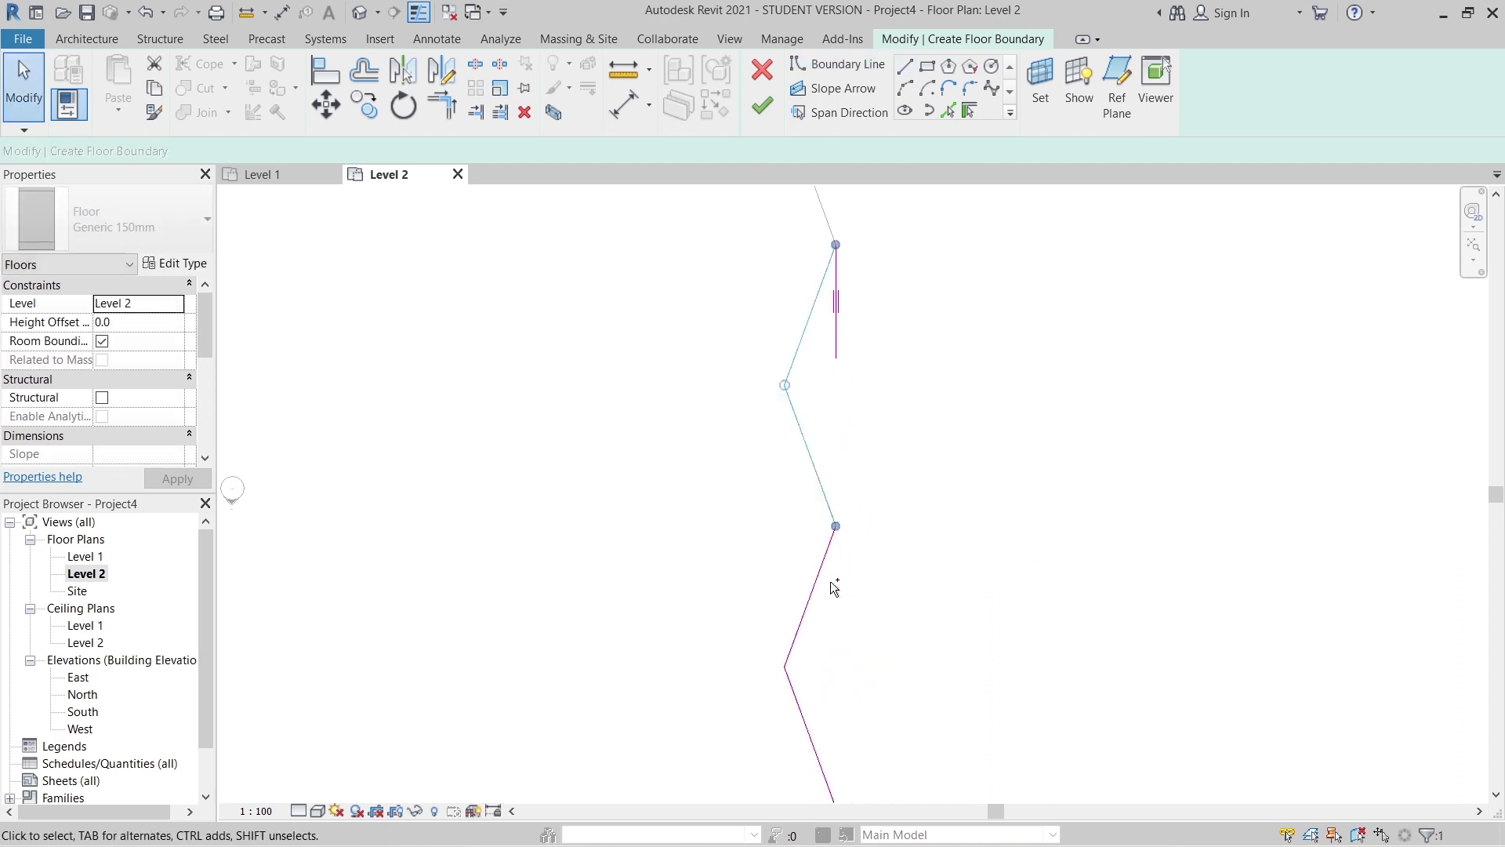
pyautogui.keyDown('ctrl'); pyautogui.click(815, 584); pyautogui.keyUp('ctrl')
pyautogui.scroll(-1, 922, 655)
pyautogui.moveTo(935, 681); pyautogui.dragTo(925, 504, button='middle')
pyautogui.keyDown('ctrl'); pyautogui.moveTo(931, 498); pyautogui.dragTo(840, 623); pyautogui.keyUp('ctrl')
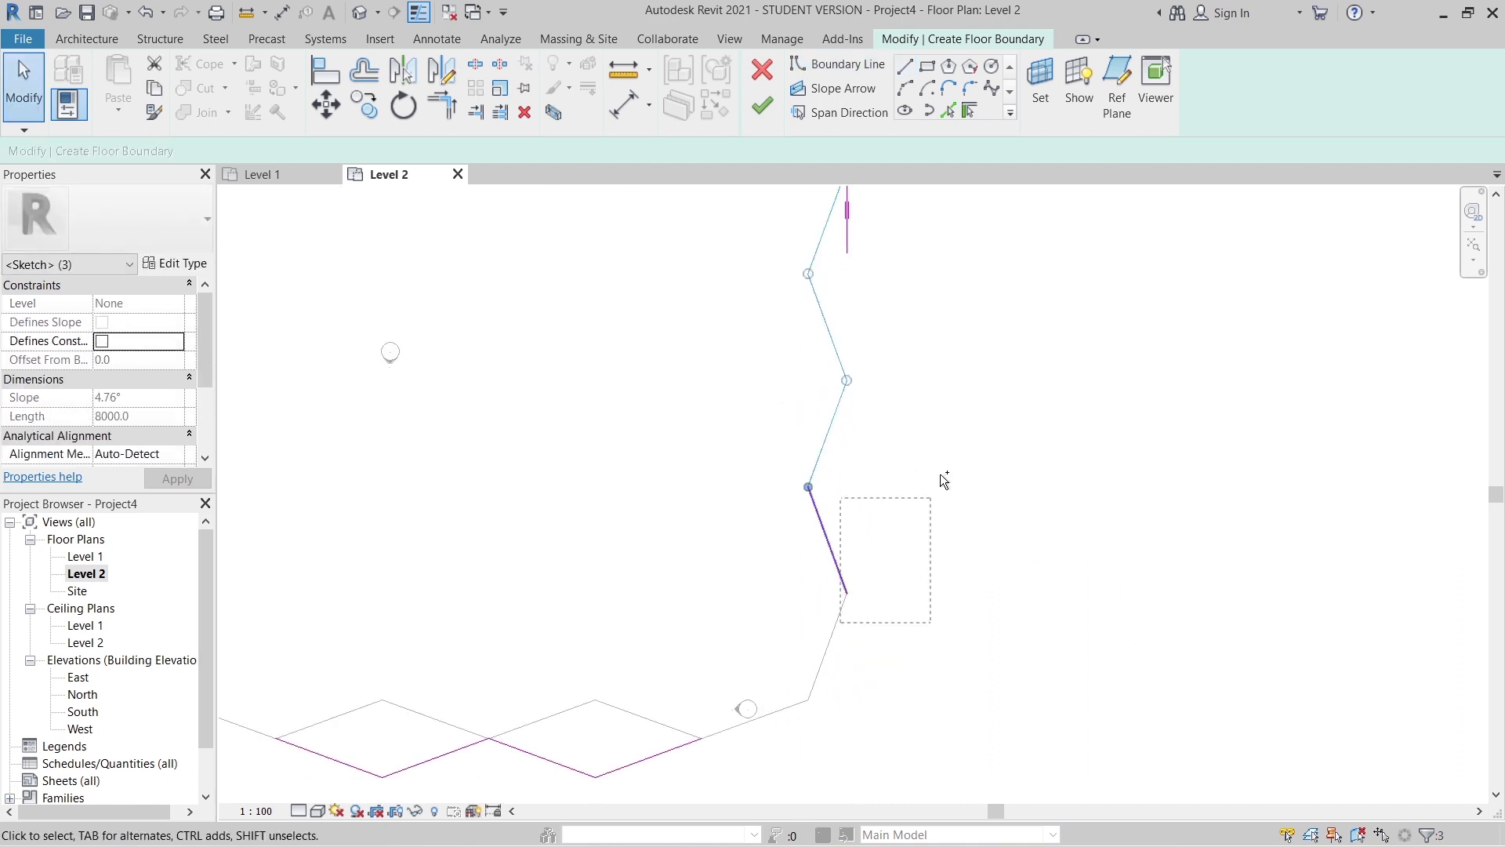
pyautogui.scroll(-1, 944, 441)
pyautogui.moveTo(943, 441); pyautogui.dragTo(925, 538, button='middle')
pyautogui.press('m')
pyautogui.press('m')
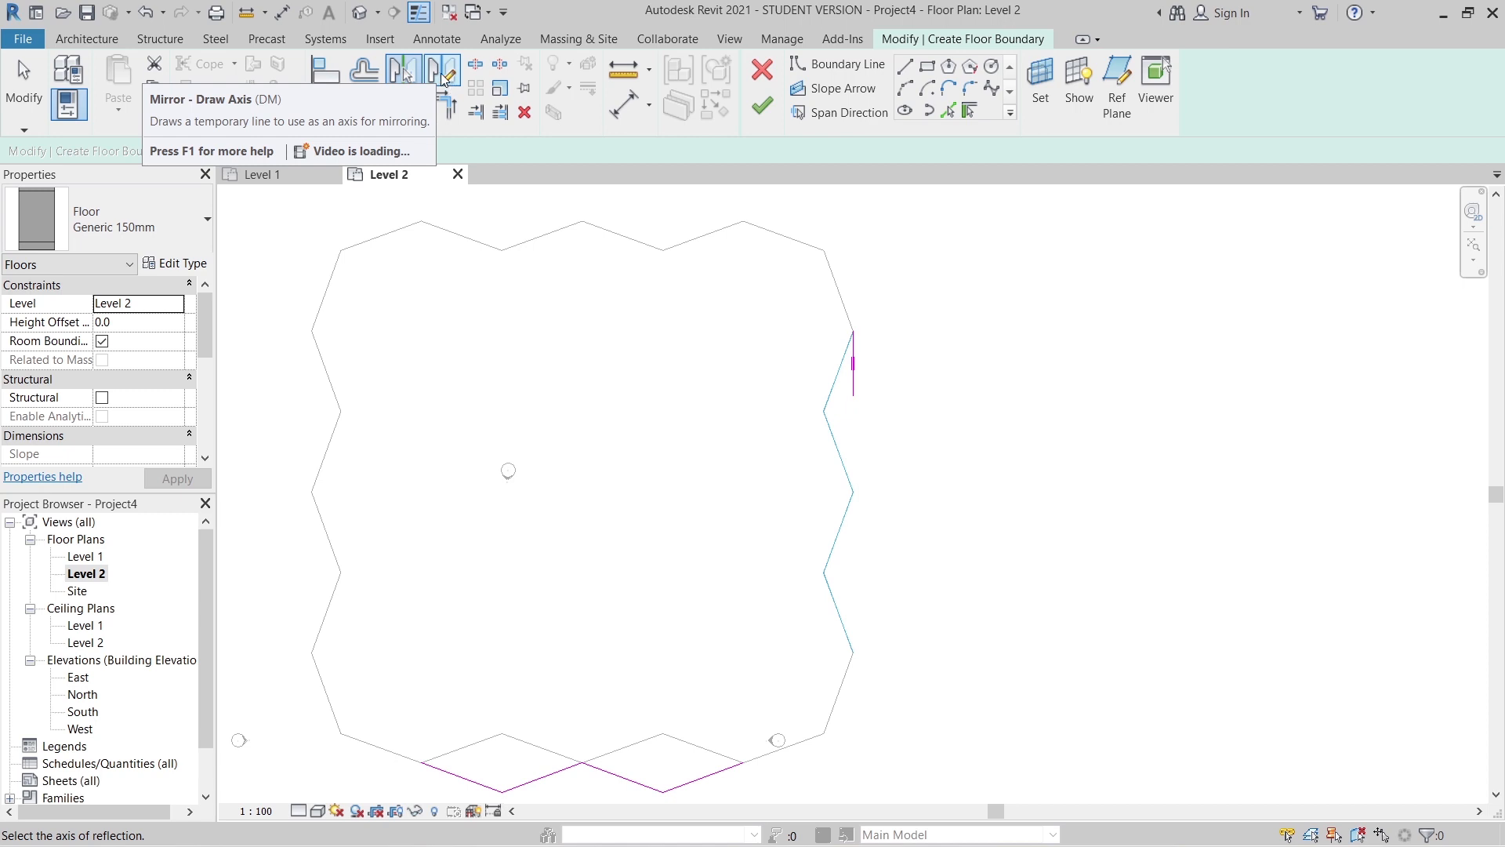
pyautogui.click(946, 441)
# - Delete the four original east zigzag lines together with the vertical helper line
pyautogui.keyDown('ctrl'); pyautogui.click(837, 623); pyautogui.keyUp('ctrl')
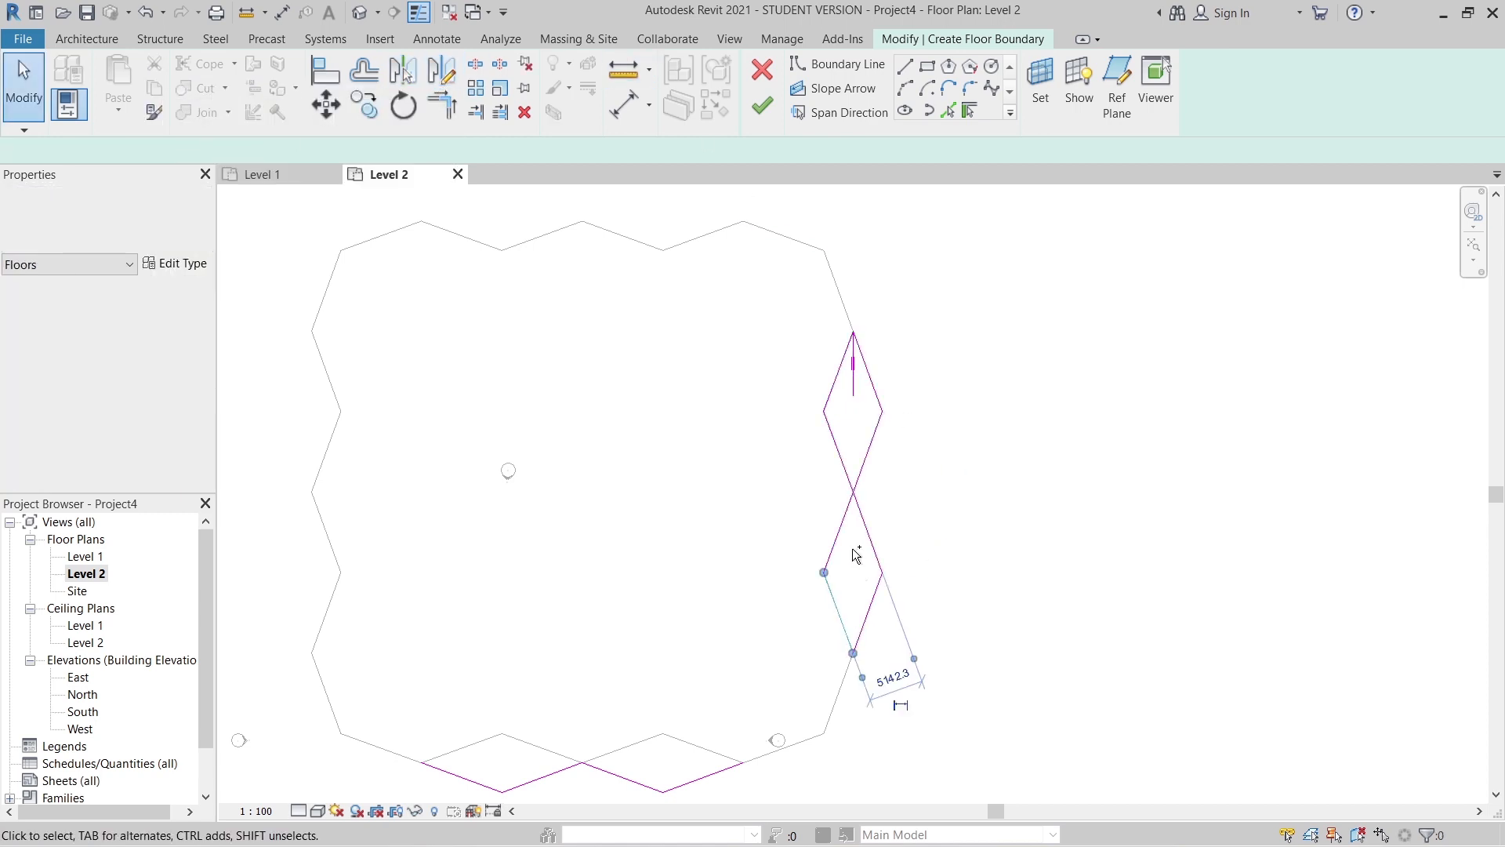
pyautogui.keyDown('ctrl'); pyautogui.click(849, 451); pyautogui.keyUp('ctrl')
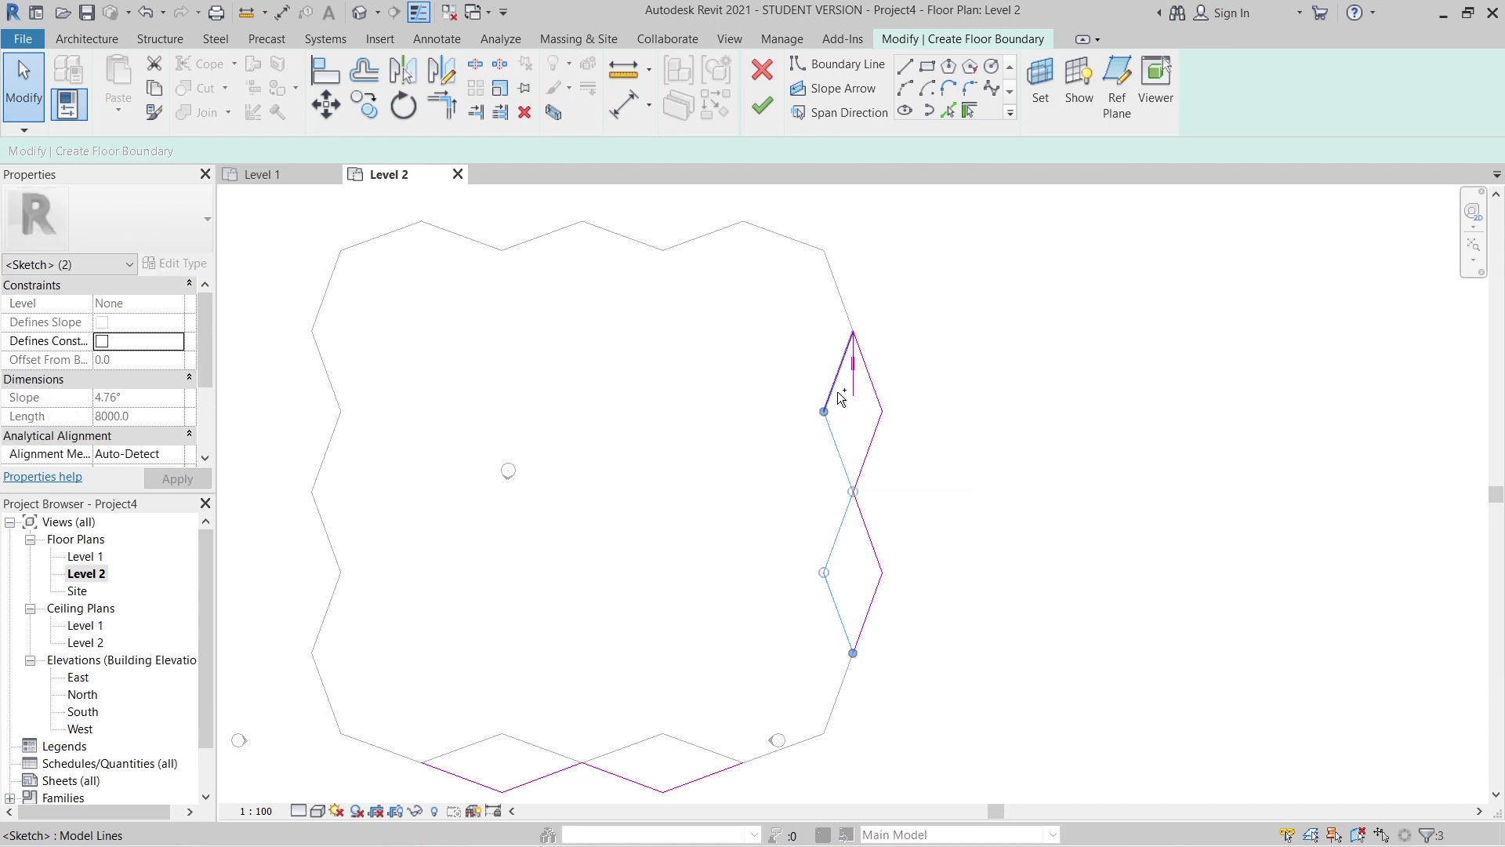
pyautogui.keyDown('ctrl'); pyautogui.click(838, 392); pyautogui.keyUp('ctrl')
pyautogui.press('Delete')
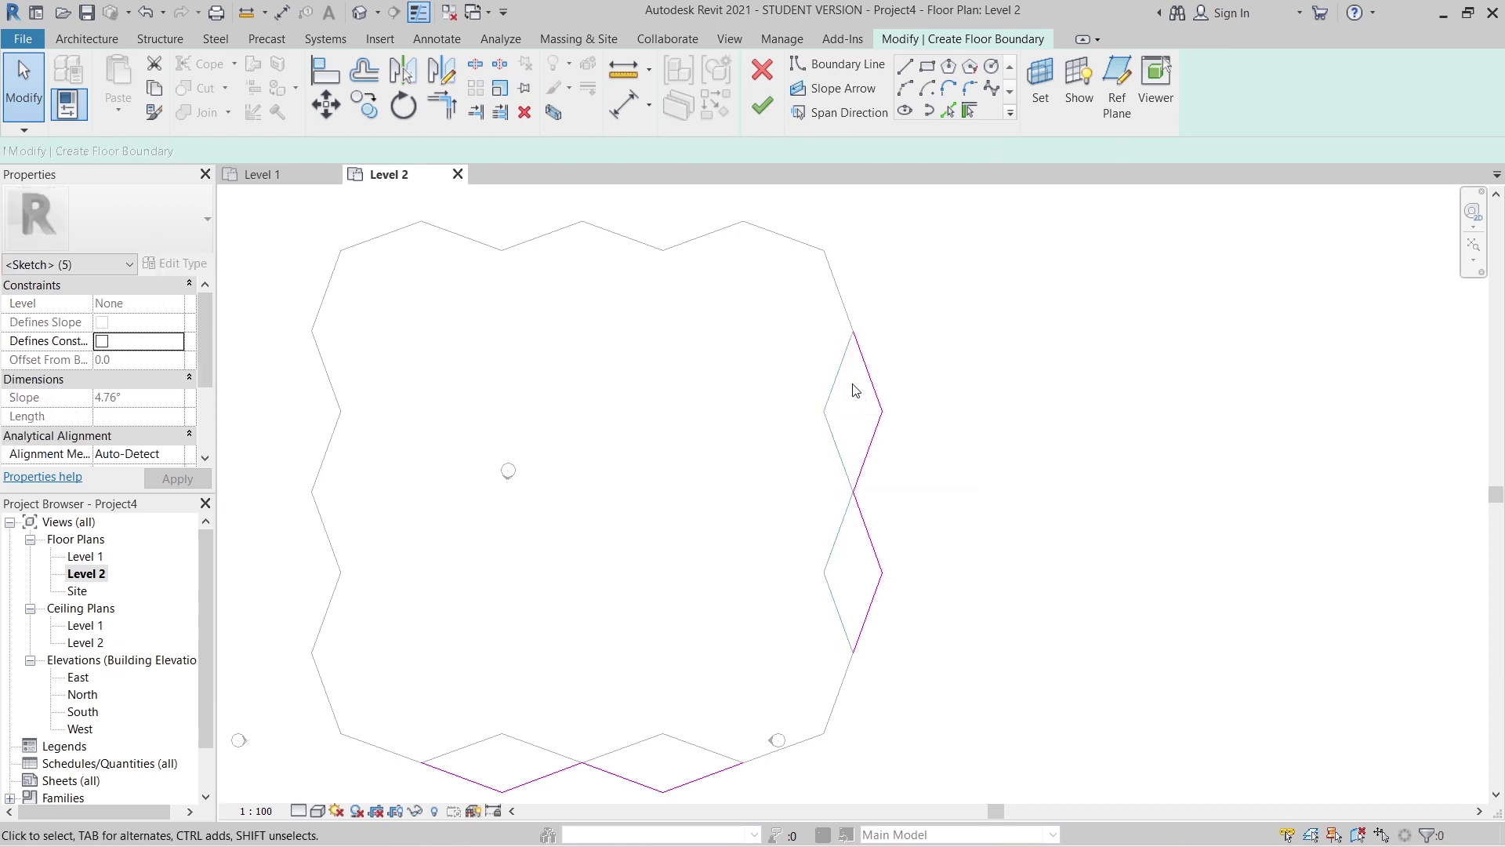
# - Mirror the four south boundary lines to the north side about a horizontal axis drawn through the middle of the slab
pyautogui.scroll(-2, 889, 450)
pyautogui.moveTo(588, 704); pyautogui.dragTo(591, 610, button='middle')
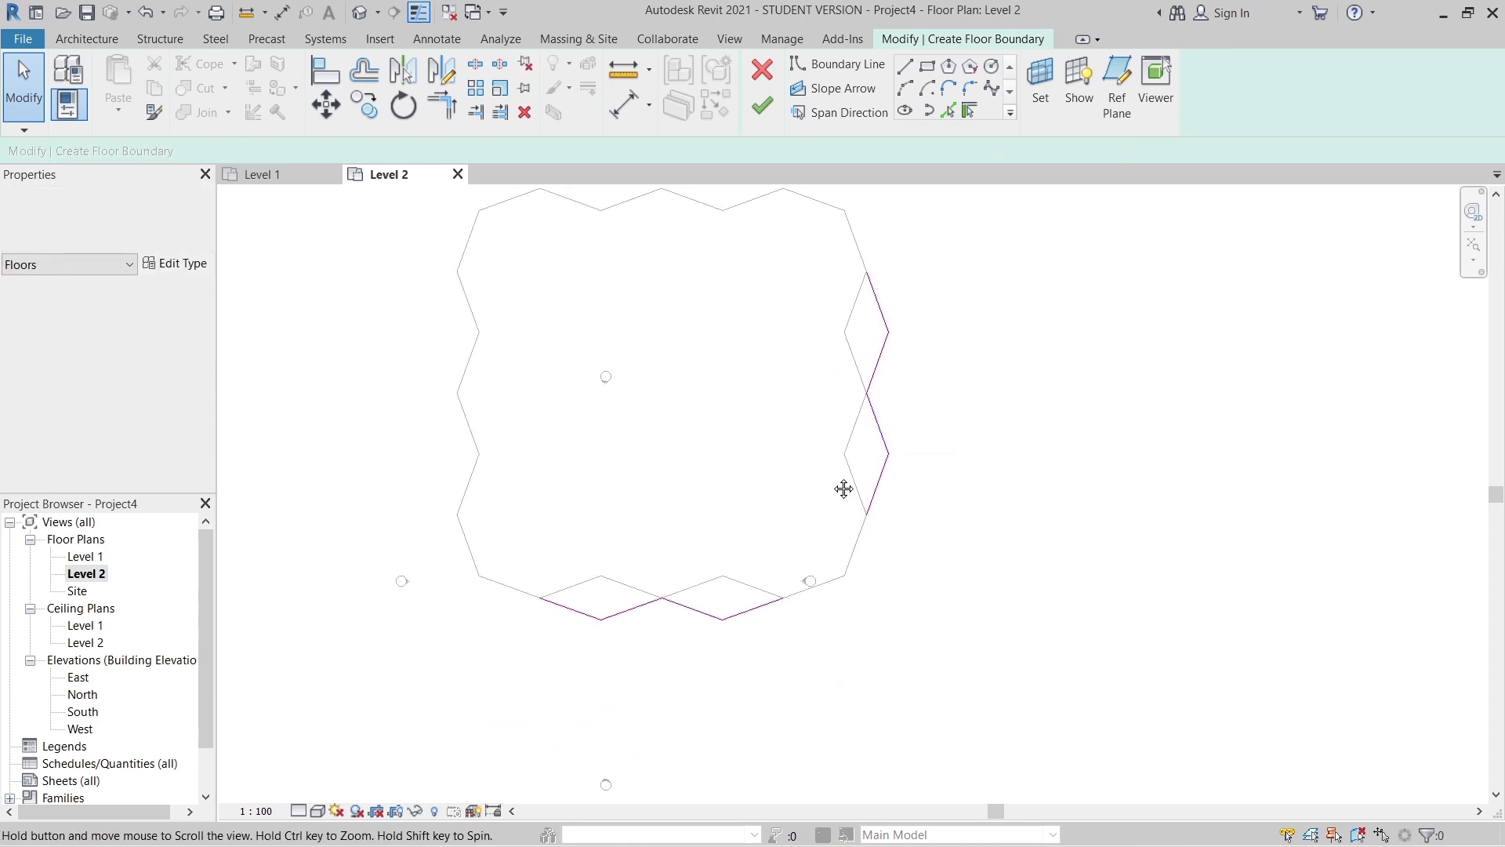
pyautogui.moveTo(844, 490); pyautogui.dragTo(869, 544, button='middle')
pyautogui.moveTo(484, 611); pyautogui.dragTo(860, 707)
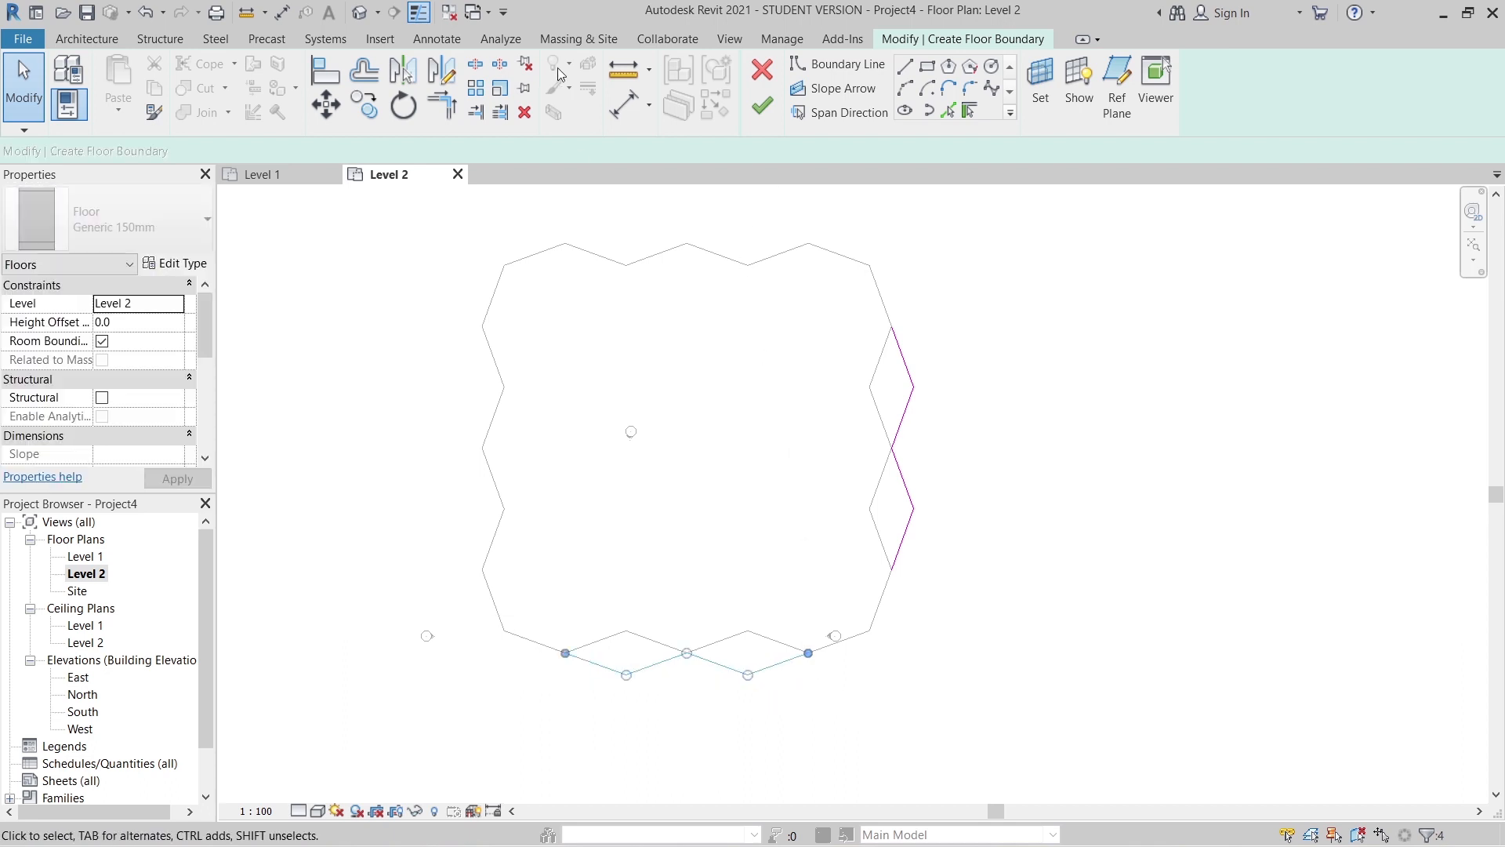
pyautogui.press('d')
pyautogui.press('m')
pyautogui.click(893, 448)
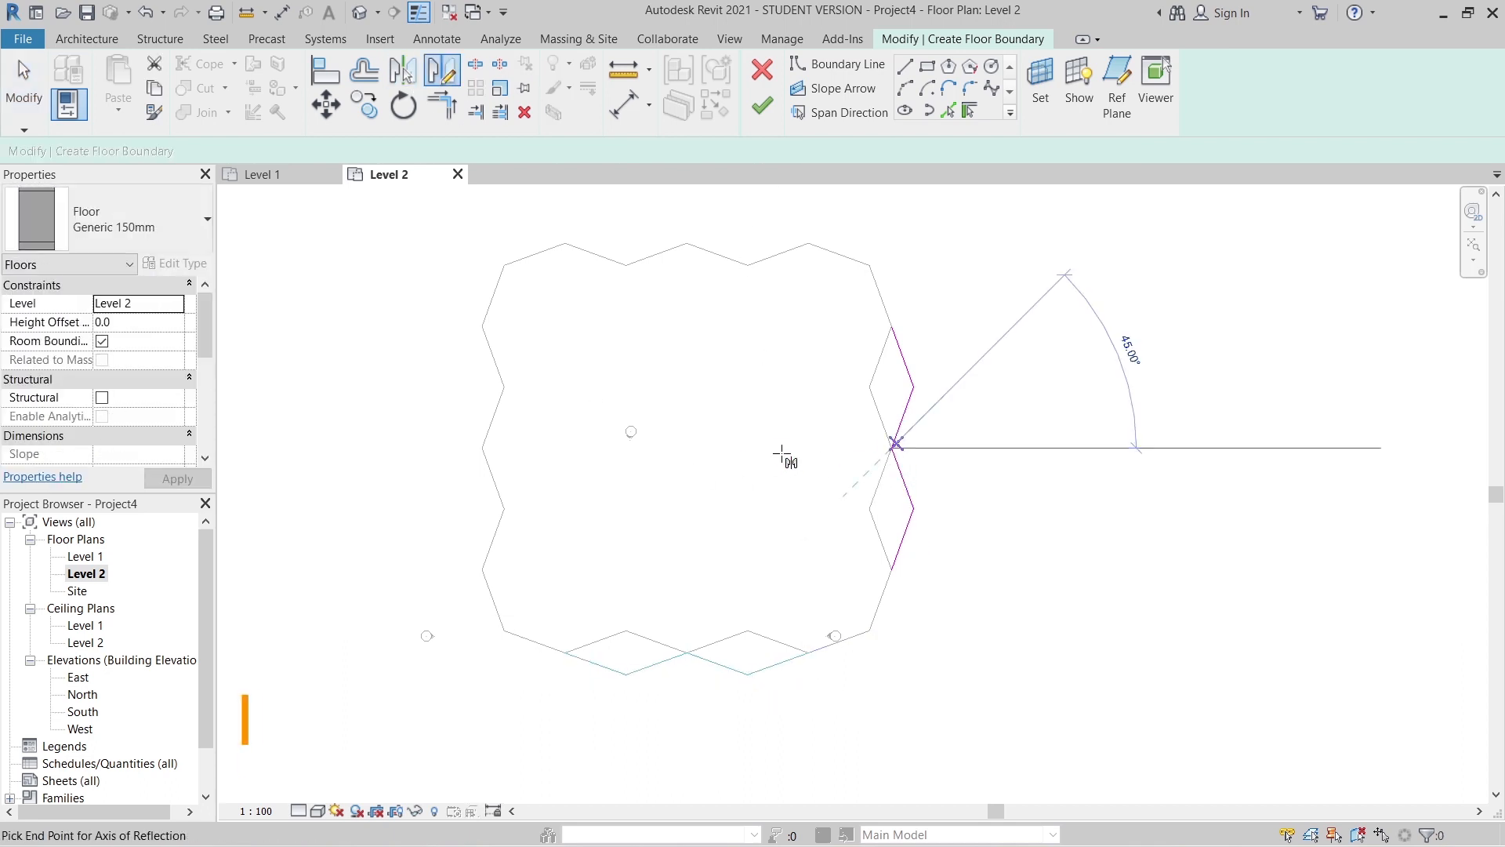
pyautogui.click(776, 449)
# - Mirror the four east zigzag boundary lines to the west side about a vertical axis through the middle of the slab
pyautogui.moveTo(861, 312)
pyautogui.mouseDown()
pyautogui.moveTo(998, 648)
pyautogui.moveTo(1003, 600)
pyautogui.mouseUp()
pyautogui.press('d')
pyautogui.press('m')
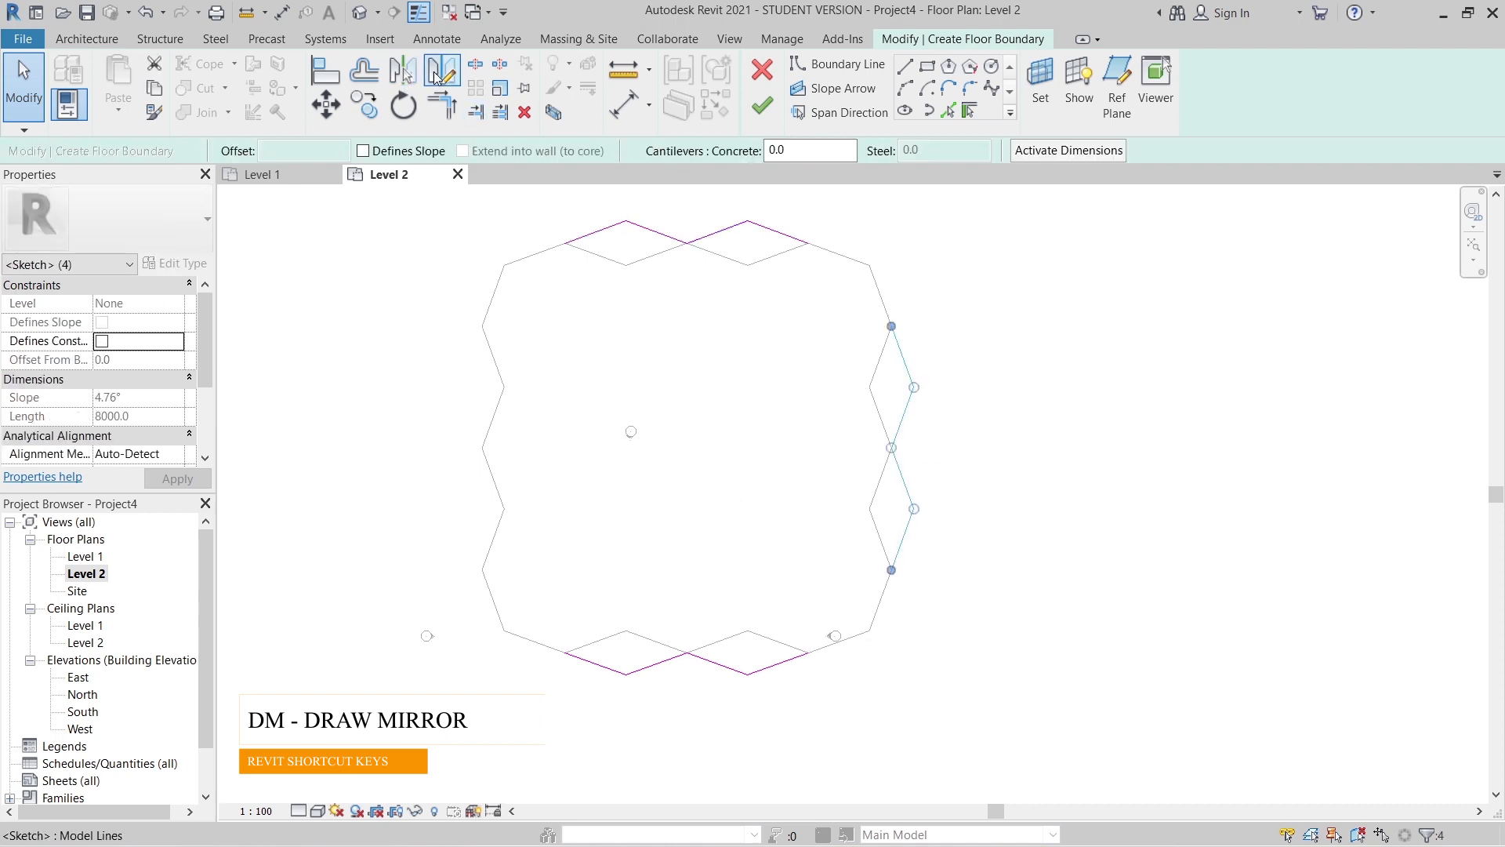
pyautogui.click(687, 652)
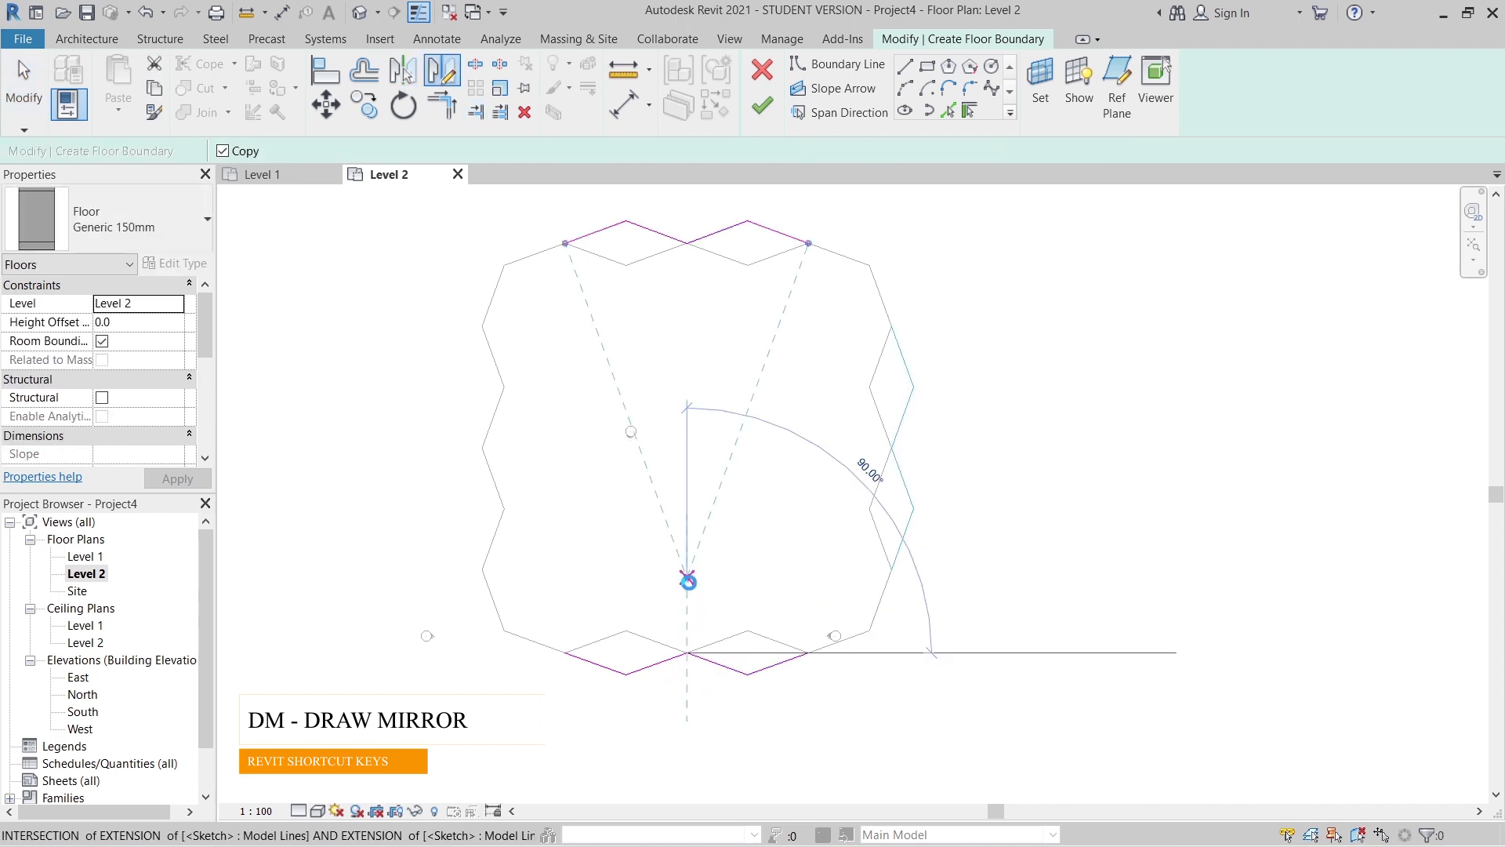
pyautogui.click(688, 584)
pyautogui.click(688, 588)
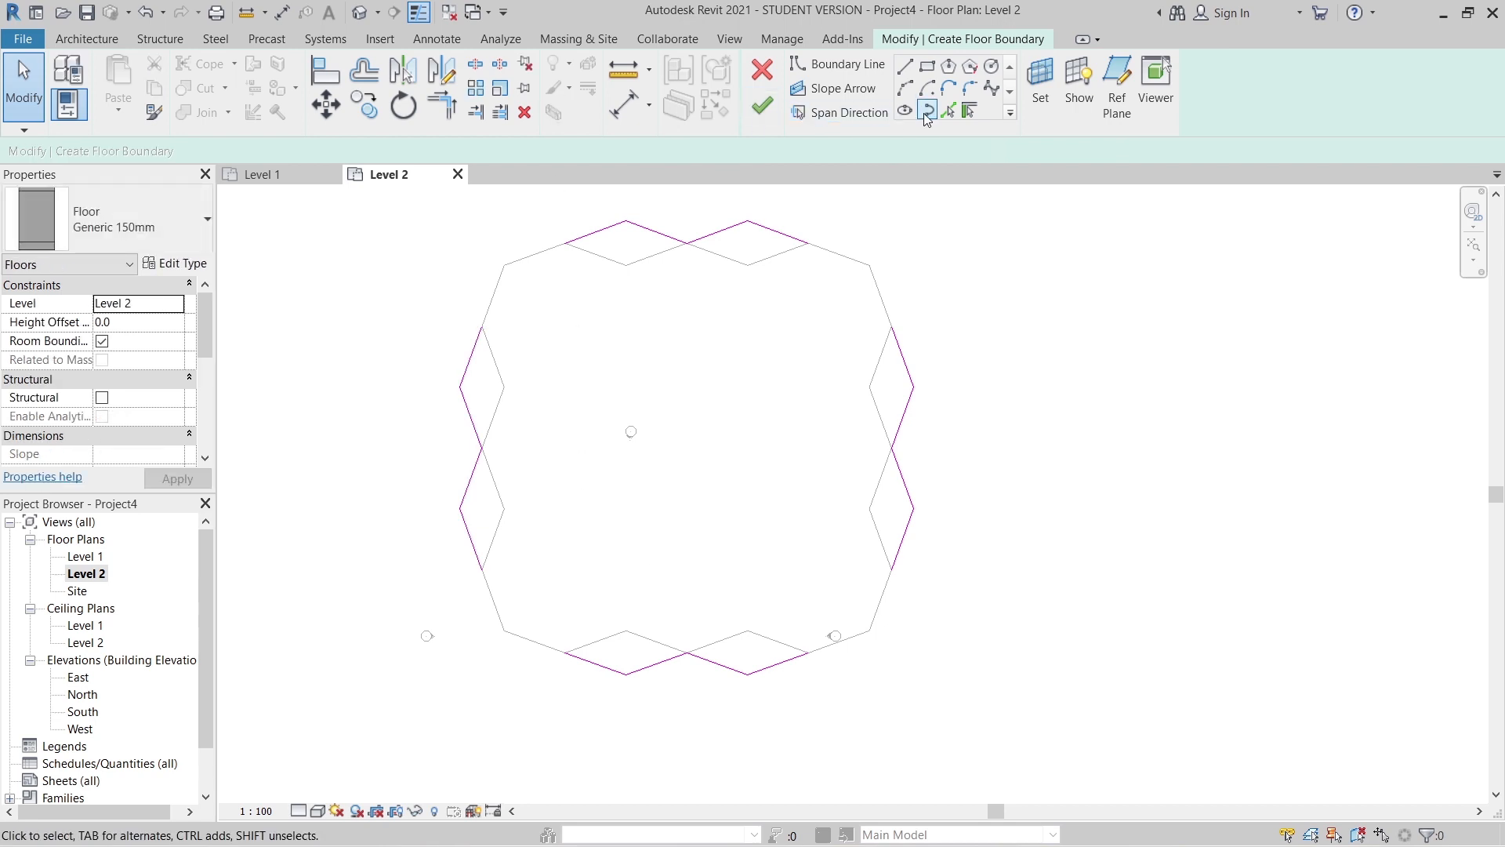
# - Add the two southwest corner edges of the Level 1 slab to the boundary by picking them as lines
pyautogui.click(948, 111)
pyautogui.scroll(2, 463, 715)
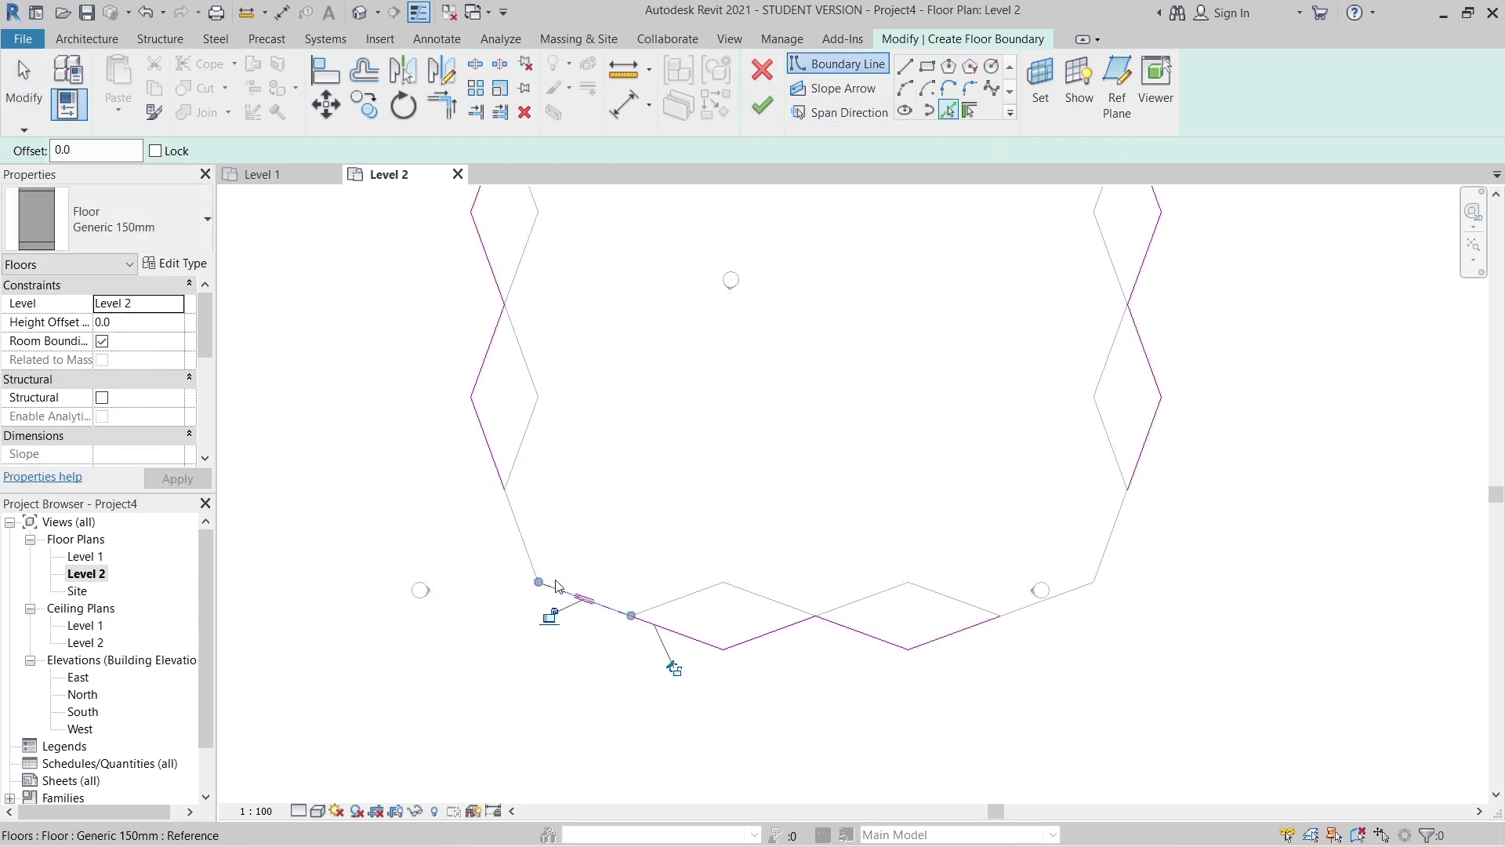
pyautogui.click(521, 544)
pyautogui.moveTo(623, 525); pyautogui.dragTo(622, 551, button='middle')
pyautogui.moveTo(707, 443); pyautogui.dragTo(644, 636, button='middle')
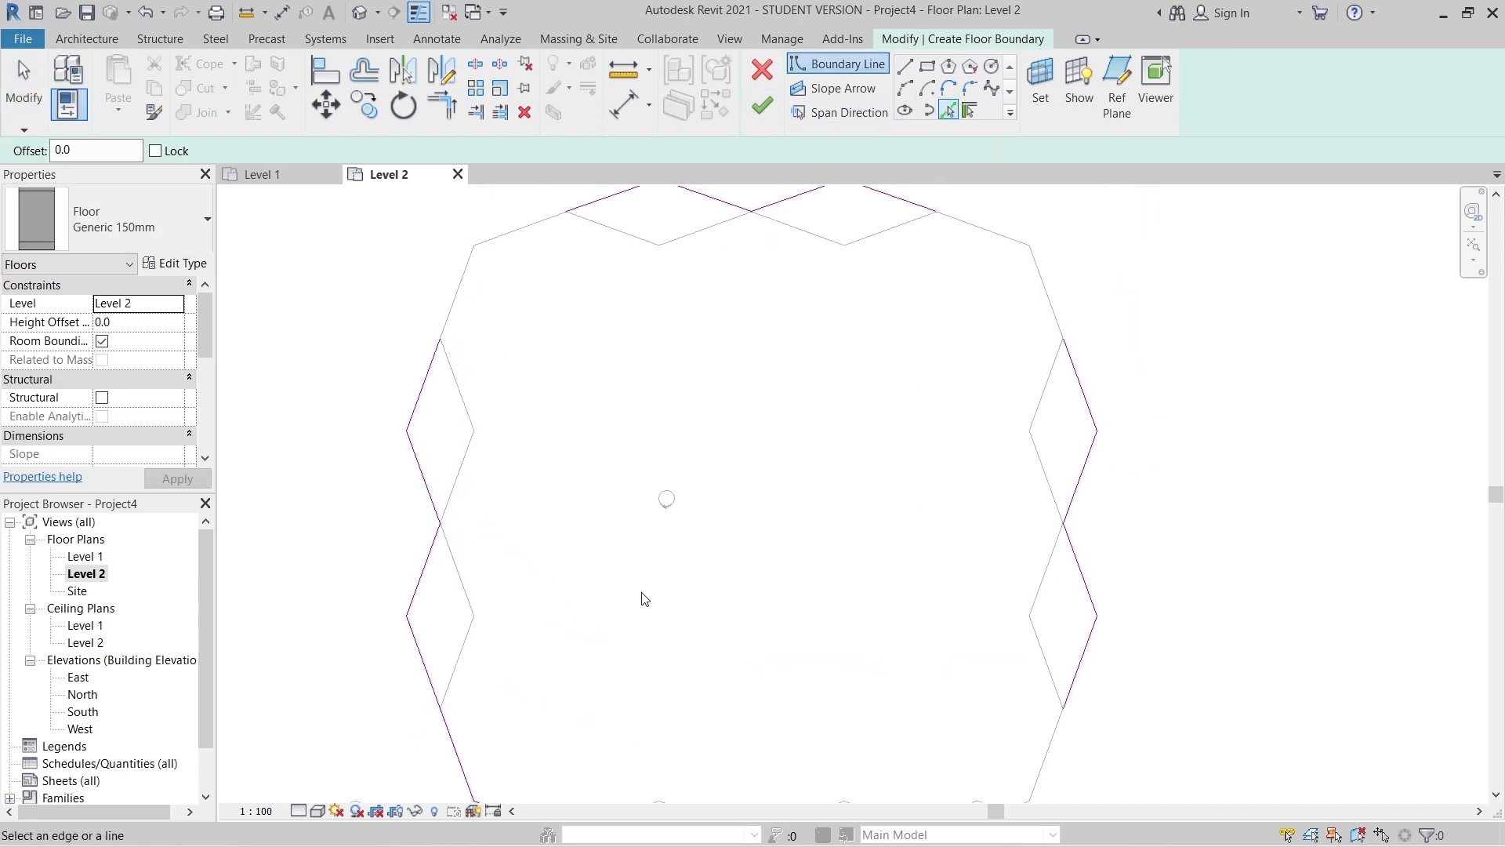
pyautogui.scroll(-1, 611, 642)
pyautogui.scroll(1, 538, 681)
pyautogui.press('Escape')
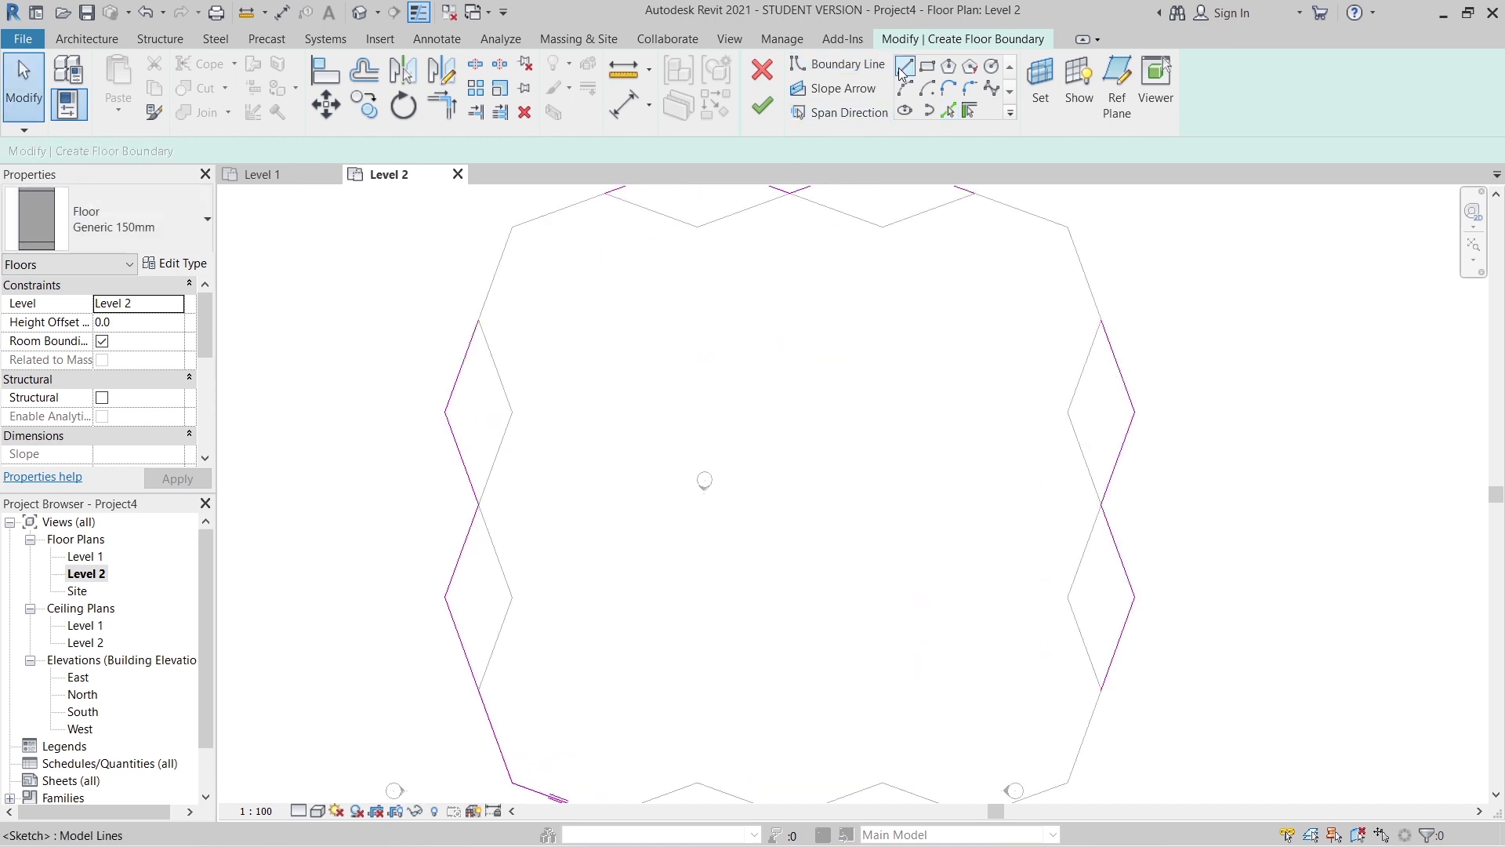
# - Draw a diagonal helper line connecting the two outer ends of the southwest corner lines
pyautogui.click(904, 72)
pyautogui.moveTo(585, 735); pyautogui.dragTo(580, 403, button='middle')
pyautogui.scroll(2, 576, 418)
pyautogui.click(419, 324)
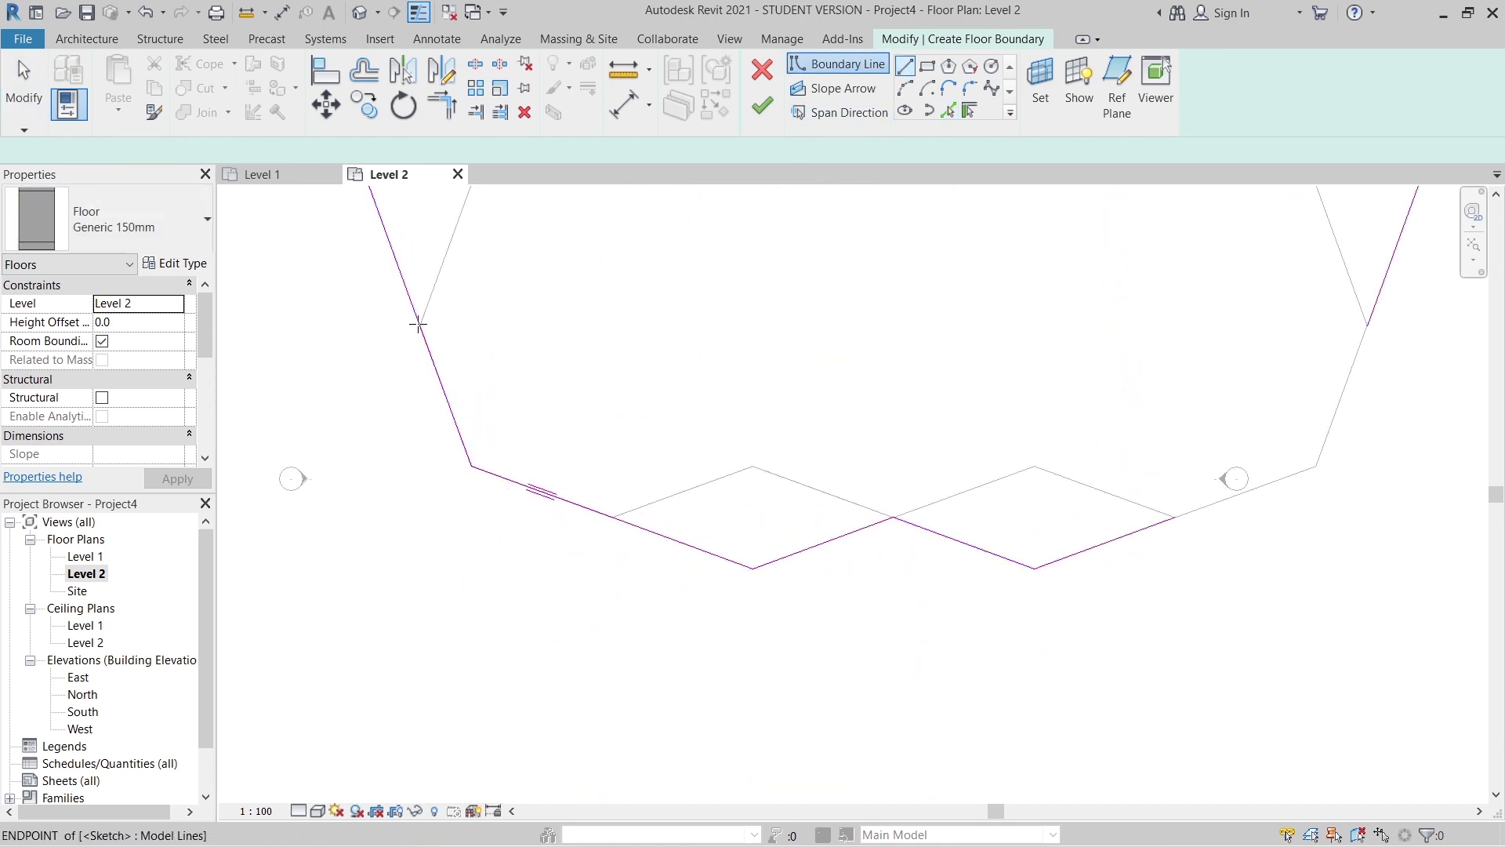
pyautogui.click(418, 324)
pyautogui.click(612, 515)
pyautogui.press('Escape')
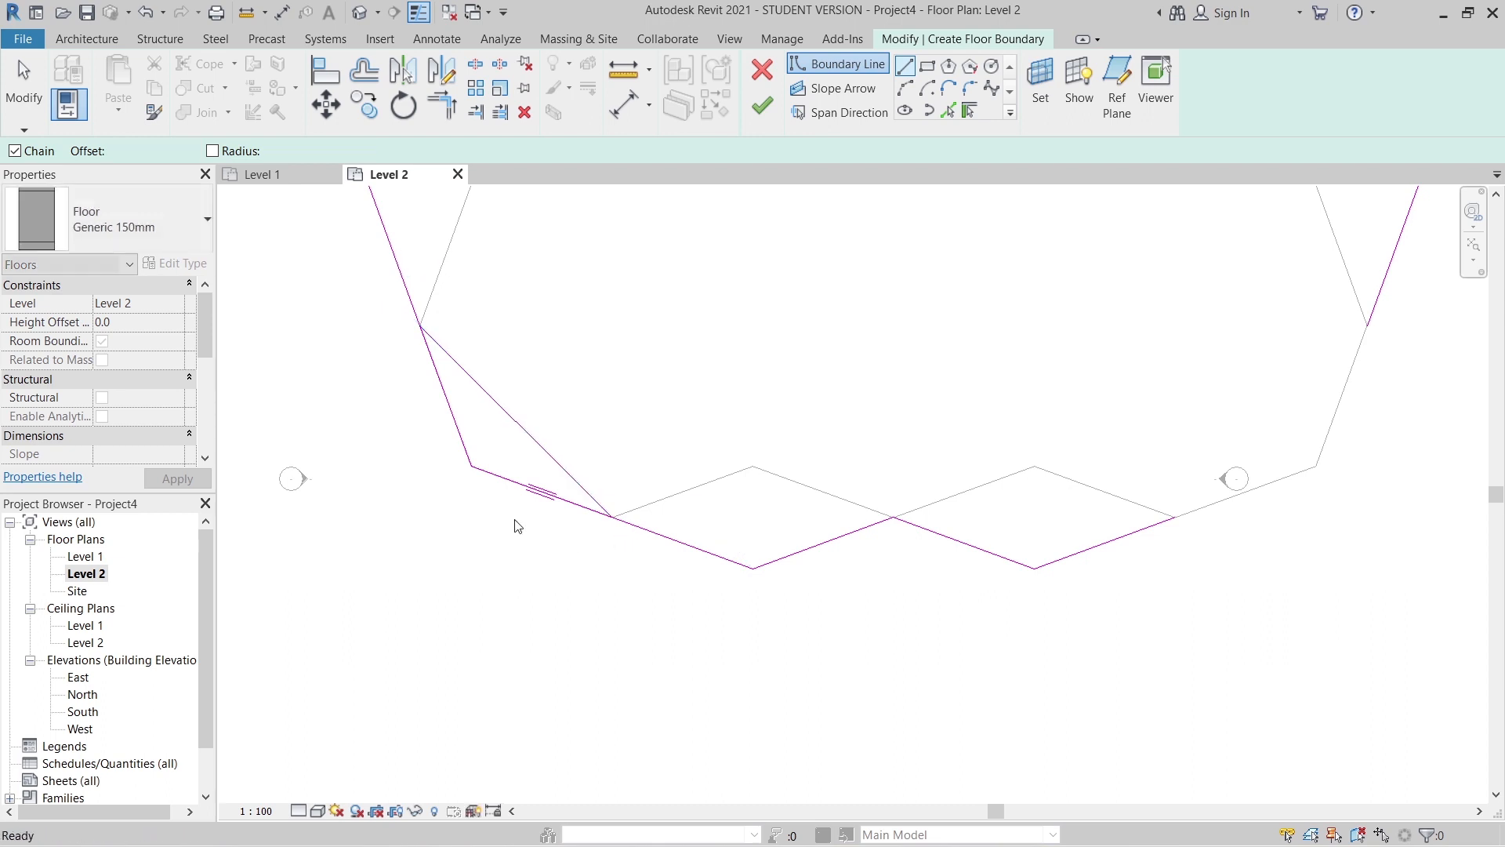
pyautogui.press('Escape')
# - Mirror the two southwest corner lines inward about the diagonal helper line
pyautogui.click(509, 480)
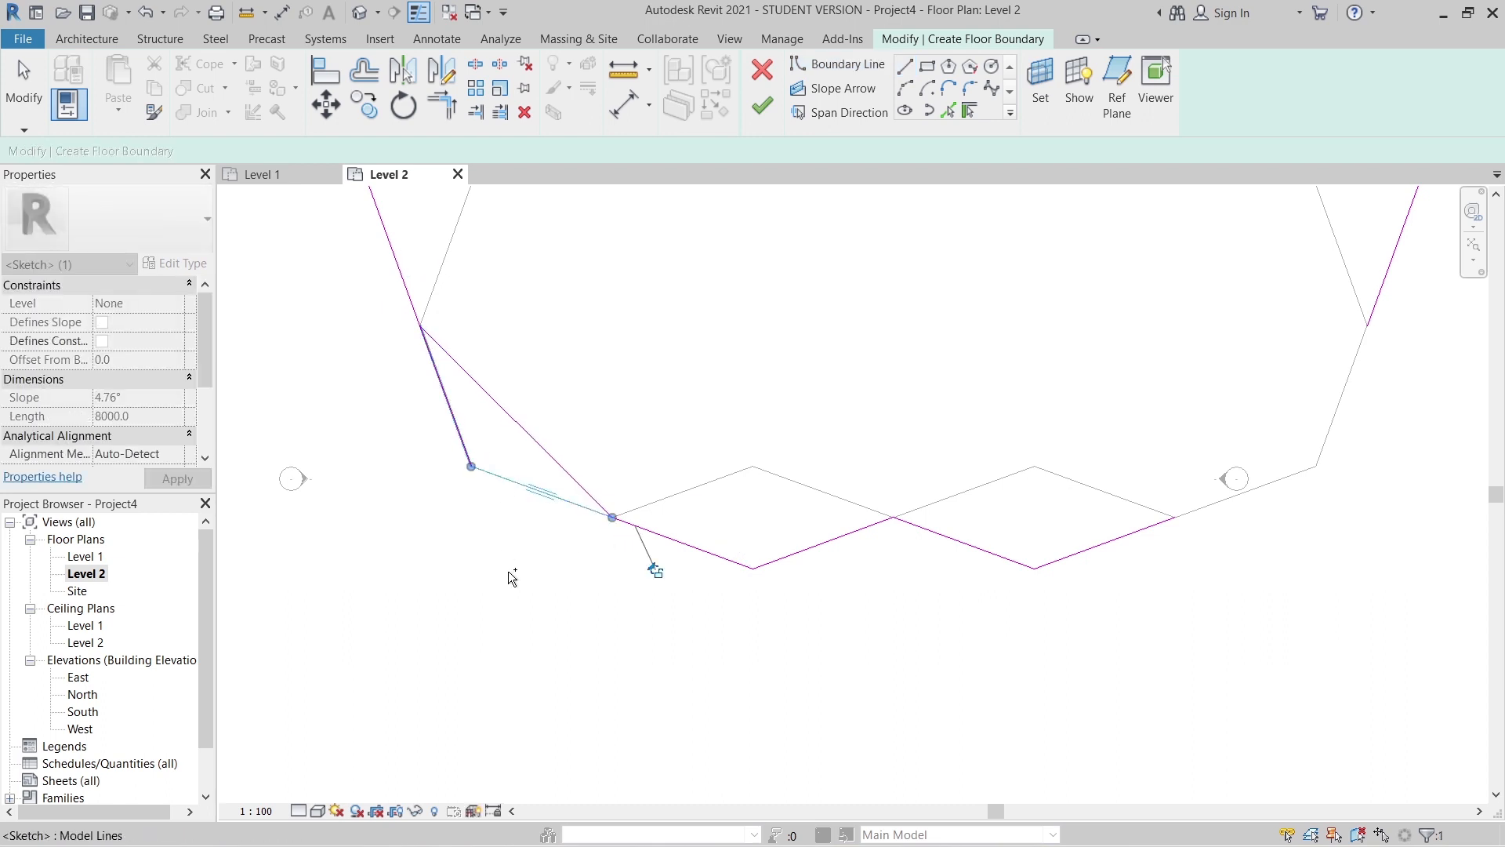
pyautogui.press('m')
pyautogui.press('m')
pyautogui.click(553, 457)
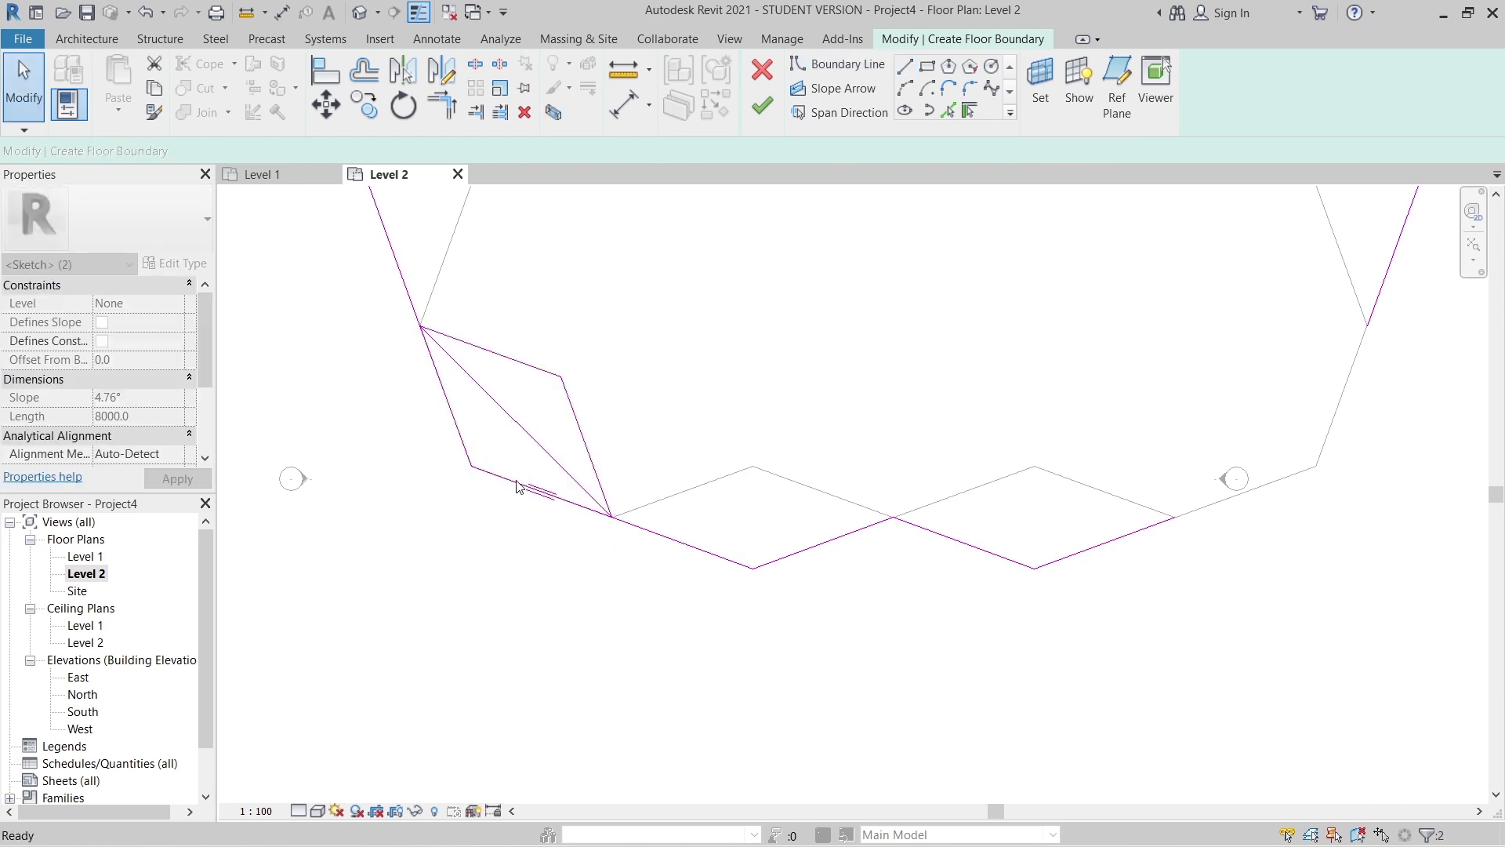
# - Delete the two original southwest corner lines together with the diagonal helper line
pyautogui.click(517, 482)
pyautogui.keyDown('ctrl'); pyautogui.click(460, 435); pyautogui.keyUp('ctrl')
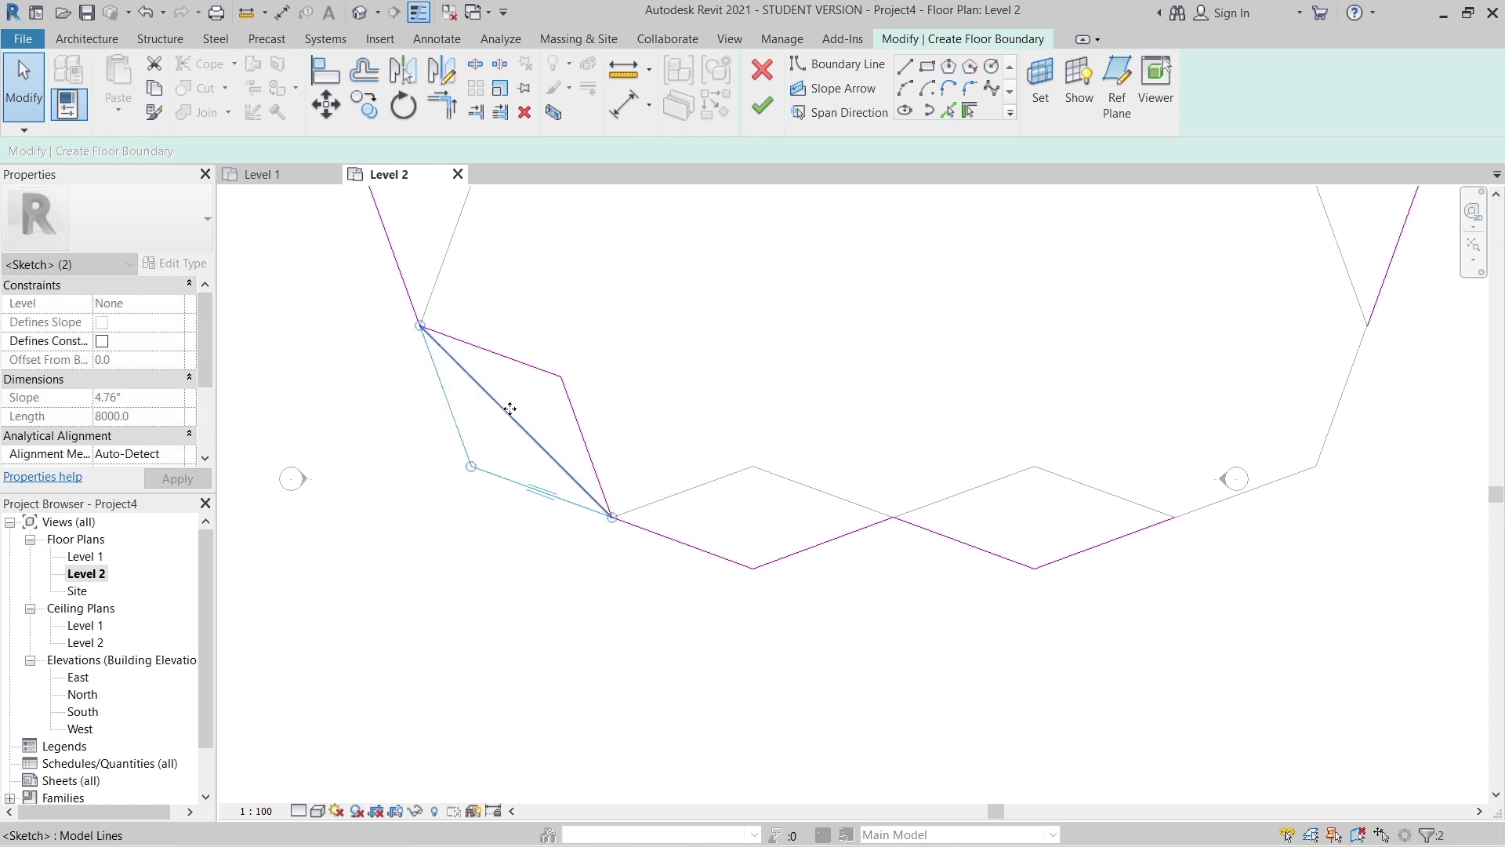
pyautogui.press('Delete')
pyautogui.moveTo(511, 413); pyautogui.dragTo(538, 461, button='middle')
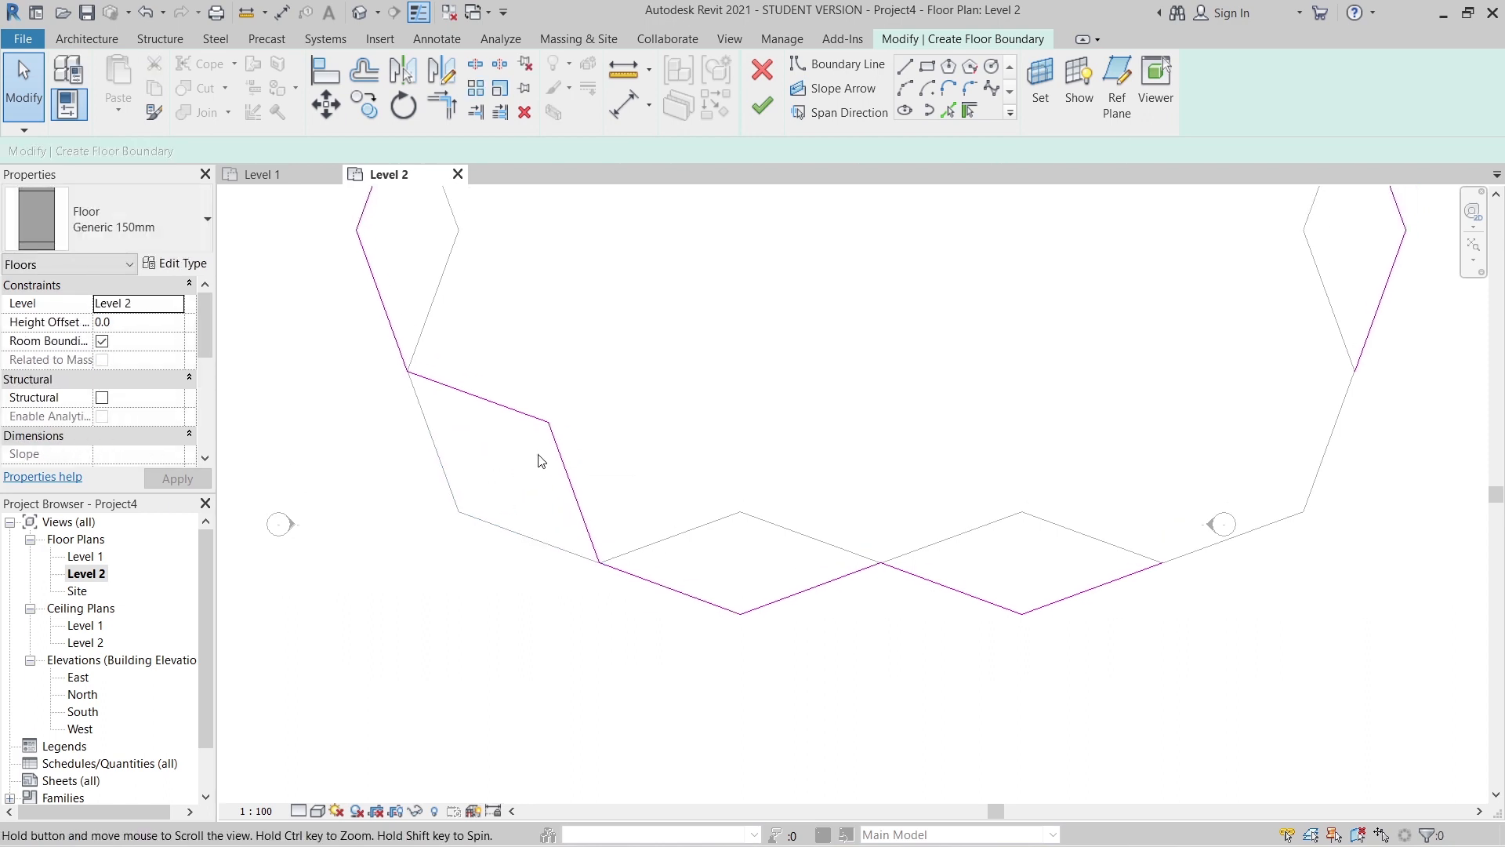
# - Mirror the two inward southwest corner lines to the southeast corner about a vertical axis through the middle of the slab
pyautogui.moveTo(621, 353); pyautogui.dragTo(504, 436)
pyautogui.scroll(-2, 580, 431)
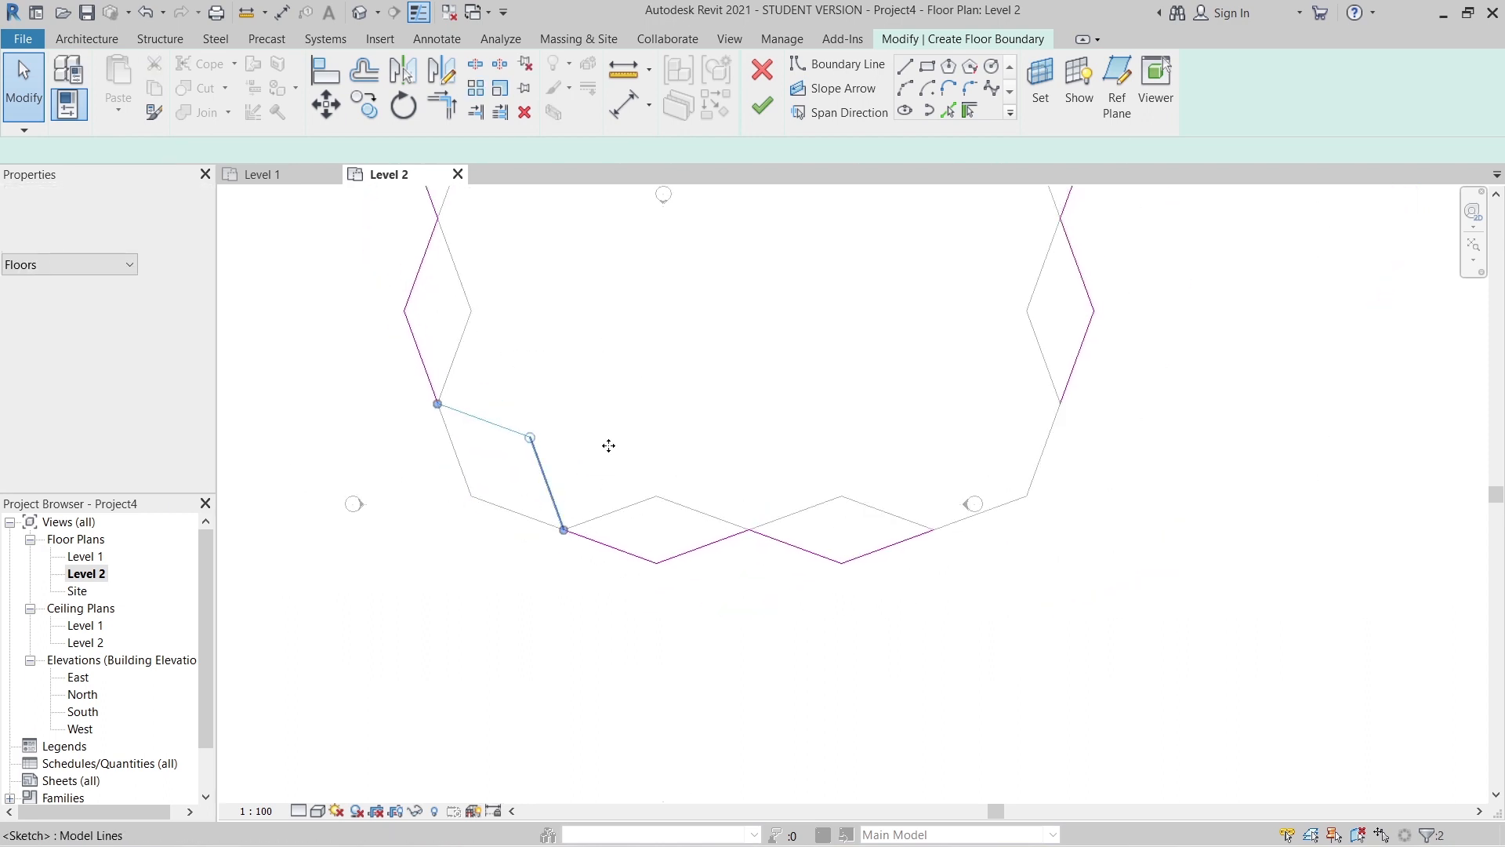
pyautogui.press('d')
pyautogui.press('m')
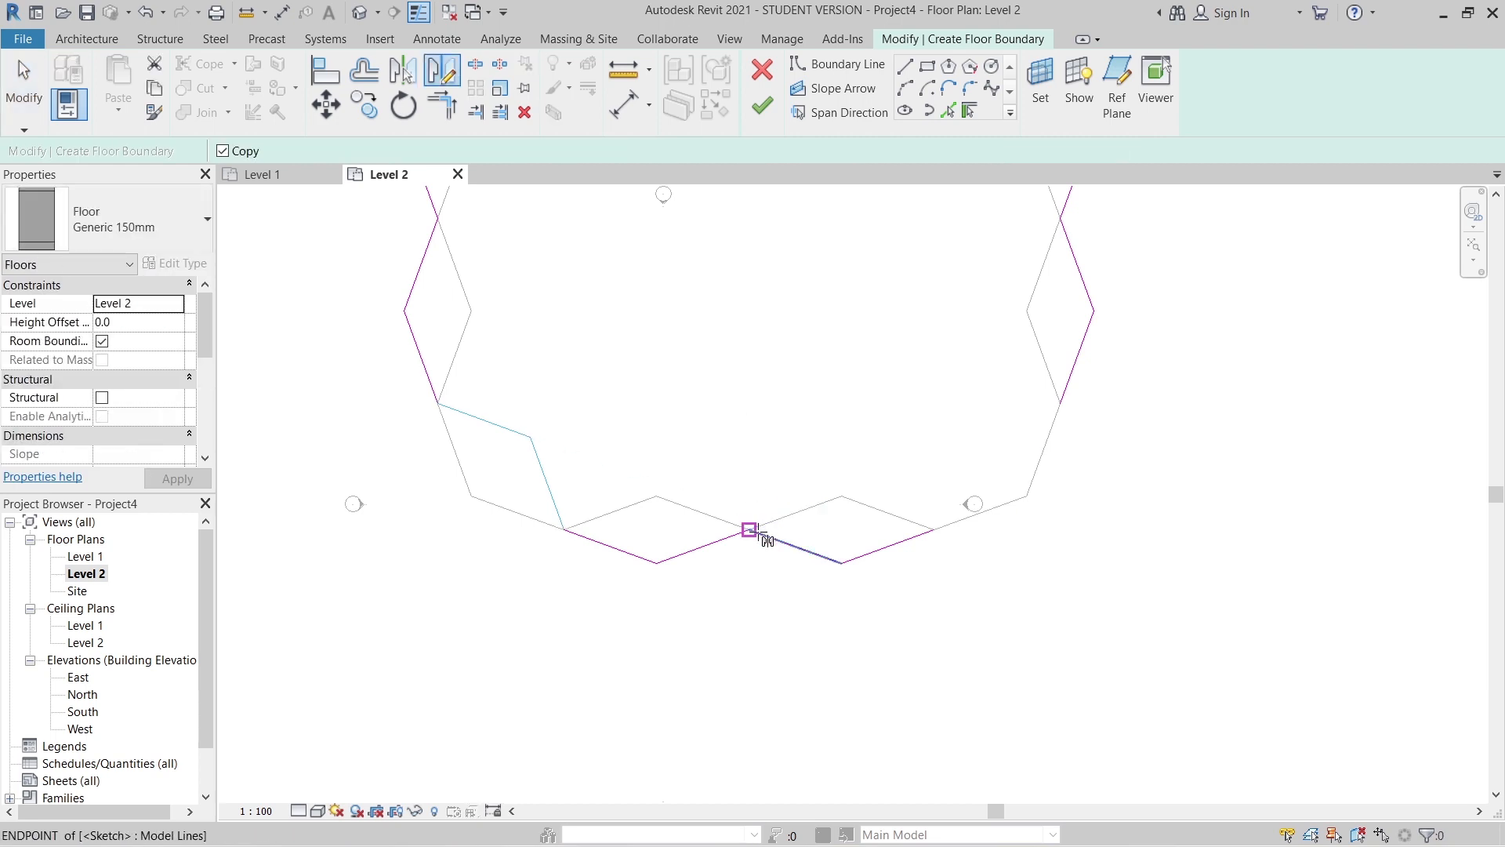
pyautogui.click(750, 530)
pyautogui.click(751, 589)
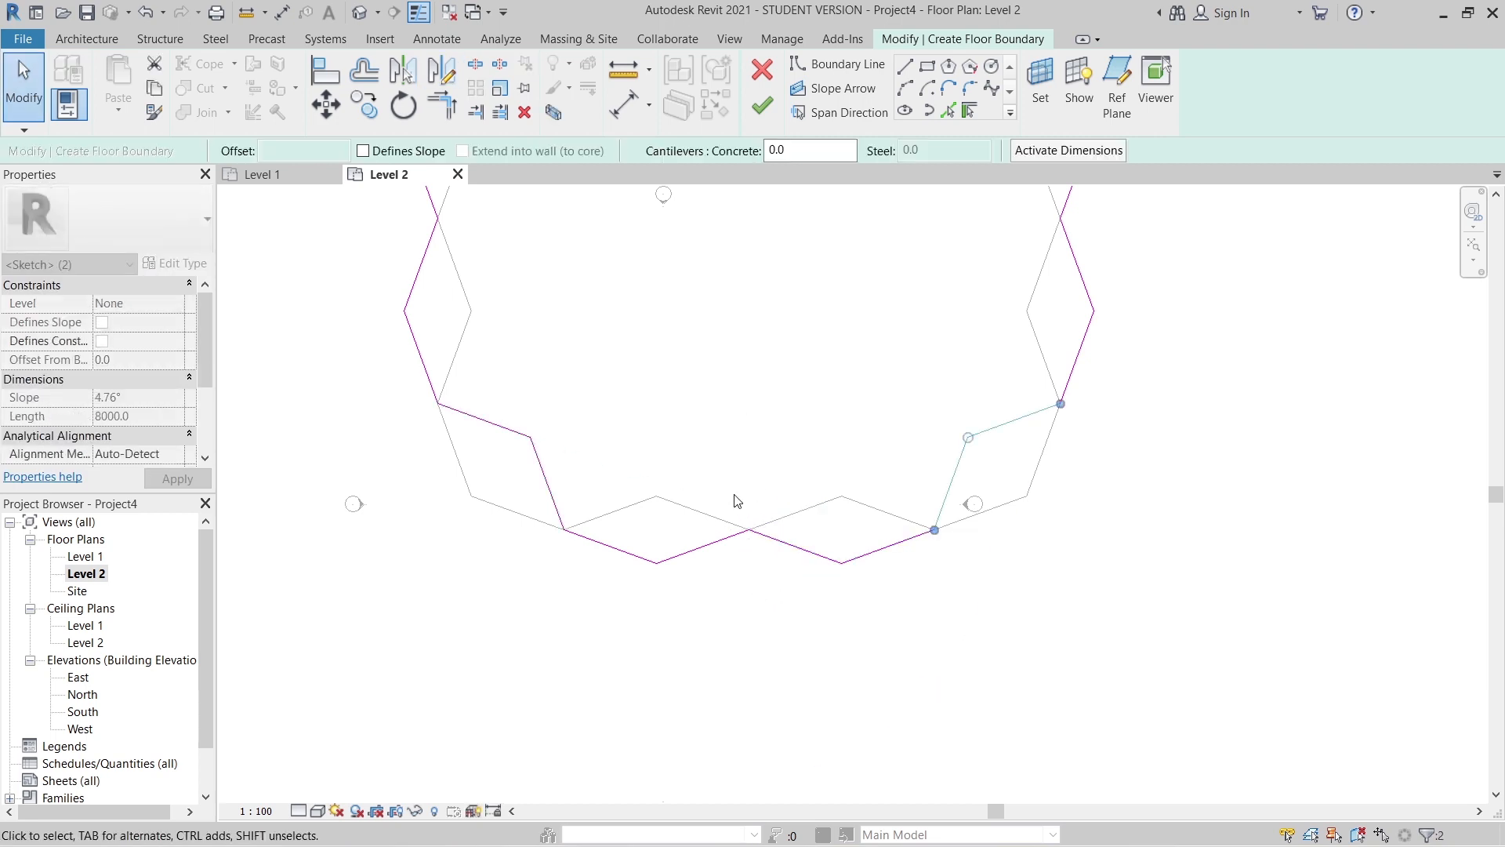
# - Mirror the inward corner lines of both south corners to the north corners about a horizontal axis through the middle of the slab
pyautogui.moveTo(595, 407); pyautogui.dragTo(500, 449)
pyautogui.scroll(-2, 603, 420)
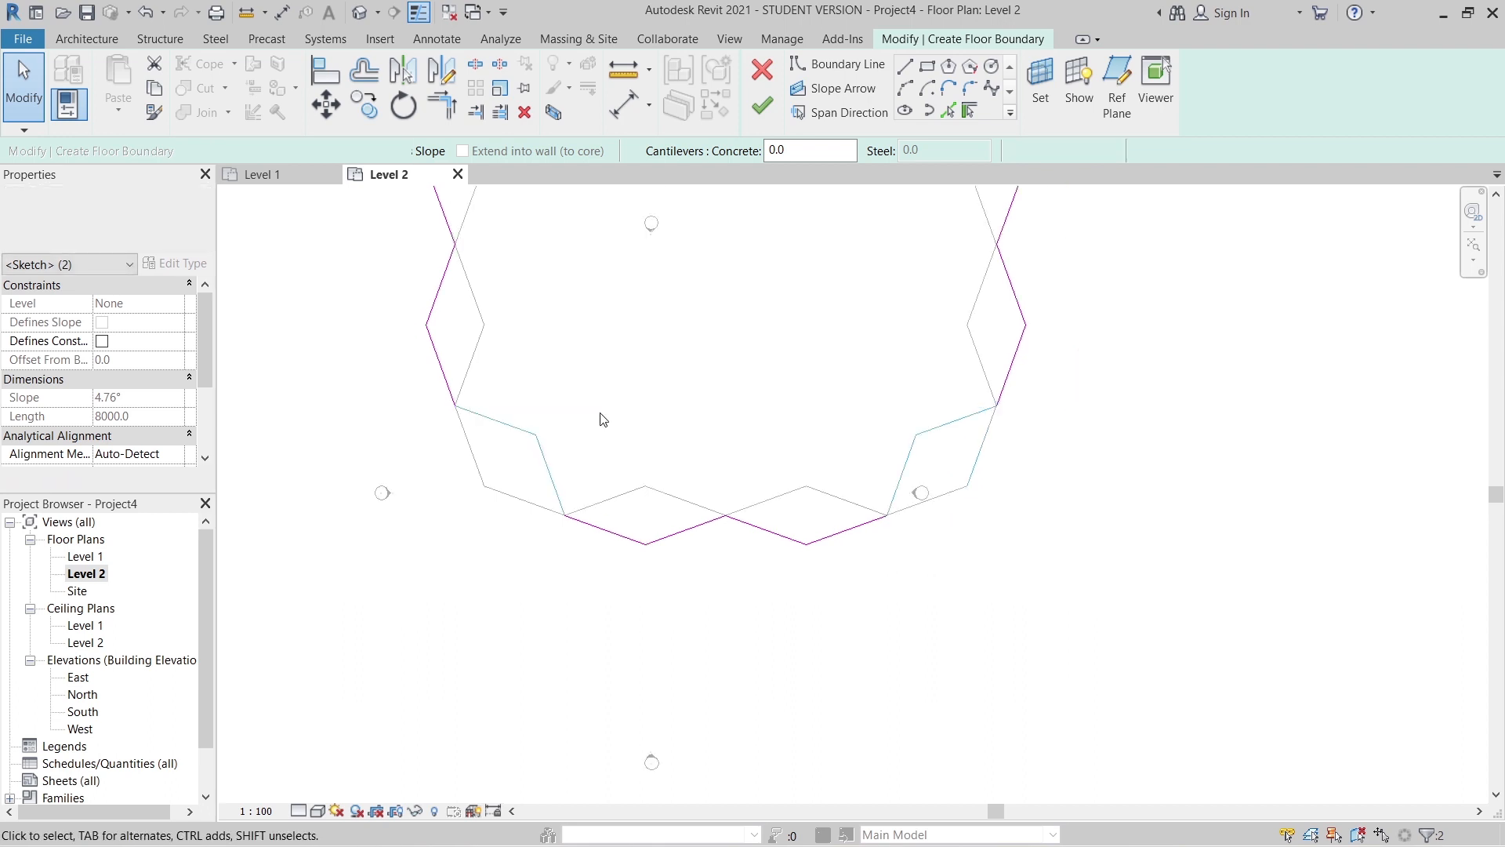
pyautogui.press('d')
pyautogui.press('m')
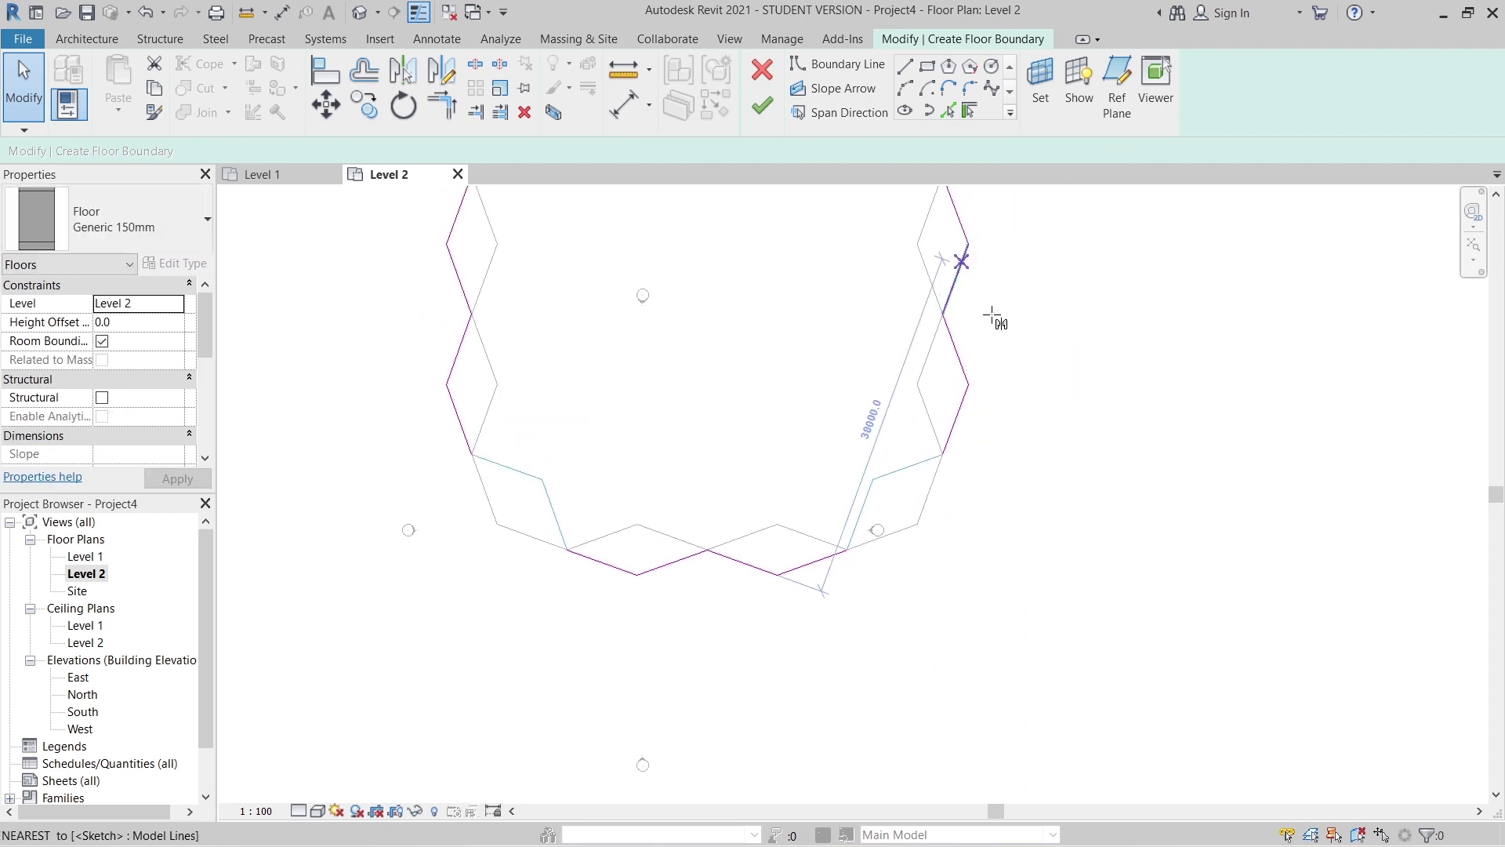
pyautogui.click(943, 314)
pyautogui.click(828, 328)
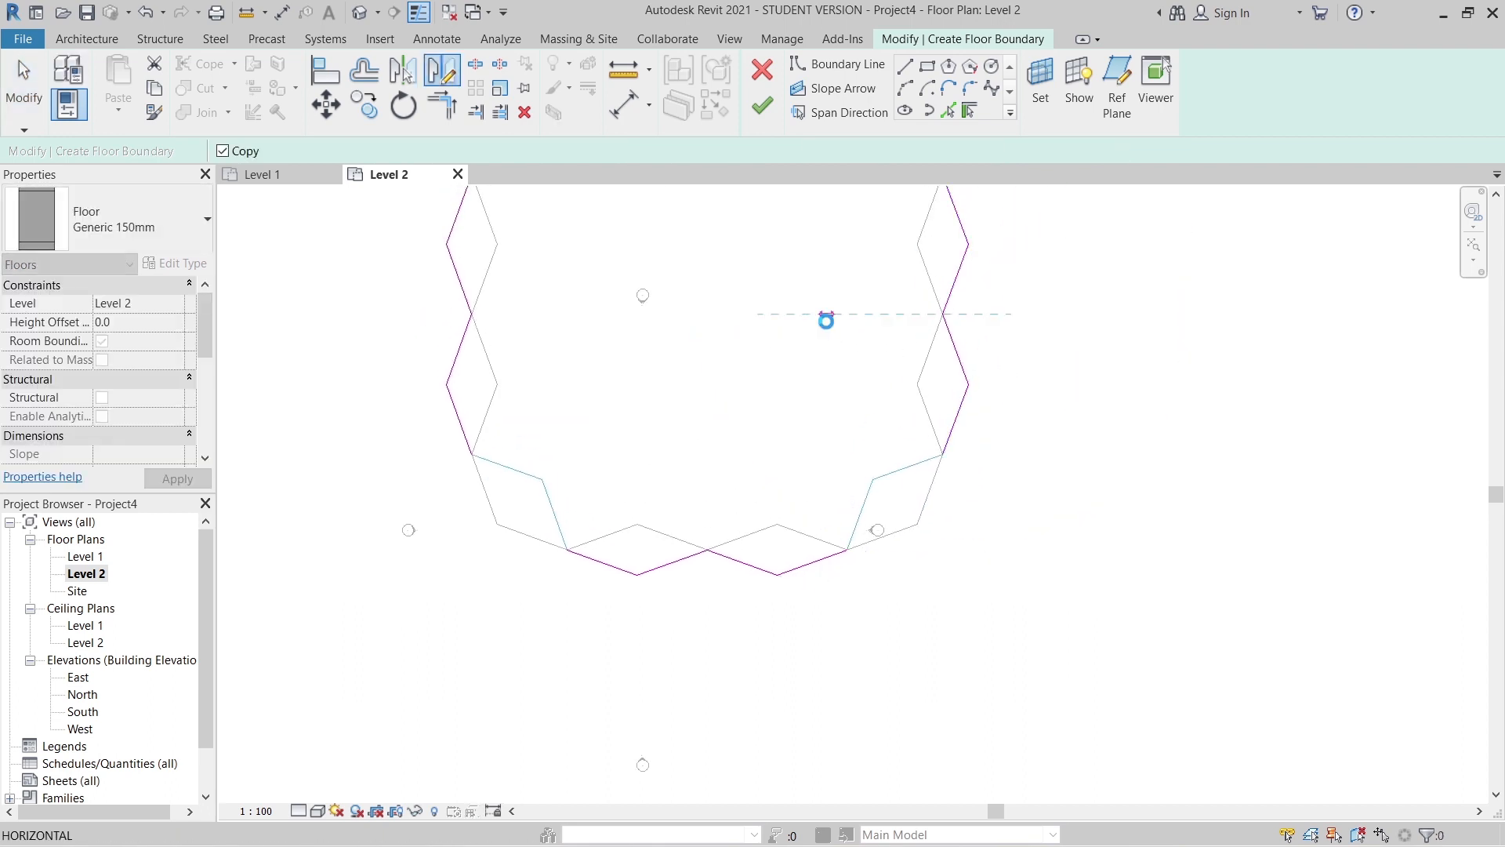
pyautogui.scroll(-2, 828, 323)
pyautogui.moveTo(828, 323); pyautogui.dragTo(832, 441, button='middle')
pyautogui.scroll(-4, 823, 439)
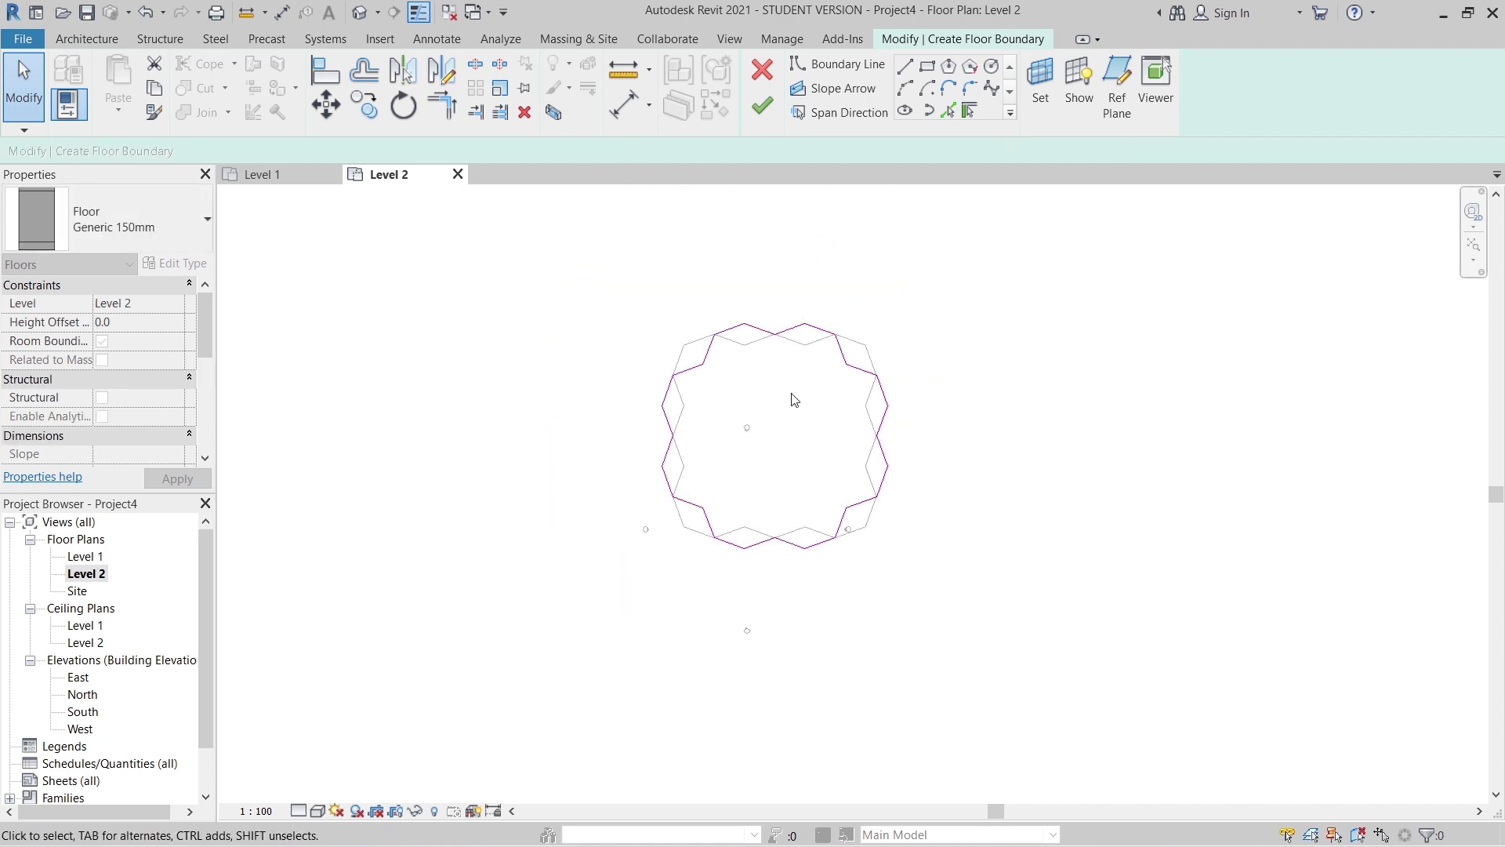
# - Finish the Level 2 floor sketch to create the zigzag slab
pyautogui.scroll(3, 798, 357)
pyautogui.scroll(2, 658, 345)
pyautogui.moveTo(997, 405); pyautogui.dragTo(970, 333, button='middle')
pyautogui.moveTo(993, 435); pyautogui.dragTo(998, 484, button='middle')
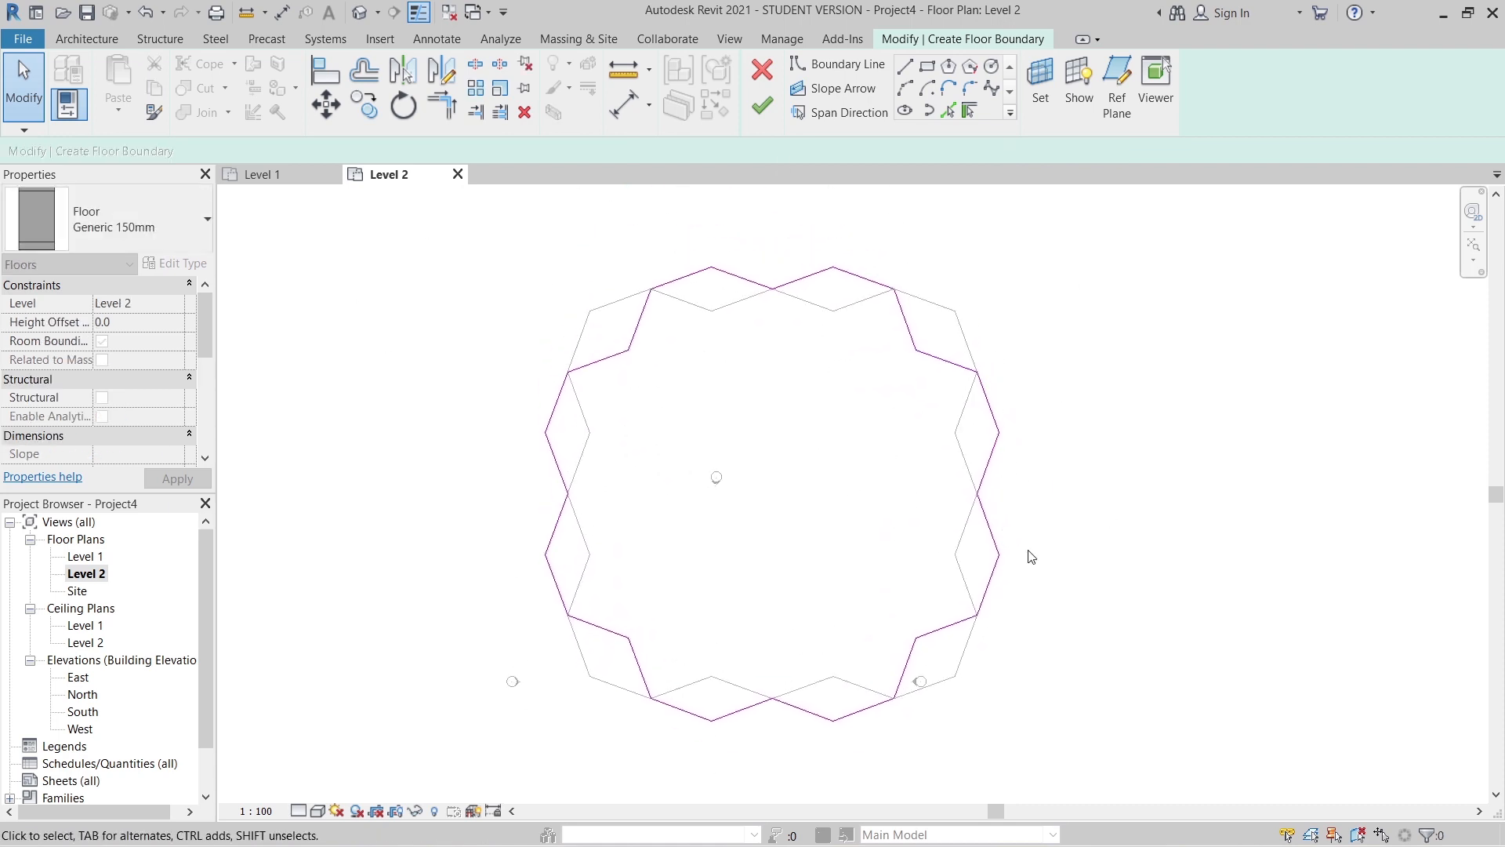
pyautogui.click(762, 106)
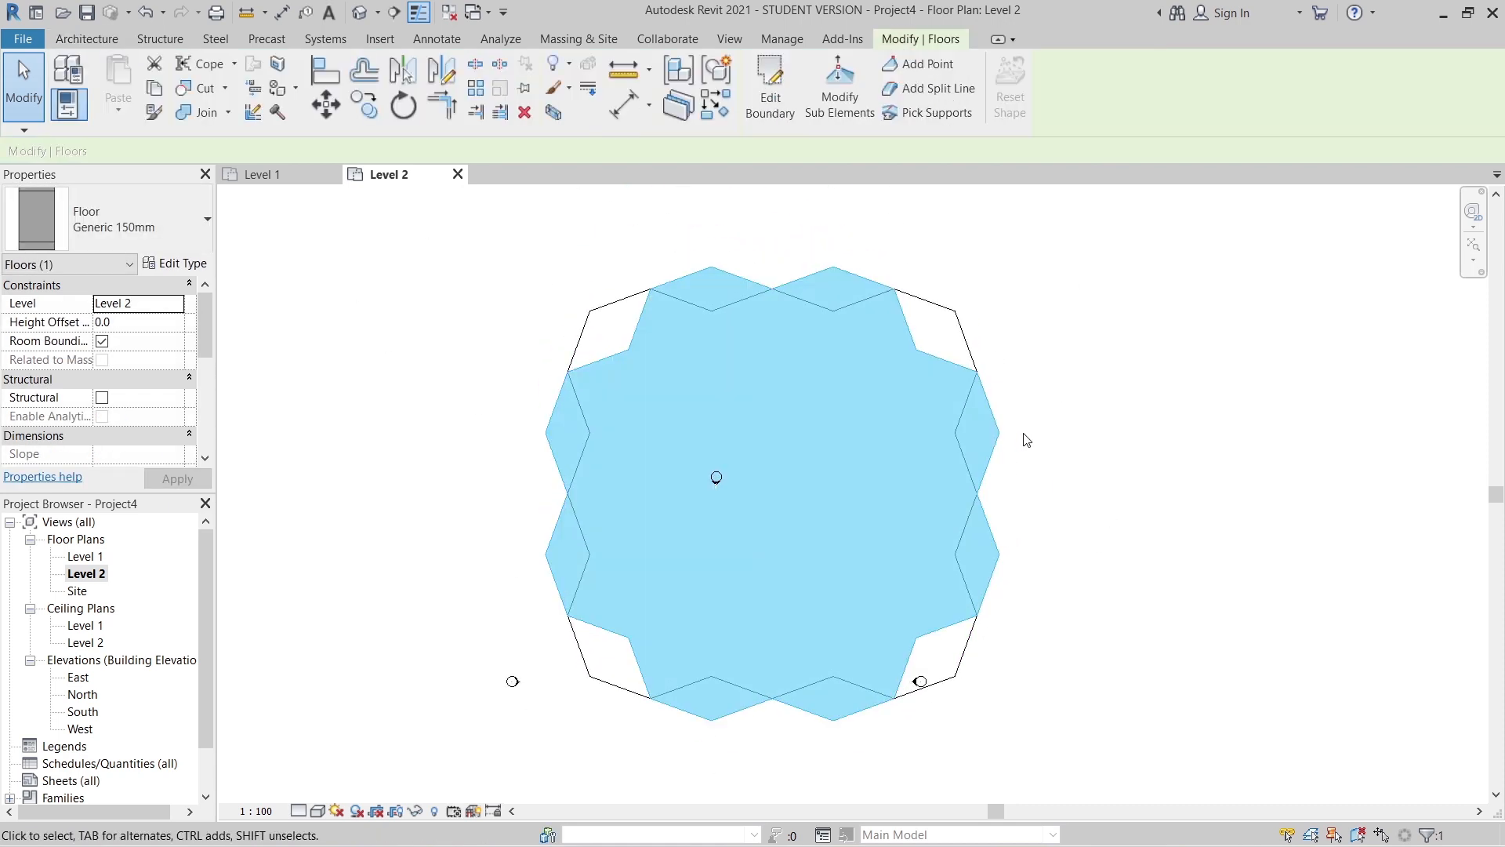
pyautogui.scroll(-2, 1035, 451)
pyautogui.moveTo(1040, 456); pyautogui.dragTo(981, 481, button='middle')
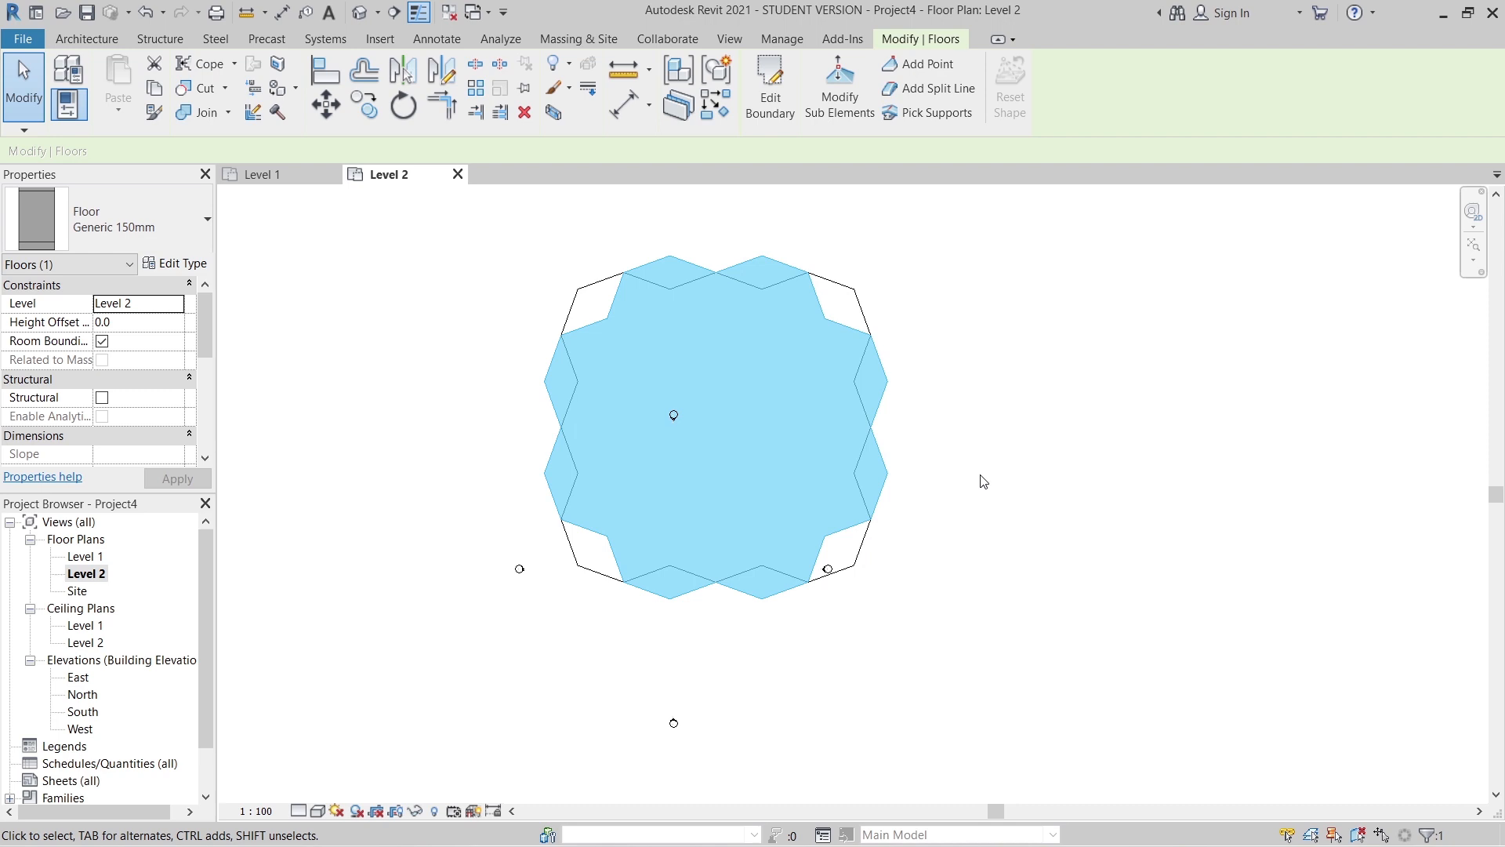
pyautogui.moveTo(818, 556); pyautogui.dragTo(900, 516, button='middle')
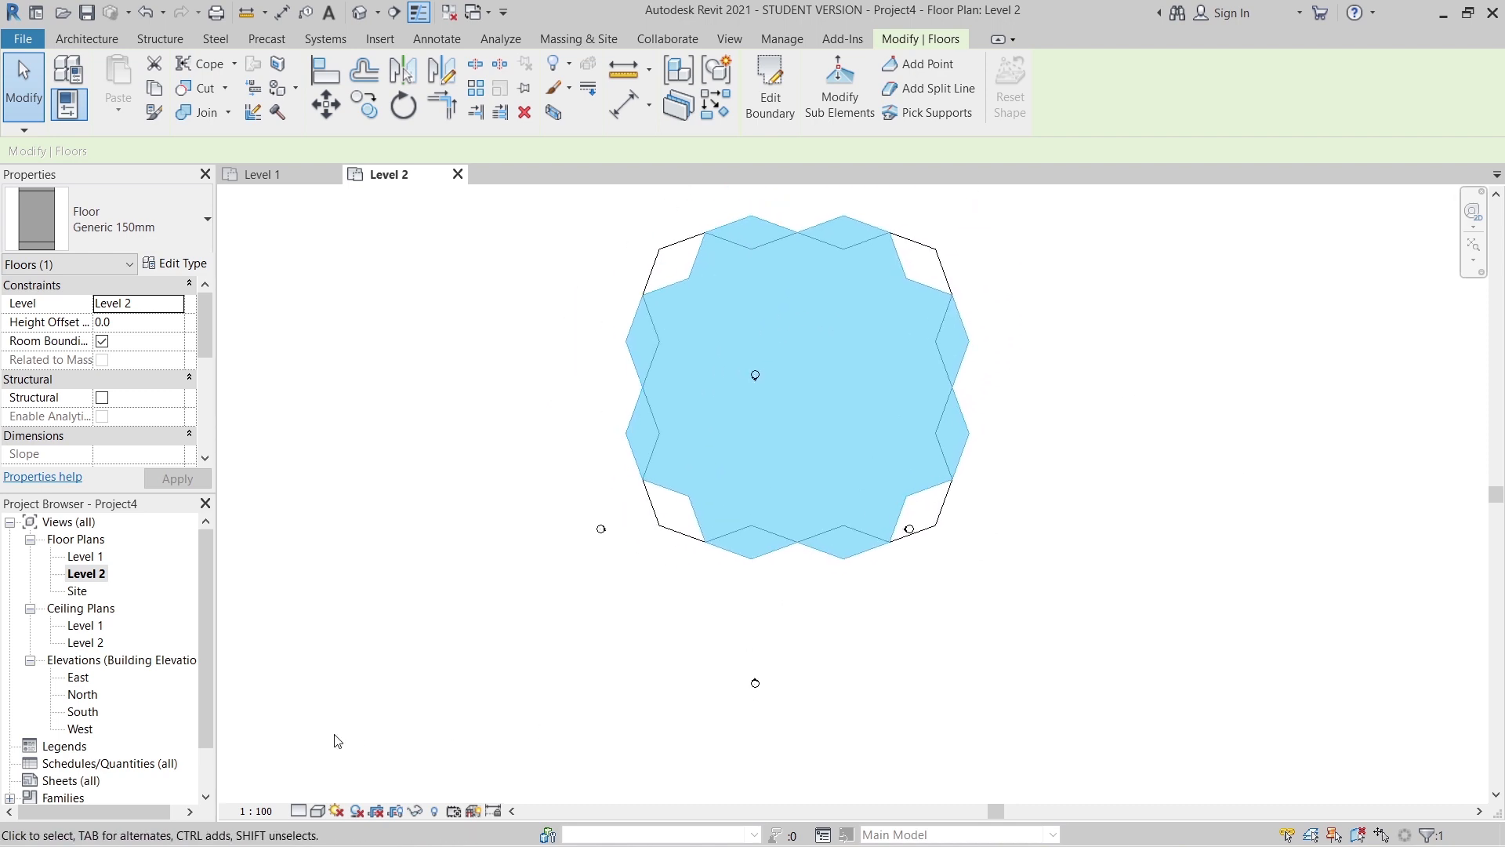
# - Open the South elevation at the Level 1 and Level 2 heads
pyautogui.click(76, 713)
pyautogui.scroll(-1, 688, 657)
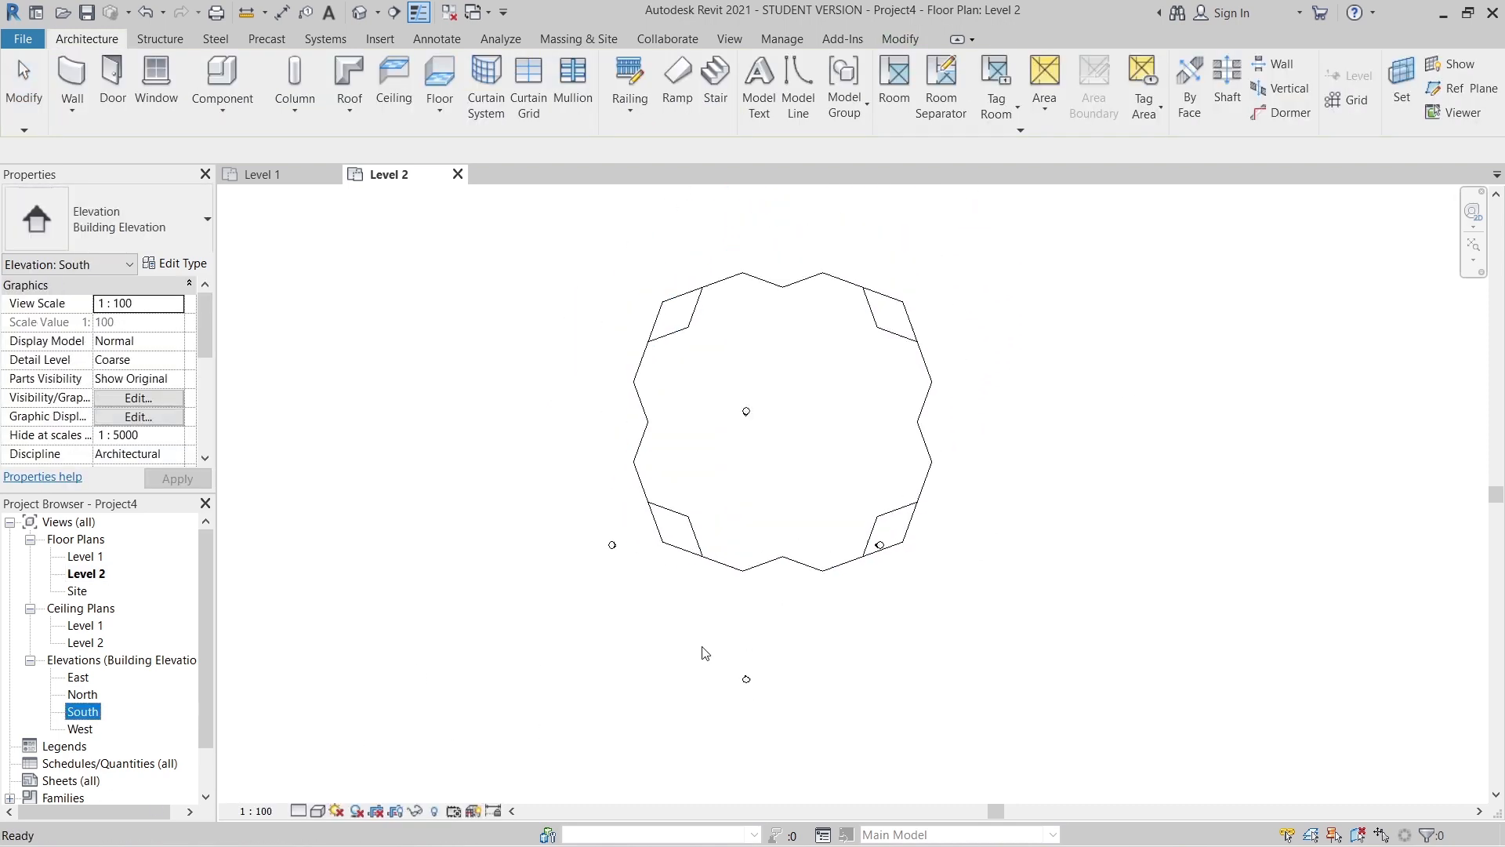
pyautogui.doubleClick(83, 712)
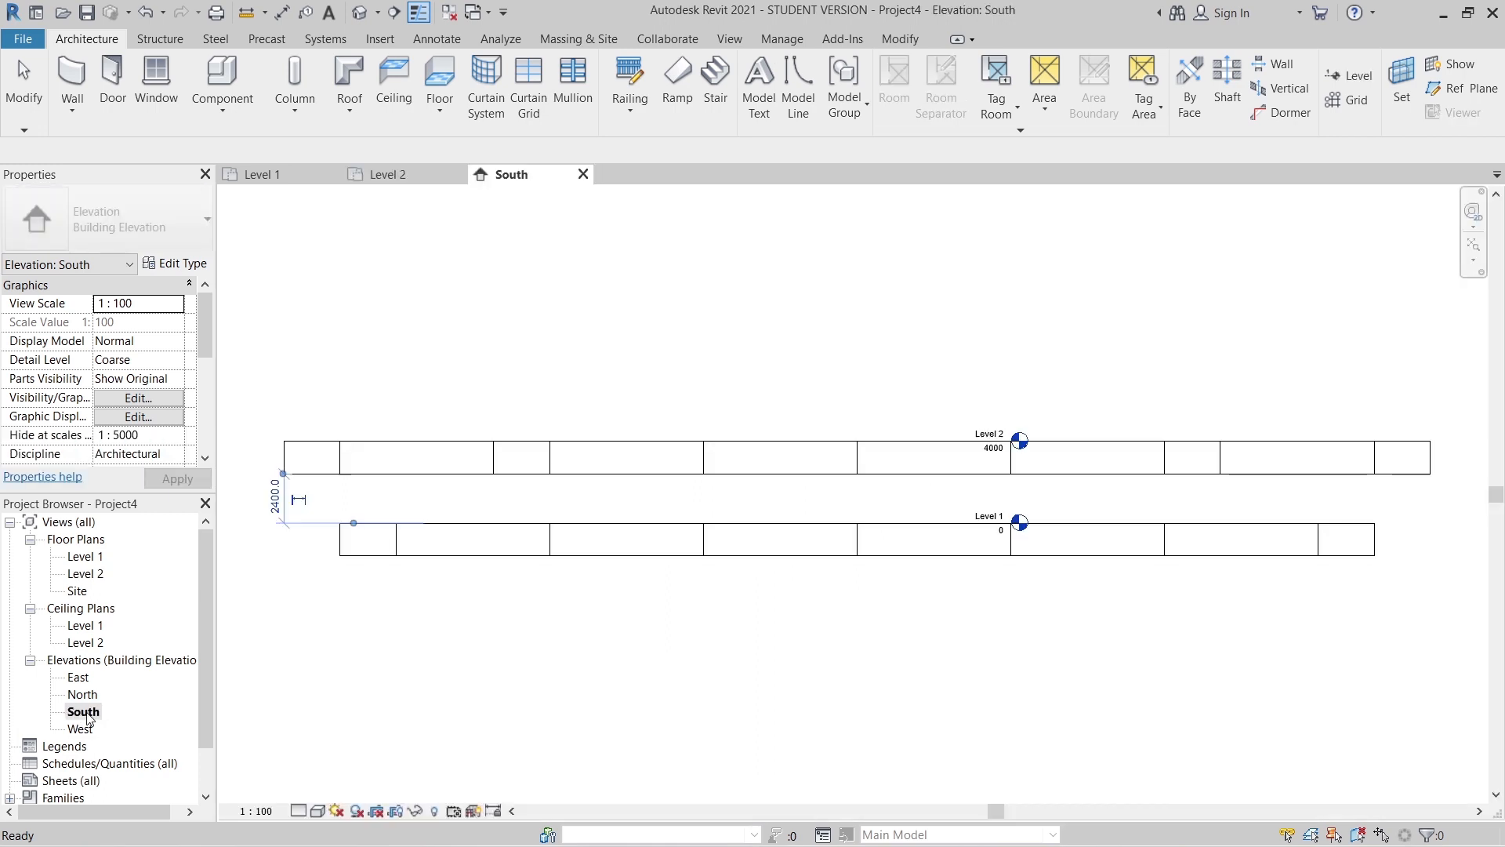
pyautogui.moveTo(726, 635); pyautogui.dragTo(1042, 678, button='middle')
pyautogui.scroll(1, 1018, 684)
pyautogui.click(973, 721)
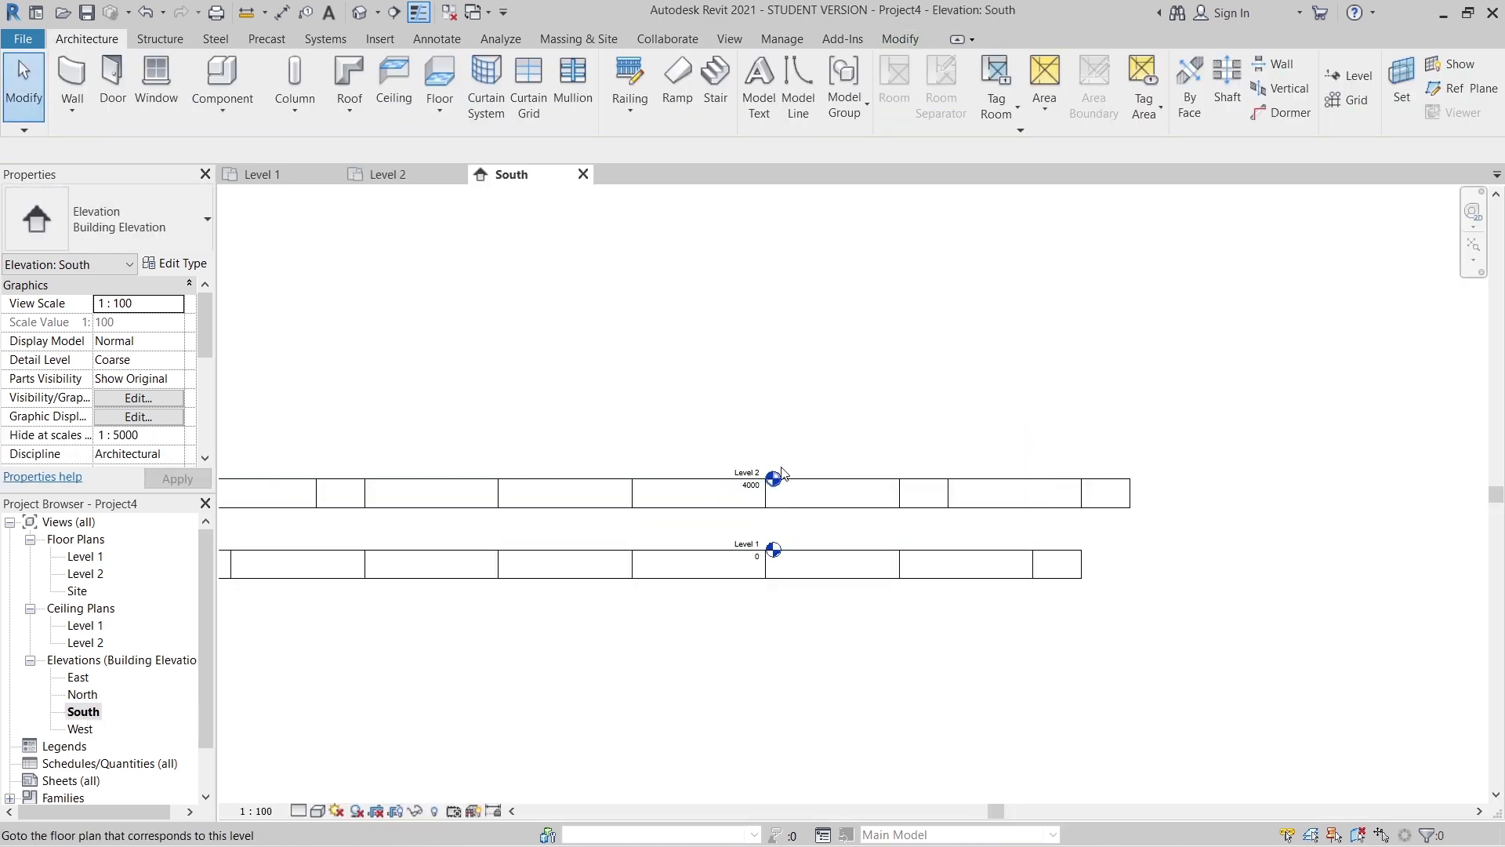
pyautogui.scroll(2, 777, 469)
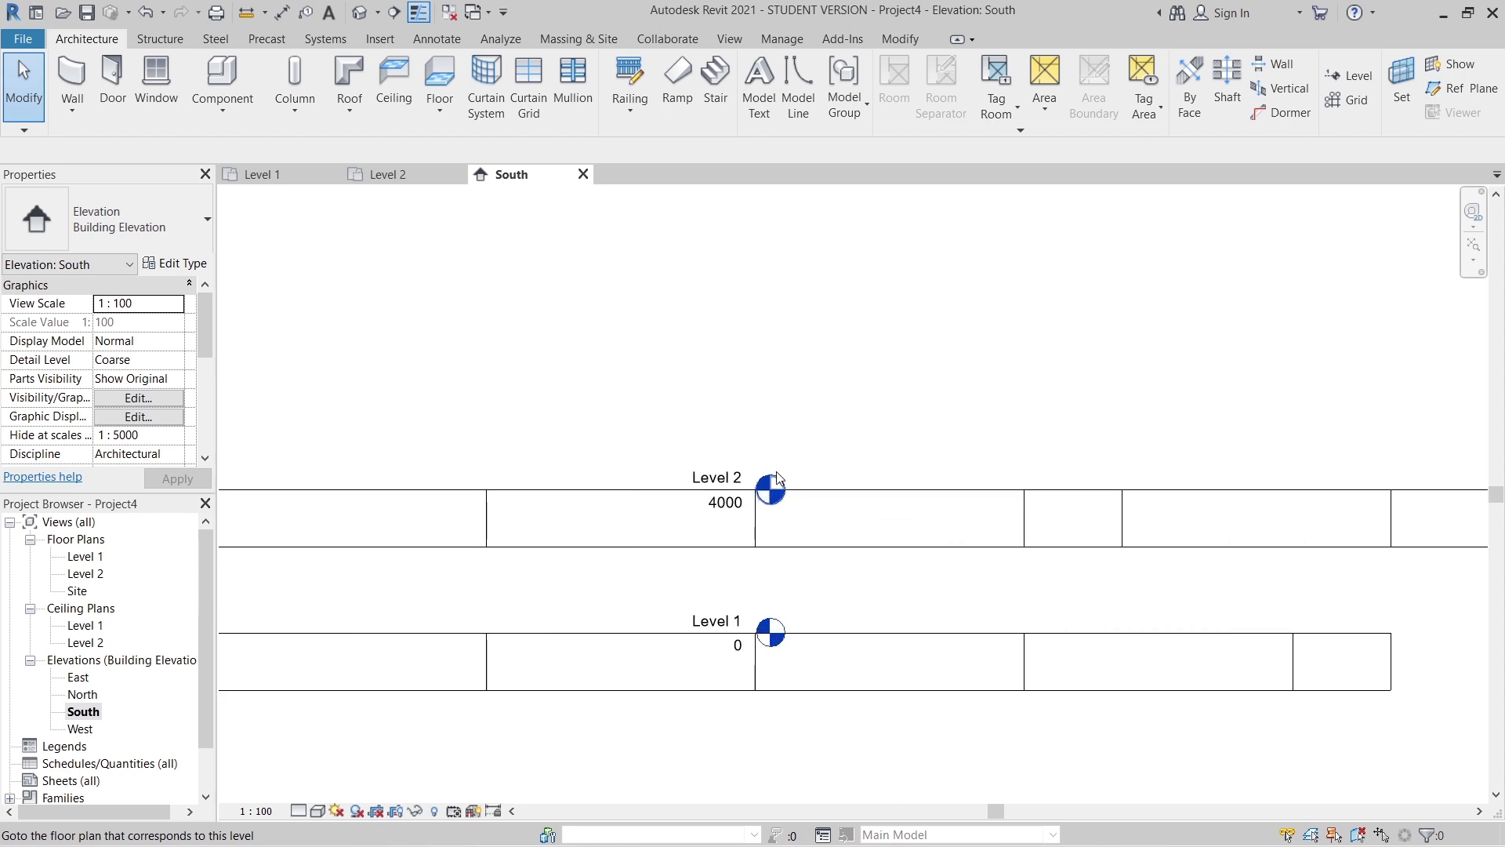
# - Extend the head end of the level lines eastward past the east edge of the slabs
pyautogui.click(767, 493)
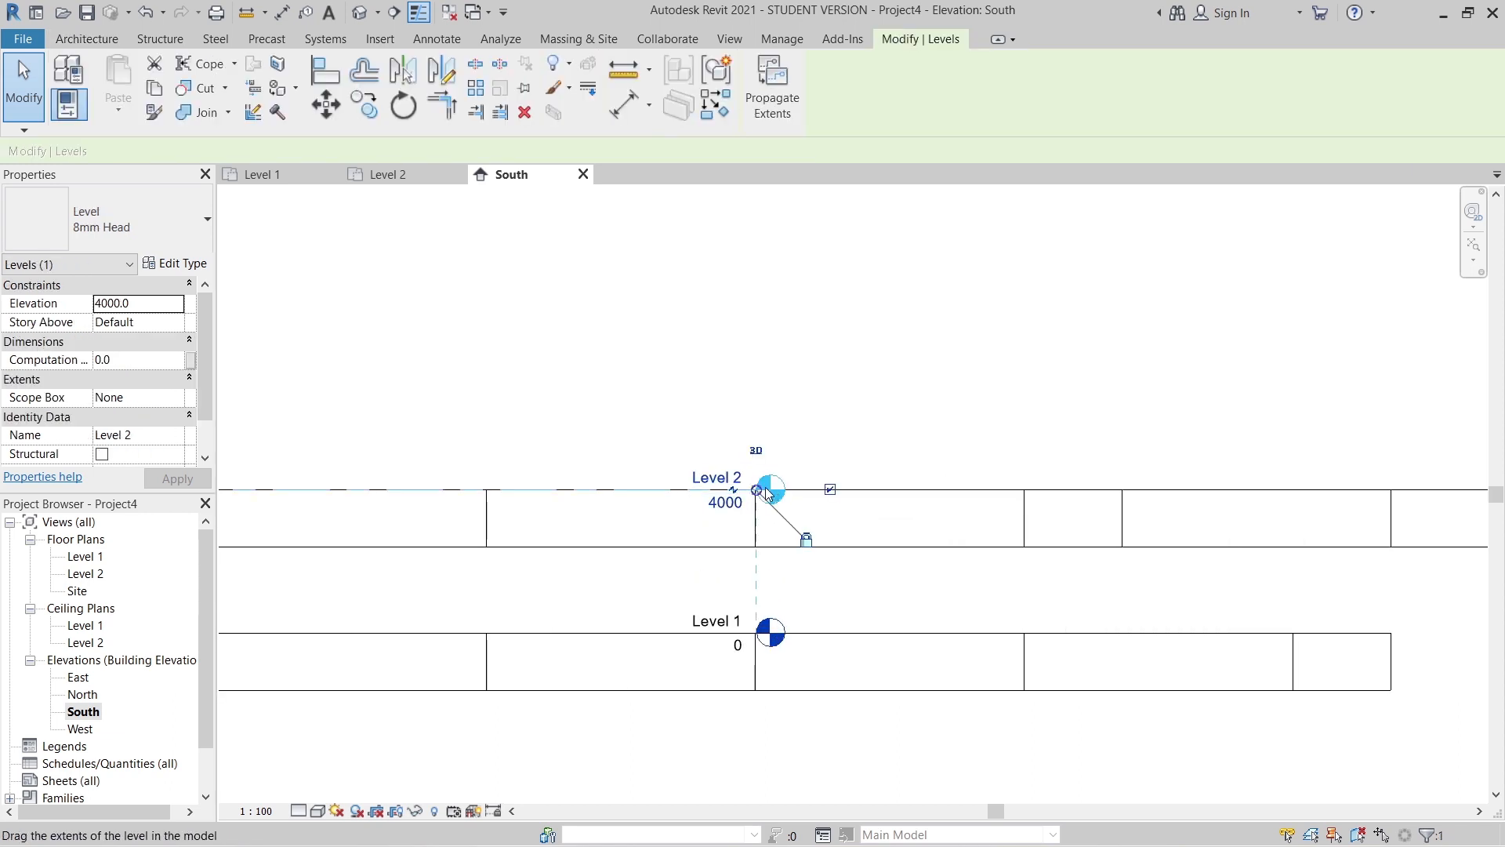
pyautogui.moveTo(758, 493); pyautogui.dragTo(1340, 490)
pyautogui.scroll(-1, 1200, 470)
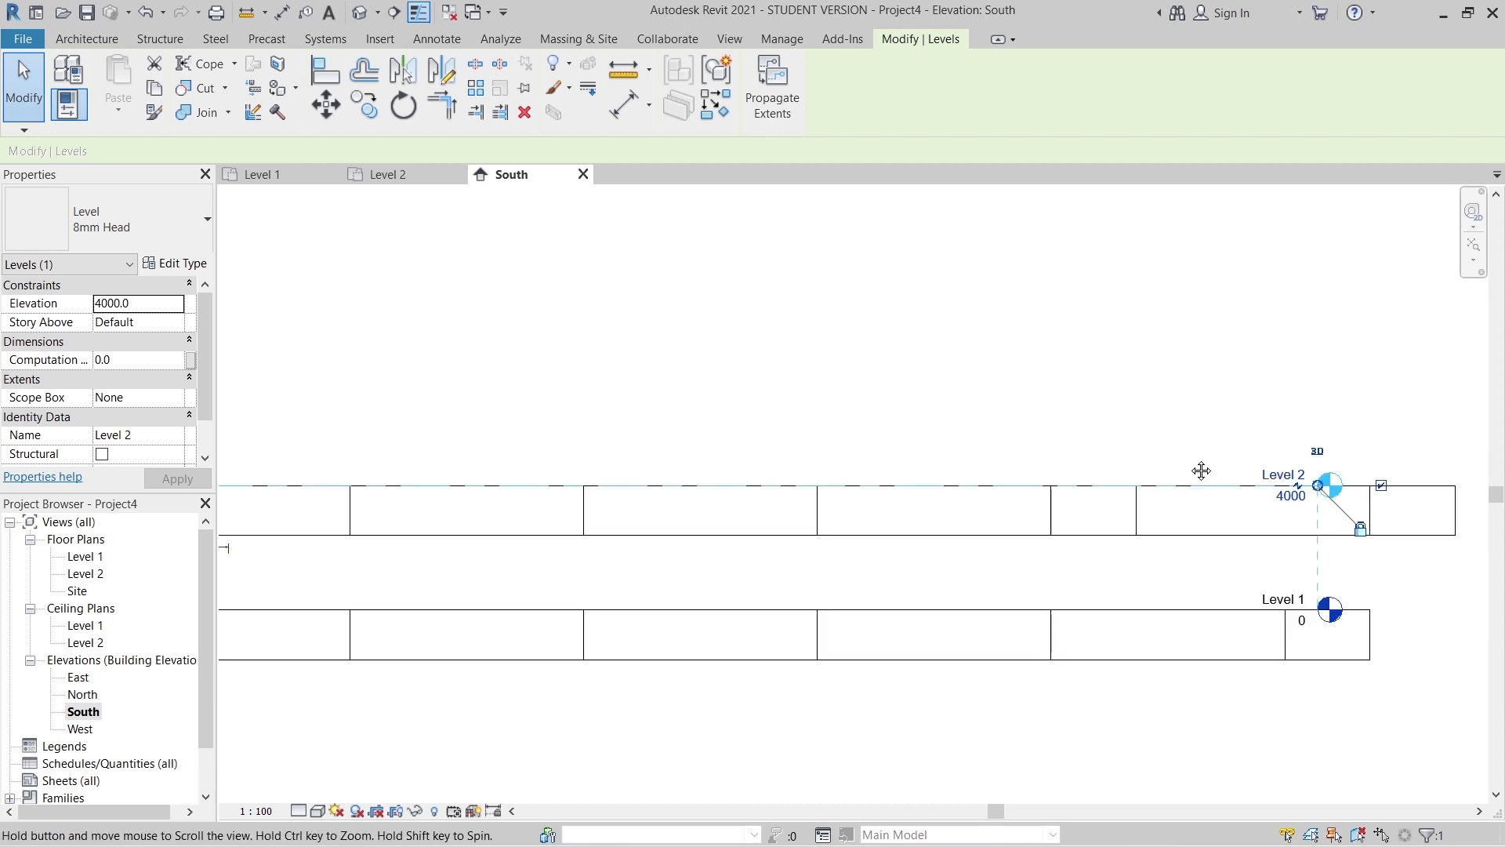
pyautogui.moveTo(1199, 470); pyautogui.dragTo(889, 470, button='middle')
pyautogui.scroll(1, 913, 470)
pyautogui.moveTo(930, 491); pyautogui.dragTo(1190, 491)
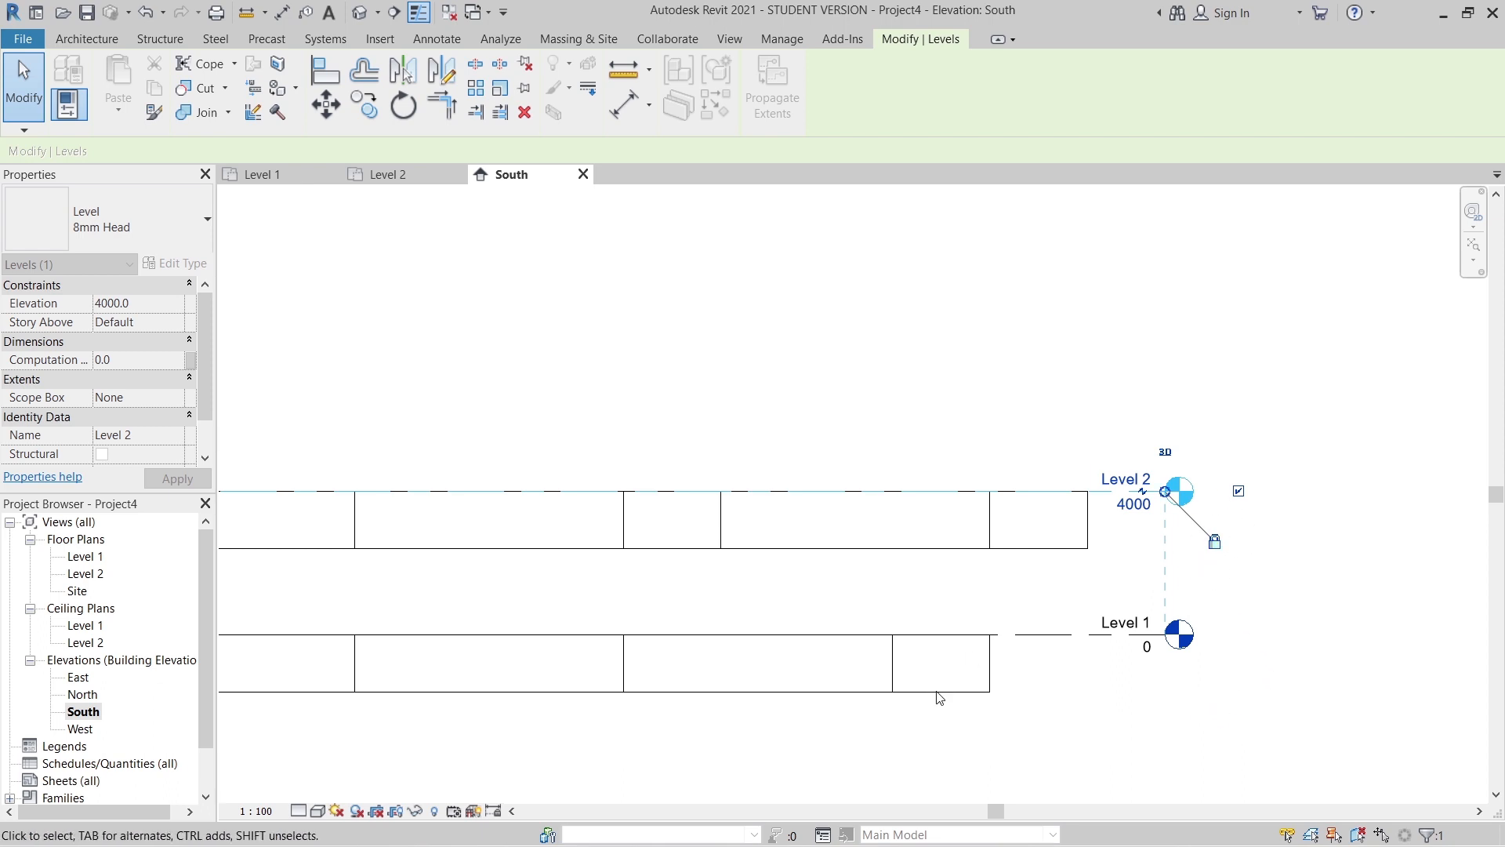
# - Extend the other end of the level lines westward past the west edge of the slabs
pyautogui.scroll(-2, 937, 693)
pyautogui.moveTo(929, 692); pyautogui.dragTo(1363, 704, button='middle')
pyautogui.moveTo(457, 588); pyautogui.dragTo(279, 588)
pyautogui.moveTo(494, 526); pyautogui.dragTo(537, 568, button='middle')
pyautogui.scroll(-1, 537, 569)
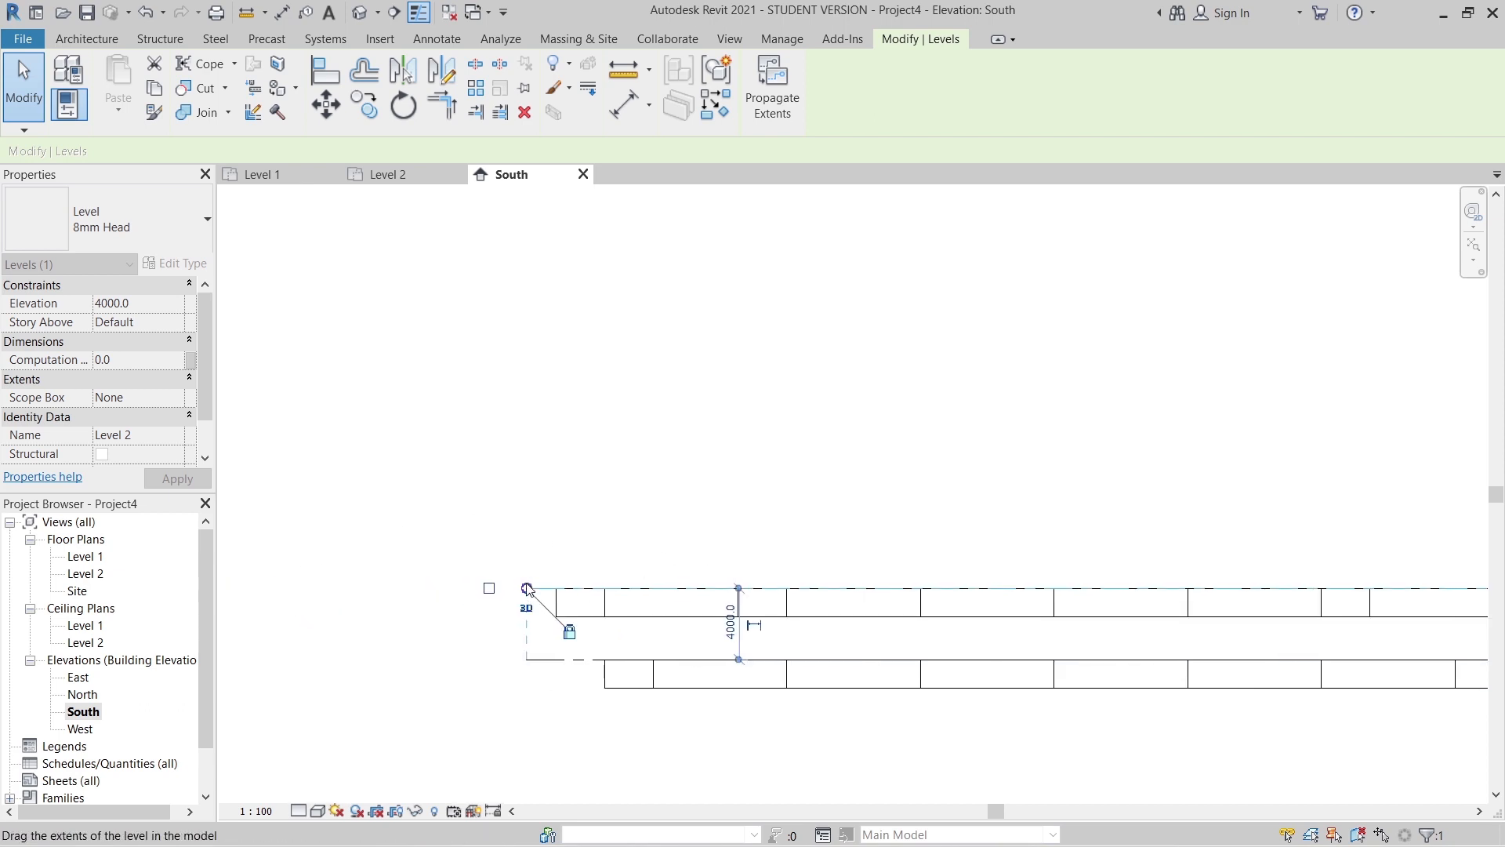
pyautogui.moveTo(526, 588); pyautogui.dragTo(422, 587)
pyautogui.click(628, 487)
pyautogui.scroll(-2, 734, 474)
pyautogui.moveTo(734, 474); pyautogui.dragTo(622, 490, button='middle')
pyautogui.moveTo(463, 676); pyautogui.dragTo(514, 677, button='middle')
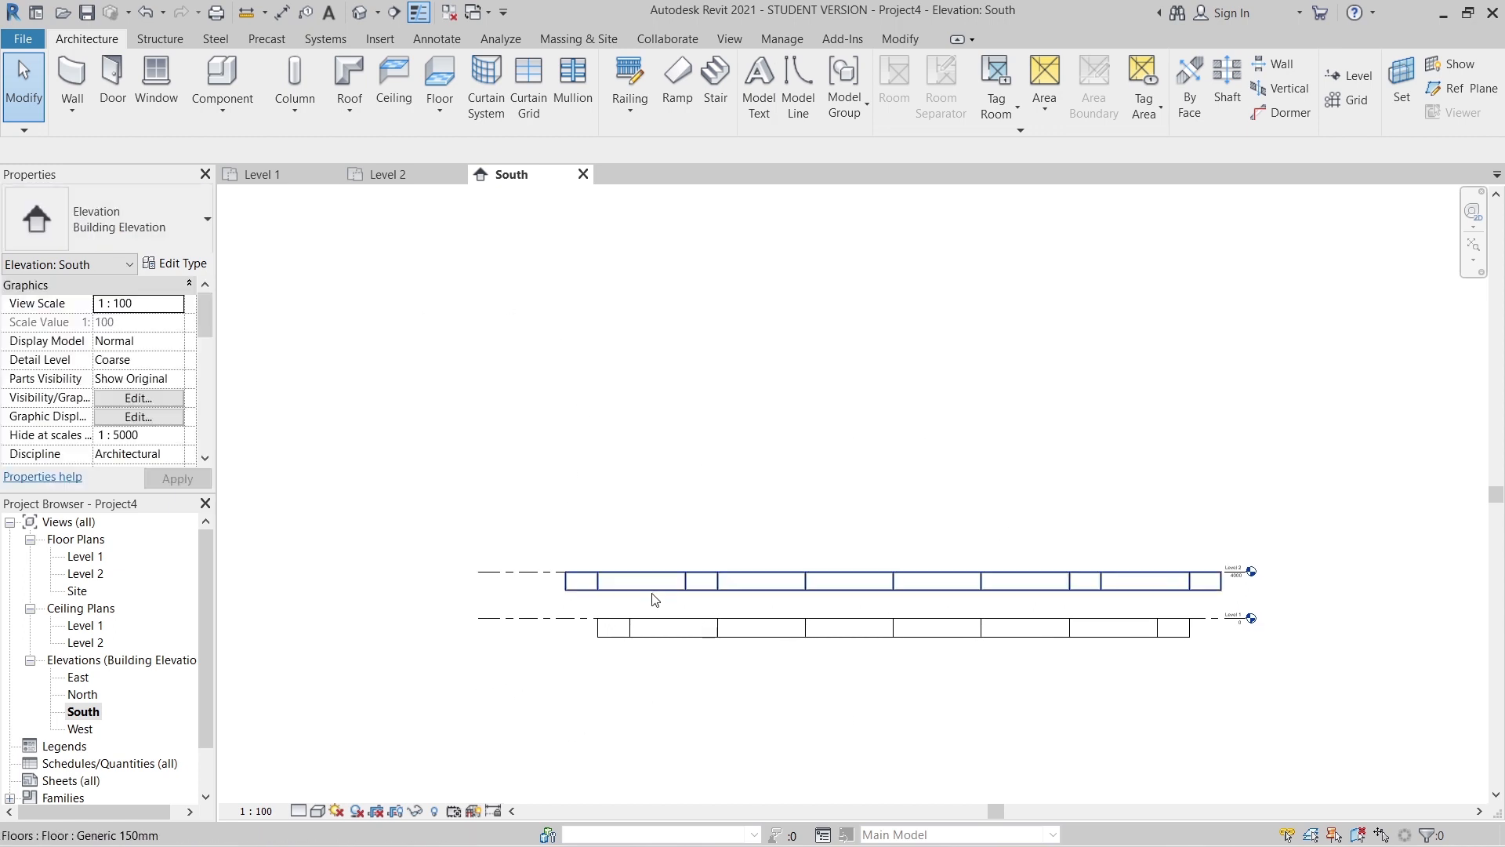
# - Array the Level 2 line vertically, placing the second member 4000 mm above it
pyautogui.click(533, 571)
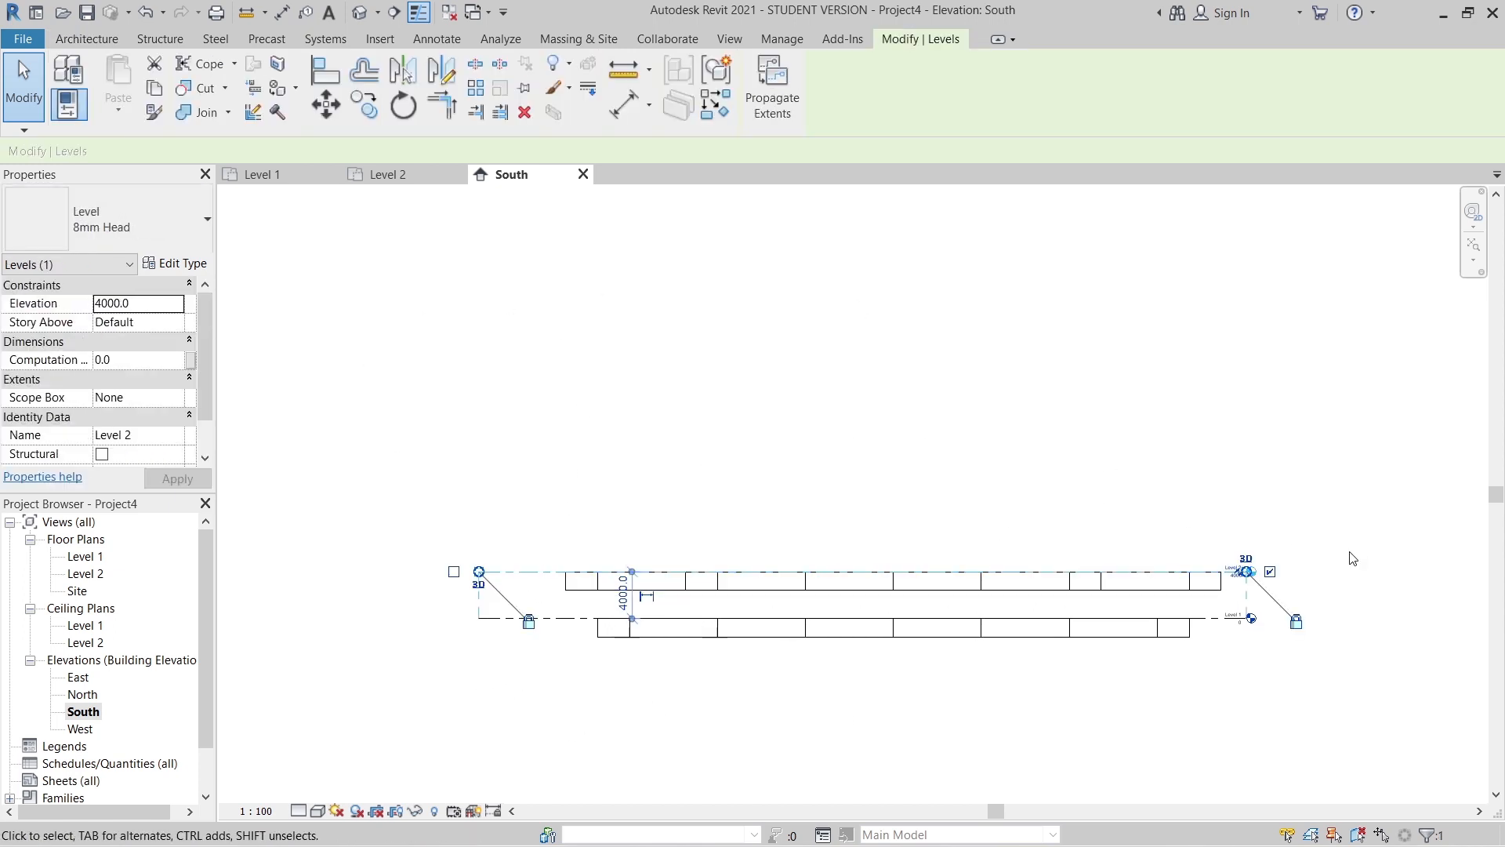
pyautogui.scroll(2, 1349, 554)
pyautogui.moveTo(1286, 638); pyautogui.dragTo(1460, 537, button='middle')
pyautogui.scroll(-1, 1460, 537)
pyautogui.press('a')
pyautogui.press('r')
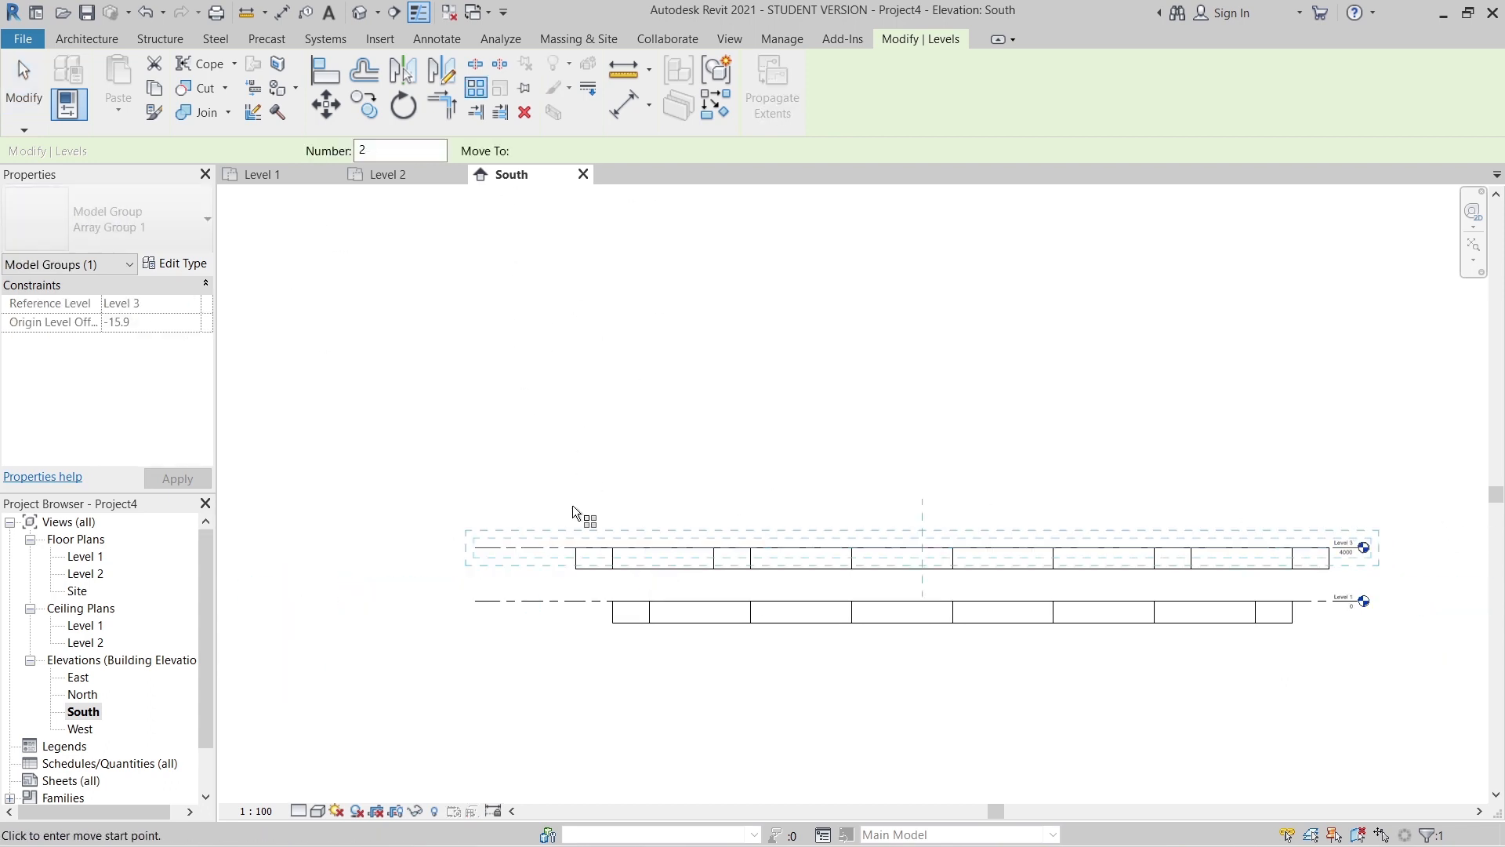
pyautogui.click(533, 547)
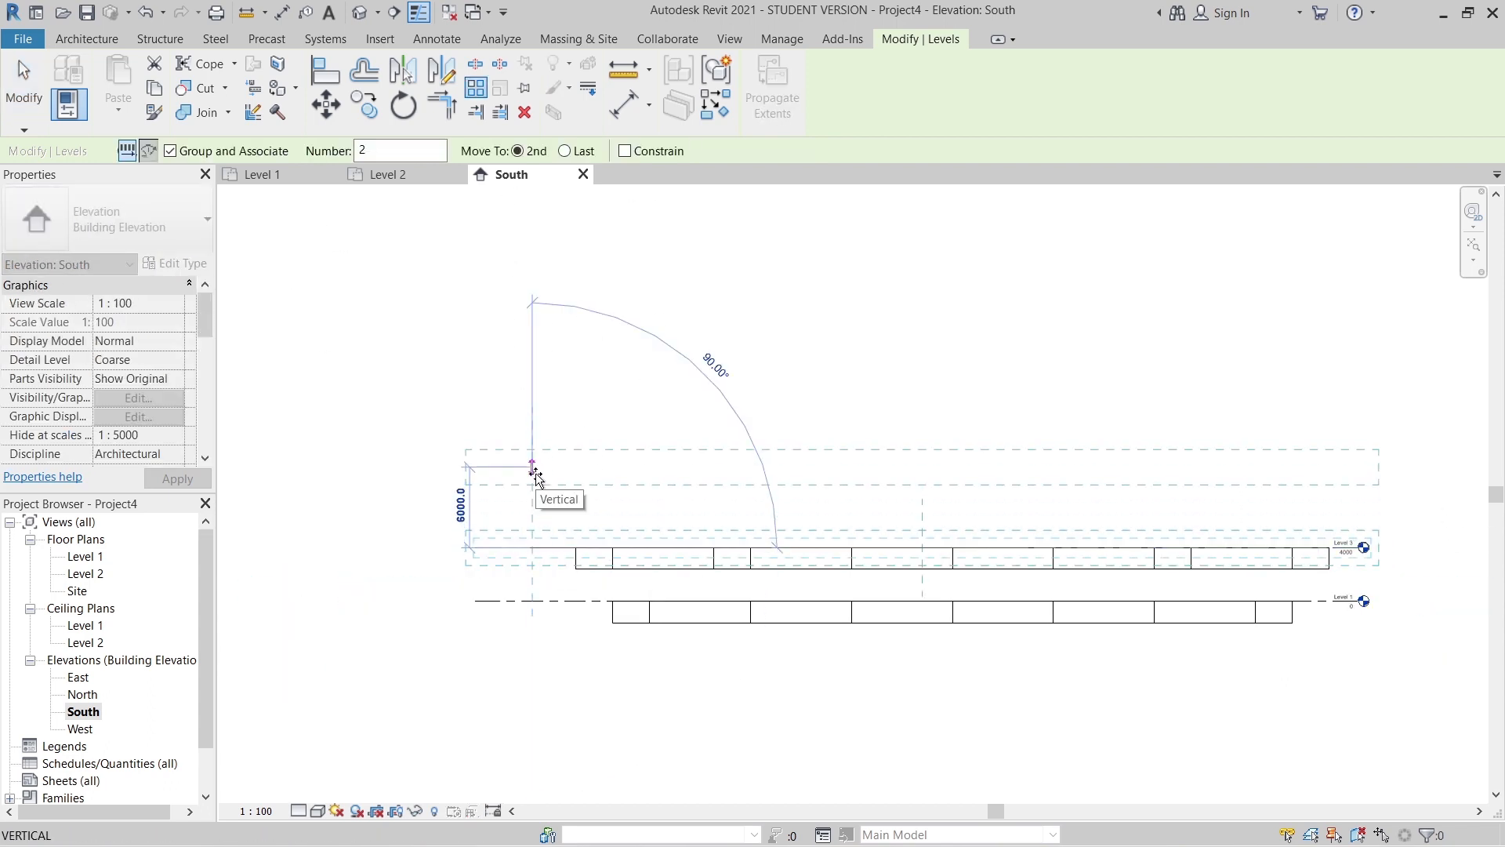
pyautogui.click(531, 497)
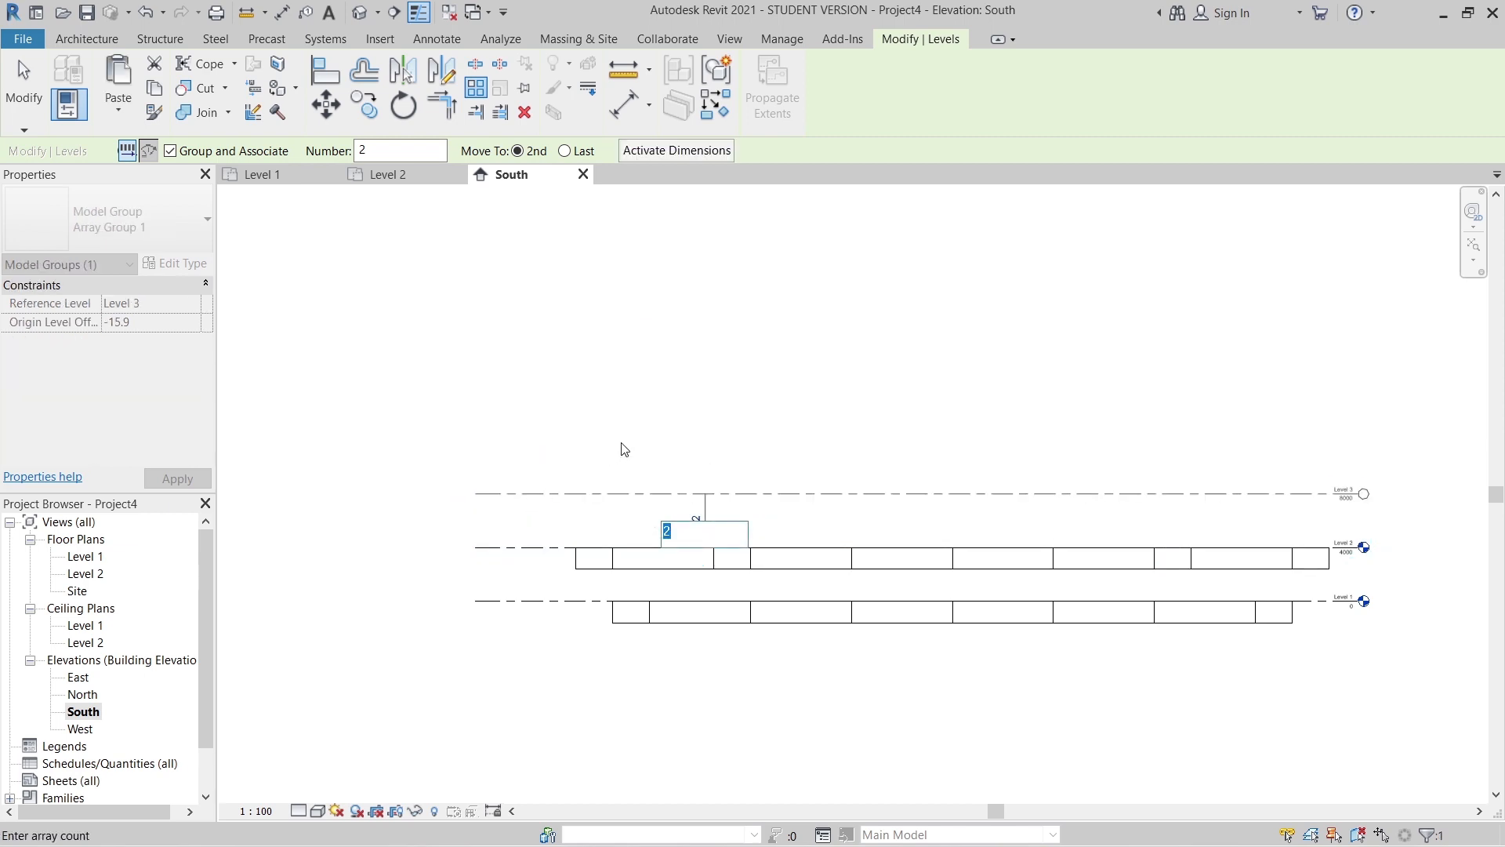
# - Set the level array's count to 27 and check the topmost level heads
pyautogui.scroll(-2, 672, 429)
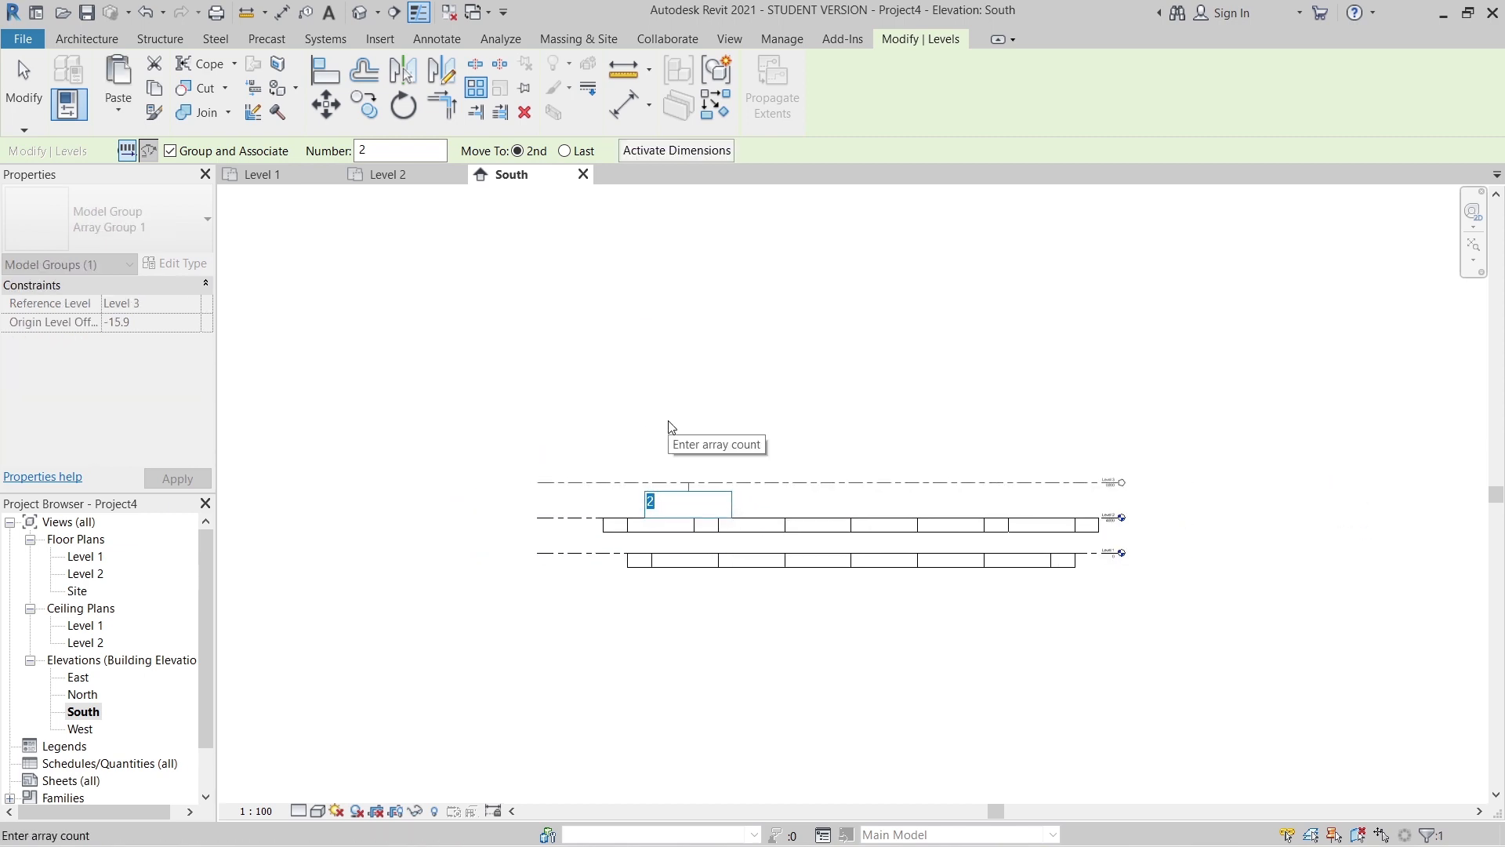
pyautogui.write('27')
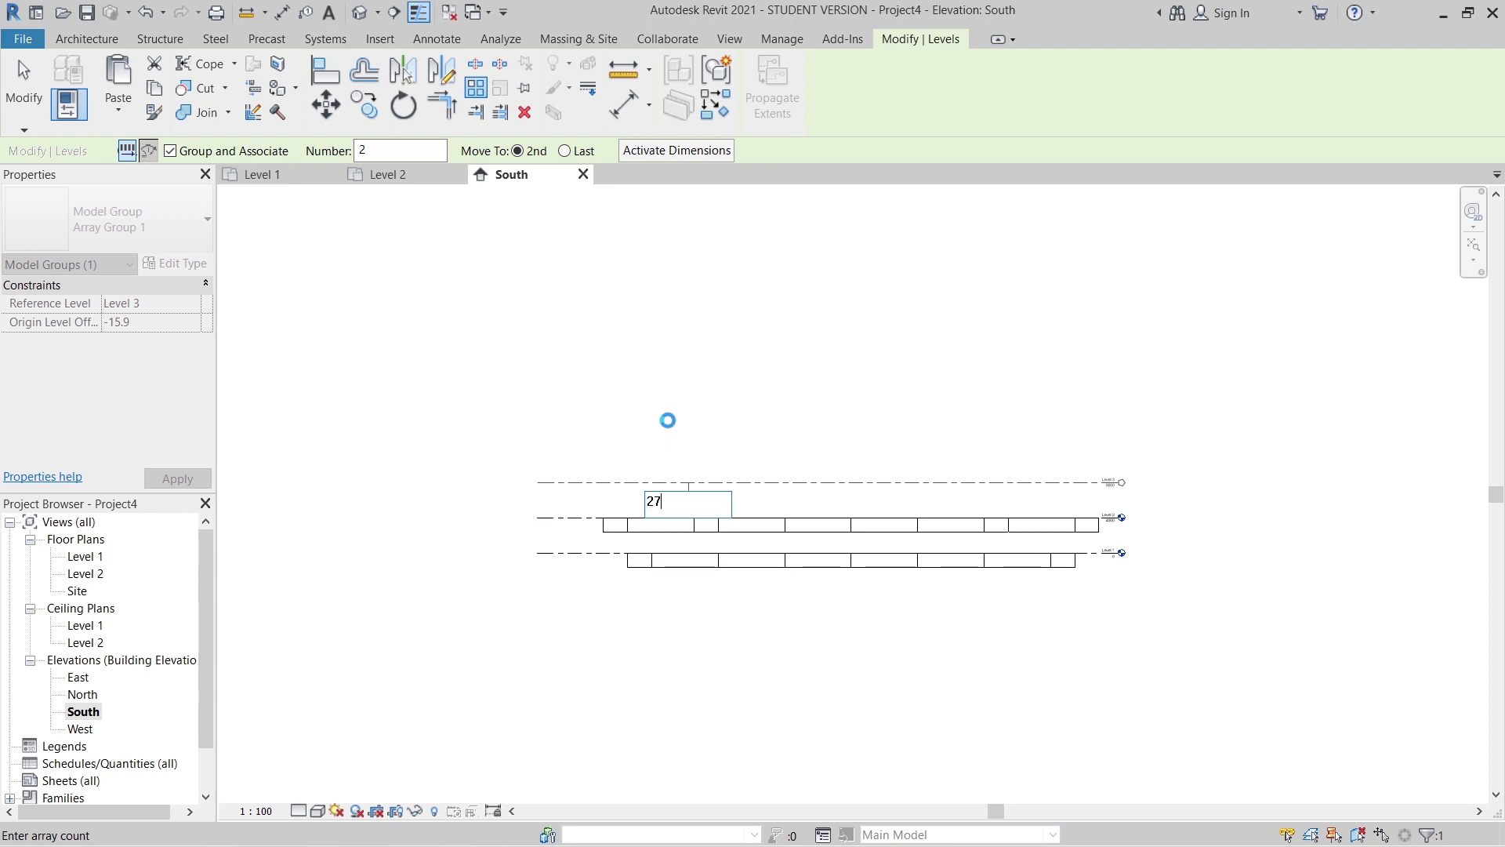
pyautogui.press('Return')
pyautogui.scroll(-4, 840, 346)
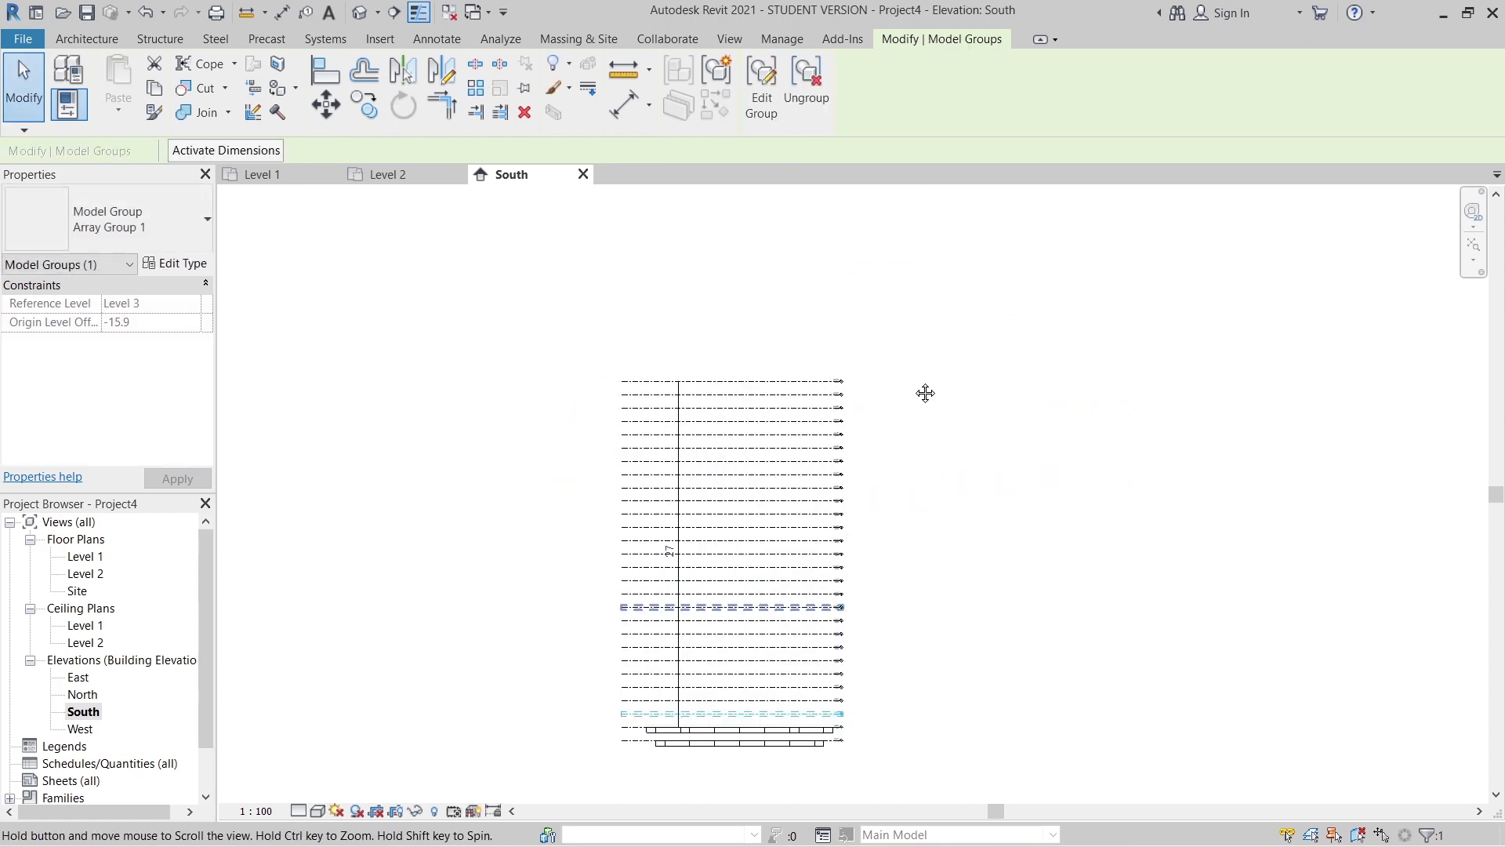
pyautogui.scroll(10, 853, 399)
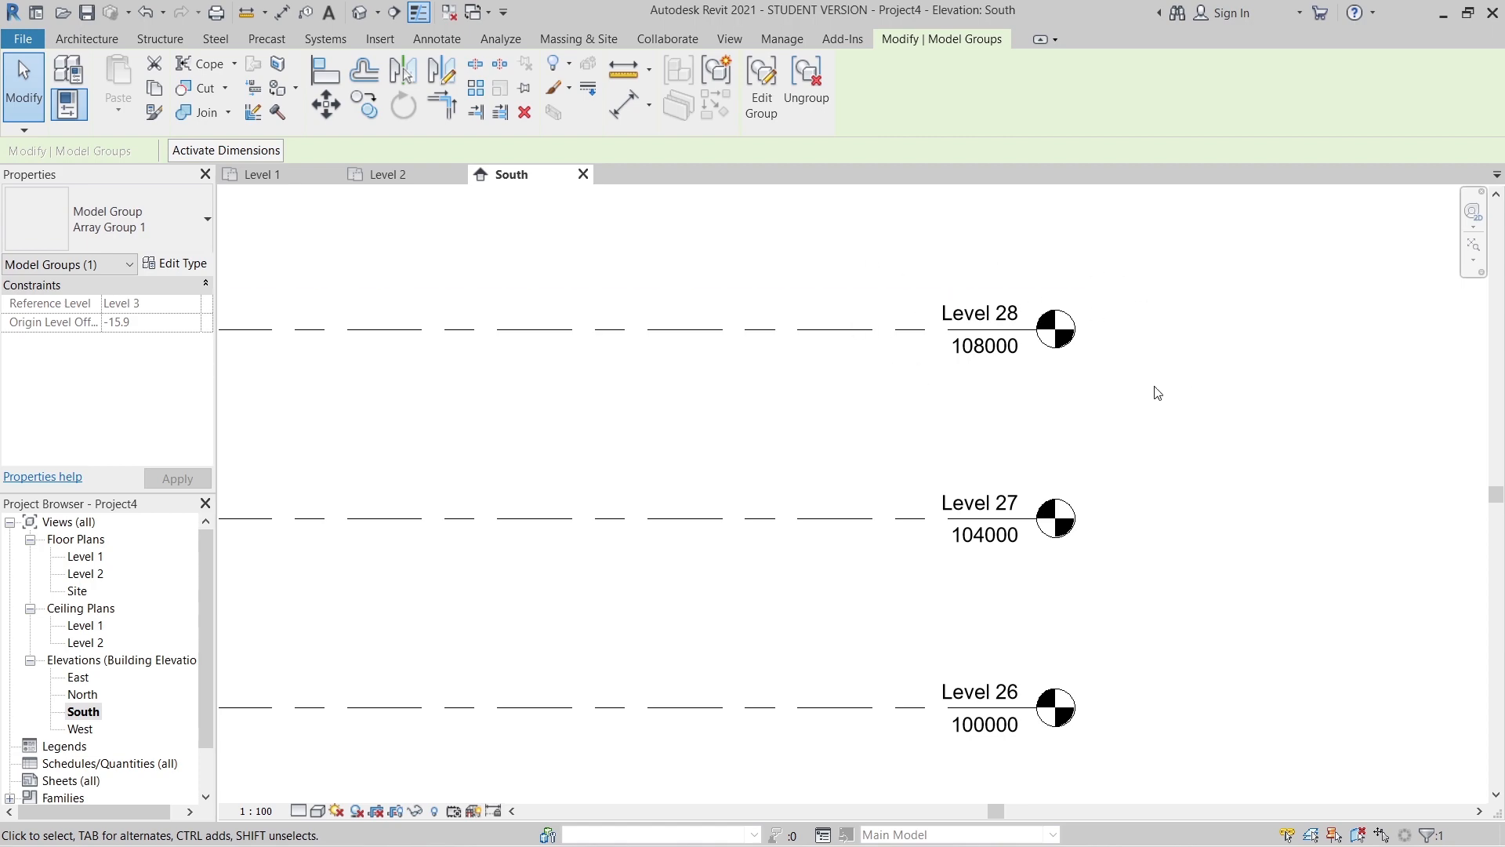
pyautogui.scroll(-6, 1038, 450)
pyautogui.click(1154, 559)
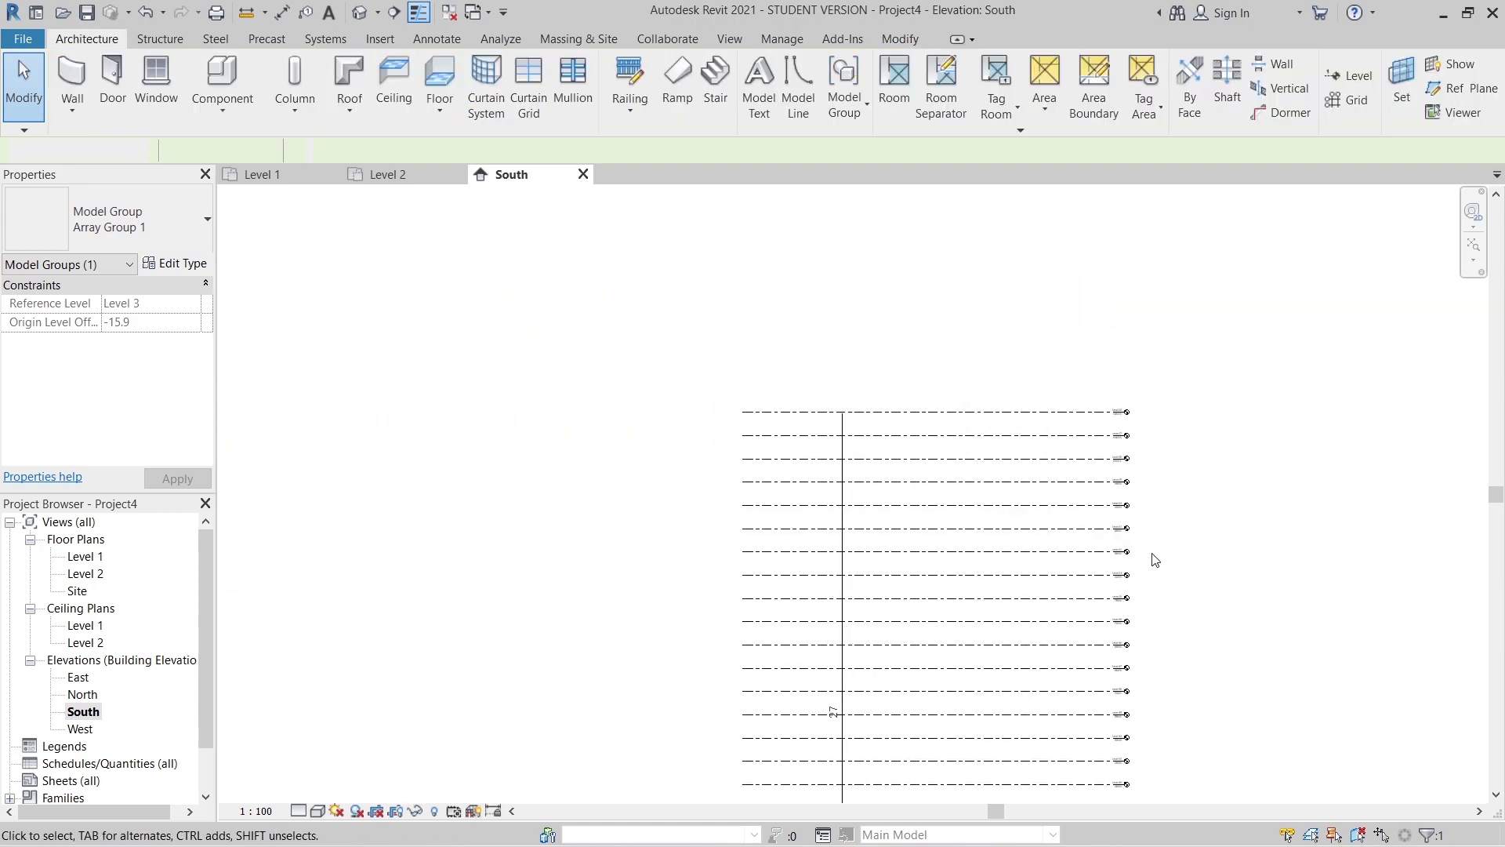
pyautogui.scroll(-5, 1045, 504)
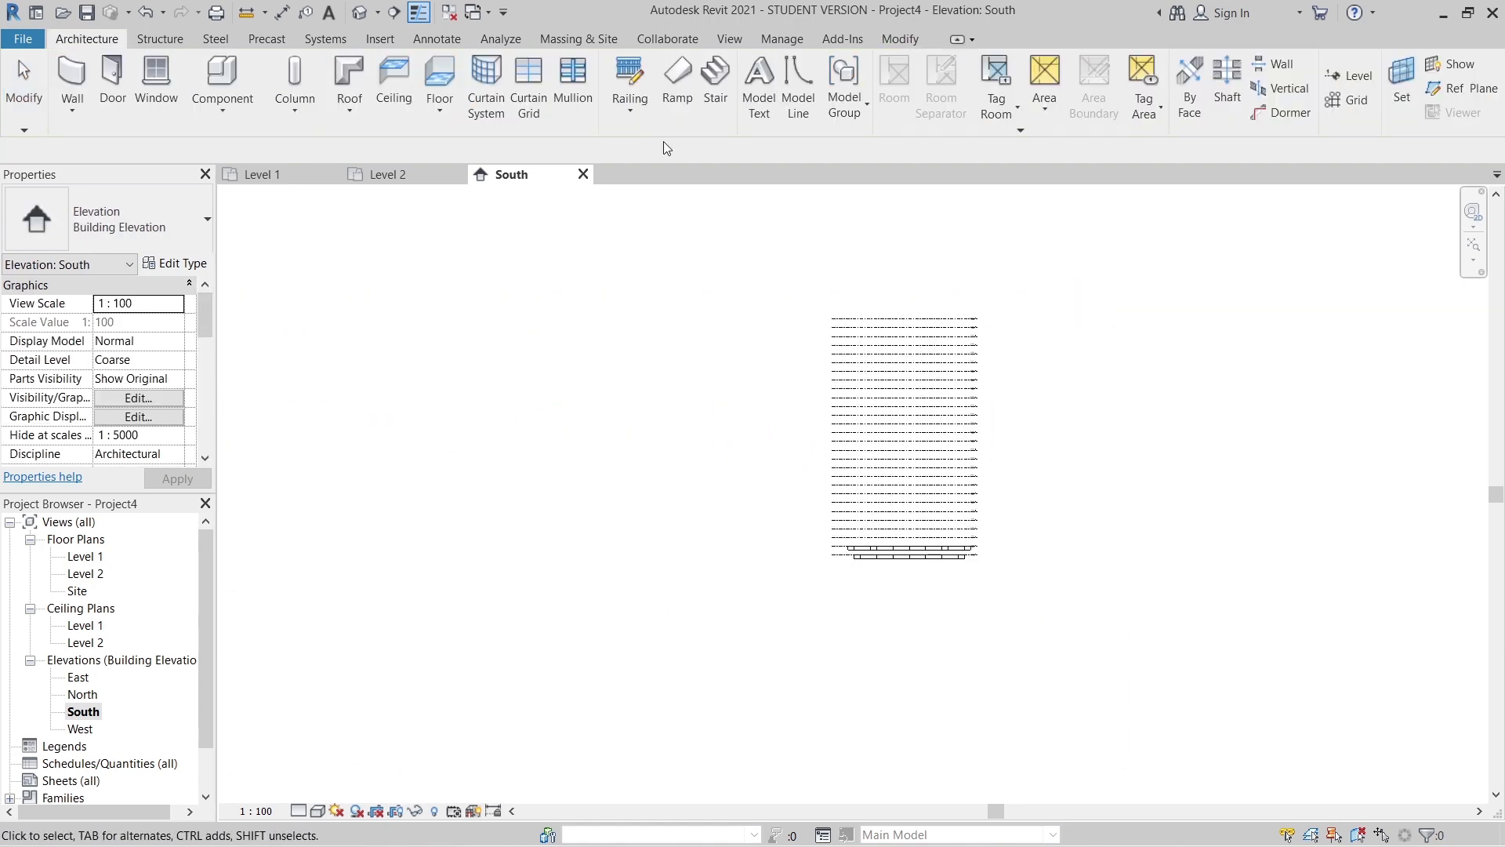
pyautogui.scroll(3, 486, 219)
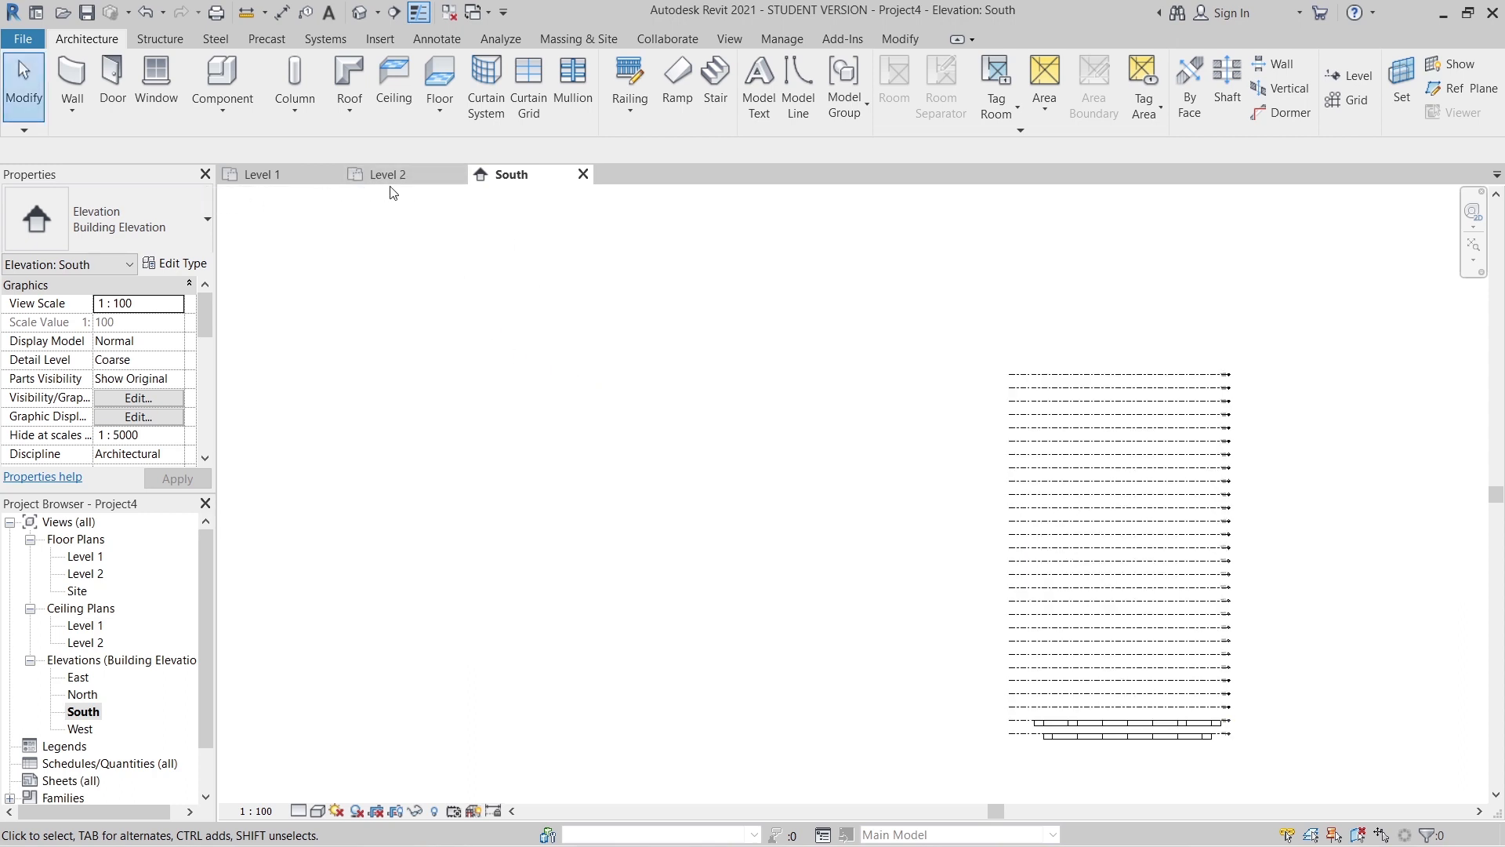
# - In the Level 1 floor plan, start a Generic - 200mm wall by picking lines, with an offset of 3000 mm
pyautogui.click(280, 178)
pyautogui.scroll(2, 651, 521)
pyautogui.moveTo(667, 535); pyautogui.dragTo(578, 504, button='middle')
pyautogui.click(72, 78)
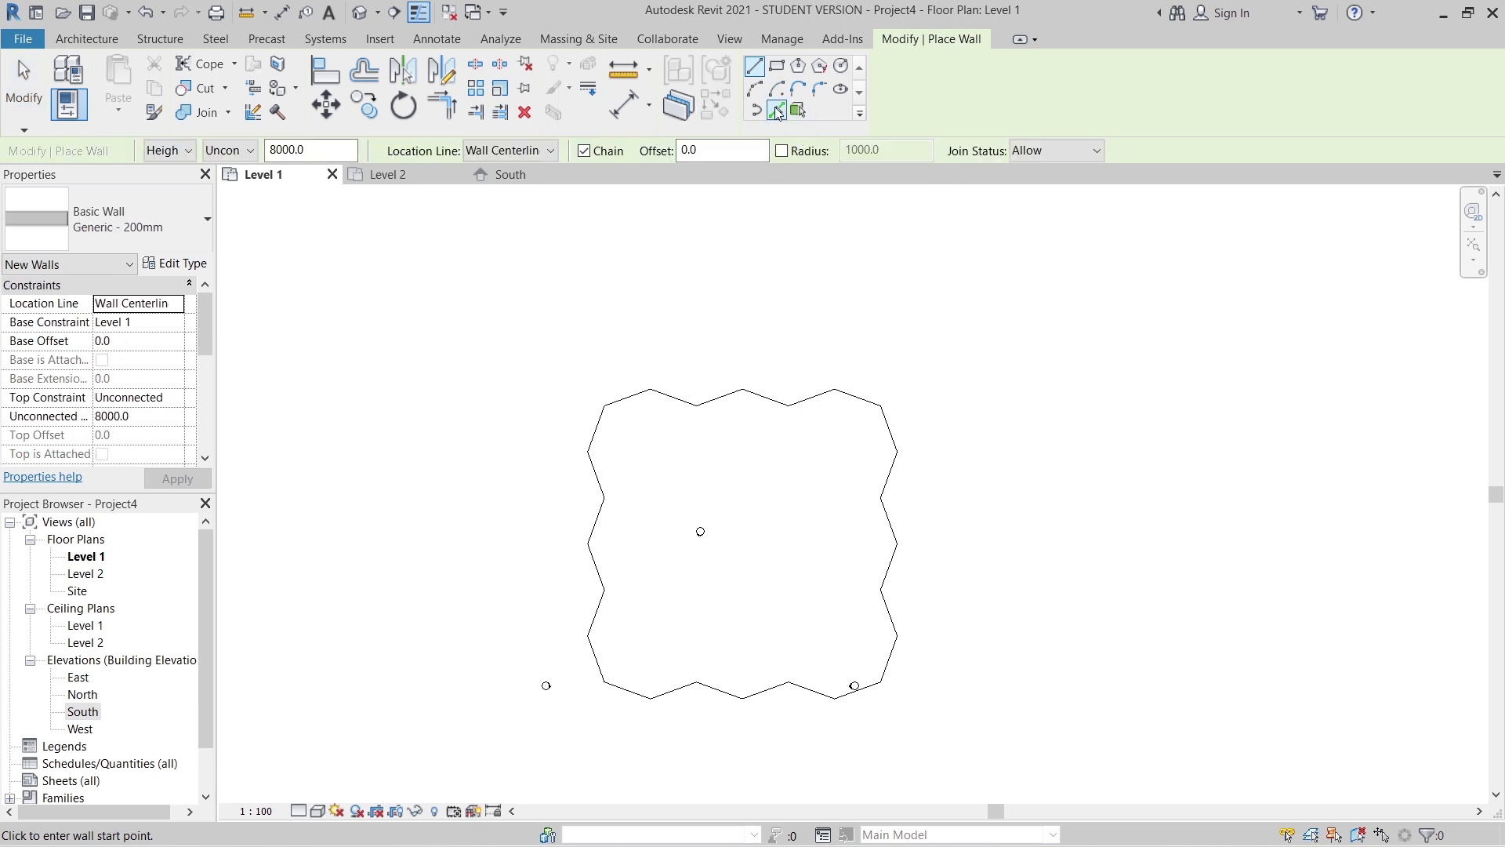
pyautogui.click(777, 111)
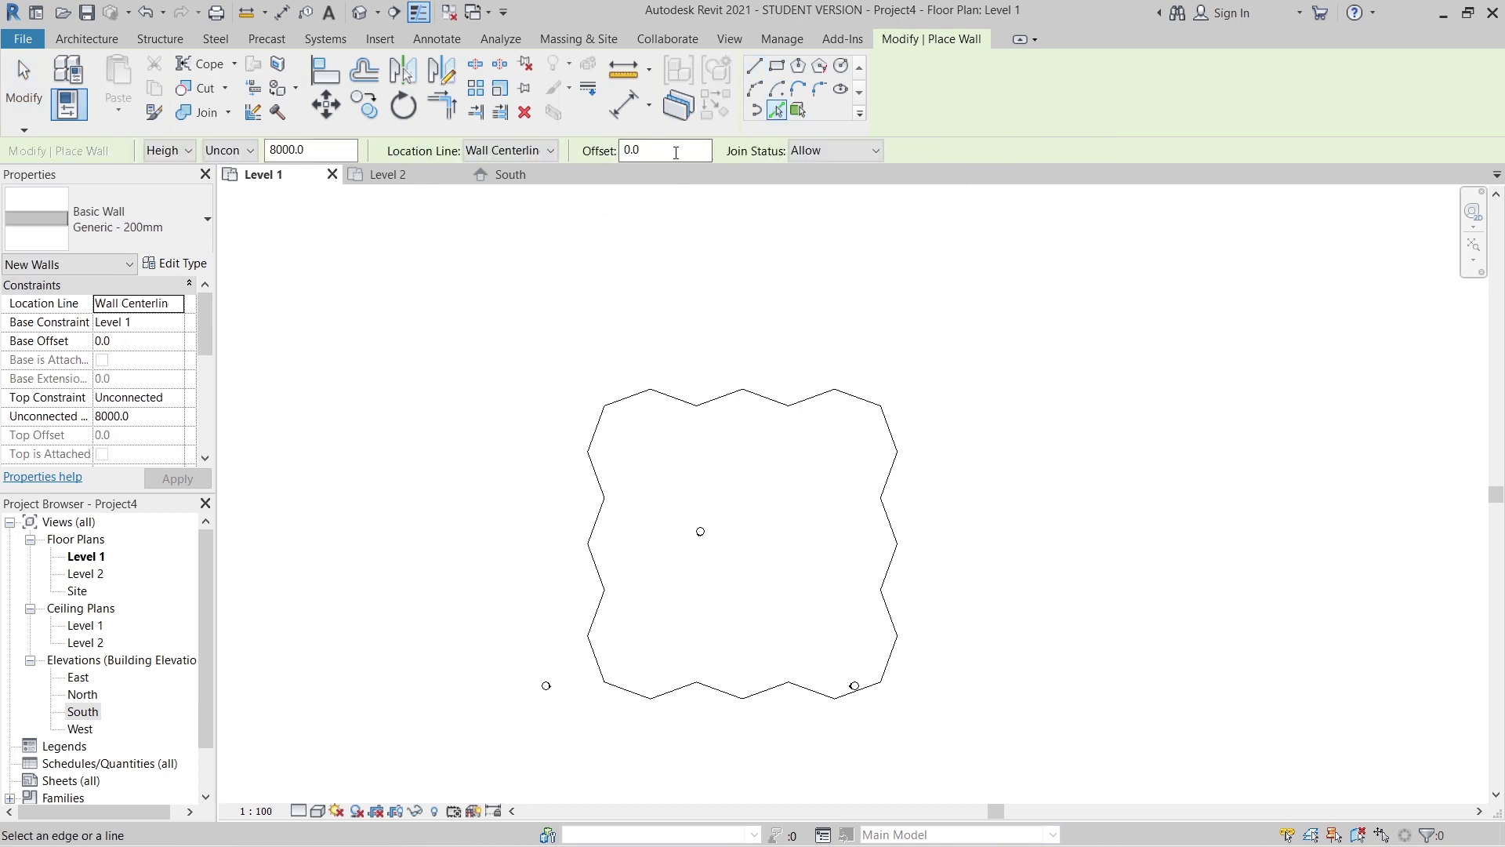
pyautogui.click(676, 152)
# - Set the new walls' height up to Level 2 with a top offset of -1500 mm
pyautogui.click(237, 155)
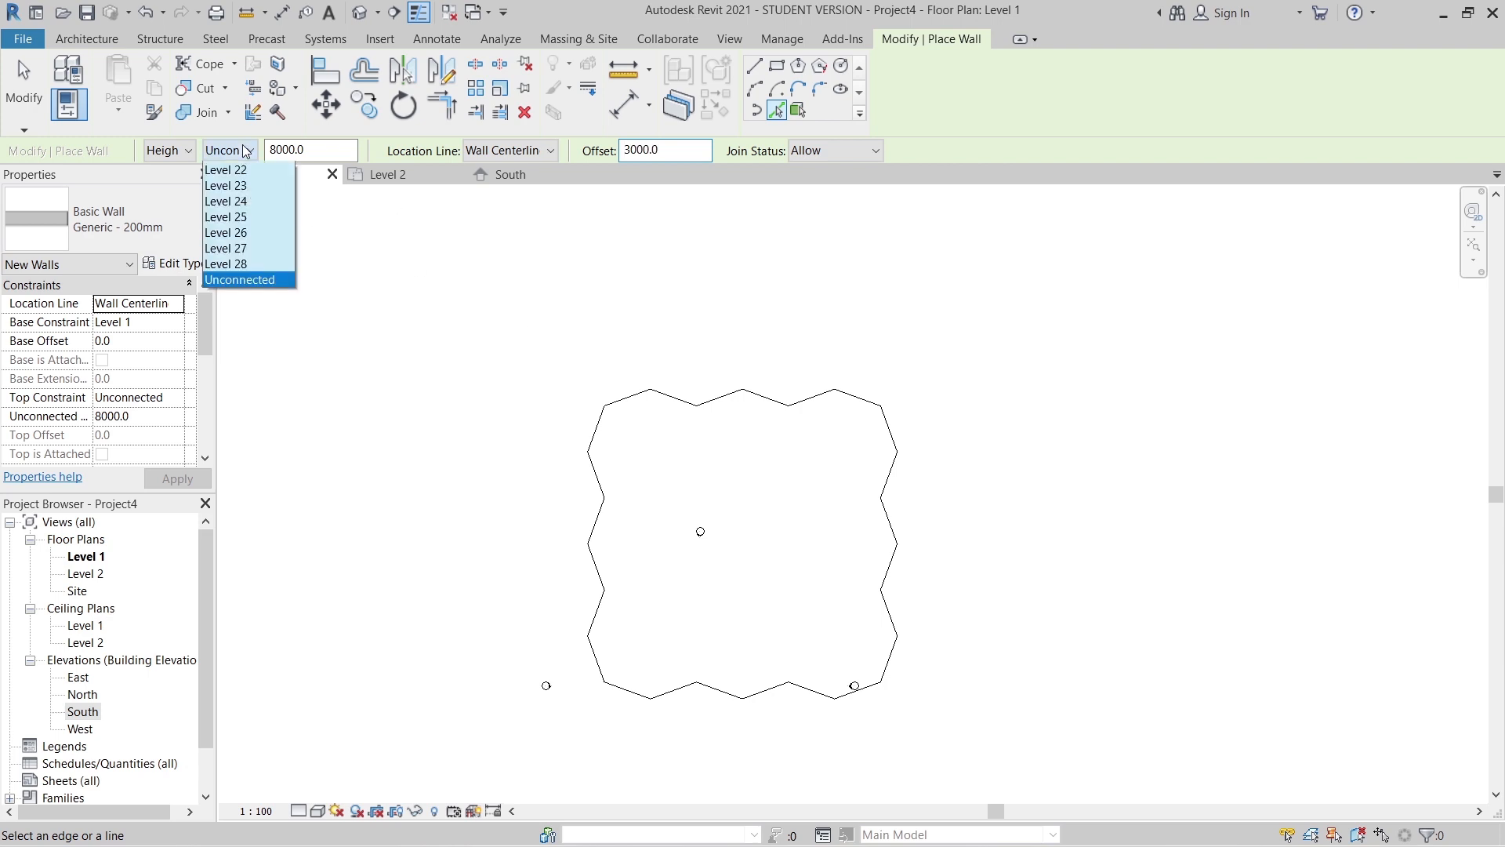
pyautogui.click(249, 188)
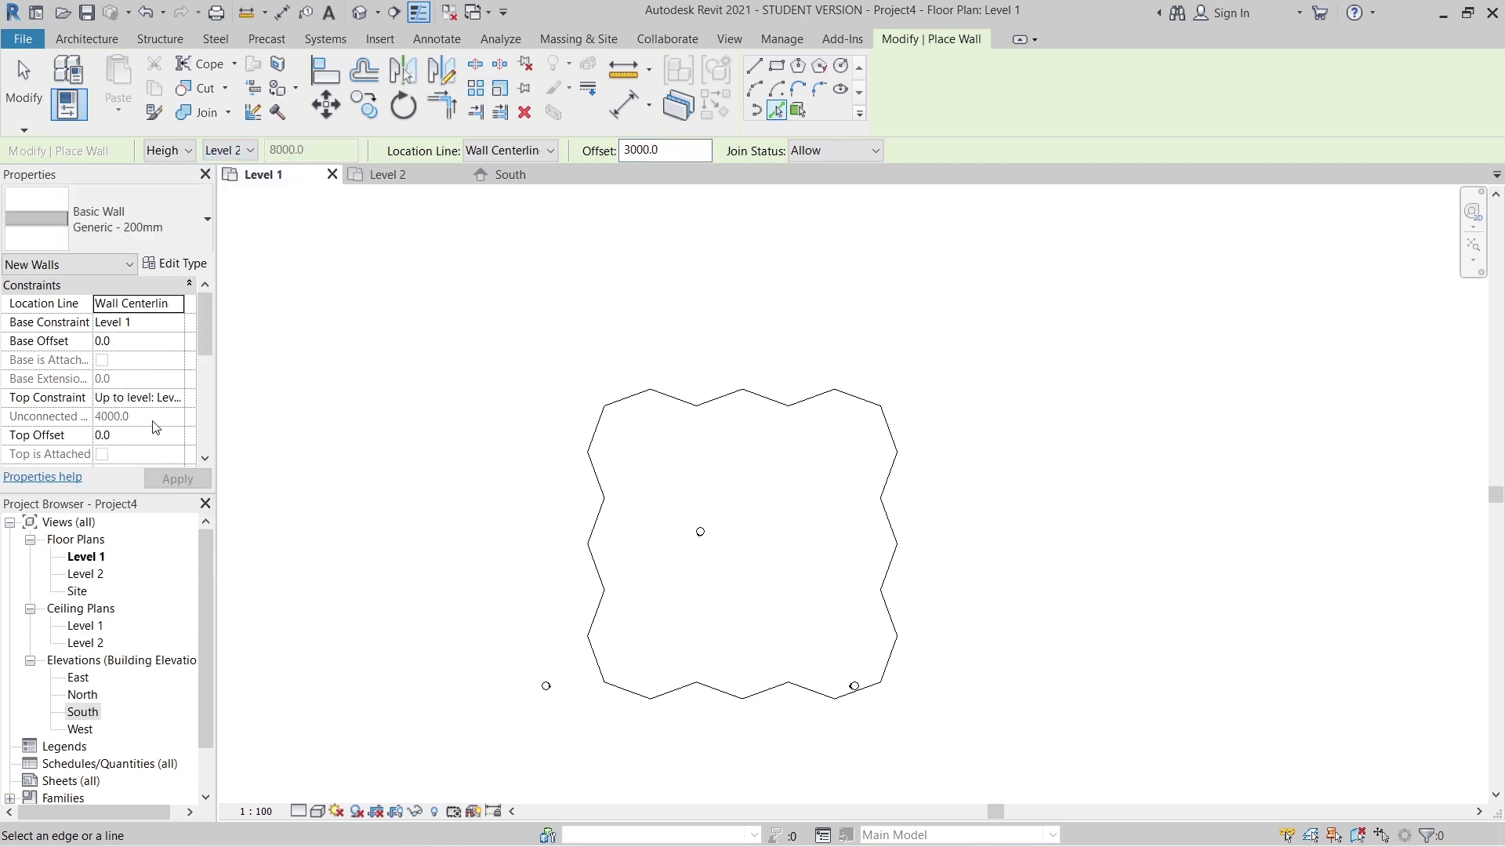
pyautogui.click(130, 436)
pyautogui.write('-1')
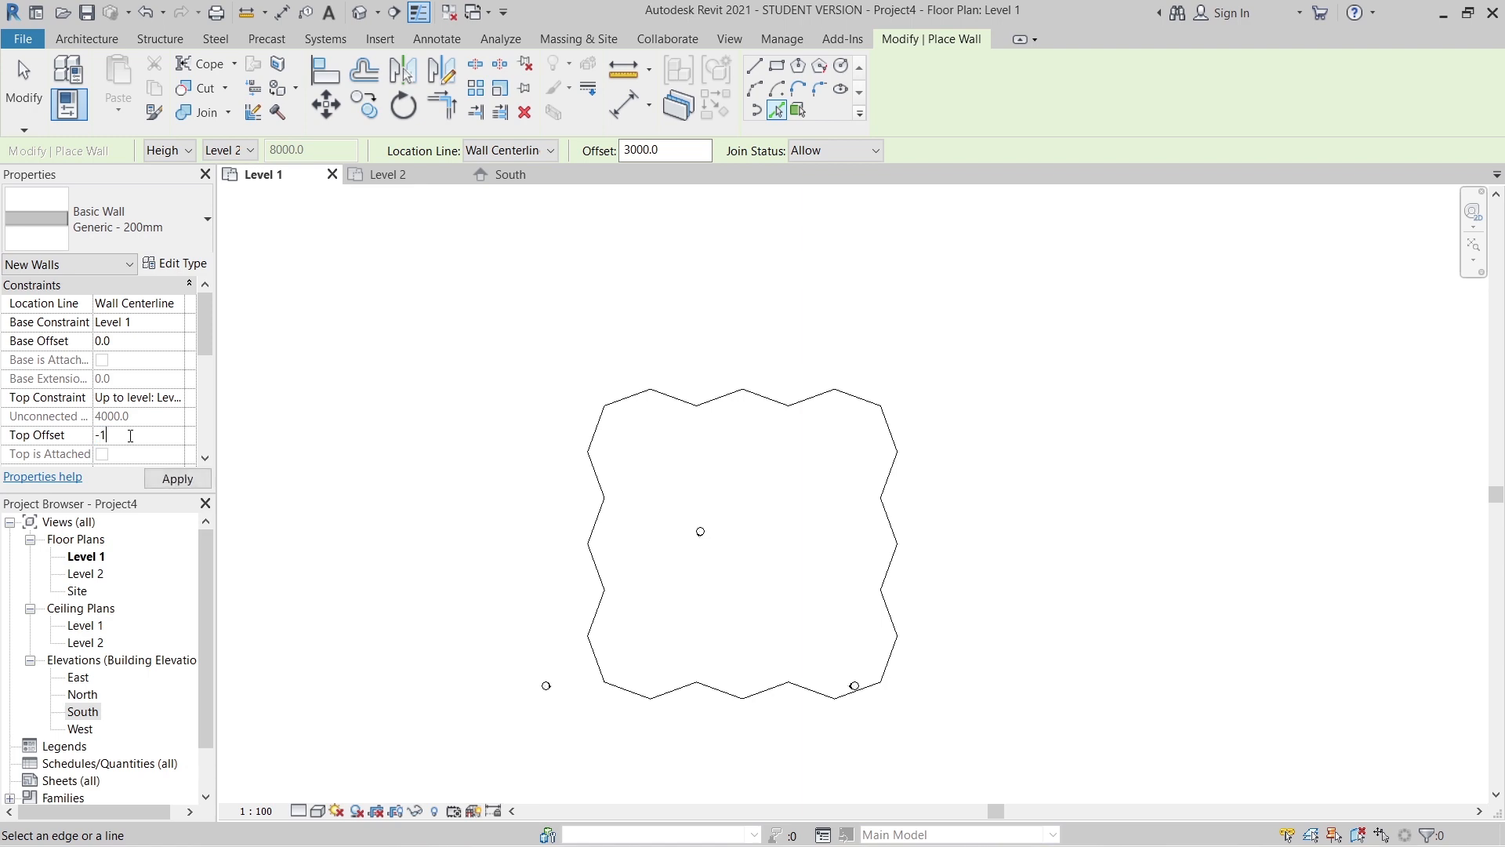
pyautogui.write('500')
pyautogui.press('Return')
# - Place offset walls inside the slab along the northernmost west edge segment and the whole zigzag north side
pyautogui.scroll(3, 531, 343)
pyautogui.moveTo(531, 324); pyautogui.dragTo(459, 171, button='middle')
pyautogui.moveTo(673, 381); pyautogui.dragTo(663, 417, button='middle')
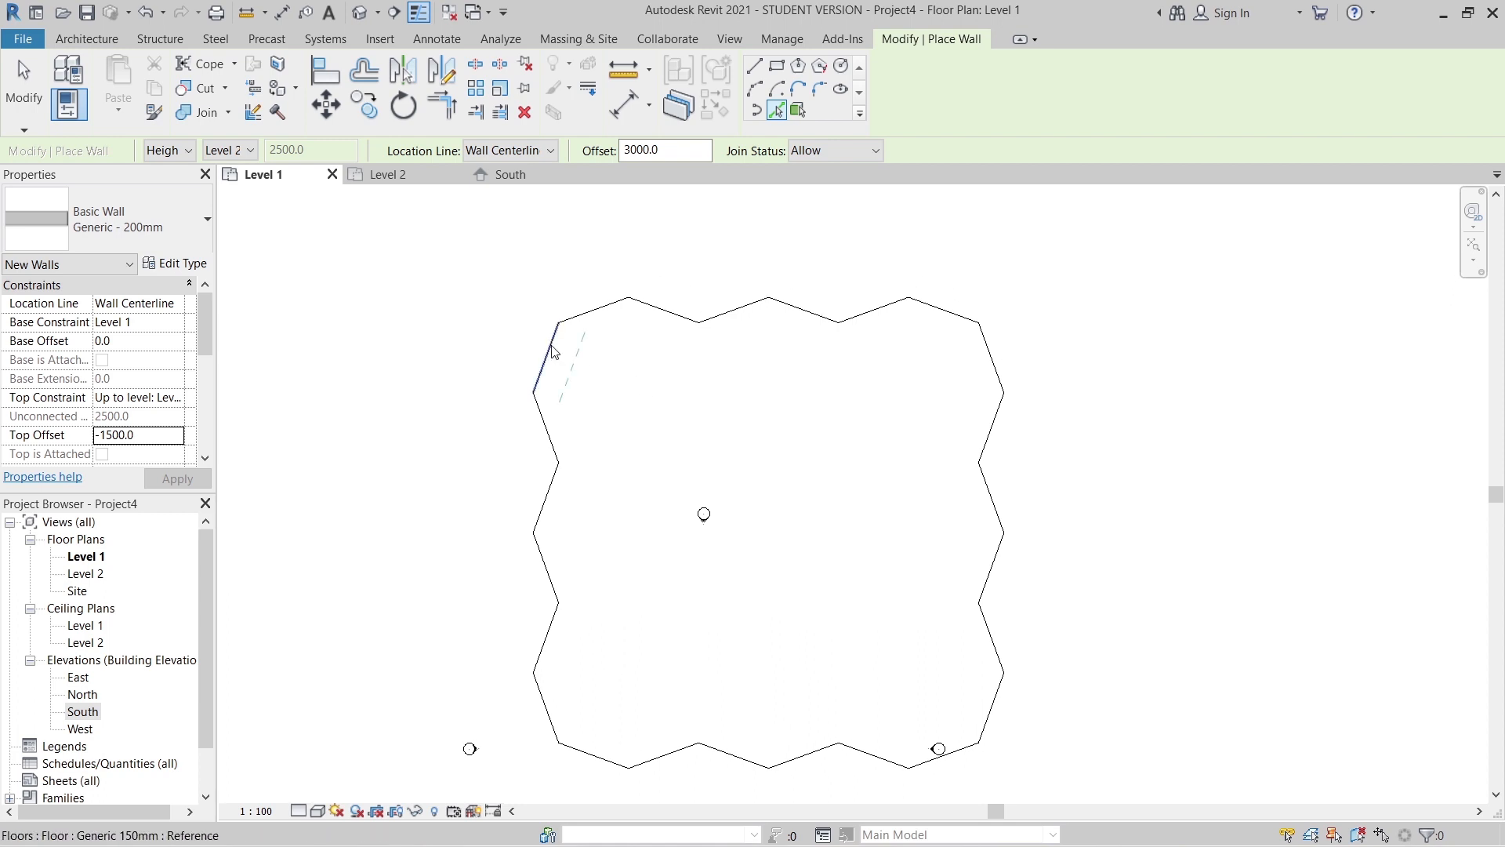
pyautogui.click(554, 352)
pyautogui.click(594, 309)
pyautogui.click(663, 310)
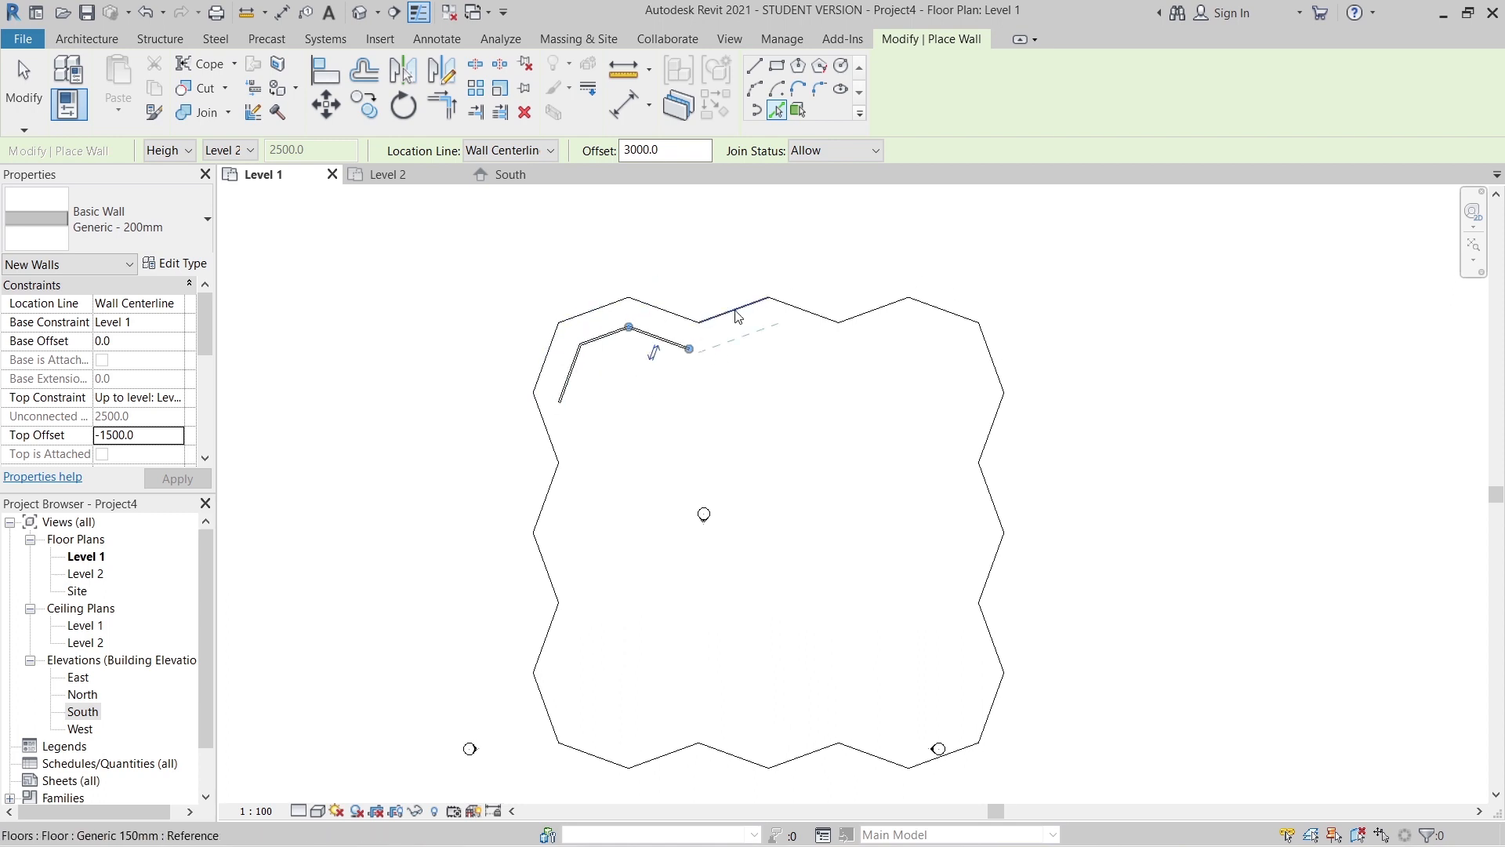
pyautogui.click(736, 310)
pyautogui.click(803, 310)
pyautogui.click(874, 310)
pyautogui.click(945, 310)
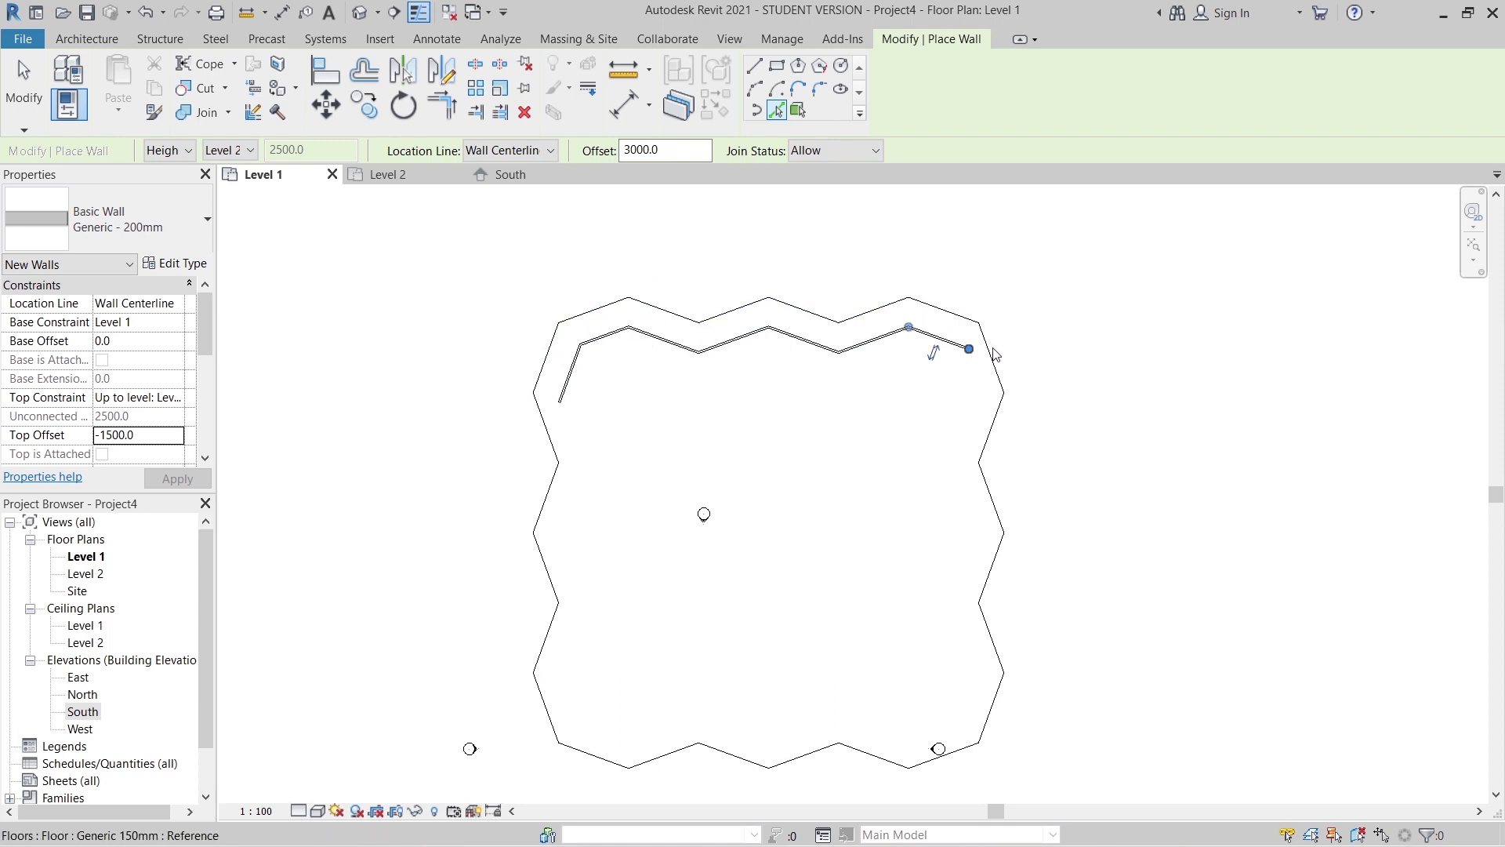
# - Place offset walls inside the slab along all the zigzag segments of the east side
pyautogui.click(996, 366)
pyautogui.click(993, 427)
pyautogui.click(992, 499)
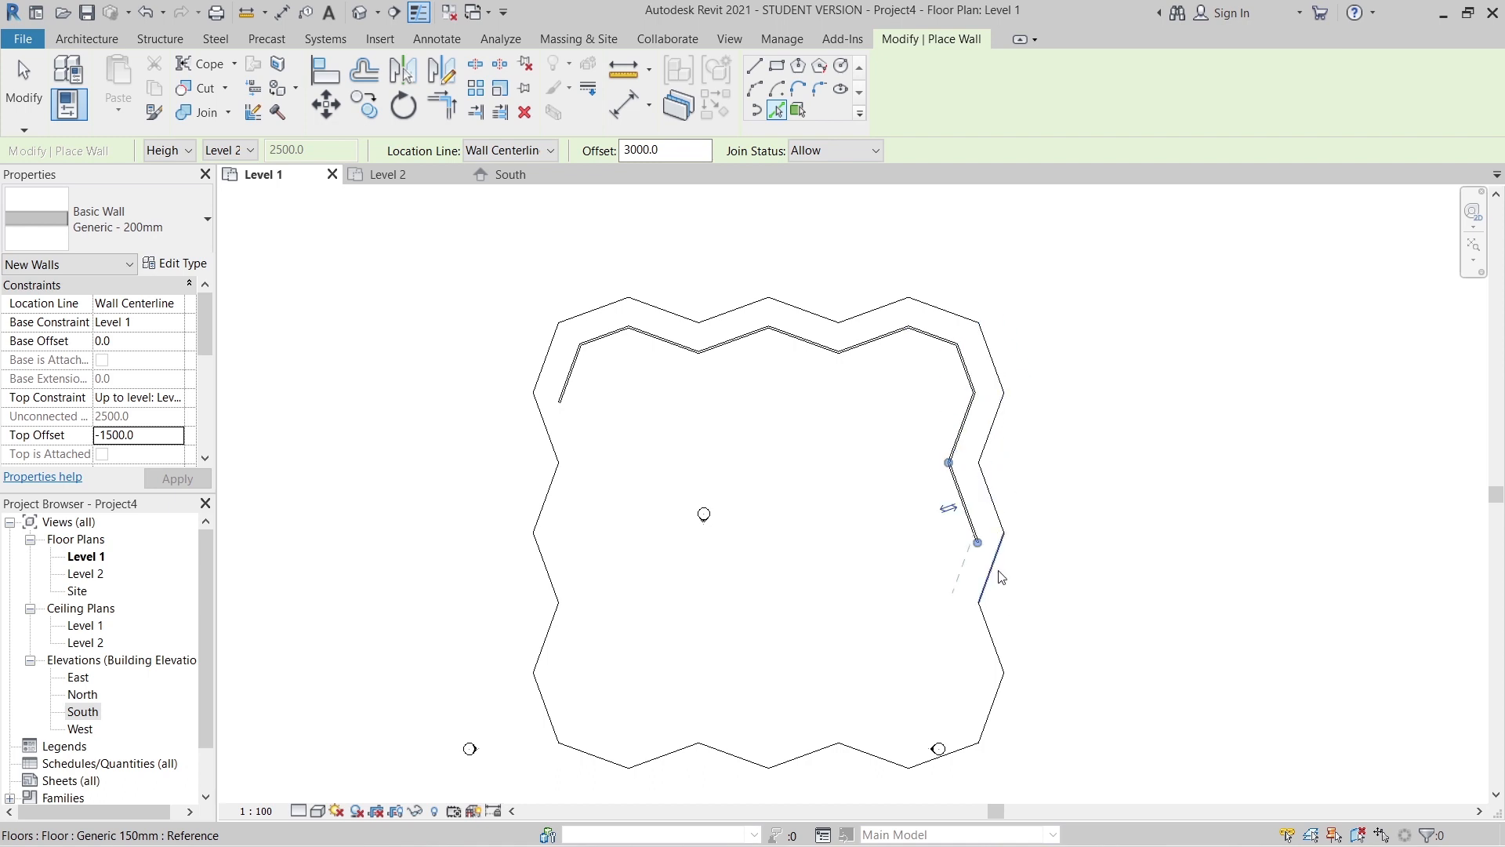
pyautogui.click(993, 570)
pyautogui.moveTo(1043, 598); pyautogui.dragTo(1036, 439, button='middle')
pyautogui.click(984, 479)
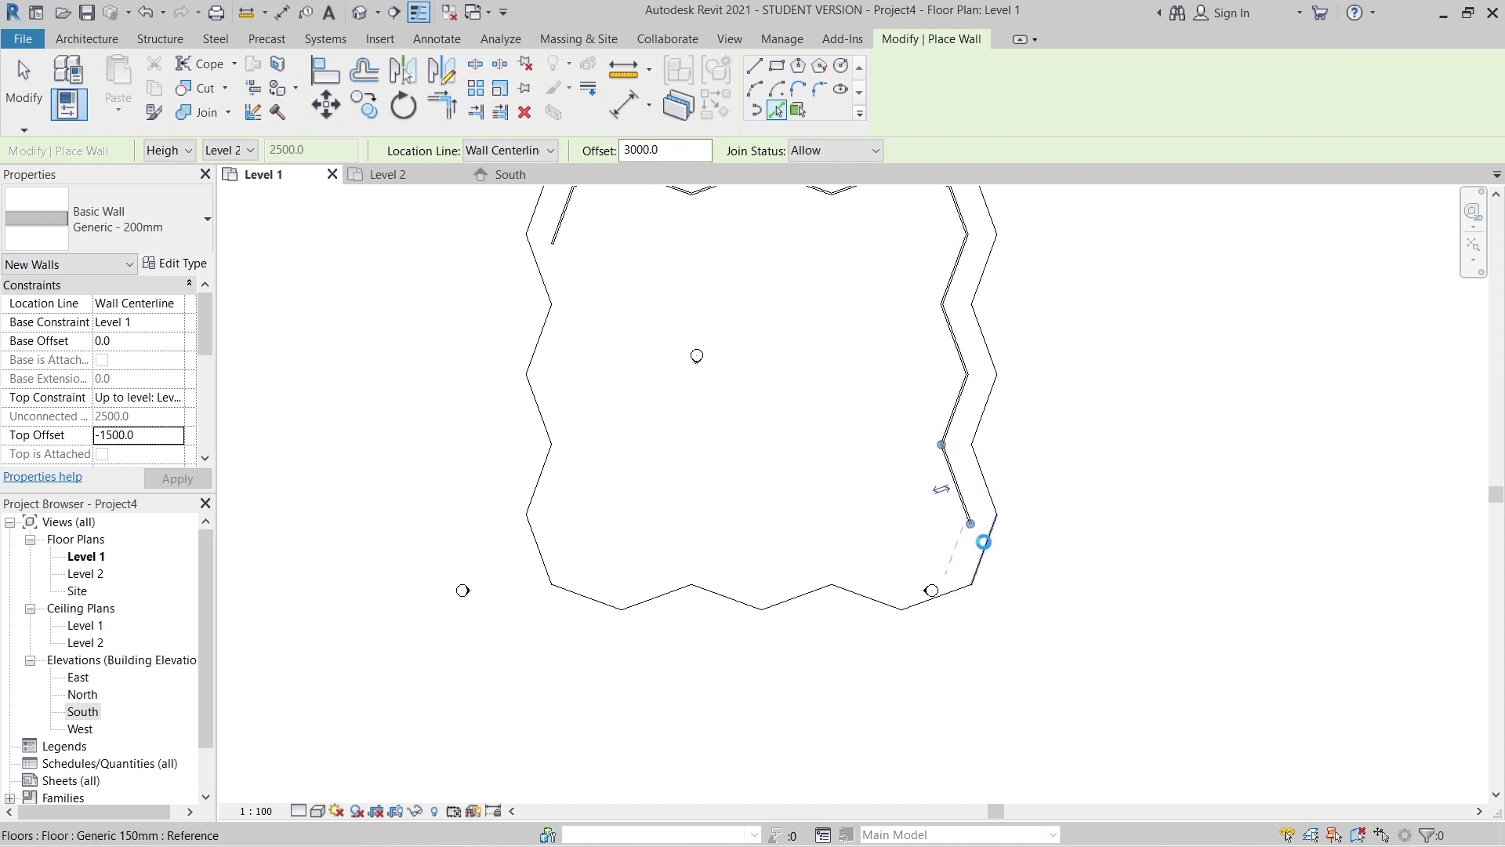
pyautogui.click(985, 549)
# - Place offset walls inside the slab along all the zigzag segments of the south side
pyautogui.click(945, 596)
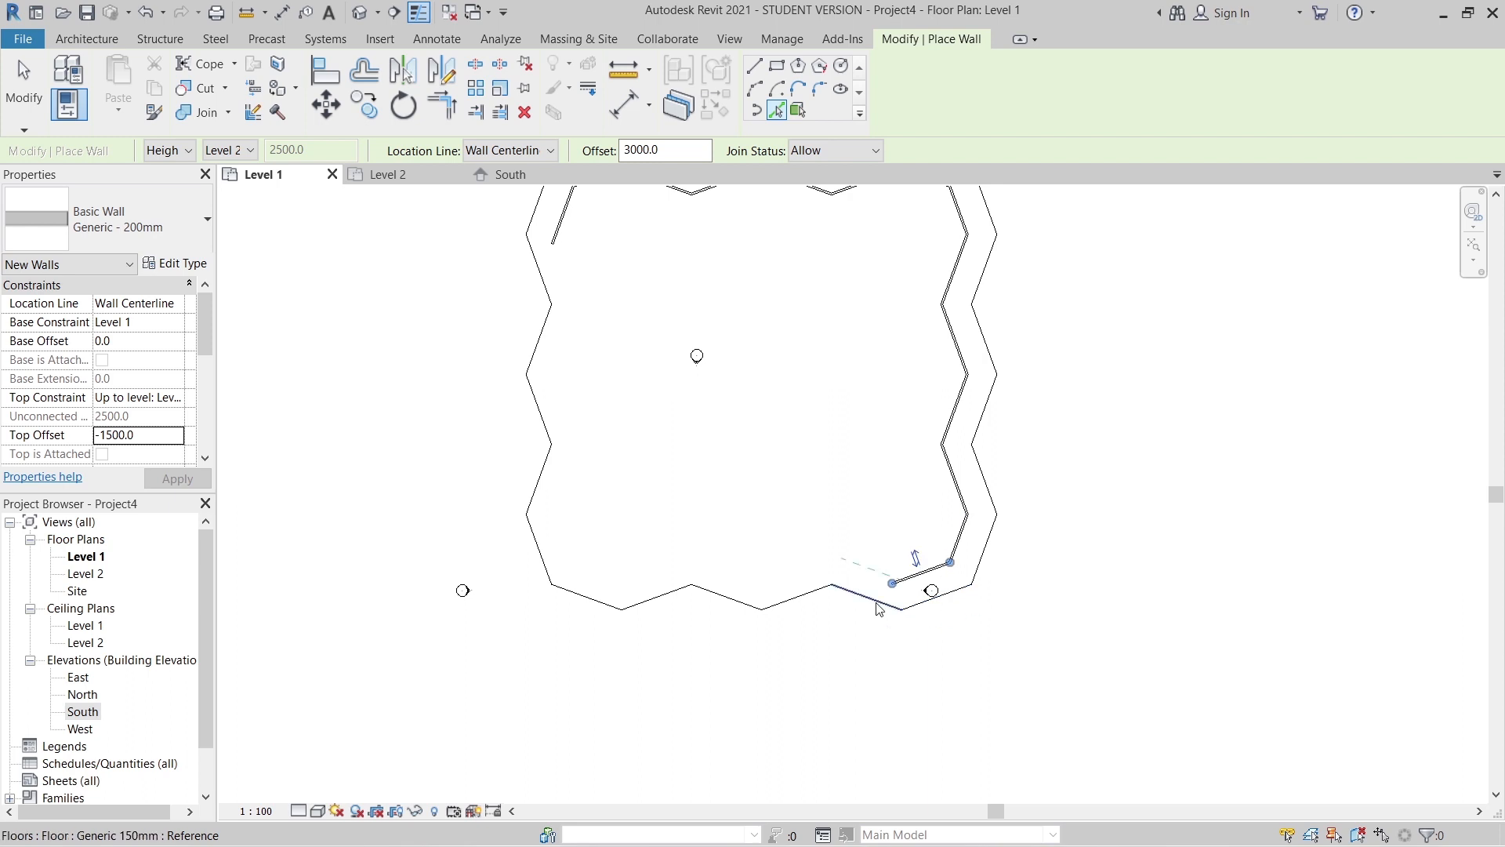
pyautogui.click(870, 599)
pyautogui.click(808, 609)
pyautogui.click(730, 600)
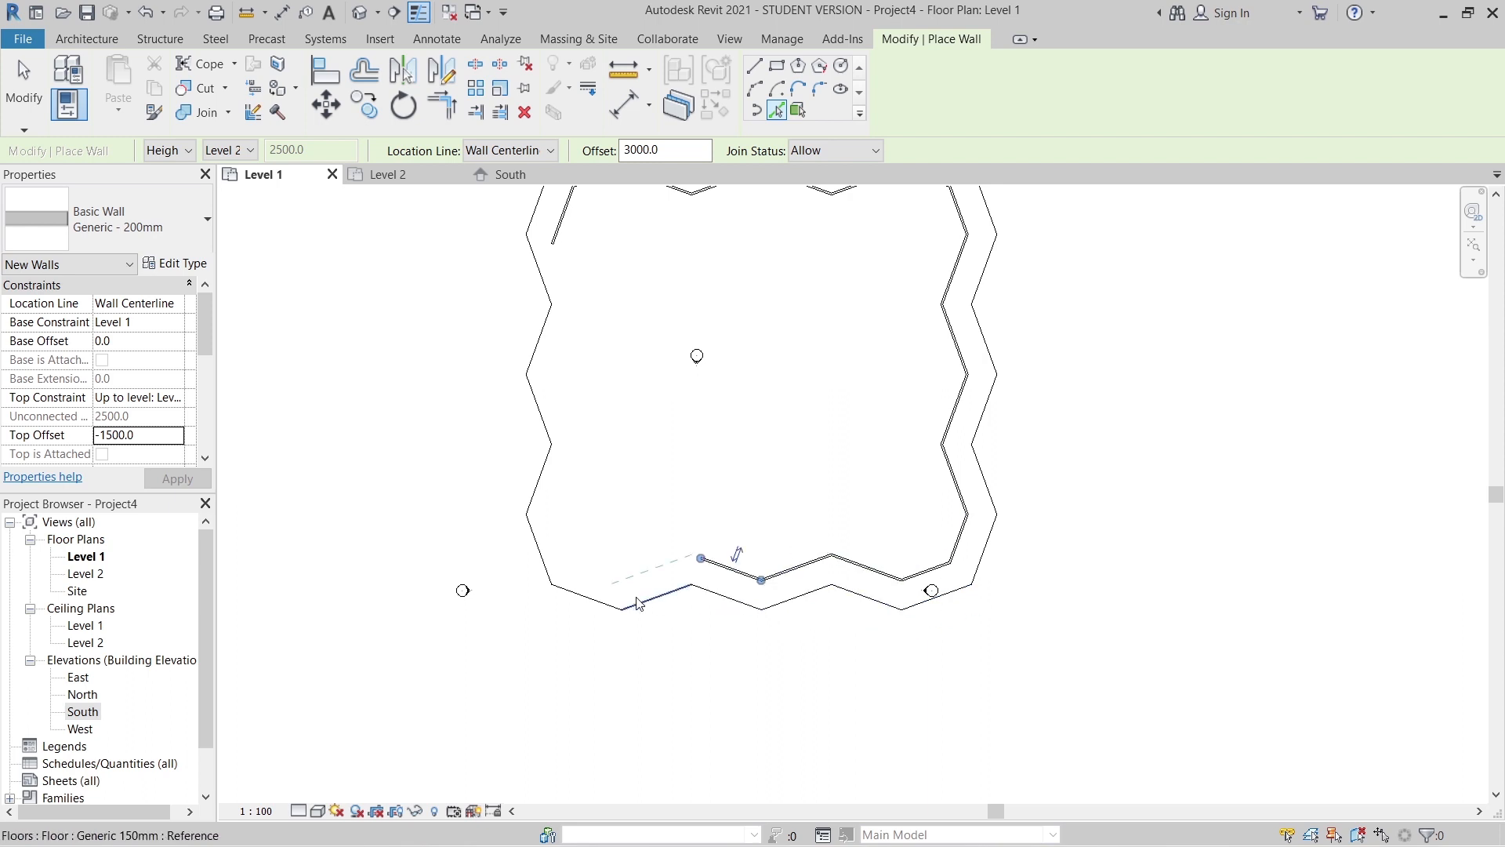
pyautogui.click(637, 602)
pyautogui.click(585, 596)
# - Place offset walls along the remaining west side segments to close the wall loop, and end the wall command
pyautogui.click(539, 549)
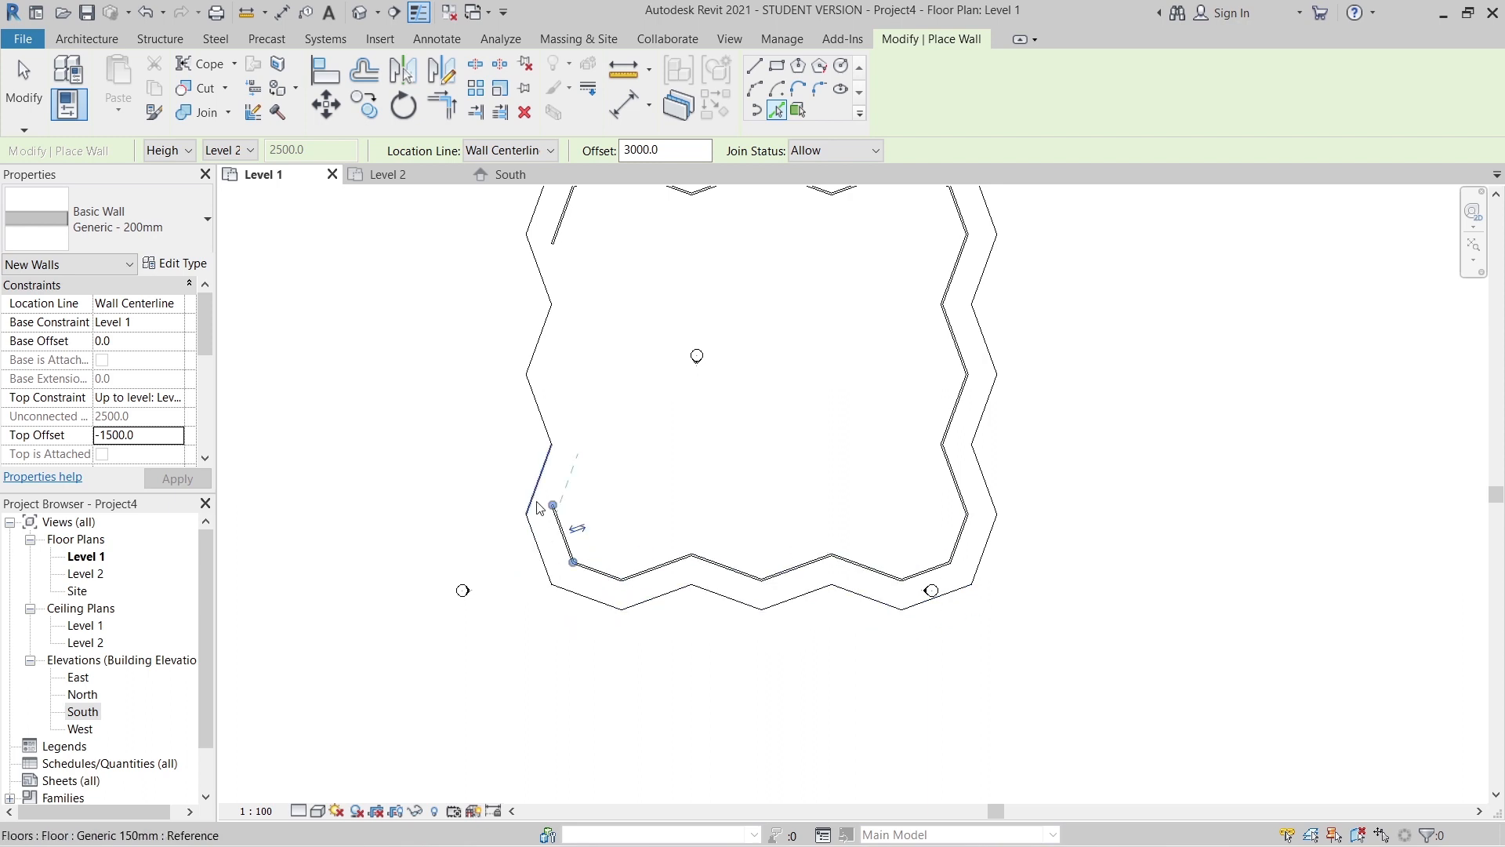
pyautogui.click(548, 424)
pyautogui.click(540, 337)
pyautogui.click(539, 279)
pyautogui.moveTo(593, 305); pyautogui.dragTo(582, 377, button='middle')
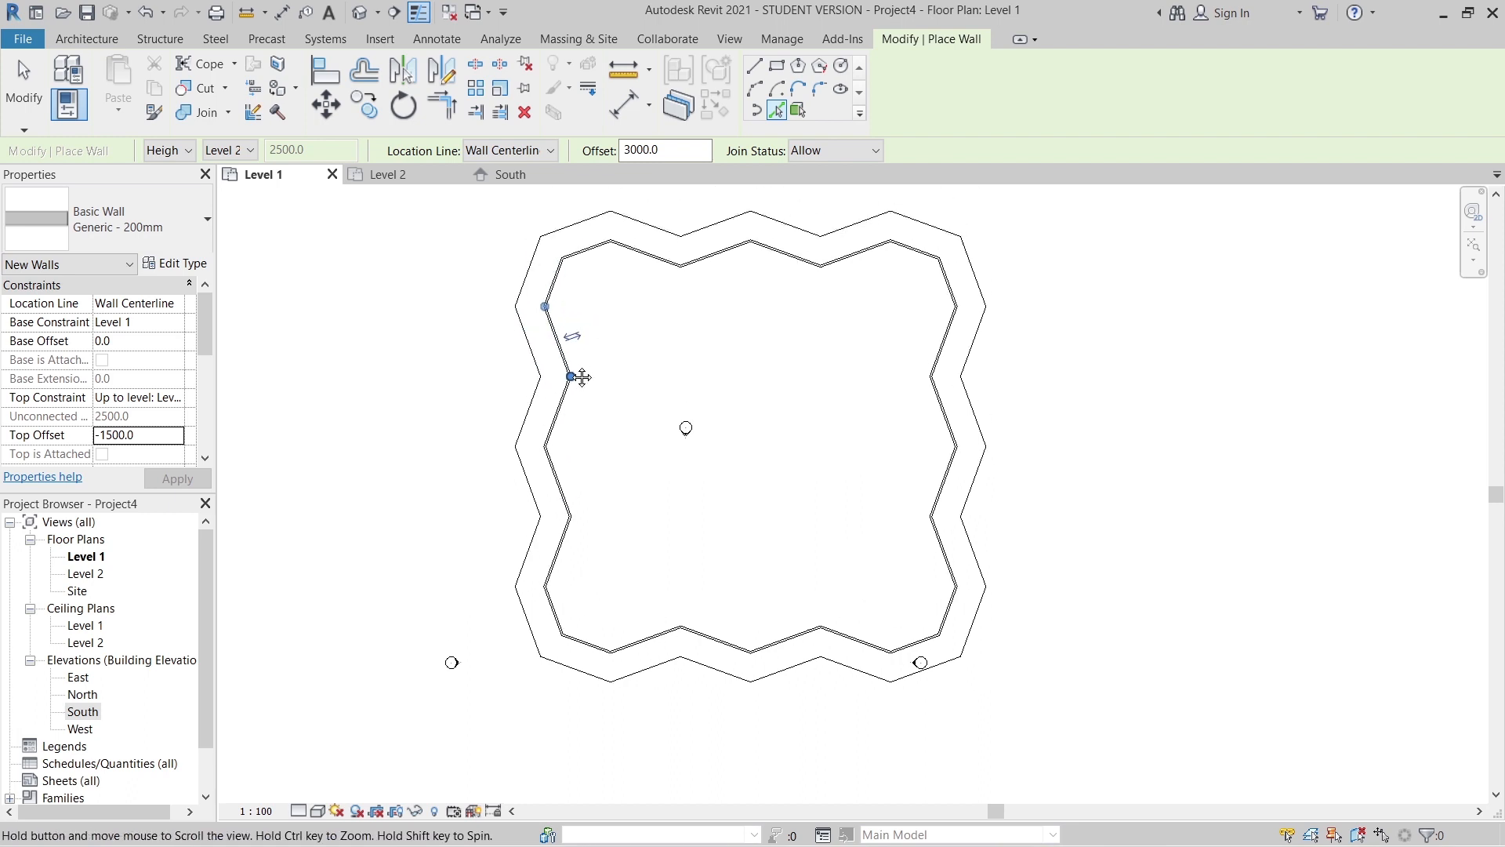
pyautogui.press('Escape')
pyautogui.press('Escape')
# - Change the whole chain of Level 1 walls to the Curtain Wall Storefront type
pyautogui.scroll(-2, 627, 388)
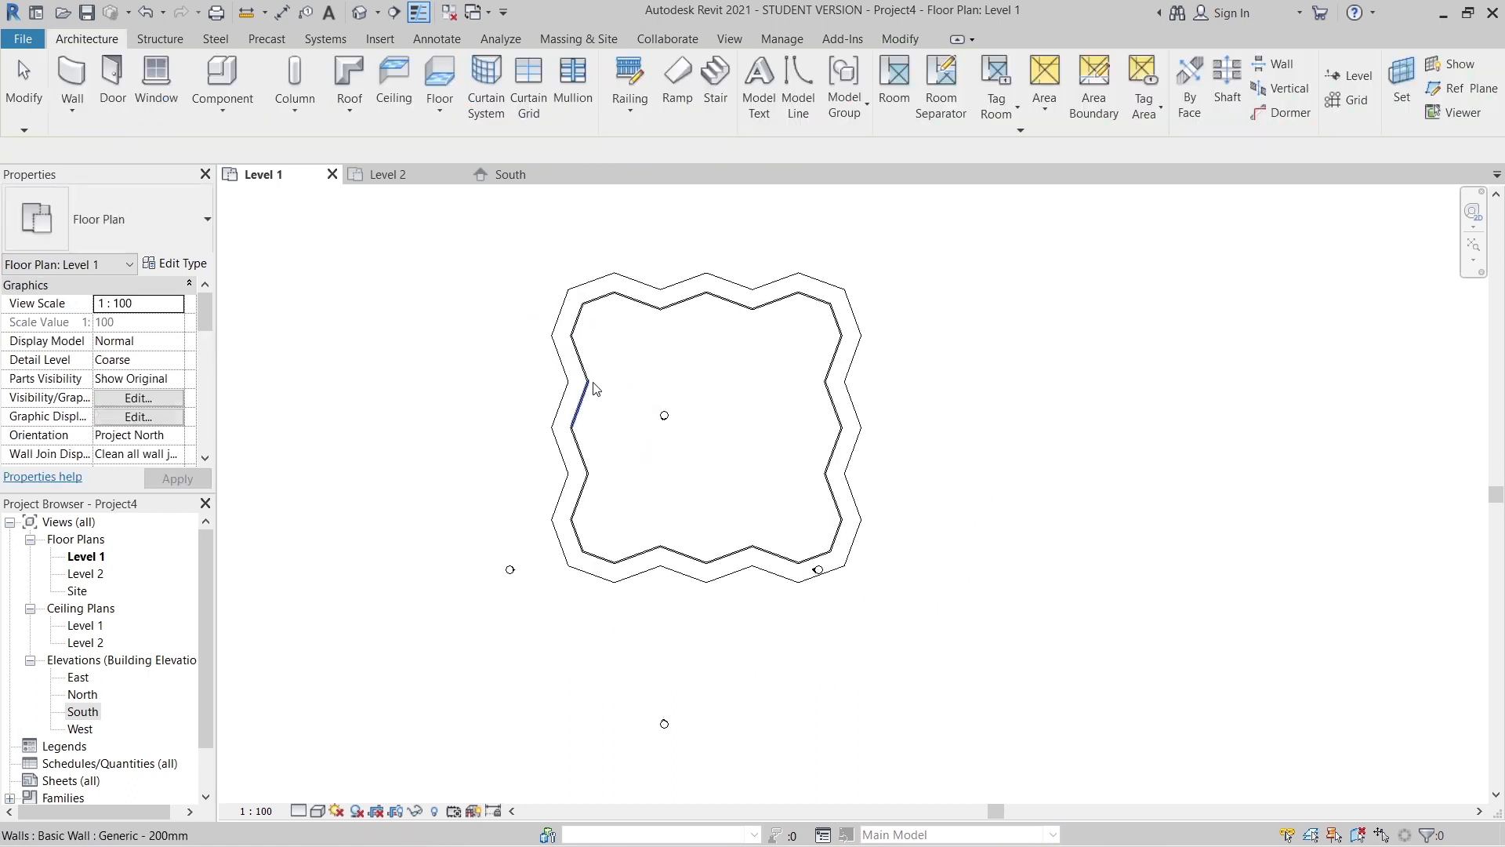
pyautogui.press('Tab')
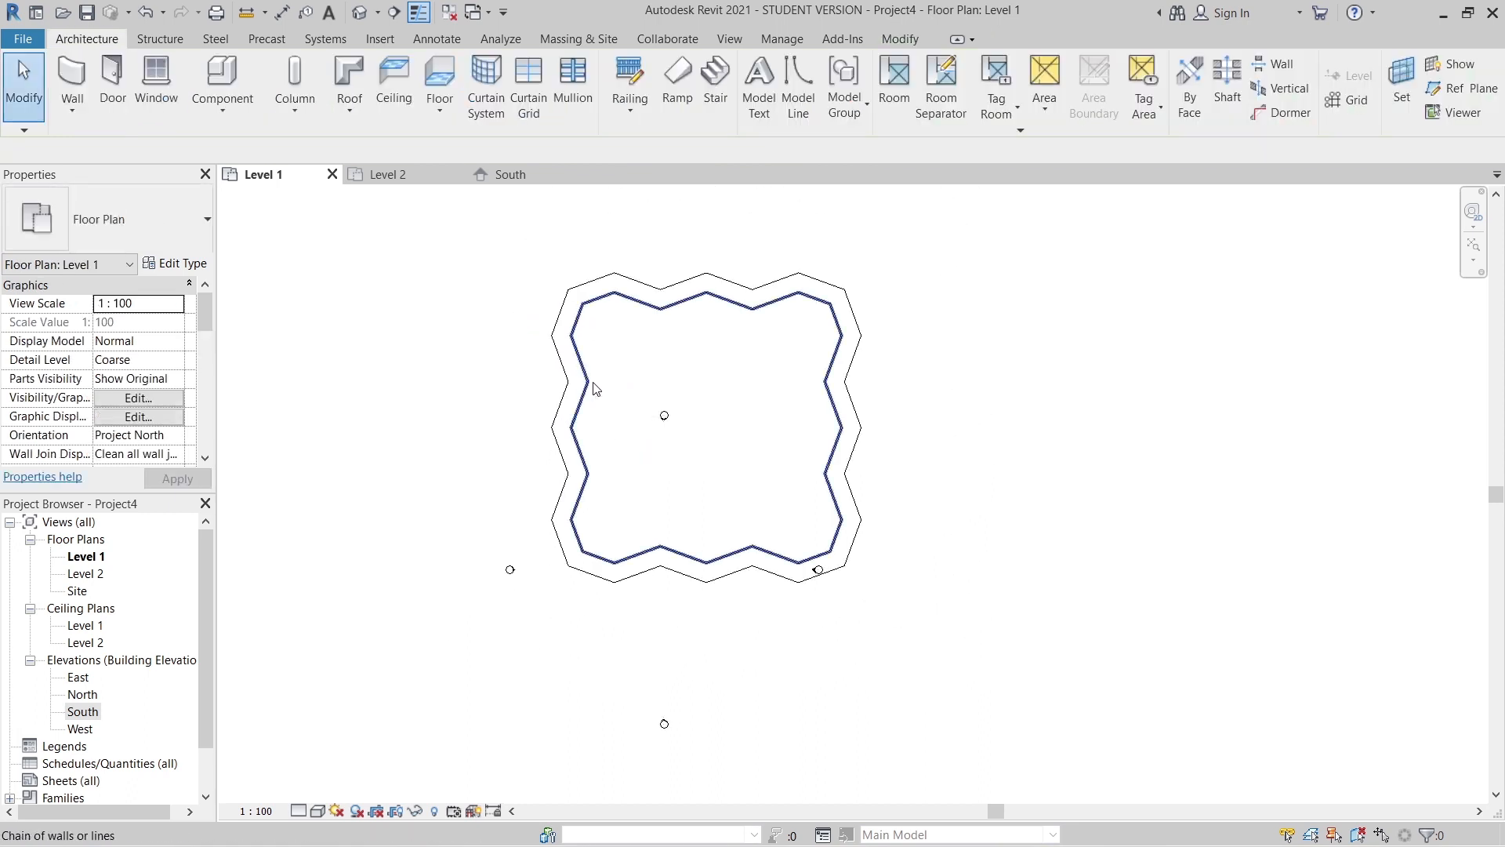
pyautogui.click(593, 387)
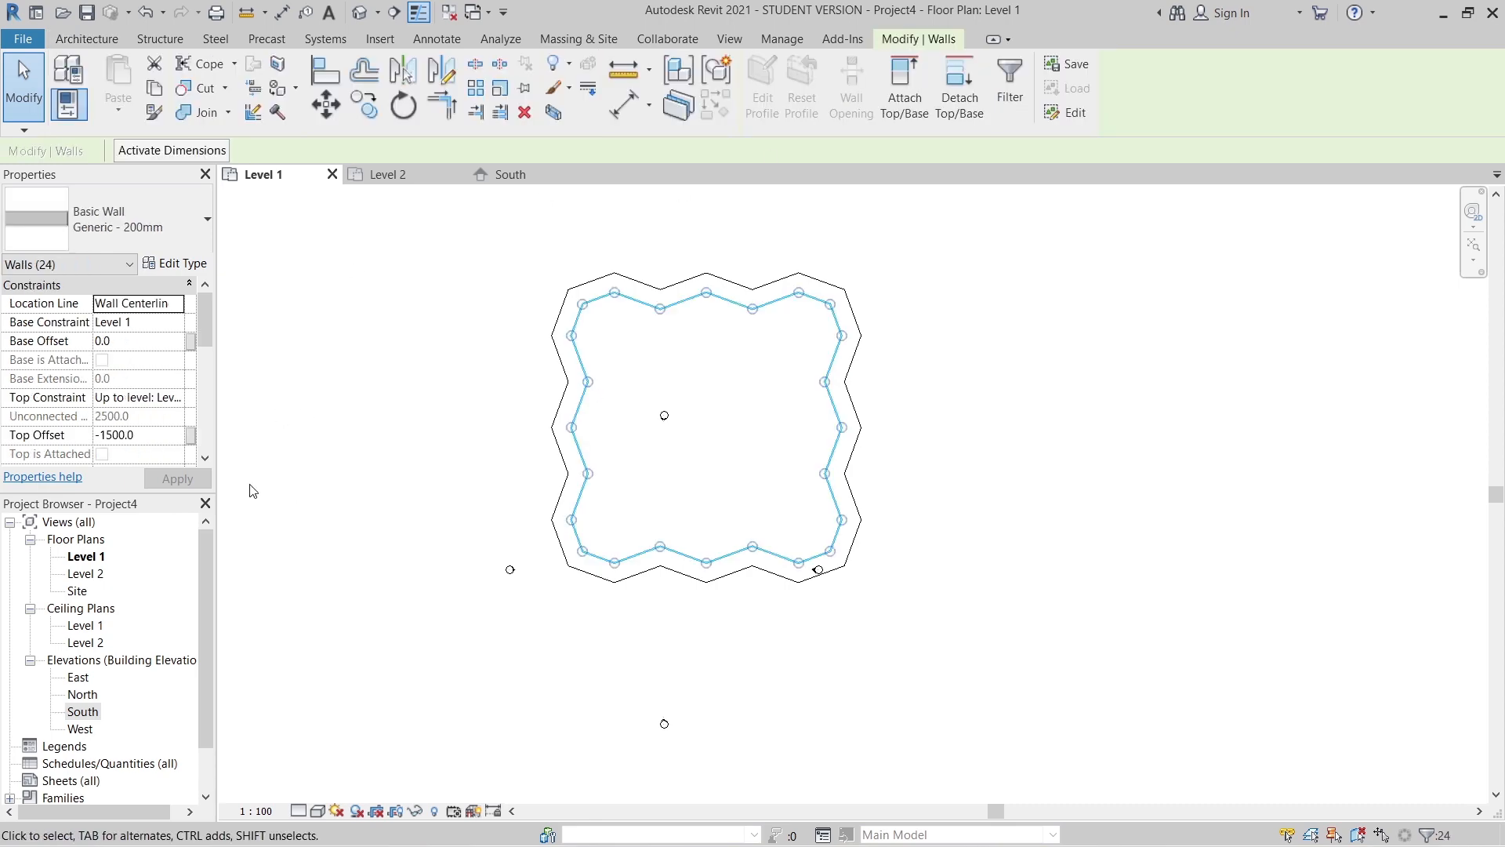
pyautogui.click(167, 228)
pyautogui.scroll(-1, 90, 680)
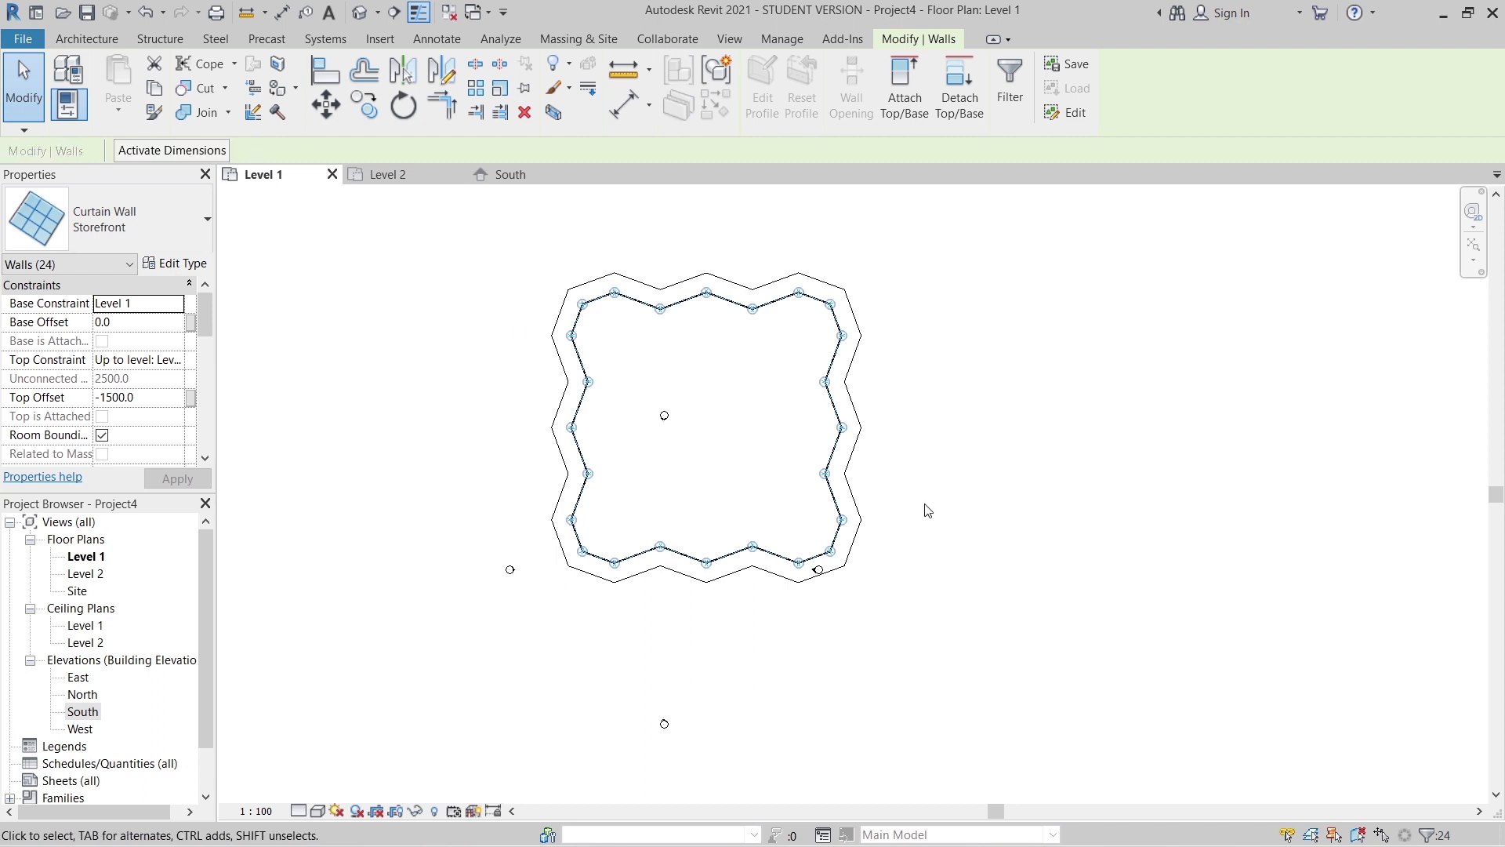
pyautogui.press('Escape')
# - In the Level 2 floor plan, start a wall by picking lines, with an offset of 3000 mm
pyautogui.click(408, 180)
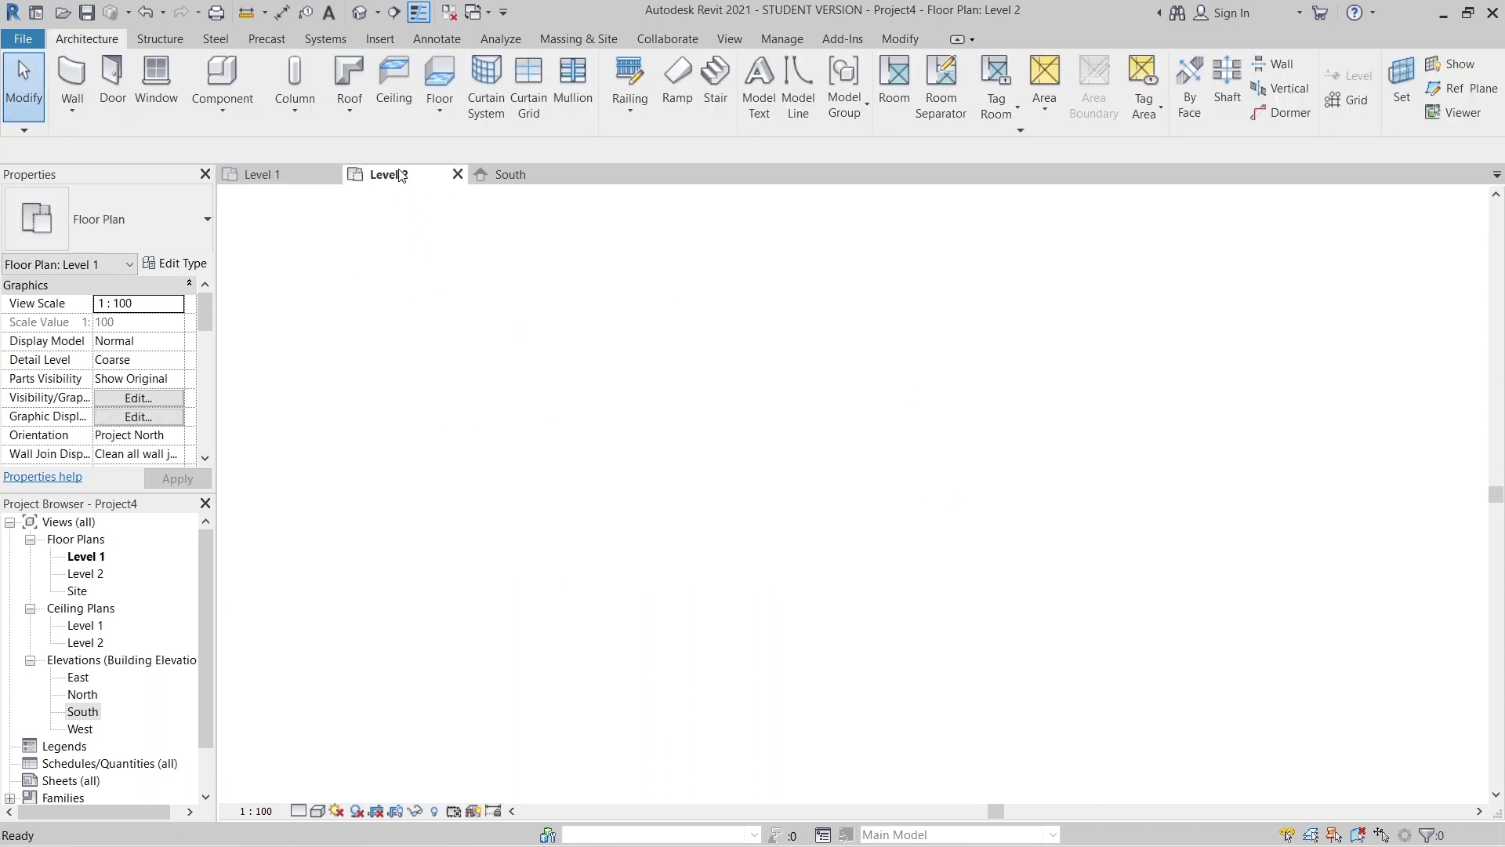
pyautogui.scroll(3, 596, 451)
pyautogui.moveTo(470, 462); pyautogui.dragTo(474, 517, button='middle')
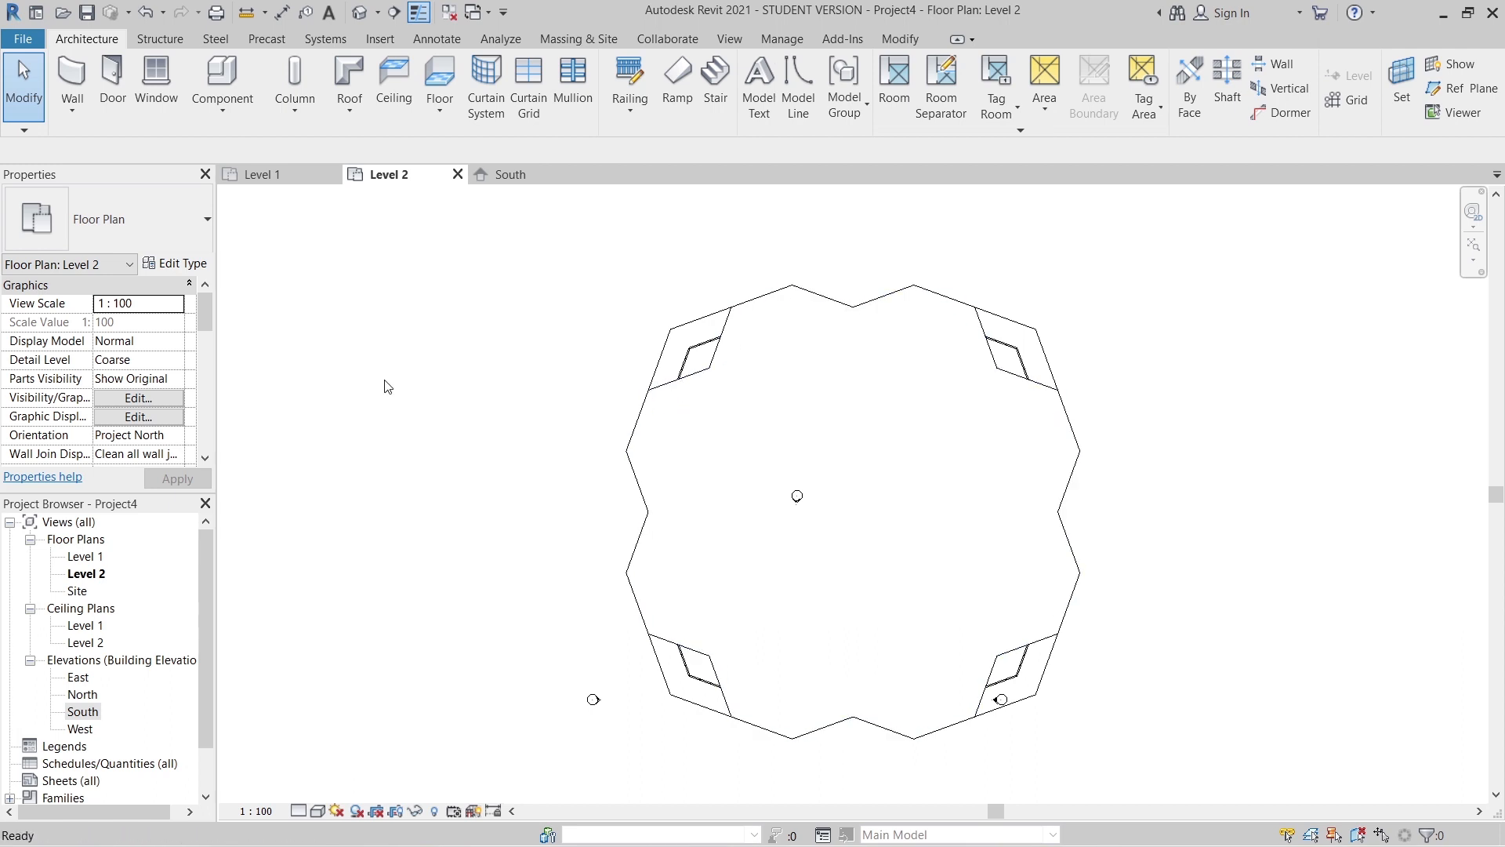
pyautogui.press('w')
pyautogui.press('a')
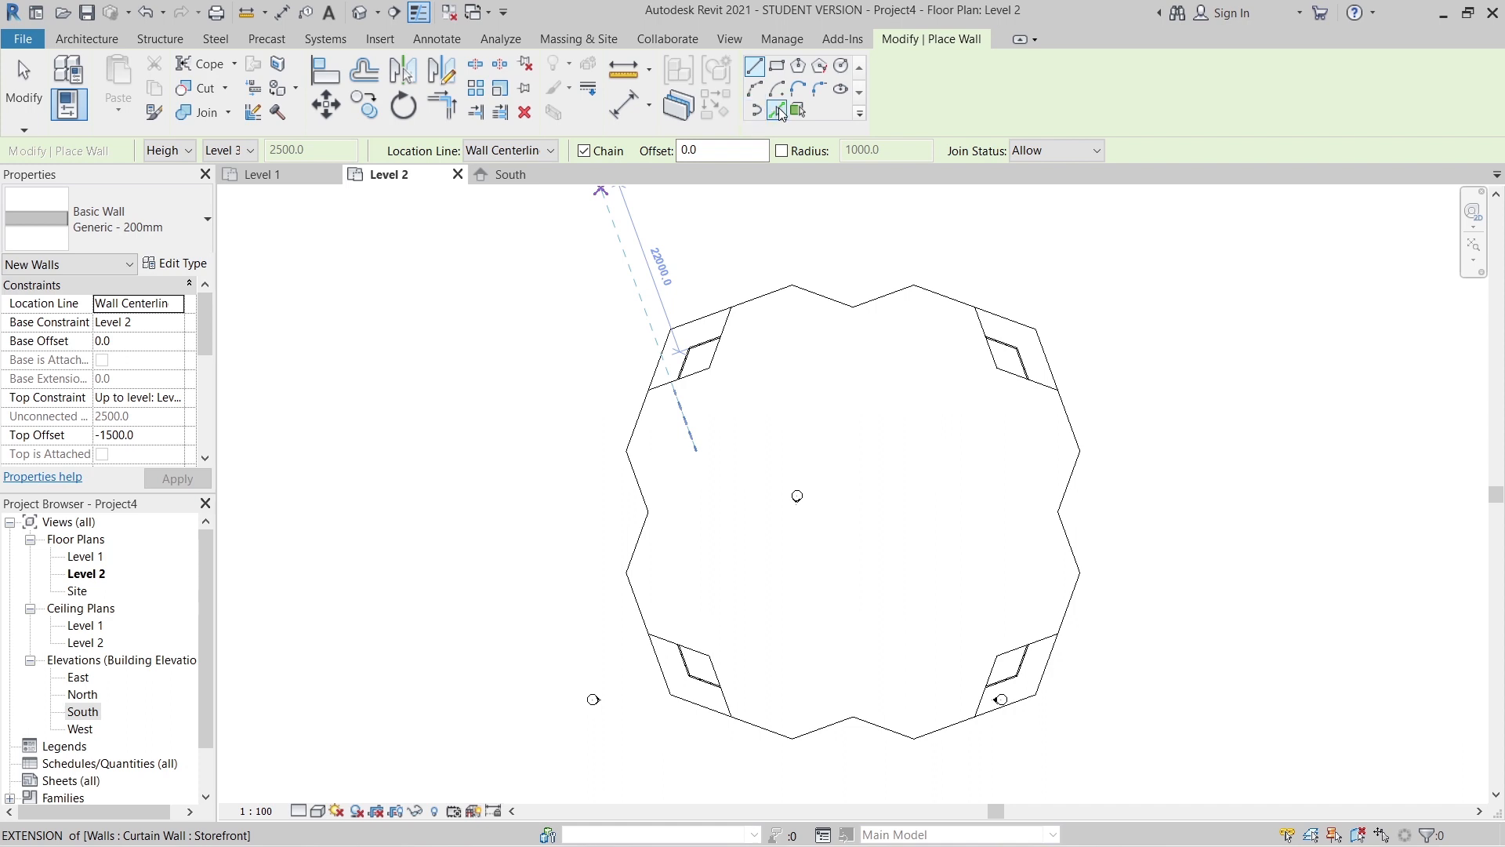
pyautogui.click(779, 111)
pyautogui.doubleClick(662, 143)
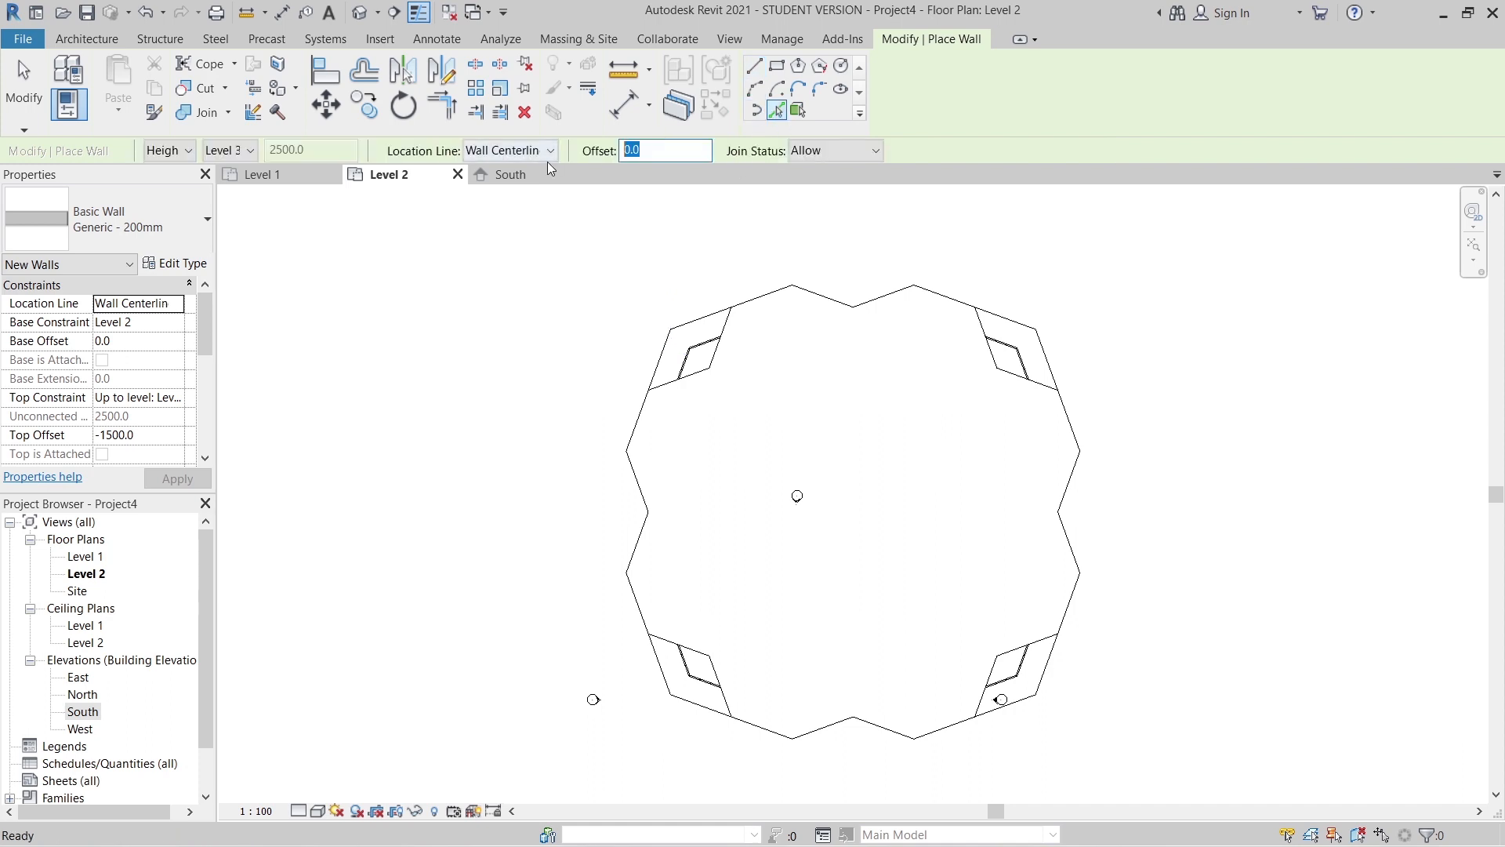
pyautogui.write('3.0')
pyautogui.write('3000.0')
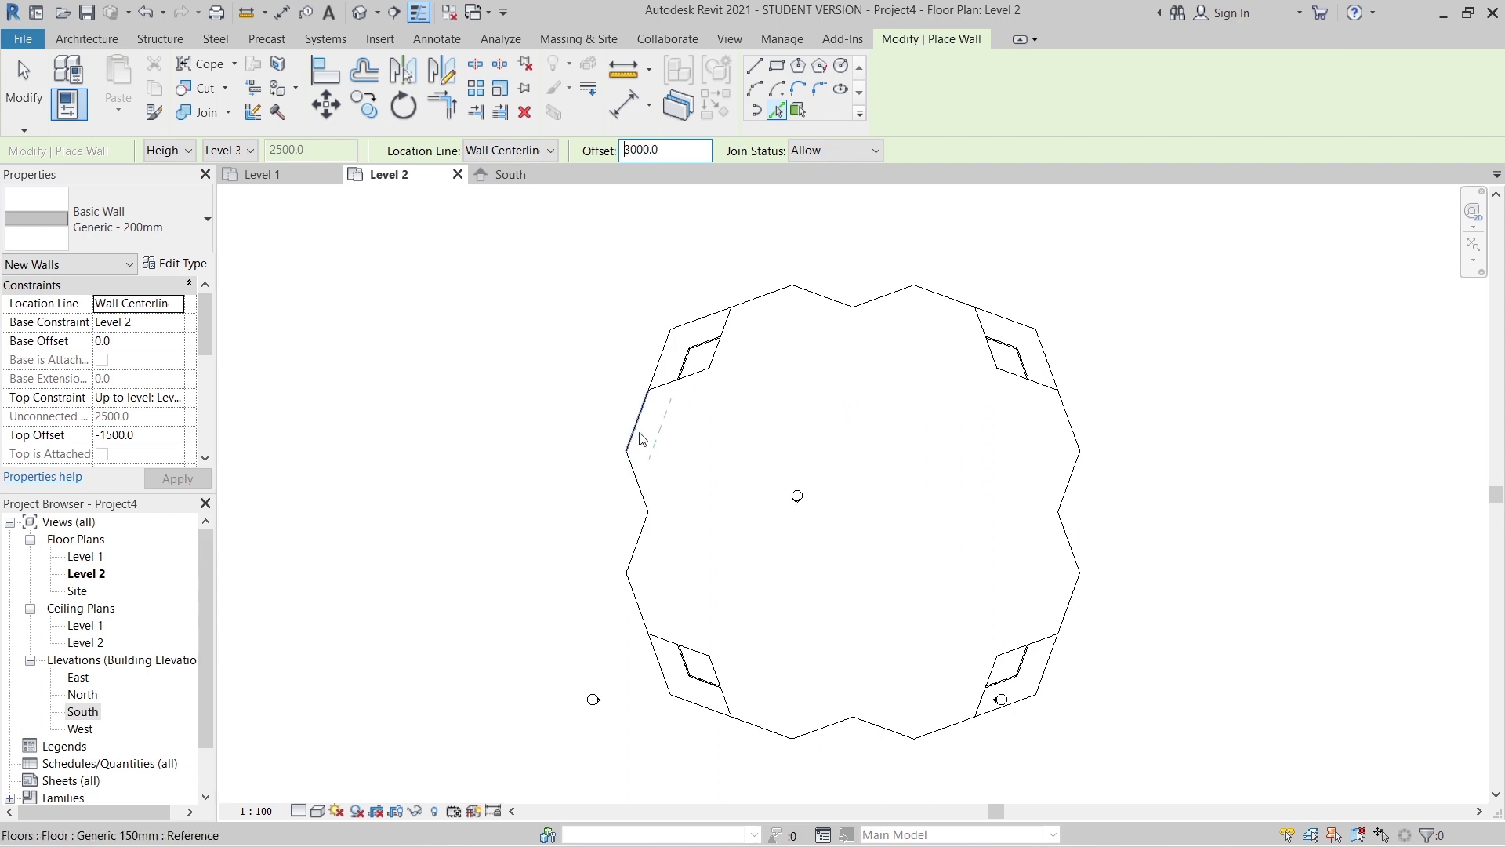
# - Place offset walls inside the slab around the northwest corner and along the zigzag segments of the north side
pyautogui.click(707, 386)
pyautogui.click(745, 327)
pyautogui.click(765, 307)
pyautogui.click(821, 303)
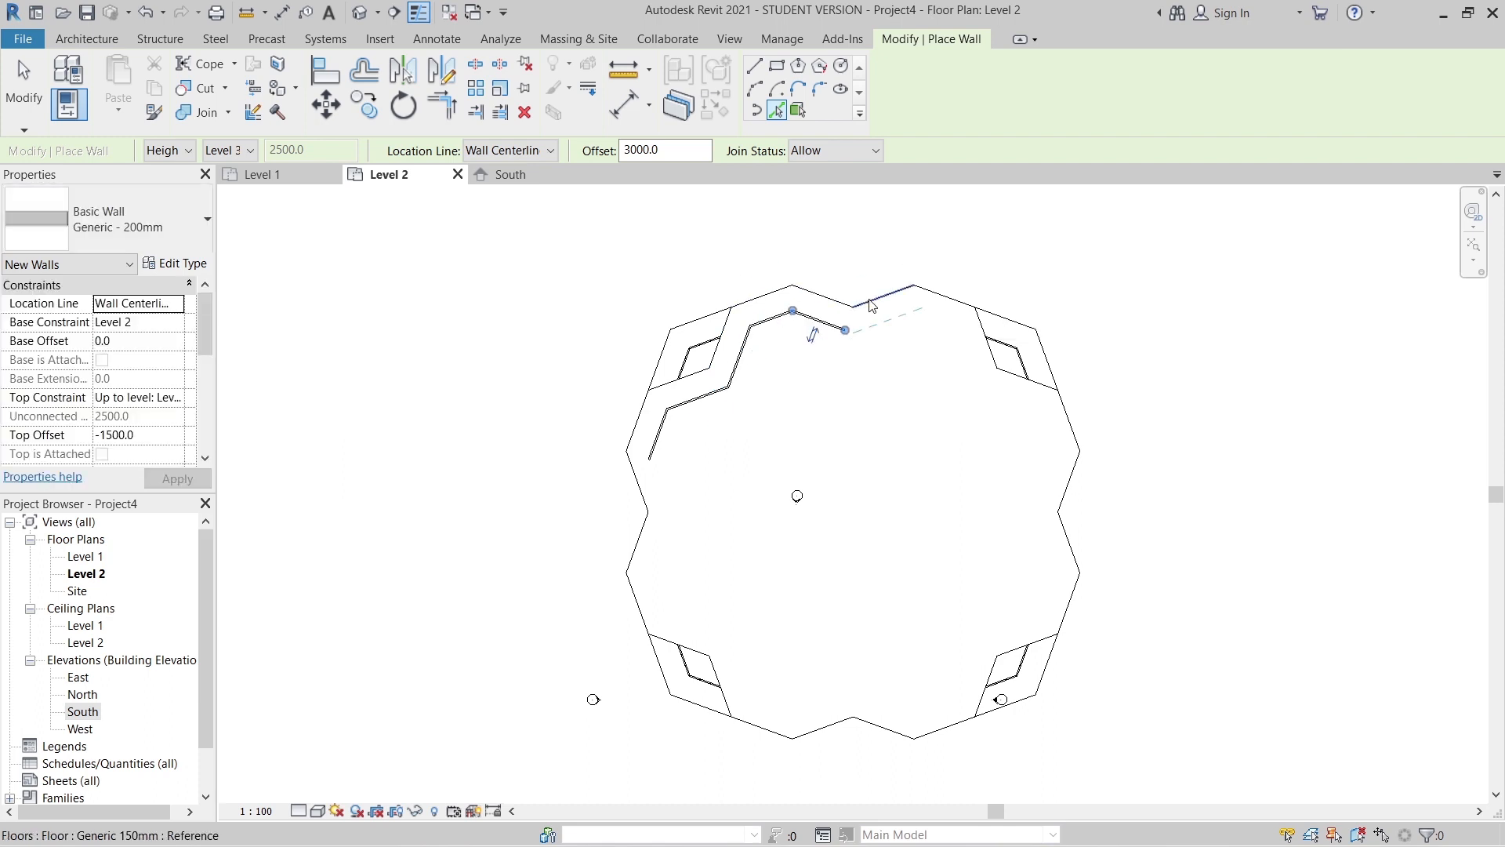
pyautogui.click(872, 305)
pyautogui.click(963, 303)
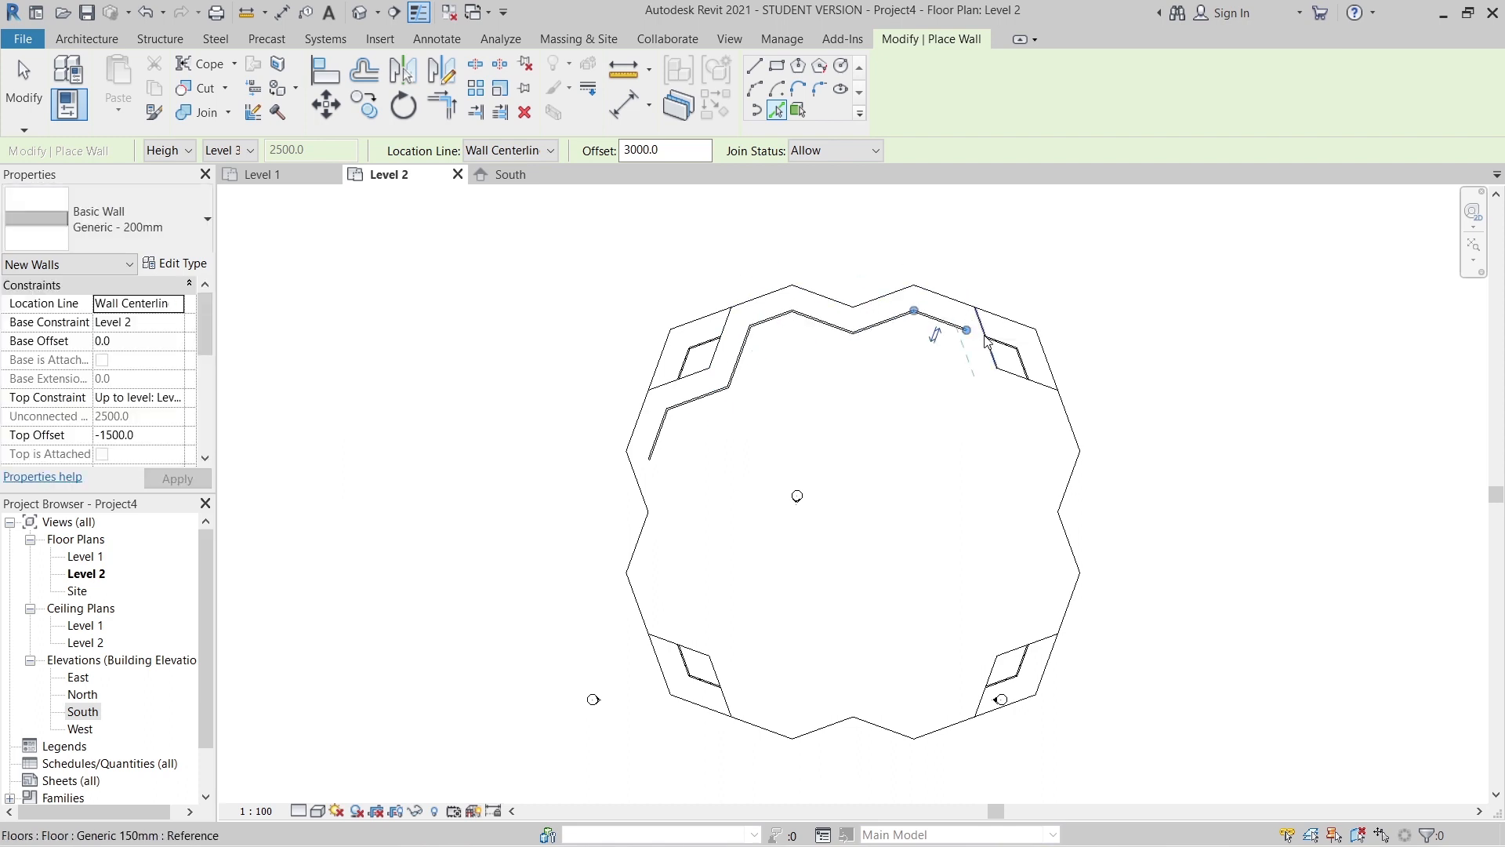
# - Place offset walls around the northeast corner, down the east side and into the southeast corner of the slab
pyautogui.click(986, 342)
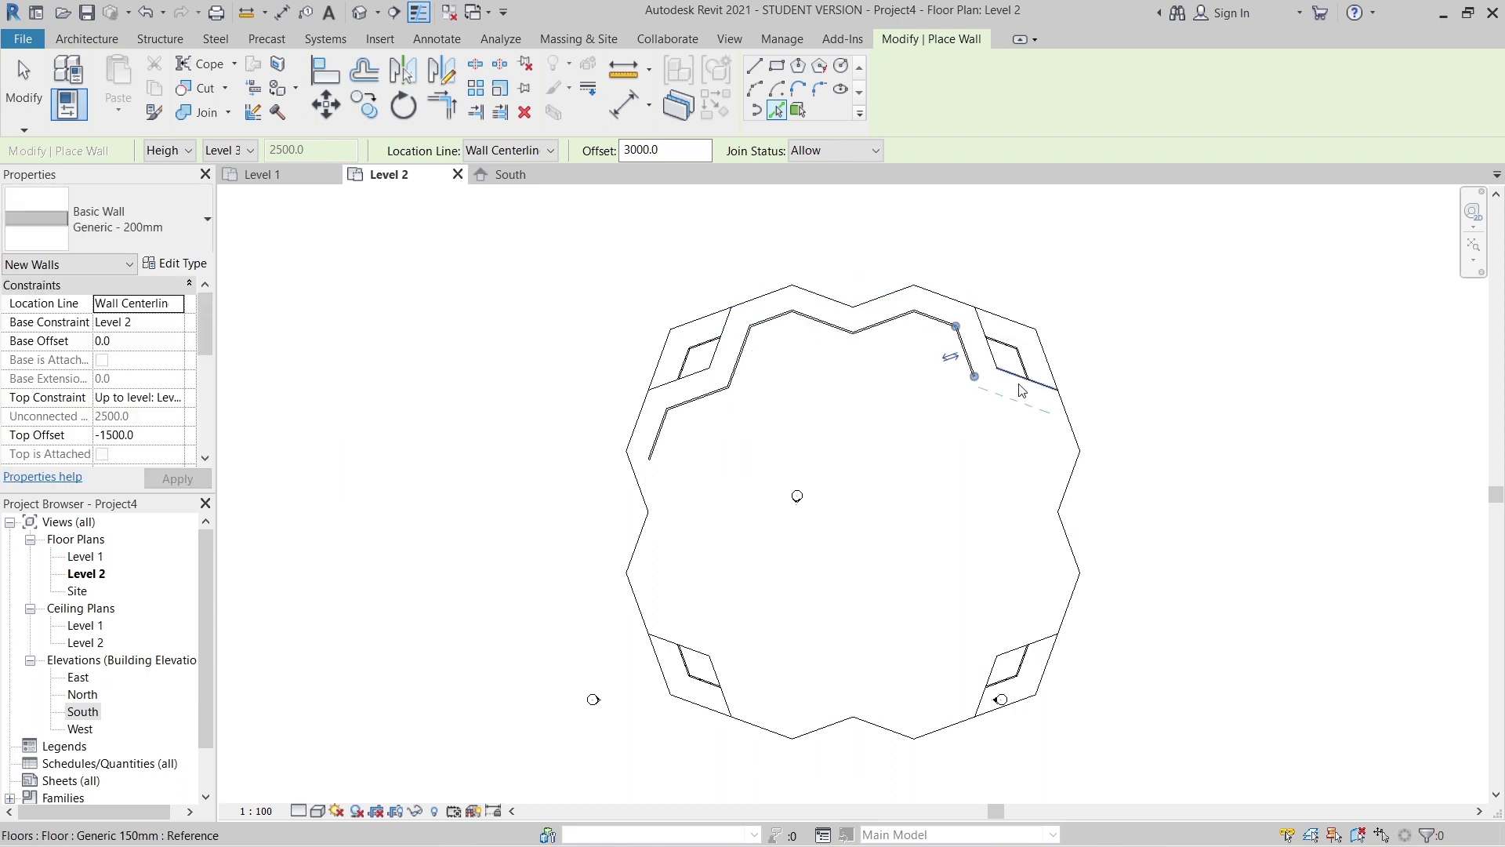
pyautogui.click(1071, 451)
pyautogui.click(1074, 479)
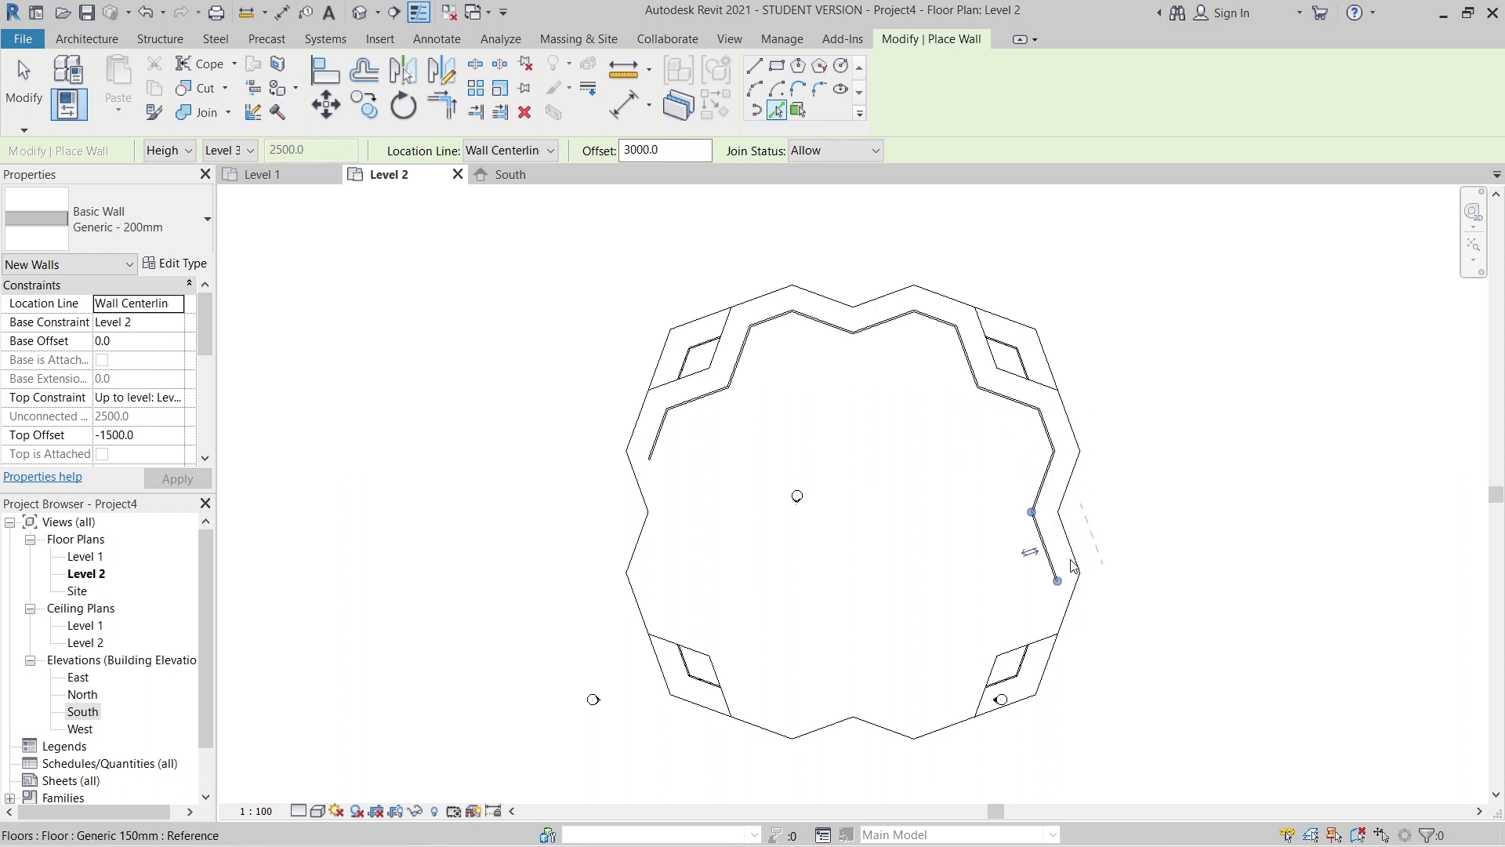
pyautogui.click(1071, 606)
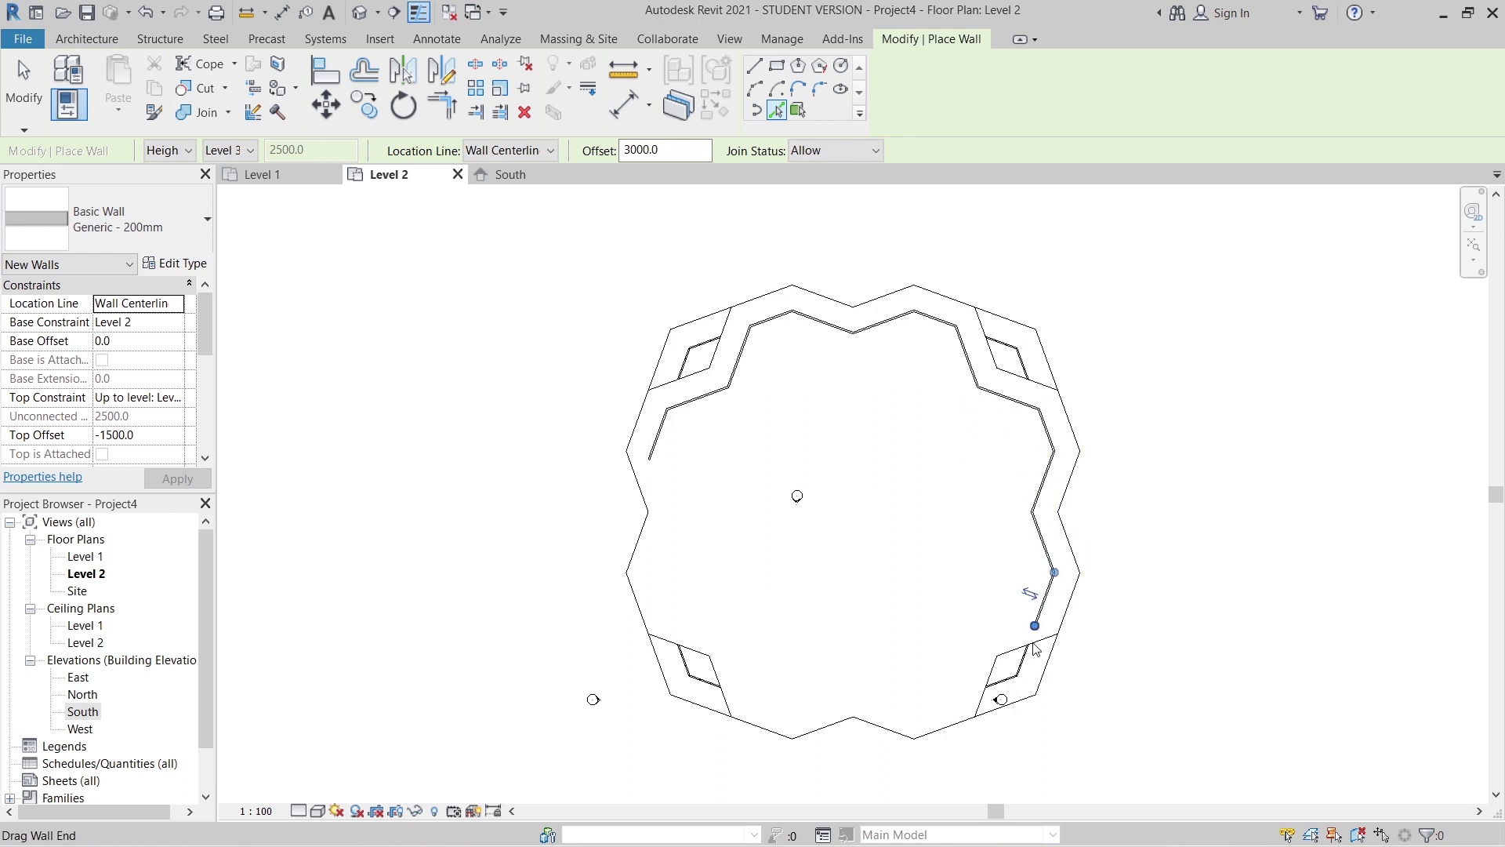
pyautogui.click(960, 720)
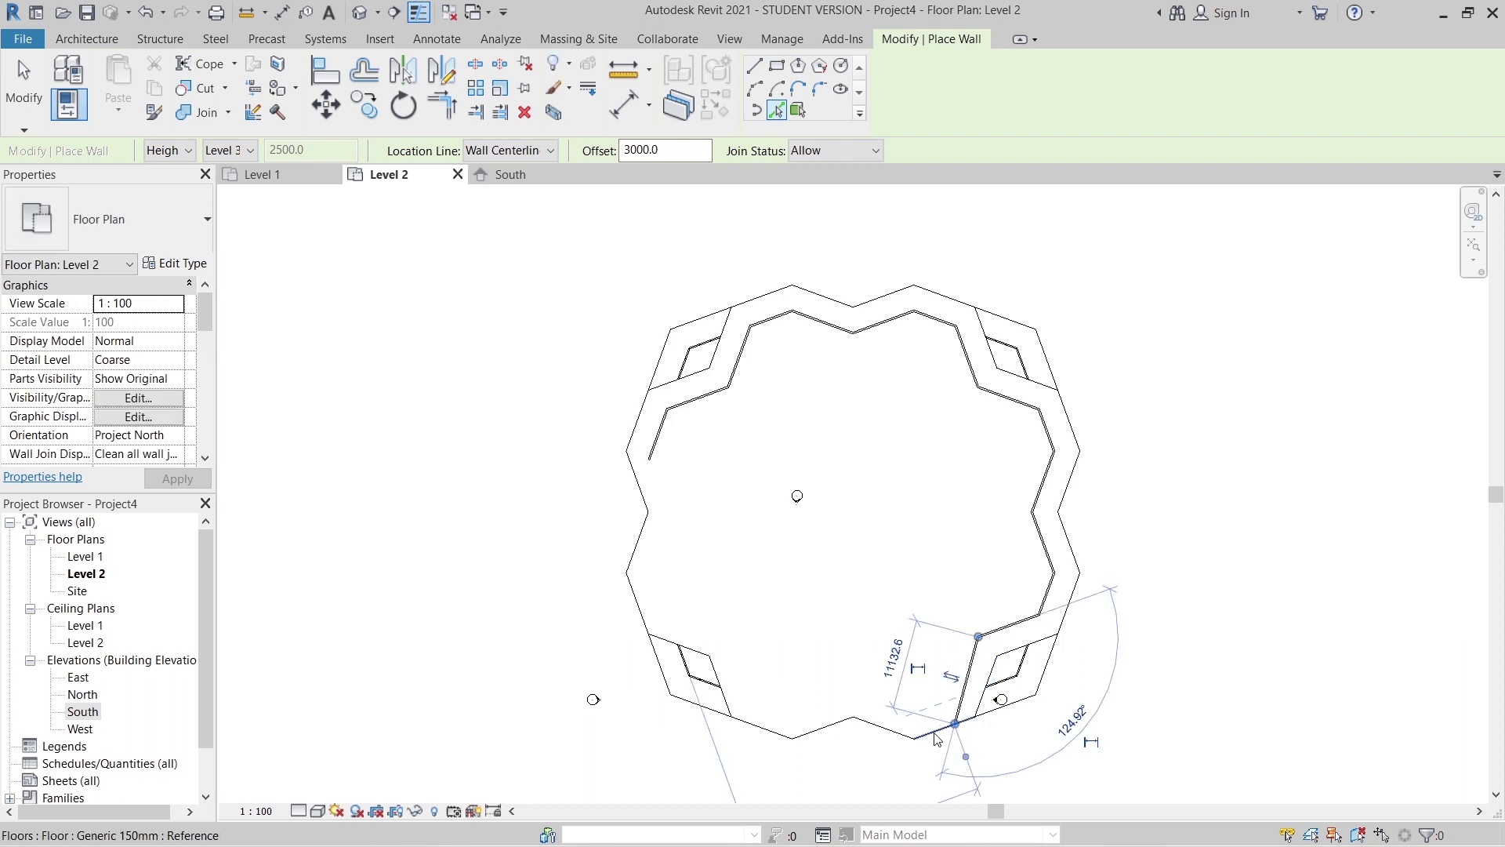
pyautogui.press('Escape')
pyautogui.press('Escape')
# - Place offset walls along the zigzag south side and up the first segment of the southwest corner
pyautogui.scroll(2, 993, 715)
pyautogui.moveTo(921, 697); pyautogui.dragTo(932, 623, button='middle')
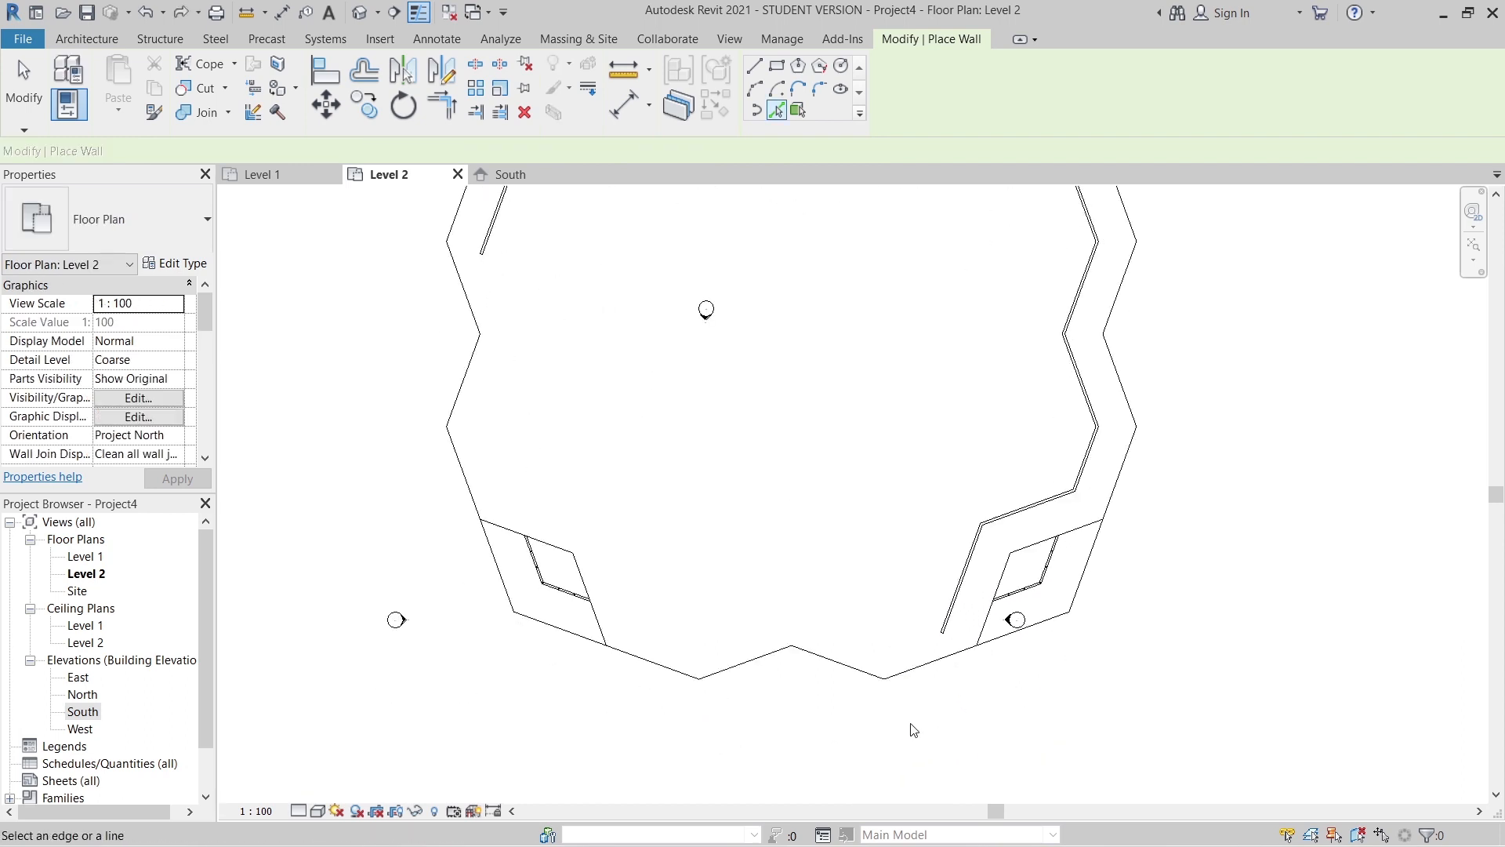
pyautogui.click(916, 667)
pyautogui.click(843, 664)
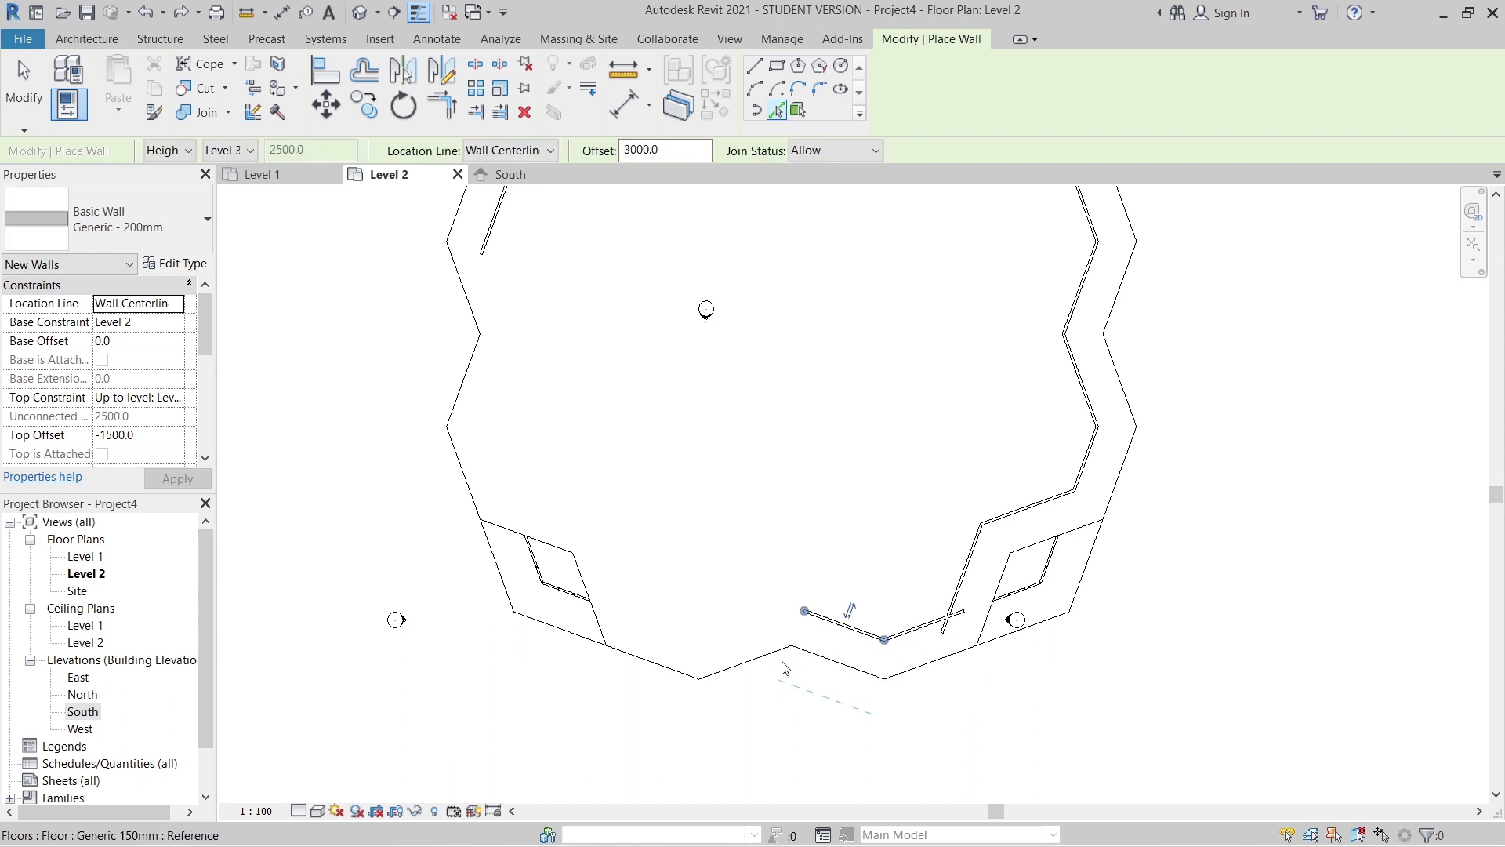
pyautogui.click(754, 659)
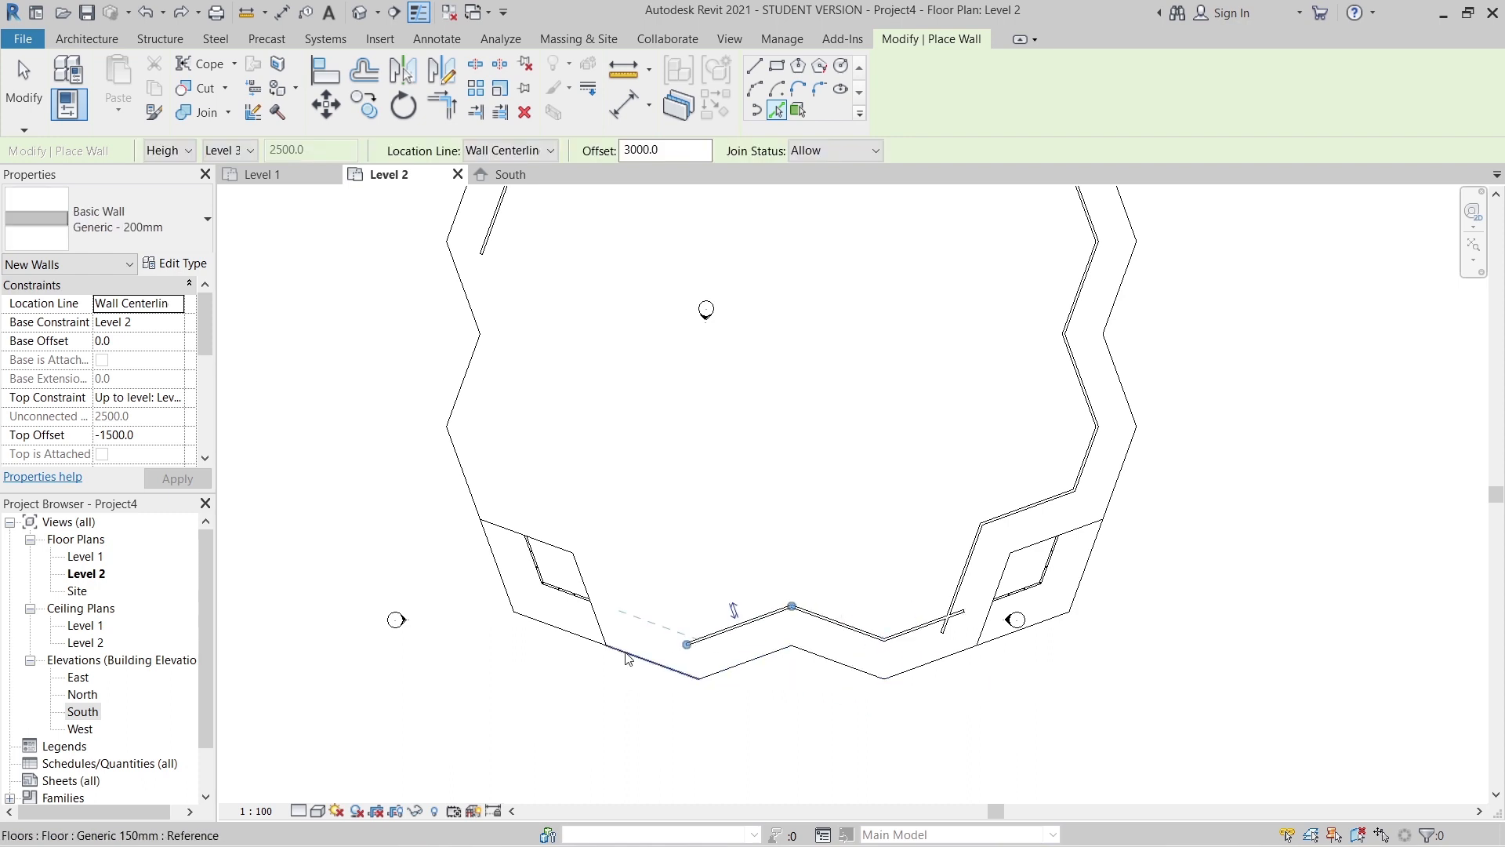
pyautogui.click(624, 651)
pyautogui.click(593, 604)
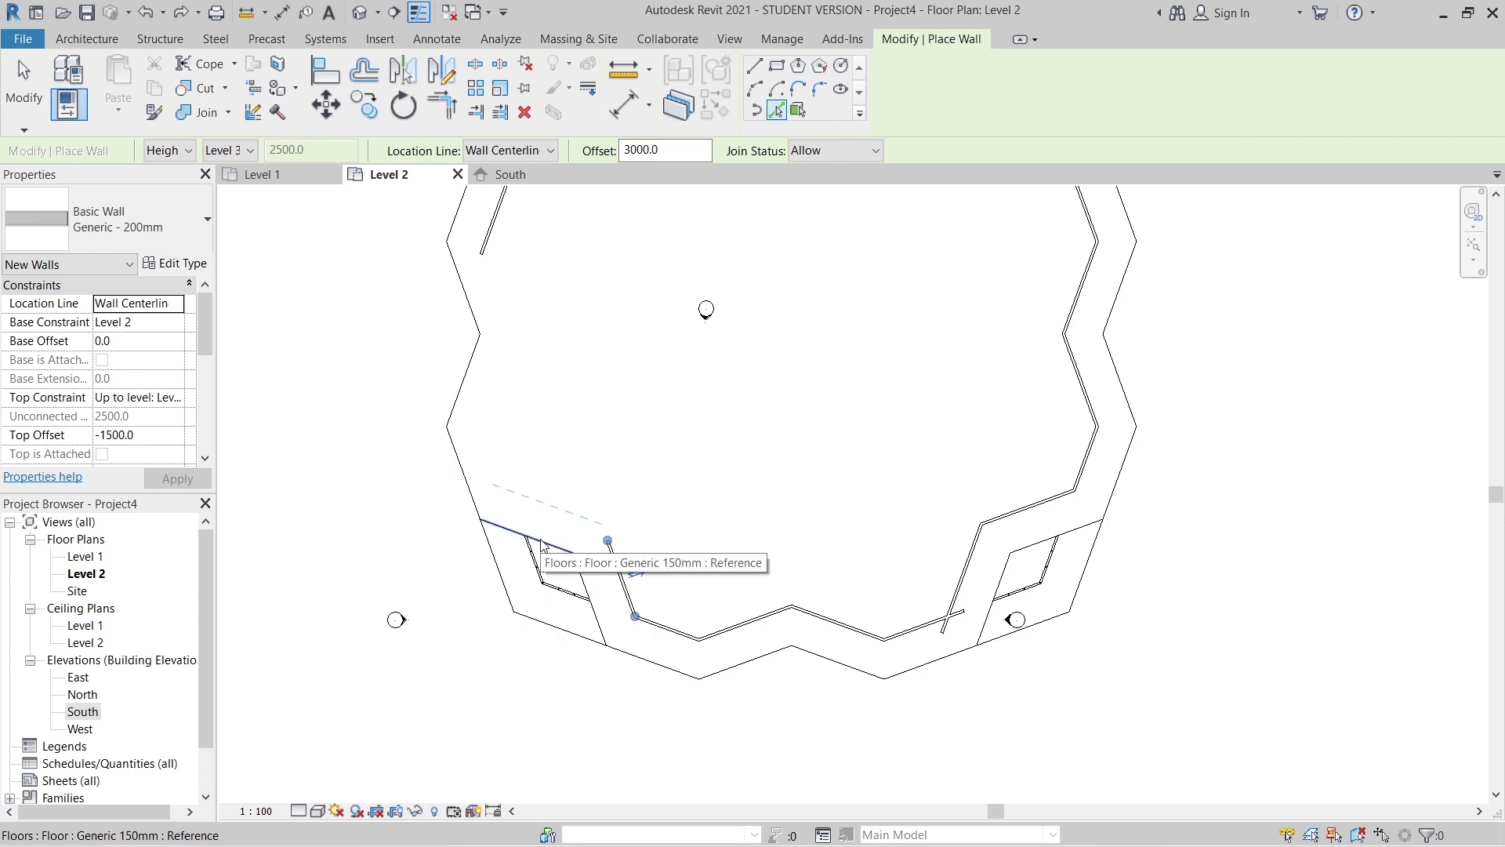
# - Place offset walls along the rest of the southwest corner and the west side, and end the wall command
pyautogui.click(510, 529)
pyautogui.click(459, 465)
pyautogui.click(465, 374)
pyautogui.moveTo(572, 393); pyautogui.dragTo(631, 573, button='middle')
pyautogui.click(525, 482)
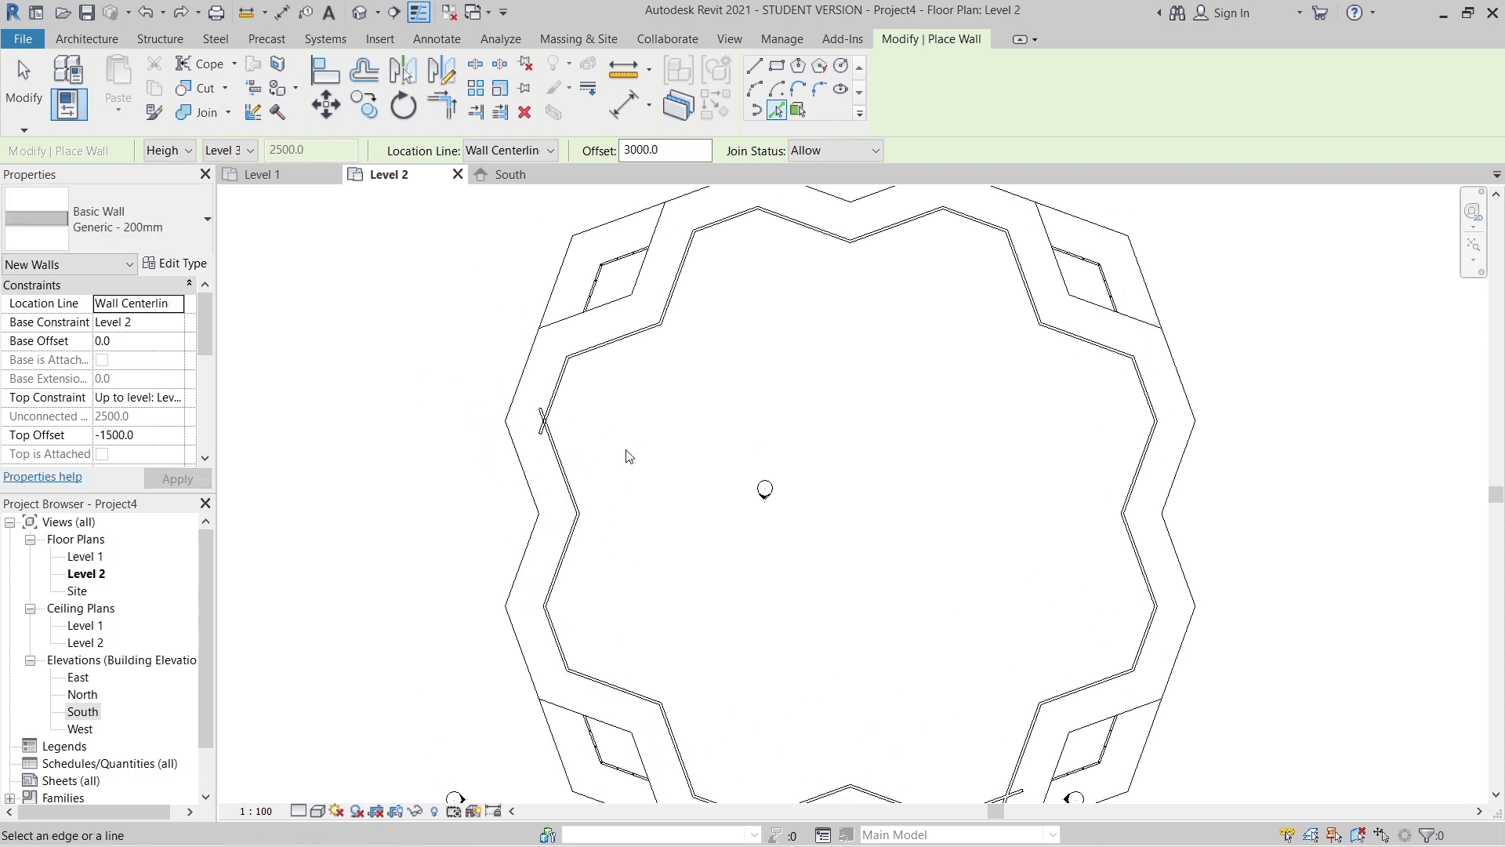
pyautogui.press('Escape')
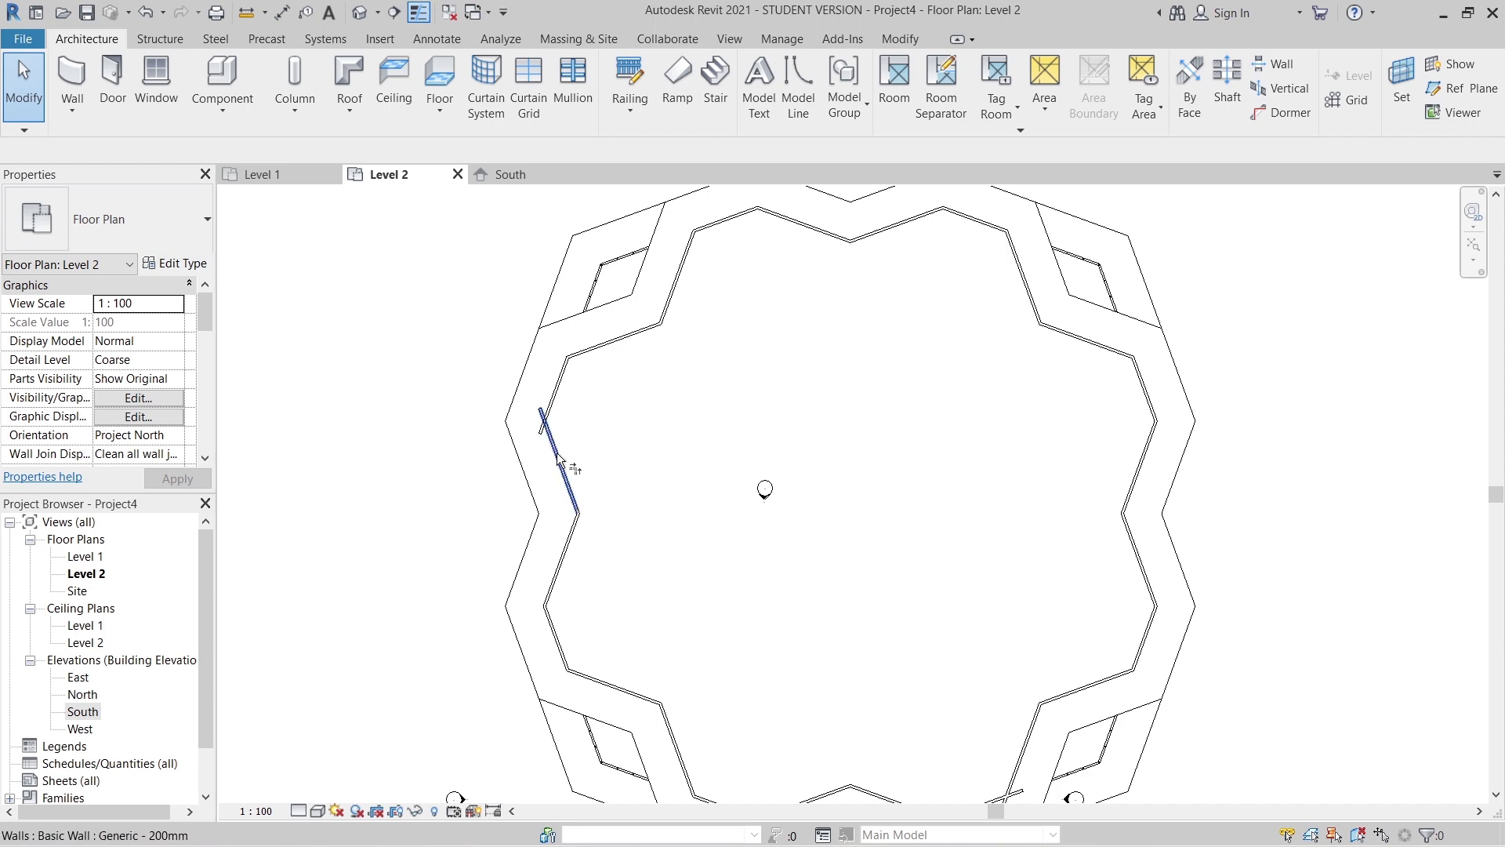
# - Trim the crossing Level 2 wall ends to clean corners on the west side and near the southeast corner
pyautogui.press('t')
pyautogui.press('r')
pyautogui.scroll(-2, 811, 462)
pyautogui.moveTo(894, 670); pyautogui.dragTo(815, 487, button='middle')
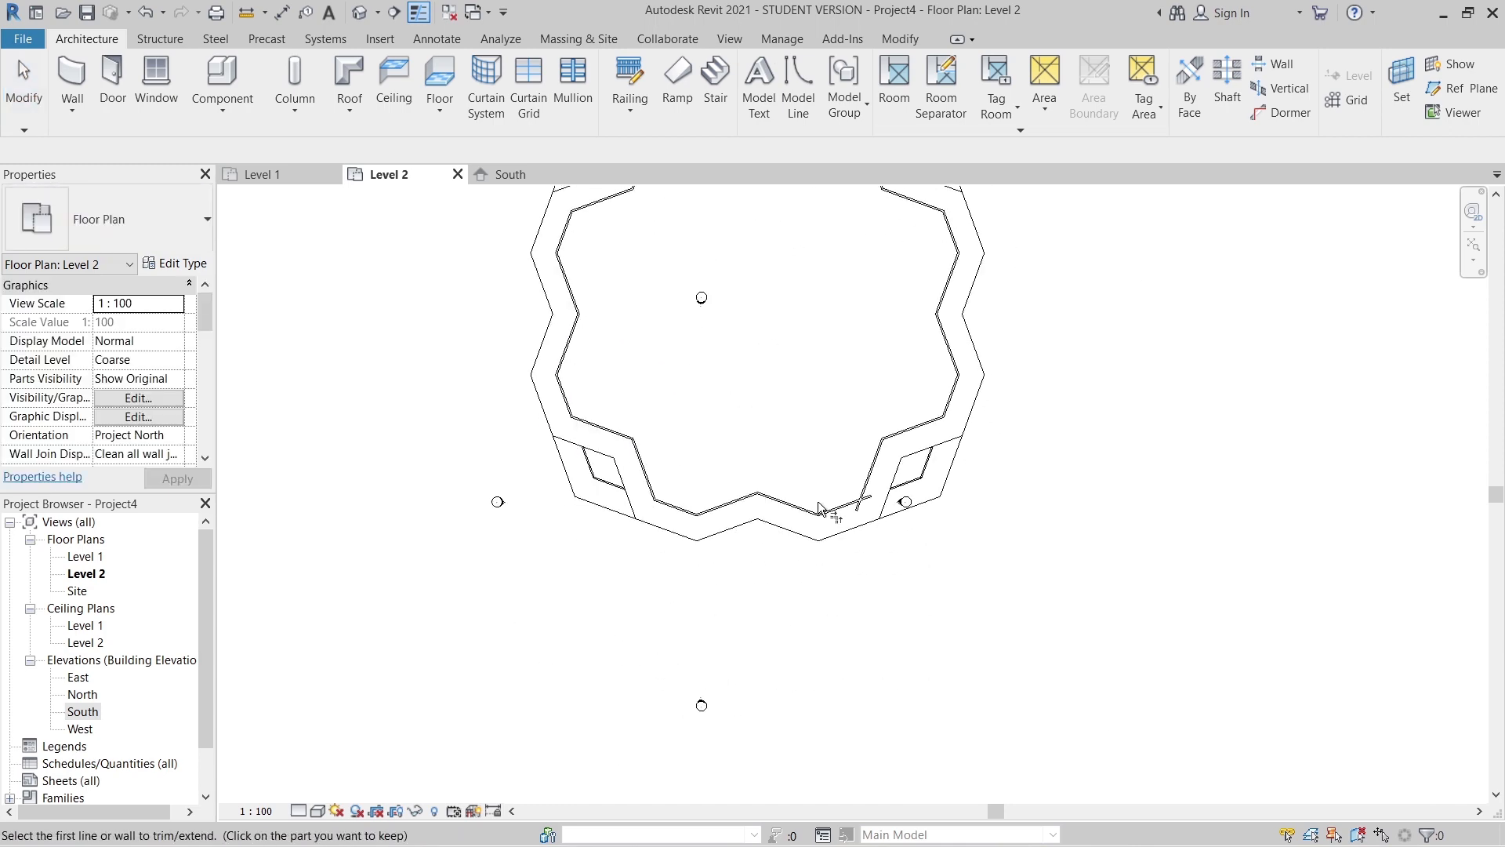
pyautogui.click(865, 488)
pyautogui.scroll(2, 870, 479)
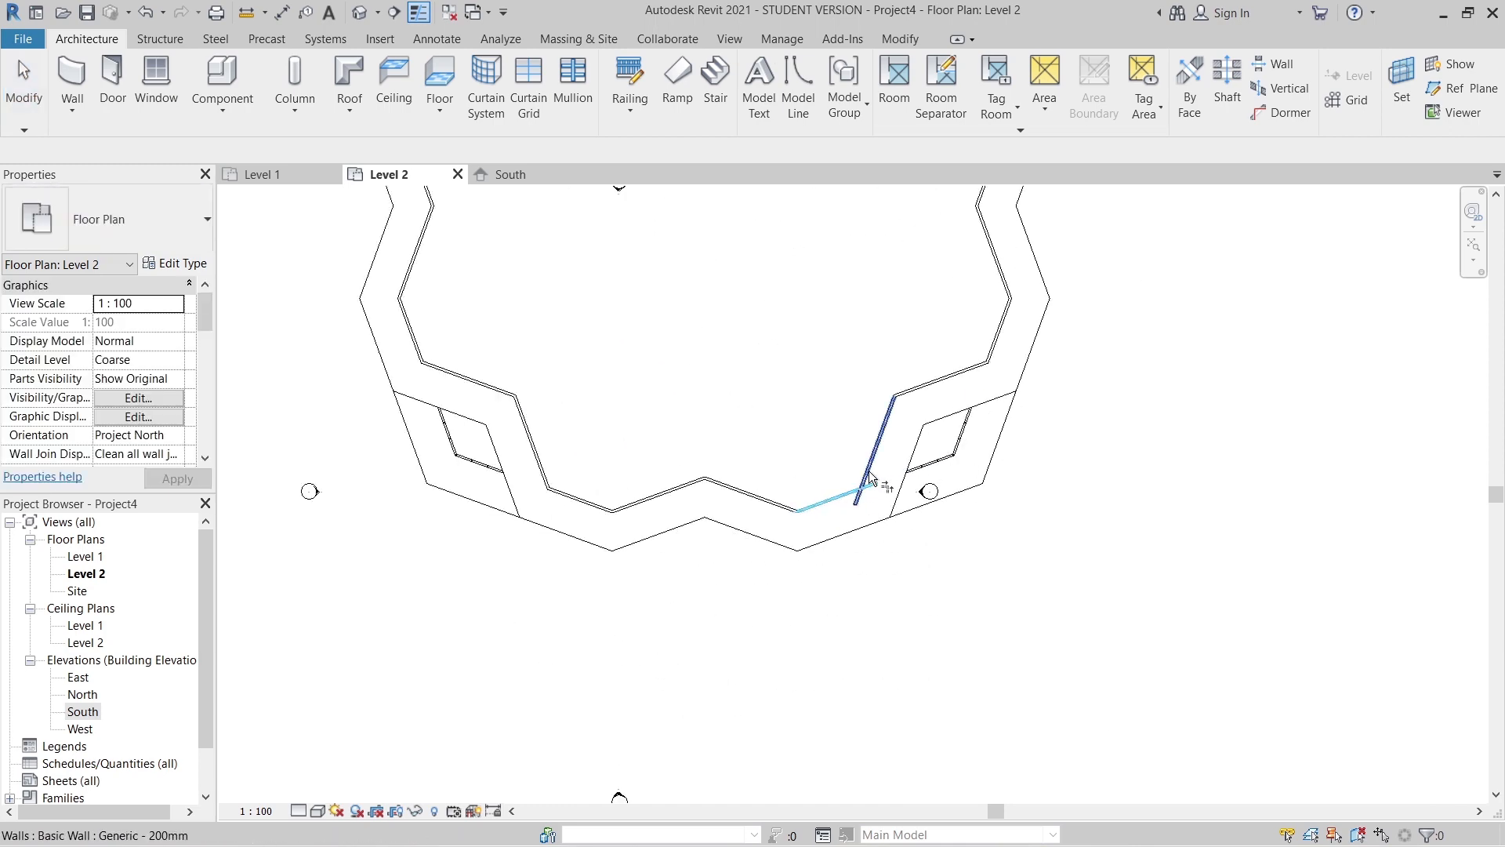
pyautogui.scroll(2, 878, 484)
pyautogui.click(878, 449)
pyautogui.press('Escape')
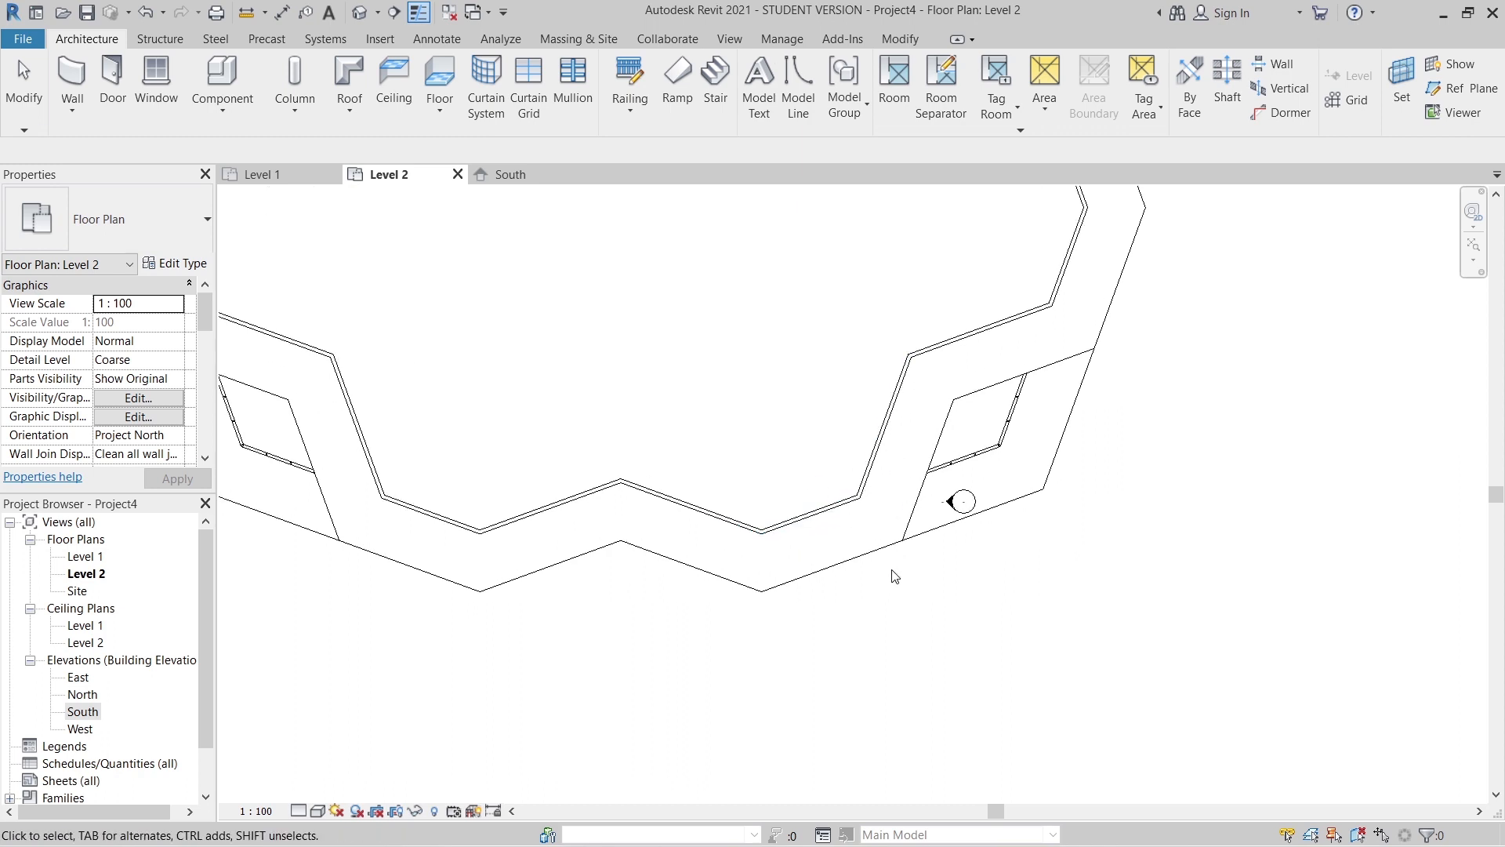
# - Change the whole chain of Level 2 walls to the Curtain Wall Storefront type
pyautogui.scroll(-3, 894, 576)
pyautogui.press('Tab')
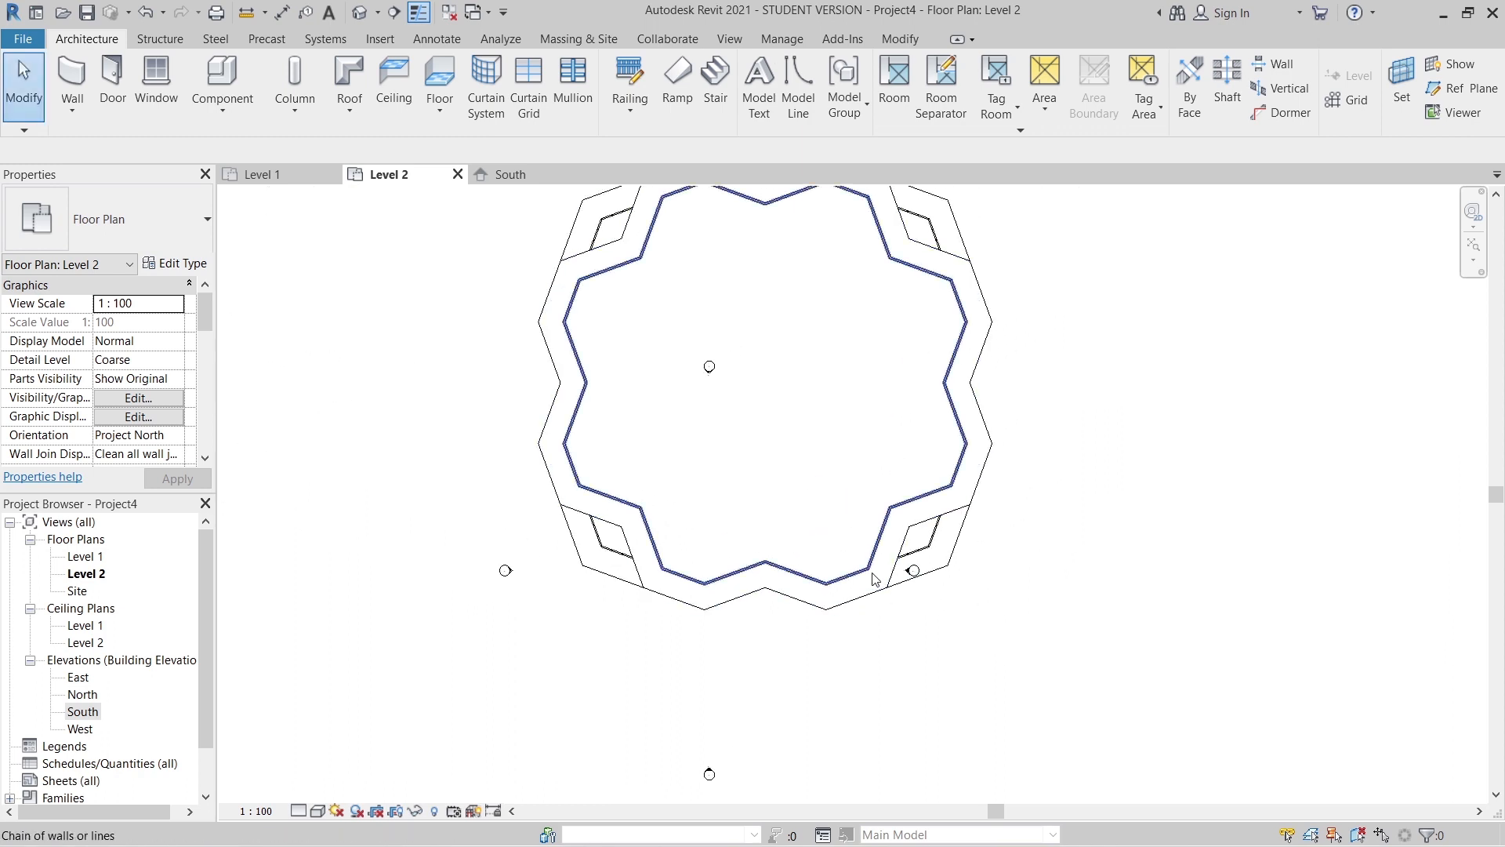
pyautogui.click(877, 578)
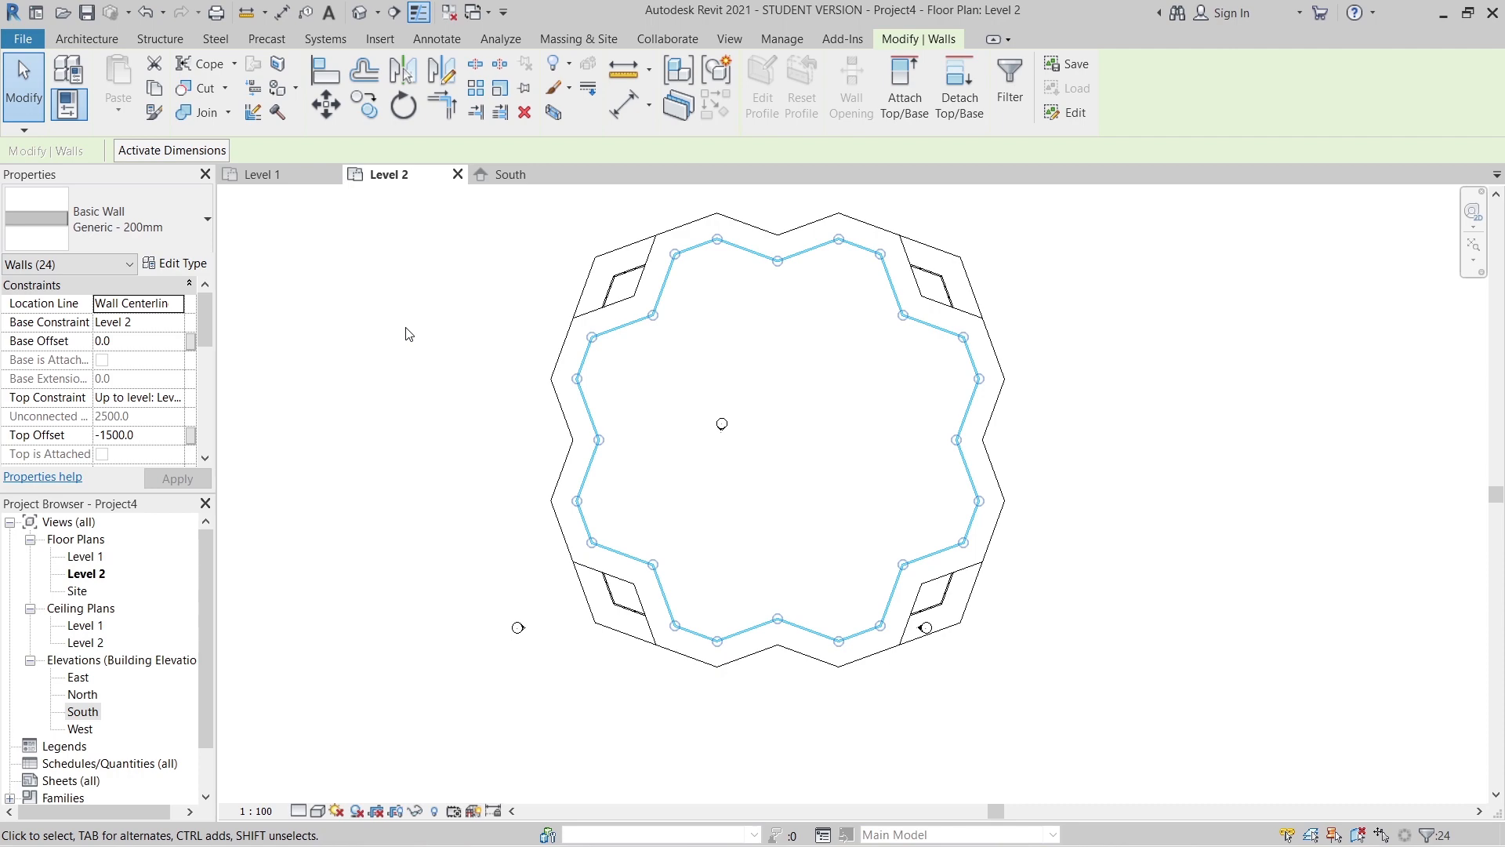
pyautogui.click(118, 220)
pyautogui.scroll(-5, 126, 549)
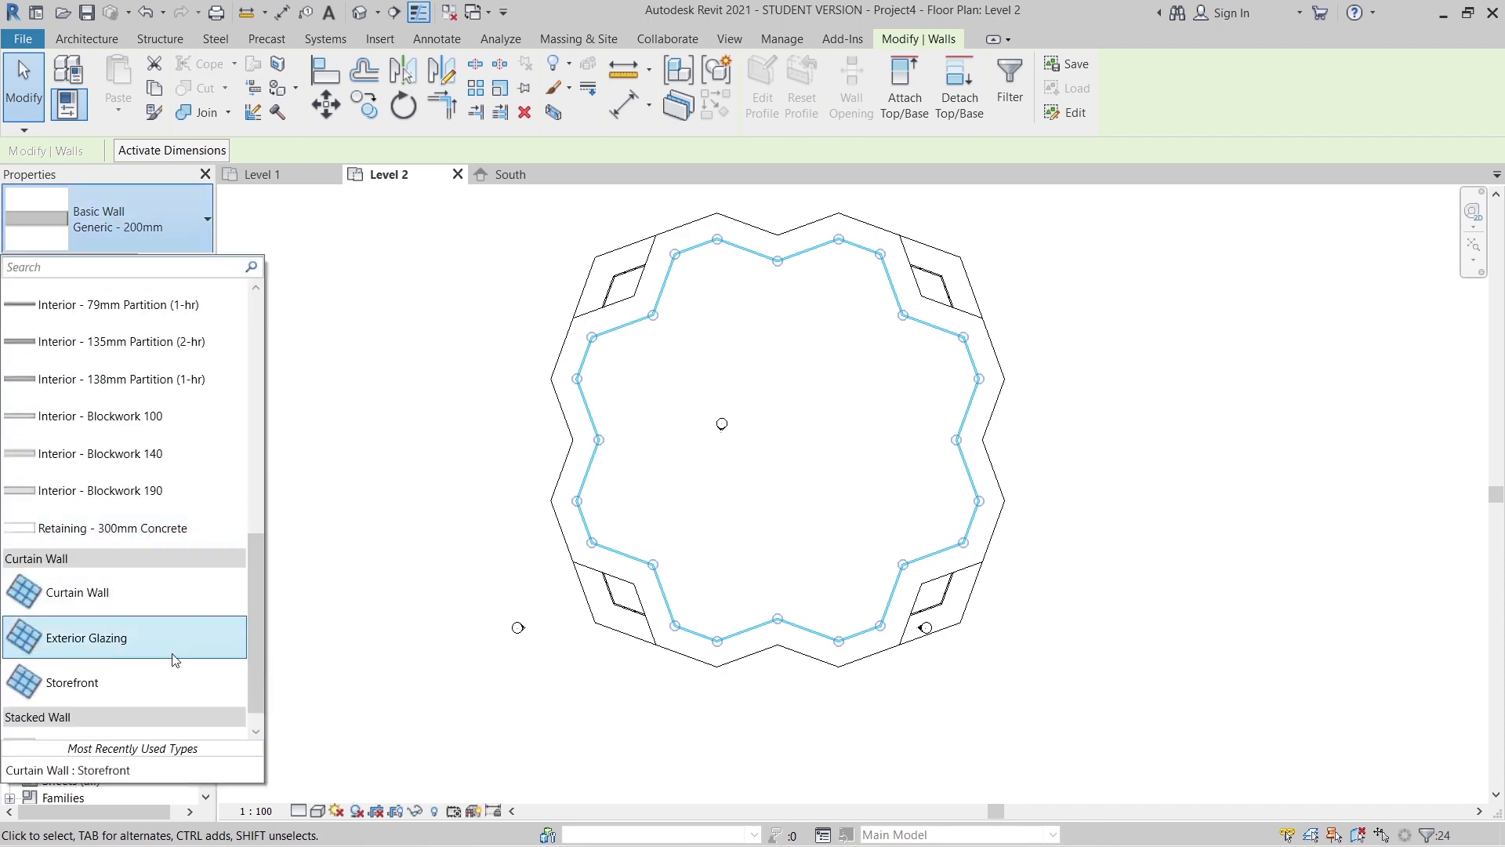
pyautogui.click(129, 680)
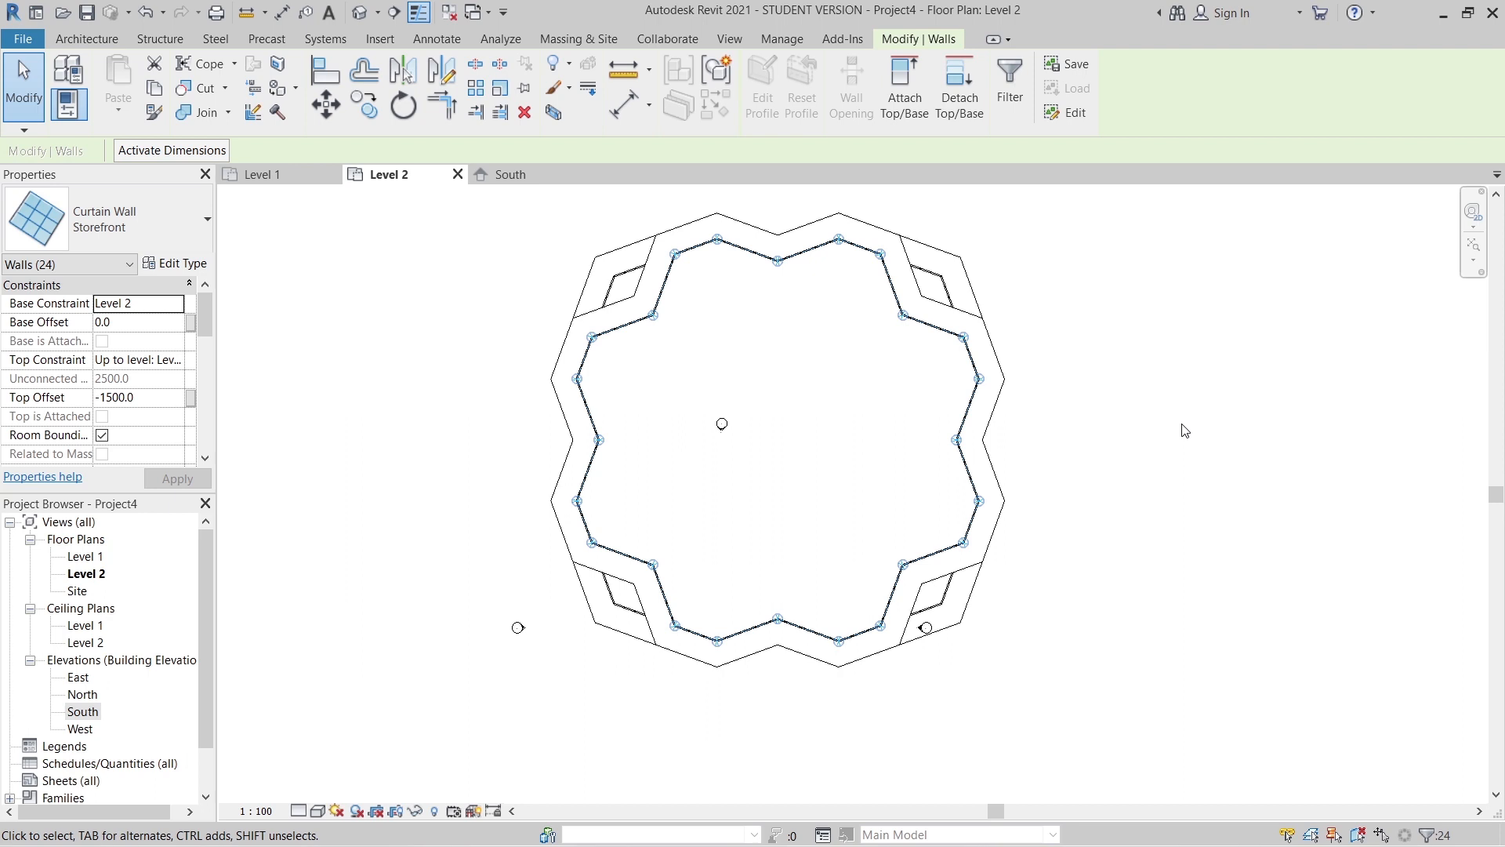
pyautogui.click(1147, 469)
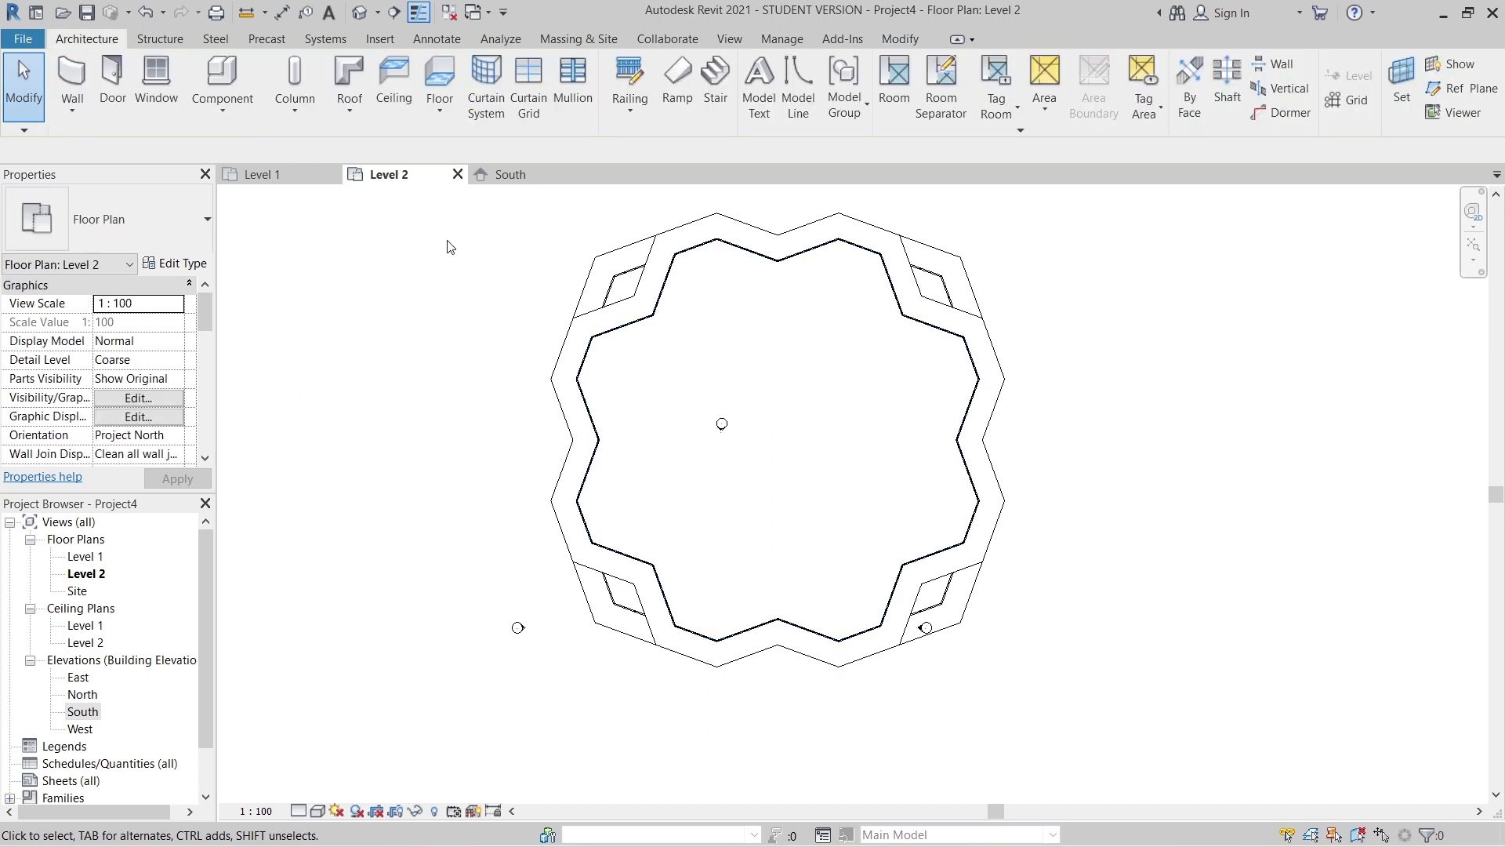
# - Open the South elevation and examine the slabs and curtain walls of Levels 1 and 2
pyautogui.click(510, 178)
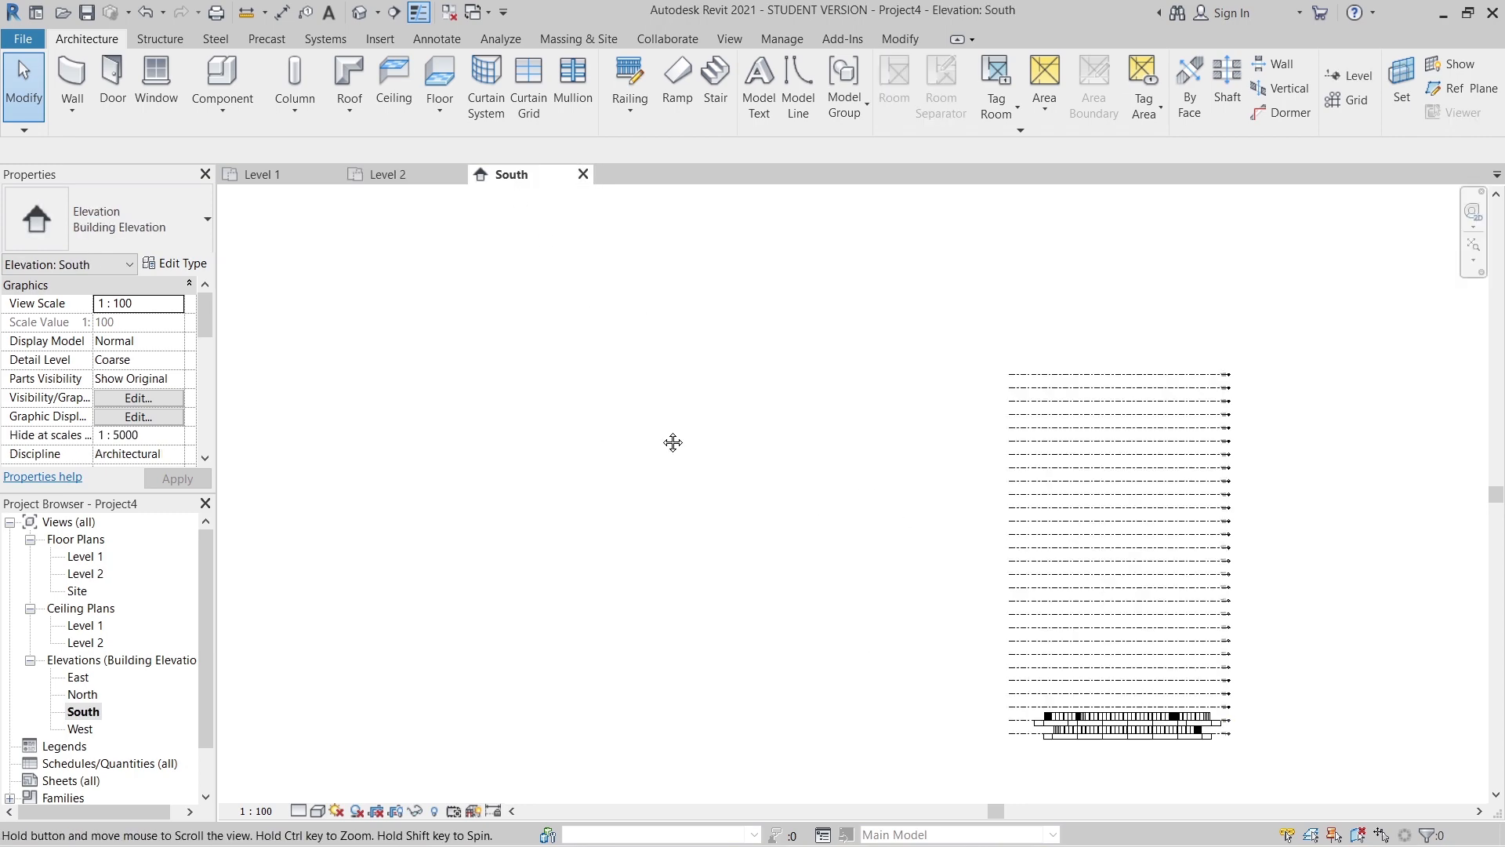
pyautogui.scroll(7, 621, 605)
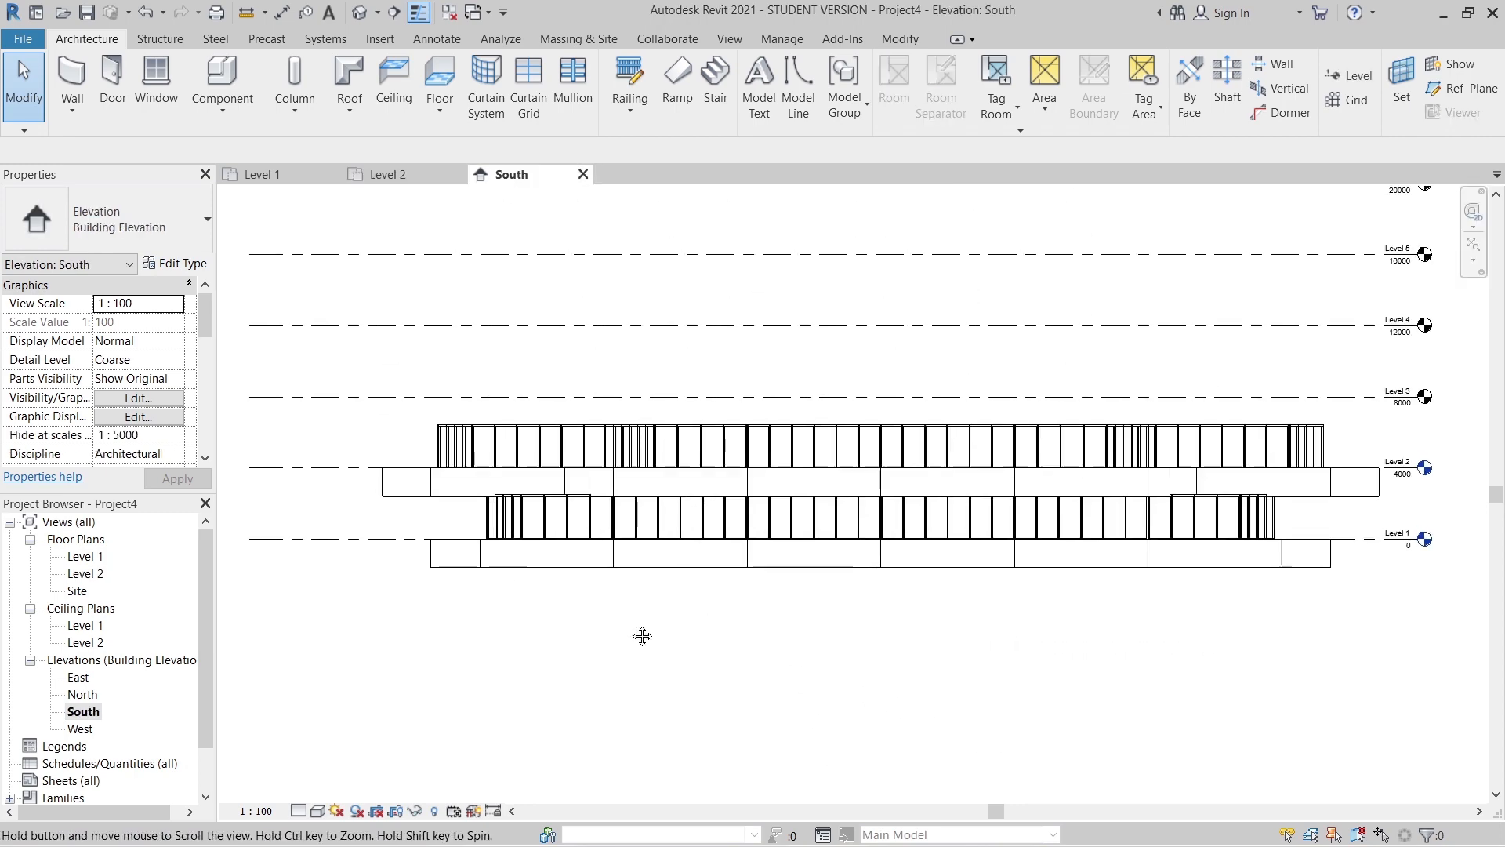
pyautogui.moveTo(716, 675); pyautogui.dragTo(763, 703, button='middle')
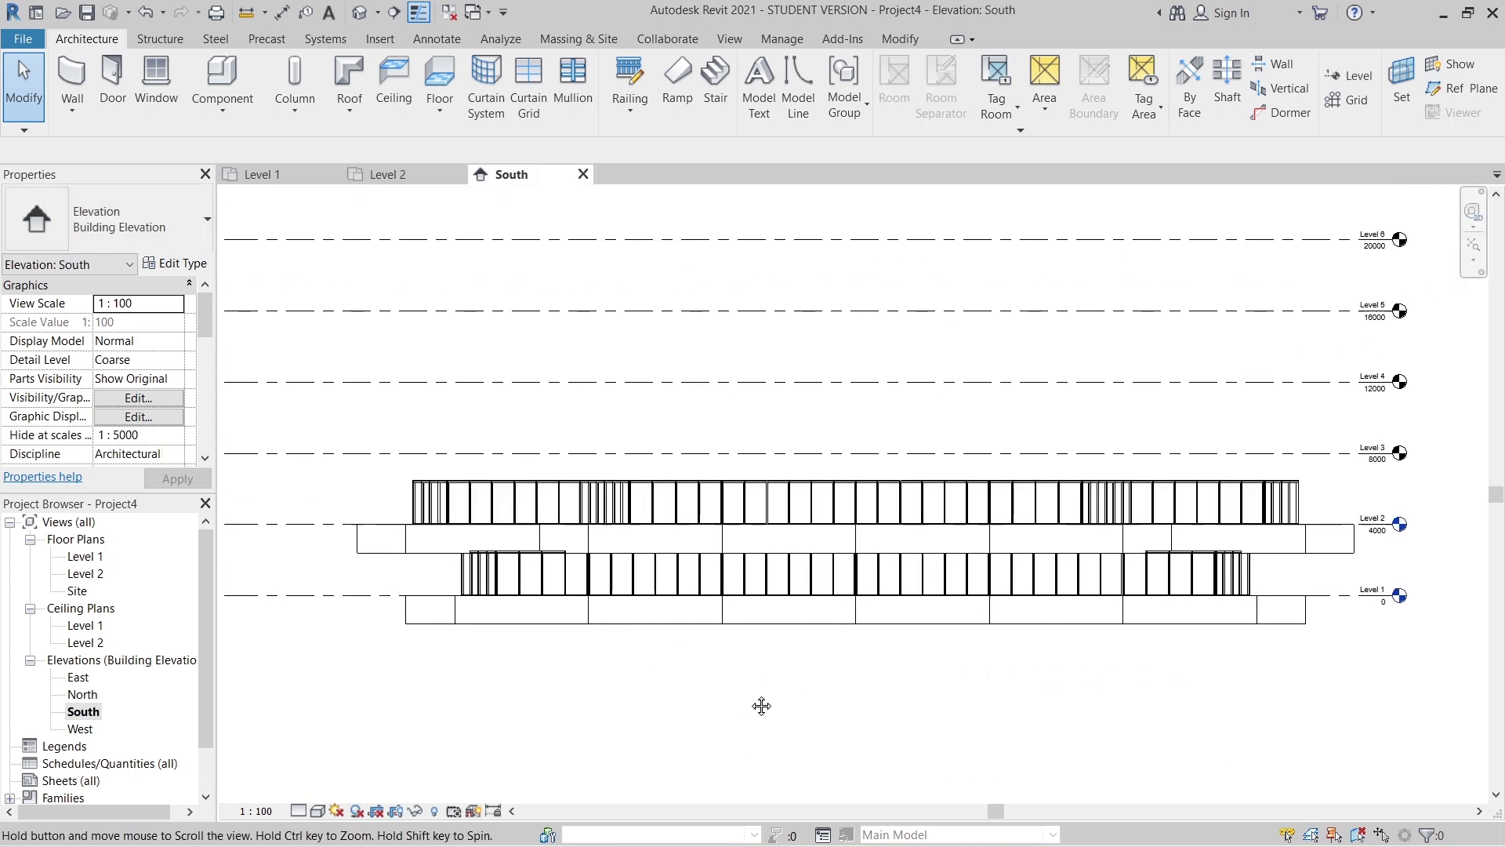
pyautogui.moveTo(882, 689); pyautogui.dragTo(884, 689, button='middle')
pyautogui.moveTo(1028, 690); pyautogui.dragTo(1013, 689, button='middle')
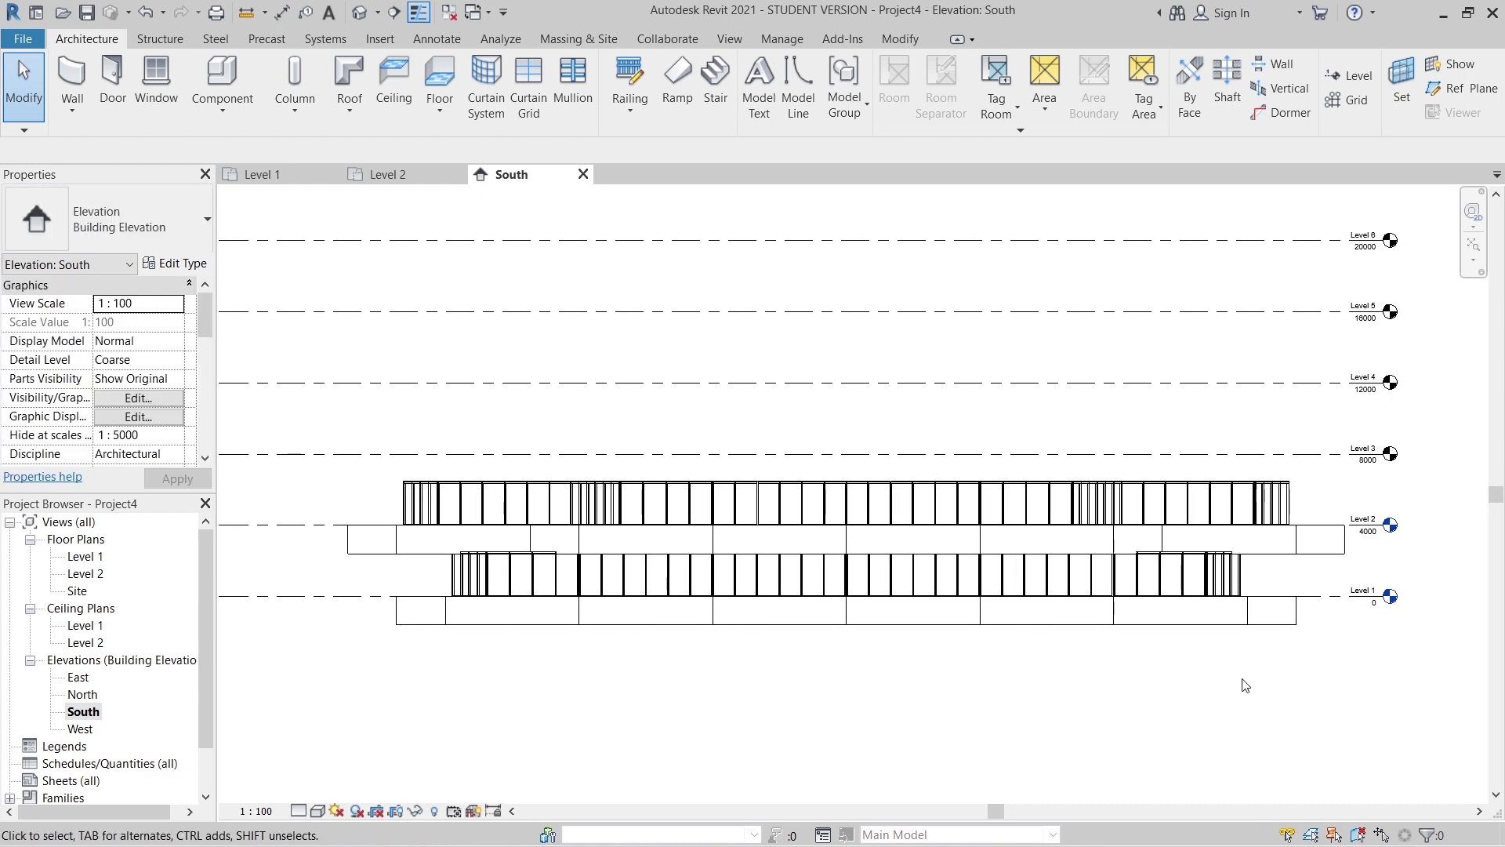
pyautogui.moveTo(1241, 679); pyautogui.dragTo(1254, 678, button='middle')
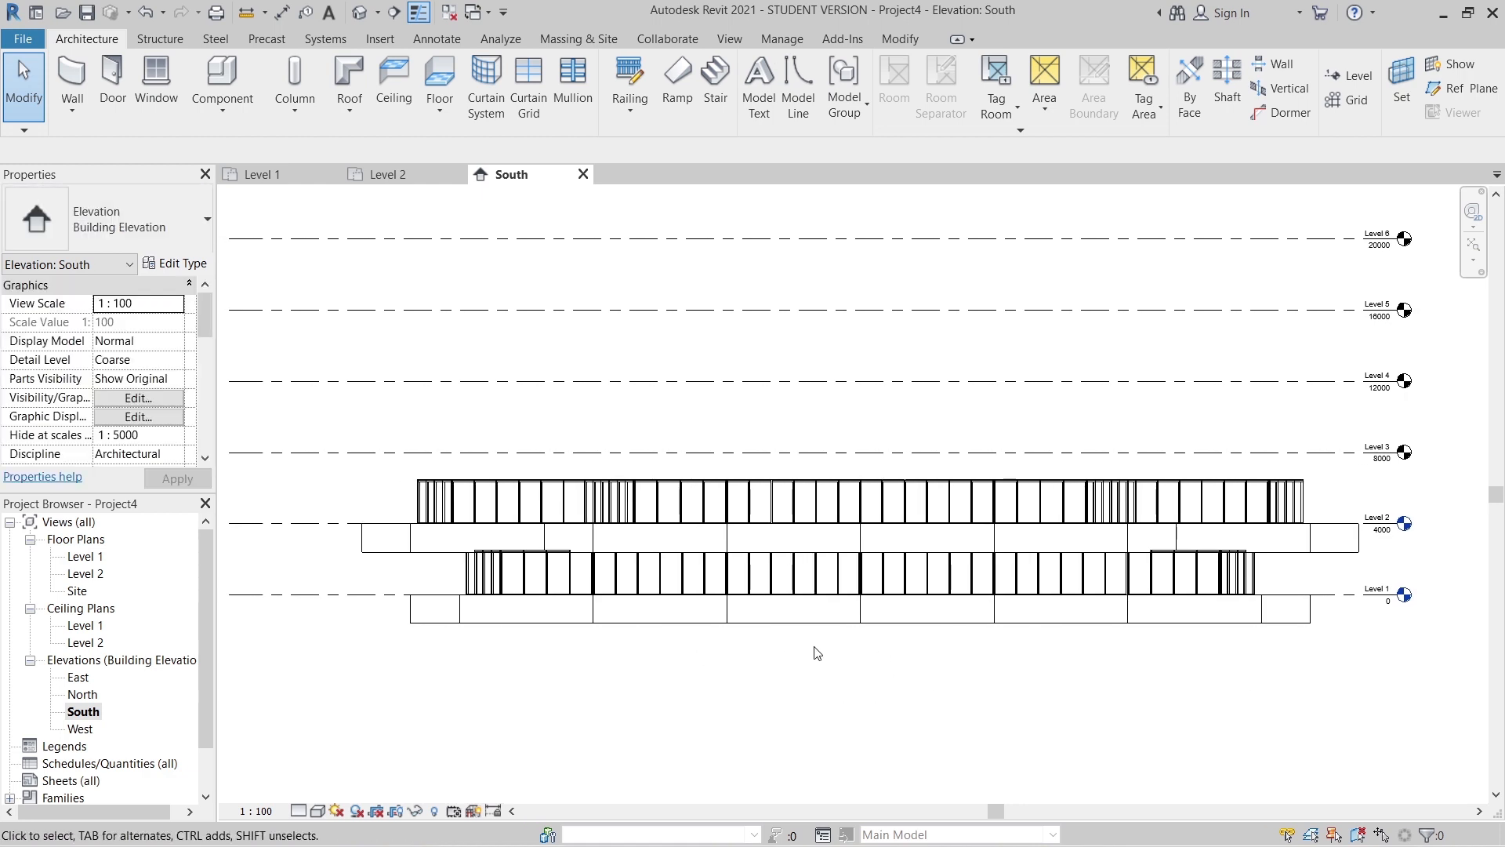
pyautogui.moveTo(873, 660); pyautogui.dragTo(910, 662, button='middle')
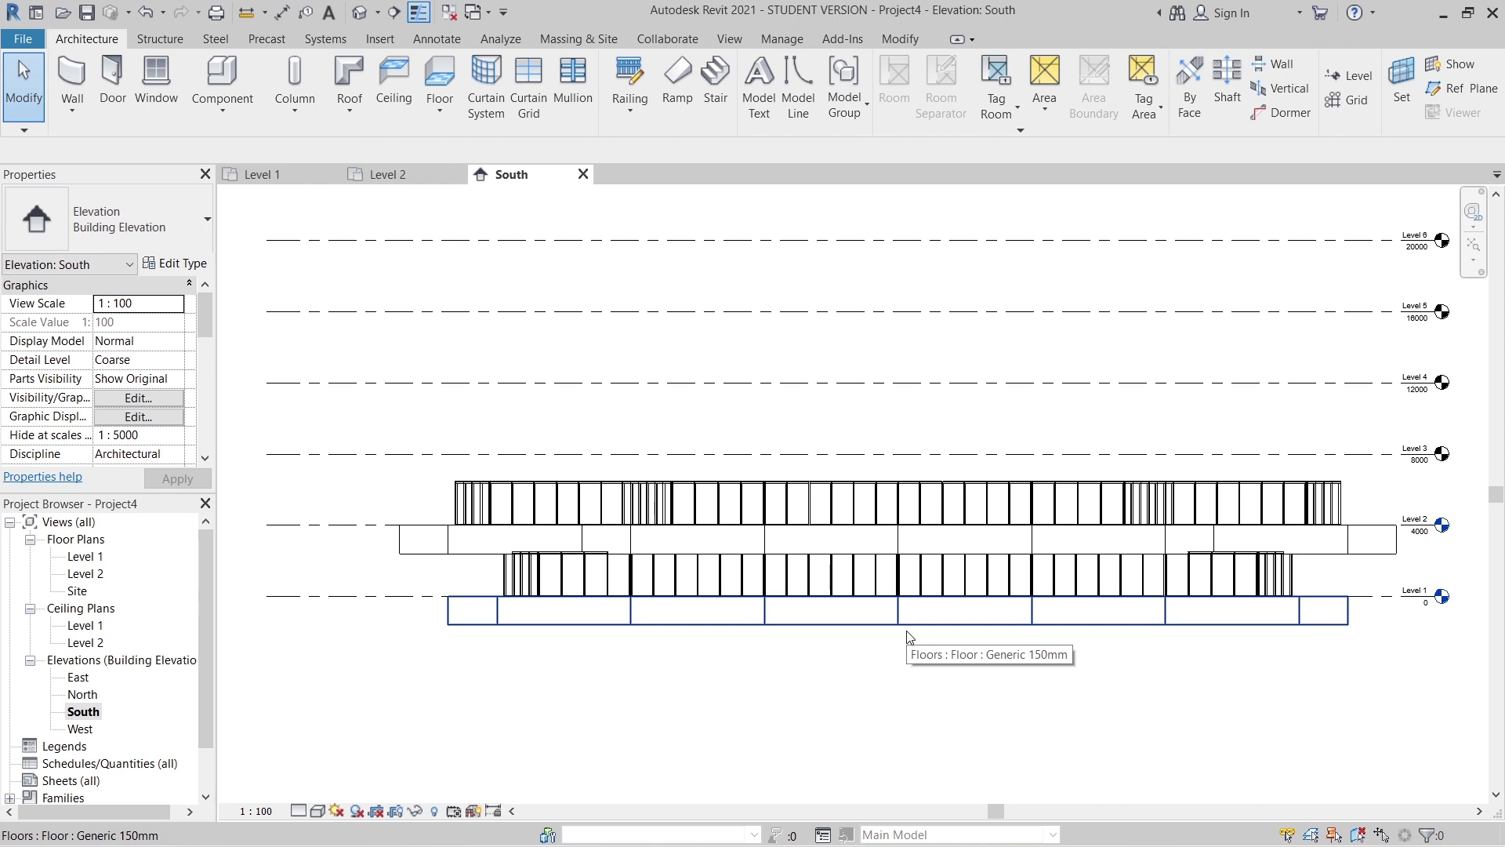
pyautogui.click(910, 638)
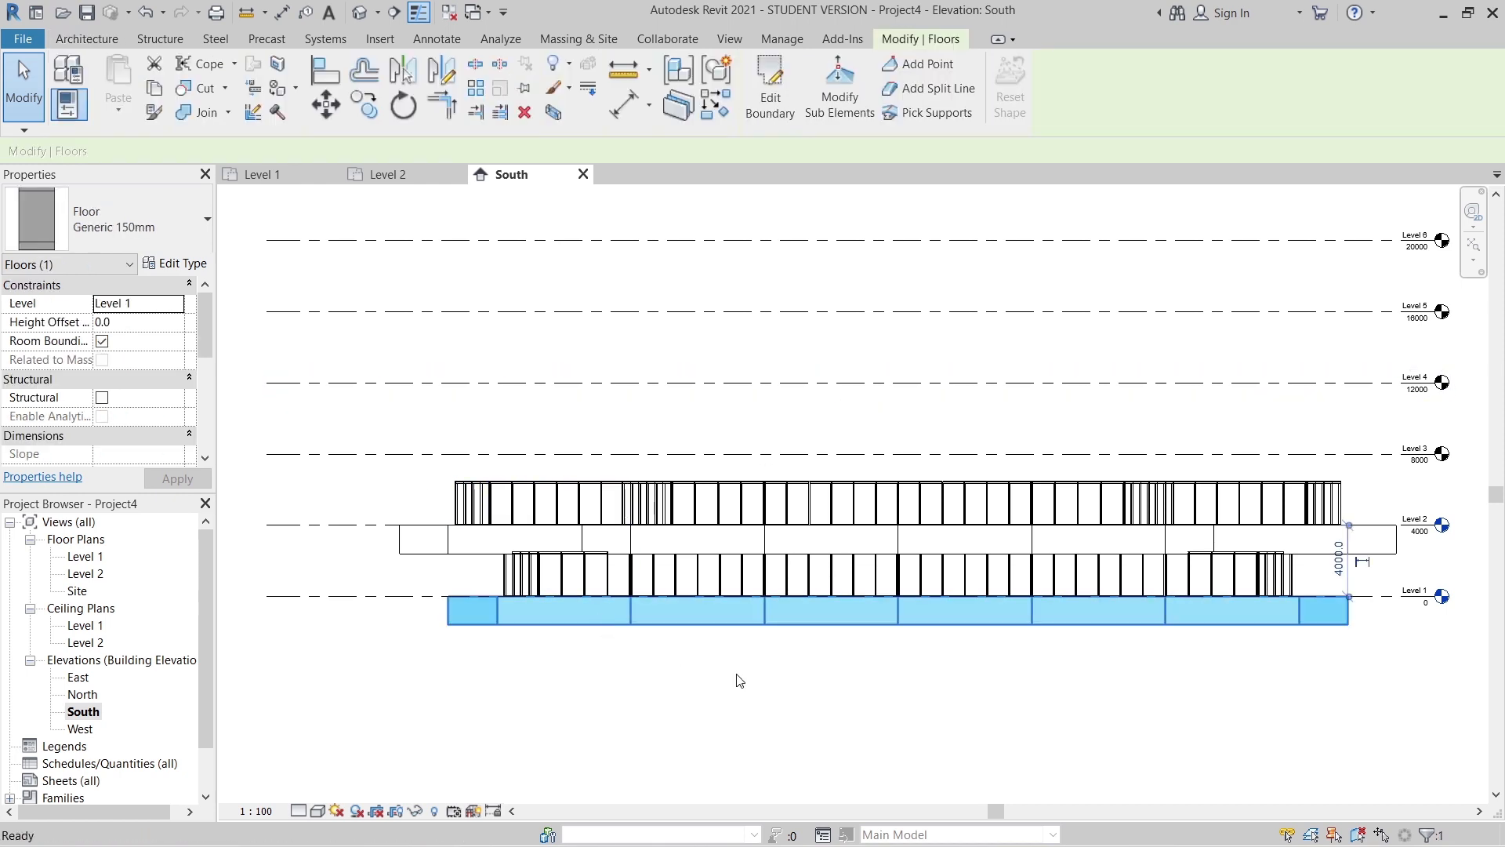
pyautogui.click(808, 693)
pyautogui.scroll(-2, 1020, 702)
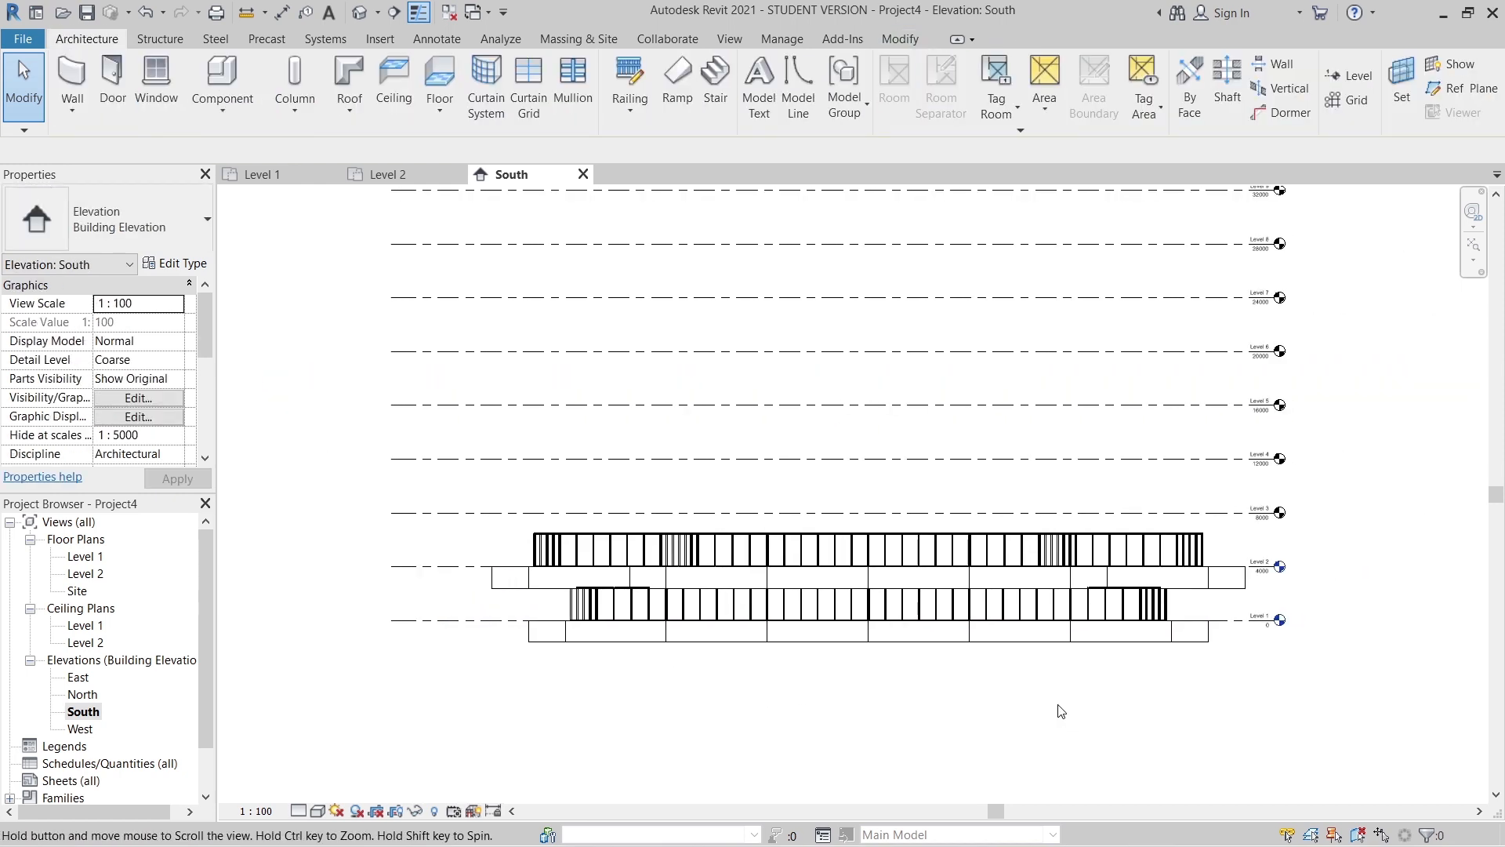
# - Select the Level 1 and Level 2 slabs together with the full chains of curtain walls on both levels
pyautogui.click(1140, 637)
pyautogui.scroll(1, 1169, 686)
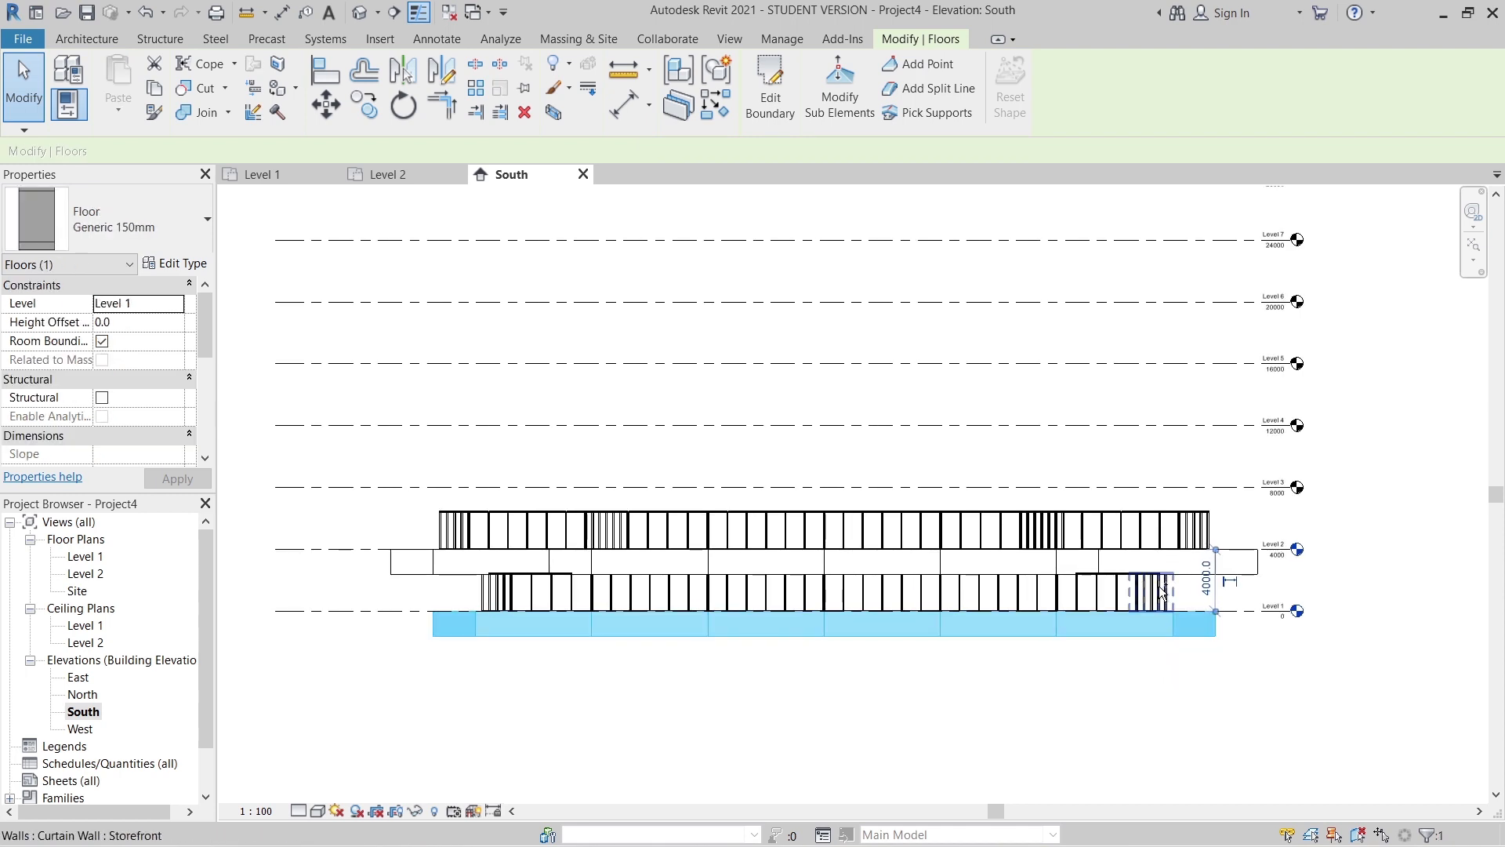
pyautogui.press('Tab')
pyautogui.keyDown('ctrl'); pyautogui.click(1162, 593); pyautogui.keyUp('ctrl')
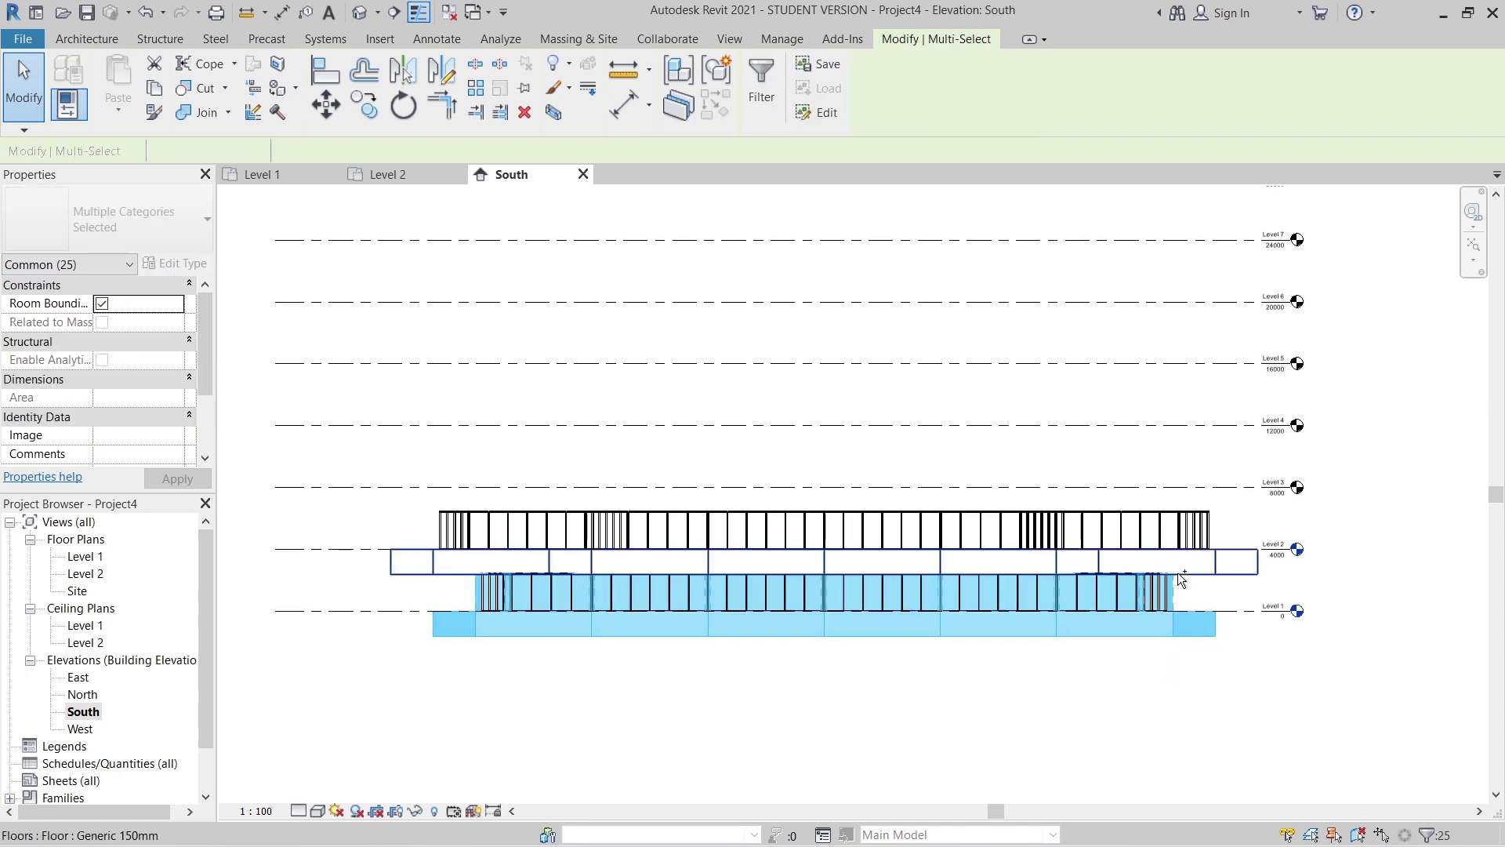
pyautogui.keyDown('ctrl'); pyautogui.click(1178, 573); pyautogui.keyUp('ctrl')
pyautogui.press('Tab')
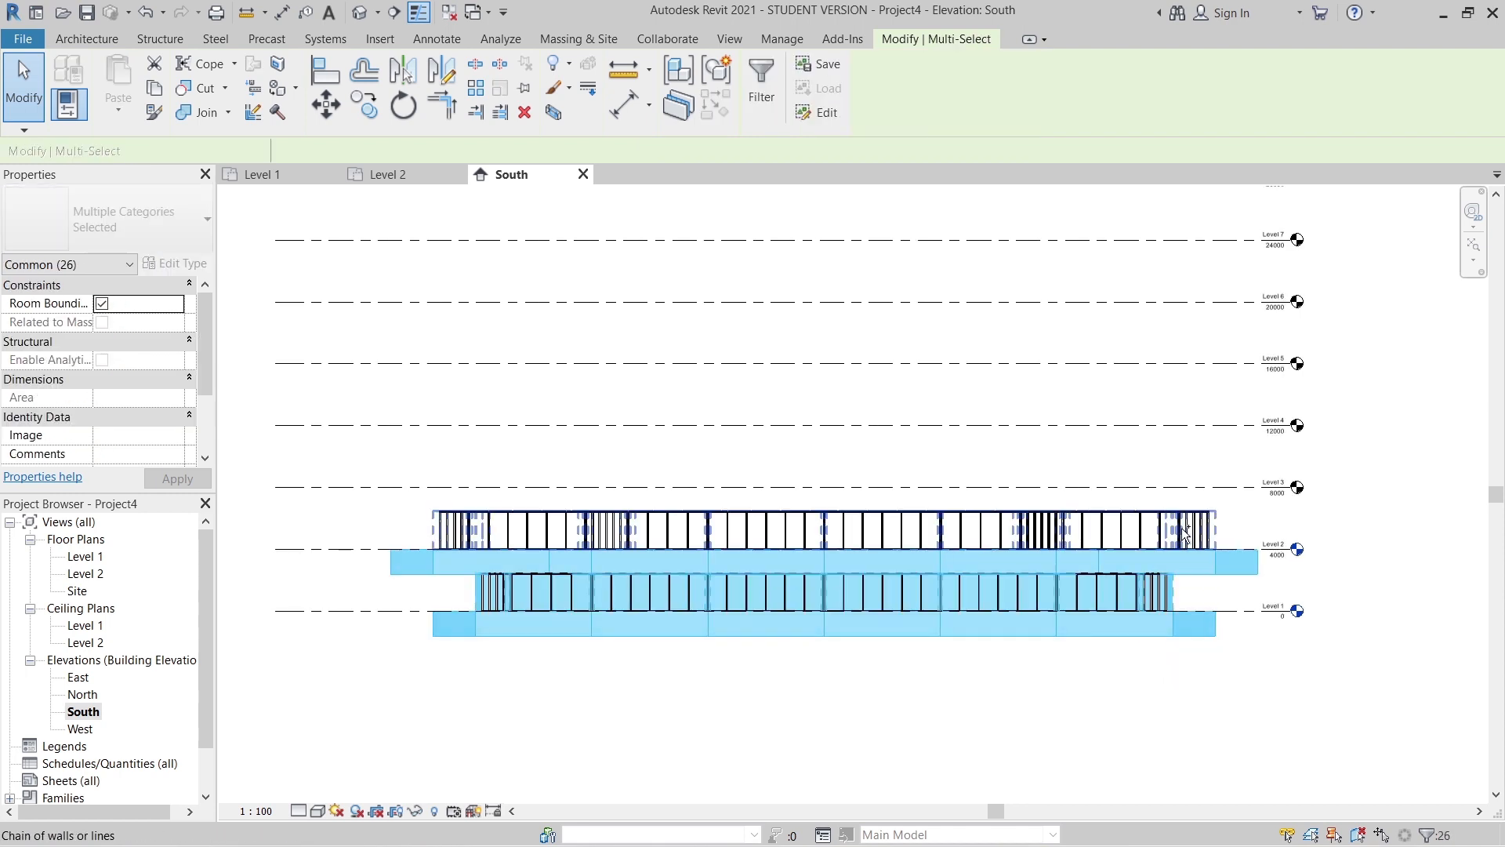
pyautogui.keyDown('ctrl'); pyautogui.click(1184, 536); pyautogui.keyUp('ctrl')
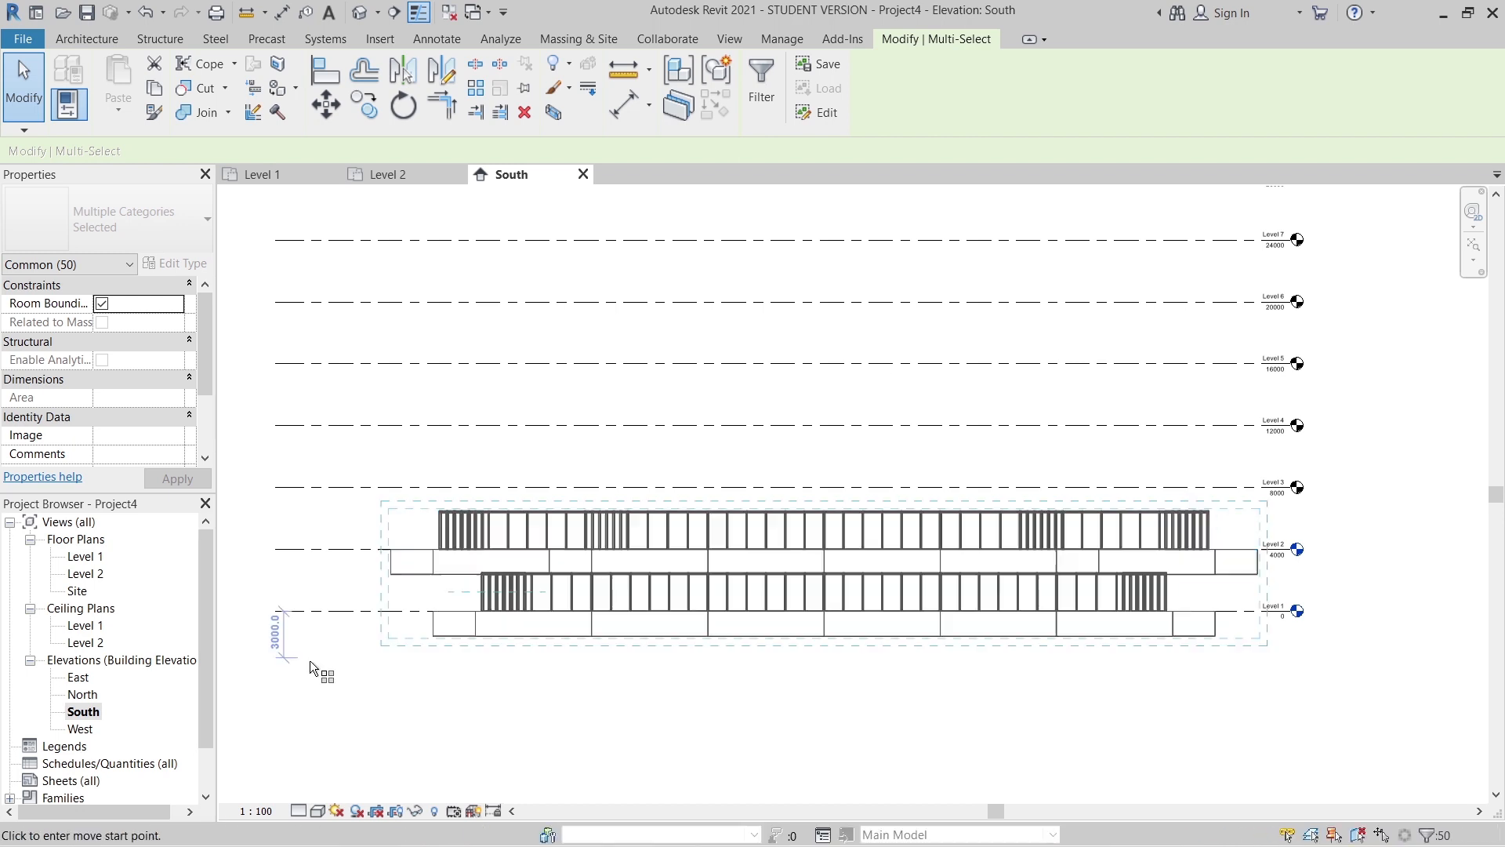
# - Try to array the selected slabs and curtain walls upward from Level 1 to Level 3
pyautogui.moveTo(1236, 700); pyautogui.dragTo(1154, 709, button='middle')
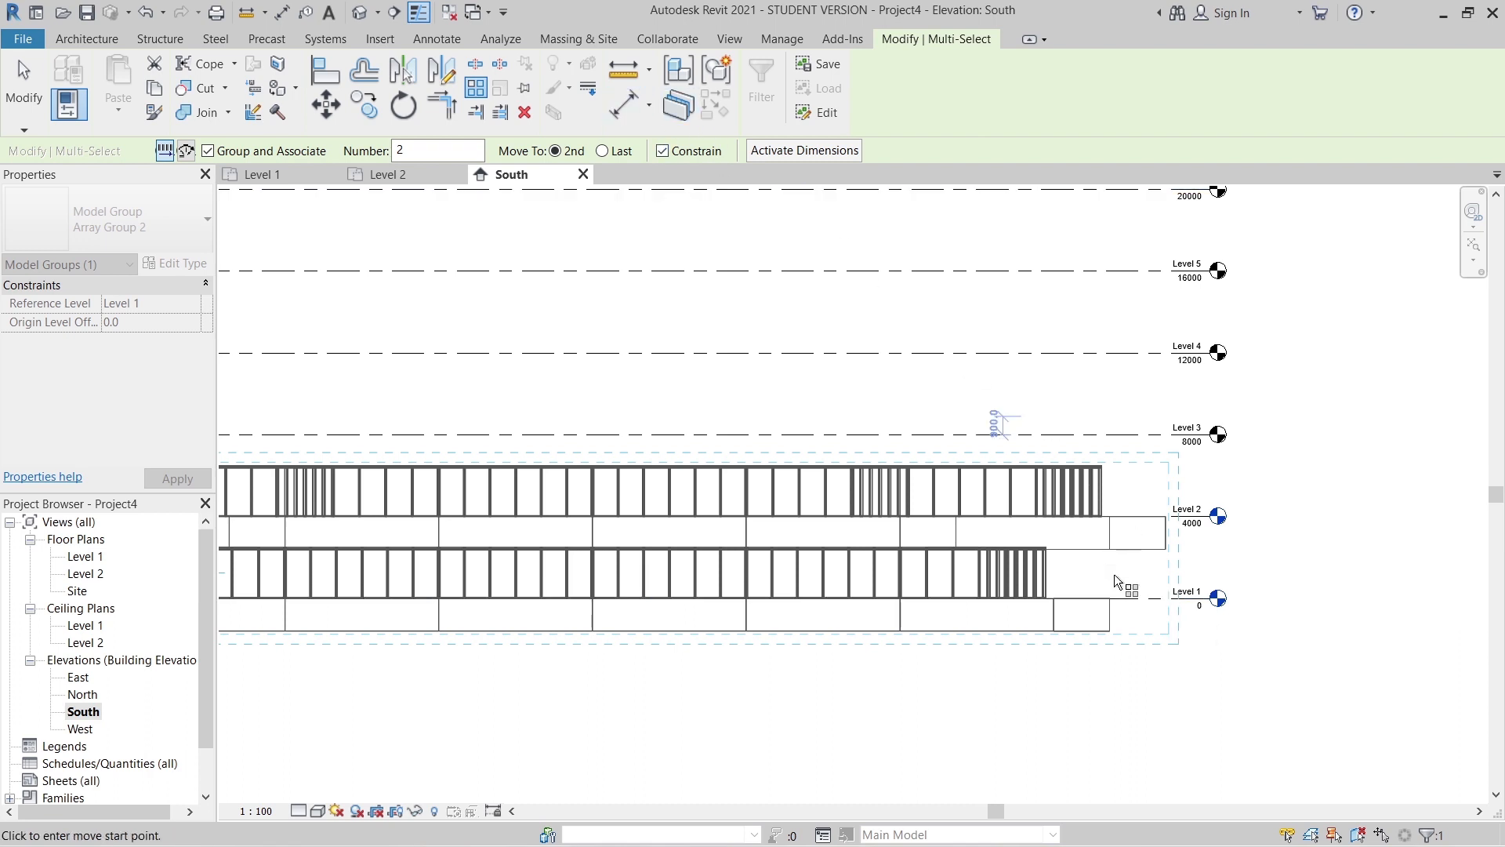
pyautogui.click(1157, 598)
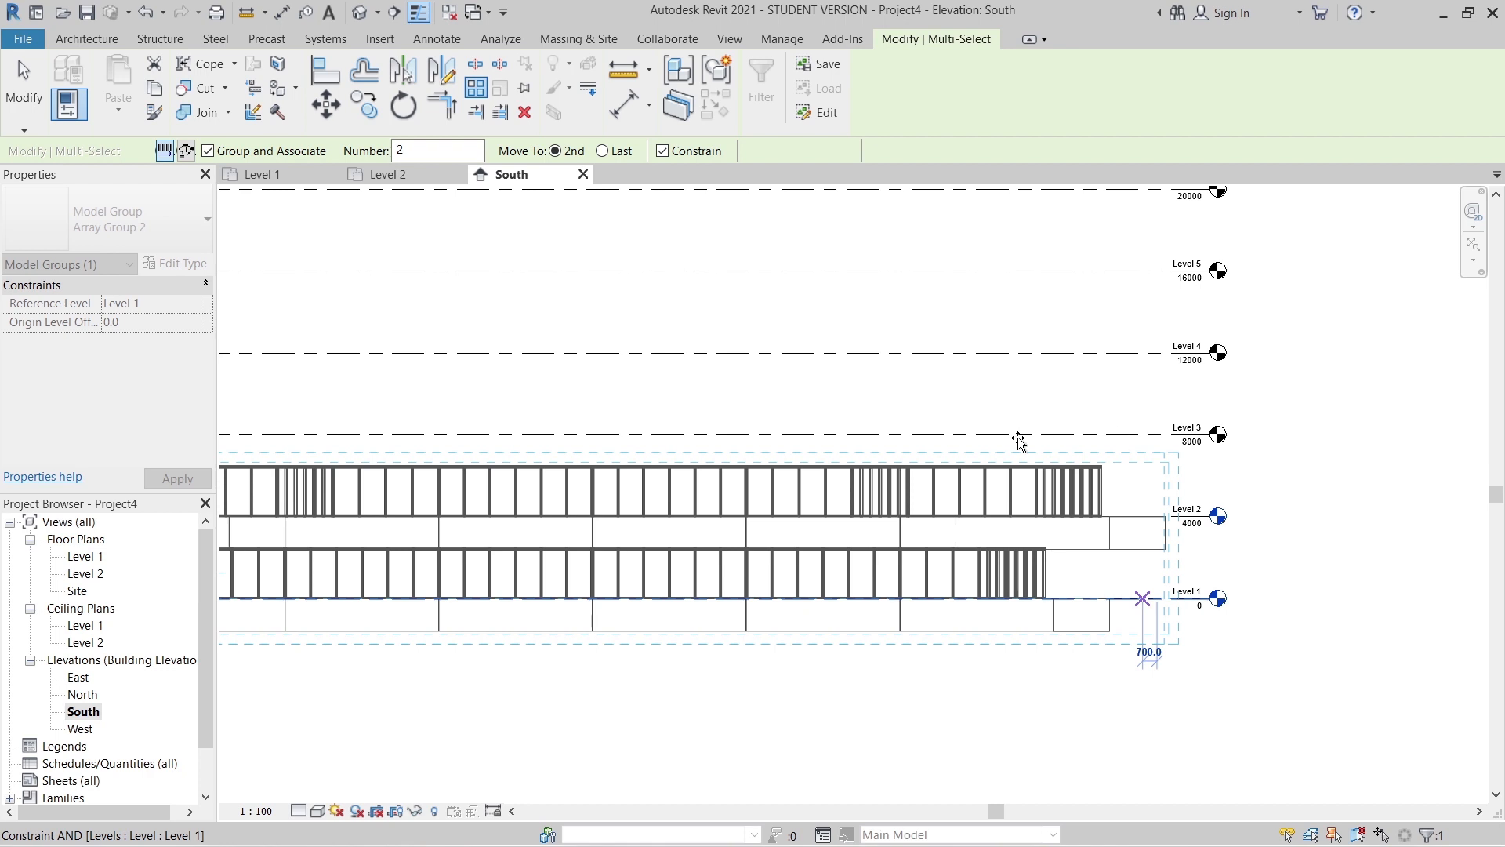
pyautogui.click(662, 151)
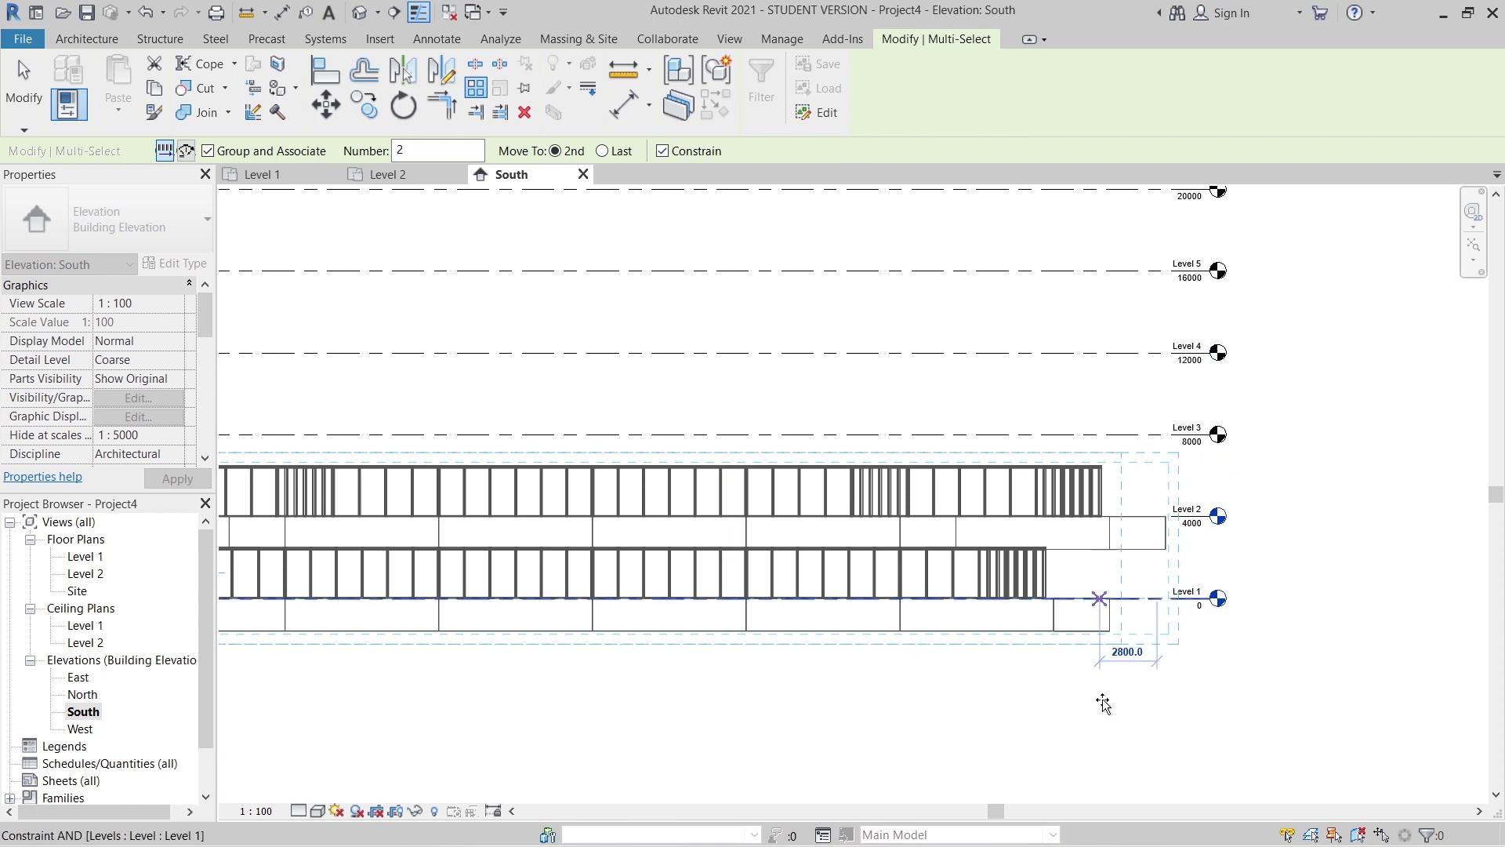
pyautogui.scroll(-3, 1094, 666)
pyautogui.scroll(4, 1117, 606)
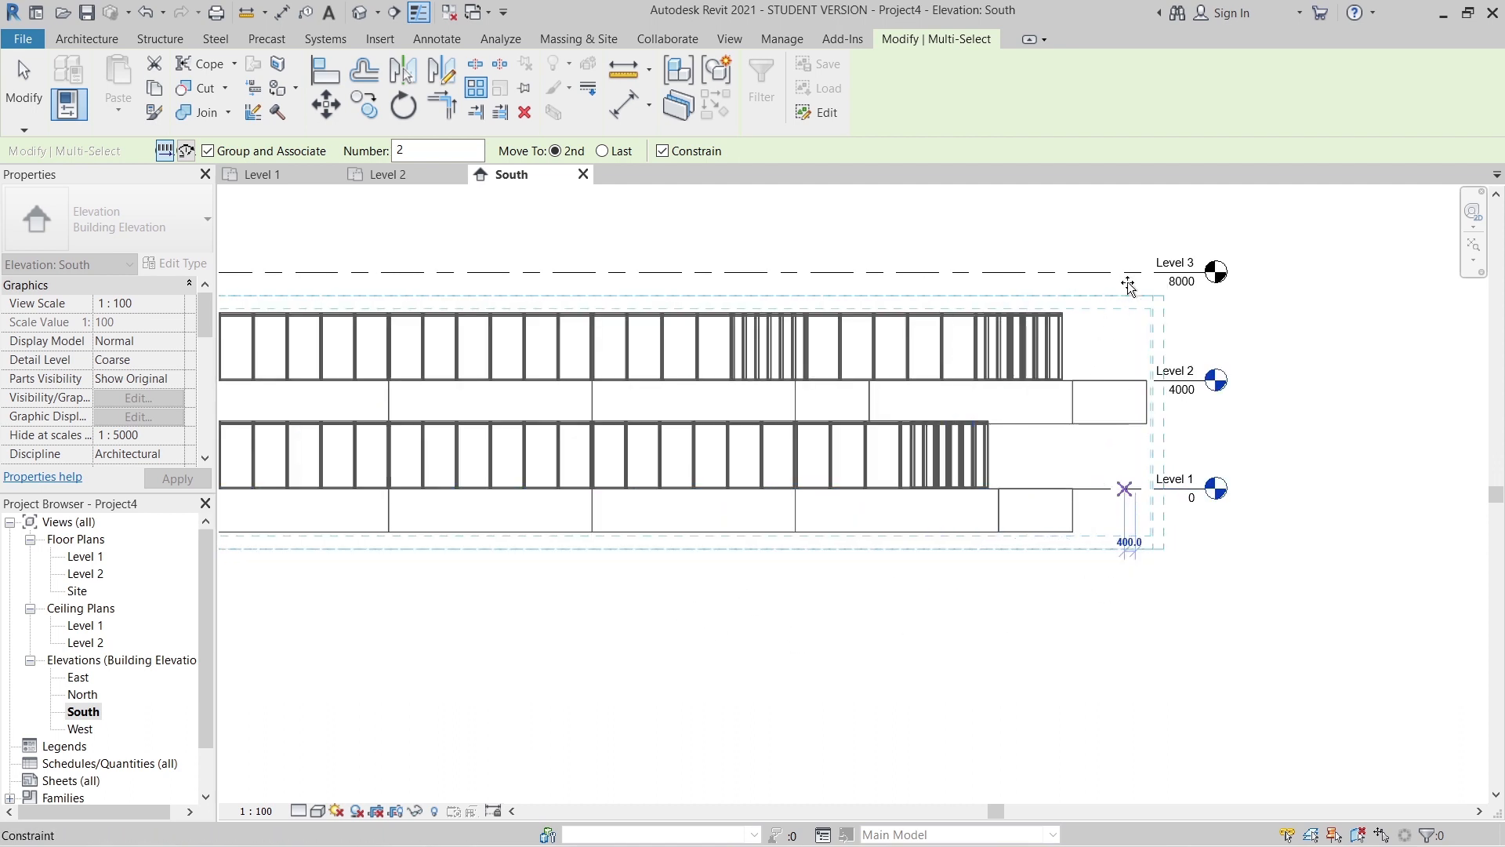
pyautogui.moveTo(1121, 308); pyautogui.dragTo(1122, 375, button='middle')
pyautogui.scroll(-2, 1111, 380)
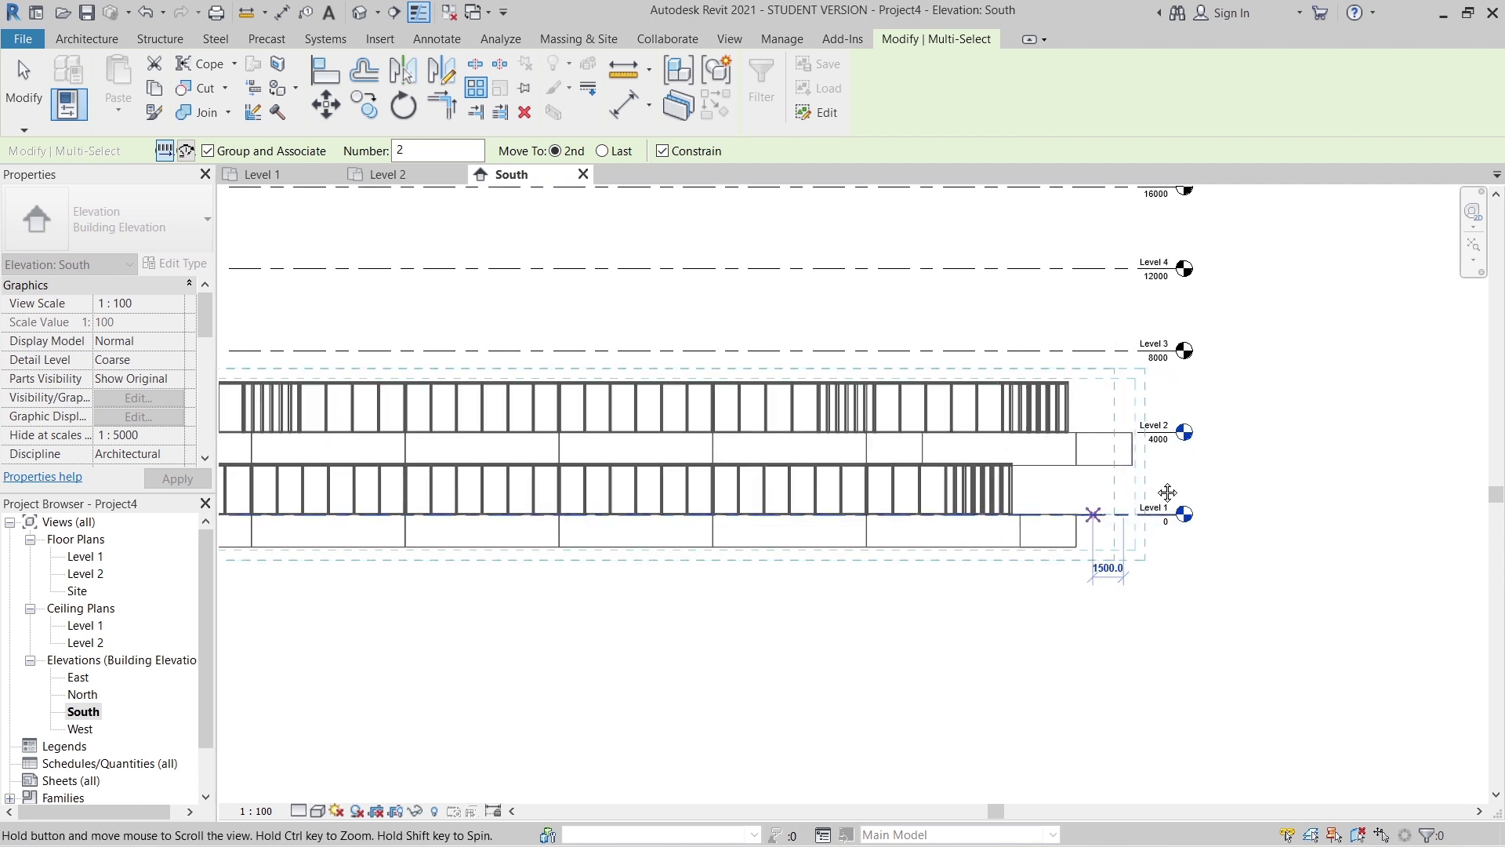
pyautogui.moveTo(1173, 497); pyautogui.dragTo(1248, 555, button='middle')
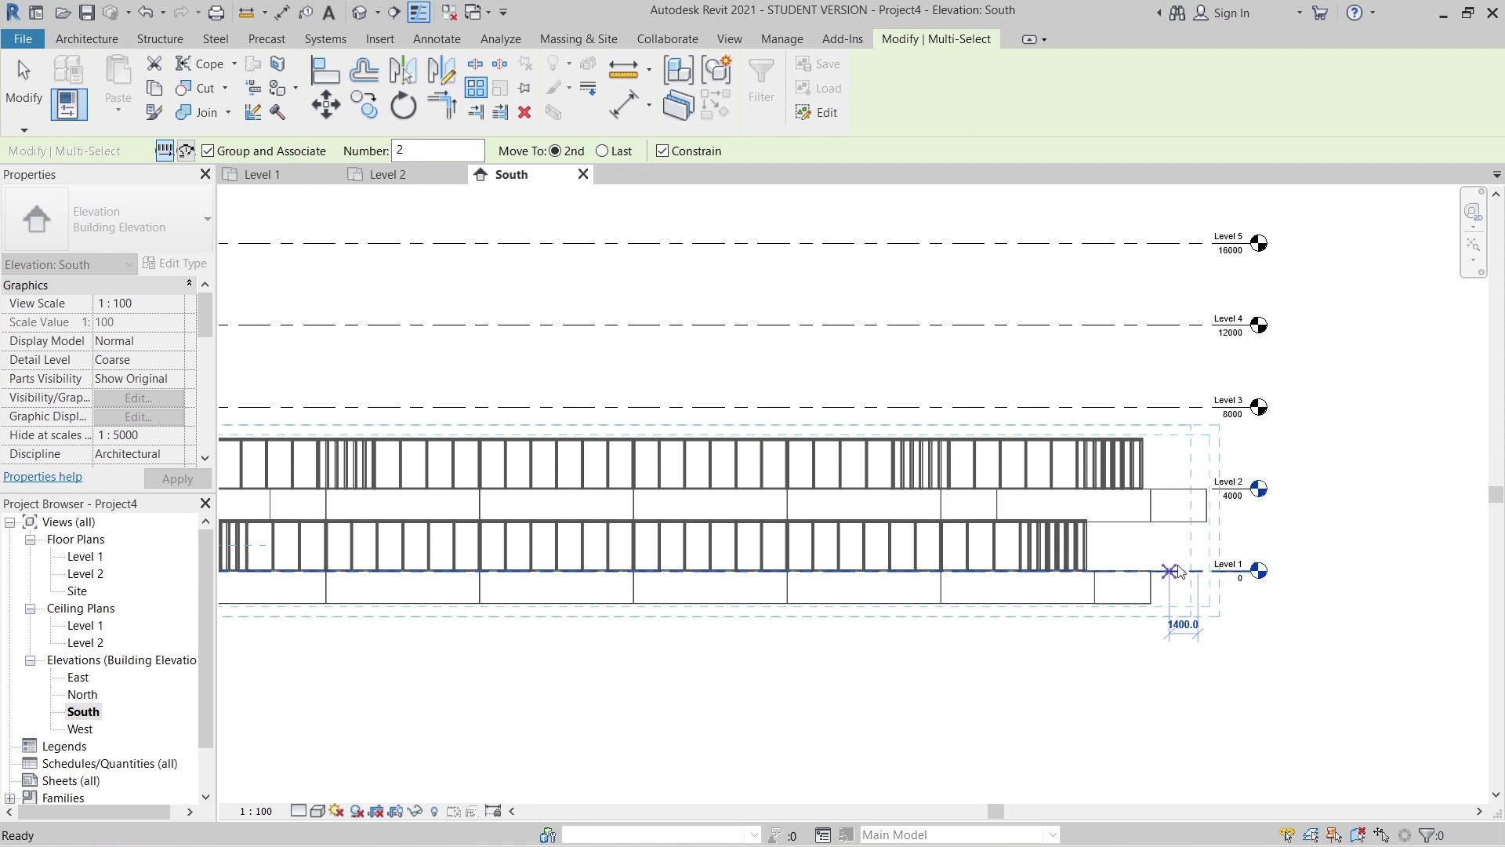
pyautogui.click(1169, 692)
pyautogui.scroll(1, 1179, 679)
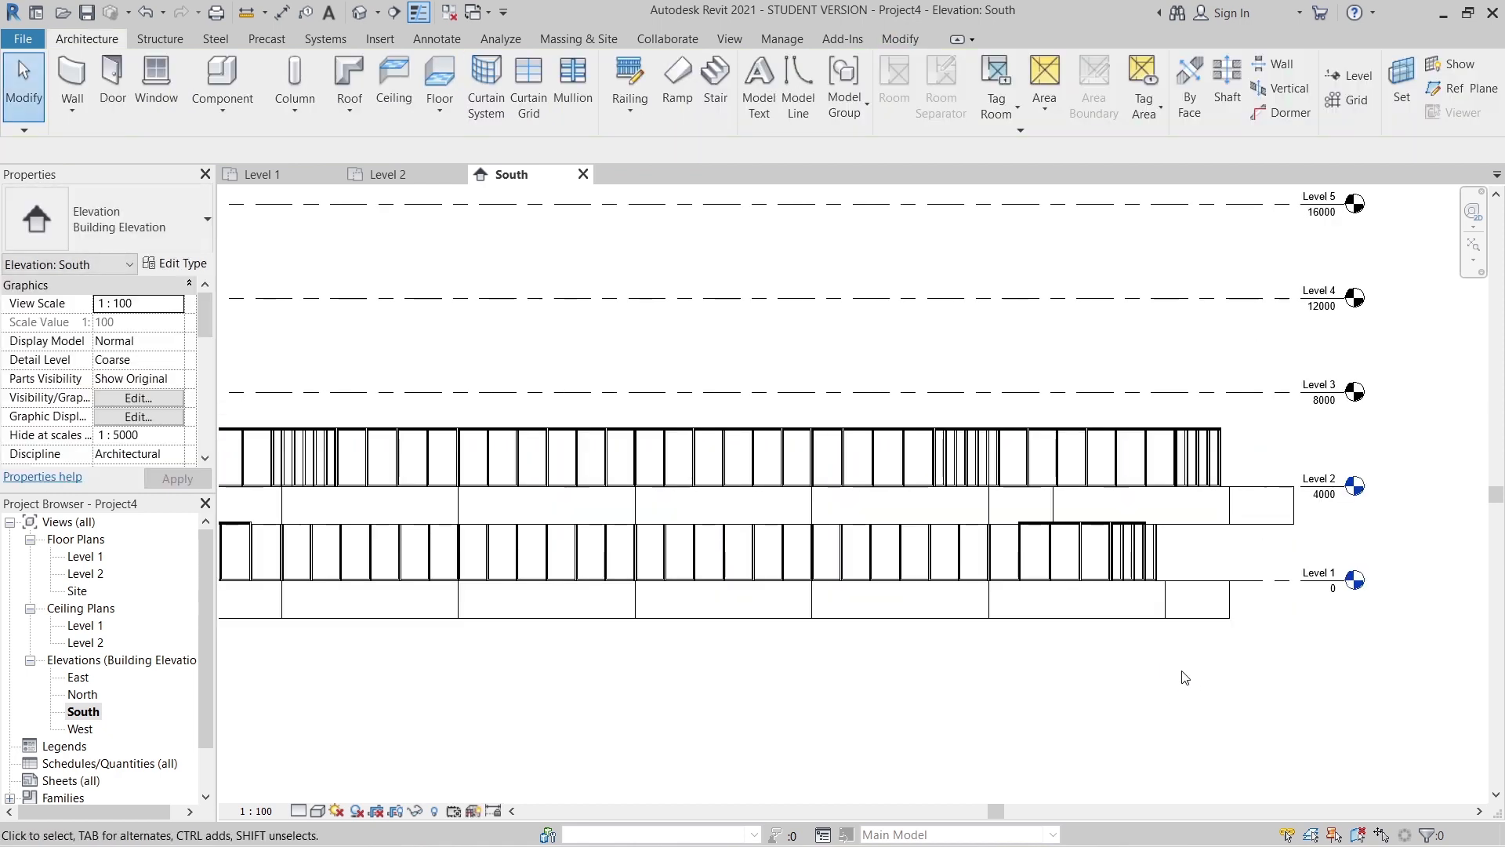
# - Copy the Level 1 slab and paste it aligned to Level 3
pyautogui.click(1214, 634)
pyautogui.moveTo(1268, 682); pyautogui.dragTo(1203, 703, button='middle')
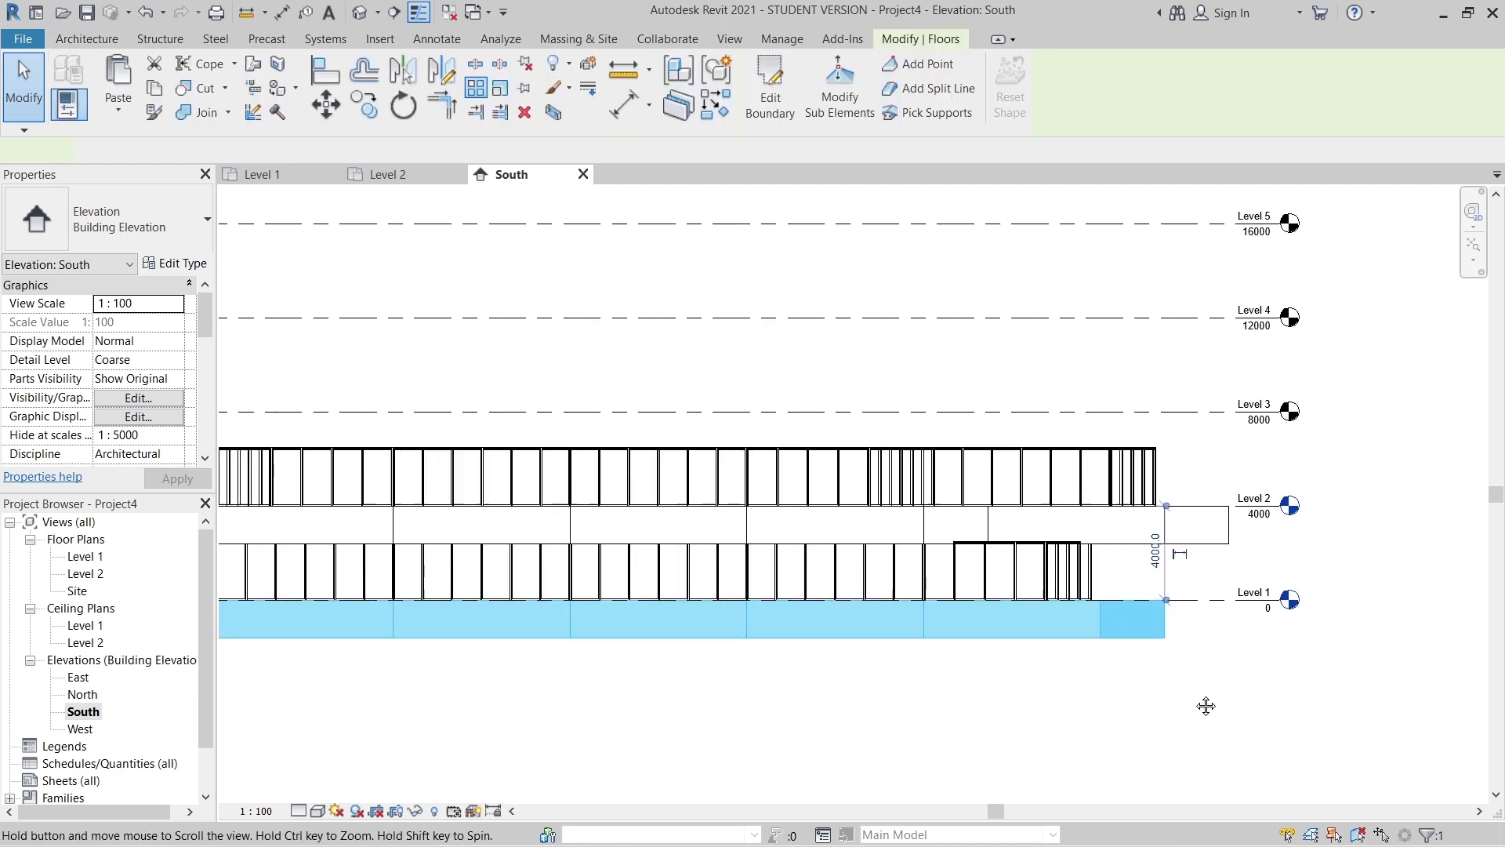
pyautogui.hotkey('ctrl', 'c')
pyautogui.click(118, 110)
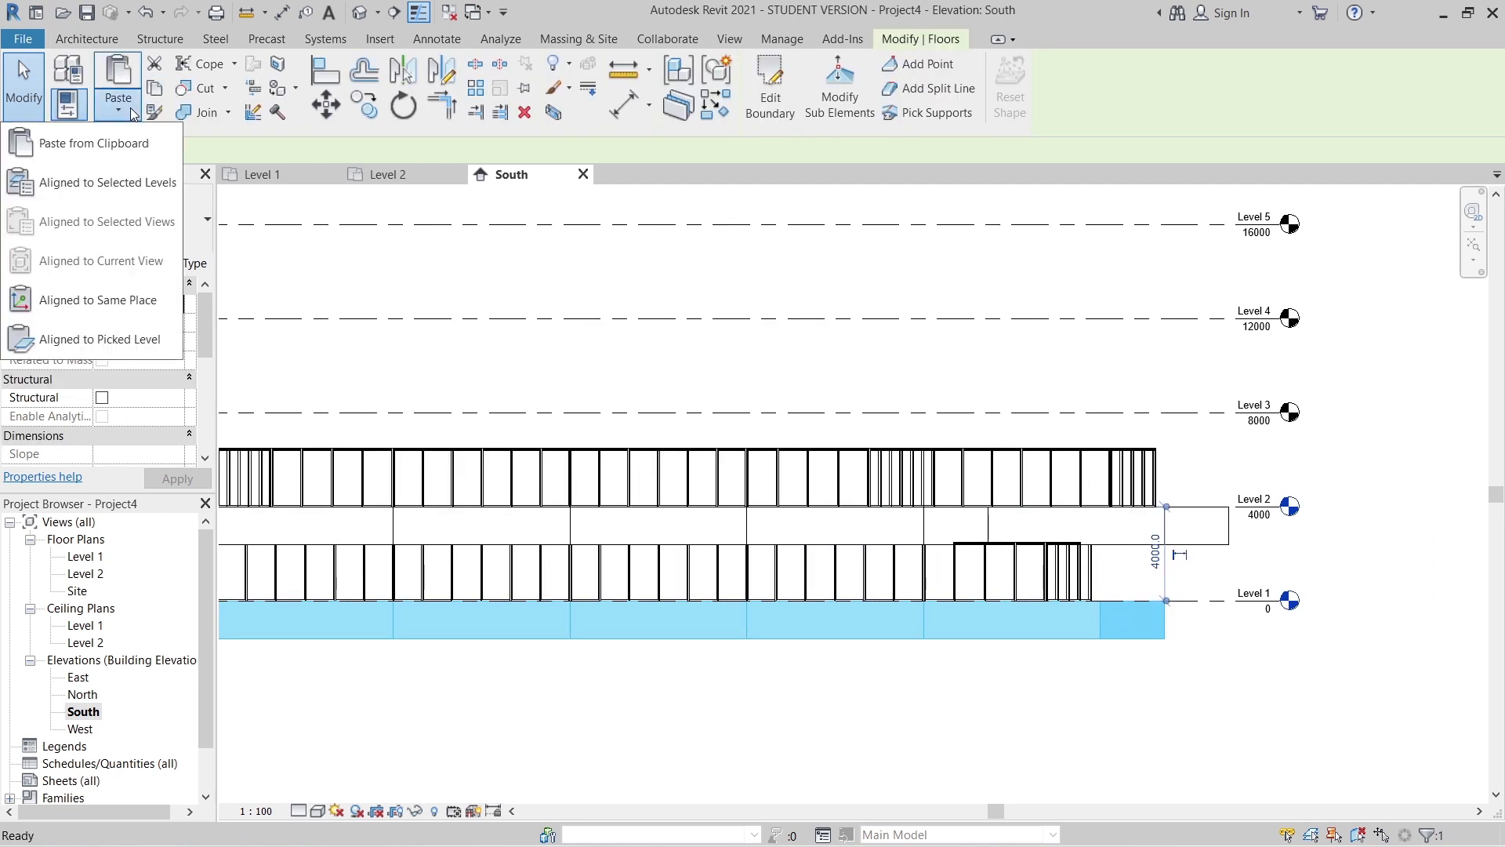
pyautogui.click(67, 185)
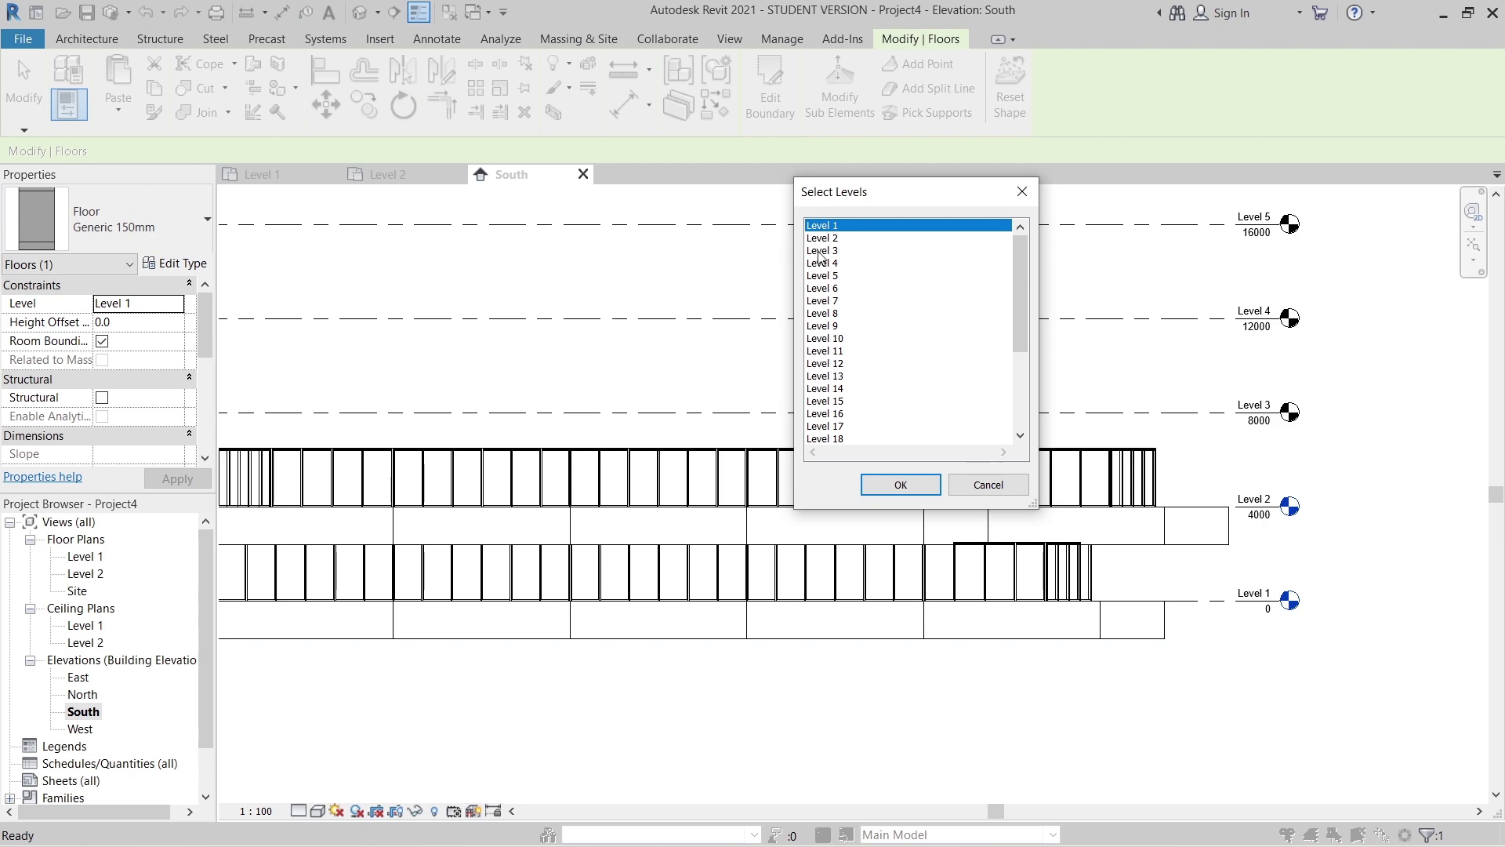
pyautogui.click(821, 250)
pyautogui.click(901, 484)
pyautogui.press('Escape')
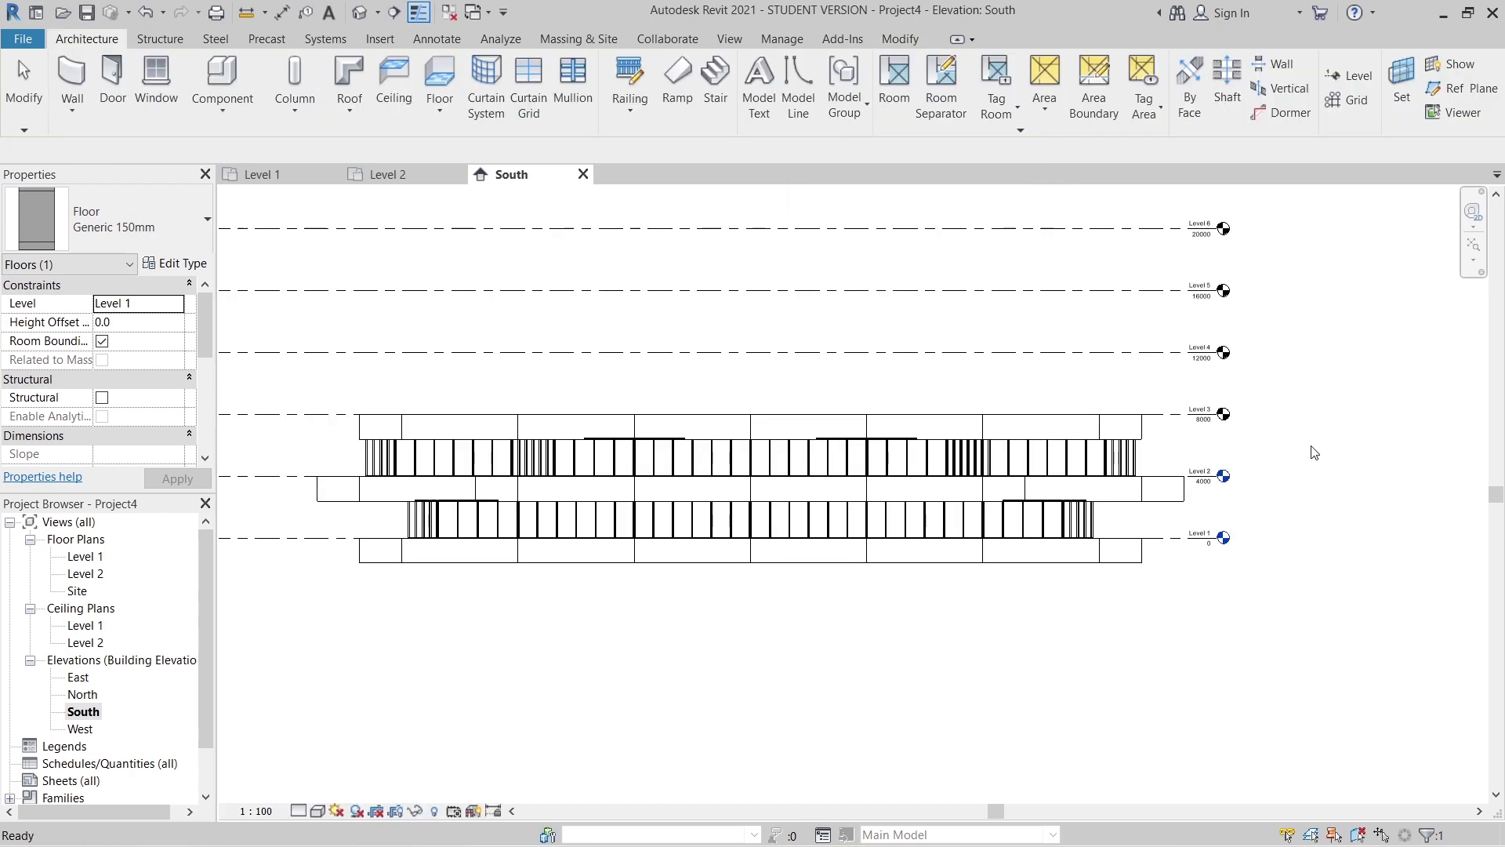
# - Select the Level 2 slab together with the full chains of curtain walls on Levels 1 and 2
pyautogui.scroll(-2, 1310, 446)
pyautogui.scroll(1, 1260, 527)
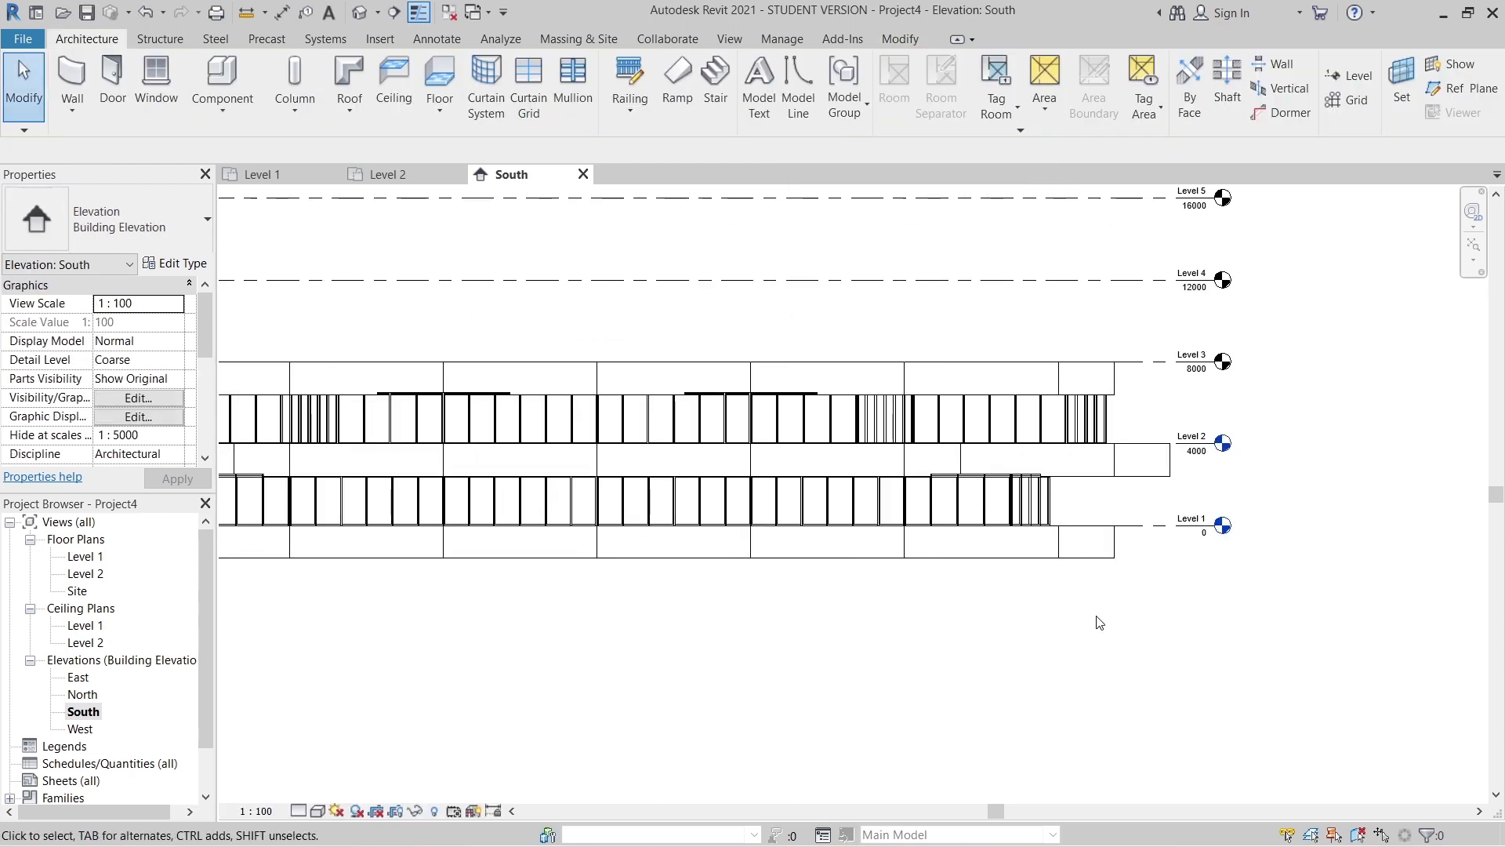
pyautogui.moveTo(1096, 622); pyautogui.dragTo(1091, 654, button='middle')
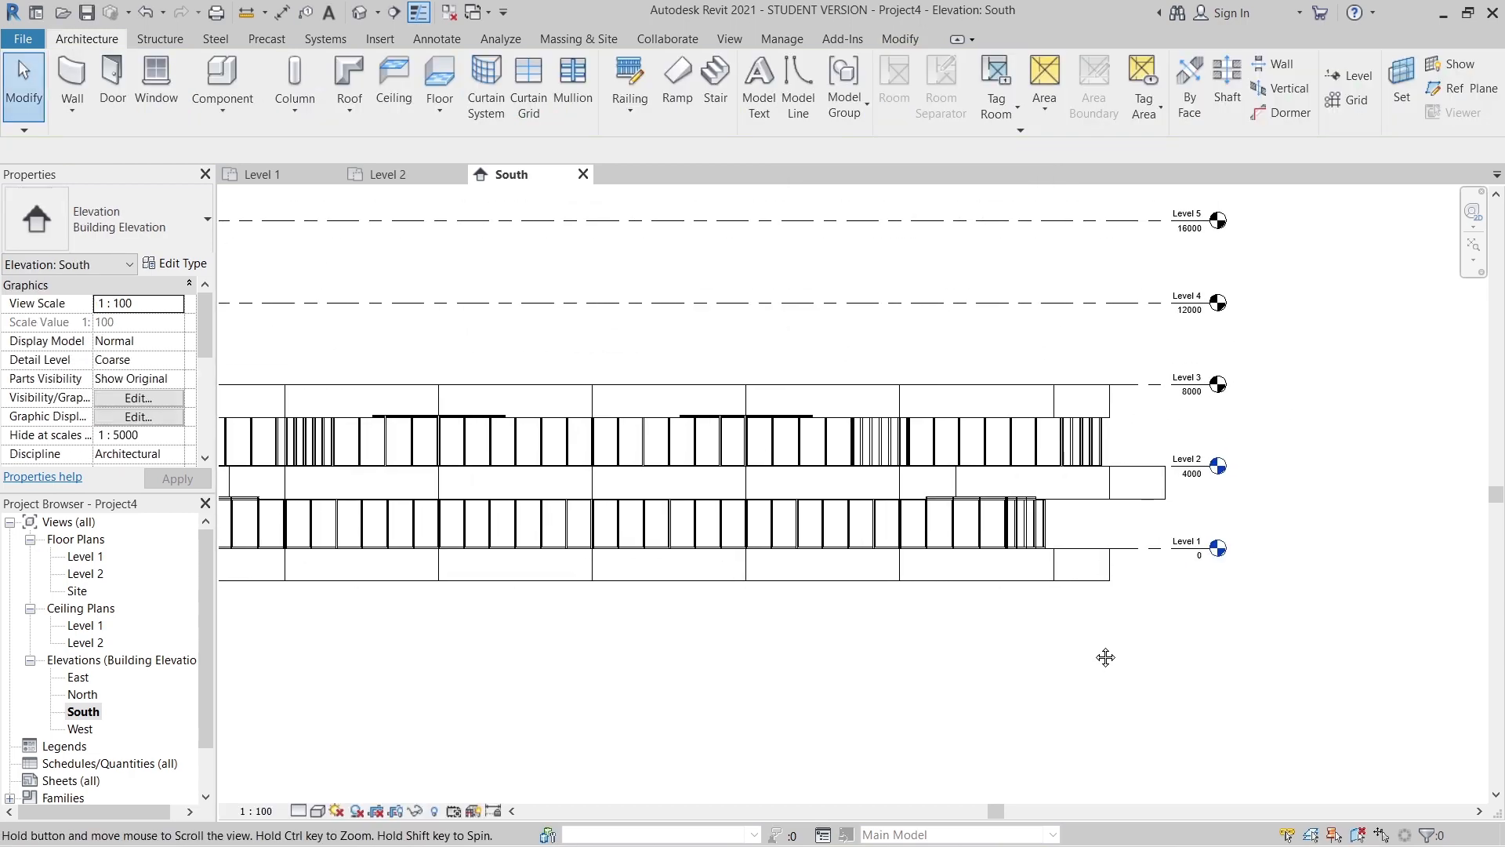
pyautogui.click(1037, 541)
pyautogui.keyDown('ctrl'); pyautogui.click(1081, 498); pyautogui.keyUp('ctrl')
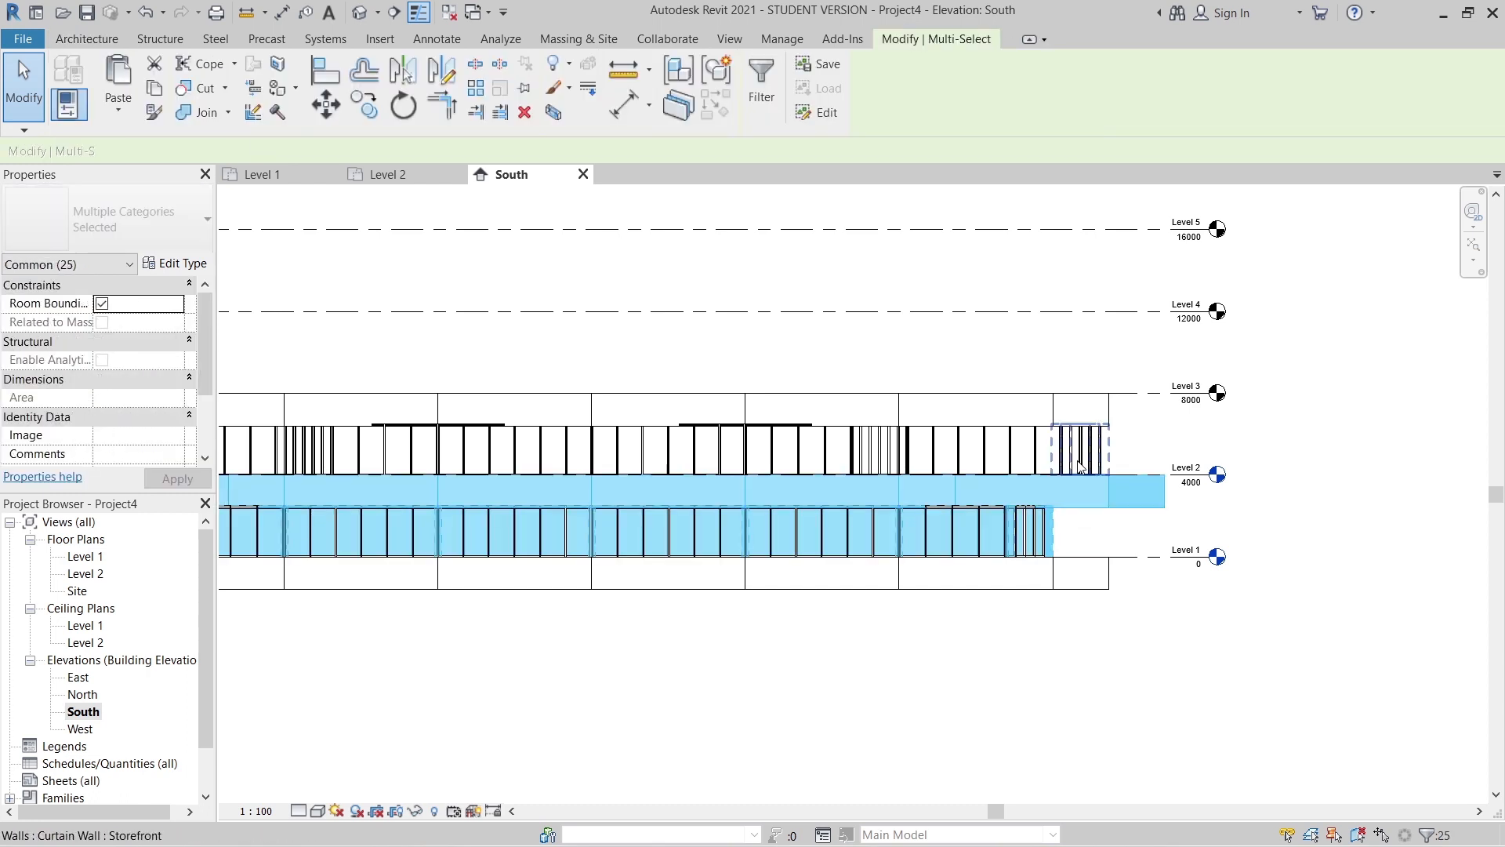
pyautogui.press('Tab')
pyautogui.keyDown('ctrl'); pyautogui.click(1080, 465); pyautogui.keyUp('ctrl')
pyautogui.scroll(2, 1173, 440)
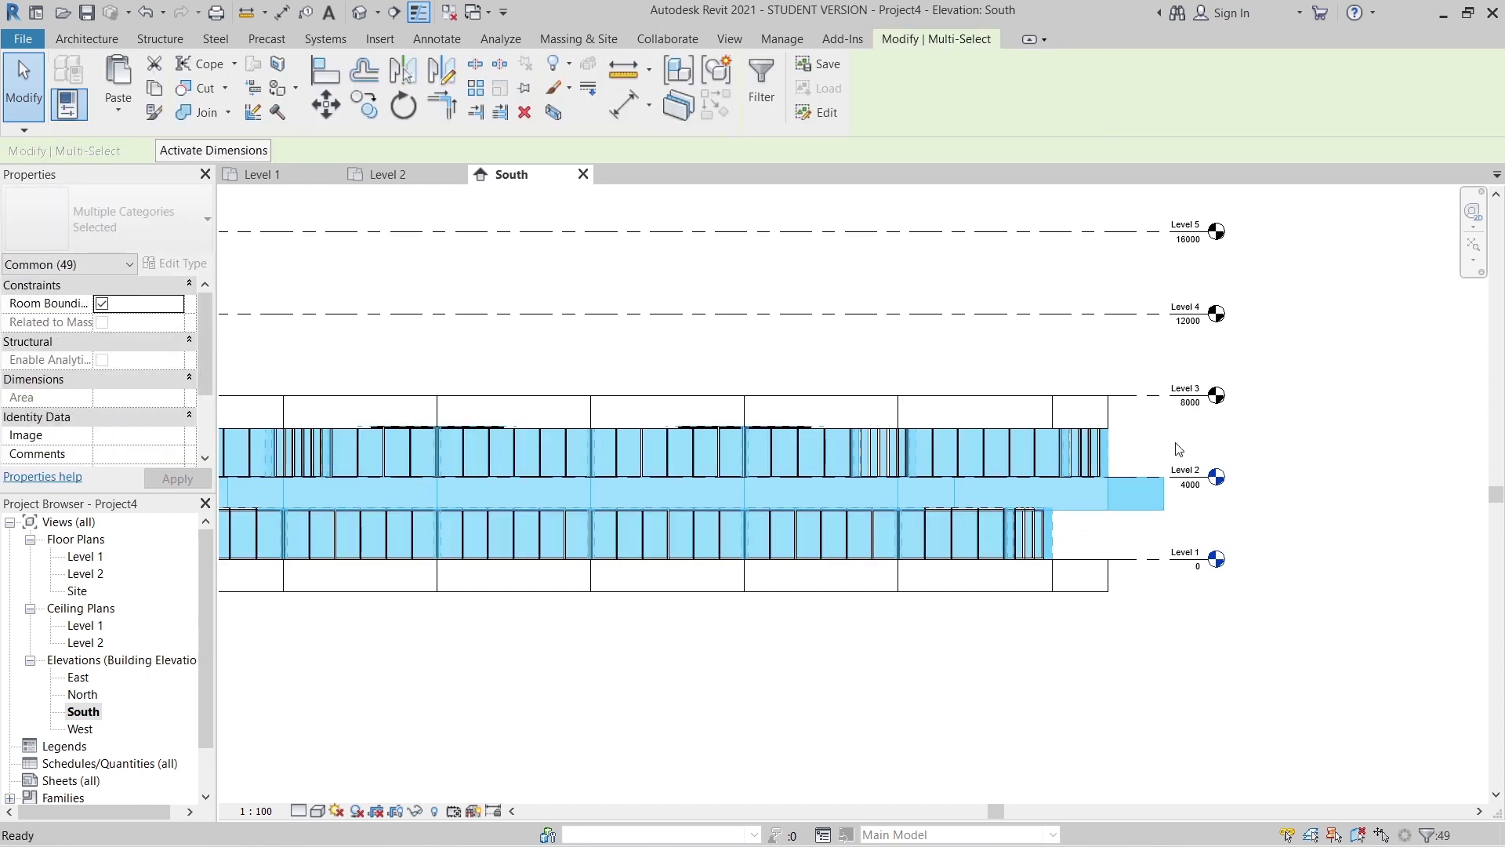
pyautogui.scroll(-1, 1161, 471)
pyautogui.scroll(1, 1161, 471)
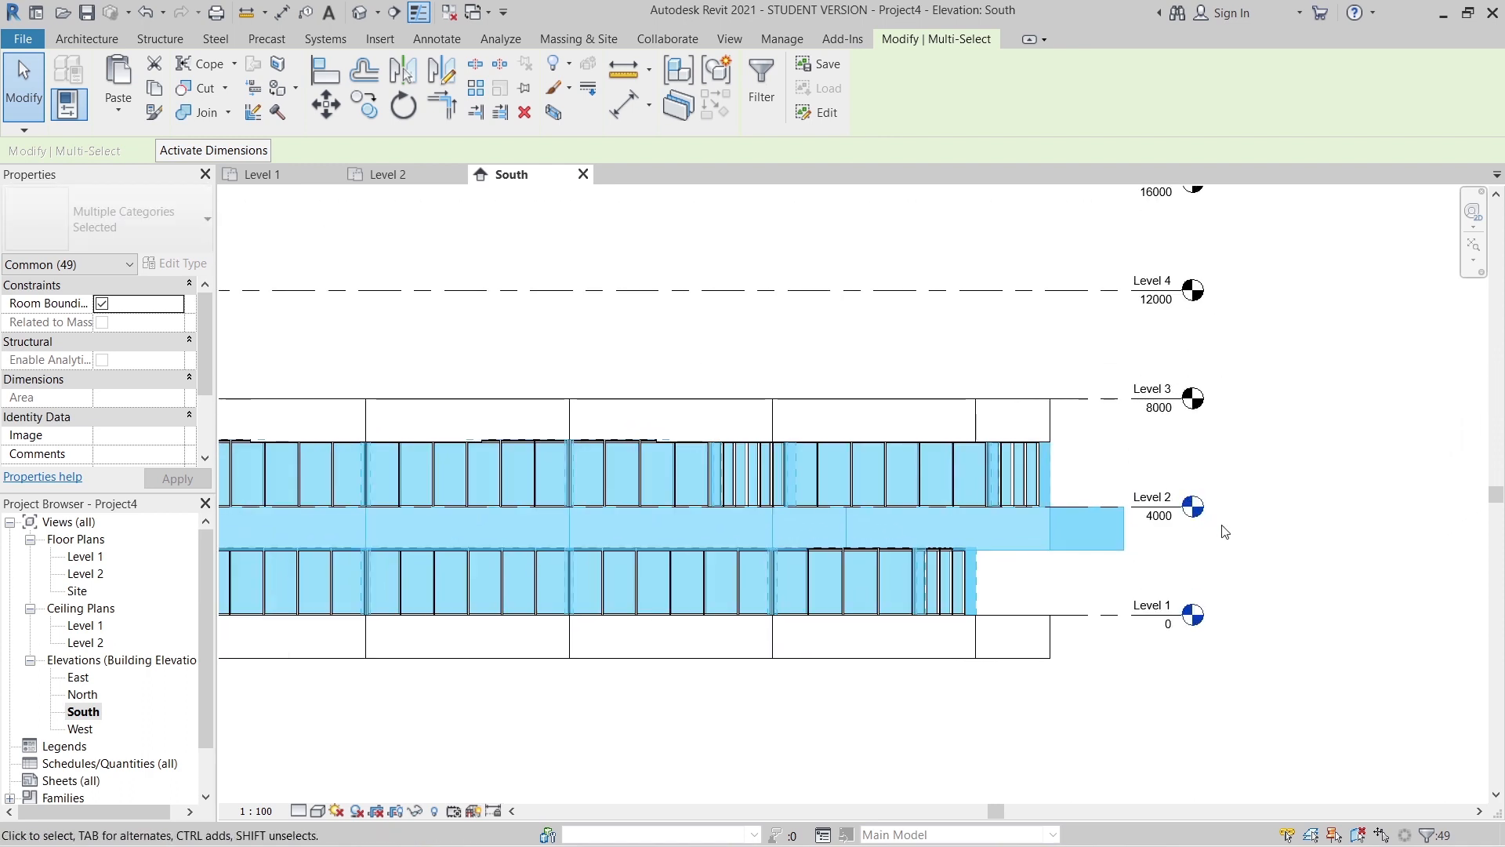
pyautogui.scroll(-2, 1236, 534)
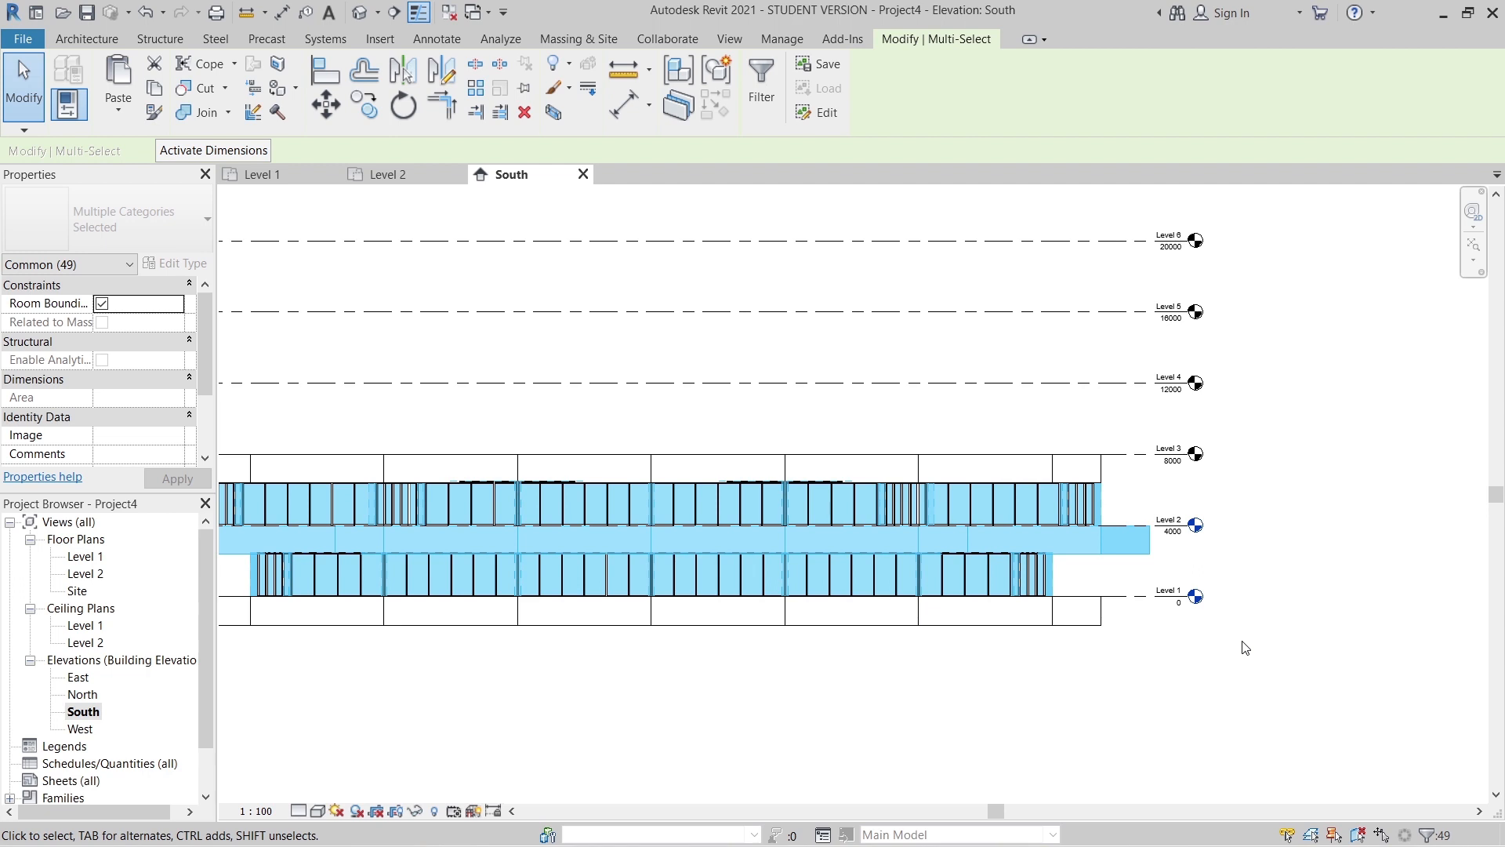
# - Copy the selected slab and curtain walls 8000 mm upward from Level 1 to Level 3 with Constrain off
pyautogui.press('c')
pyautogui.press('o')
pyautogui.scroll(2, 1243, 646)
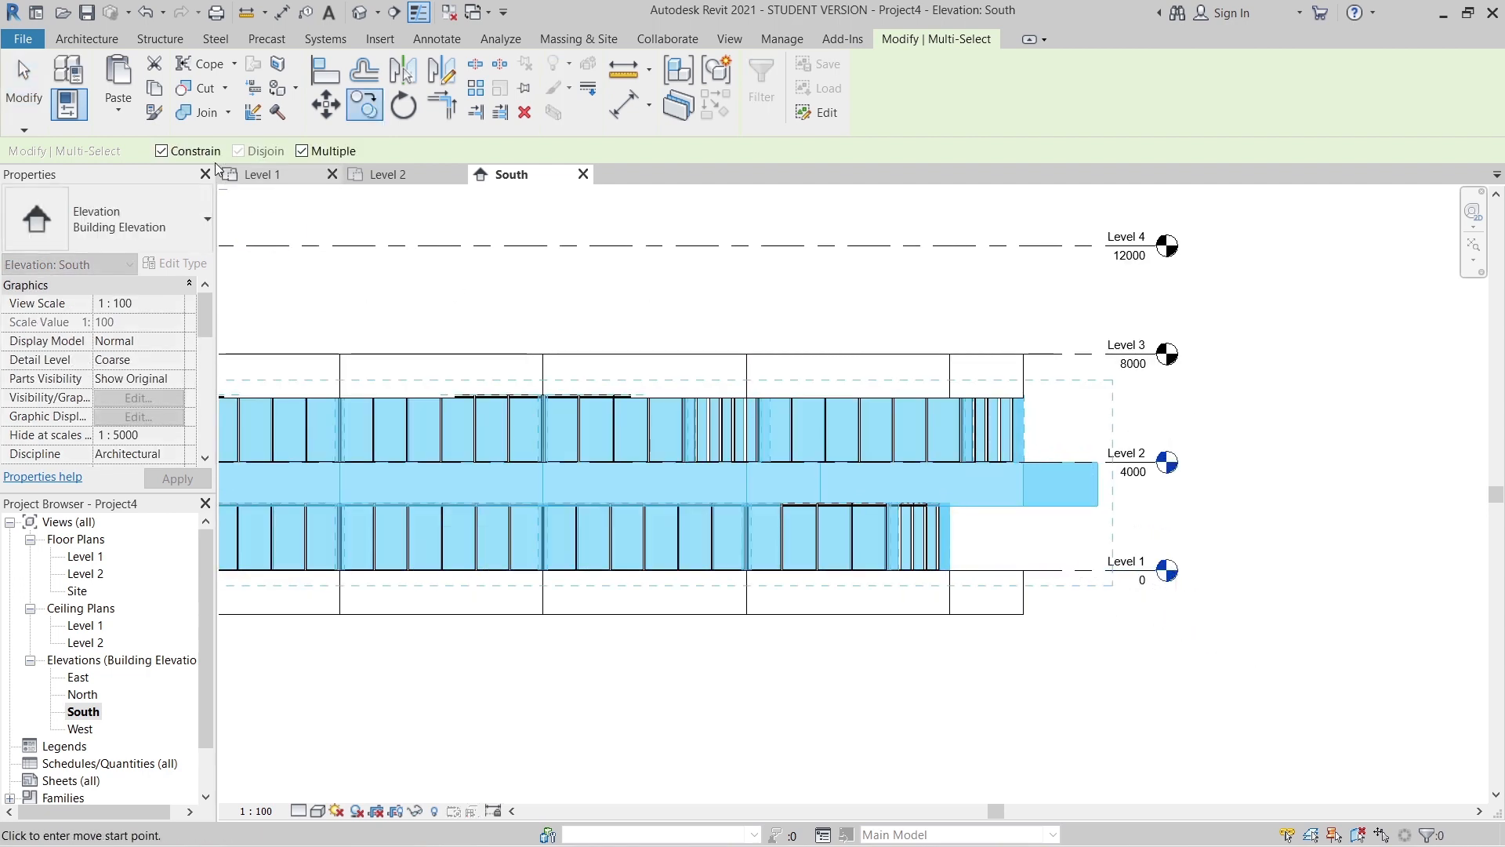
pyautogui.click(162, 151)
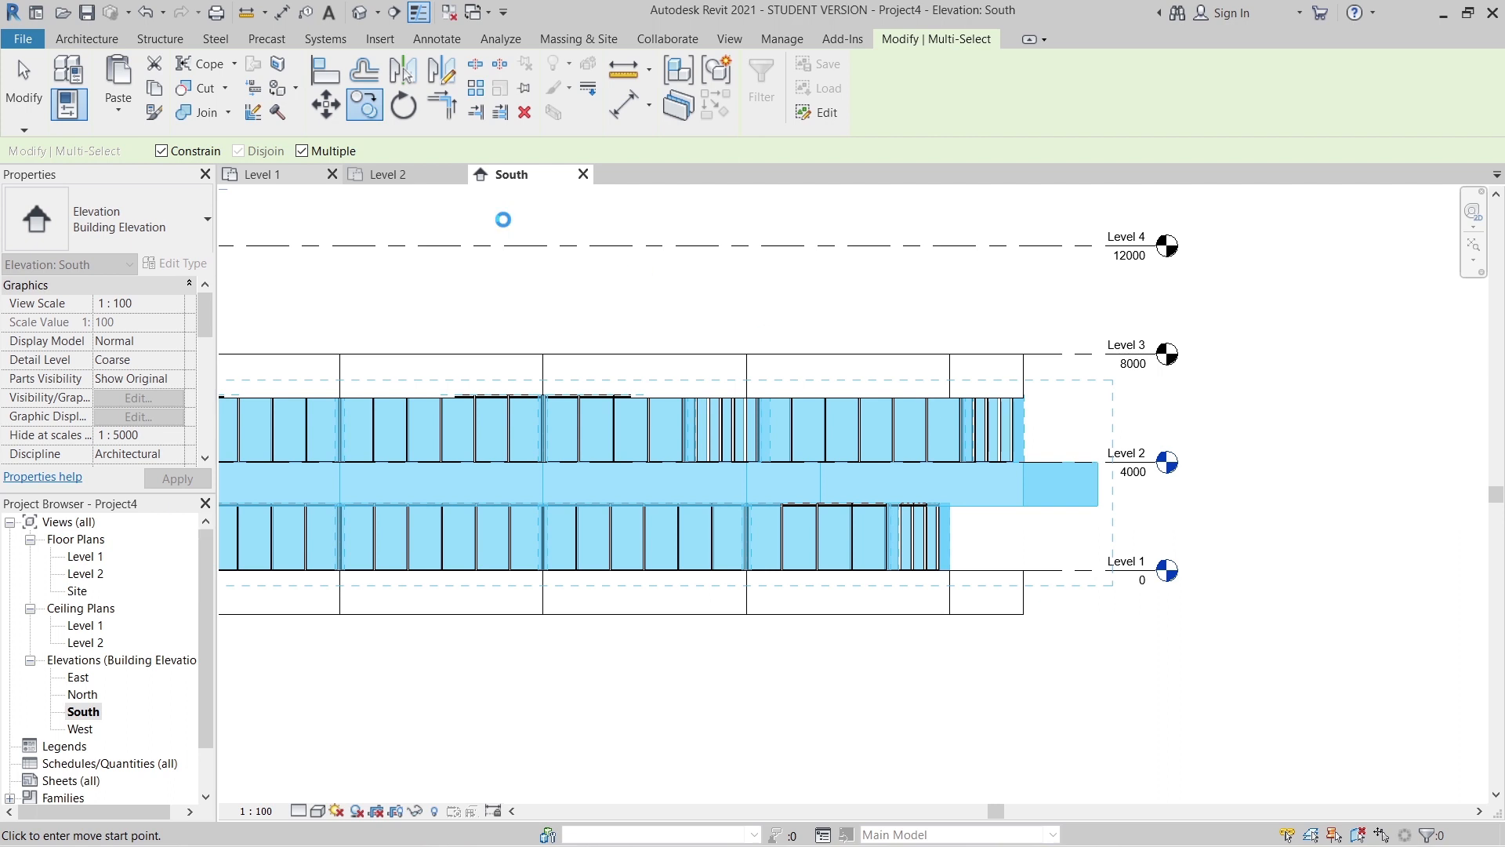
pyautogui.click(1083, 571)
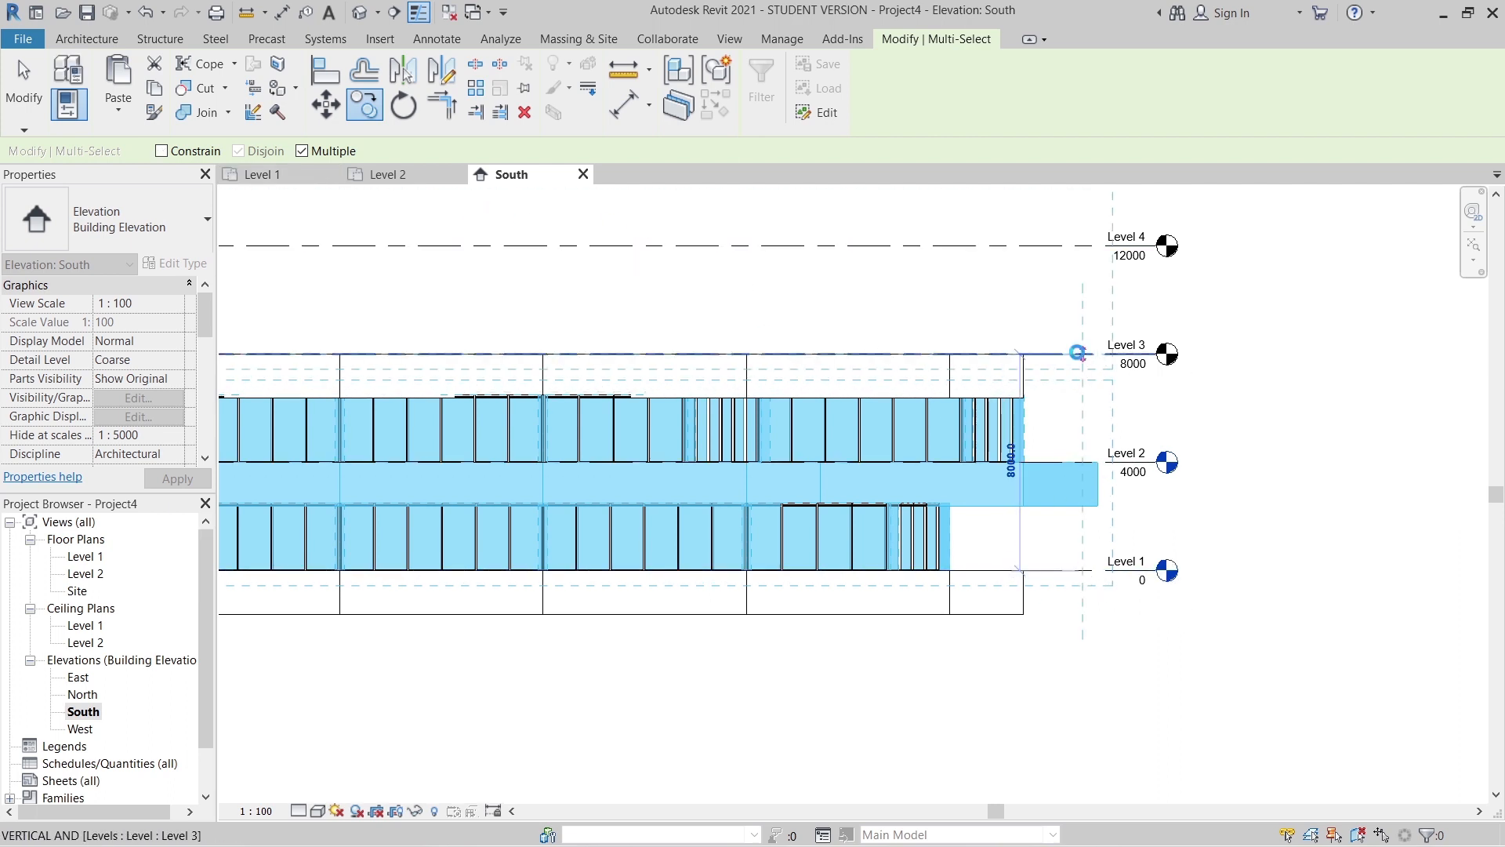
pyautogui.click(1078, 353)
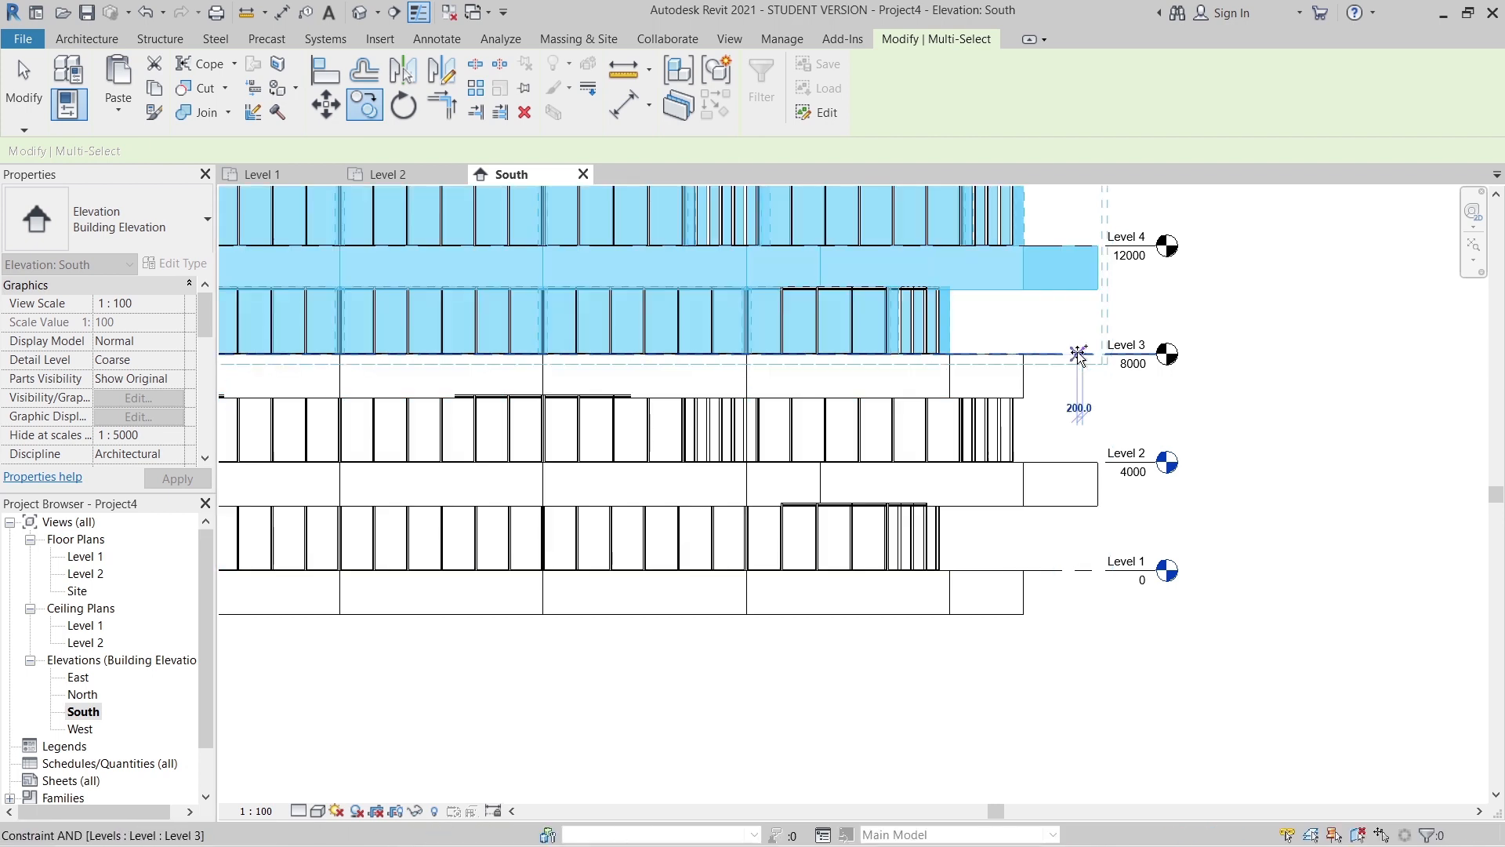
pyautogui.scroll(-3, 1081, 353)
pyautogui.moveTo(1082, 355); pyautogui.dragTo(1123, 458, button='middle')
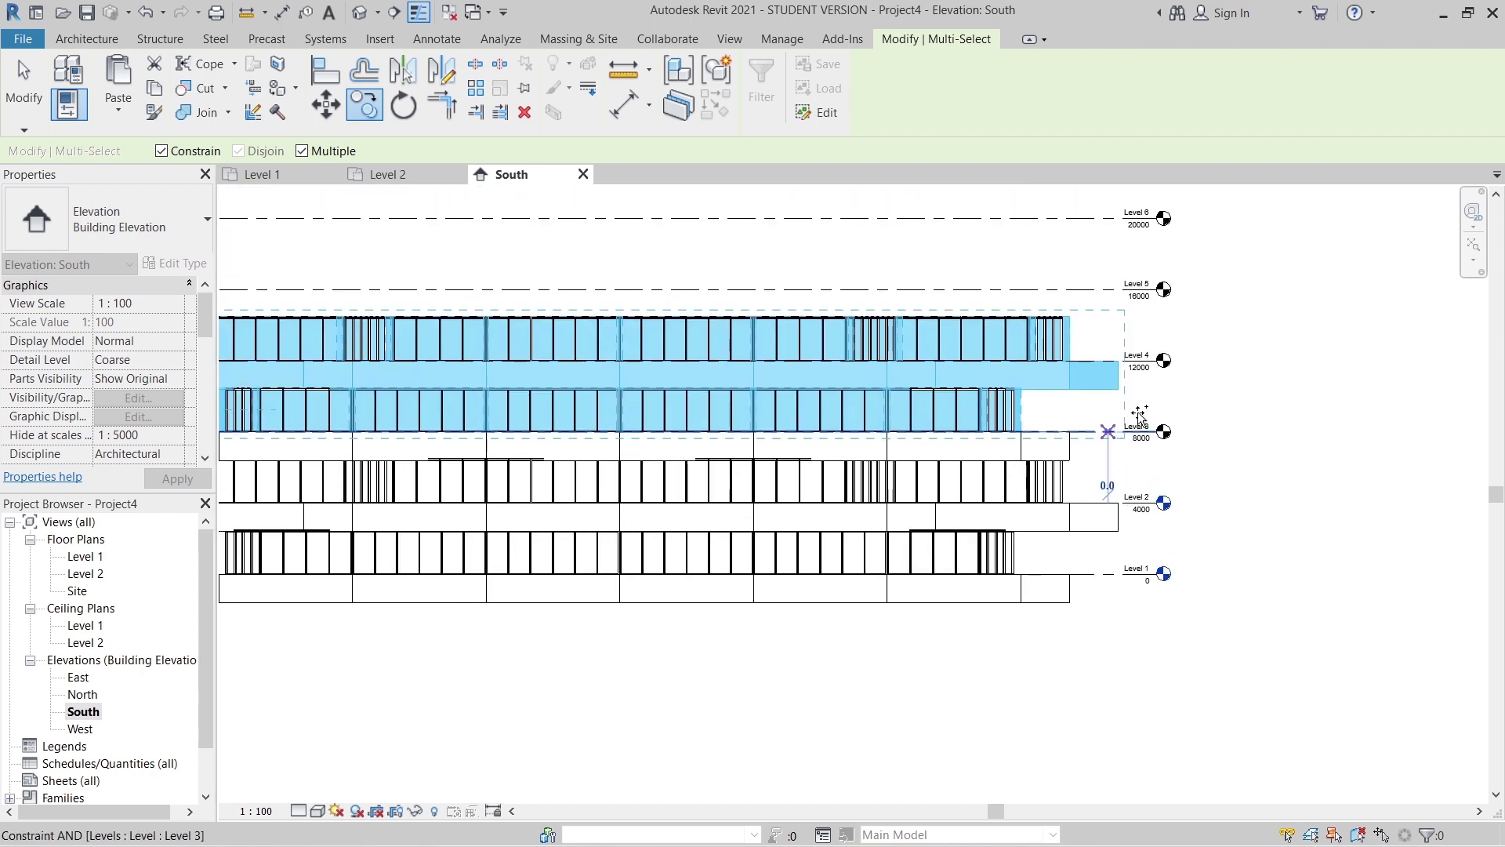
pyautogui.press('Escape')
pyautogui.press('Escape')
pyautogui.scroll(-1, 1185, 437)
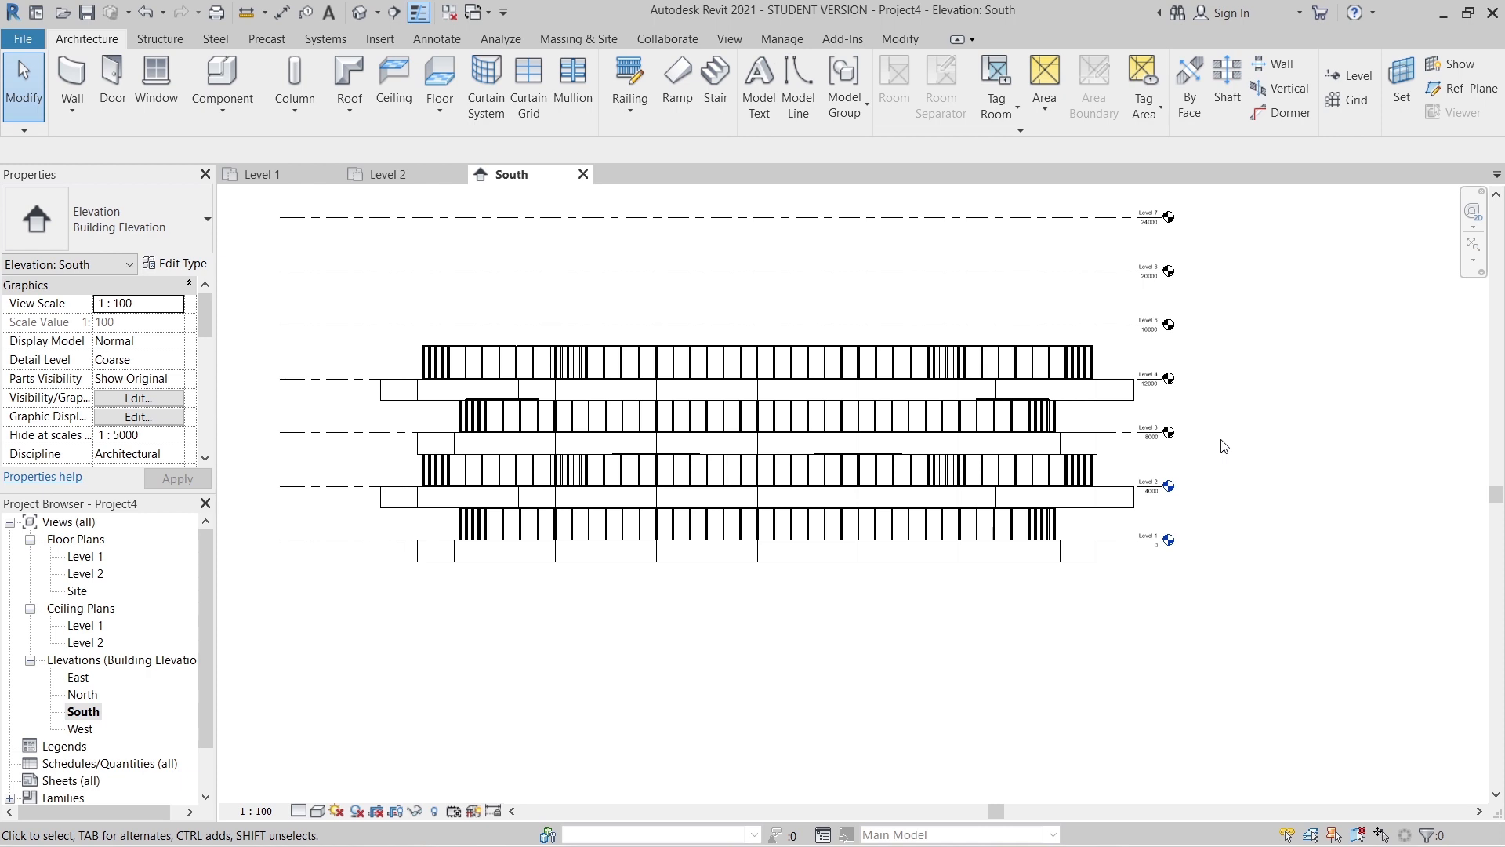
pyautogui.click(1080, 558)
pyautogui.scroll(2, 1097, 582)
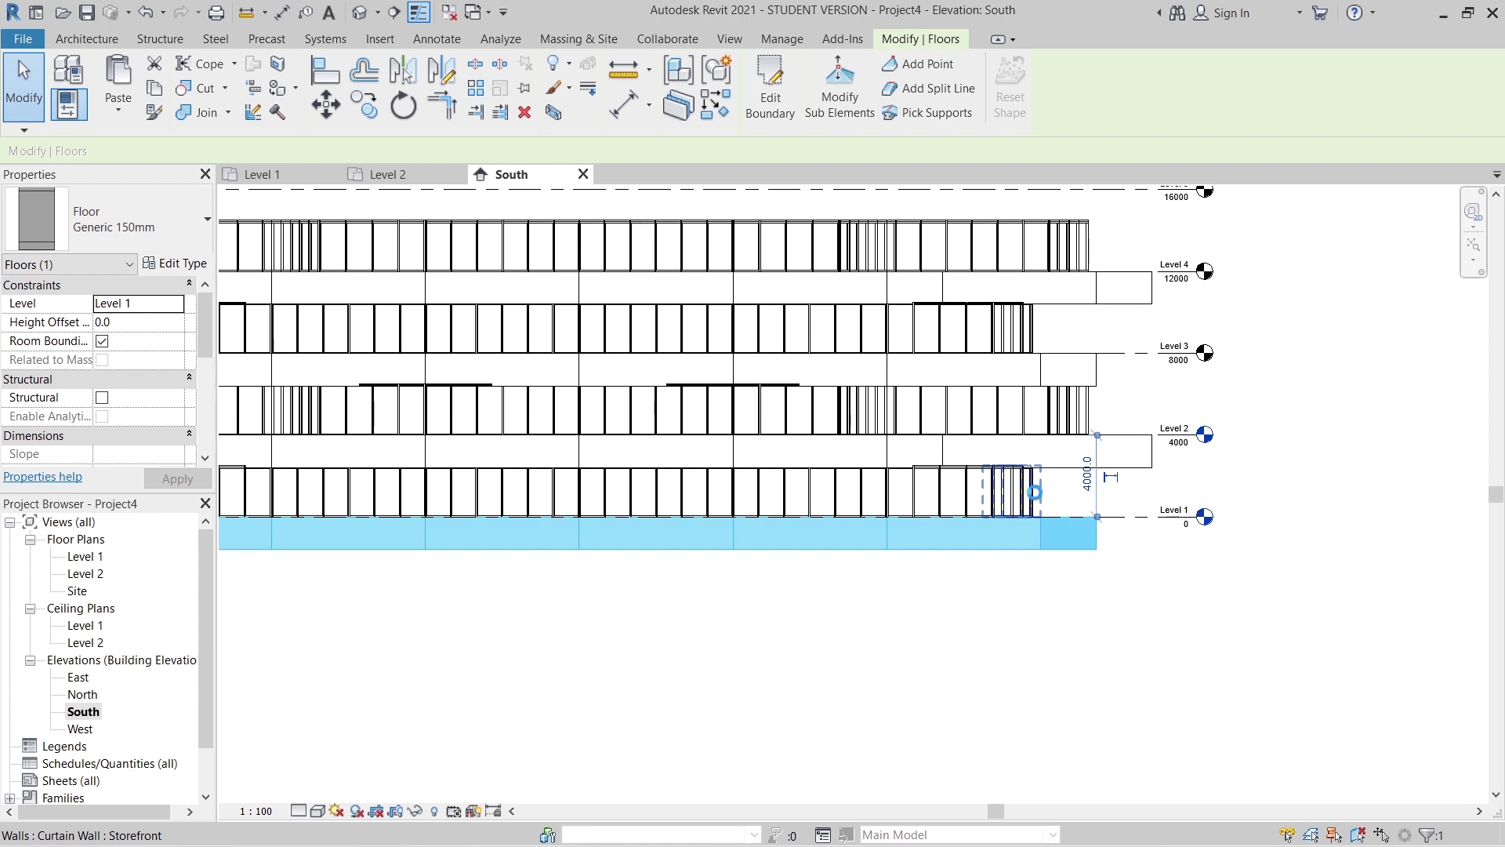
pyautogui.press('Tab')
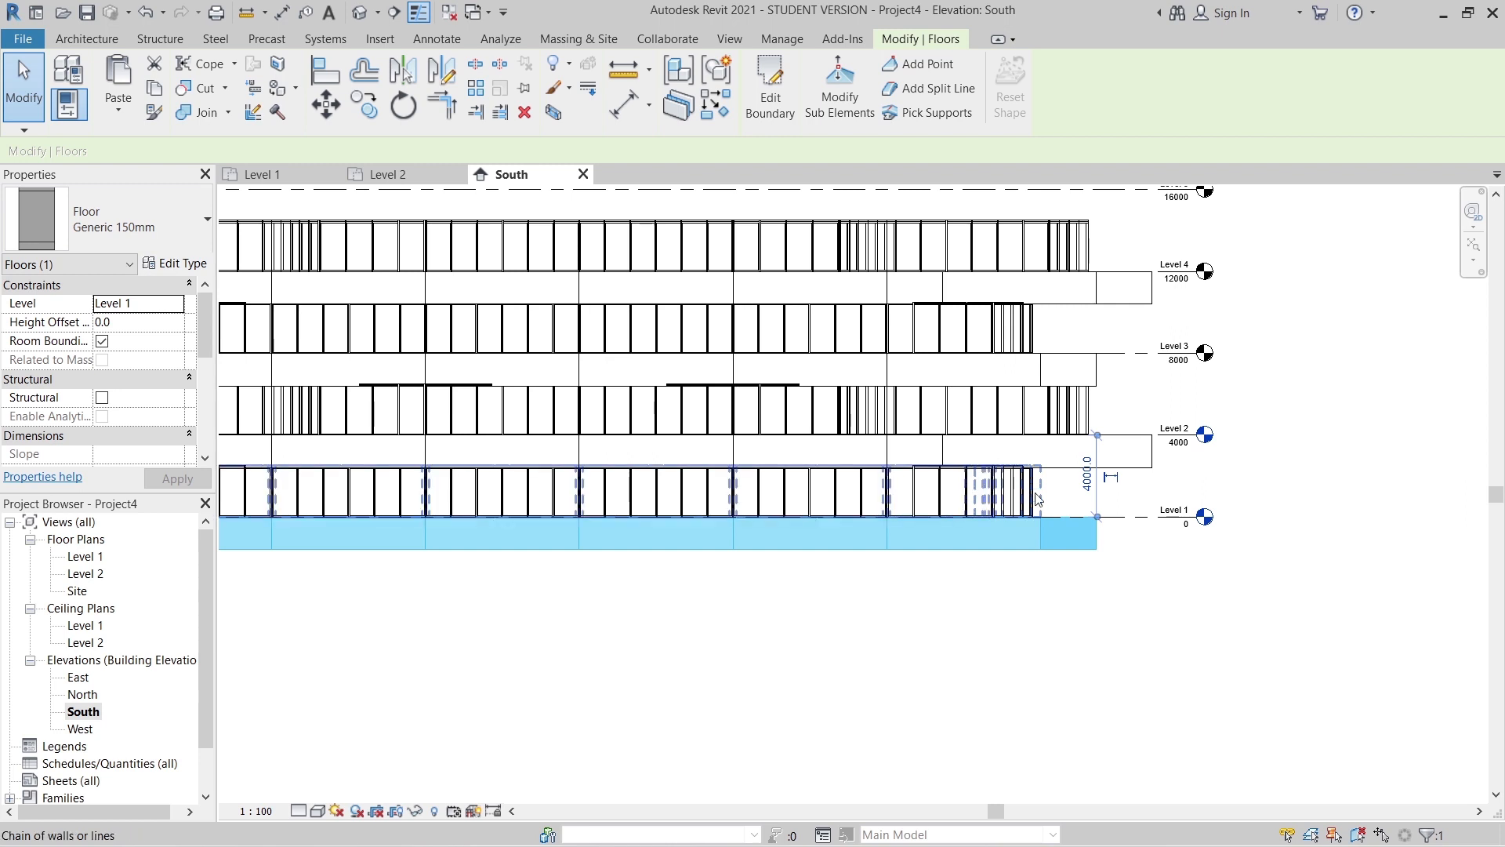
pyautogui.click(1134, 613)
# - Select the Level 3 and Level 4 slabs together with the full chains of curtain walls on both levels
pyautogui.scroll(-2, 1092, 631)
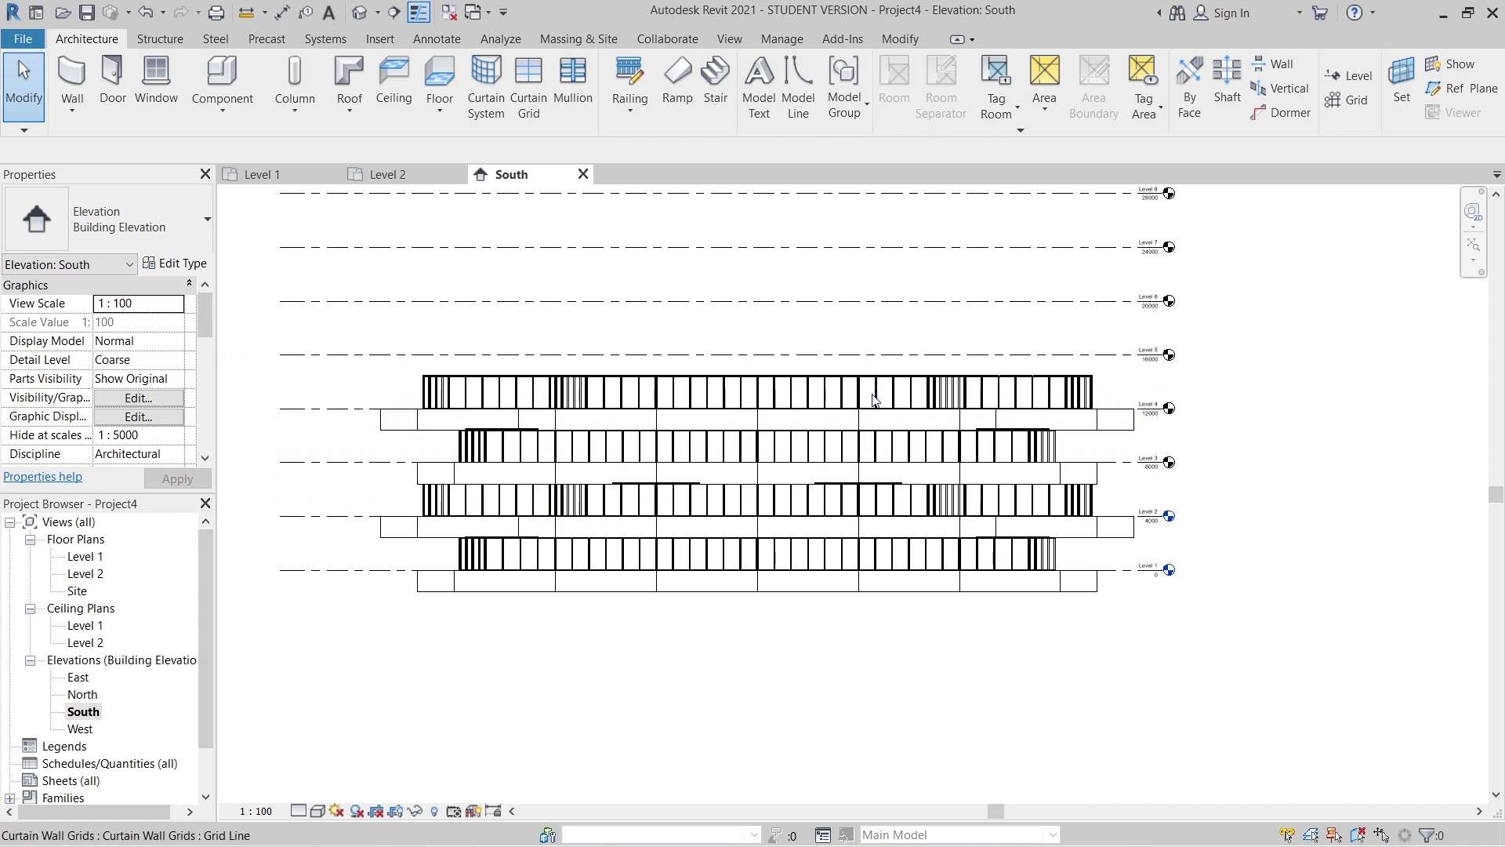
pyautogui.scroll(2, 1157, 521)
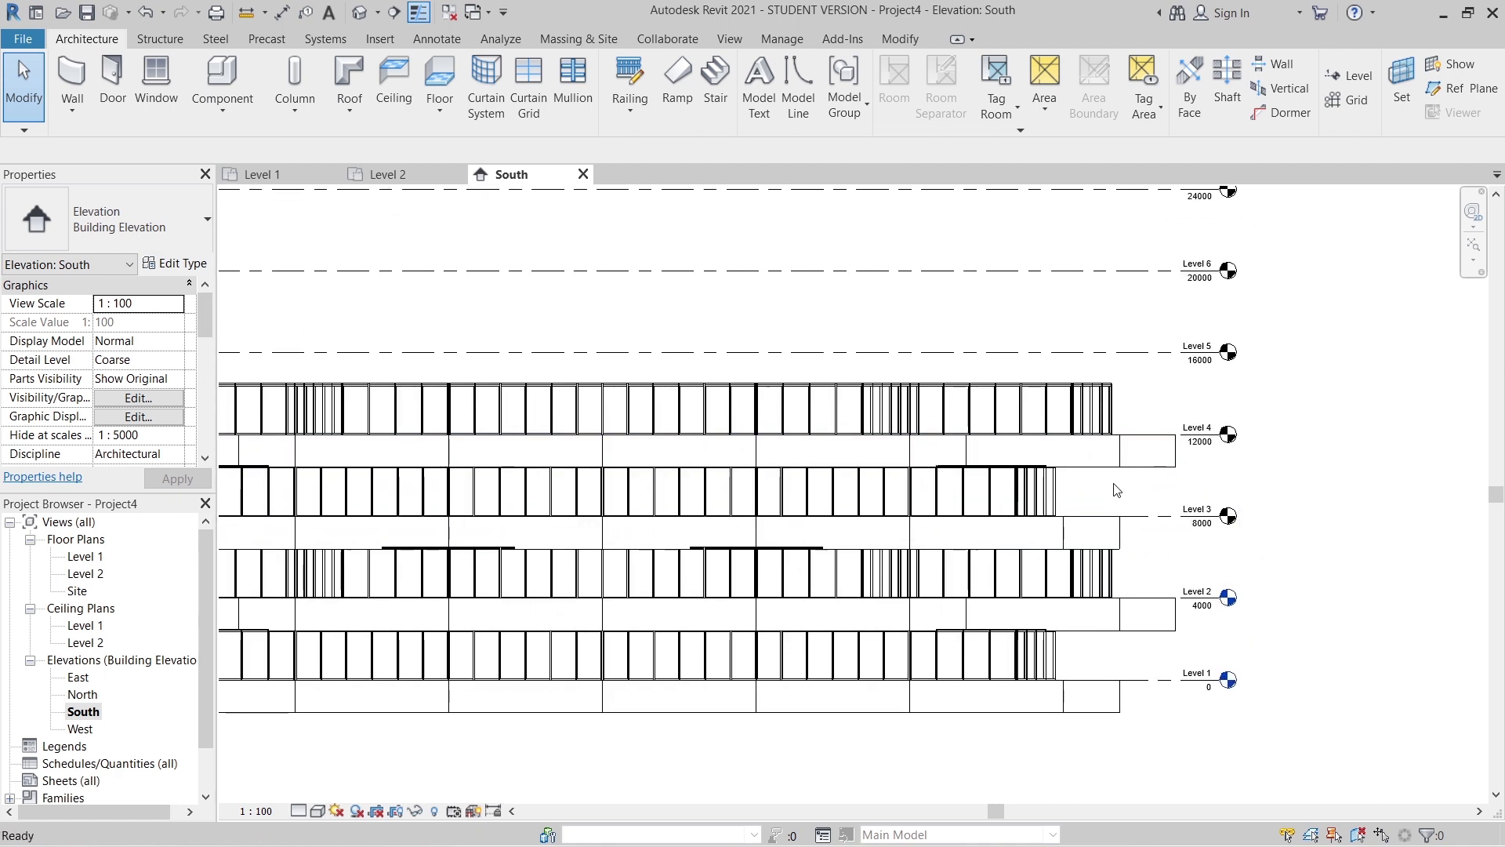
pyautogui.scroll(1, 1117, 501)
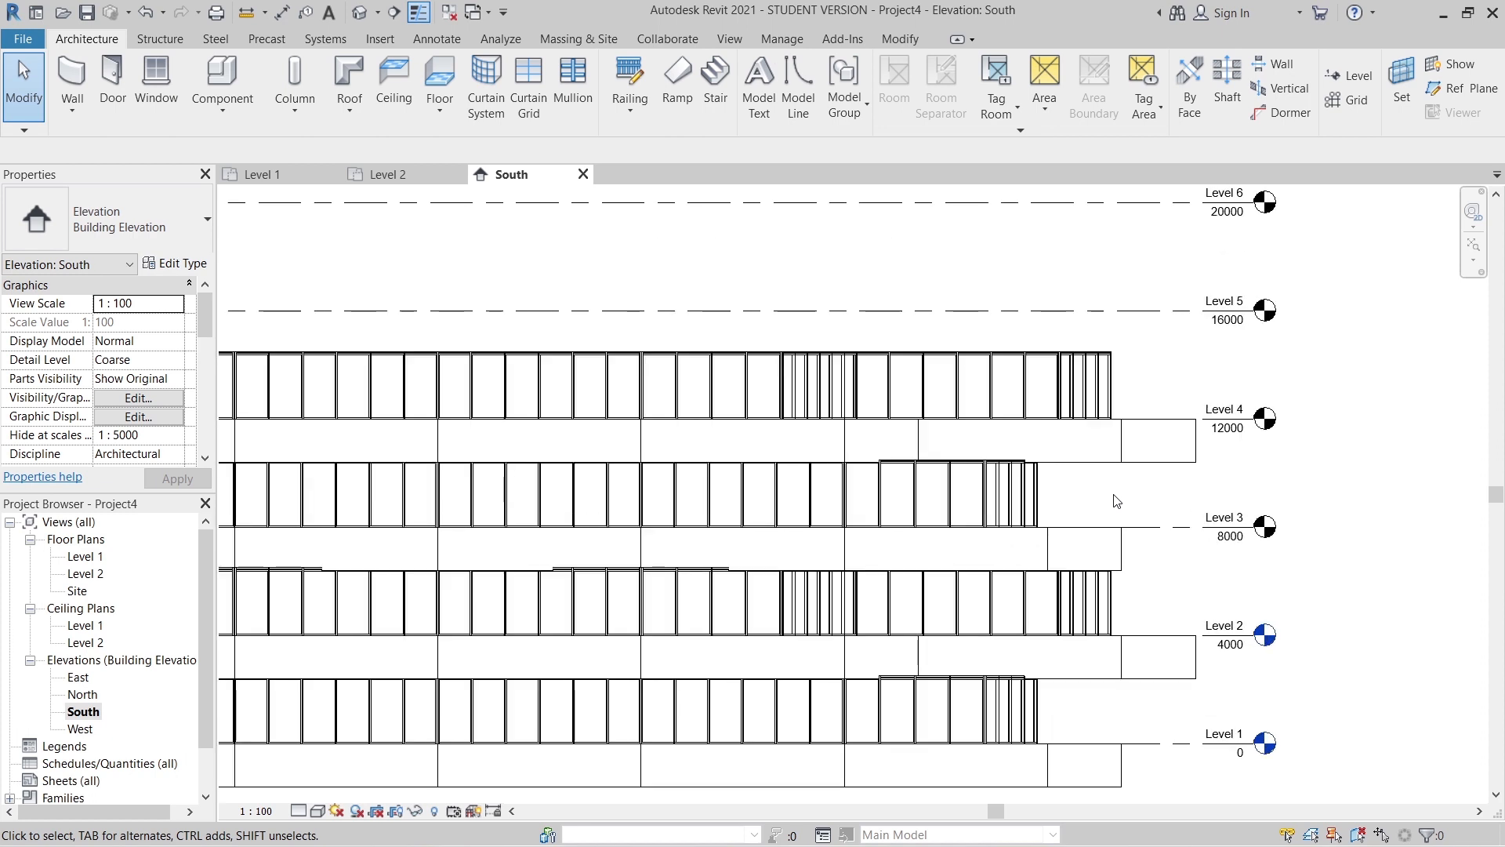
pyautogui.click(1128, 558)
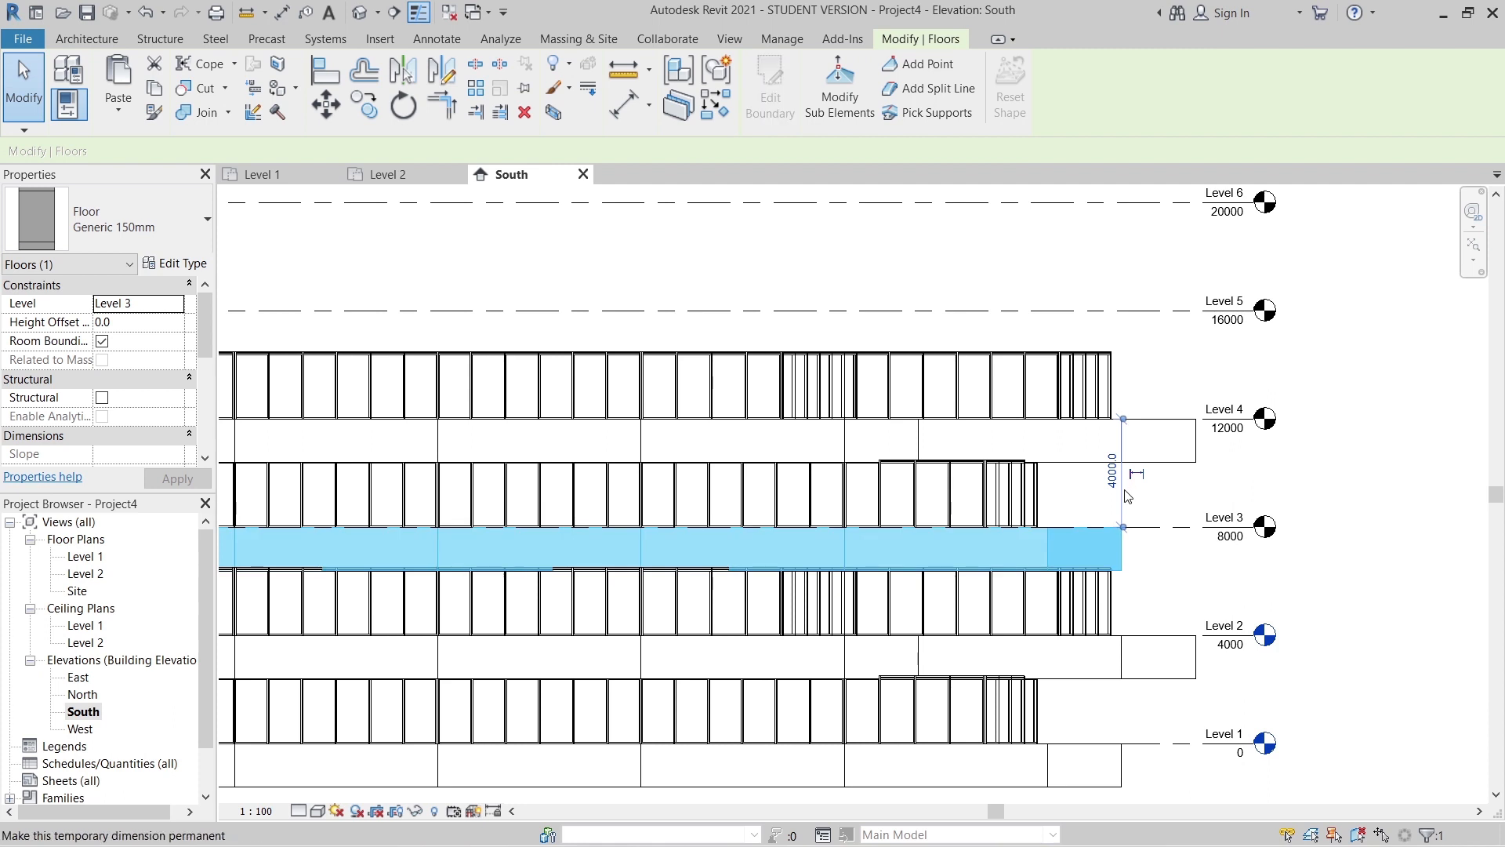
pyautogui.scroll(-1, 1076, 500)
pyautogui.scroll(1, 1076, 500)
pyautogui.press('Tab')
pyautogui.click(1077, 474)
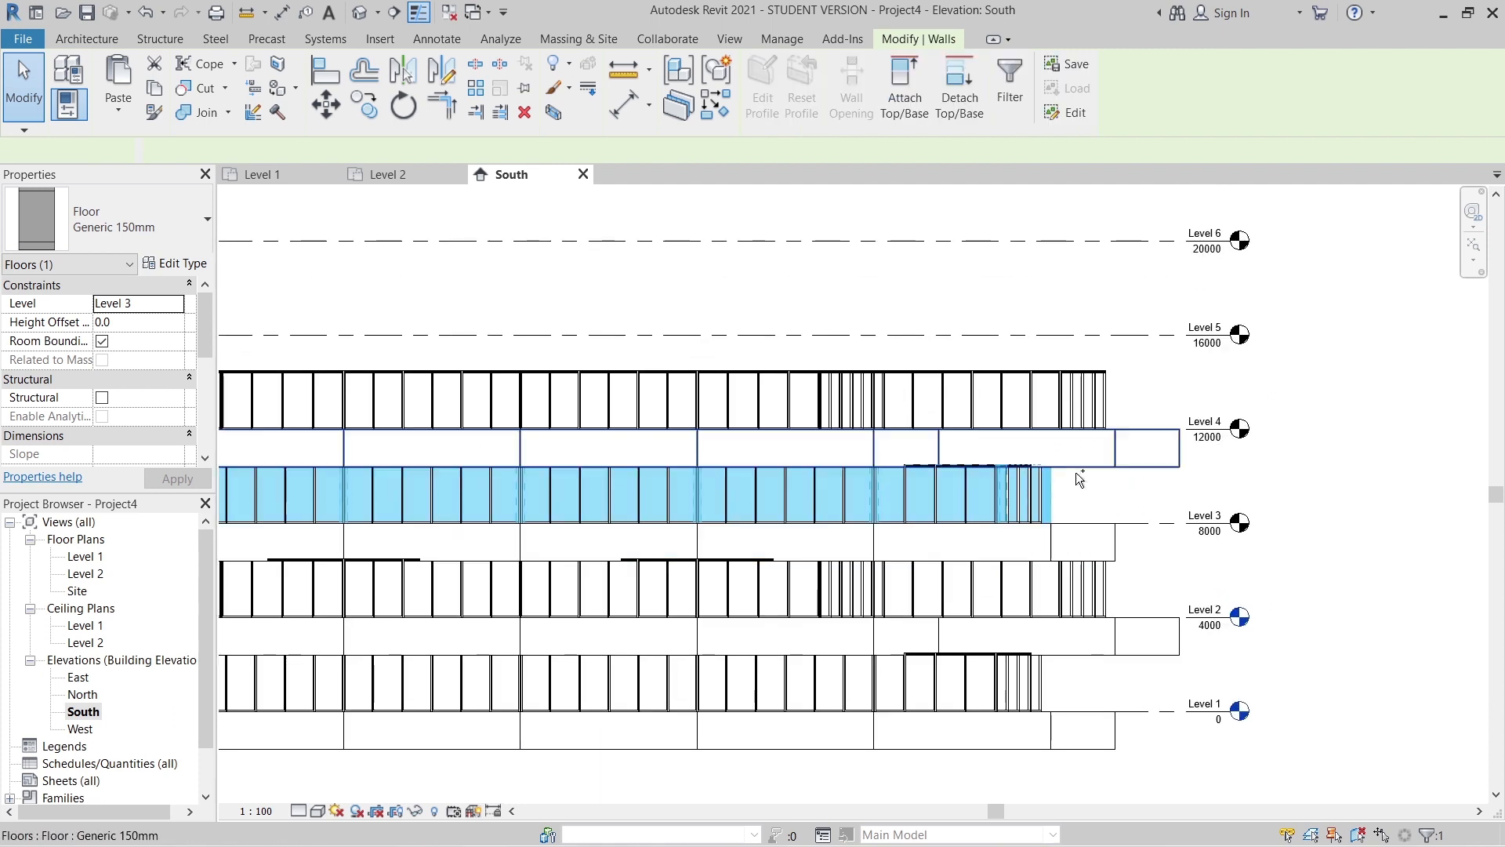
pyautogui.keyDown('ctrl'); pyautogui.click(1077, 470); pyautogui.keyUp('ctrl')
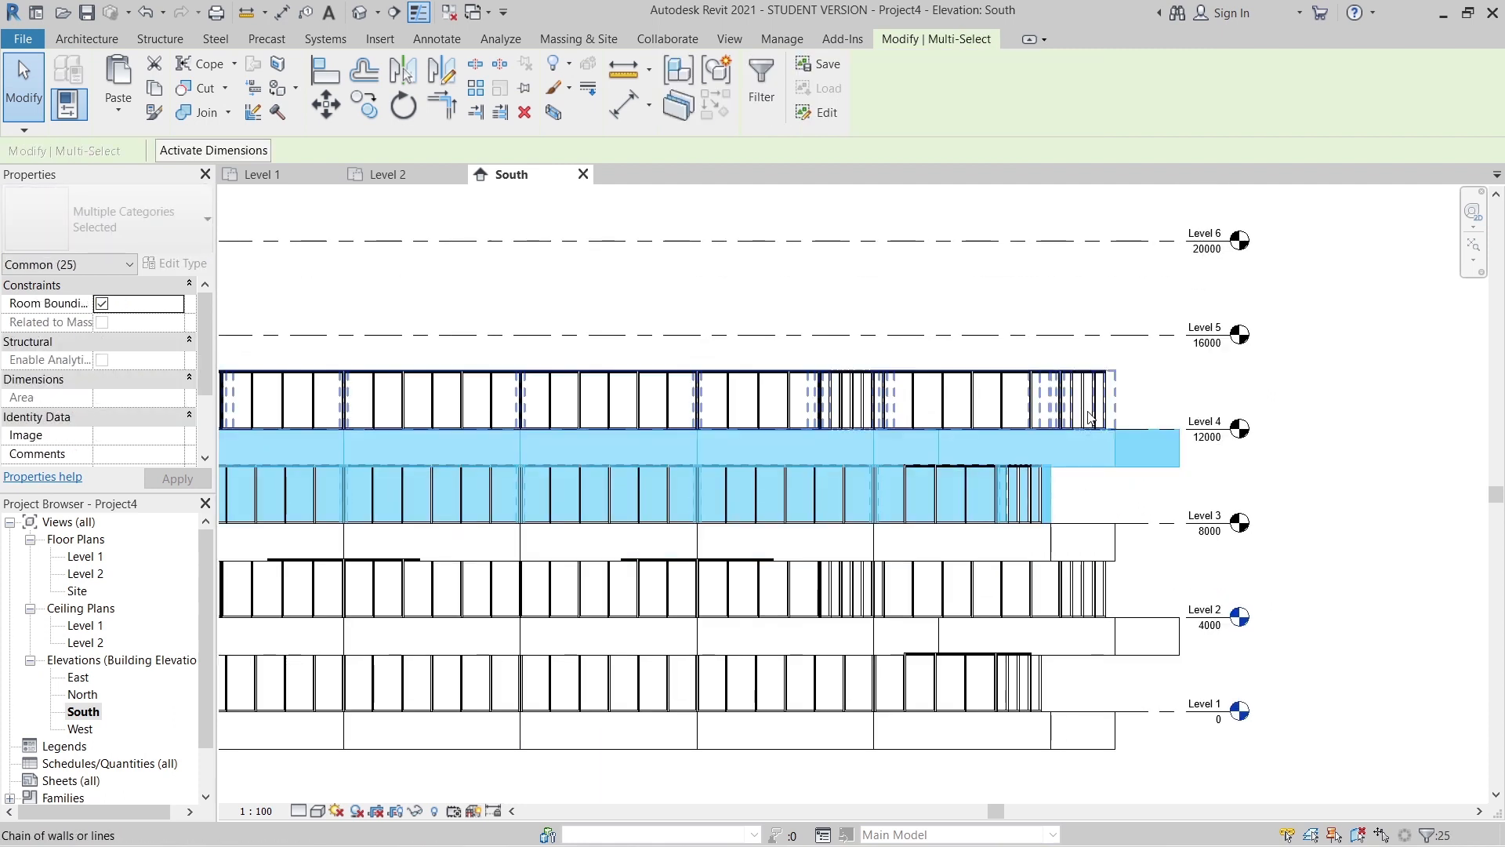
pyautogui.keyDown('ctrl'); pyautogui.click(1089, 418); pyautogui.keyUp('ctrl')
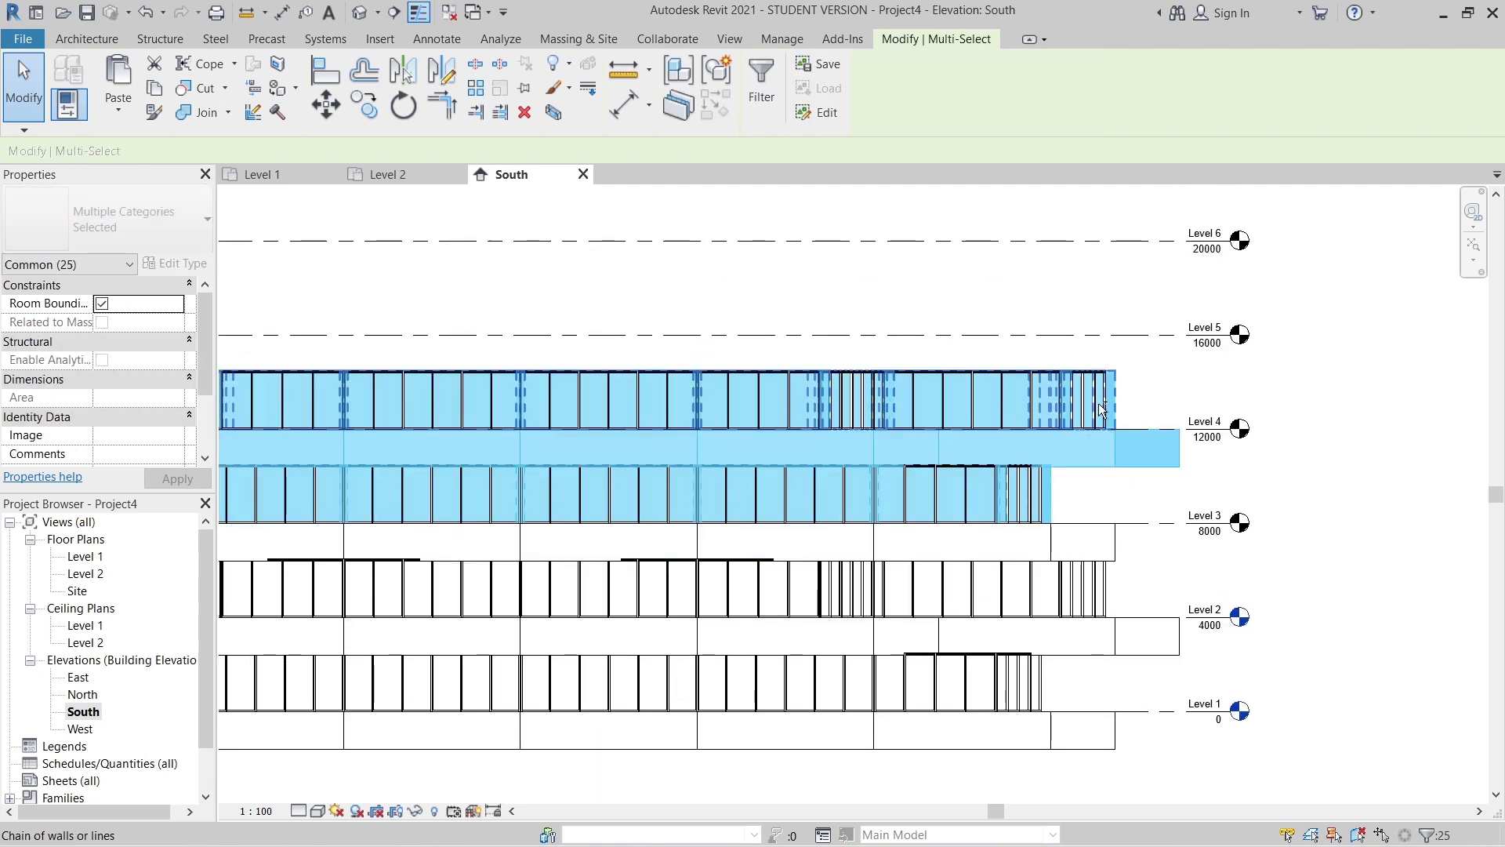
pyautogui.keyDown('ctrl'); pyautogui.click(1119, 544); pyautogui.keyUp('ctrl')
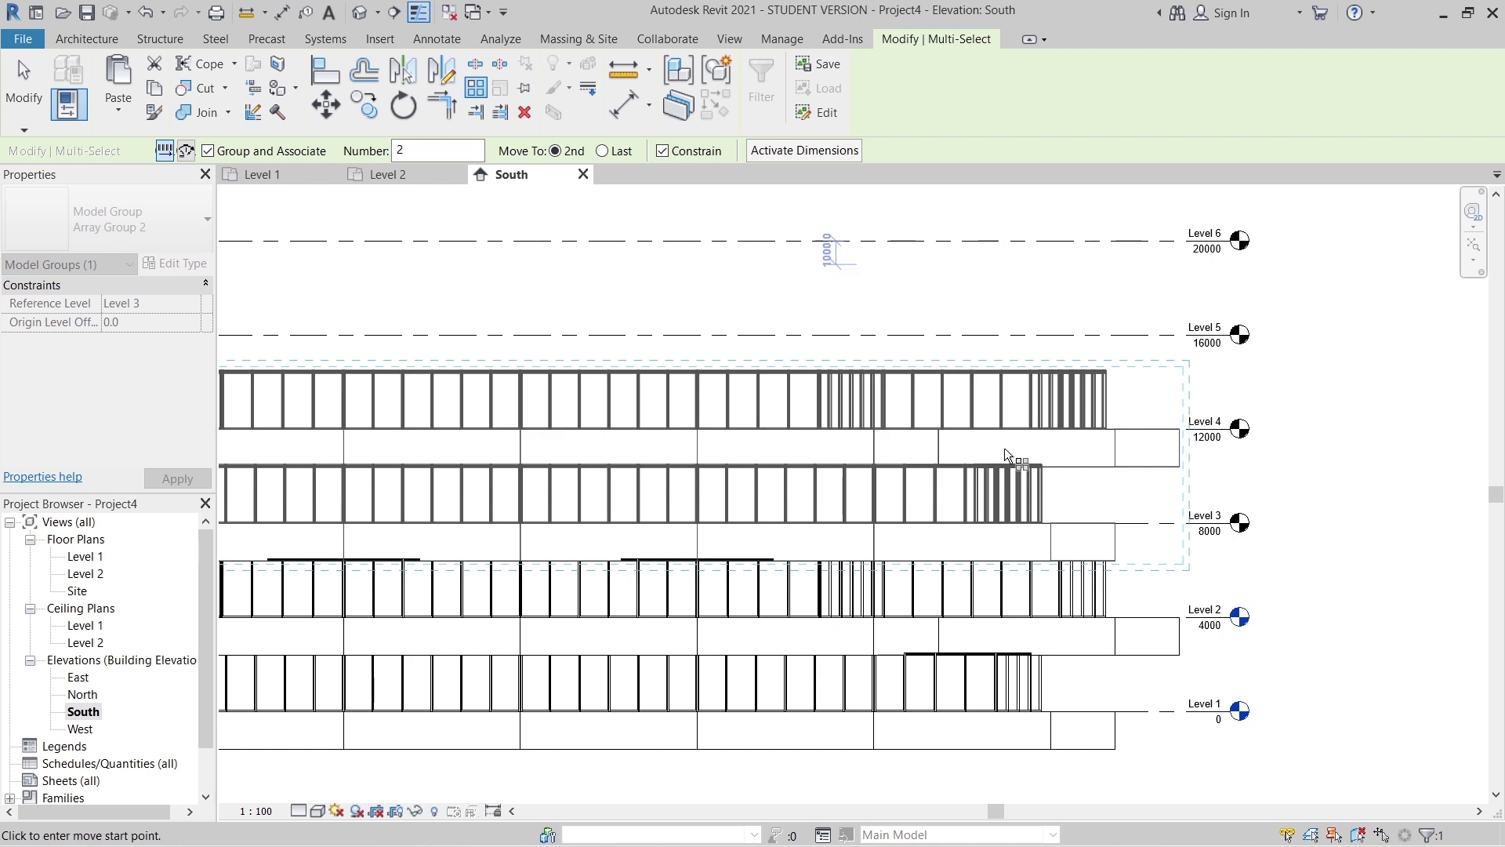
# - Try to array the selected Level 3 and Level 4 storeys upward from Level 3 to Level 5
pyautogui.click(1149, 523)
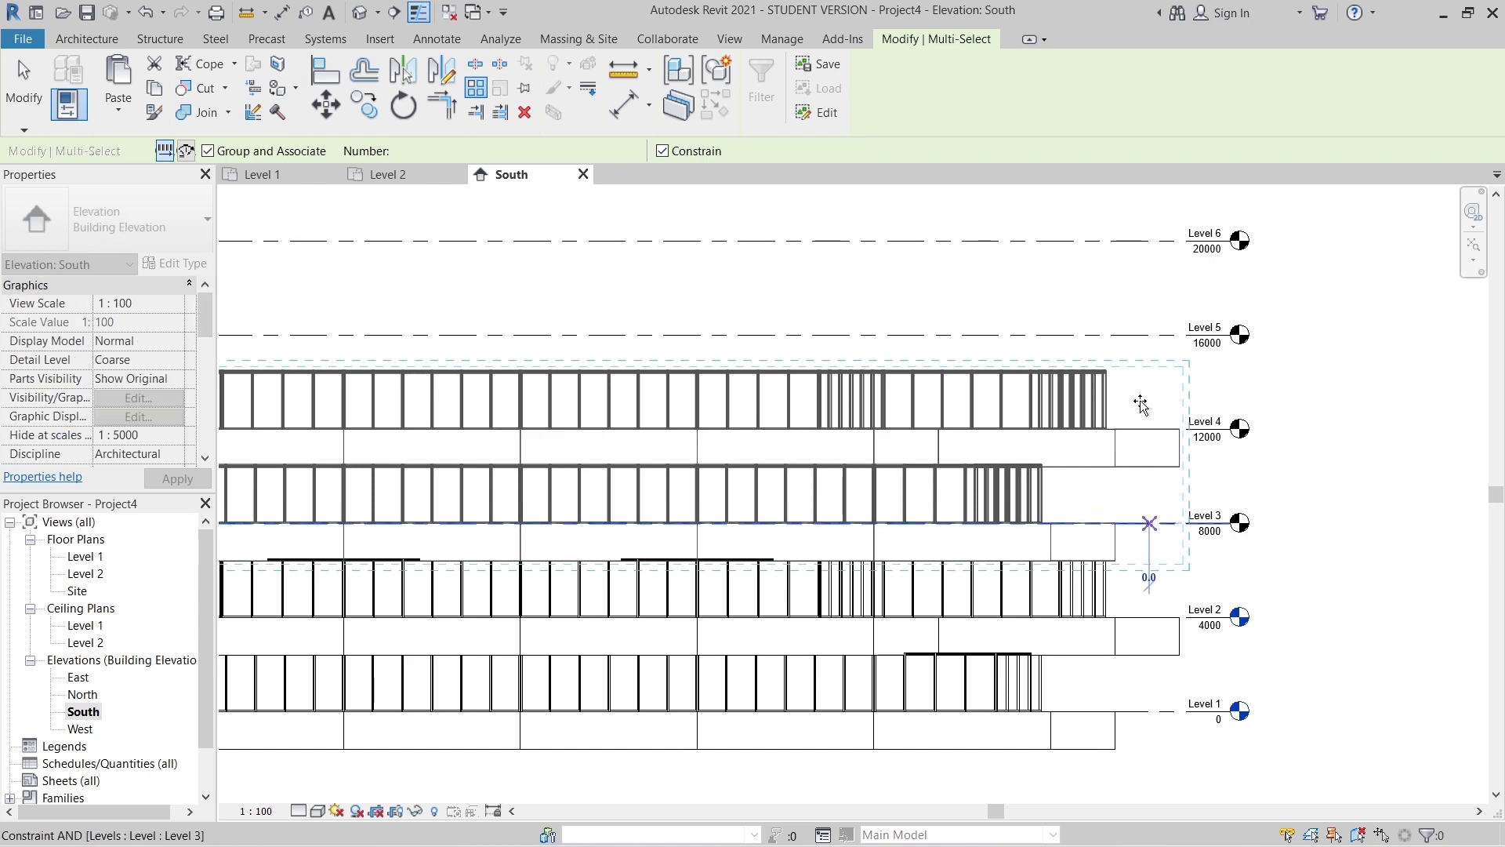
pyautogui.click(1136, 338)
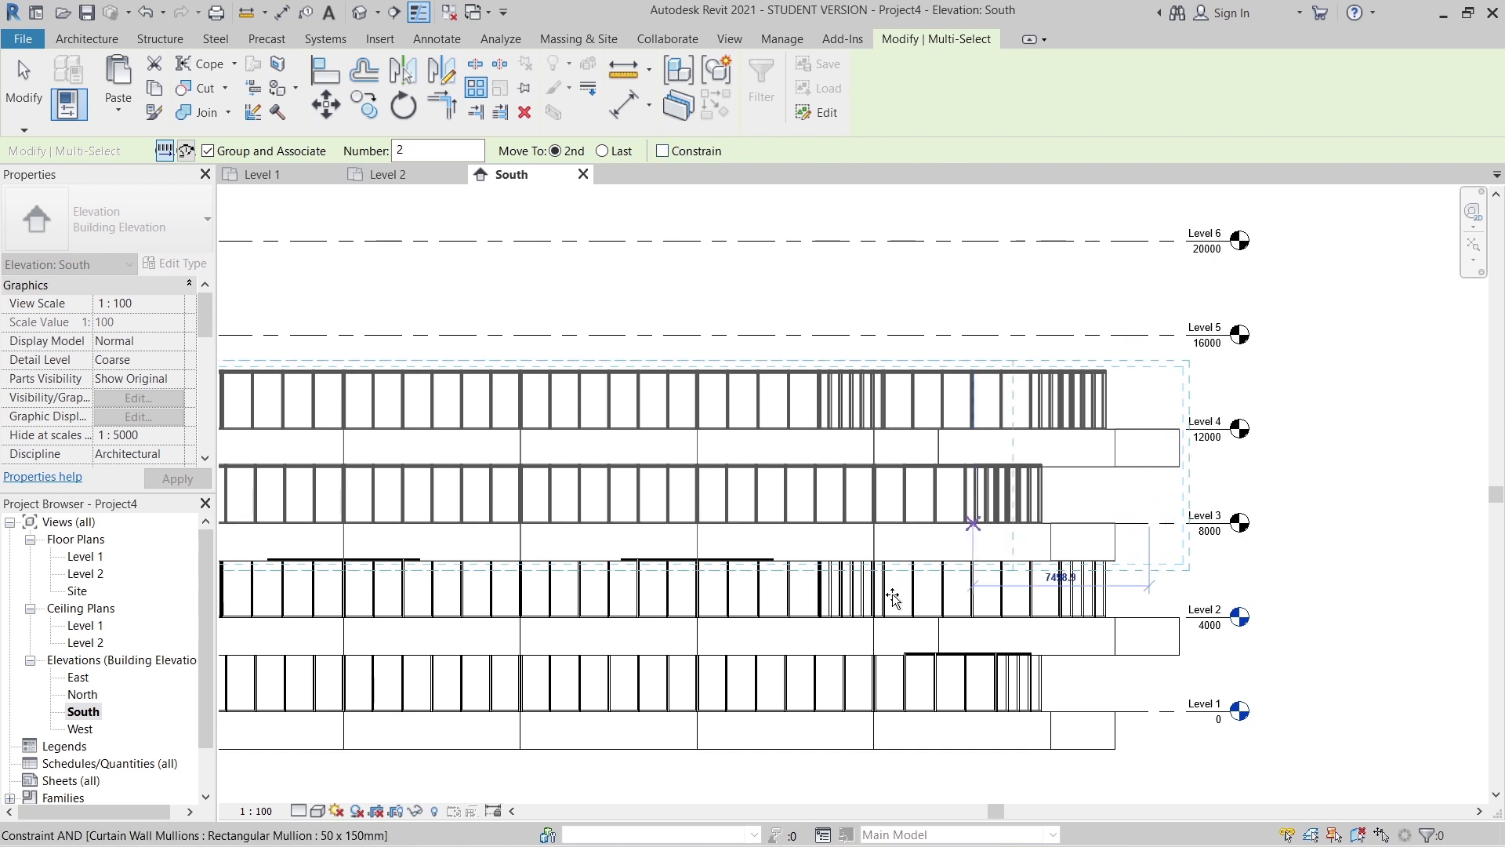
pyautogui.scroll(-3, 937, 533)
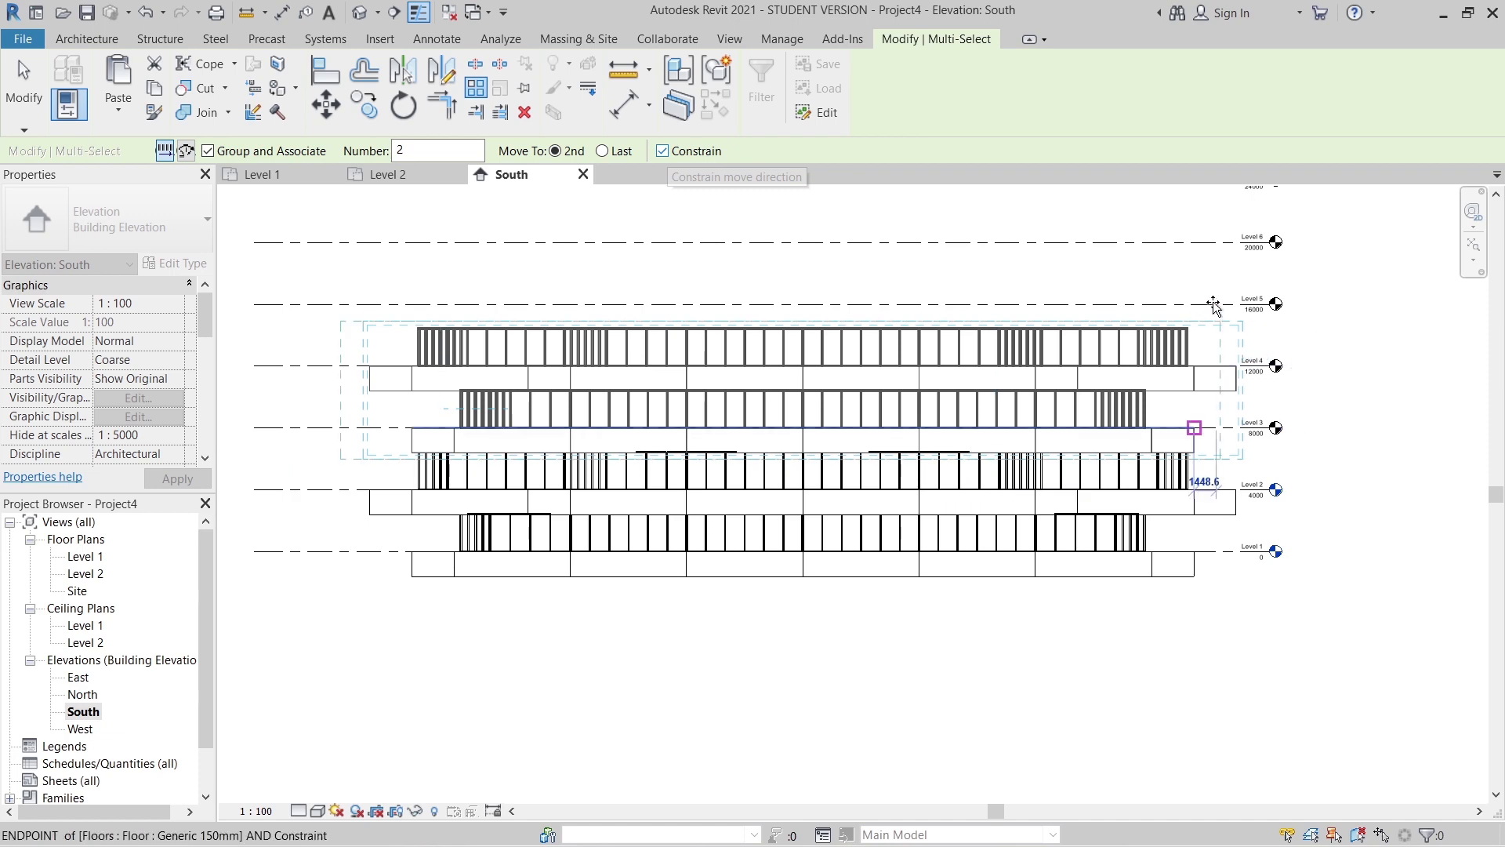
pyautogui.scroll(2, 1213, 298)
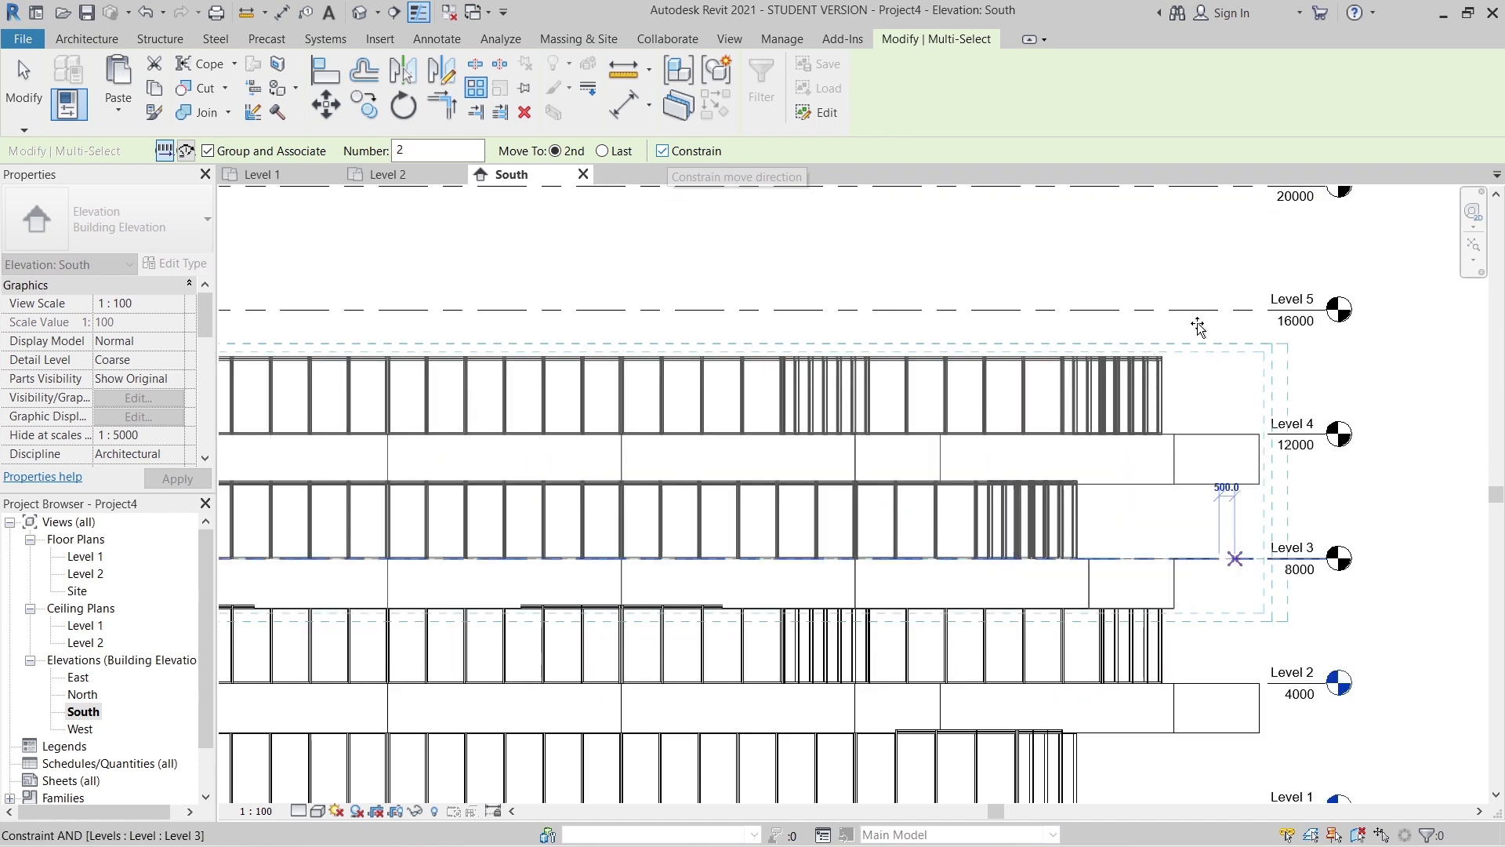
pyautogui.scroll(-2, 1186, 340)
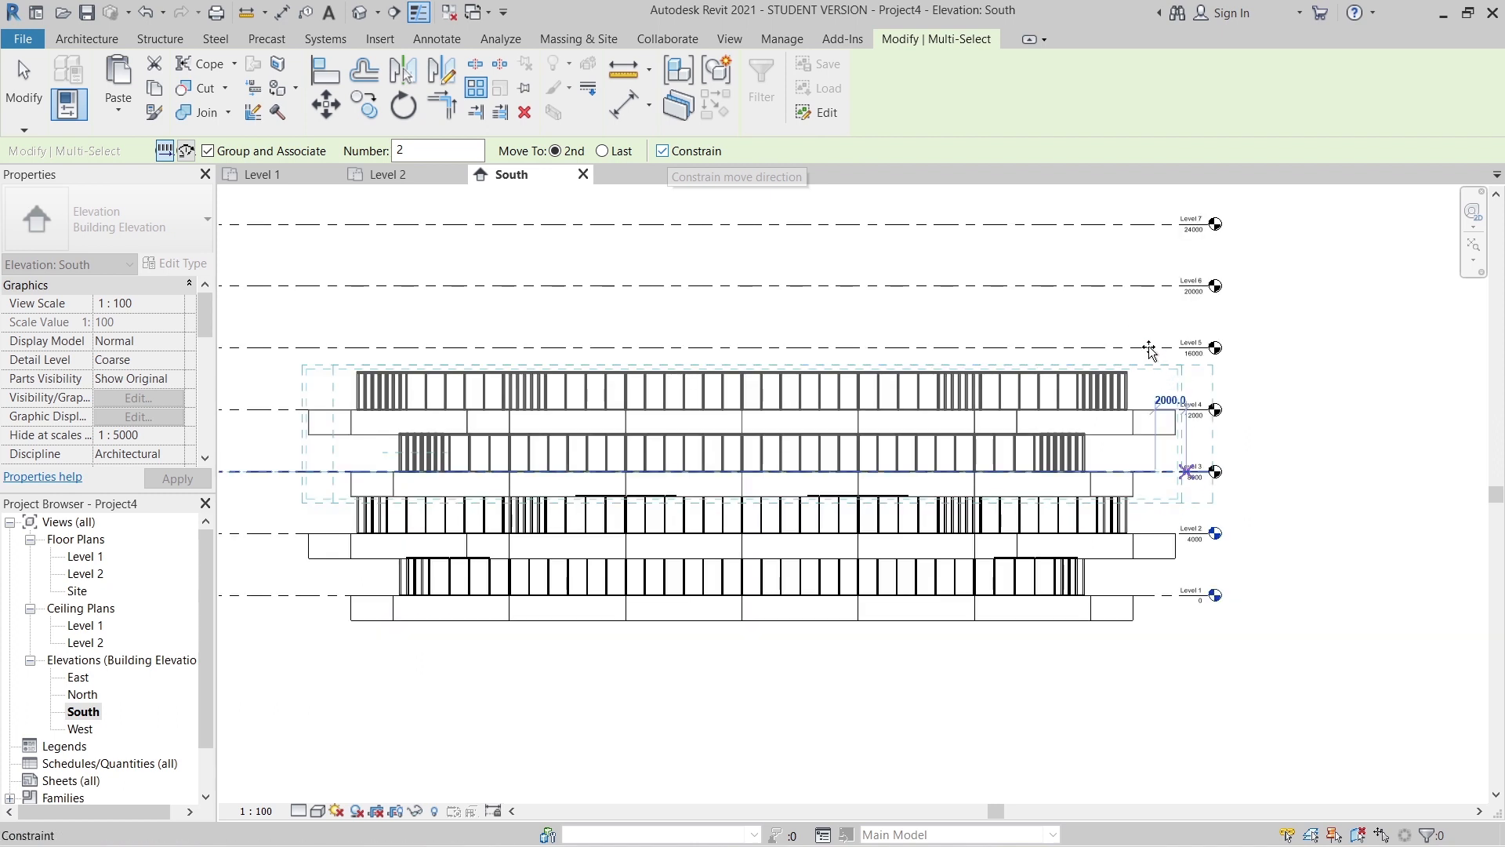
pyautogui.moveTo(1150, 347); pyautogui.dragTo(1150, 378, button='middle')
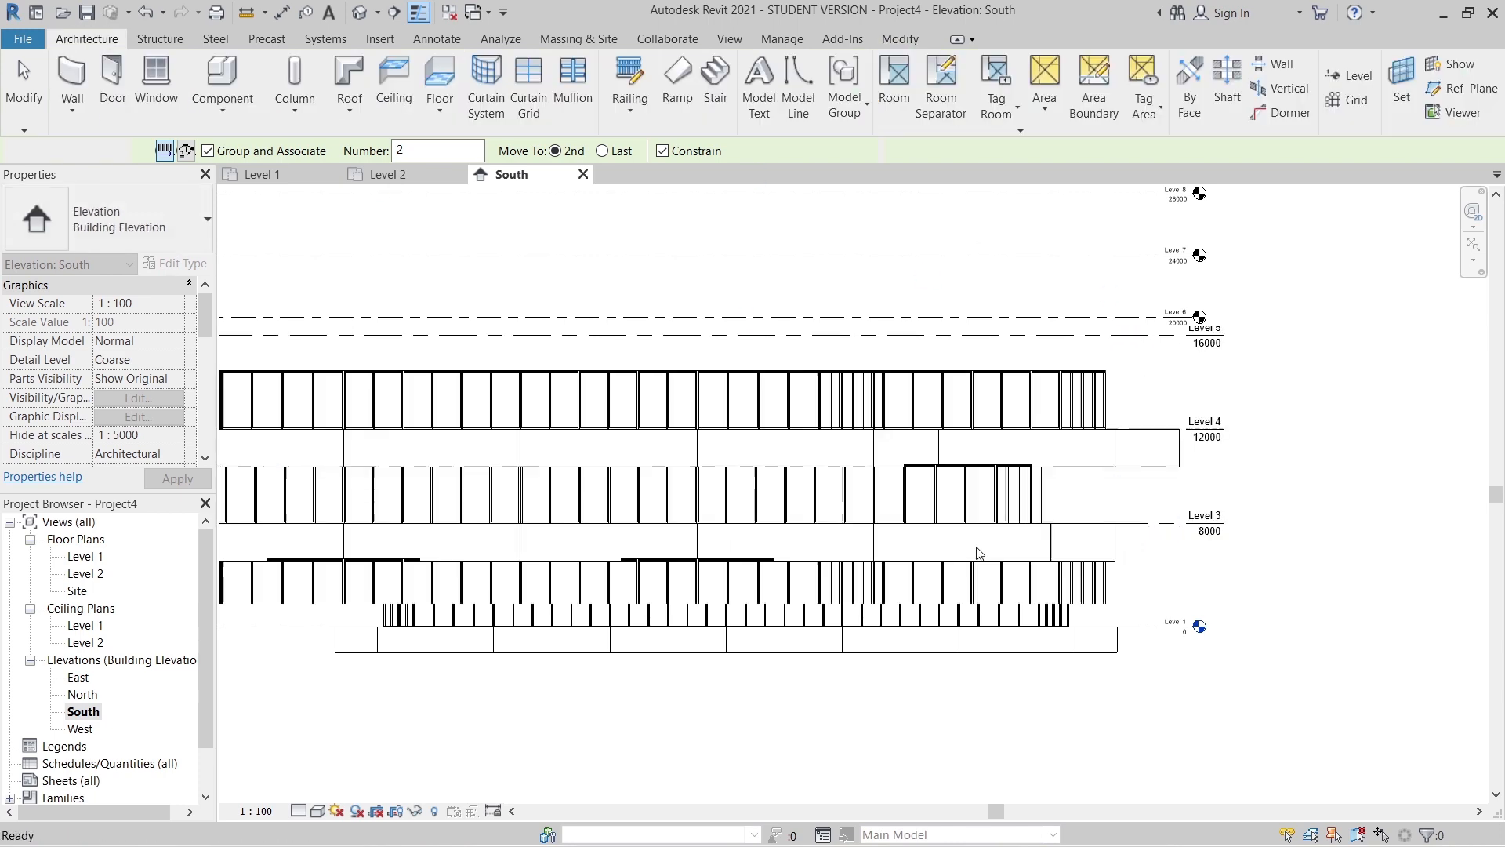
pyautogui.scroll(-1, 1109, 643)
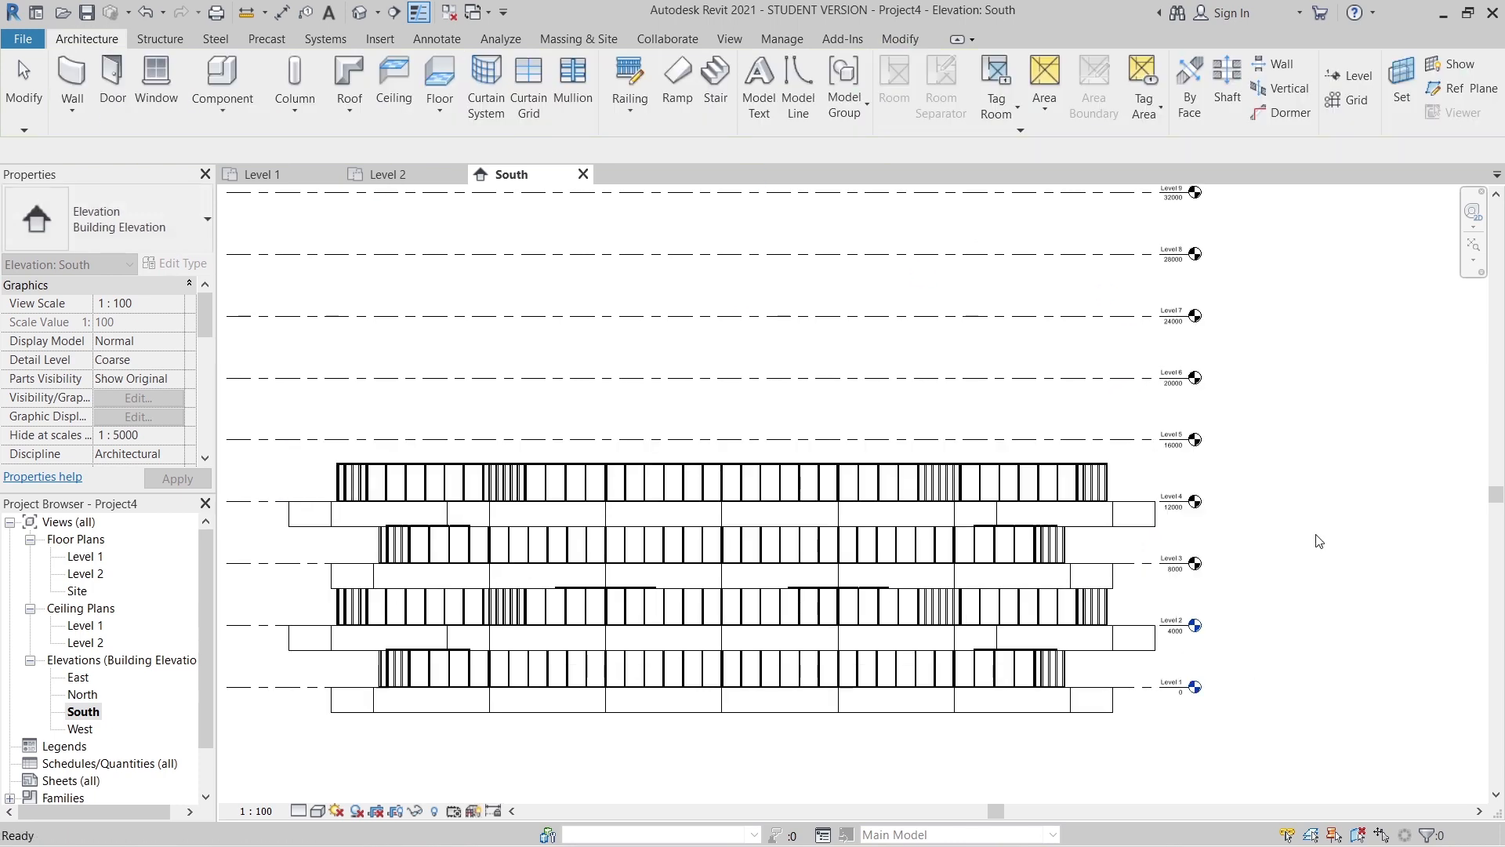
pyautogui.scroll(-1, 1318, 539)
pyautogui.moveTo(1318, 549); pyautogui.dragTo(1247, 537, button='middle')
pyautogui.scroll(2, 1223, 541)
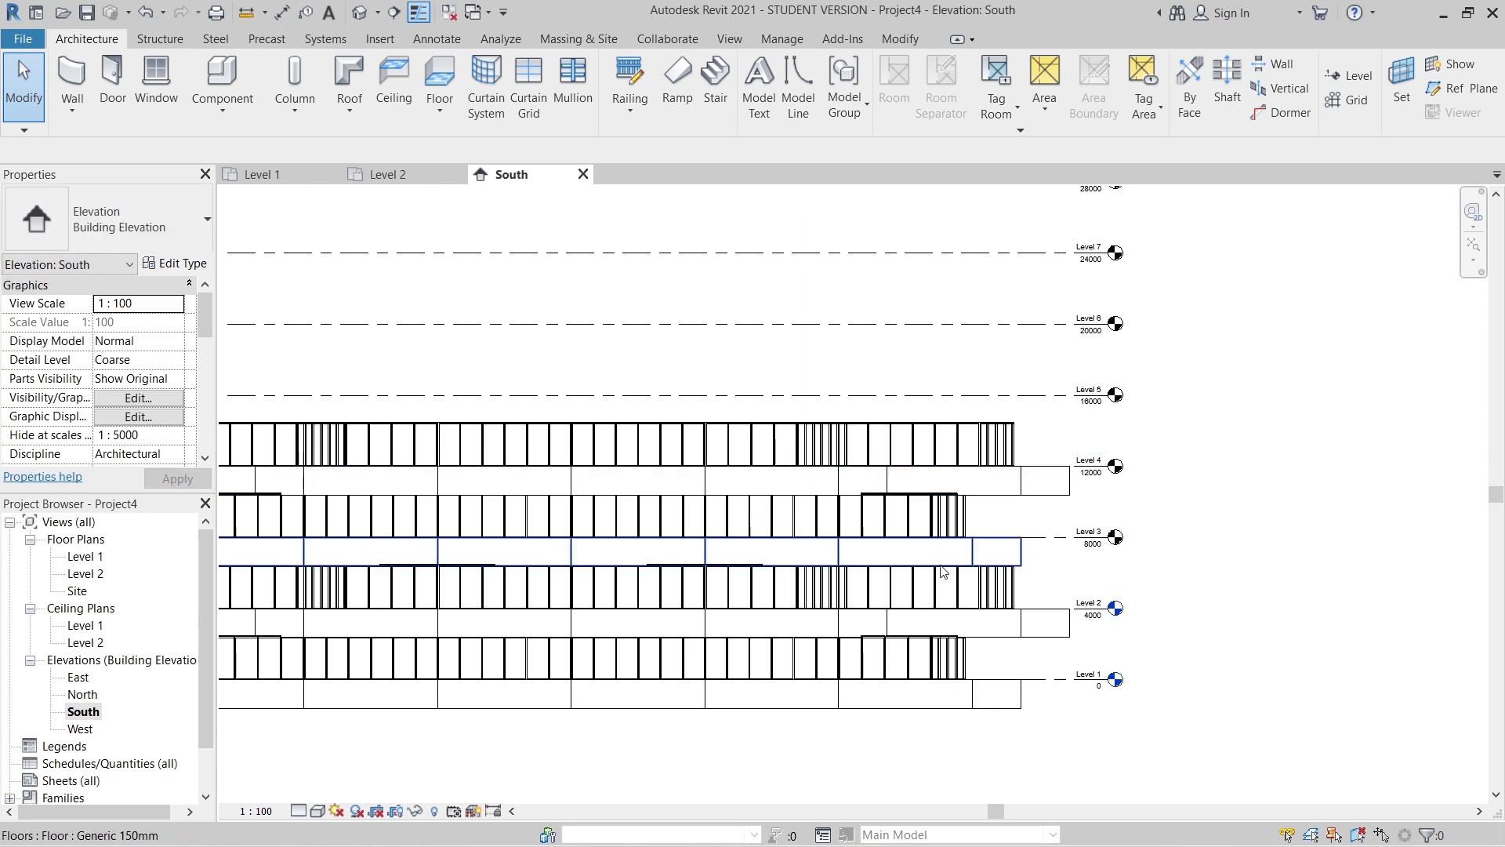
pyautogui.press('Tab')
pyautogui.click(1009, 598)
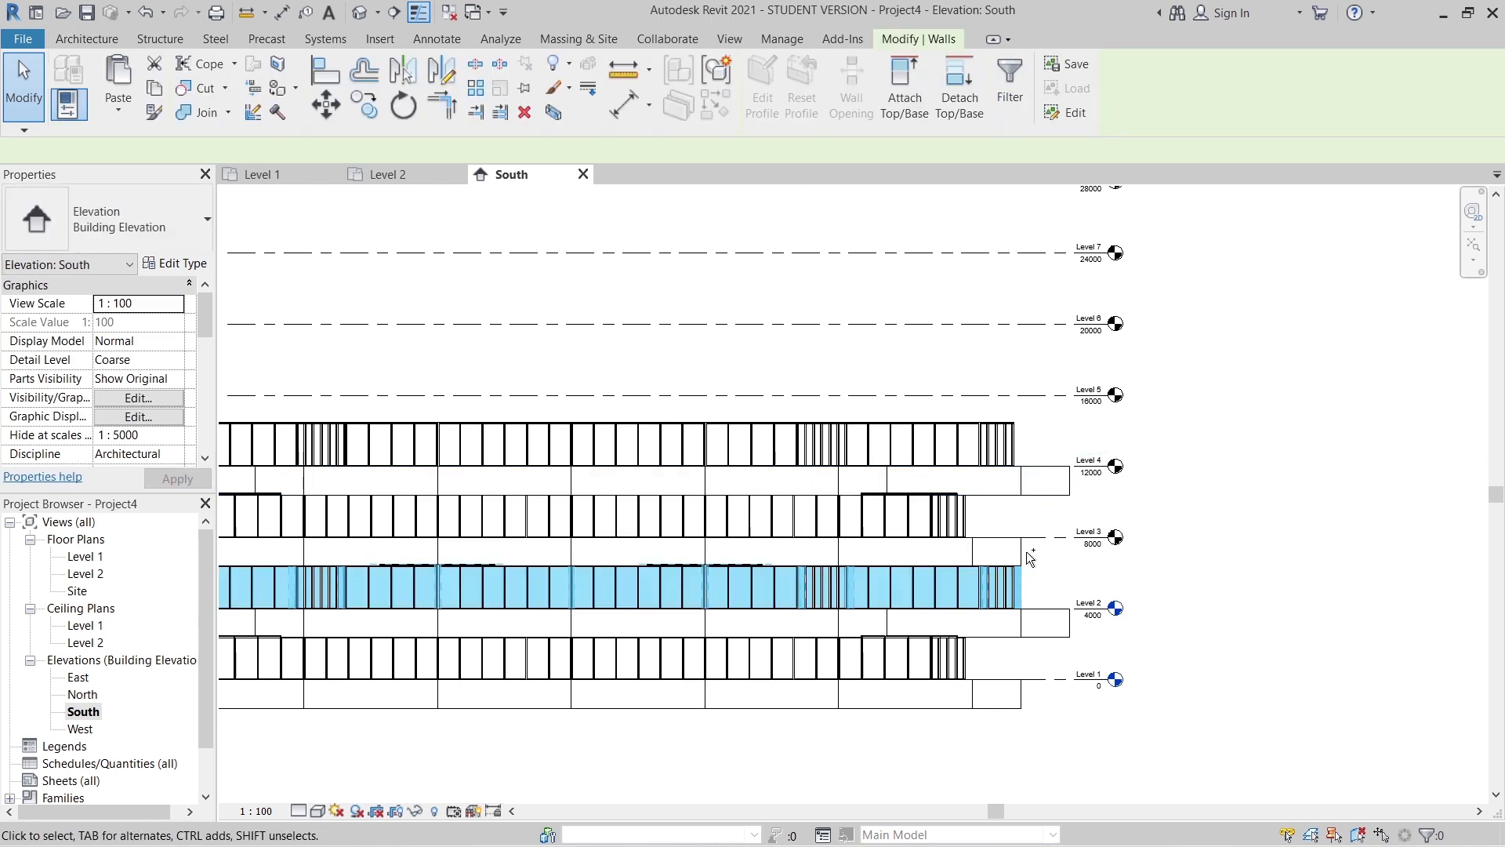
pyautogui.click(1270, 571)
# - Copy the Level 3 and Level 4 floors and their curtain walls from Level 3 up to Level 5, with Constrain off
pyautogui.click(997, 541)
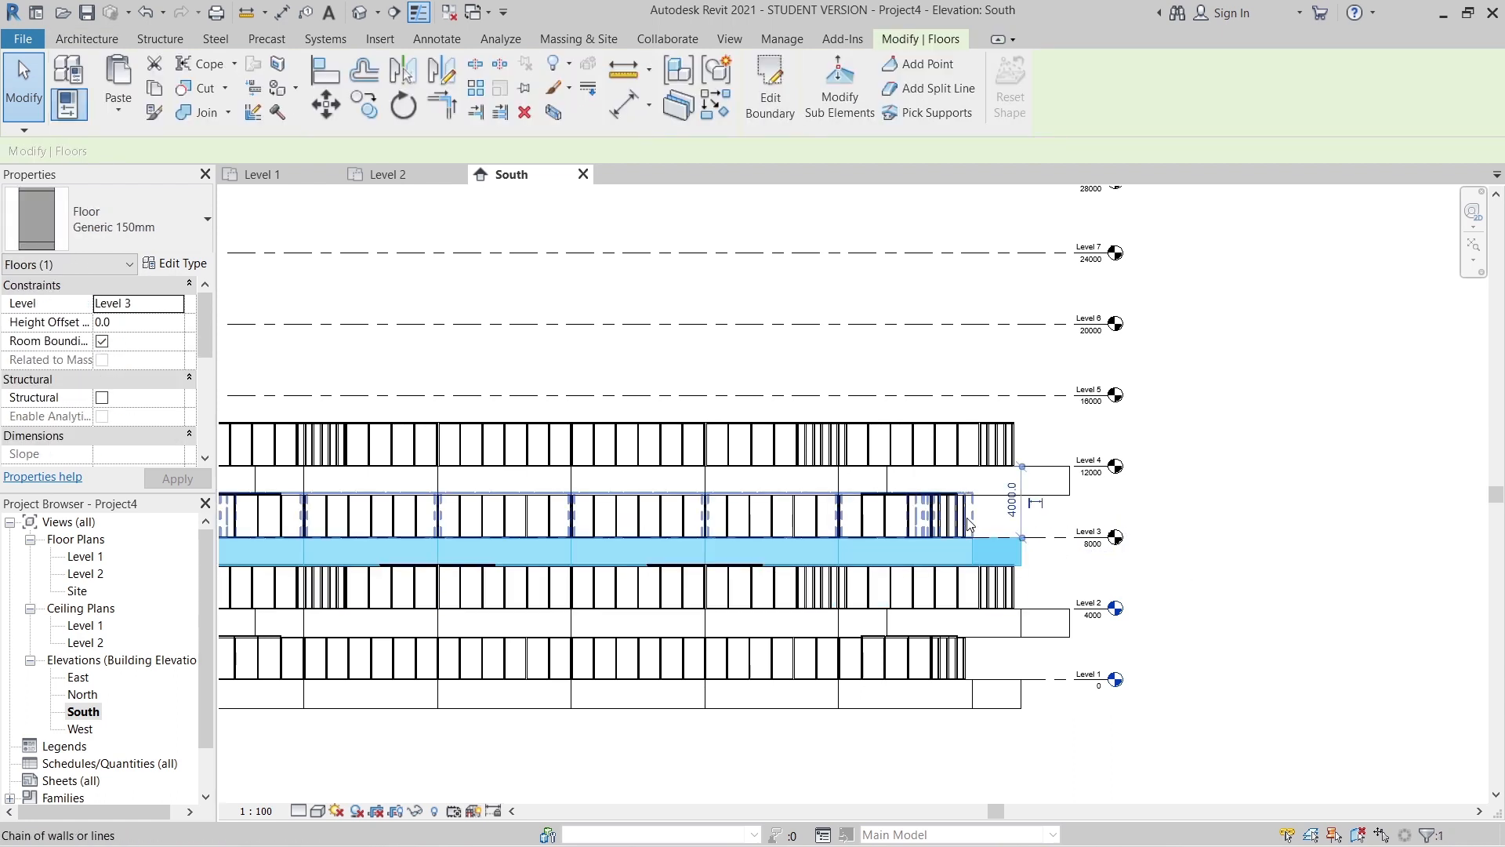
pyautogui.keyDown('ctrl'); pyautogui.click(986, 493); pyautogui.keyUp('ctrl')
pyautogui.keyDown('ctrl'); pyautogui.click(1011, 480); pyautogui.keyUp('ctrl')
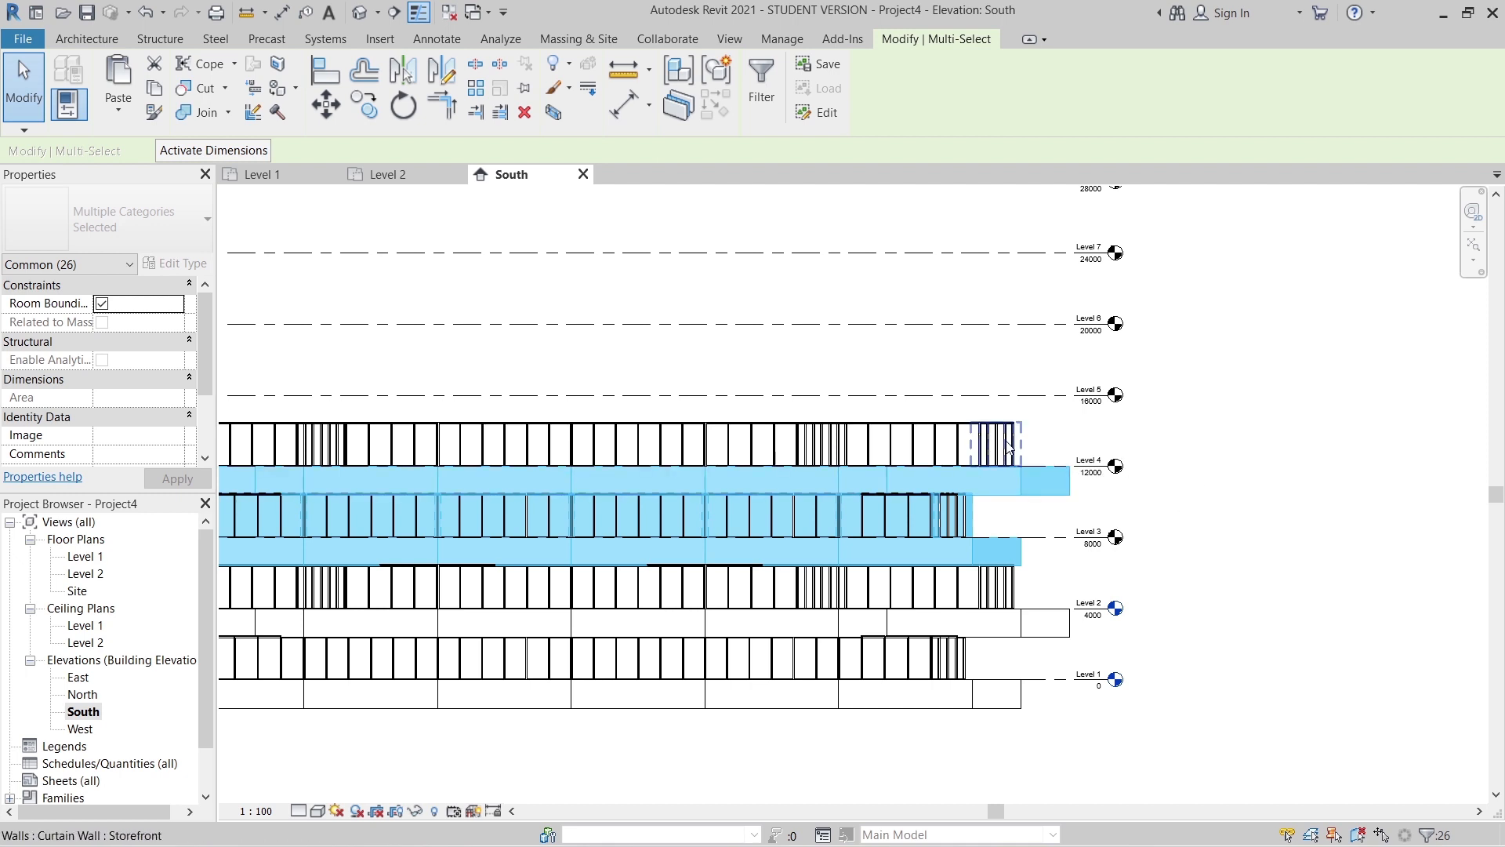
pyautogui.keyDown('ctrl'); pyautogui.click(1010, 447); pyautogui.keyUp('ctrl')
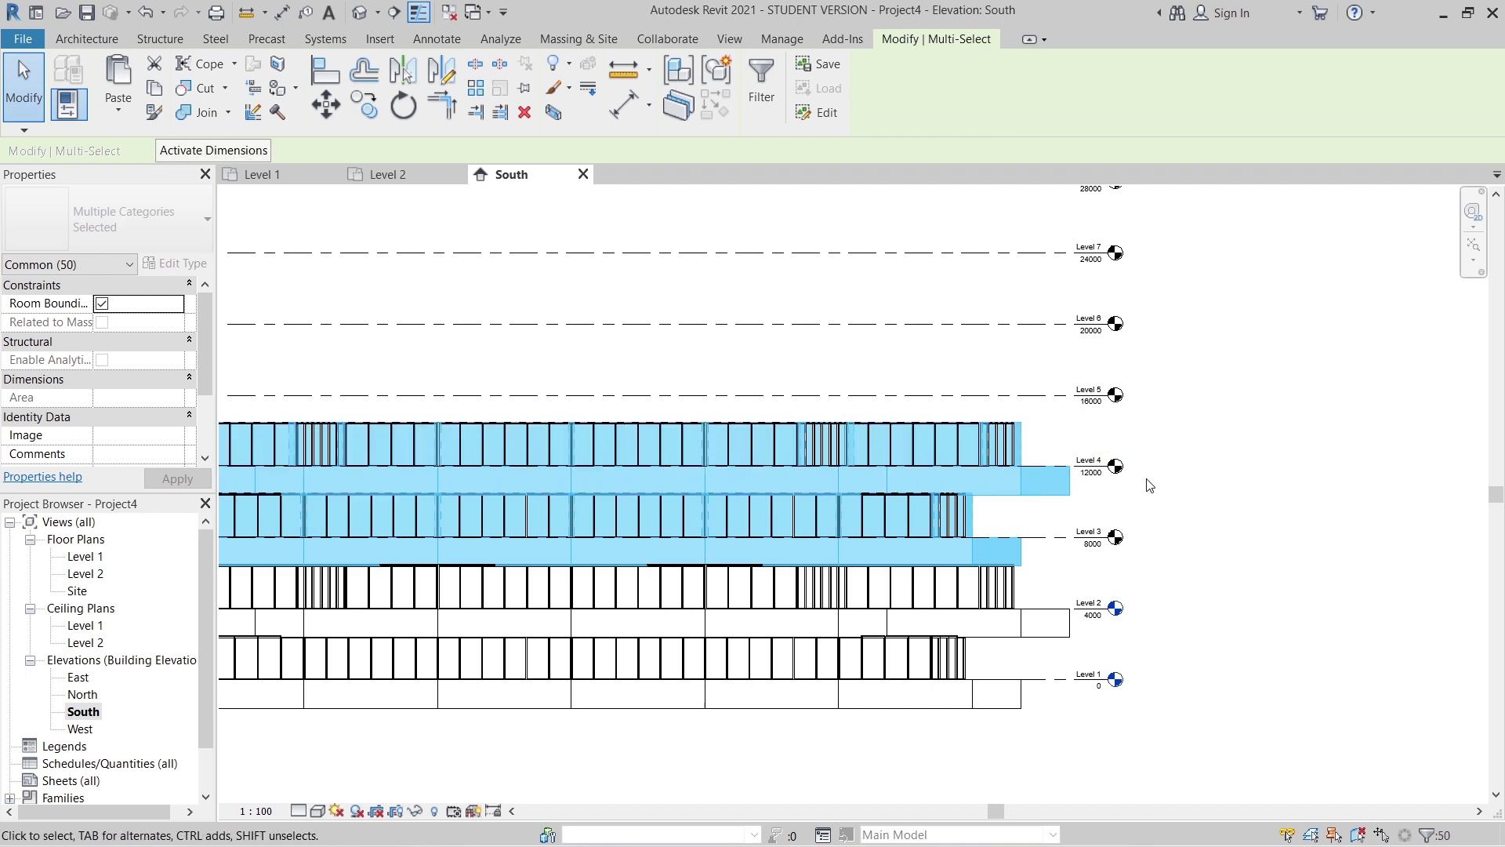
pyautogui.press('c')
pyautogui.press('o')
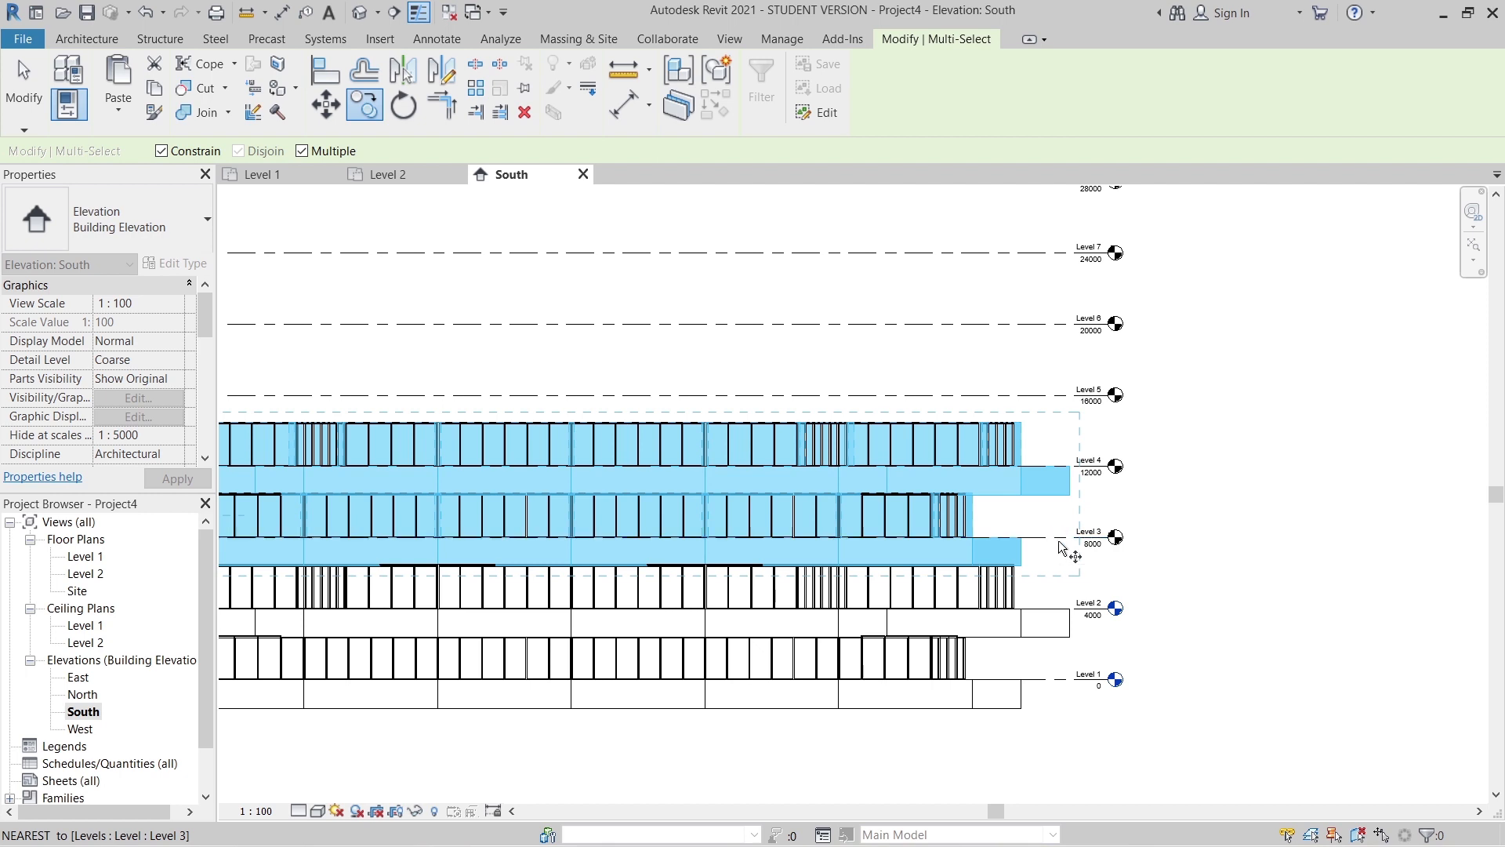
pyautogui.click(1057, 539)
pyautogui.click(191, 154)
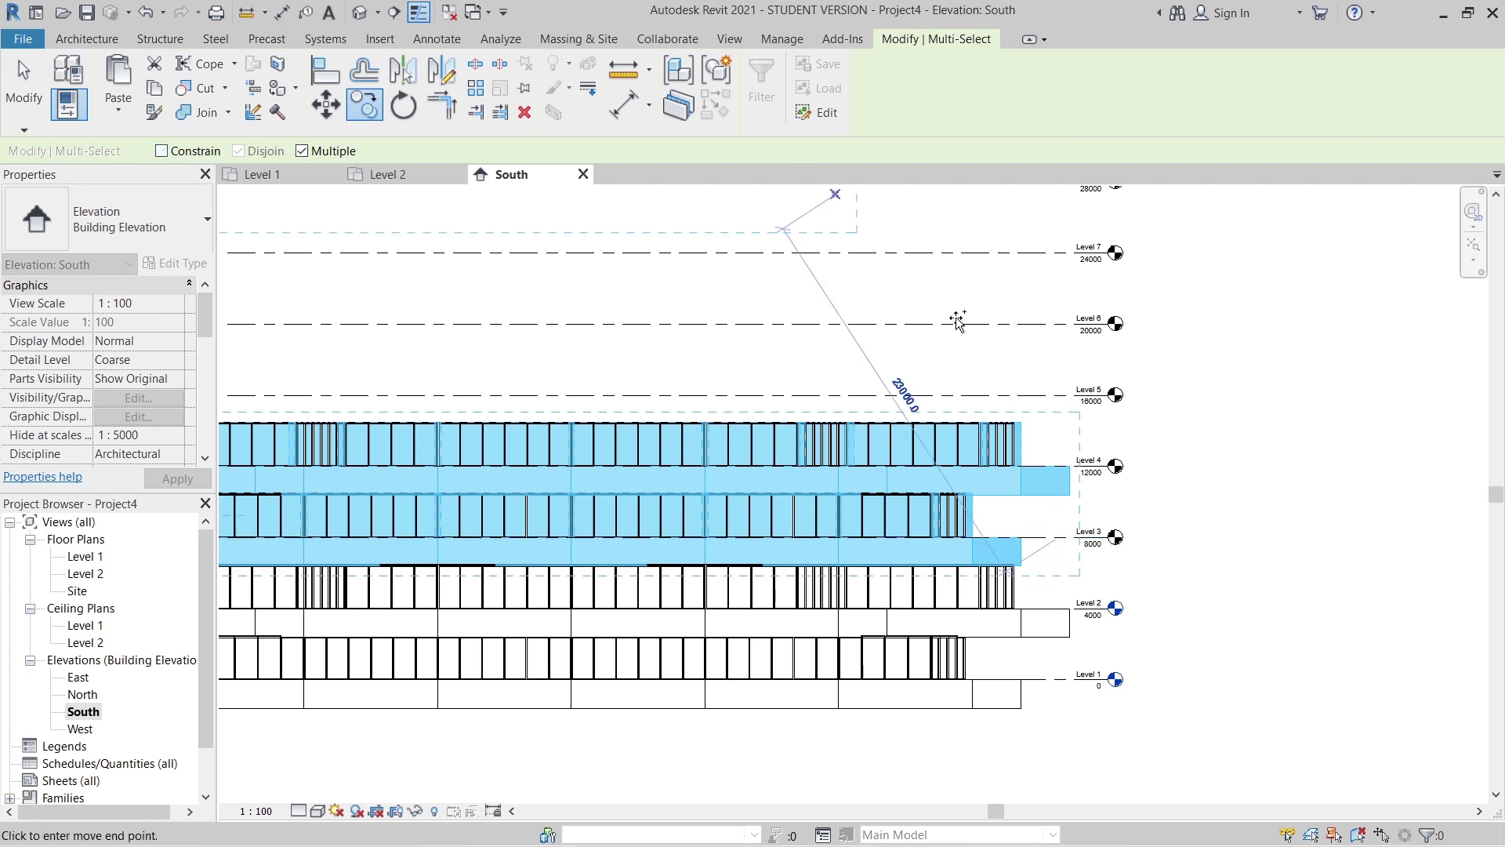
pyautogui.click(1060, 394)
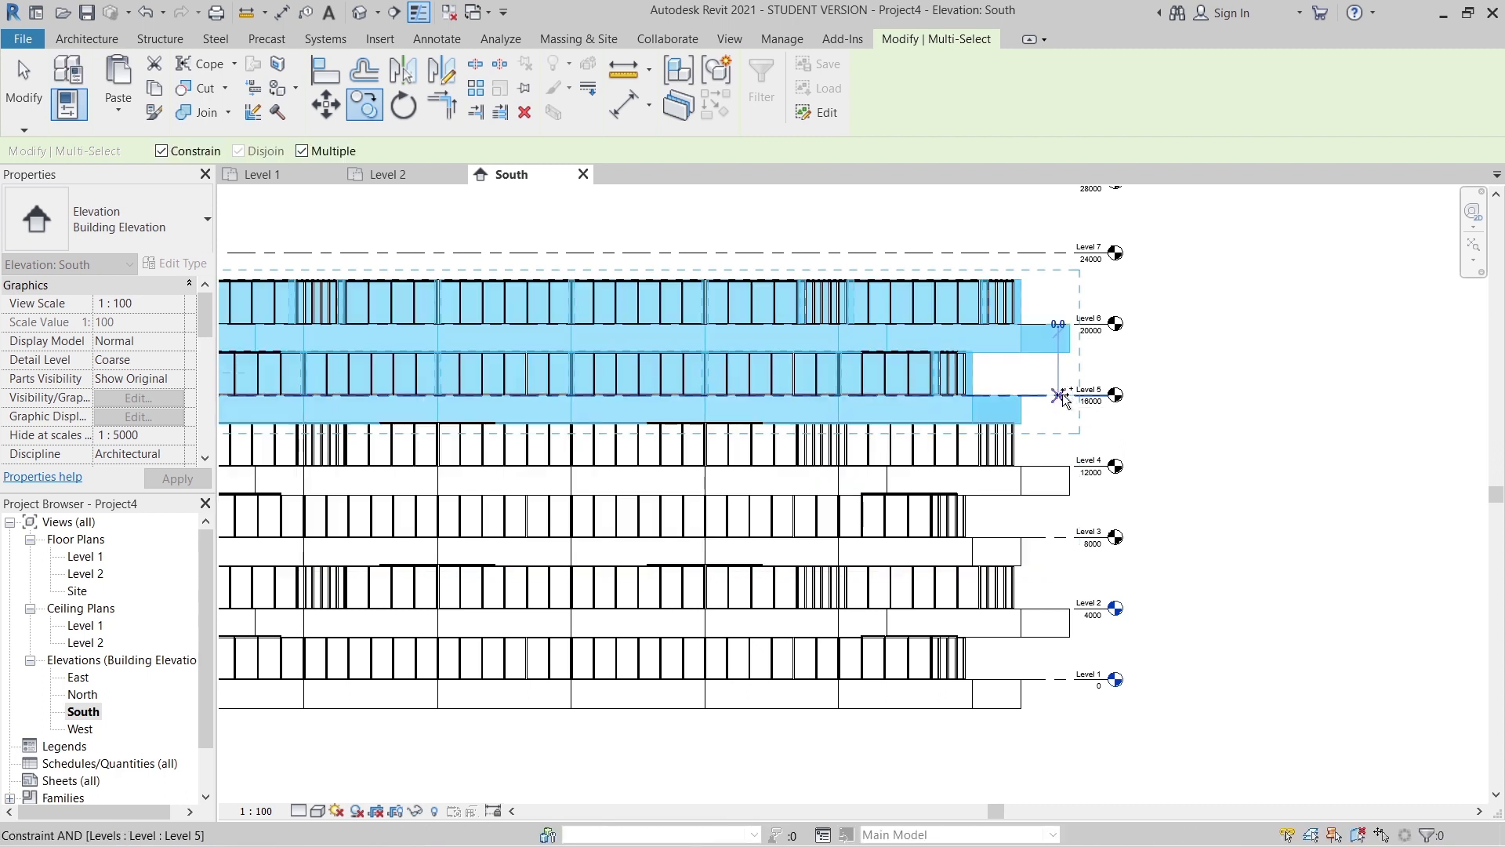
# - Place another copy of the two-storey set of floors and curtain walls at Level 7, and end the Copy command
pyautogui.scroll(-2, 1064, 398)
pyautogui.moveTo(1071, 411); pyautogui.dragTo(1071, 478, button='middle')
pyautogui.scroll(2, 1055, 437)
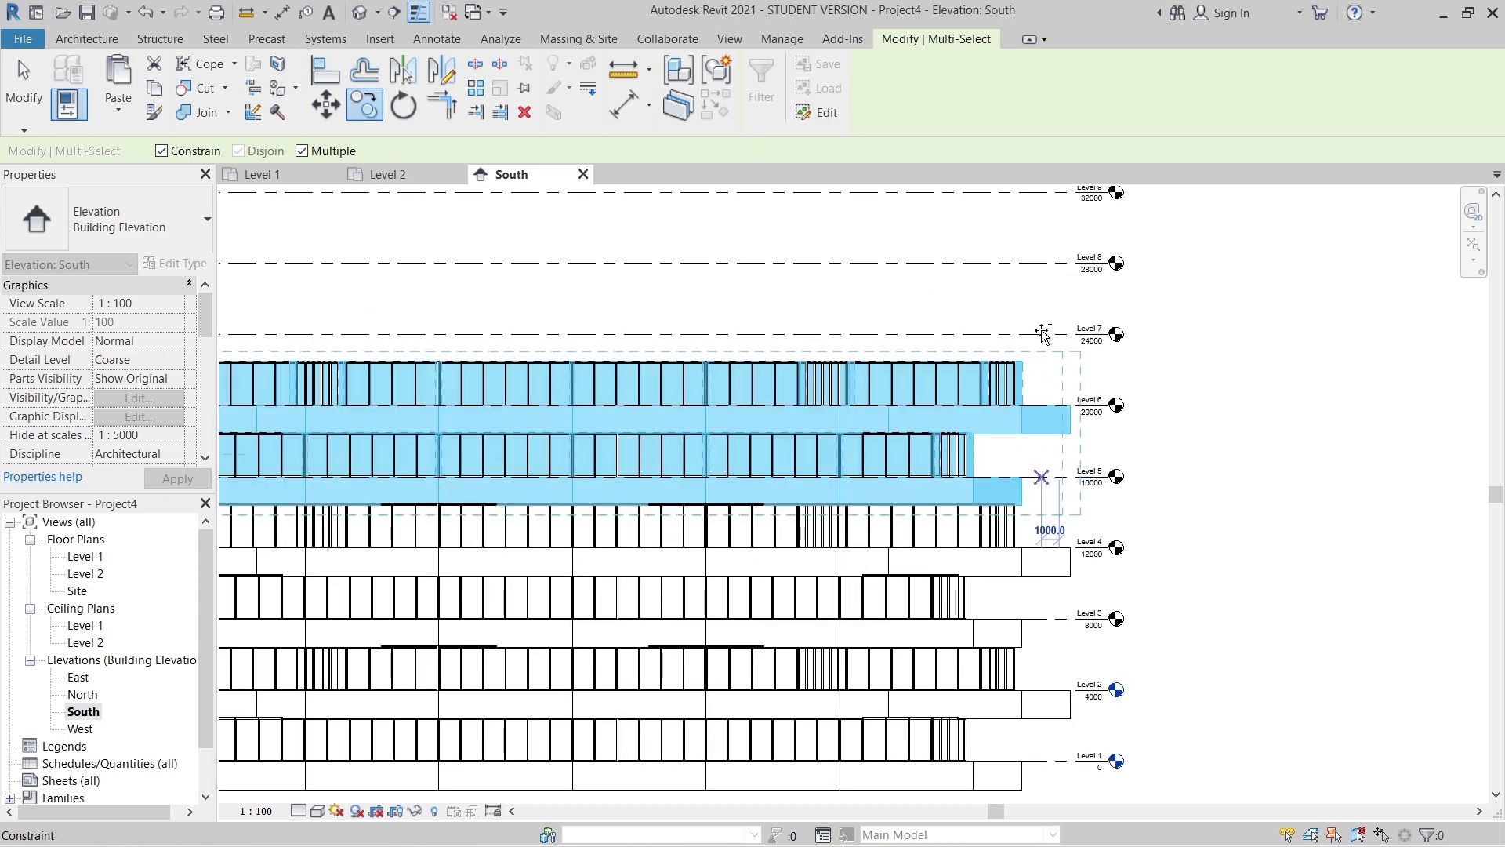
pyautogui.moveTo(897, 336); pyautogui.dragTo(923, 375, button='middle')
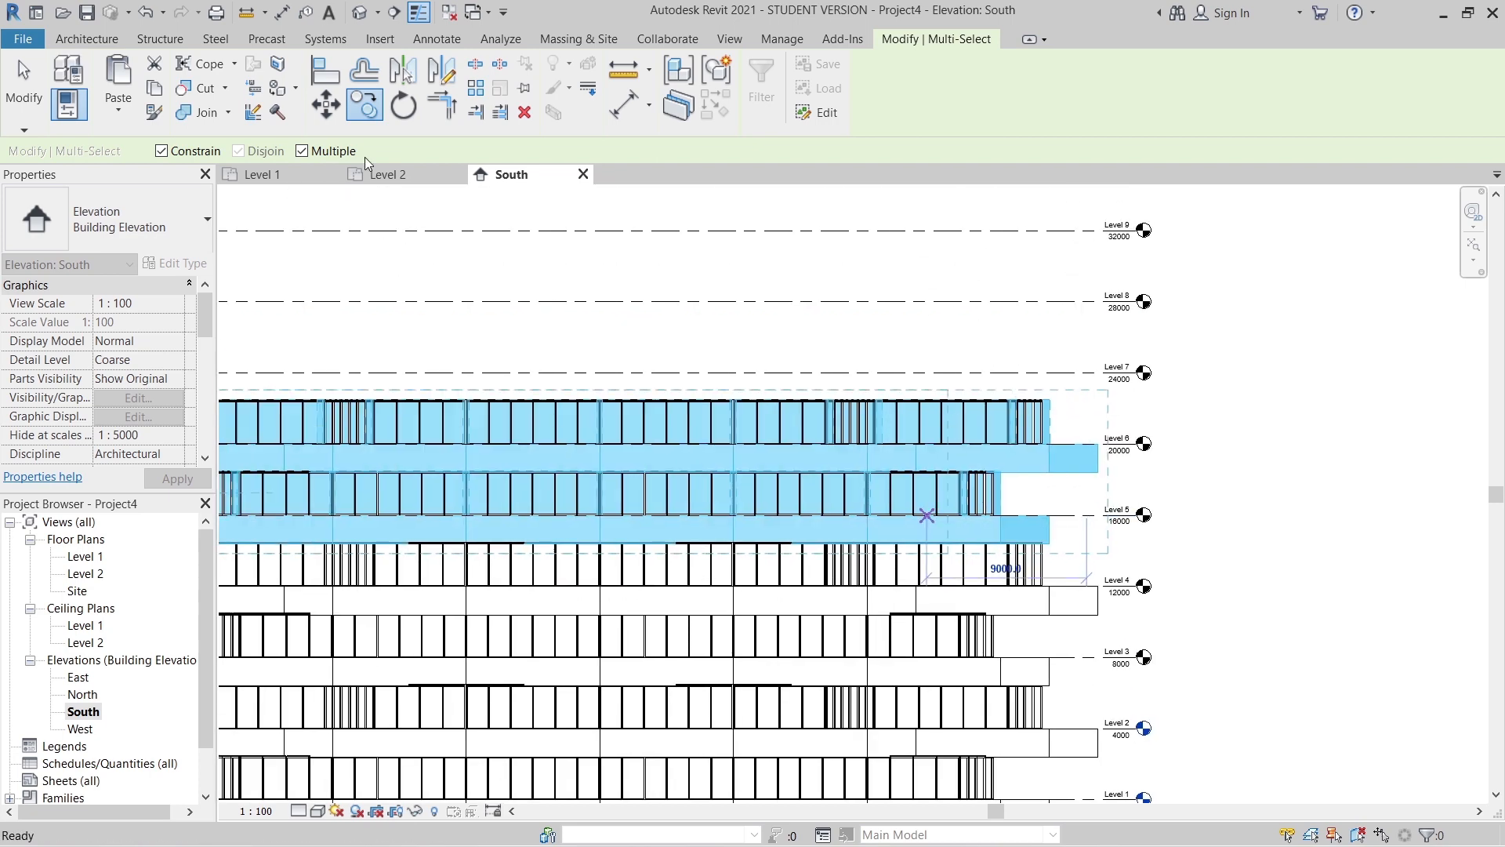
pyautogui.click(195, 150)
pyautogui.click(1086, 370)
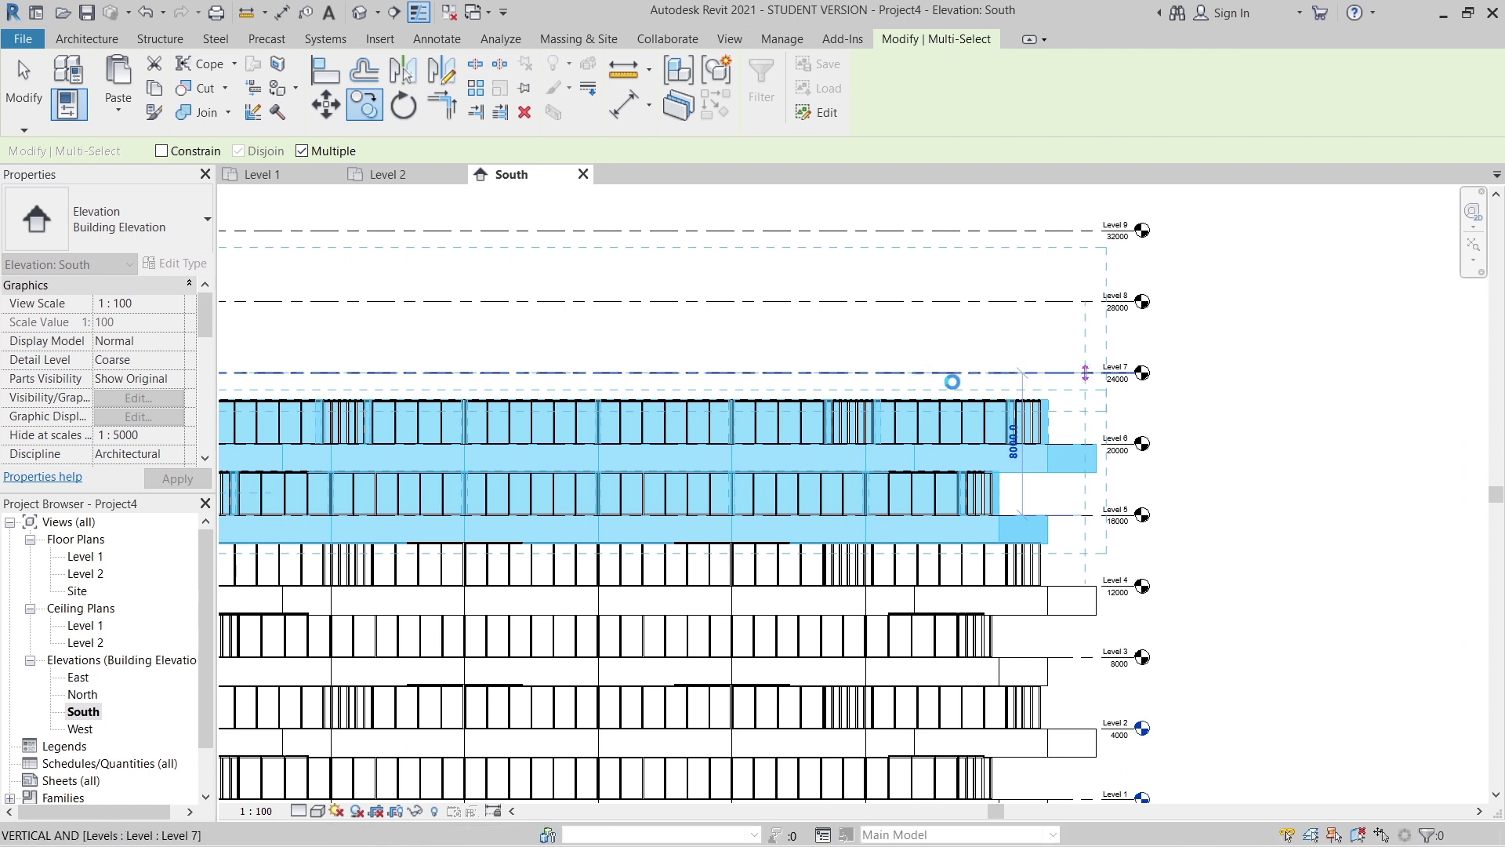
pyautogui.scroll(-4, 1050, 353)
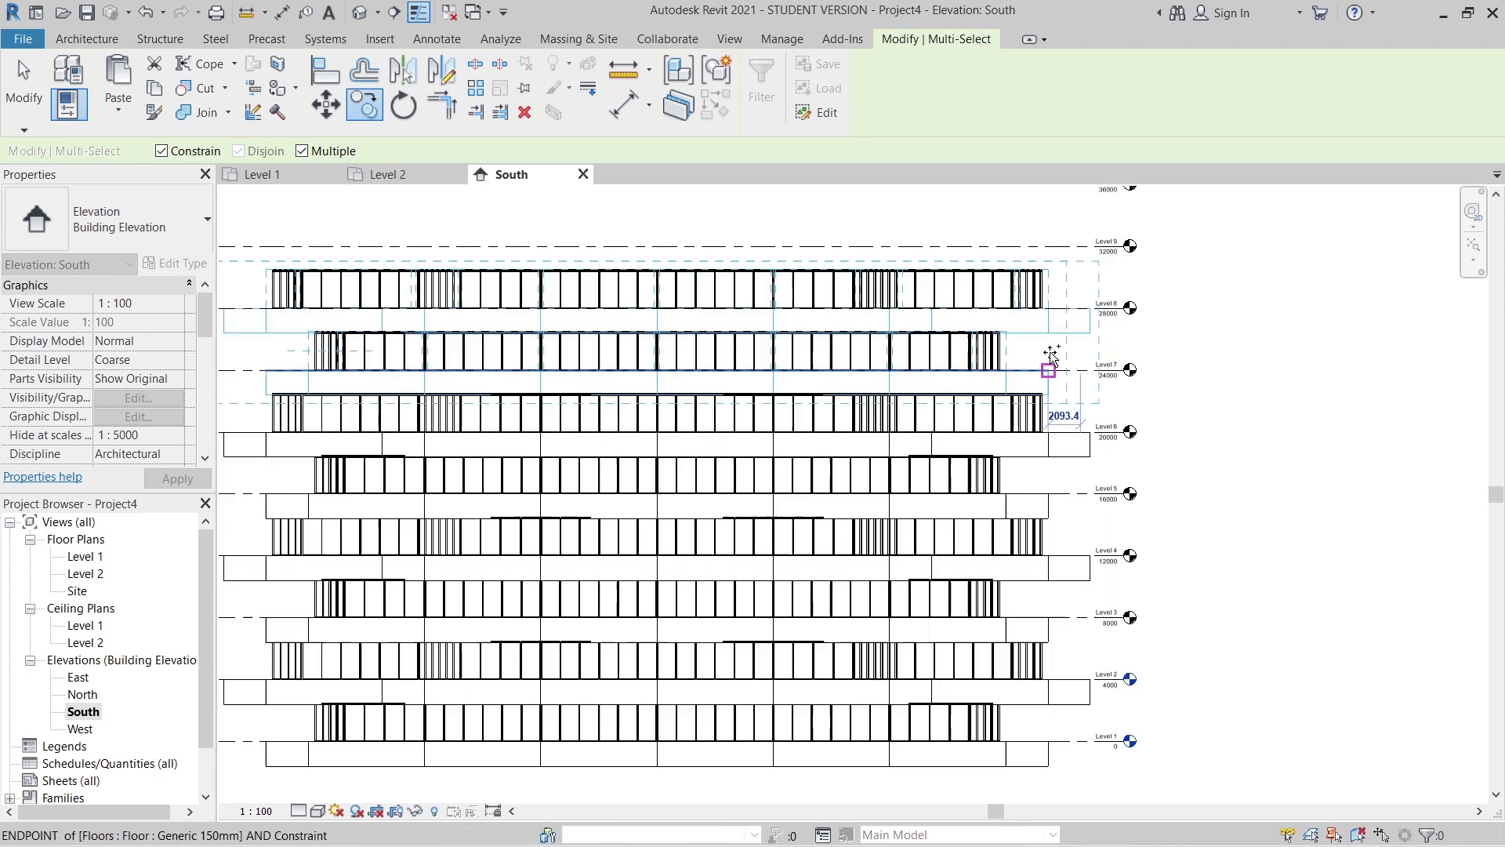
pyautogui.moveTo(1058, 431); pyautogui.dragTo(1064, 453, button='middle')
pyautogui.moveTo(882, 309); pyautogui.dragTo(874, 411, button='middle')
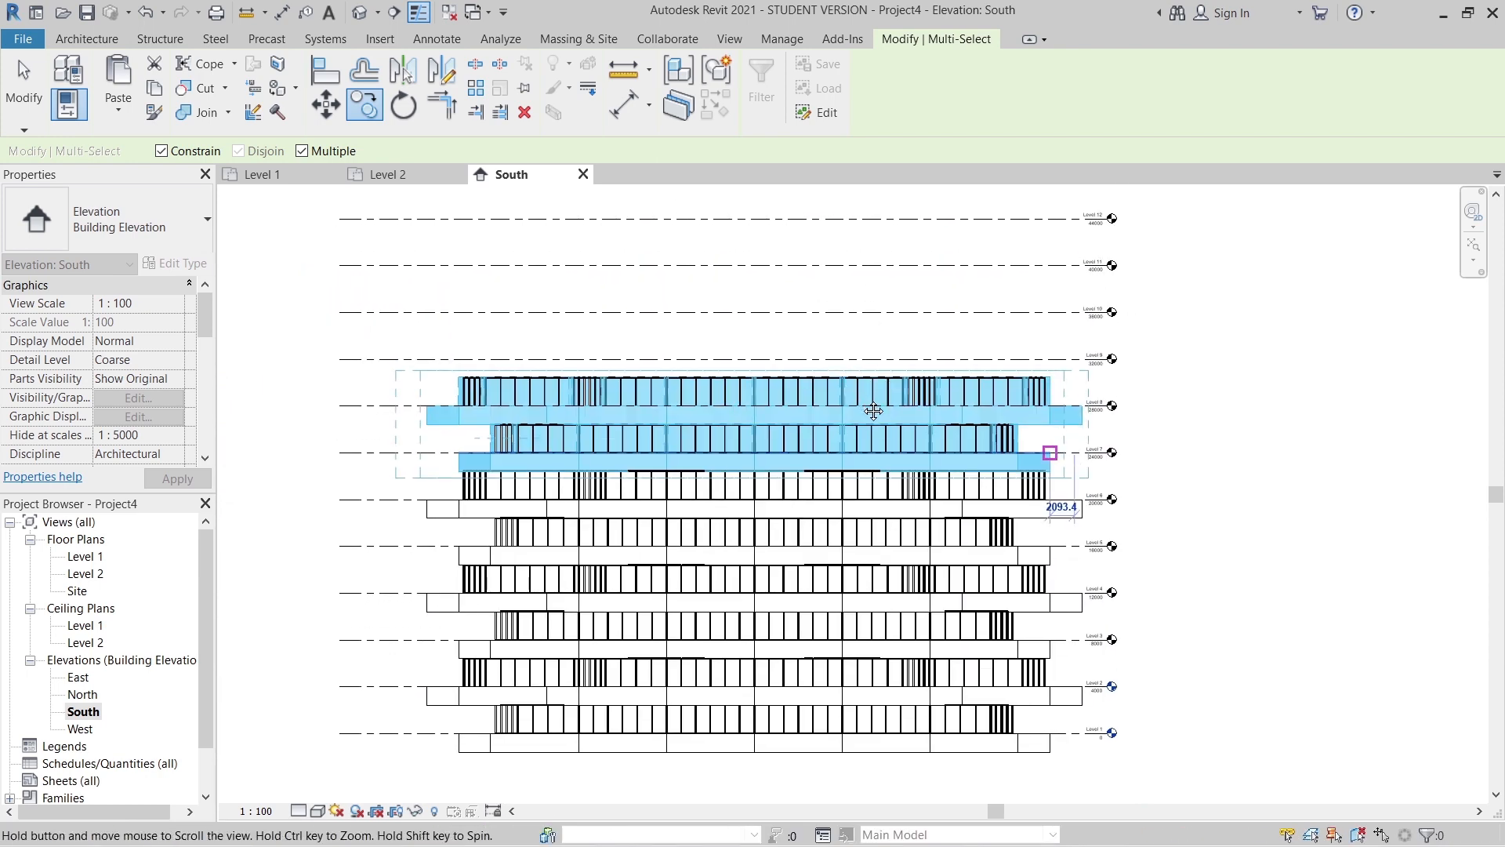
pyautogui.click(920, 342)
pyautogui.scroll(-4, 925, 400)
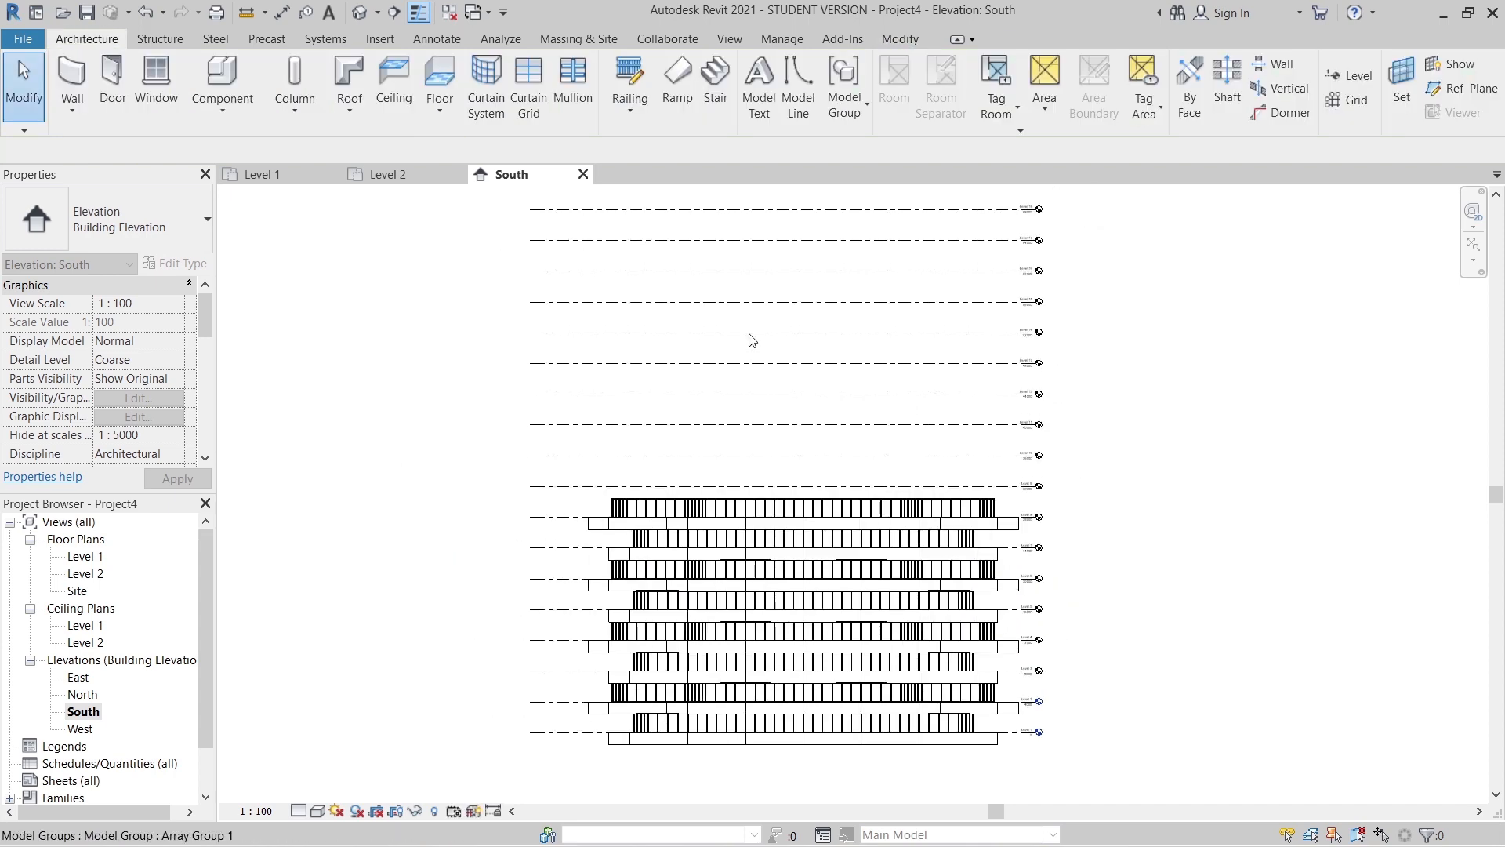
# - Select all instances of the arrayed level group in the South elevation and ungroup them into individual levels
pyautogui.moveTo(820, 227); pyautogui.dragTo(751, 397, button='middle')
pyautogui.scroll(-2, 751, 398)
pyautogui.click(752, 249)
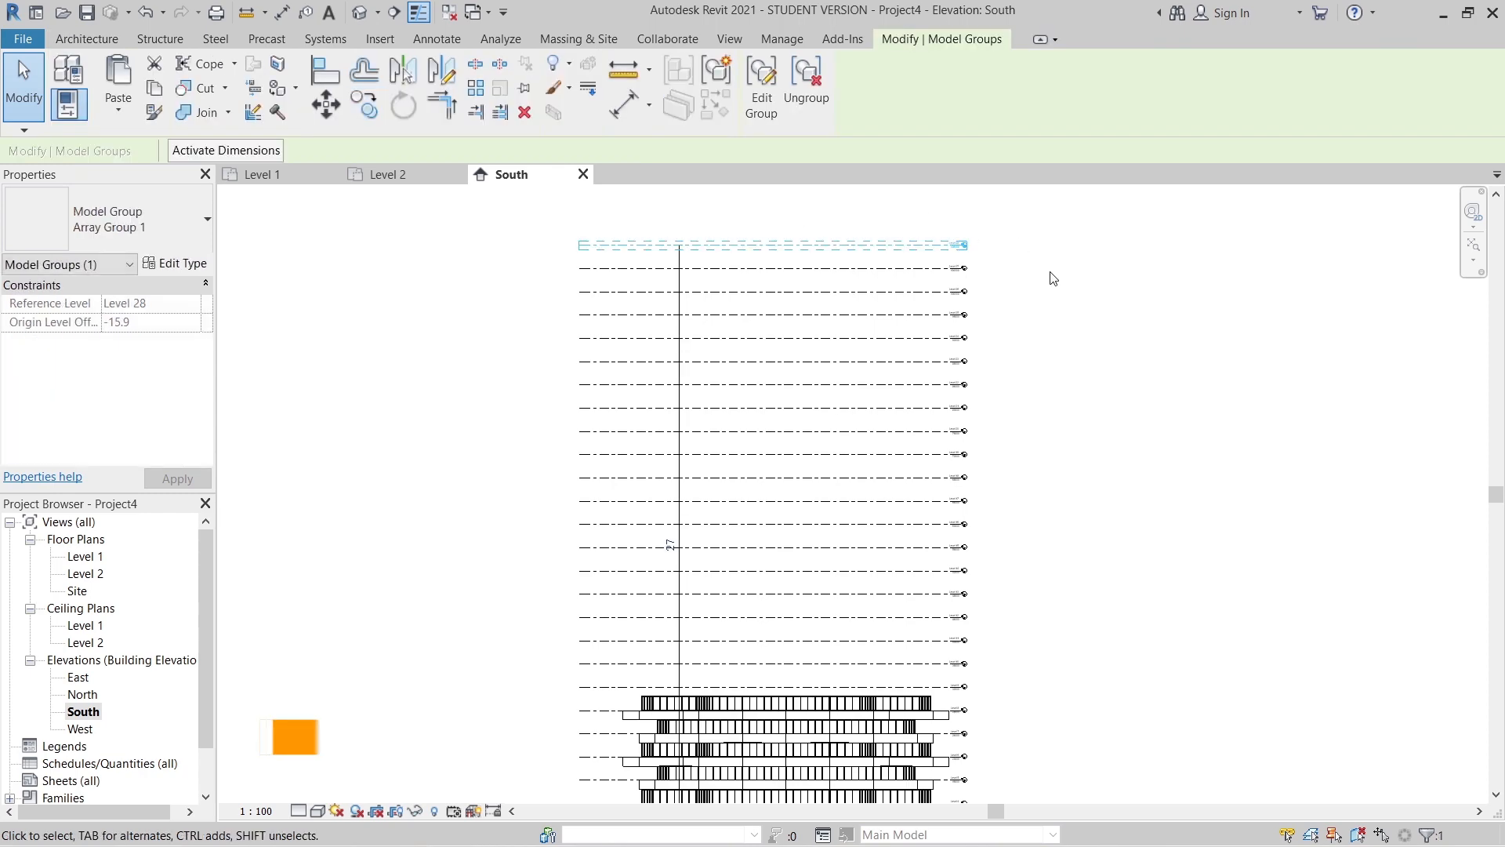
pyautogui.press('s')
pyautogui.press('a')
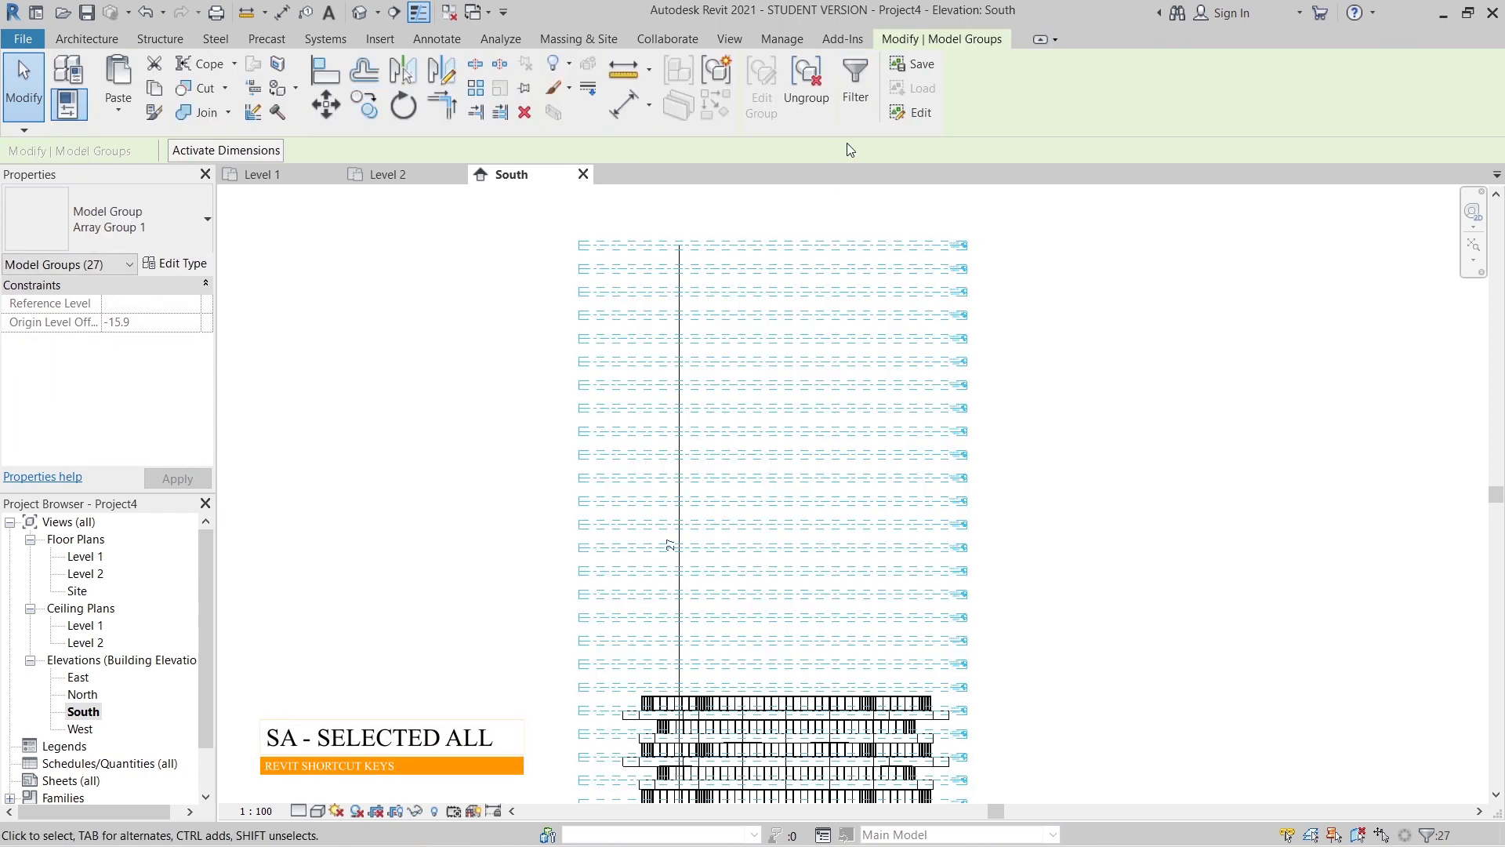
pyautogui.click(827, 93)
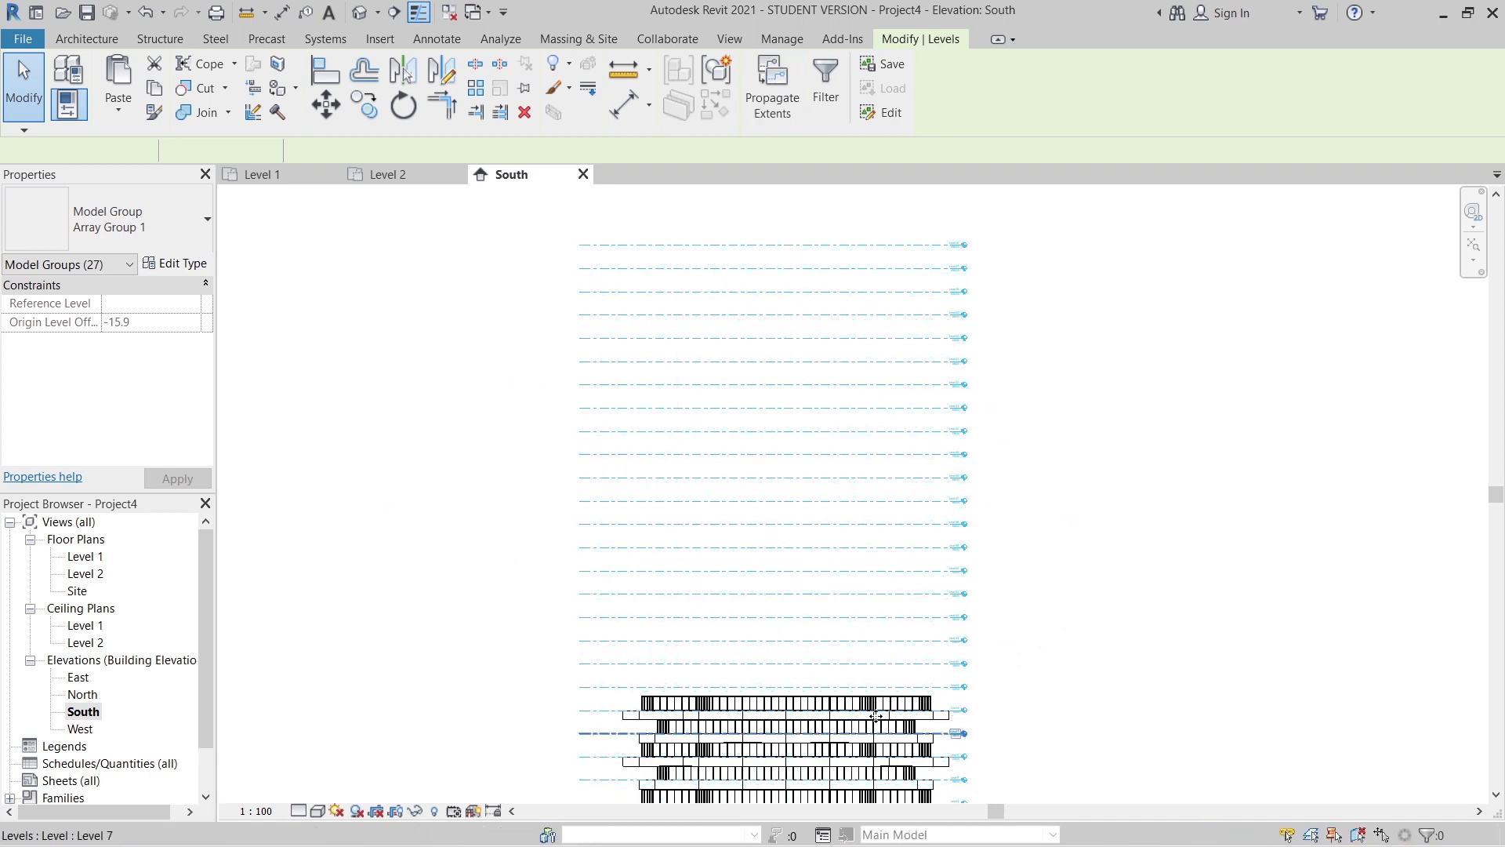
pyautogui.moveTo(1092, 699); pyautogui.dragTo(1067, 531, button='middle')
pyautogui.press('Escape')
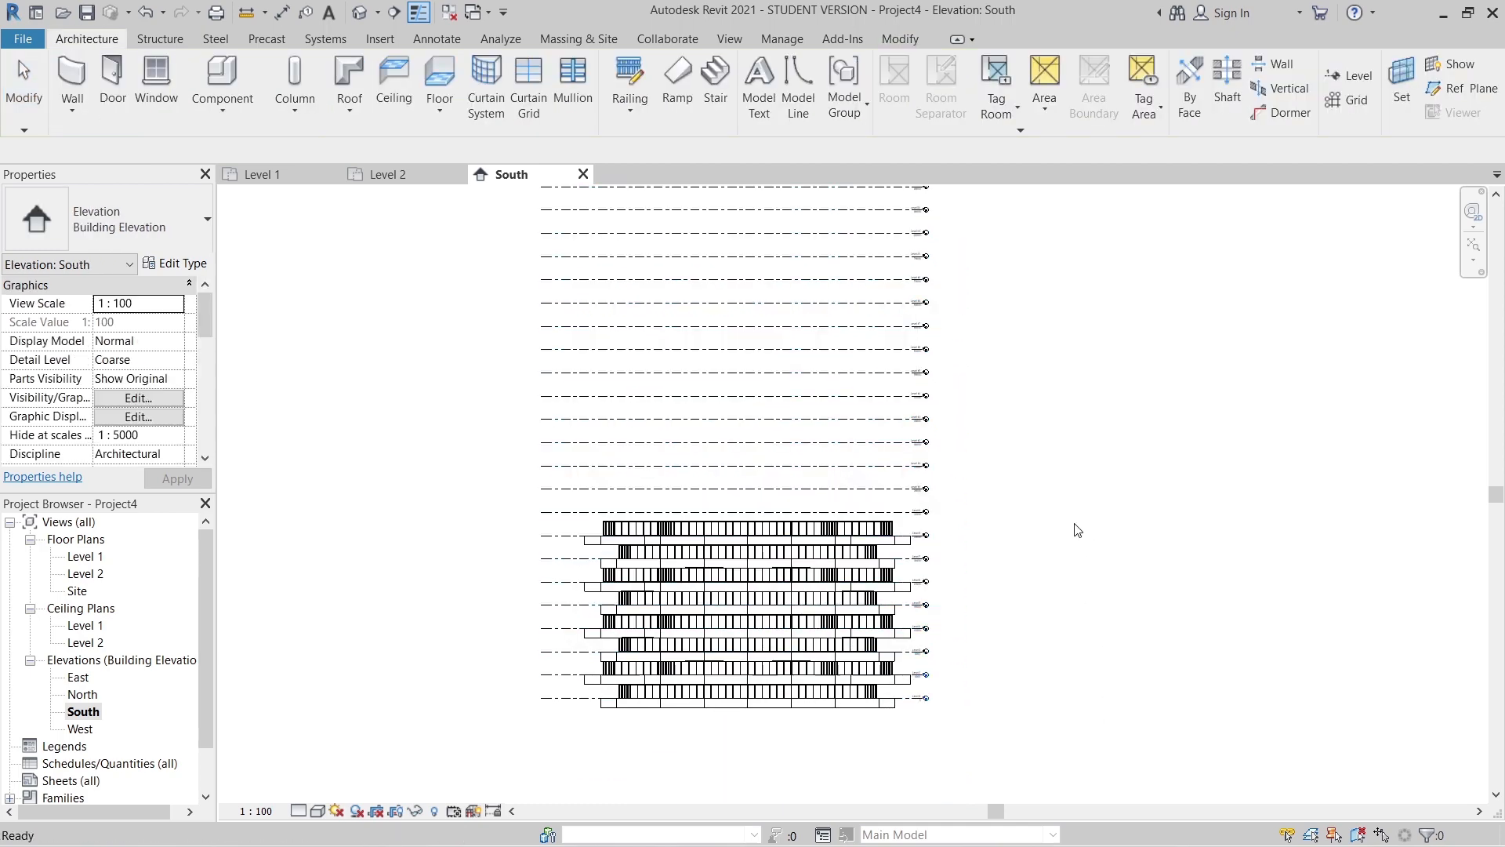
pyautogui.scroll(5, 1075, 528)
pyautogui.scroll(1, 860, 506)
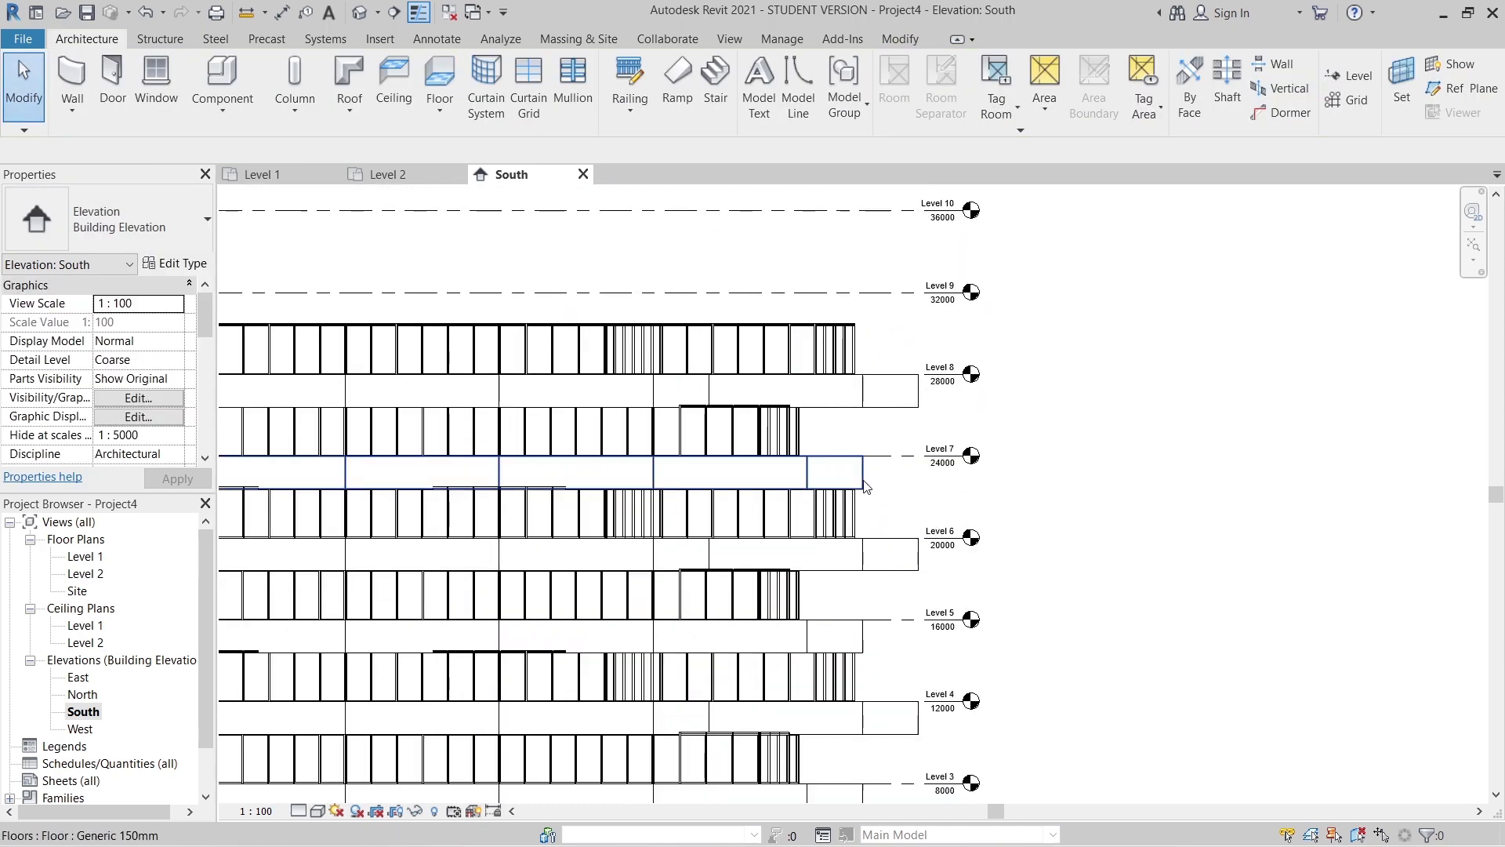
pyautogui.click(845, 474)
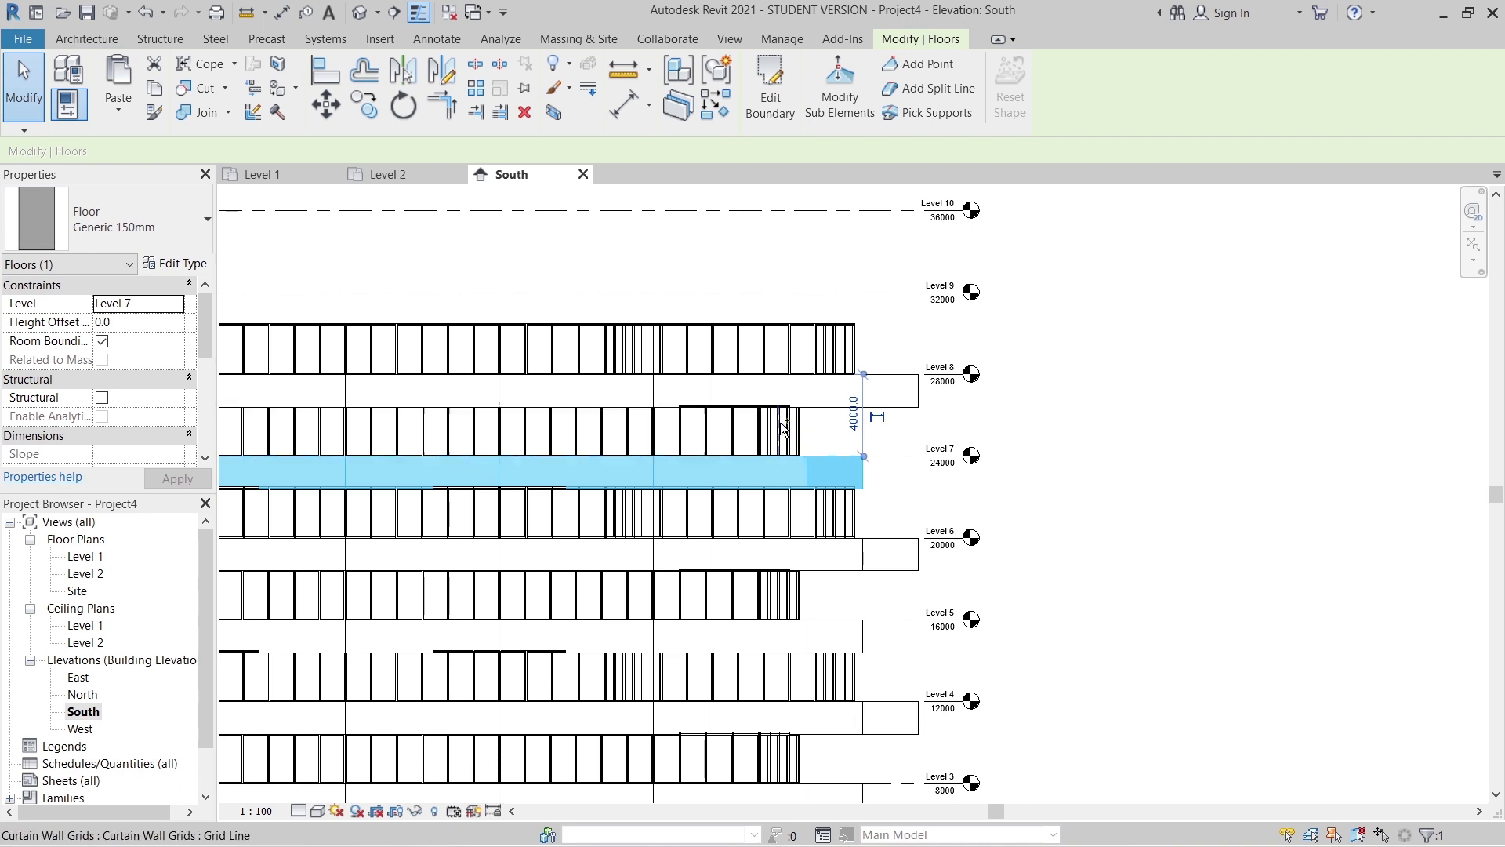
pyautogui.keyDown('ctrl'); pyautogui.click(841, 402); pyautogui.keyUp('ctrl')
pyautogui.press('Escape')
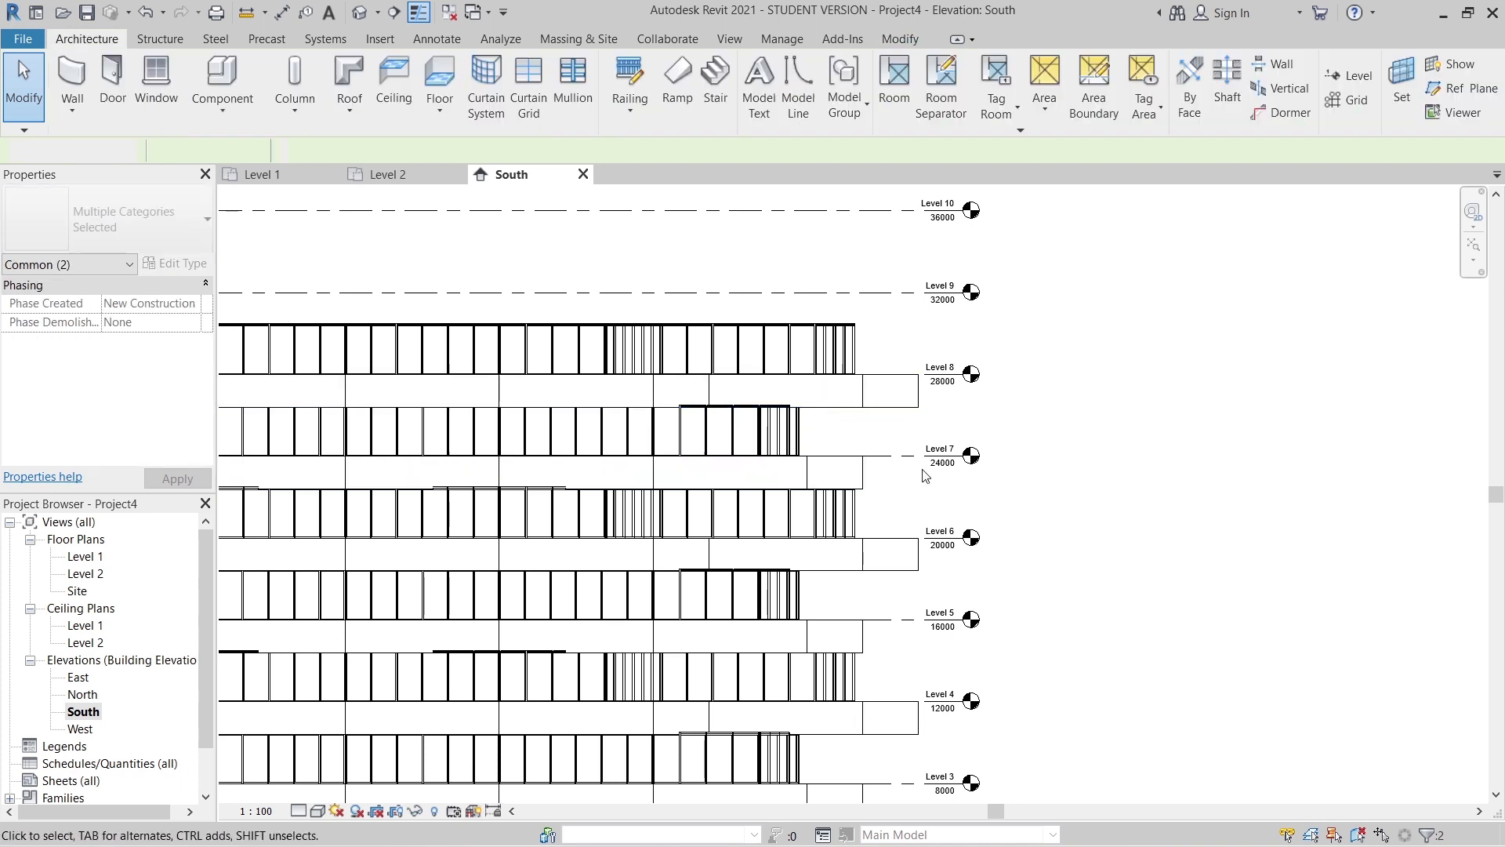
pyautogui.click(839, 459)
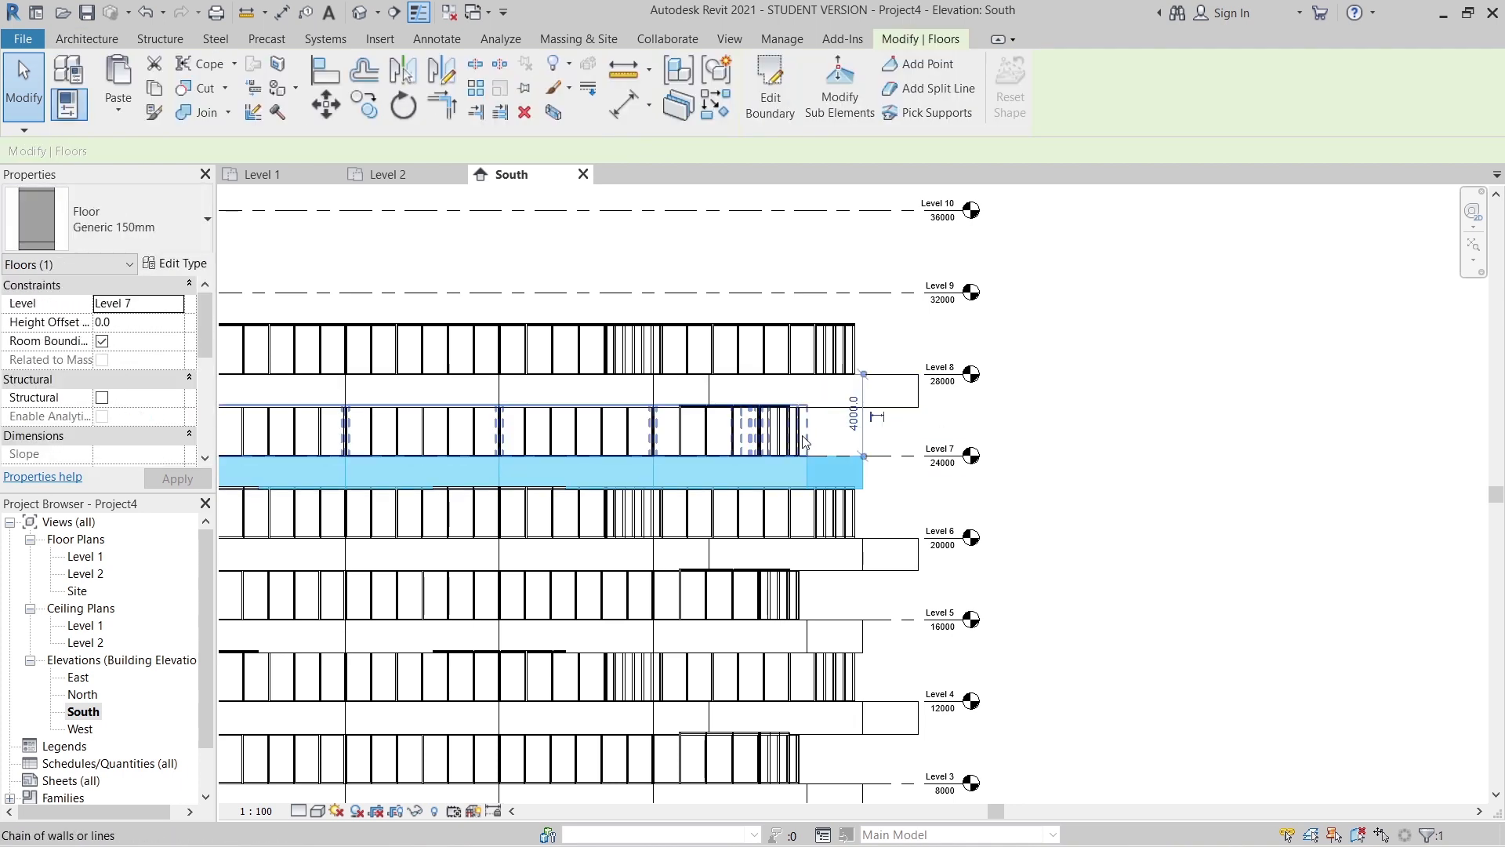
pyautogui.keyDown('ctrl'); pyautogui.click(823, 410); pyautogui.keyUp('ctrl')
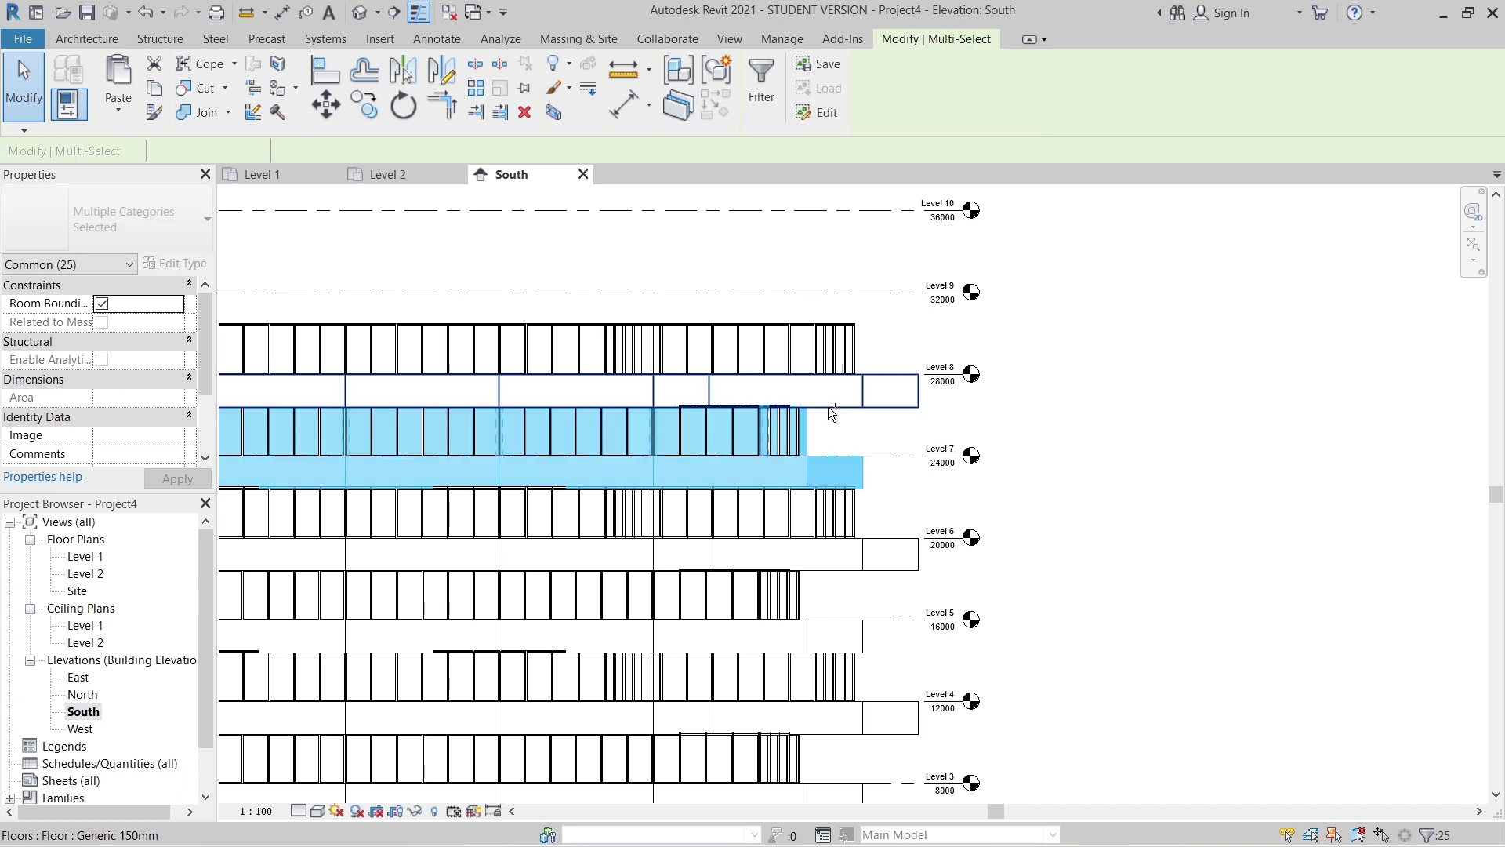
pyautogui.keyDown('ctrl'); pyautogui.click(827, 406); pyautogui.keyUp('ctrl')
# - Array the Level 7 and Level 8 floors and curtain walls upward as an associated group, spacing the second item from Level 7 to Level 9
pyautogui.press('Tab')
pyautogui.click(831, 364)
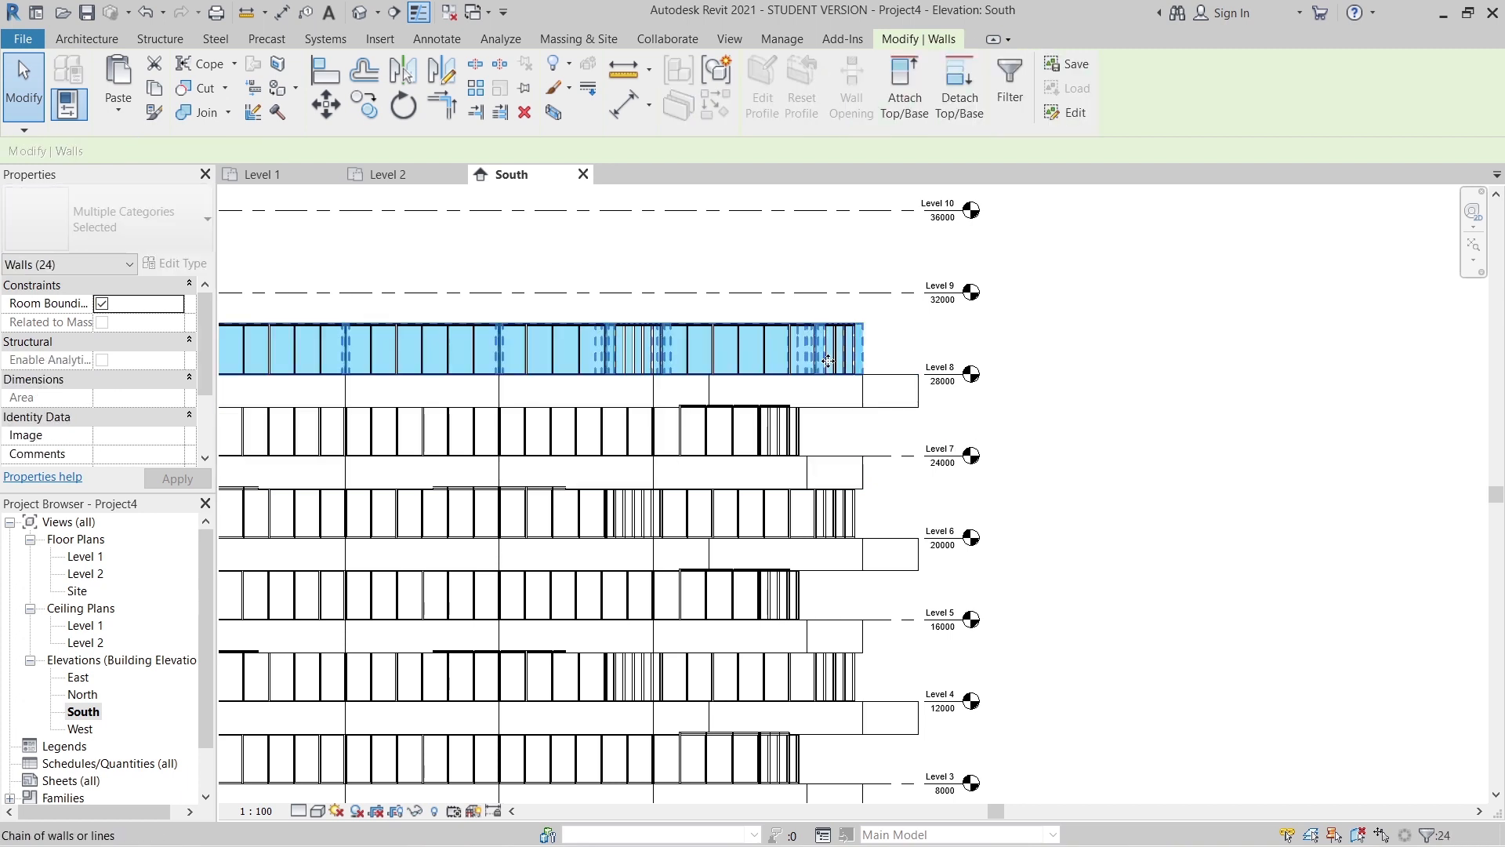
pyautogui.keyDown('ctrl'); pyautogui.click(856, 473); pyautogui.keyUp('ctrl')
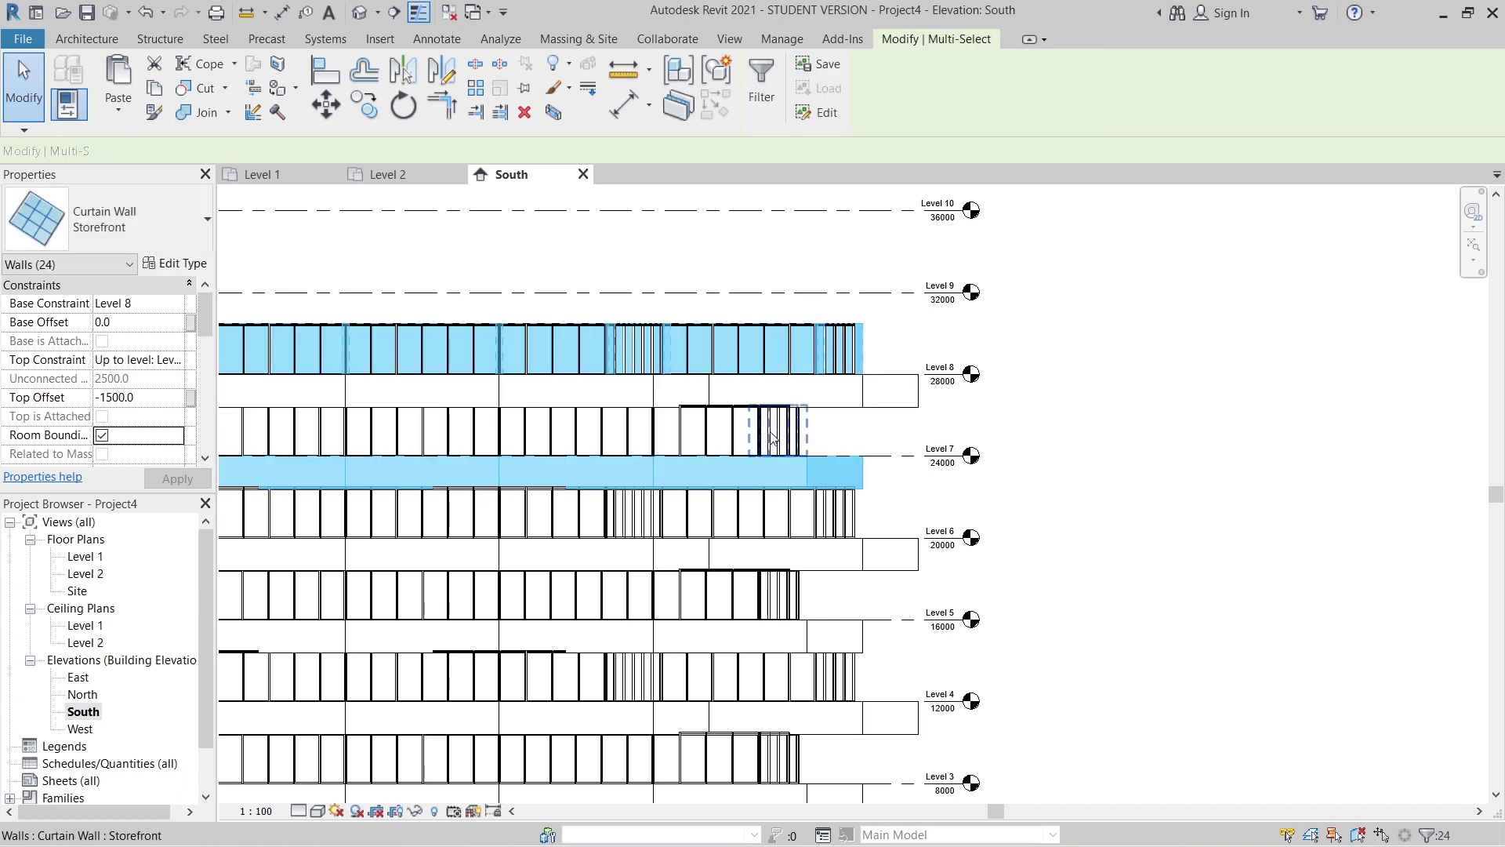
pyautogui.keyDown('ctrl'); pyautogui.click(773, 438); pyautogui.keyUp('ctrl')
pyautogui.keyDown('ctrl'); pyautogui.click(822, 406); pyautogui.keyUp('ctrl')
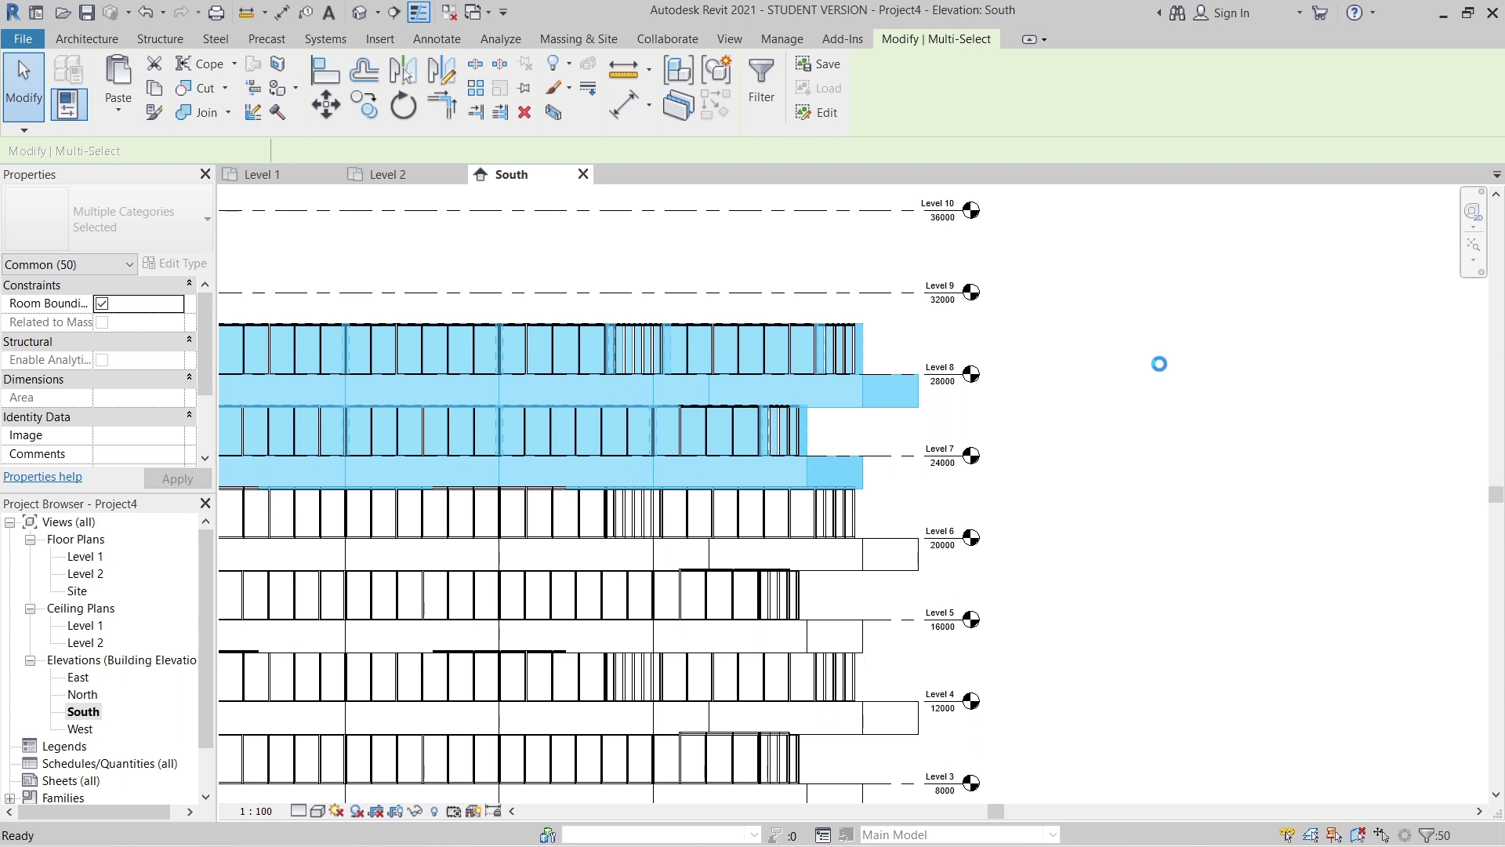
pyautogui.hotkey('ctrl', 'v')
pyautogui.press('a')
pyautogui.press('r')
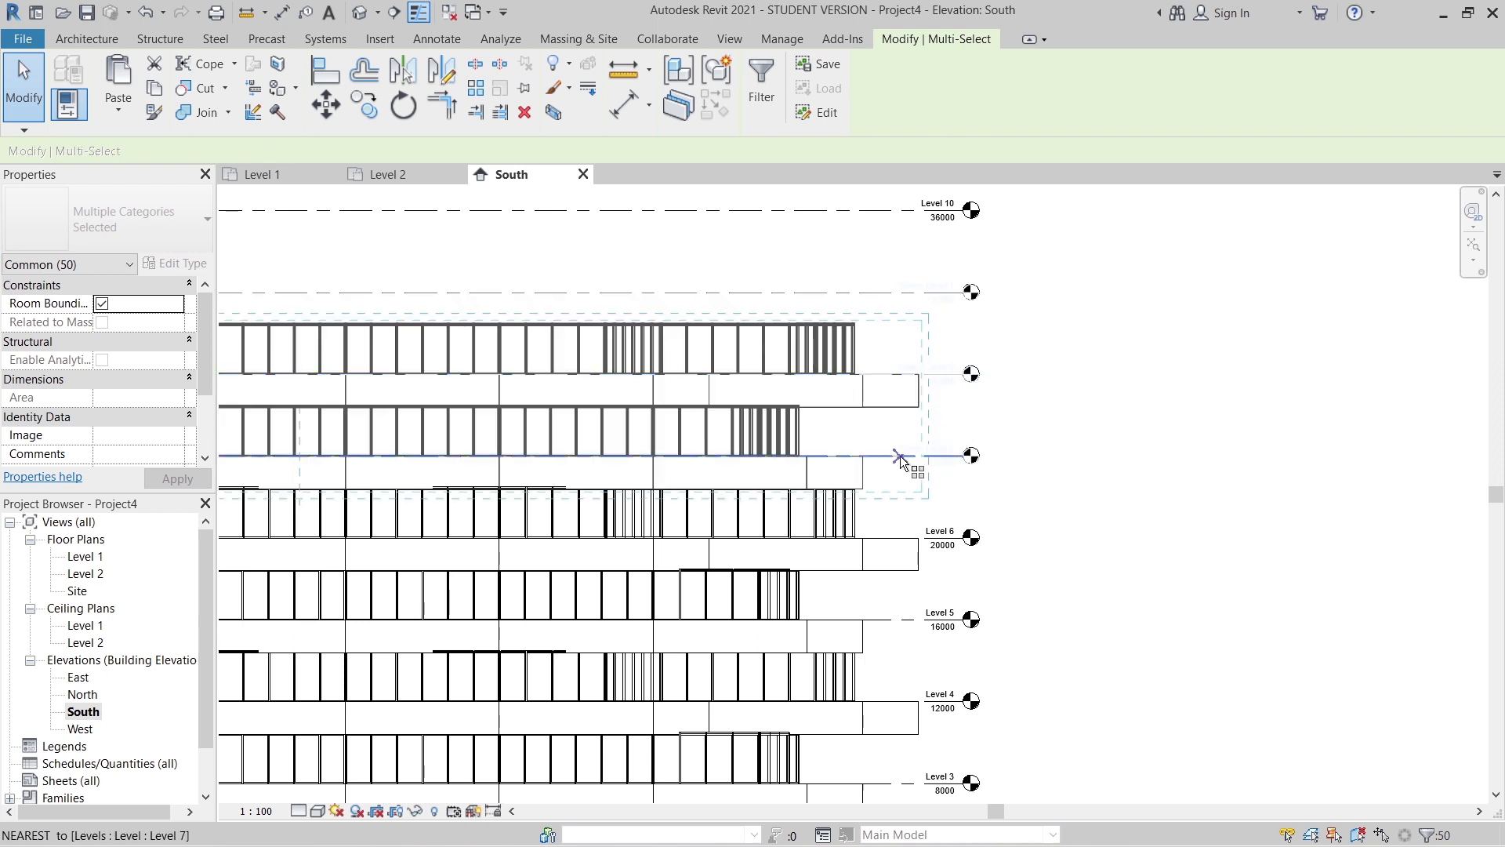
pyautogui.click(899, 455)
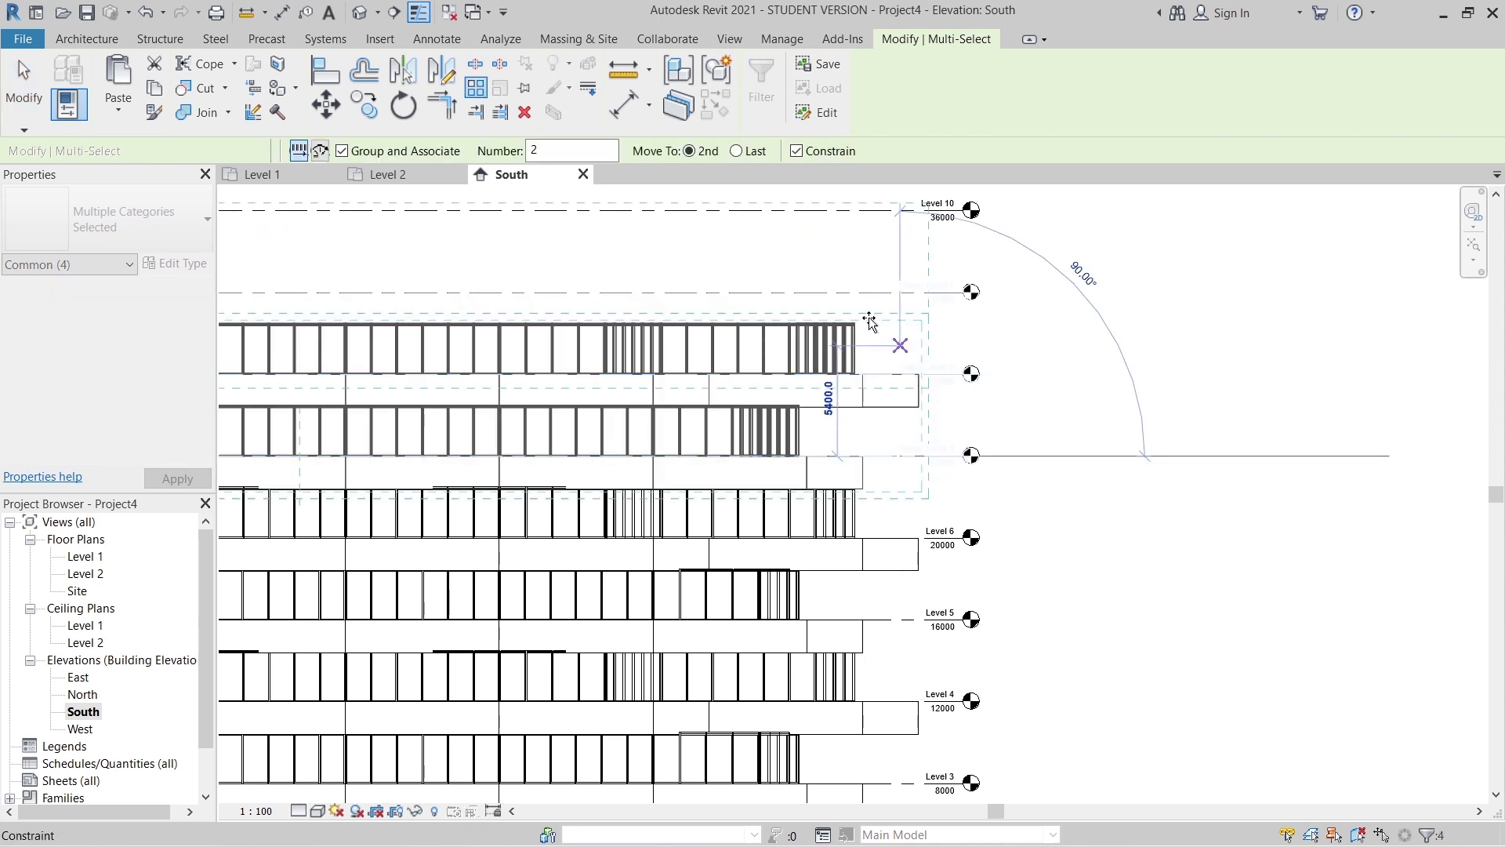
pyautogui.click(907, 294)
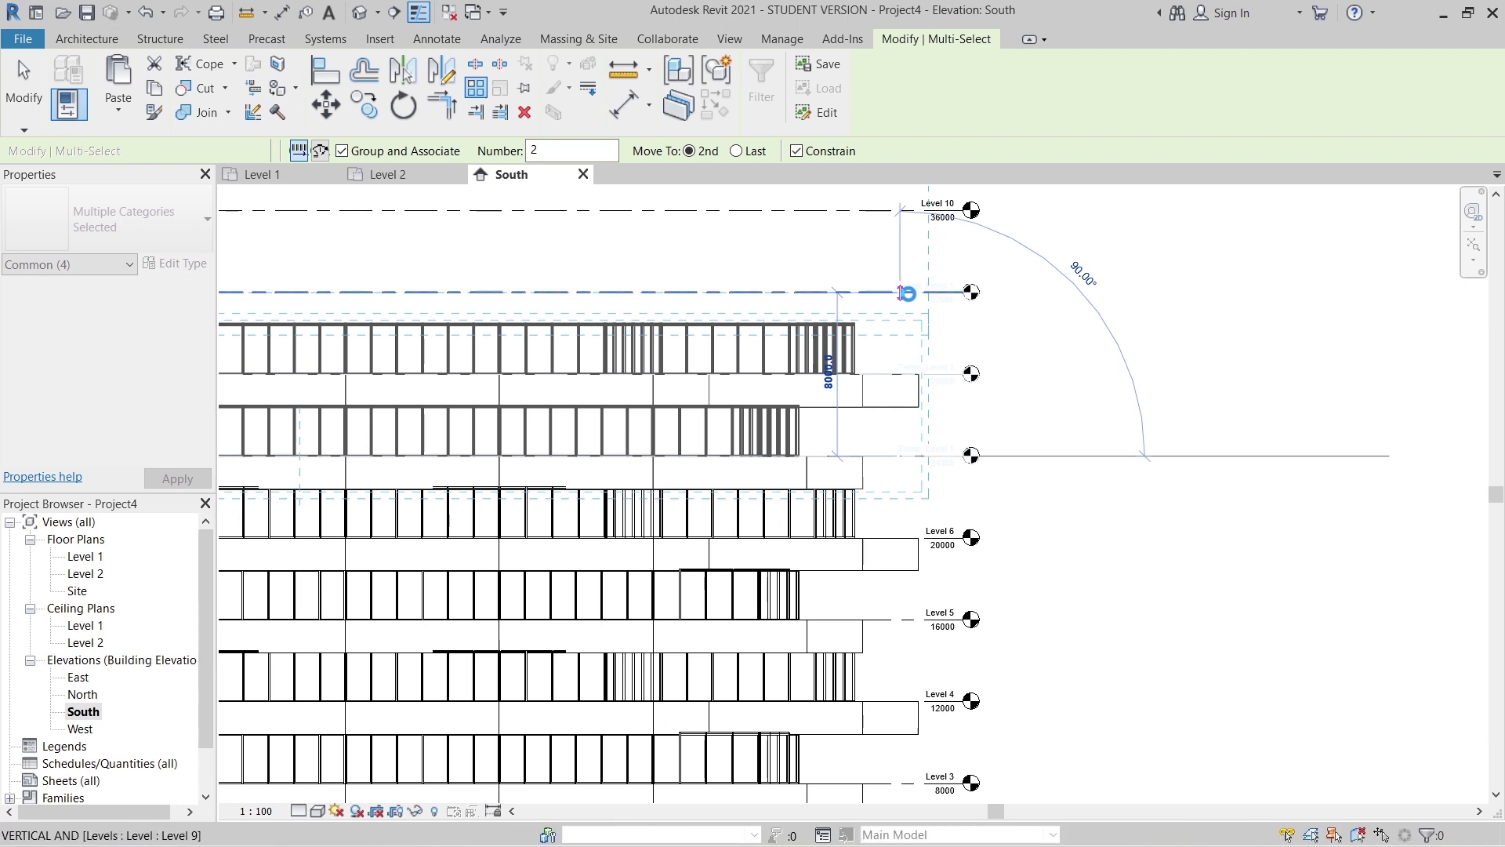
# - Set the array count of the two-storey floor and curtain wall group to 10
pyautogui.scroll(-5, 910, 300)
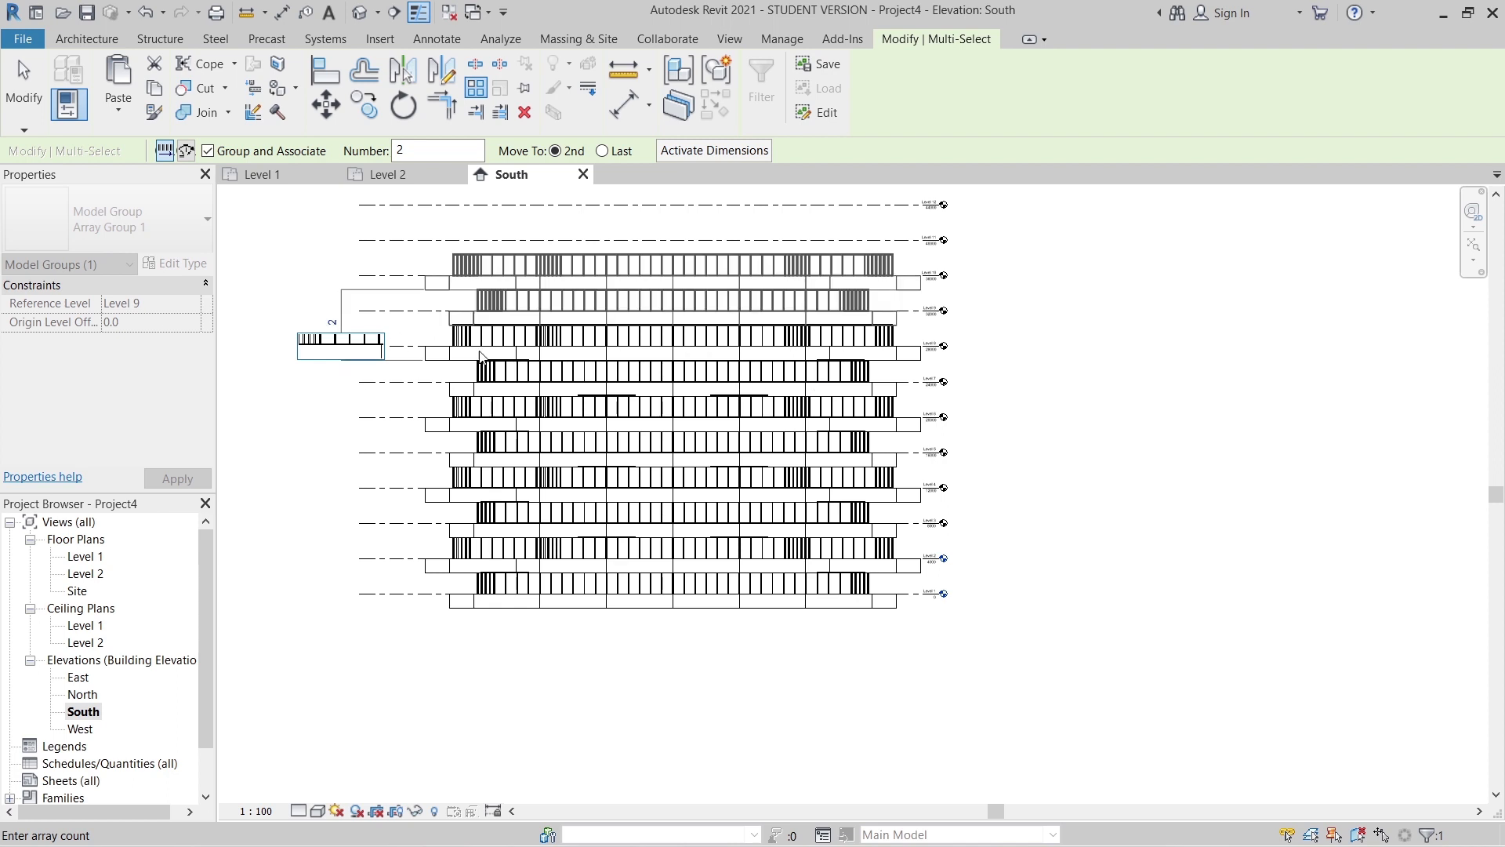
pyautogui.click(334, 321)
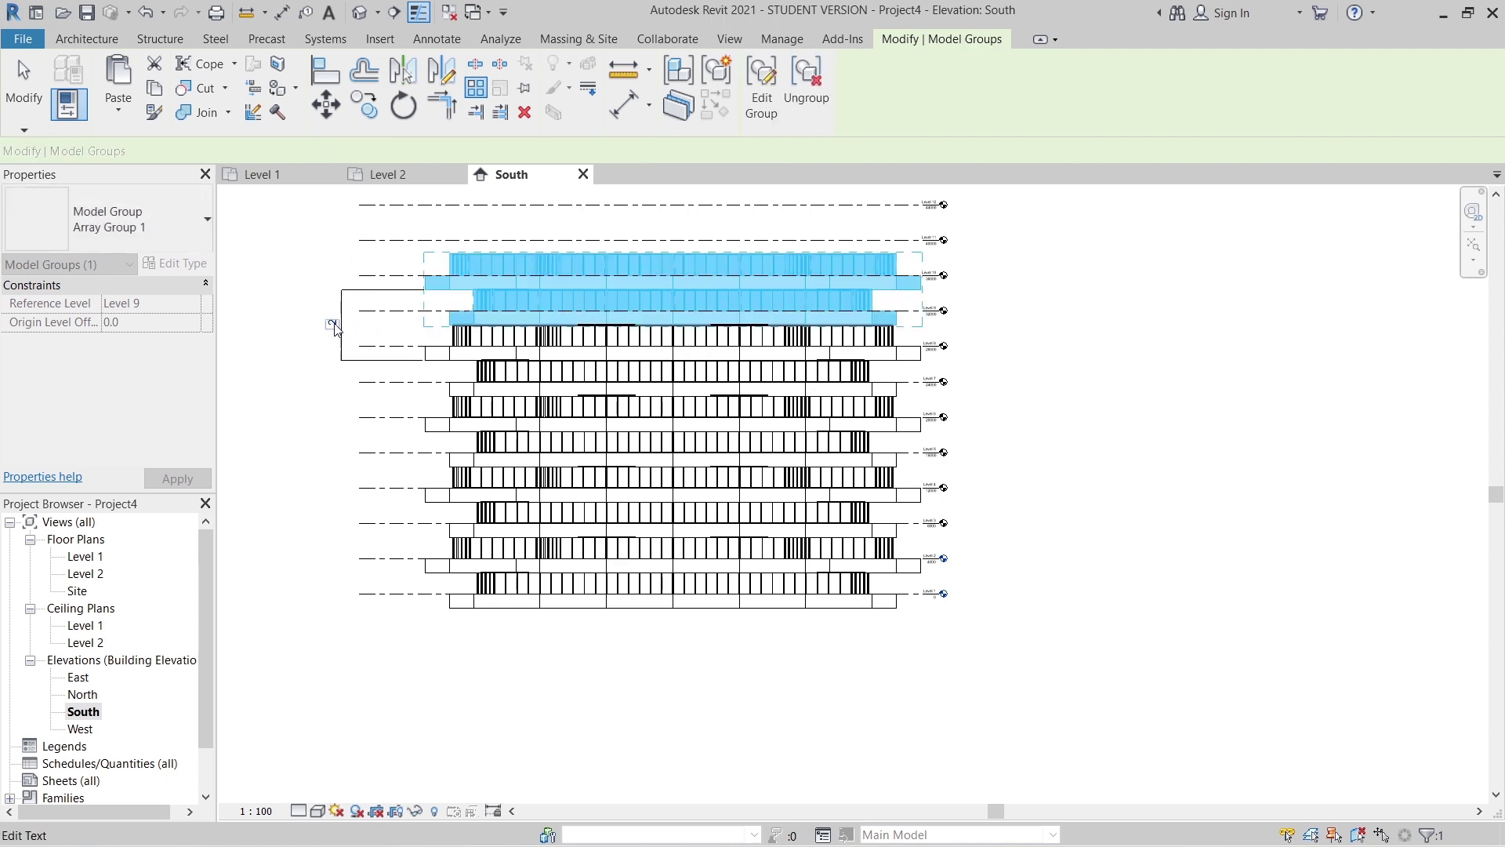
pyautogui.click(332, 324)
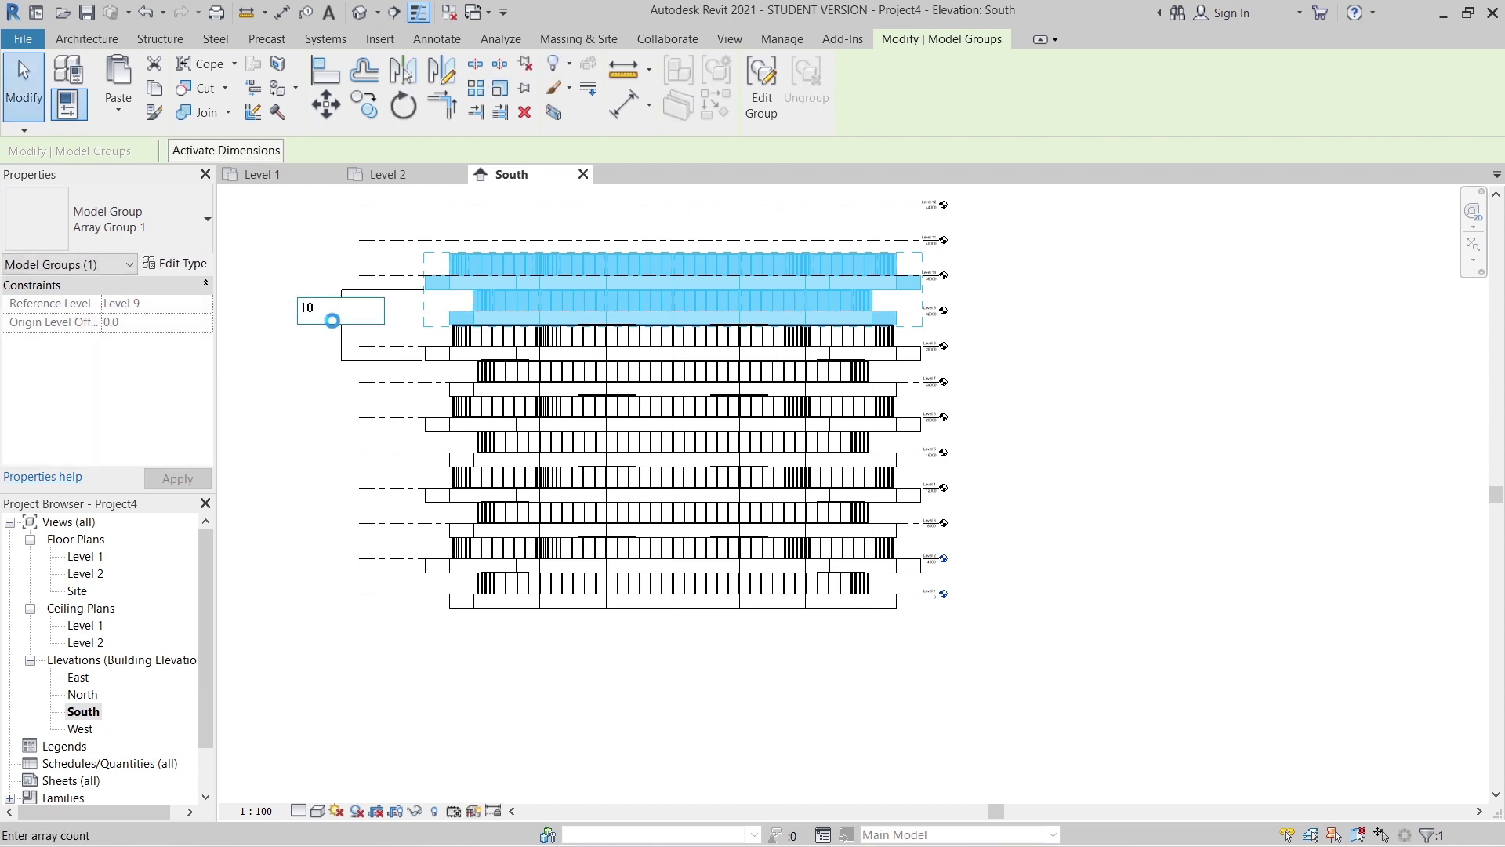
pyautogui.press('Return')
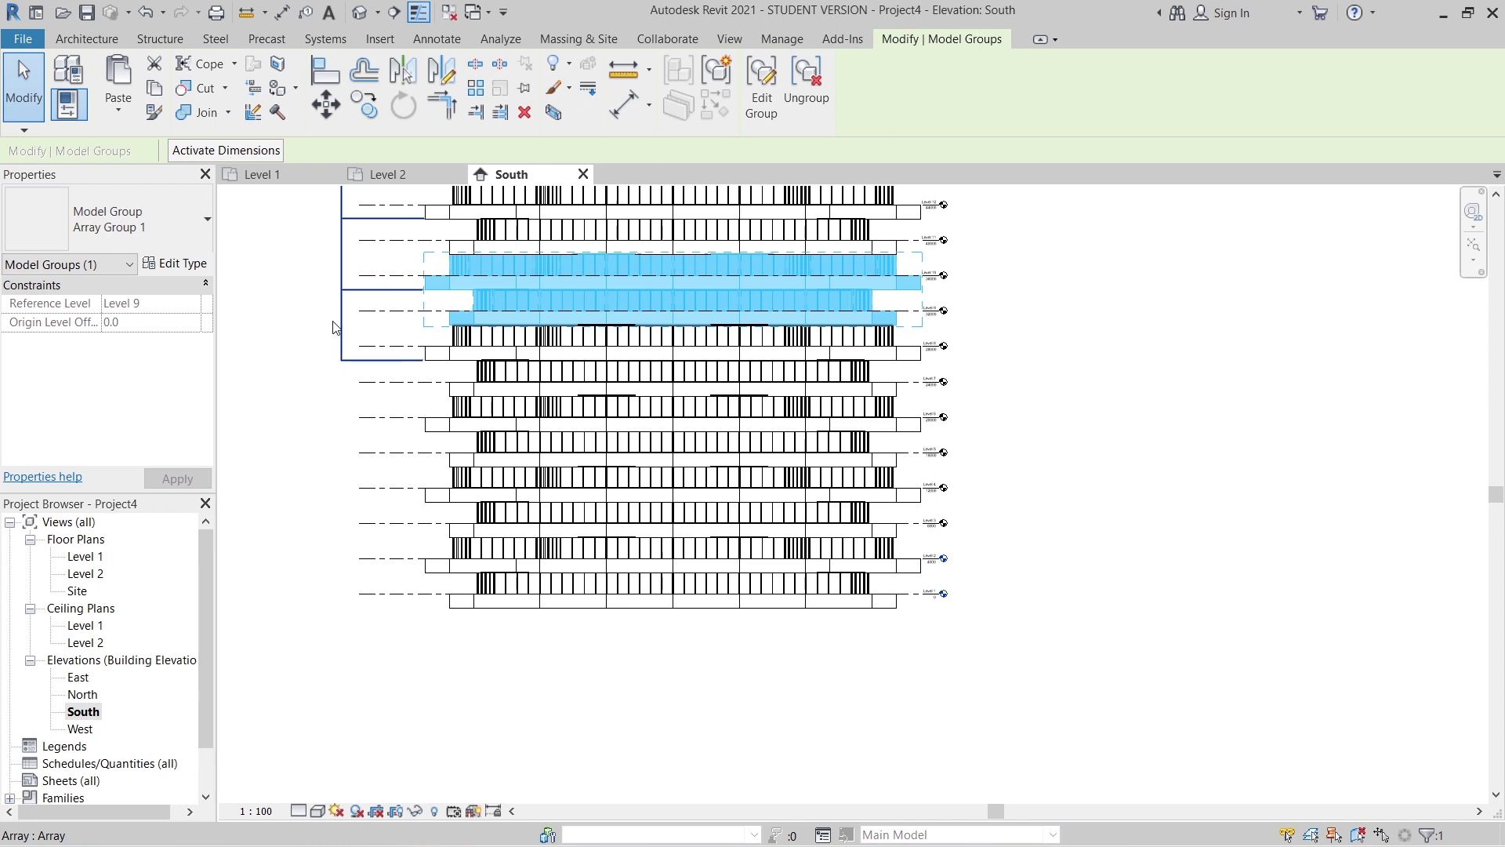
pyautogui.scroll(-4, 639, 418)
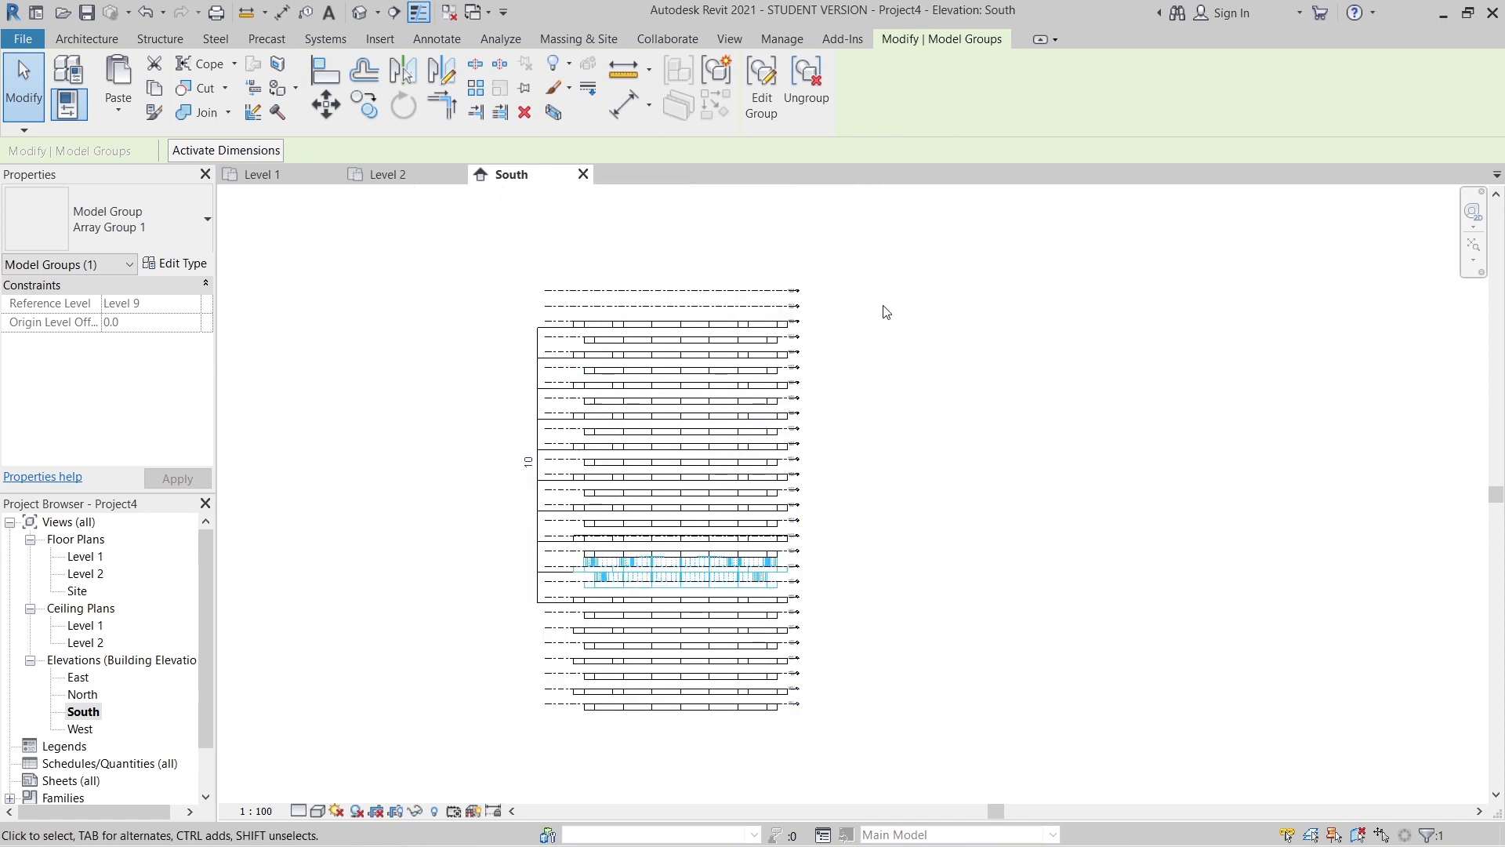
# - Set the array count of the two-storey floor and curtain wall group to 11 and clear the selection
pyautogui.scroll(2, 624, 324)
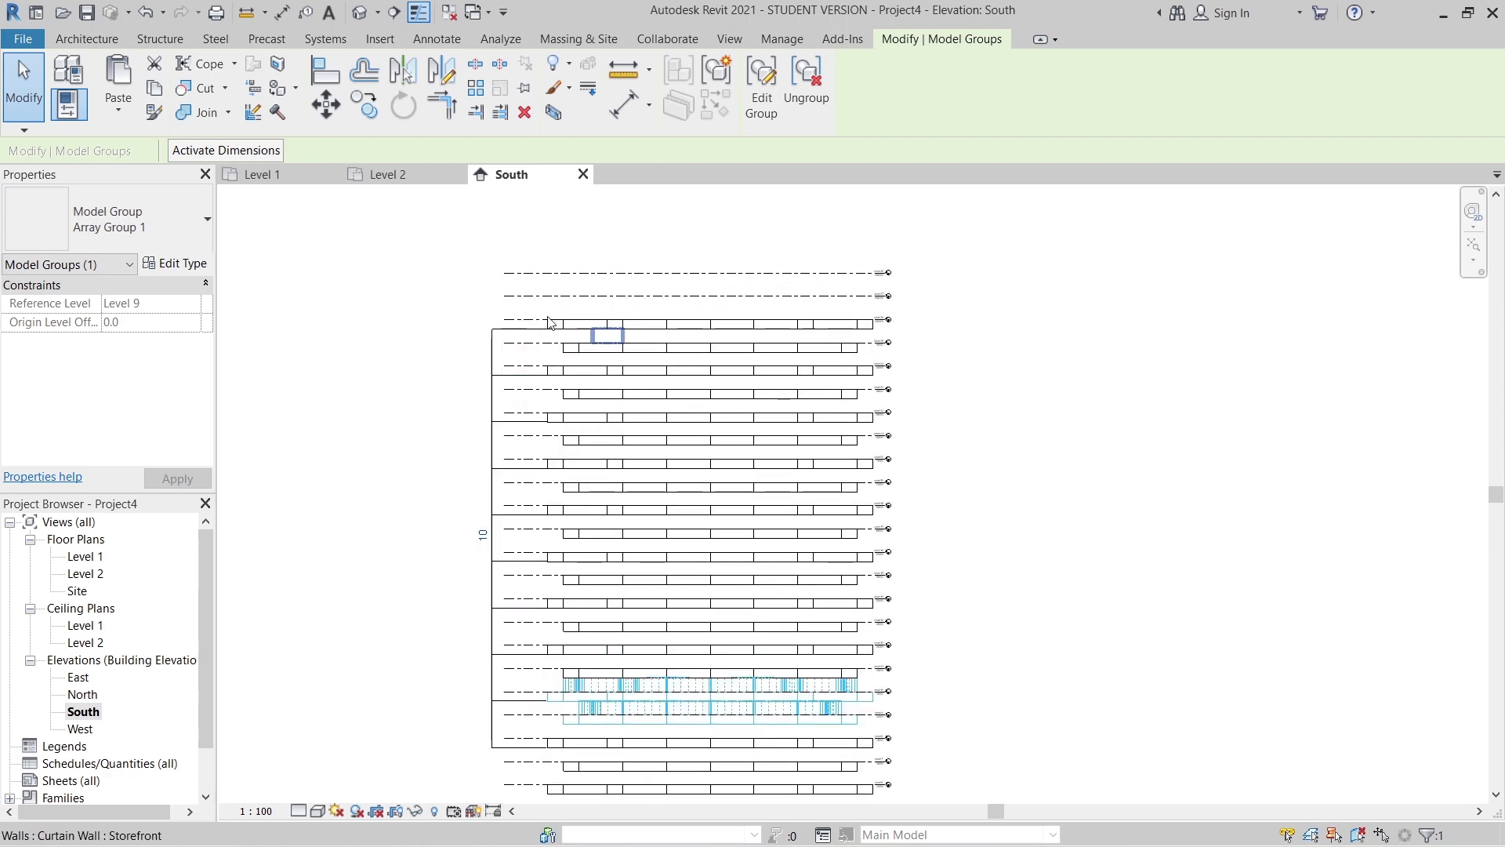
pyautogui.click(482, 534)
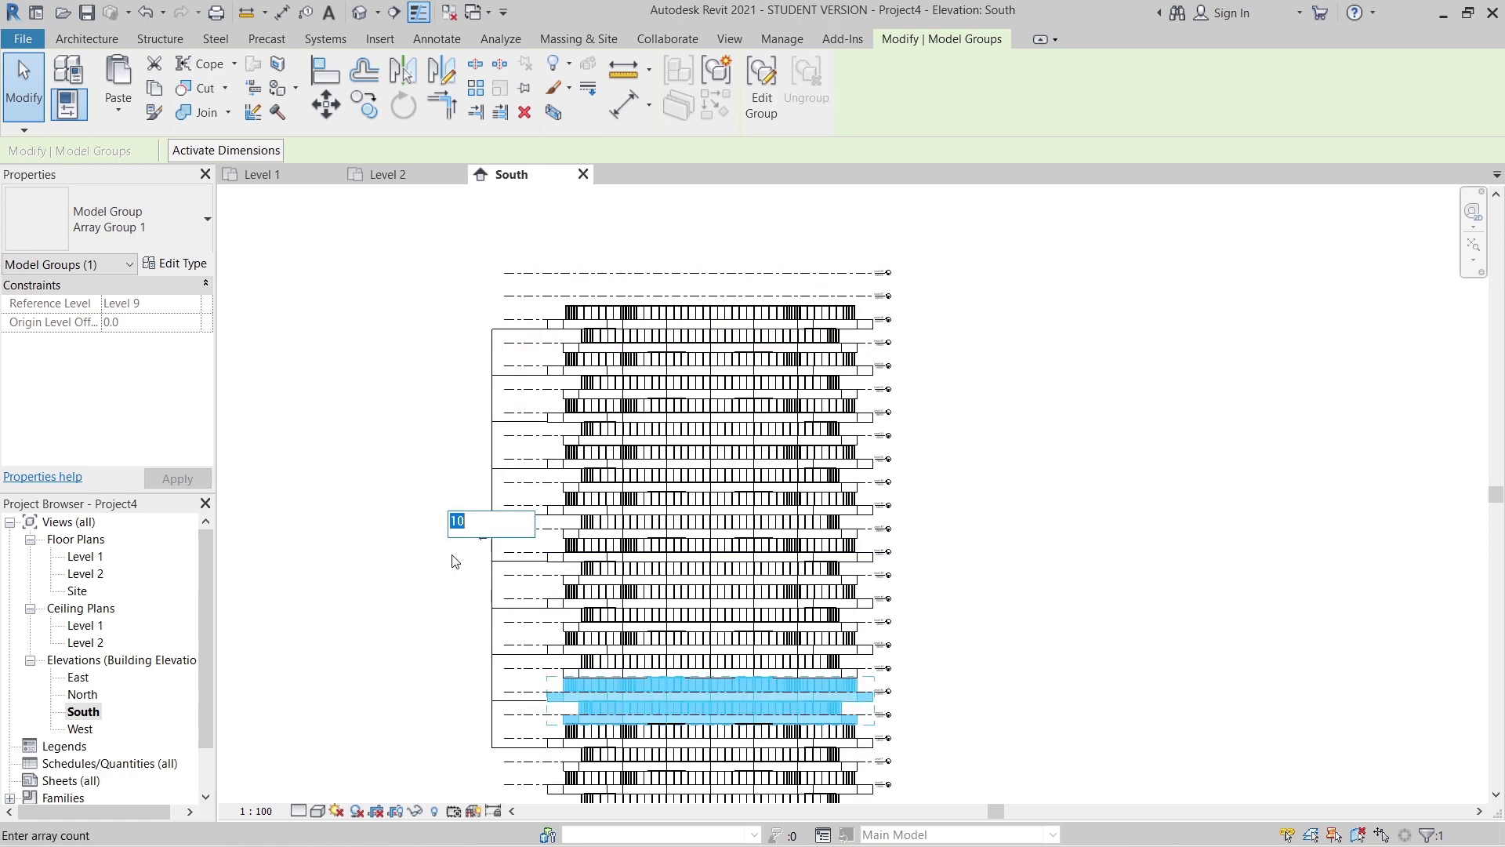
pyautogui.write('11')
pyautogui.press('Return')
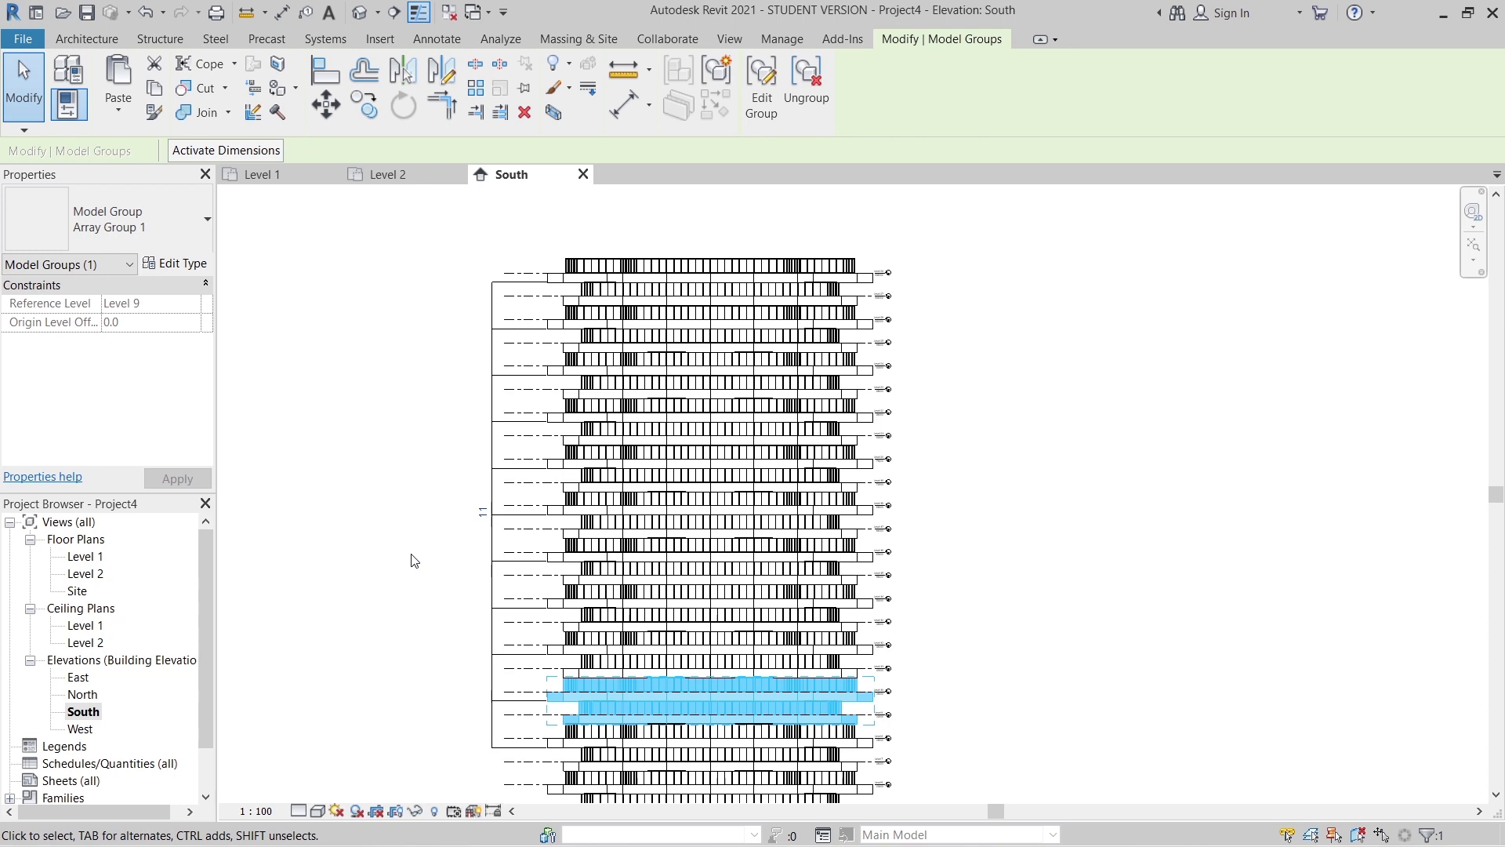
pyautogui.click(414, 560)
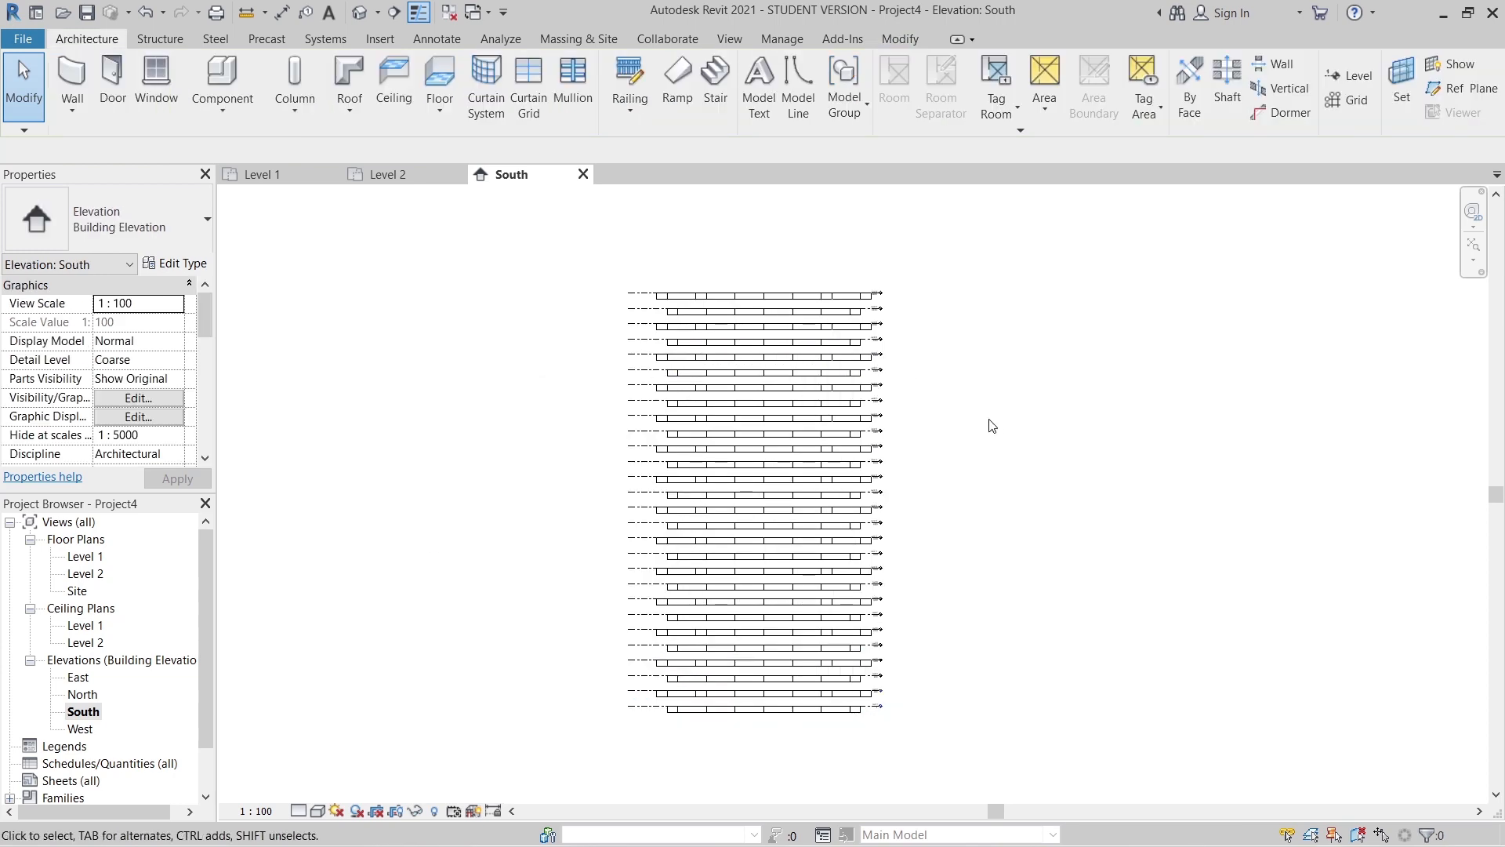
# - Open the default 3D view and remove the ring of curtain walls standing on the topmost floor
pyautogui.click(360, 12)
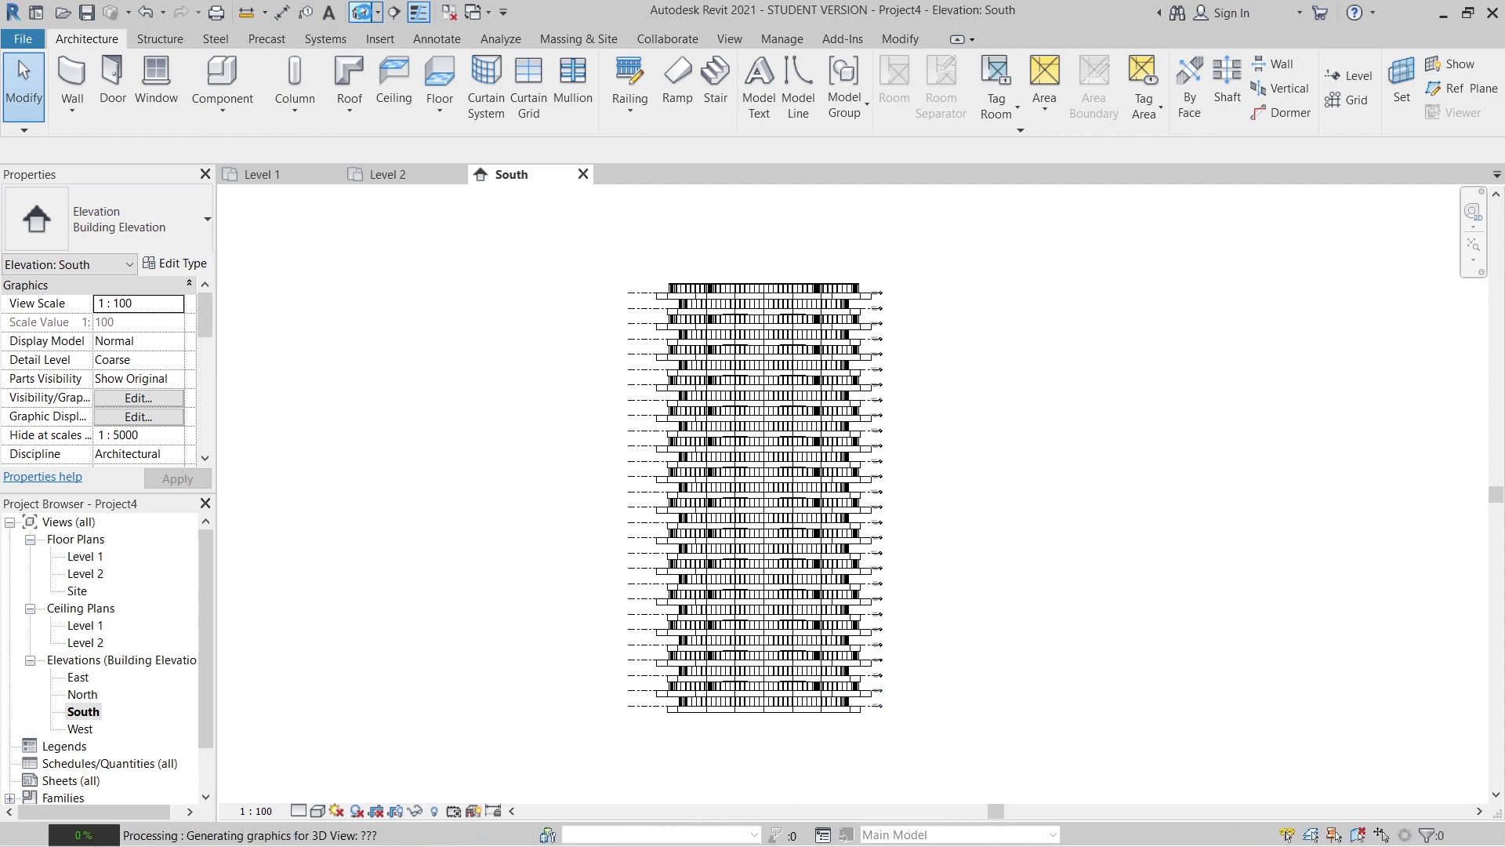
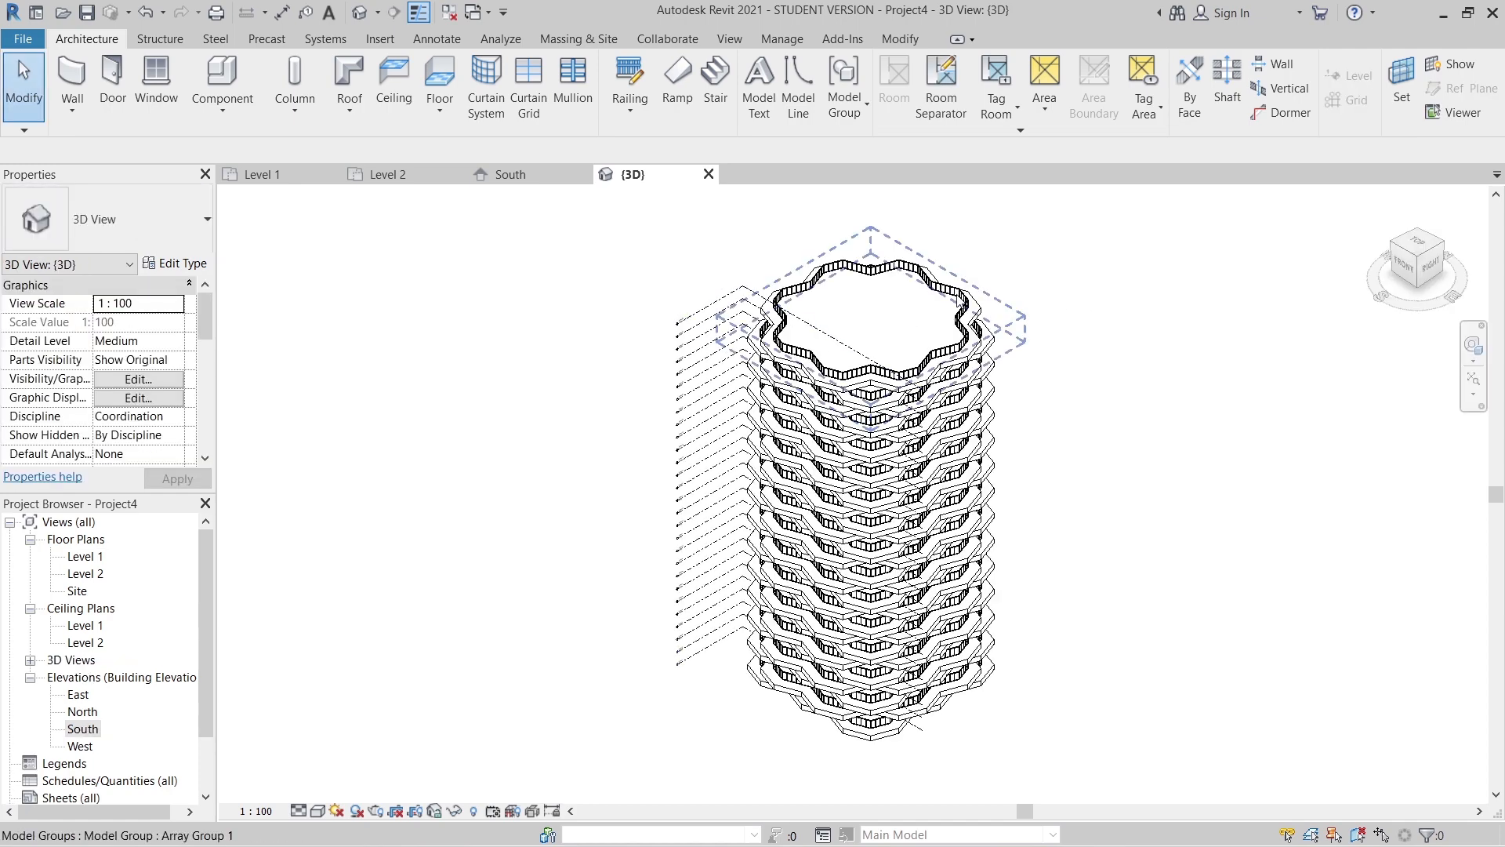
pyautogui.scroll(5, 959, 301)
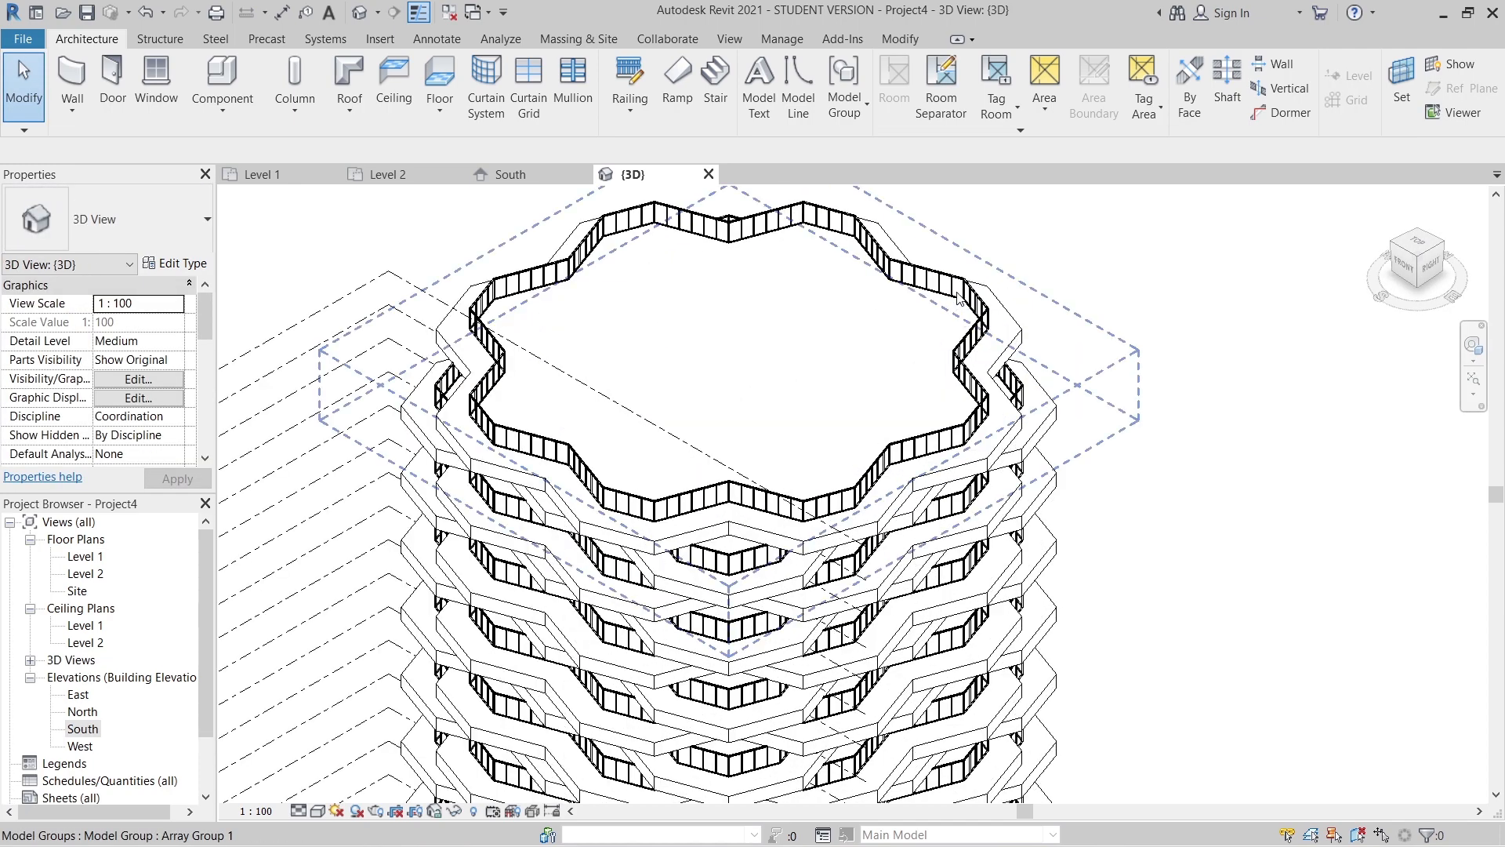
pyautogui.press('Tab')
pyautogui.press('Tab')
pyautogui.click(958, 296)
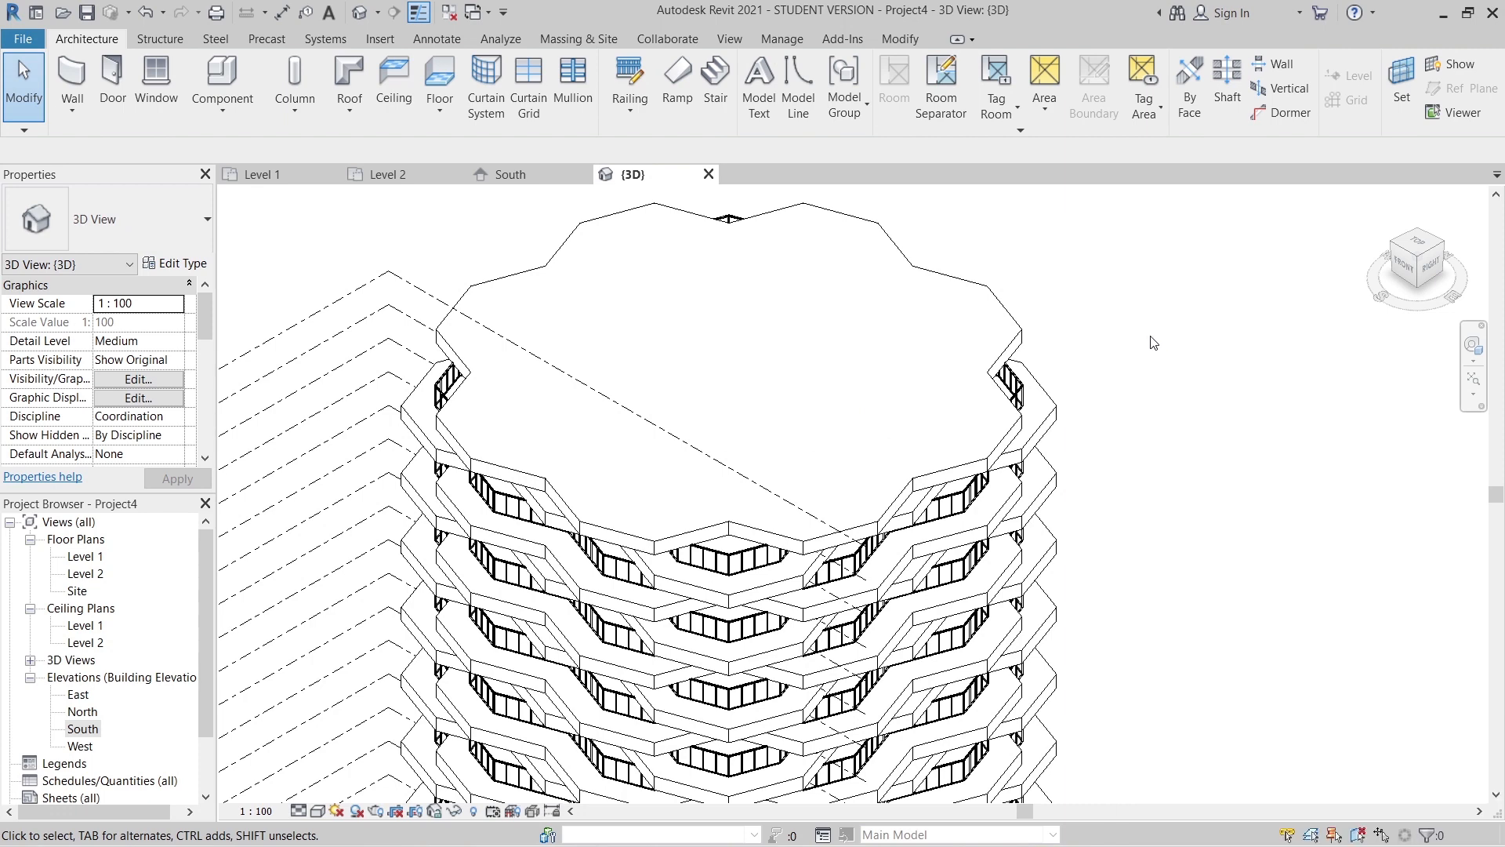
# - Turn on ambient shadows in the 3D view's graphic display options
pyautogui.scroll(-2, 1199, 477)
pyautogui.scroll(-1, 870, 765)
pyautogui.moveTo(850, 777); pyautogui.dragTo(740, 533, button='middle')
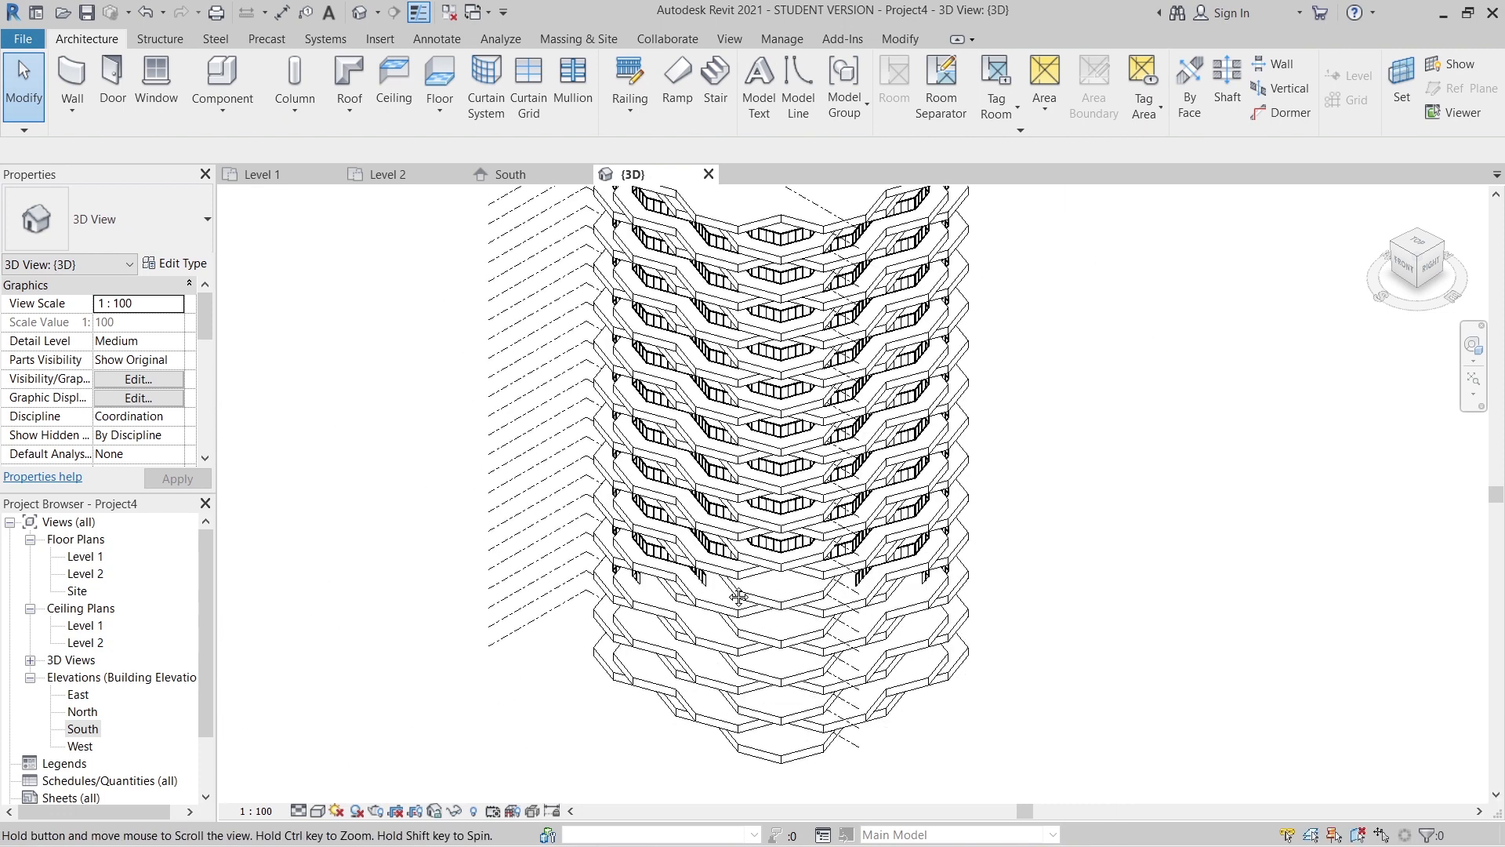
pyautogui.click(318, 811)
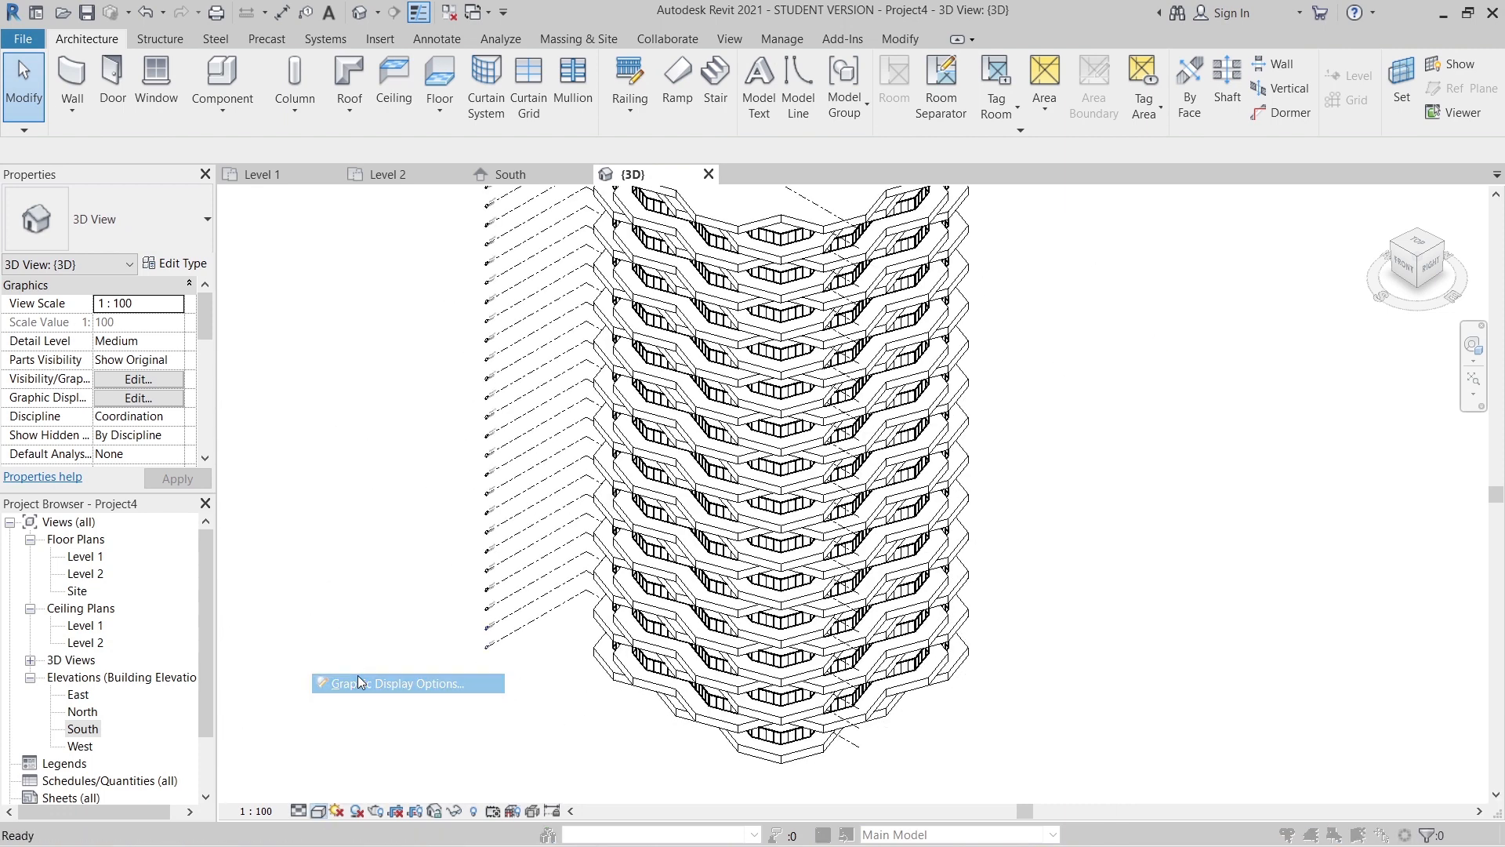
pyautogui.click(358, 681)
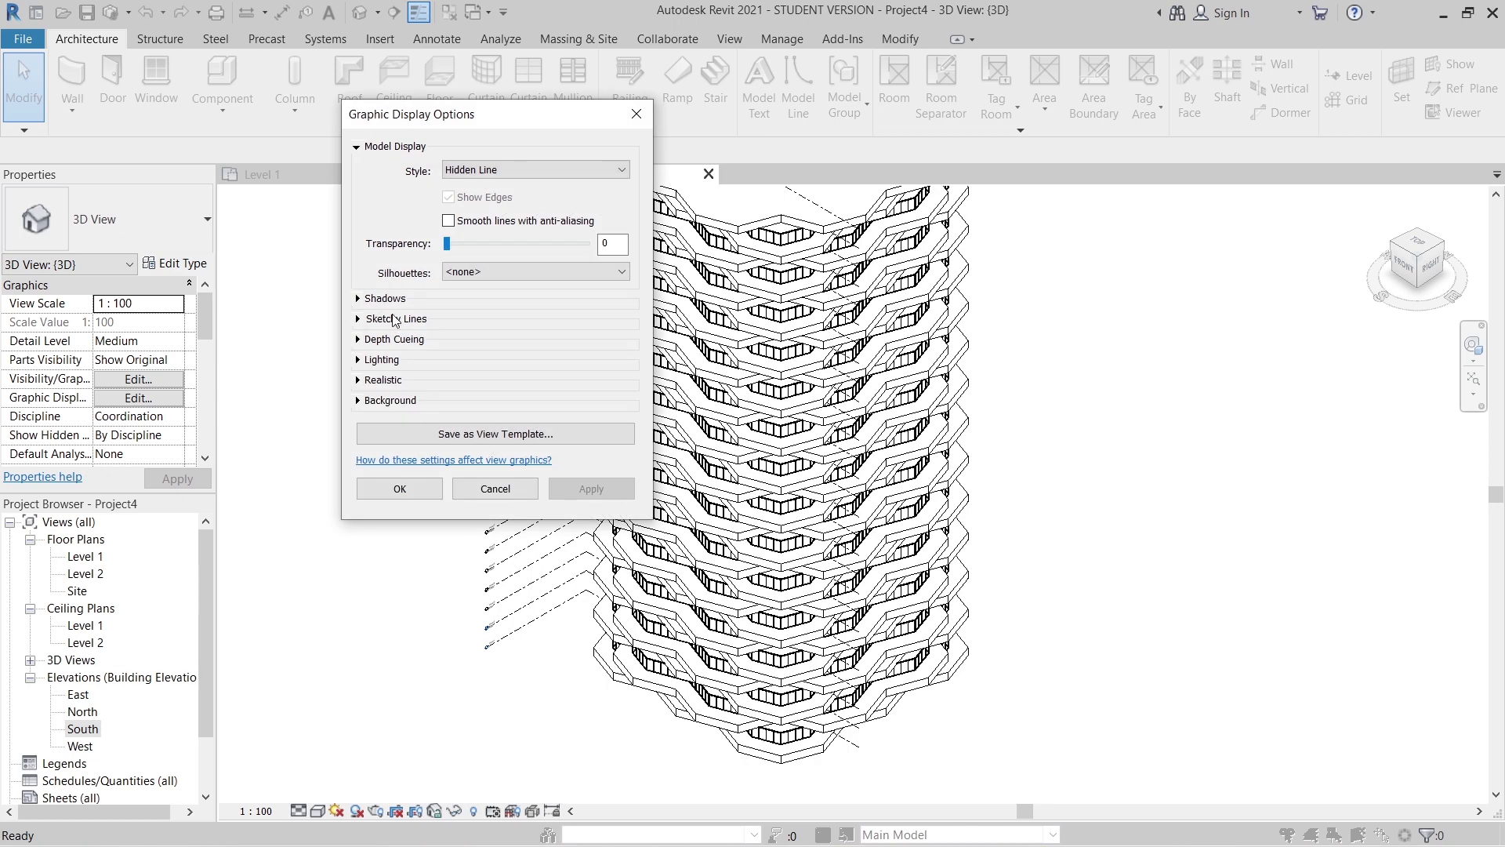
pyautogui.click(359, 299)
pyautogui.click(462, 336)
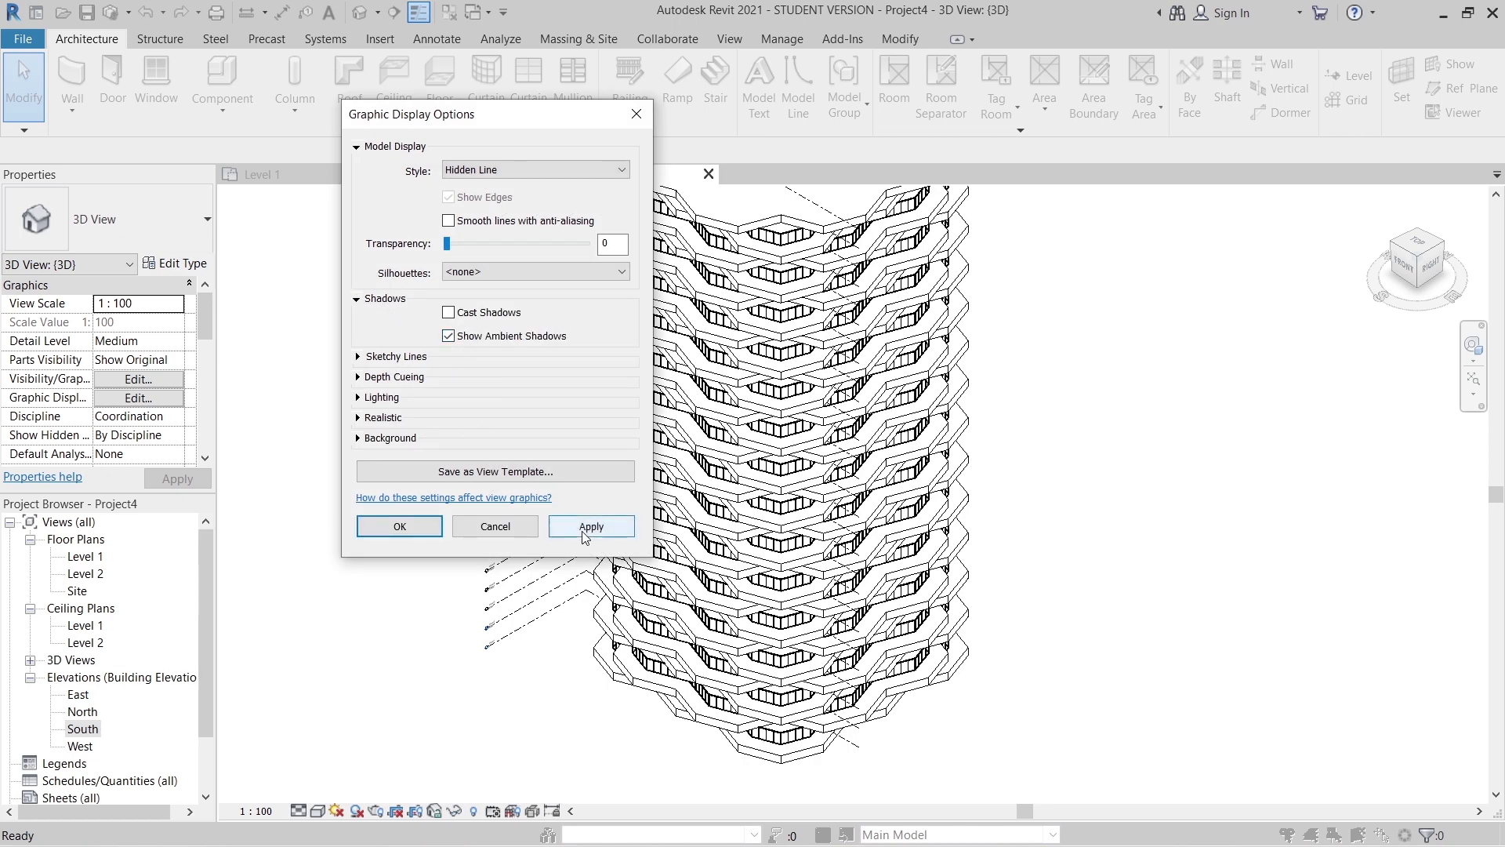
pyautogui.click(386, 529)
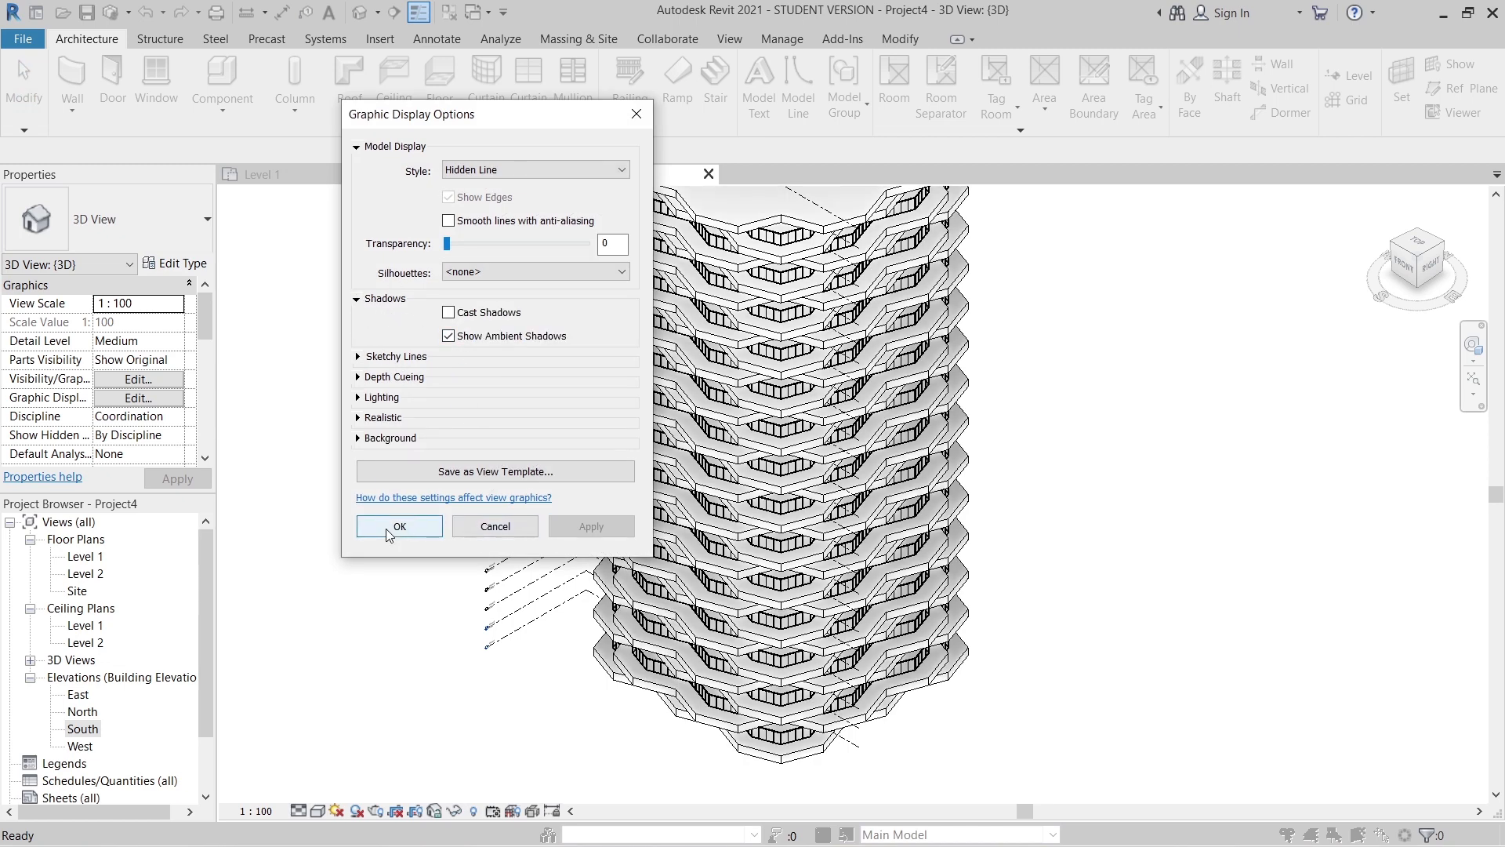
# - Try a coloured visual style on the tower and switch the 3D view back to Hidden Line
pyautogui.click(323, 812)
pyautogui.click(402, 762)
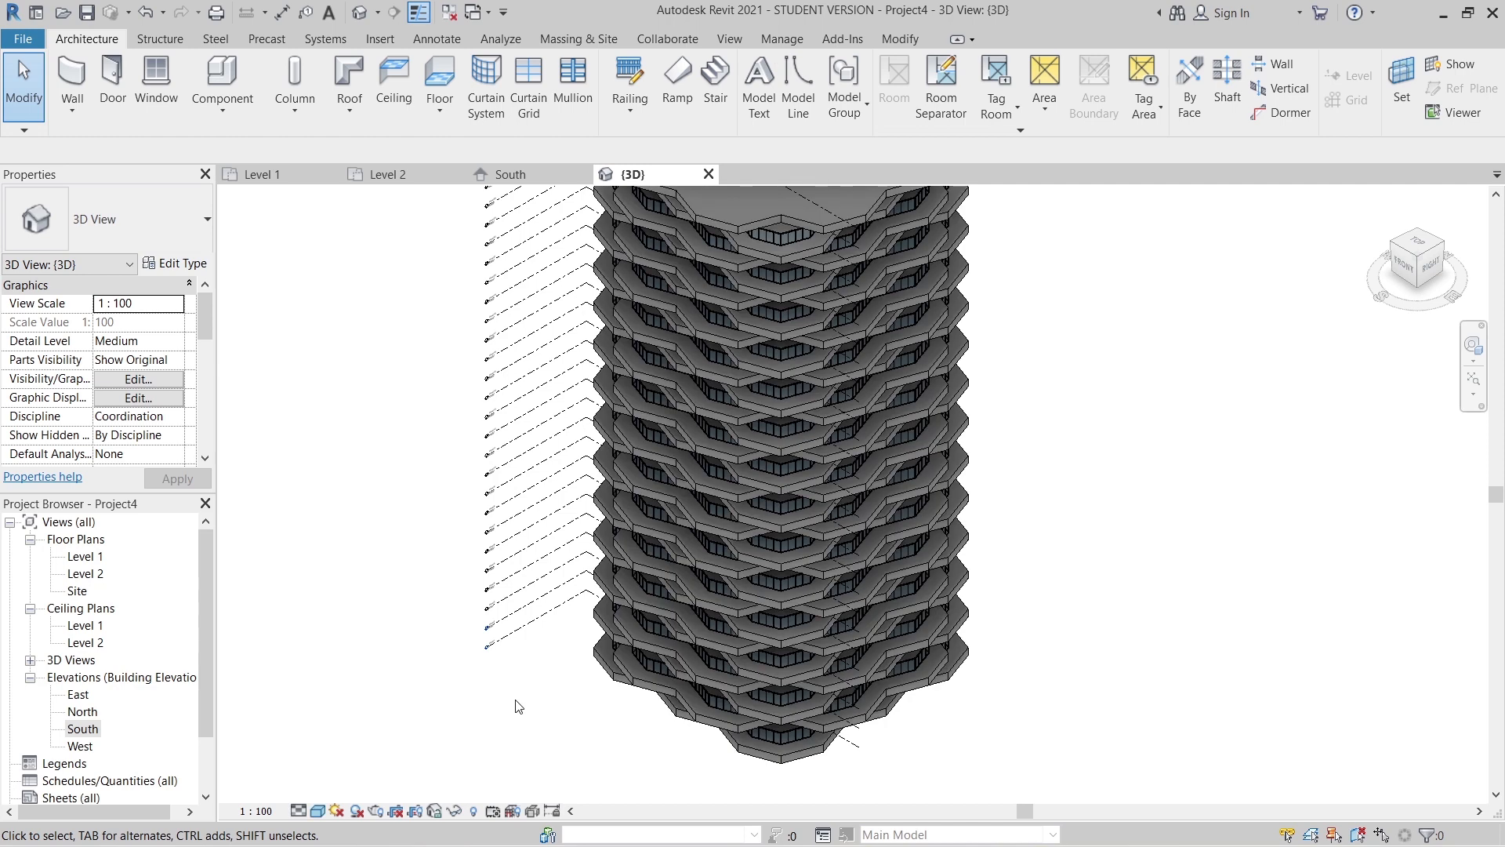
pyautogui.scroll(-1, 451, 760)
pyautogui.moveTo(861, 684)
pyautogui.keyDown('shift'); pyautogui.mouseDown(button='middle')
pyautogui.moveTo(904, 558)
pyautogui.moveTo(667, 682)
pyautogui.mouseUp(button='middle'); pyautogui.keyUp('shift')
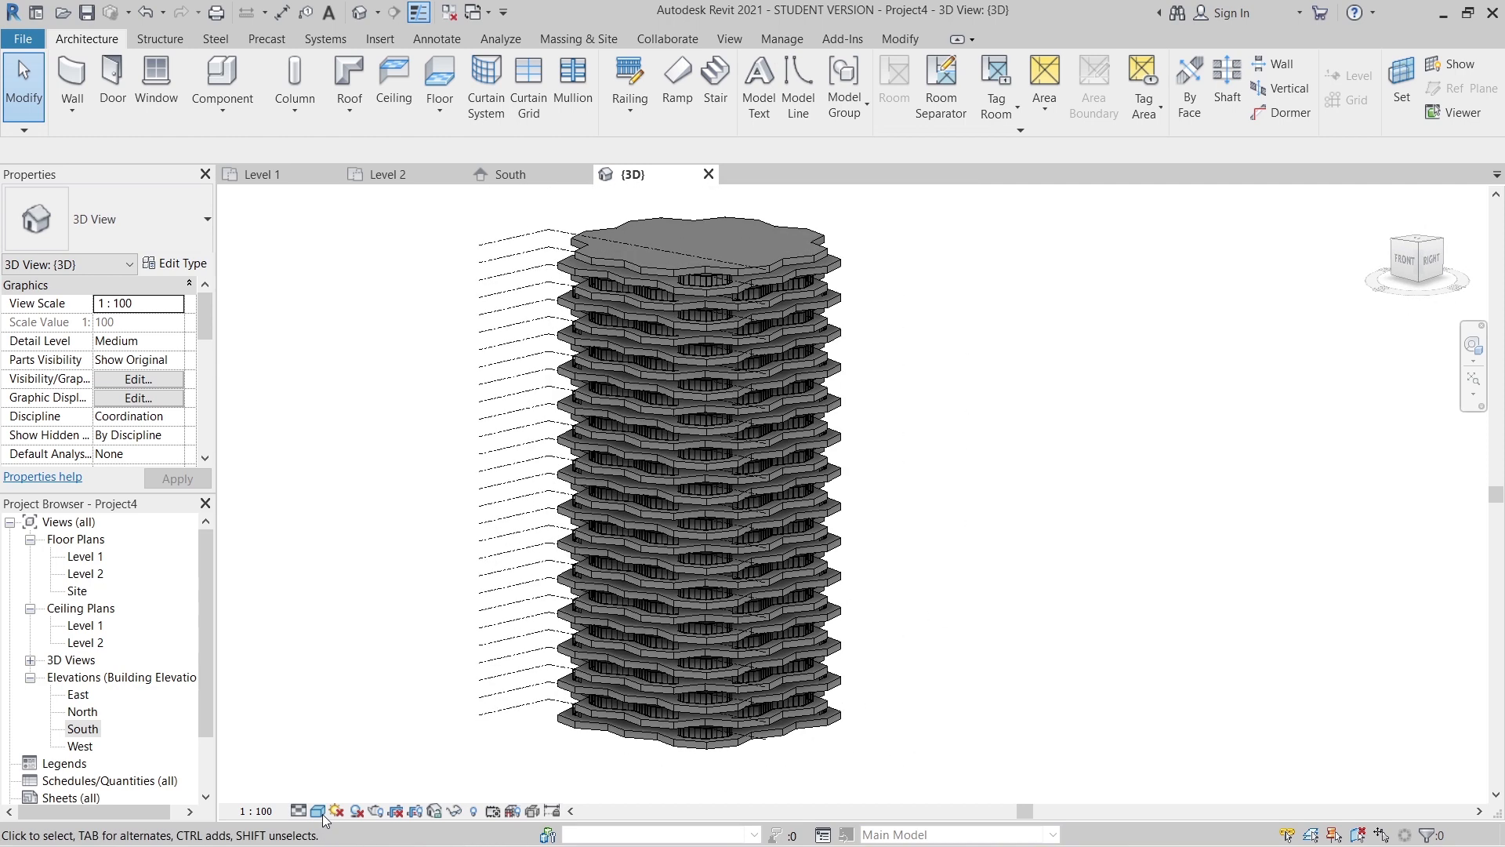
pyautogui.click(320, 812)
pyautogui.click(329, 732)
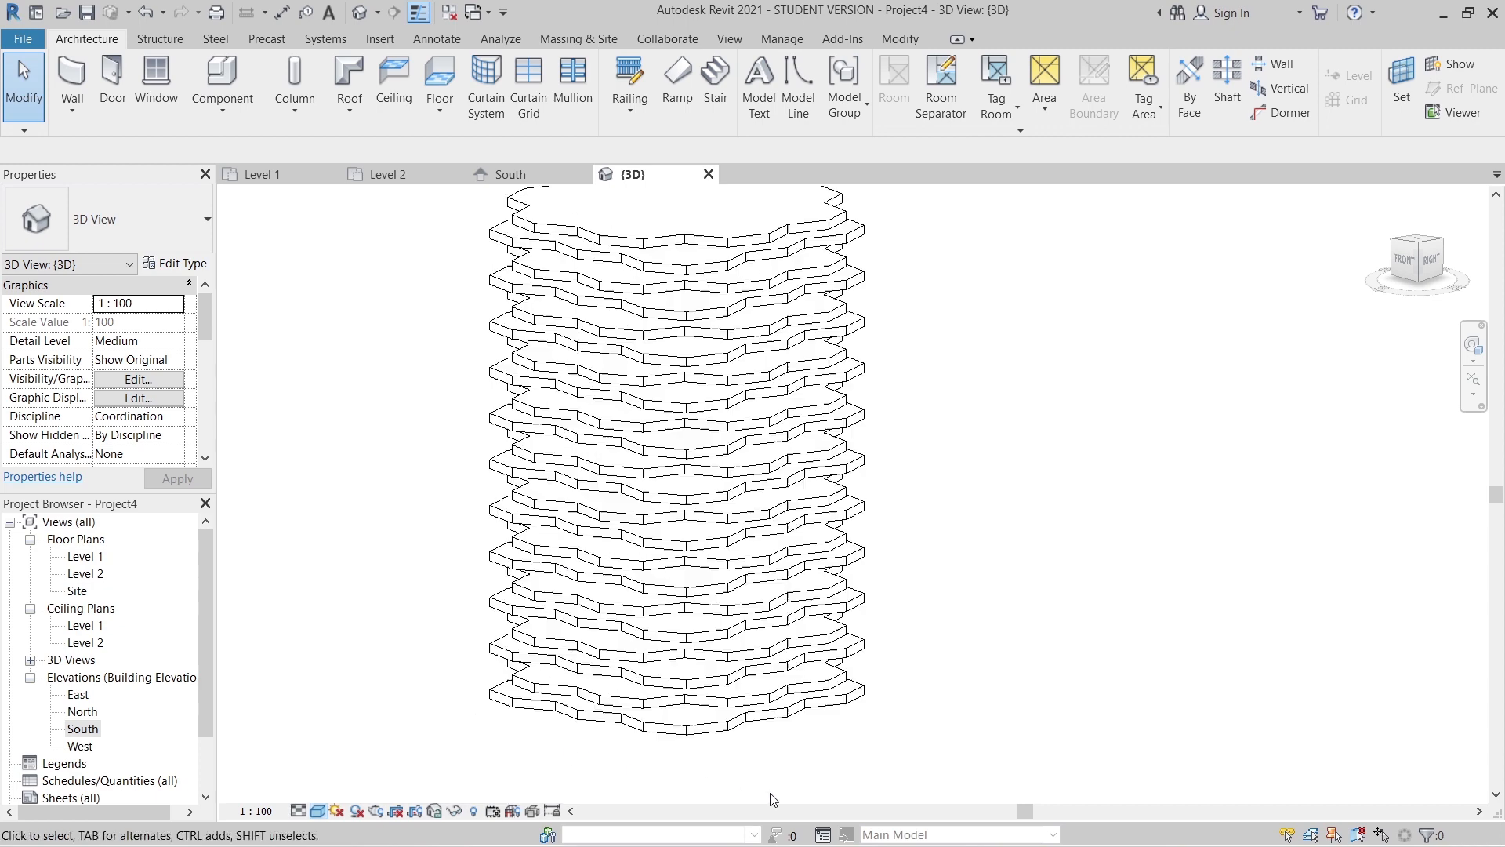
# - Set the 3D view's visual style to Consistent Colors
pyautogui.click(319, 811)
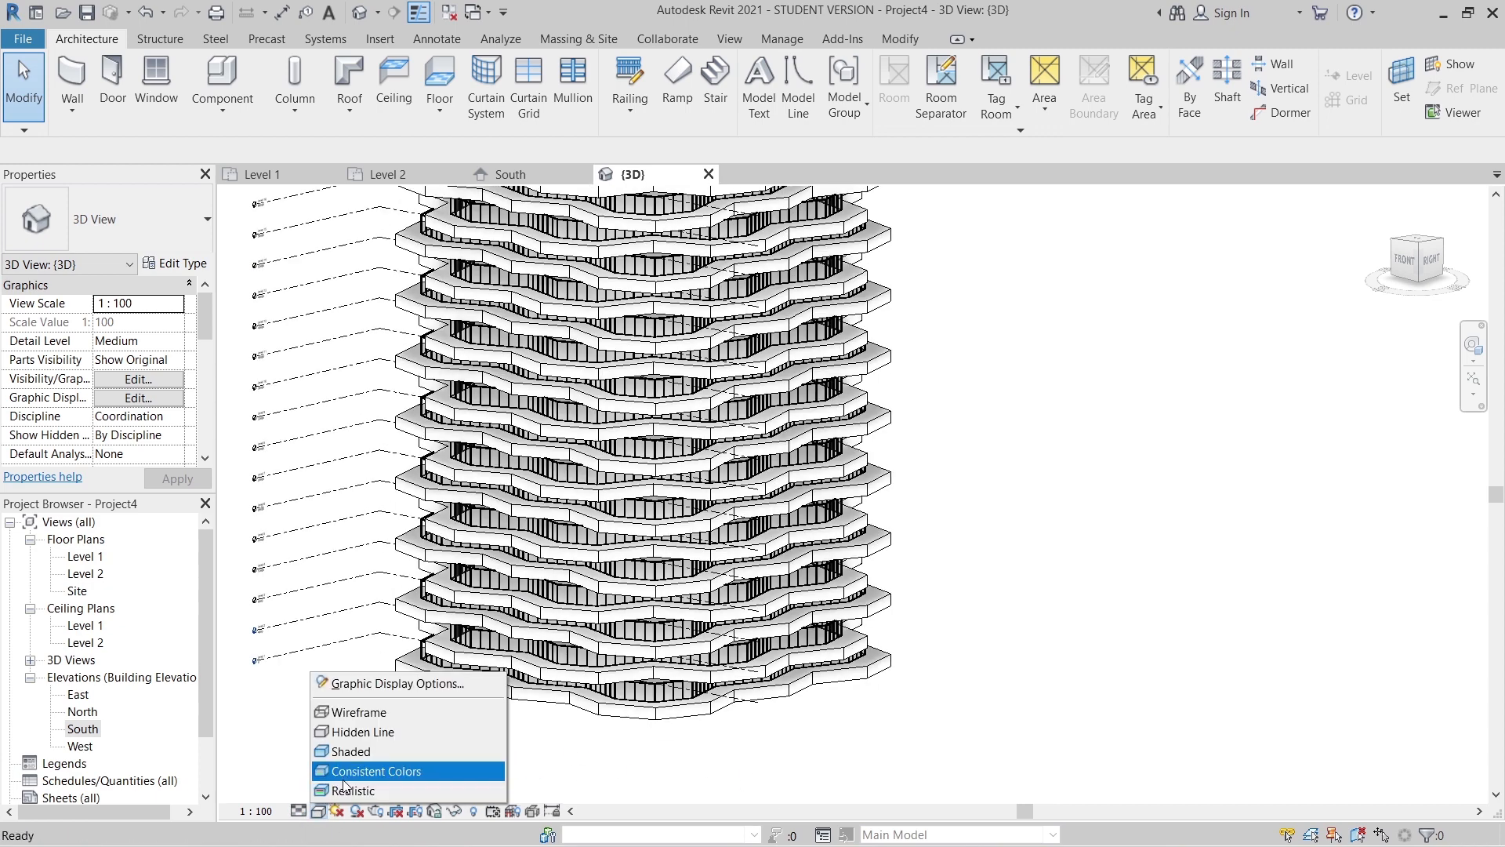
pyautogui.click(439, 769)
pyautogui.scroll(3, 722, 724)
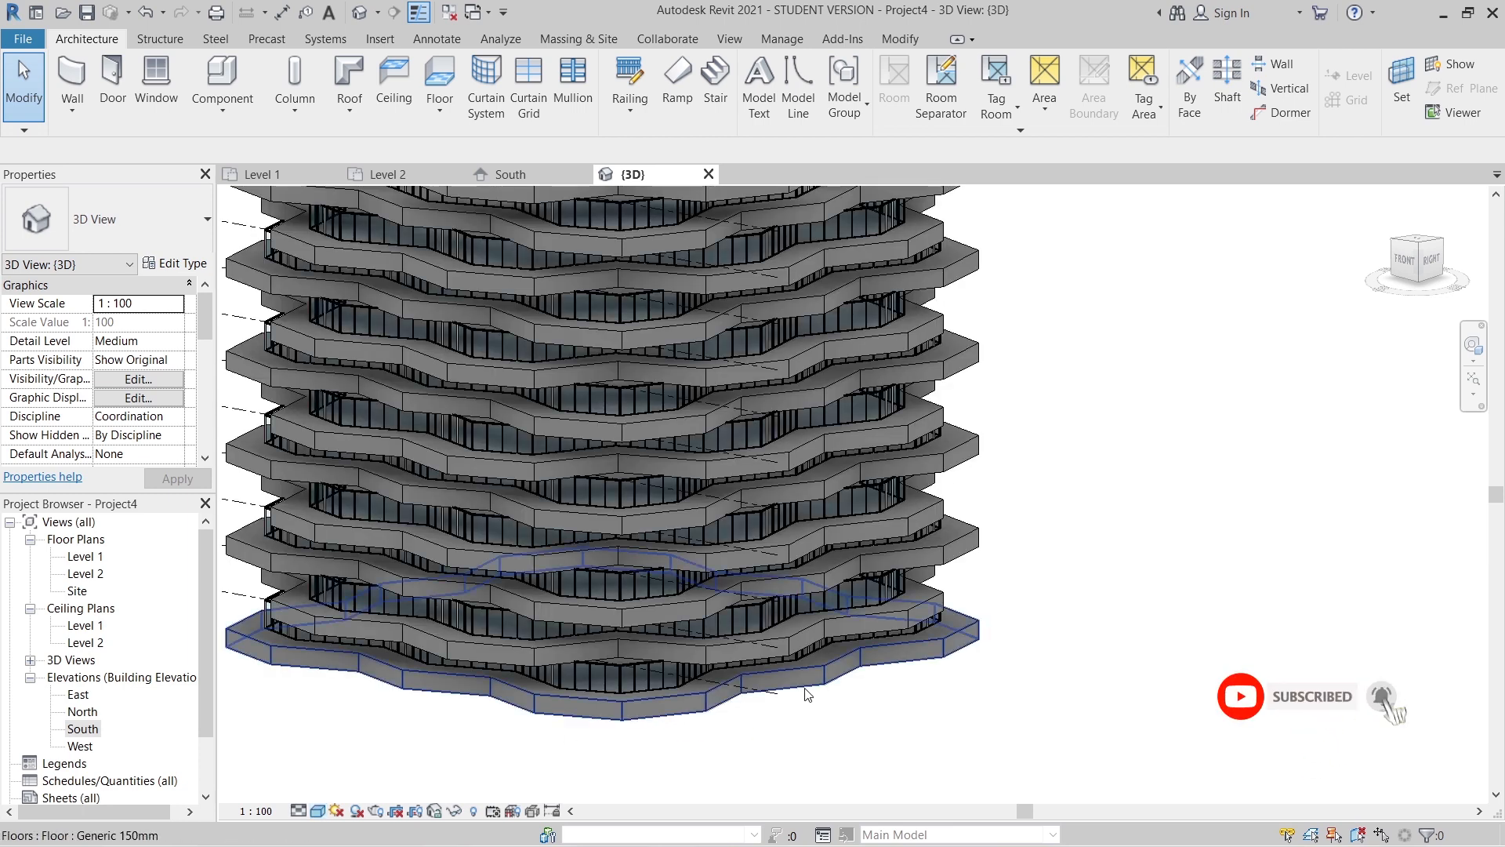
# - Select all instances of the Generic 150mm floor and override their surface background in the 3D view with a white solid fill
pyautogui.click(914, 690)
pyautogui.scroll(-3, 942, 703)
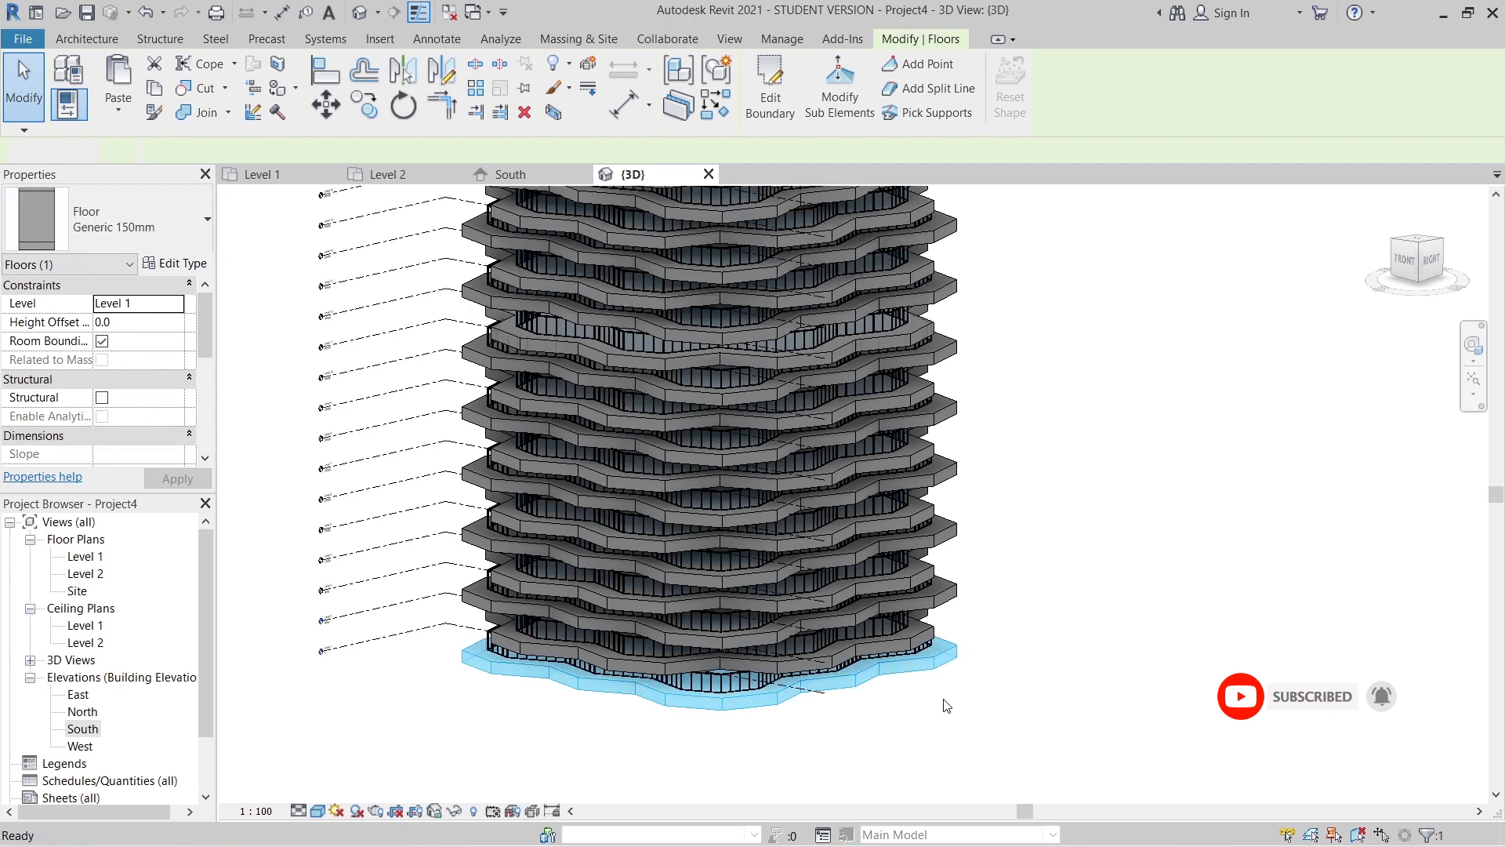
pyautogui.press('s')
pyautogui.press('a')
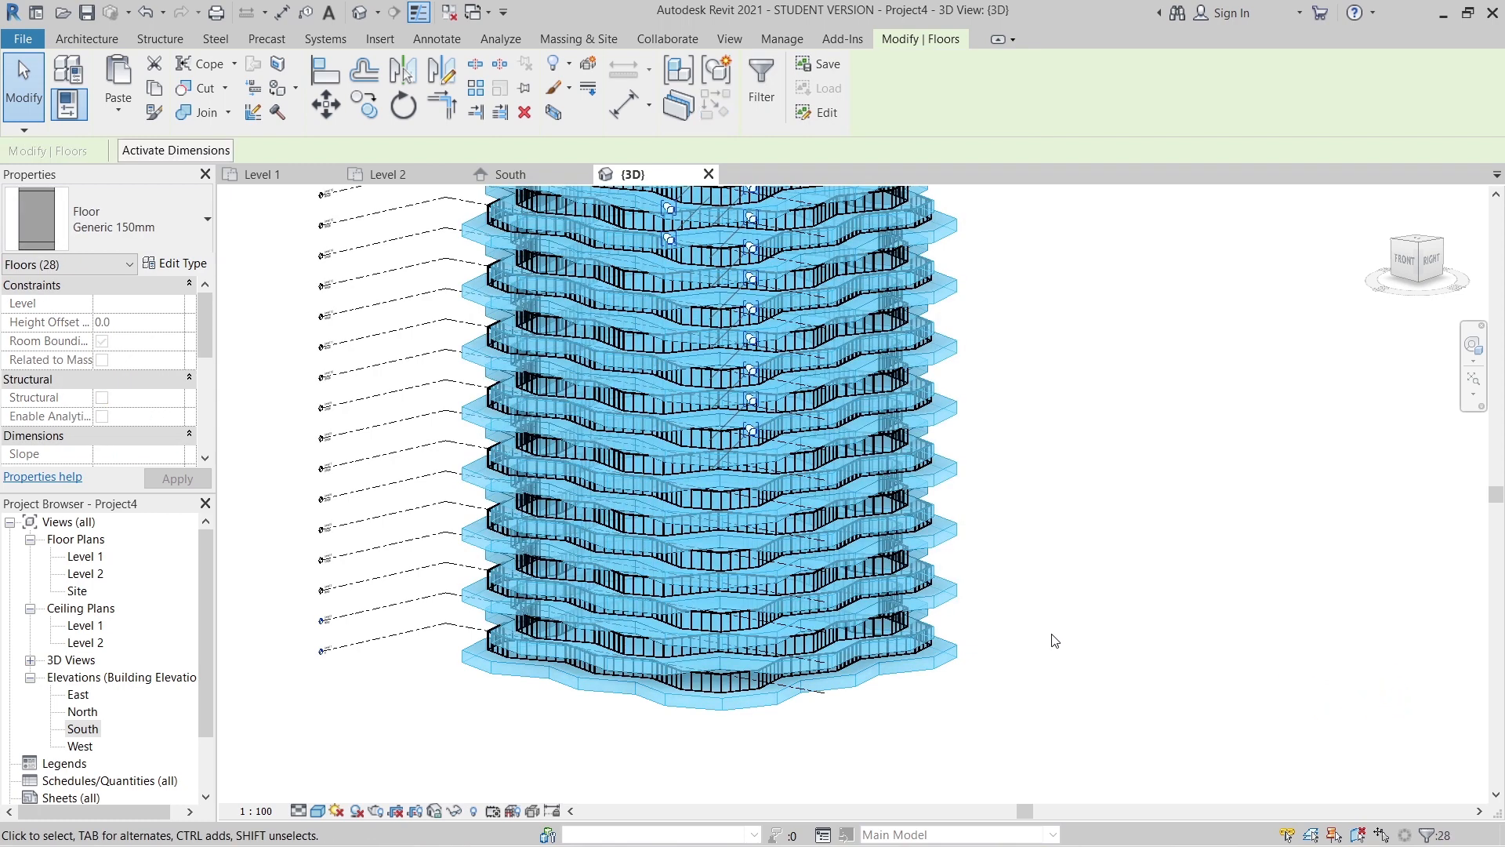
pyautogui.press('e')
pyautogui.press('o')
pyautogui.press('d')
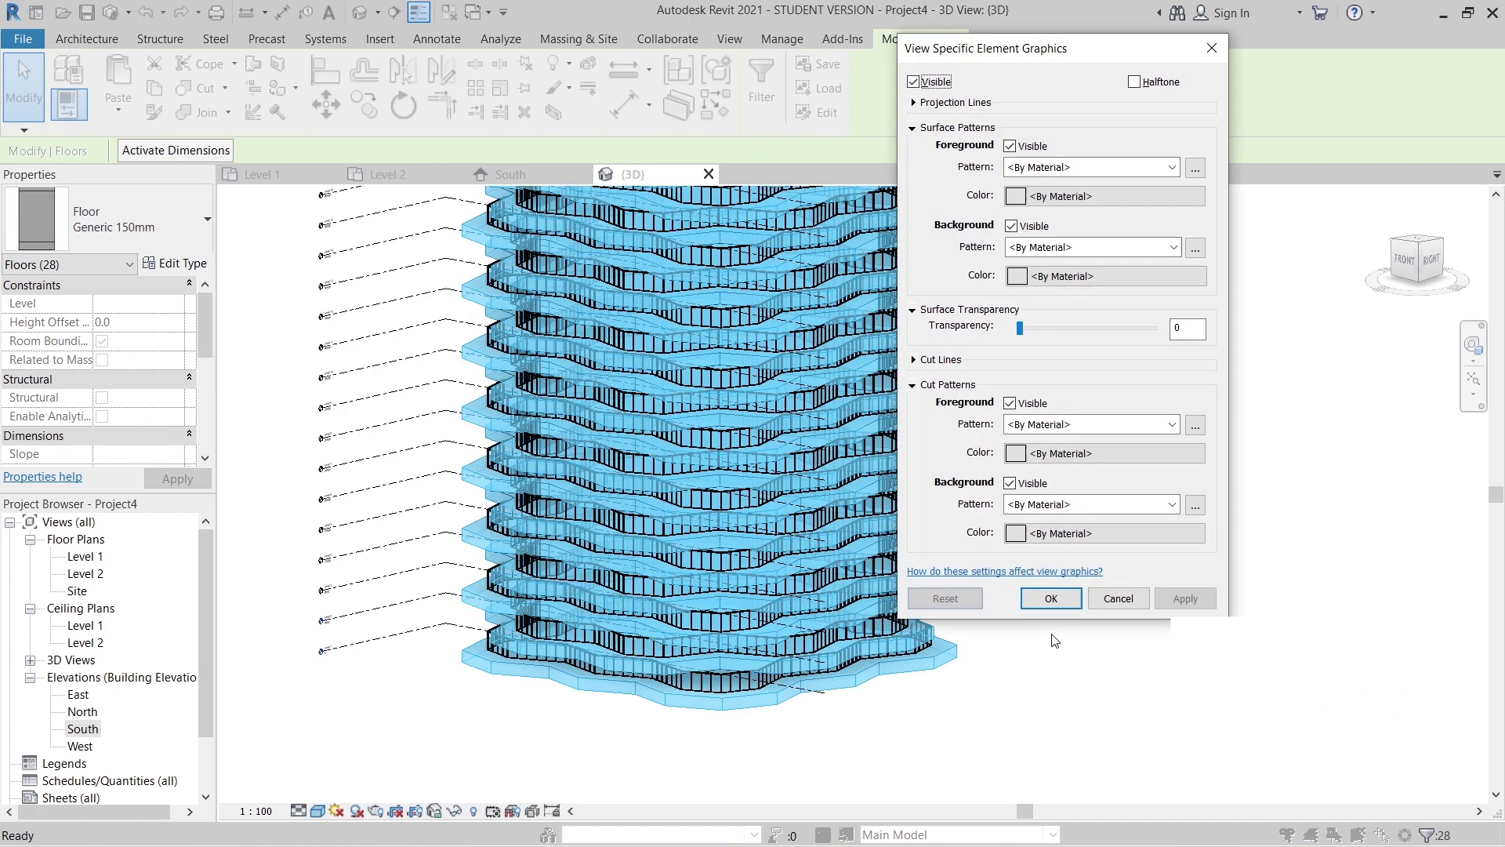
pyautogui.click(1174, 247)
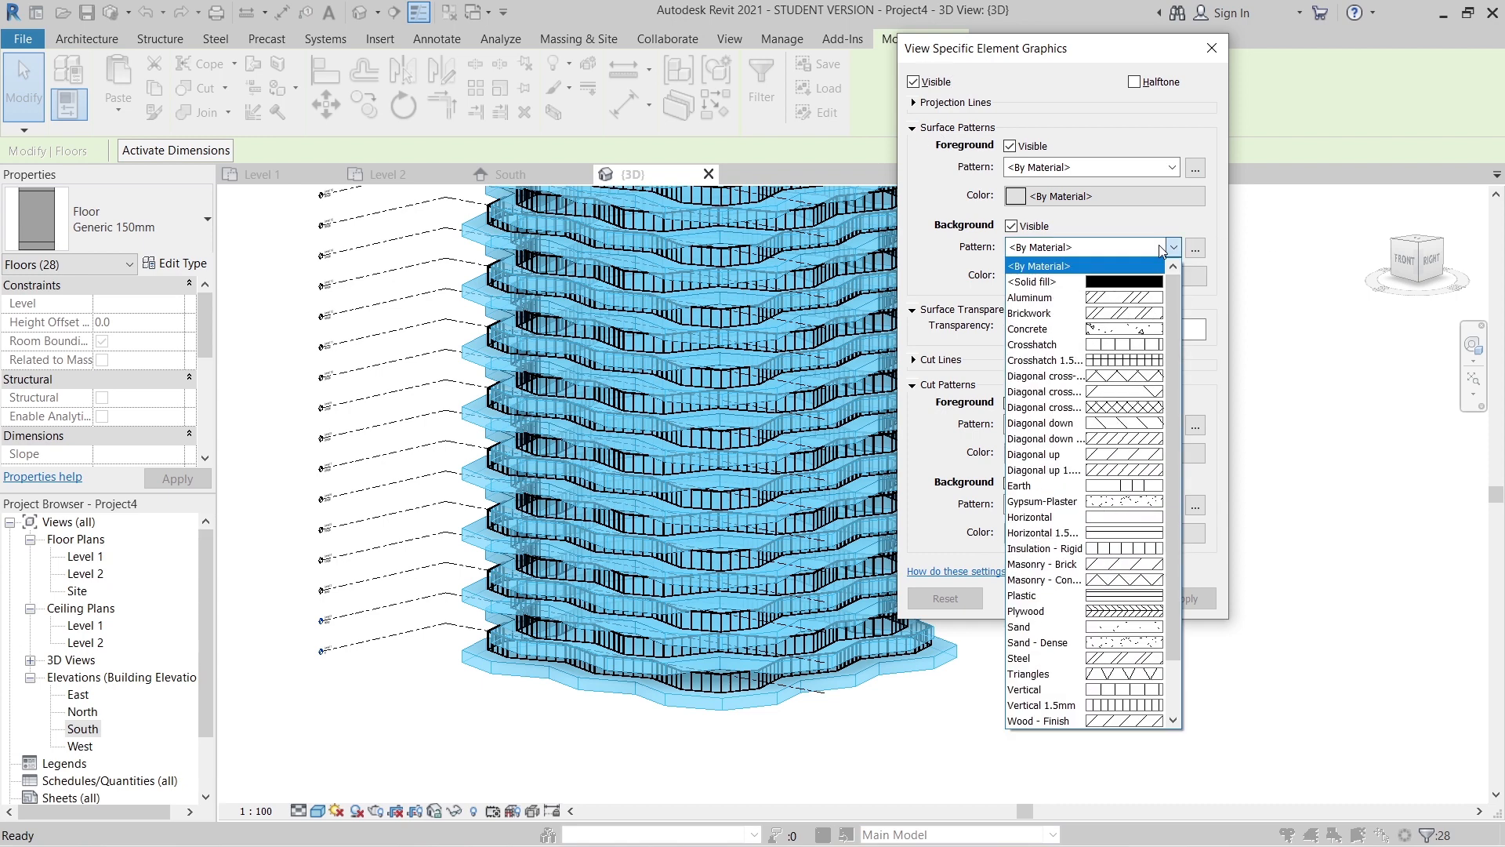
pyautogui.click(1096, 278)
pyautogui.click(1096, 276)
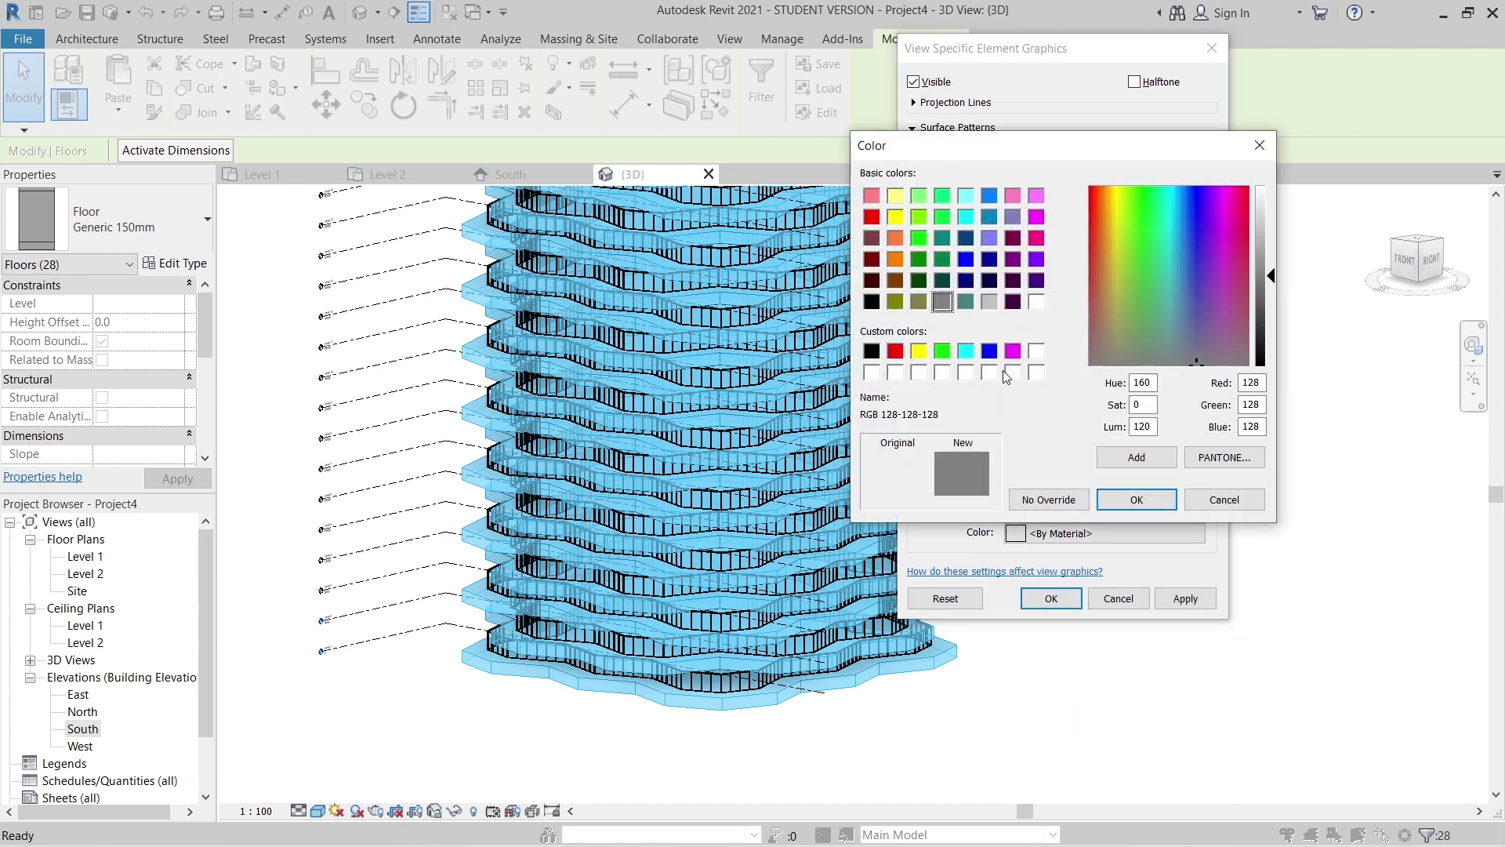
pyautogui.click(892, 374)
pyautogui.click(1137, 500)
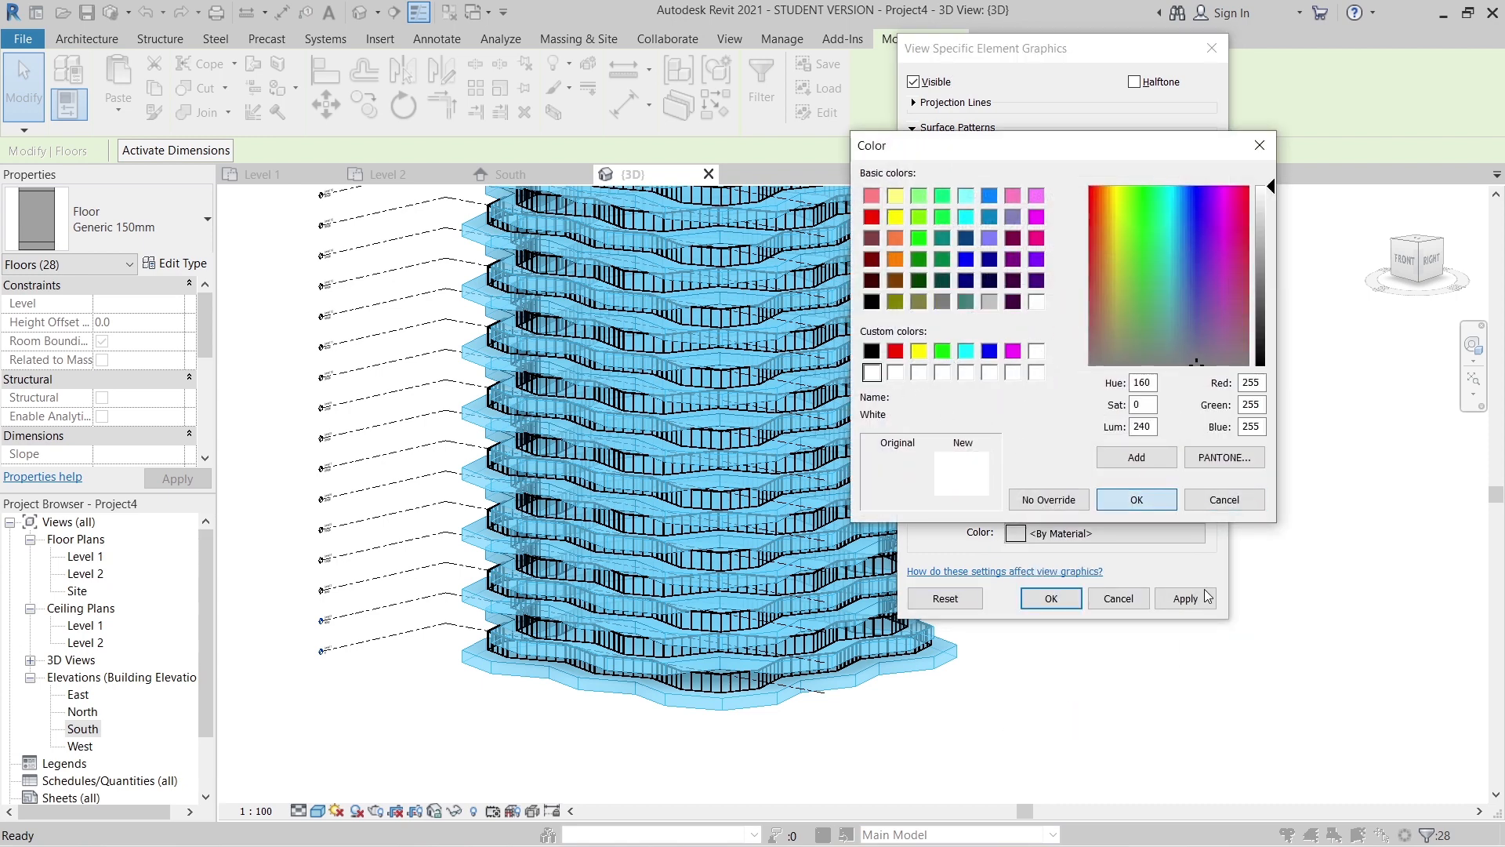
pyautogui.click(1185, 597)
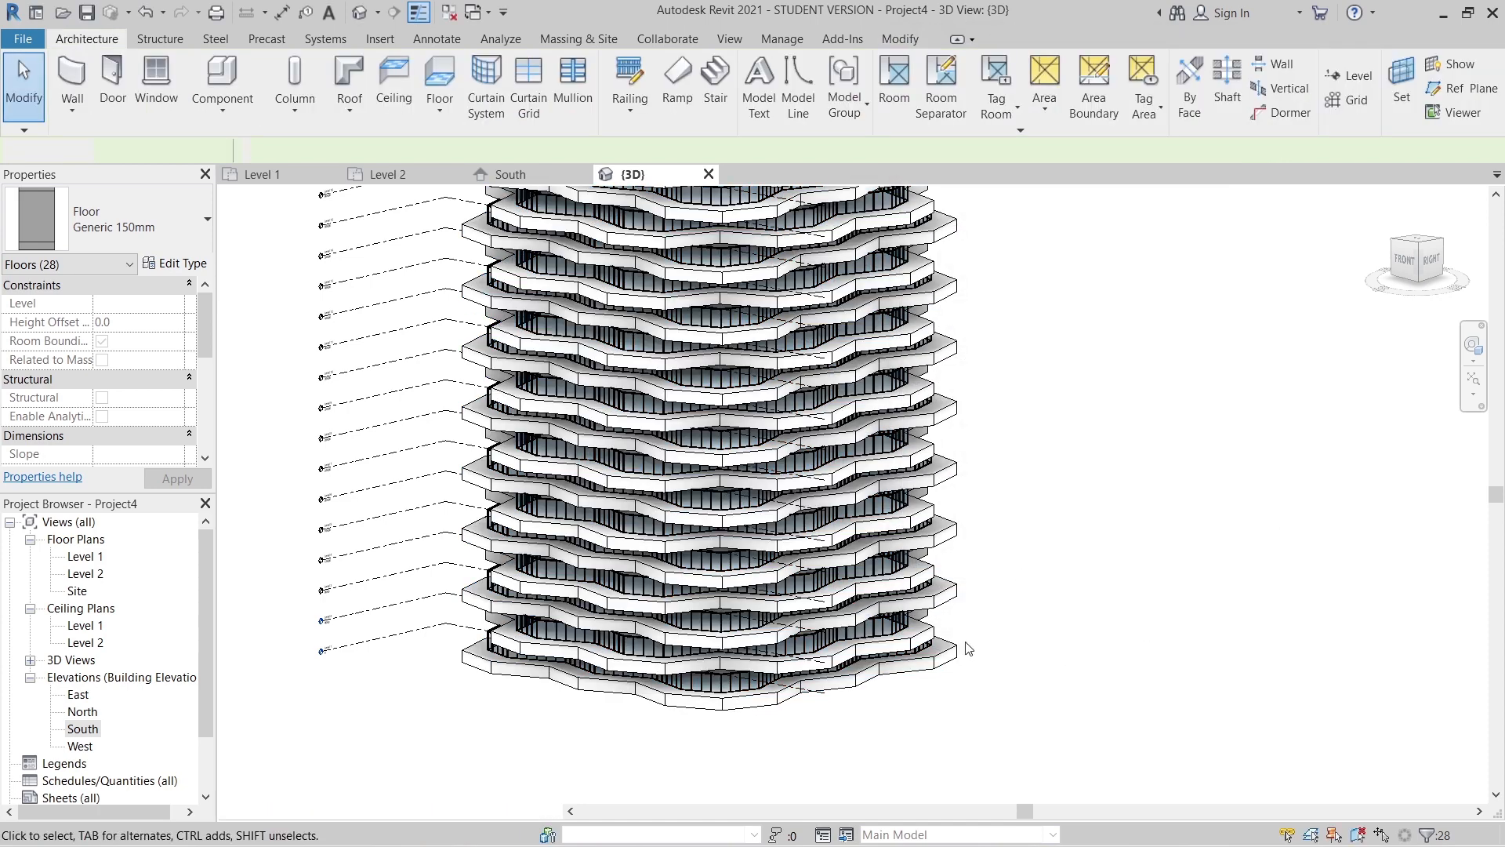
# - Examine the tower's white floor slabs and glazed curtain walls from several angles and distances in the 3D view
pyautogui.scroll(-3, 1007, 557)
pyautogui.moveTo(1068, 443)
pyautogui.mouseDown(button='middle')
pyautogui.moveTo(1003, 622)
pyautogui.moveTo(1019, 589)
pyautogui.moveTo(1041, 594)
pyautogui.mouseUp(button='middle')
pyautogui.scroll(5, 943, 380)
pyautogui.moveTo(723, 614); pyautogui.dragTo(917, 604, button='middle')
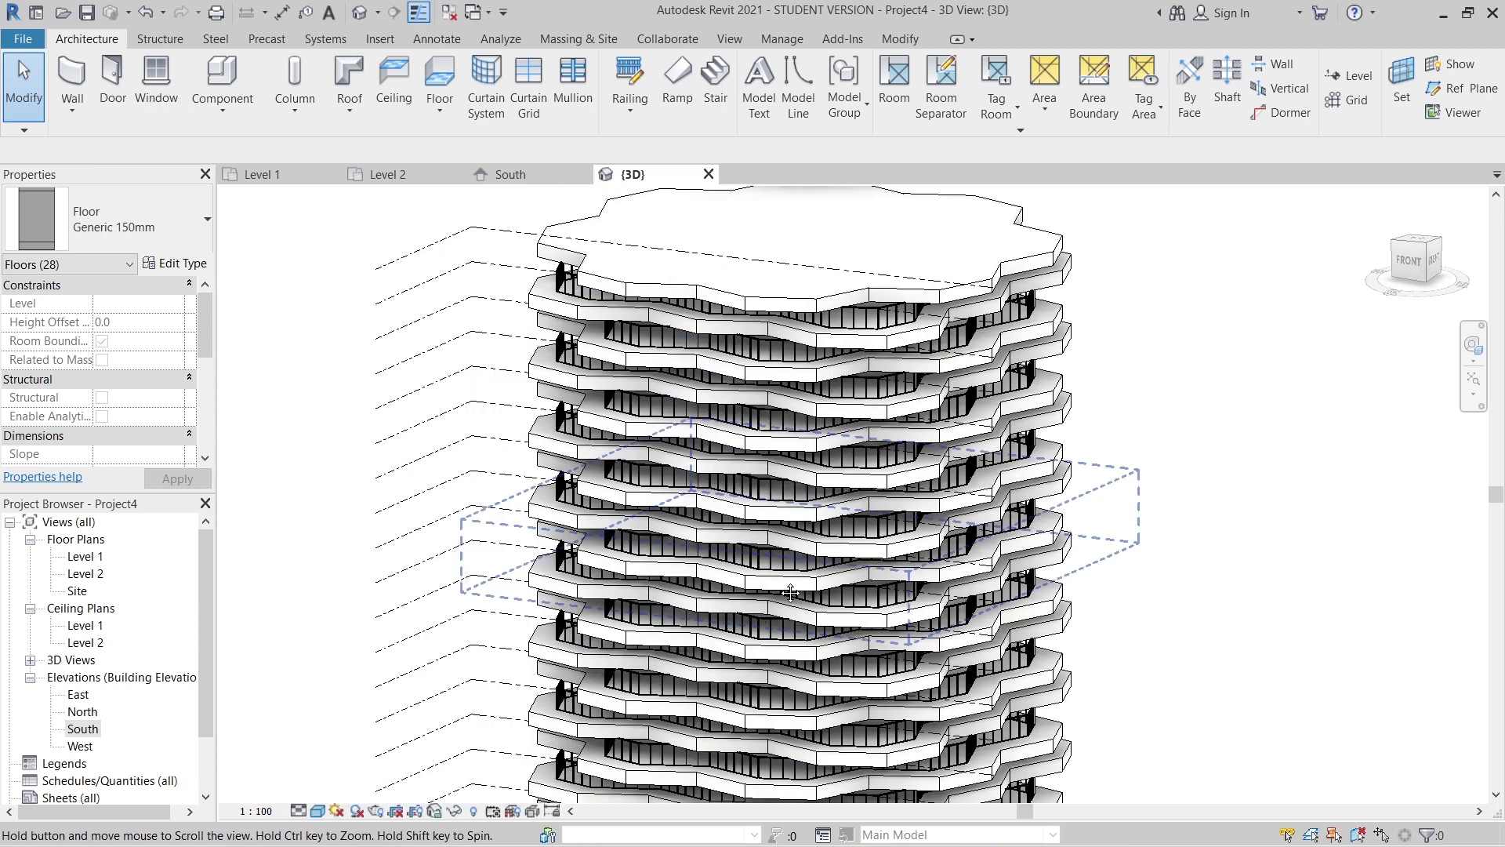
pyautogui.keyDown('shift'); pyautogui.moveTo(1192, 454); pyautogui.dragTo(899, 570, button='middle'); pyautogui.keyUp('shift')
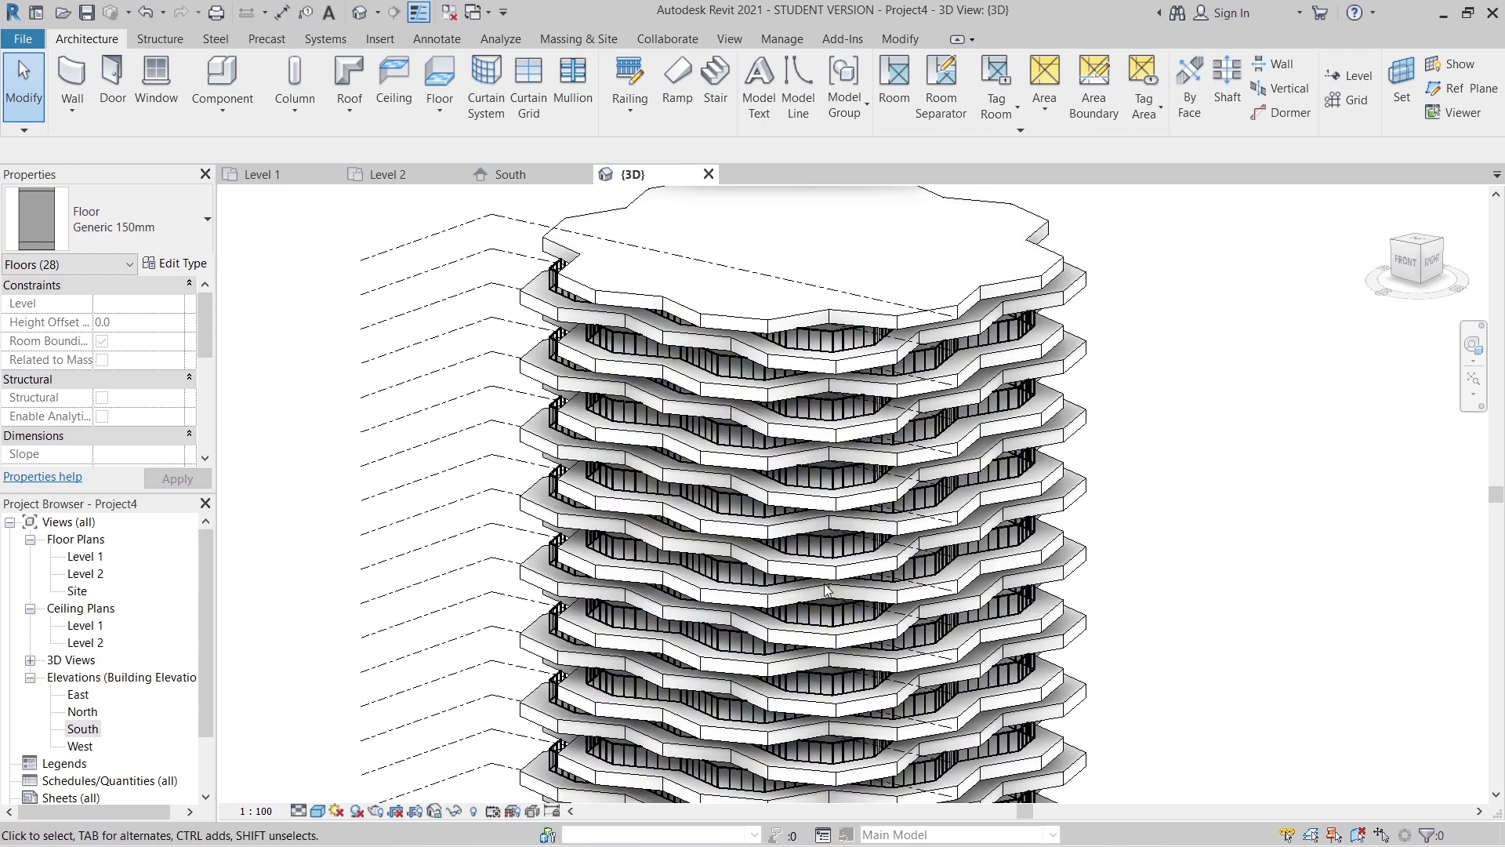
pyautogui.scroll(5, 862, 549)
pyautogui.scroll(4, 768, 492)
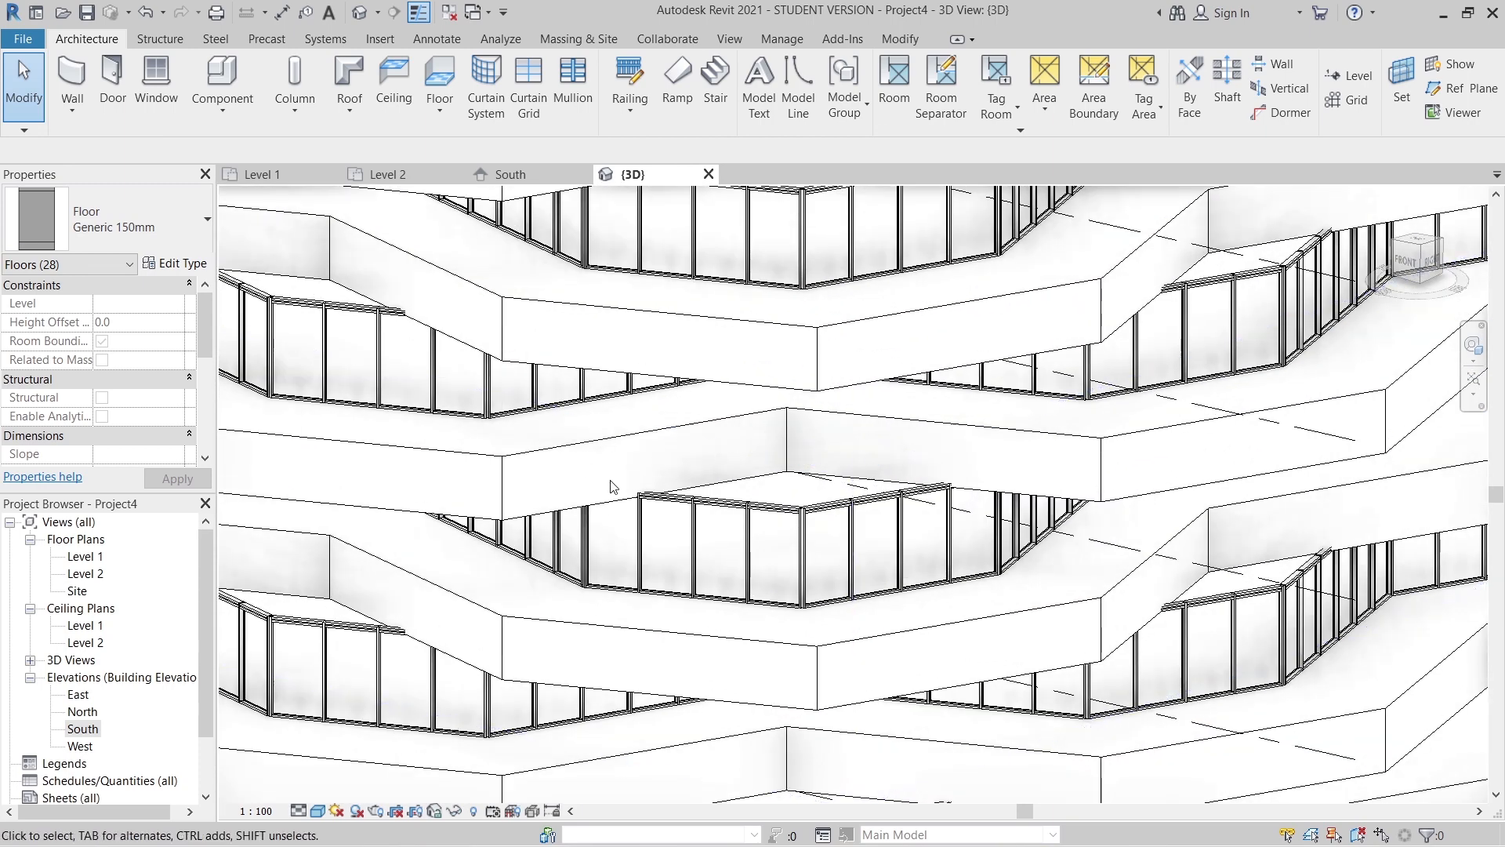
pyautogui.scroll(-3, 878, 514)
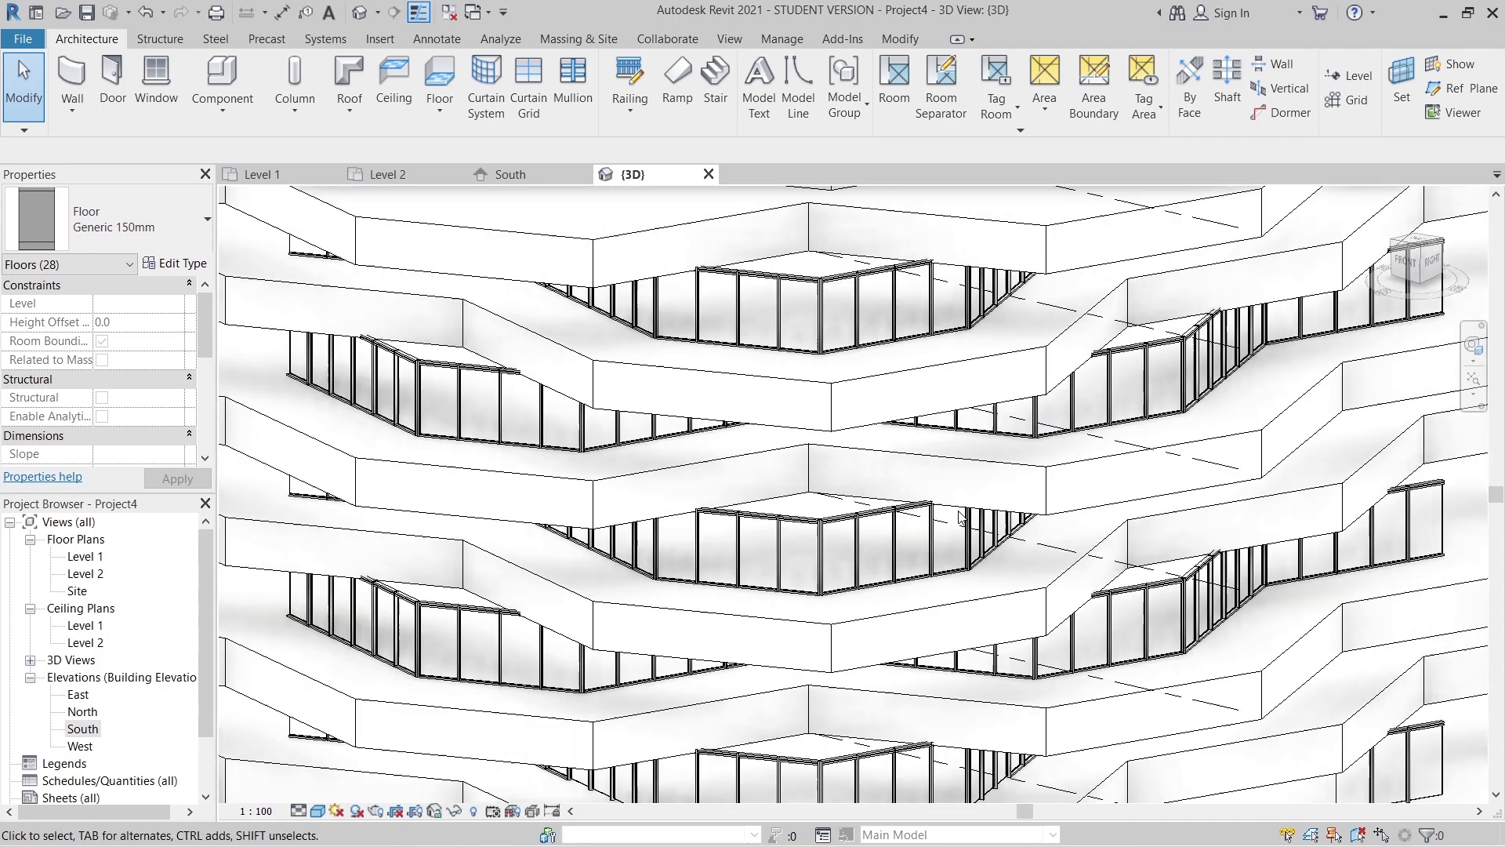
pyautogui.scroll(-4, 963, 533)
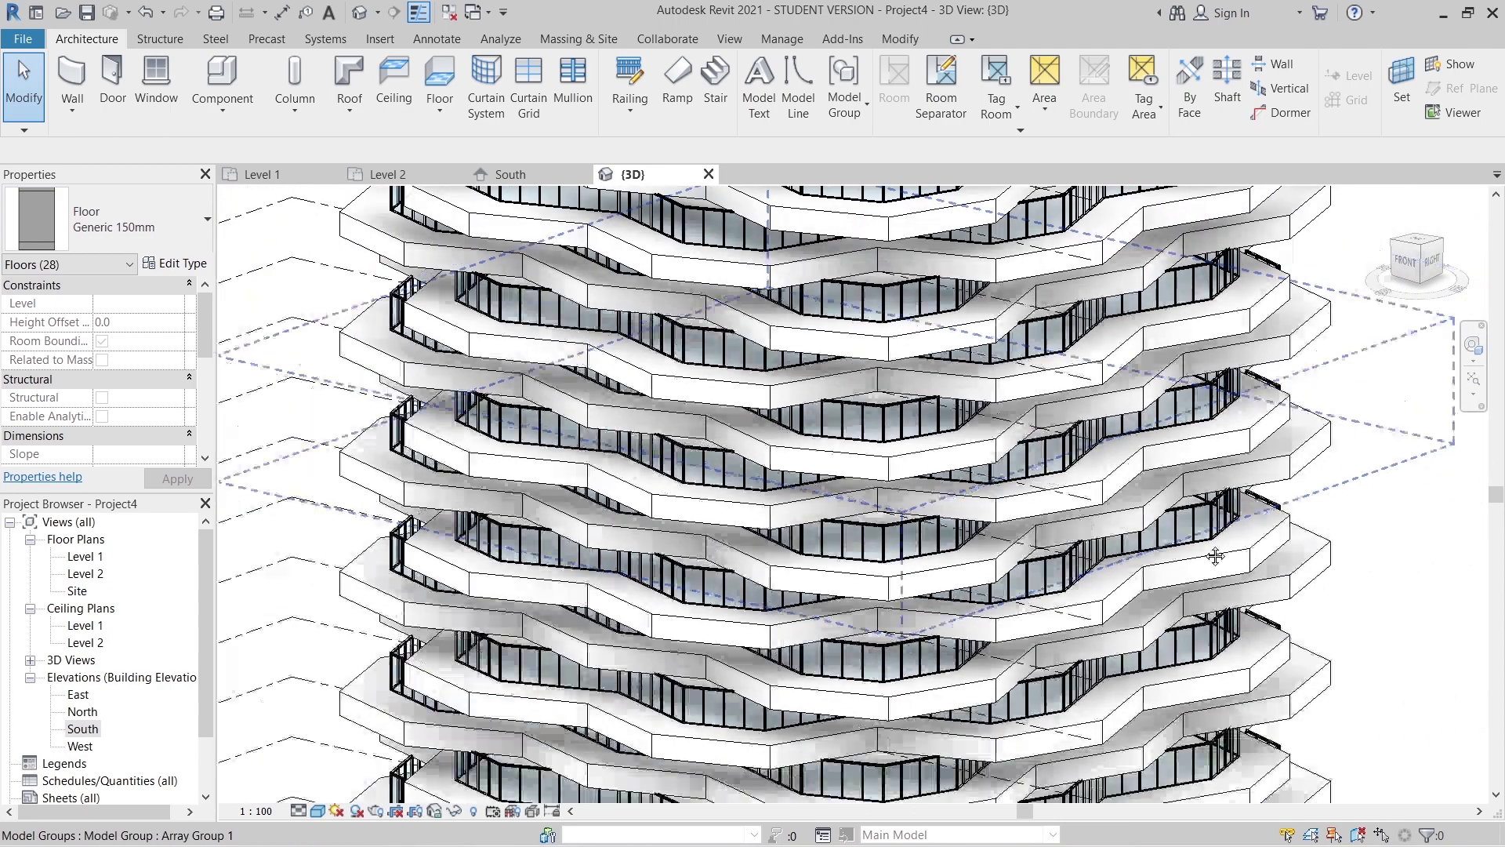
pyautogui.moveTo(1377, 555); pyautogui.dragTo(1259, 619, button='middle')
pyautogui.scroll(-2, 972, 541)
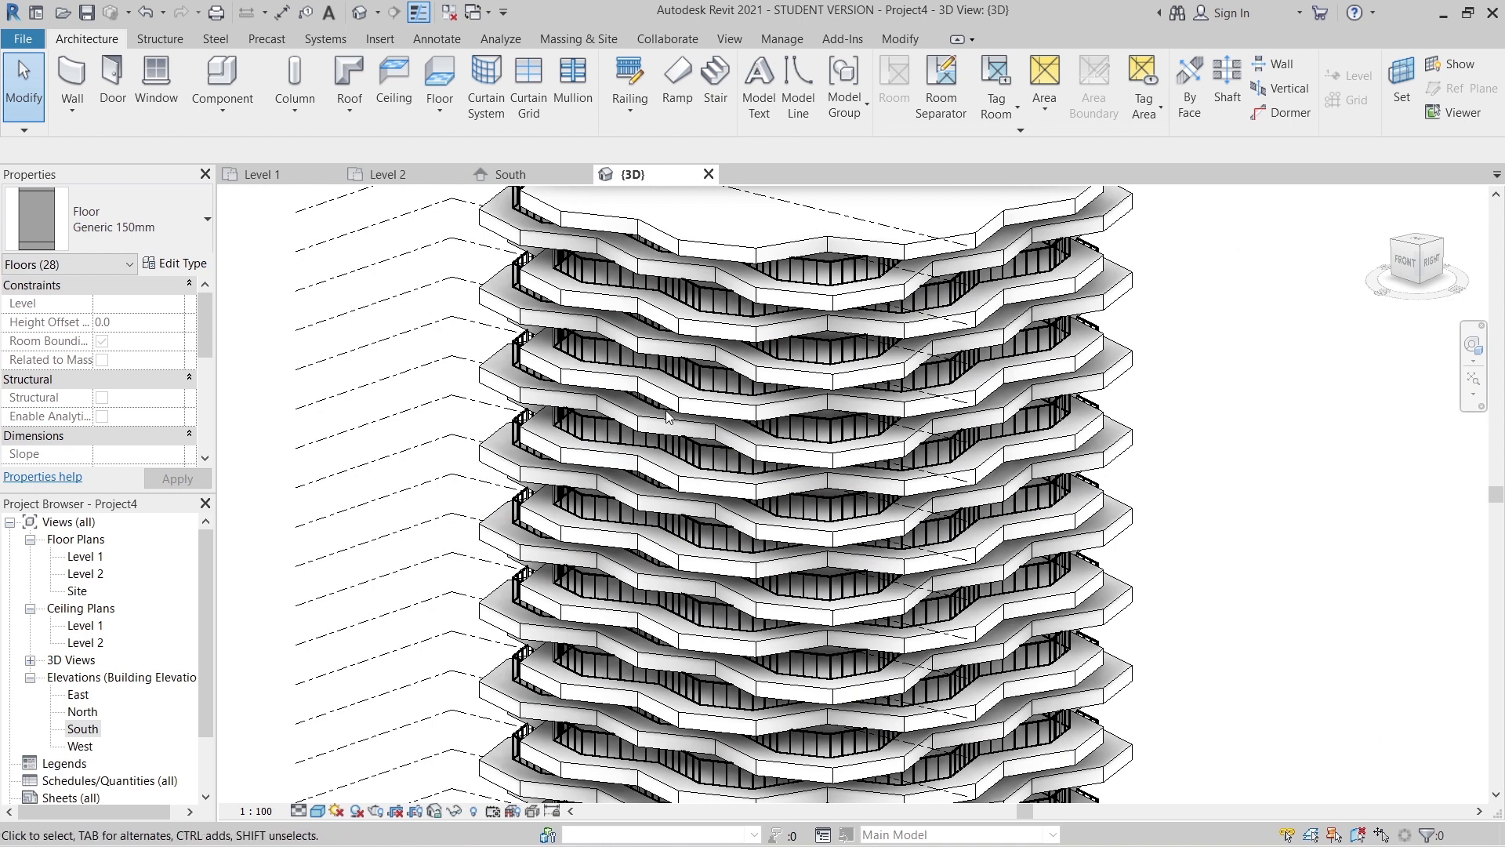
pyautogui.click(1227, 386)
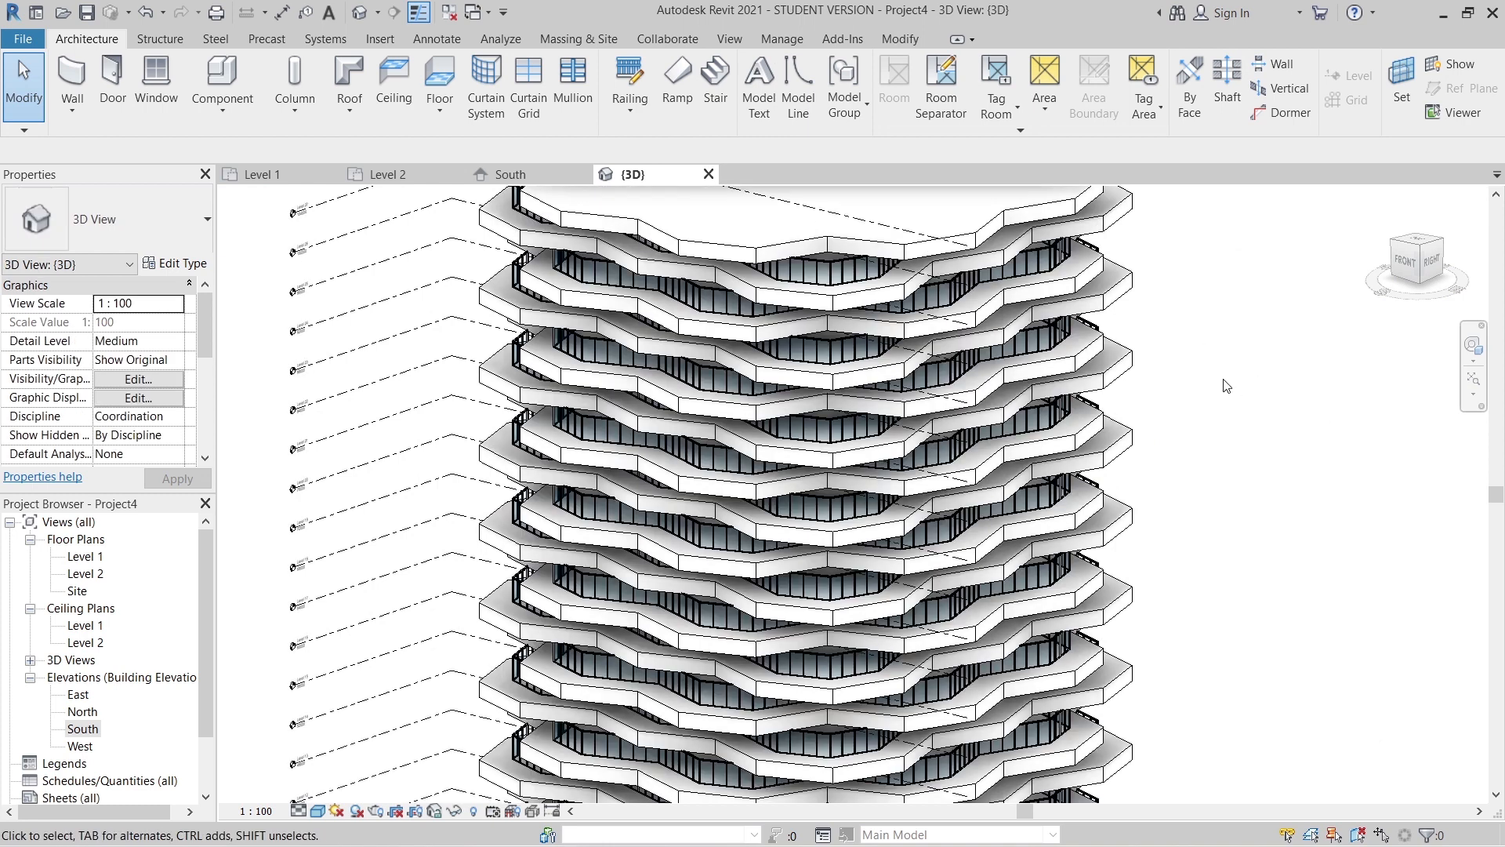
pyautogui.scroll(2, 766, 444)
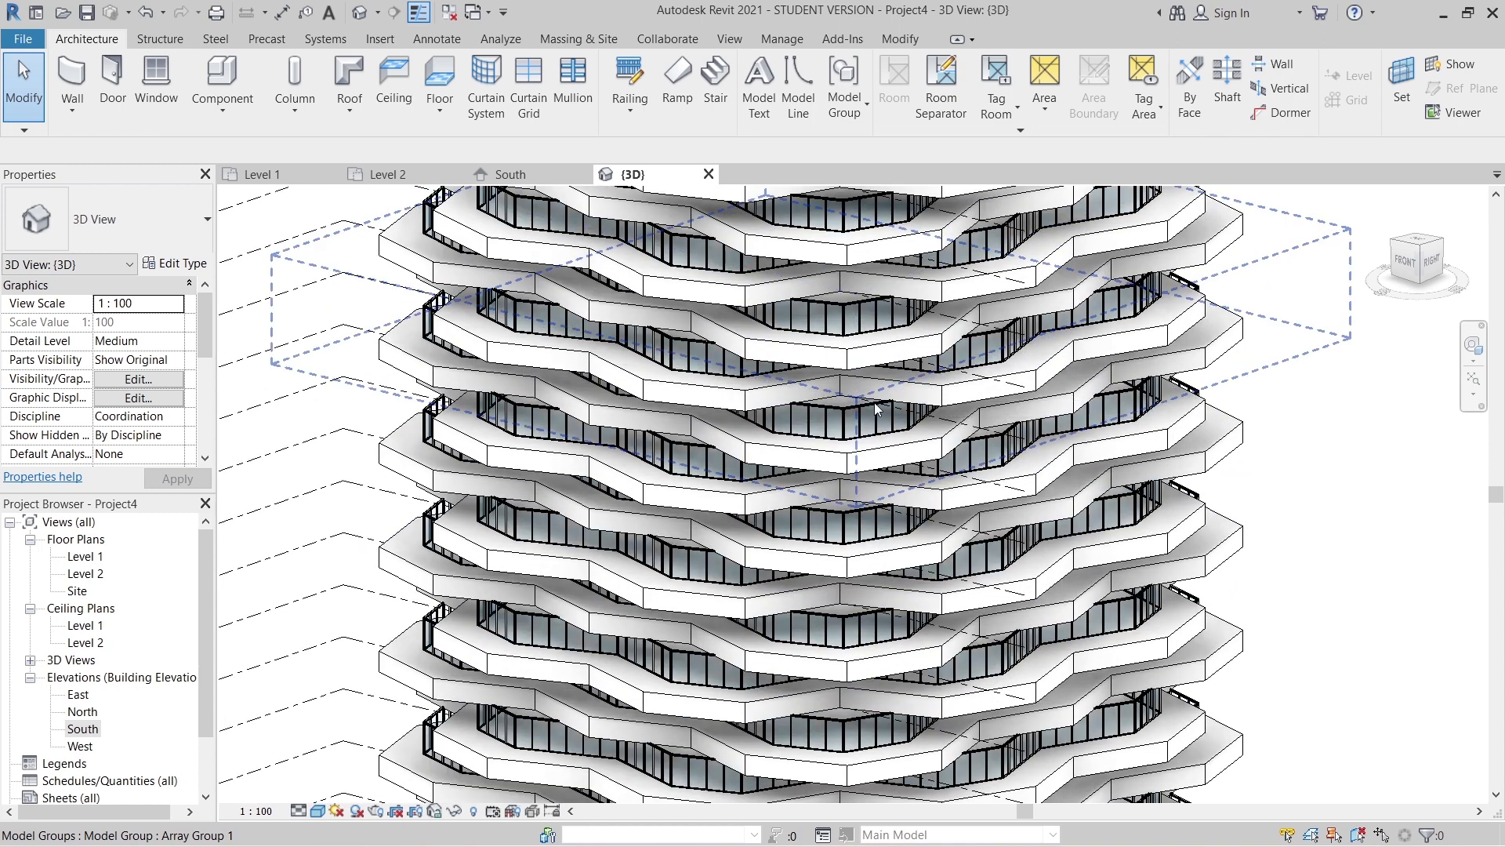
pyautogui.scroll(2, 820, 425)
pyautogui.scroll(-2, 765, 417)
pyautogui.scroll(-5, 819, 468)
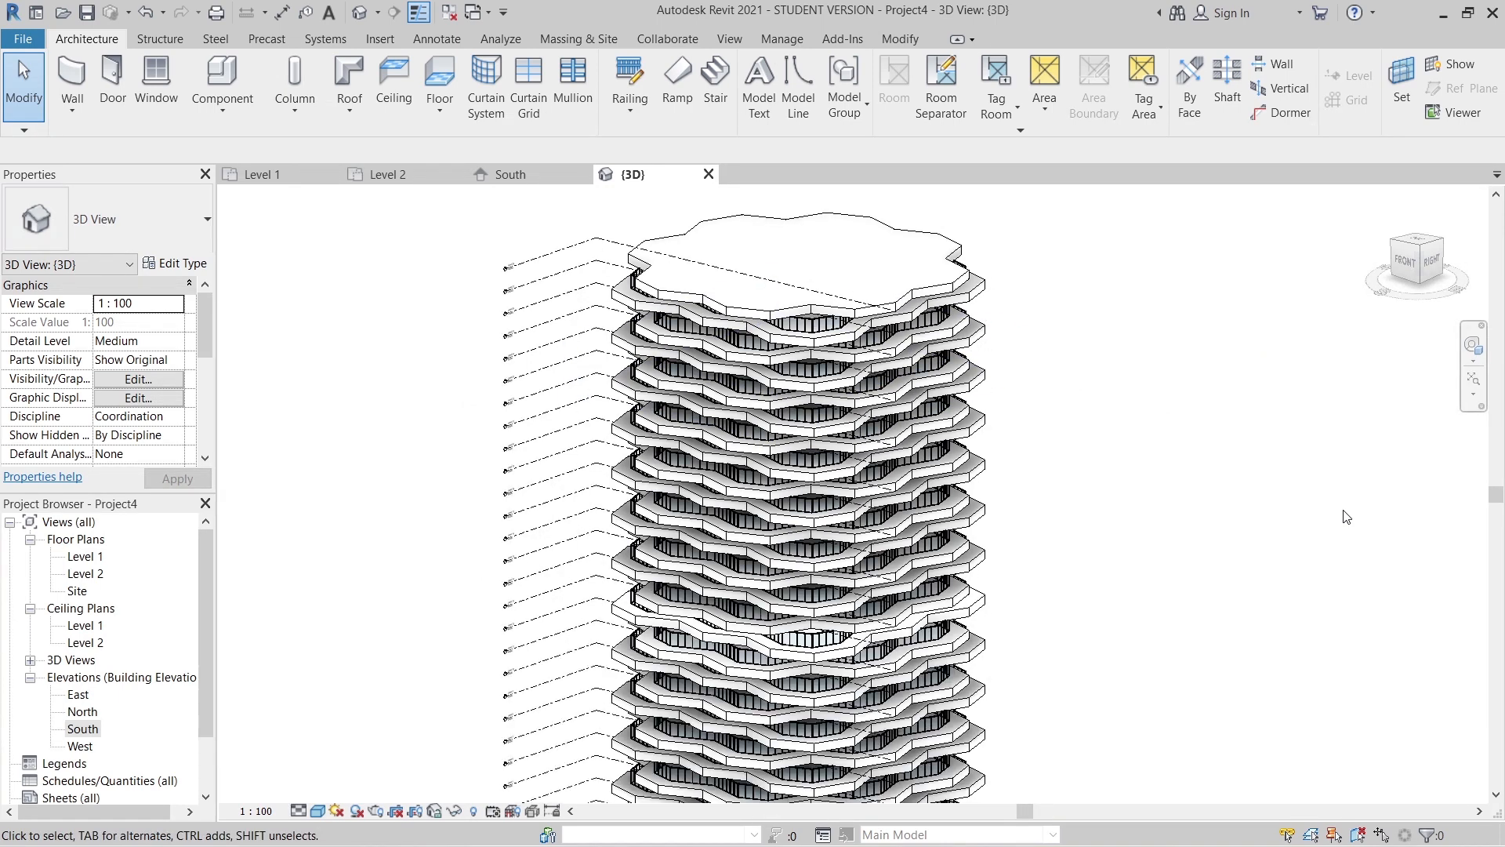
# - Open the Level 1 floor plan and set its detail level to Fine
pyautogui.click(258, 176)
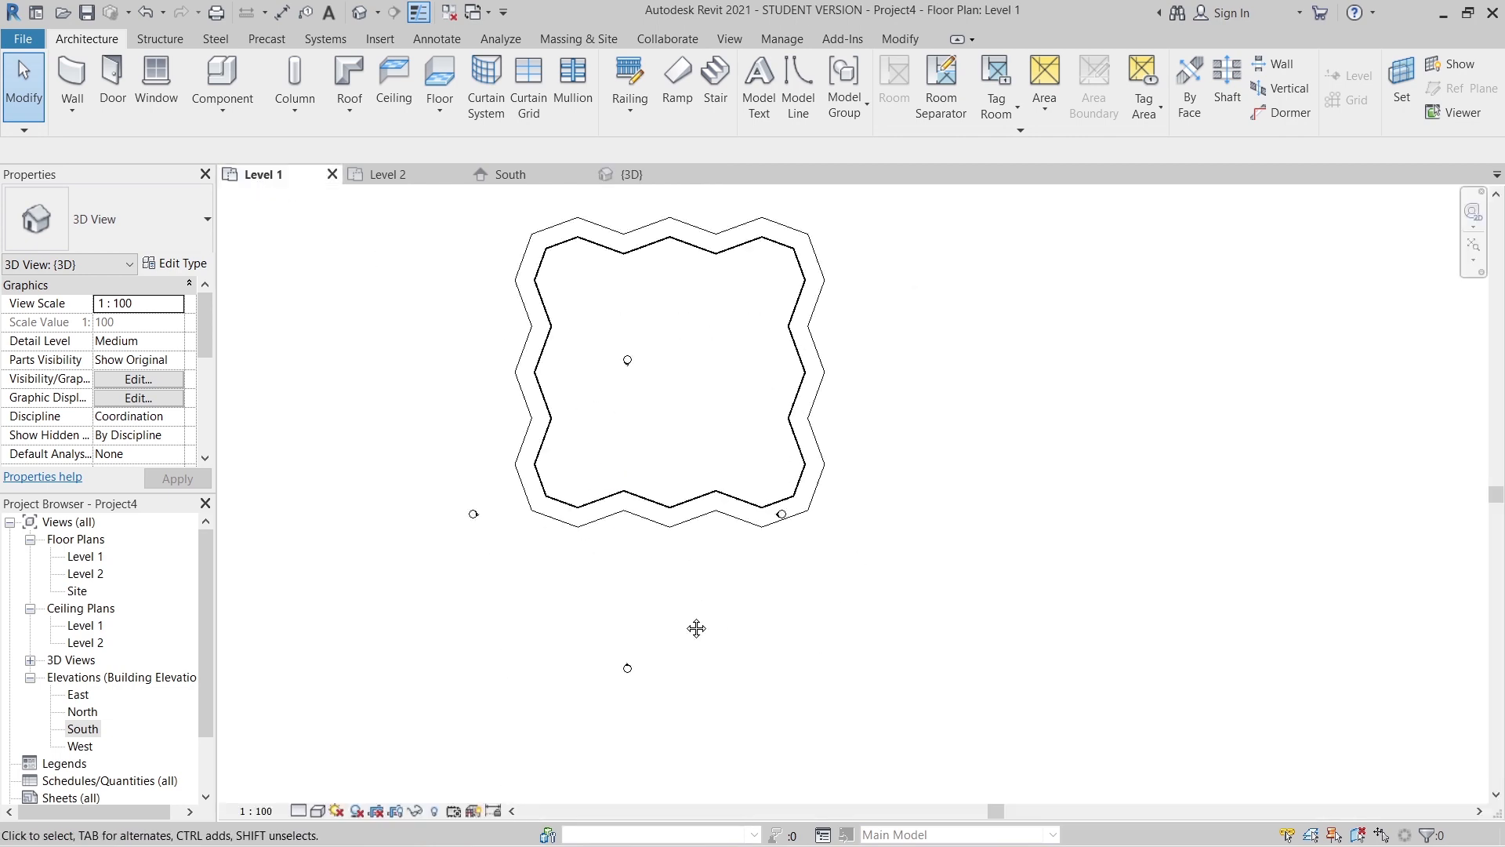
pyautogui.click(255, 811)
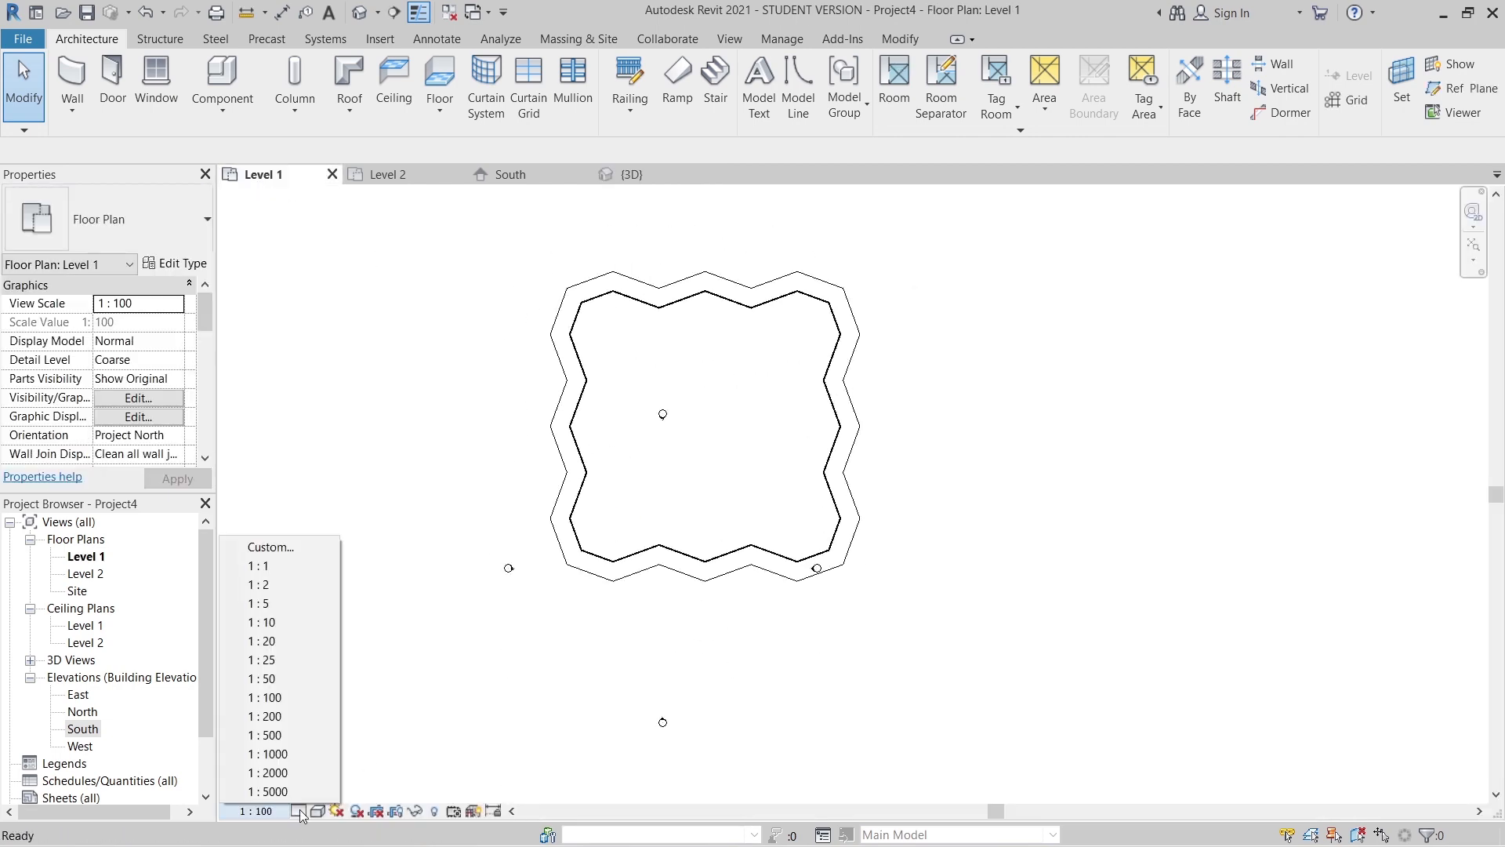
pyautogui.click(299, 811)
pyautogui.click(317, 792)
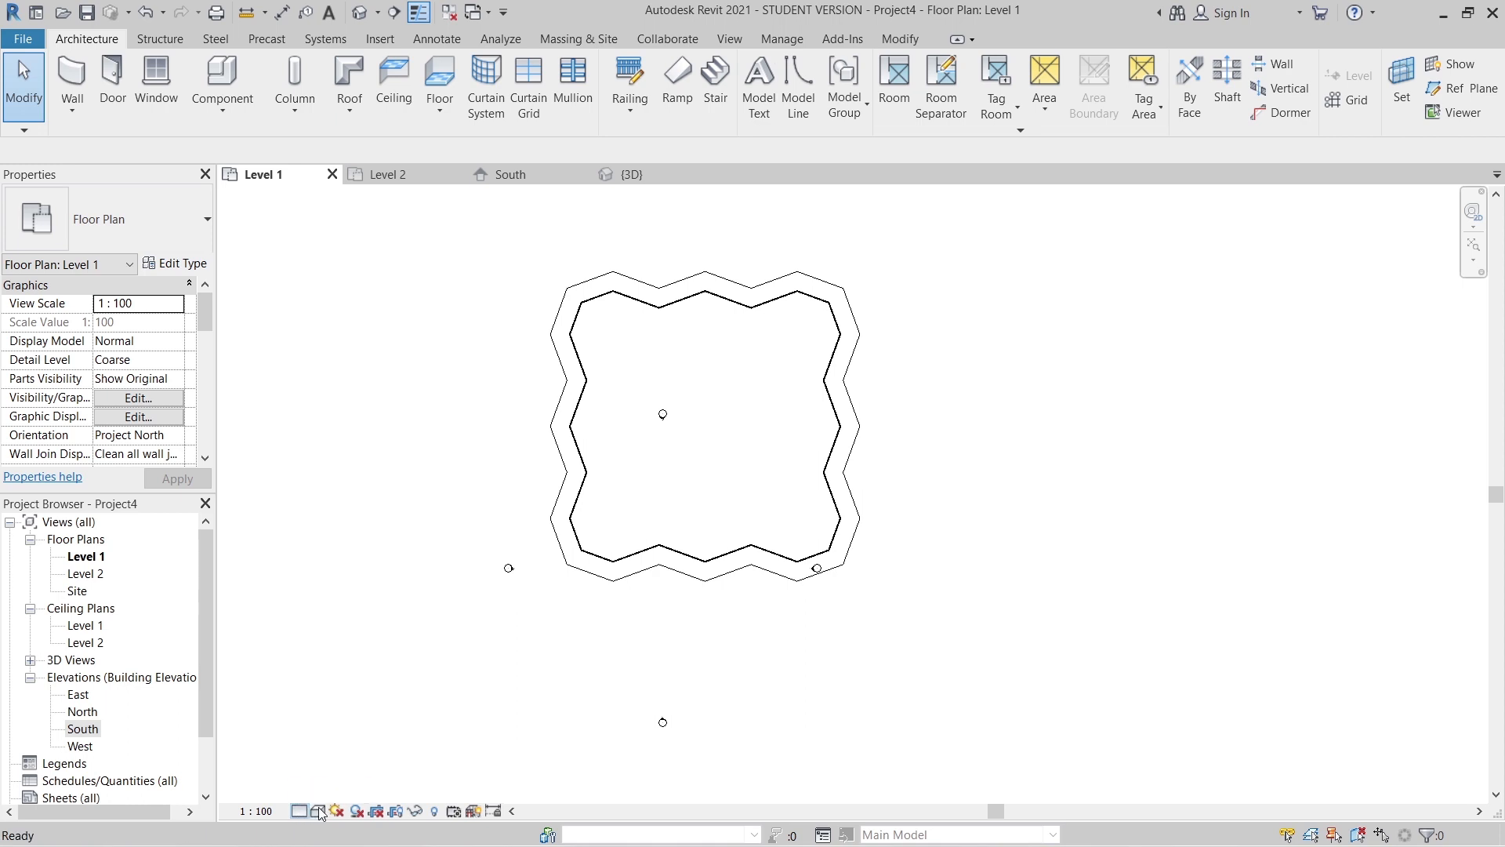
# - Delete the whole chain of Storefront curtain walls inside the floor outline on Level 1
pyautogui.click(611, 596)
pyautogui.moveTo(896, 694); pyautogui.dragTo(889, 732, button='middle')
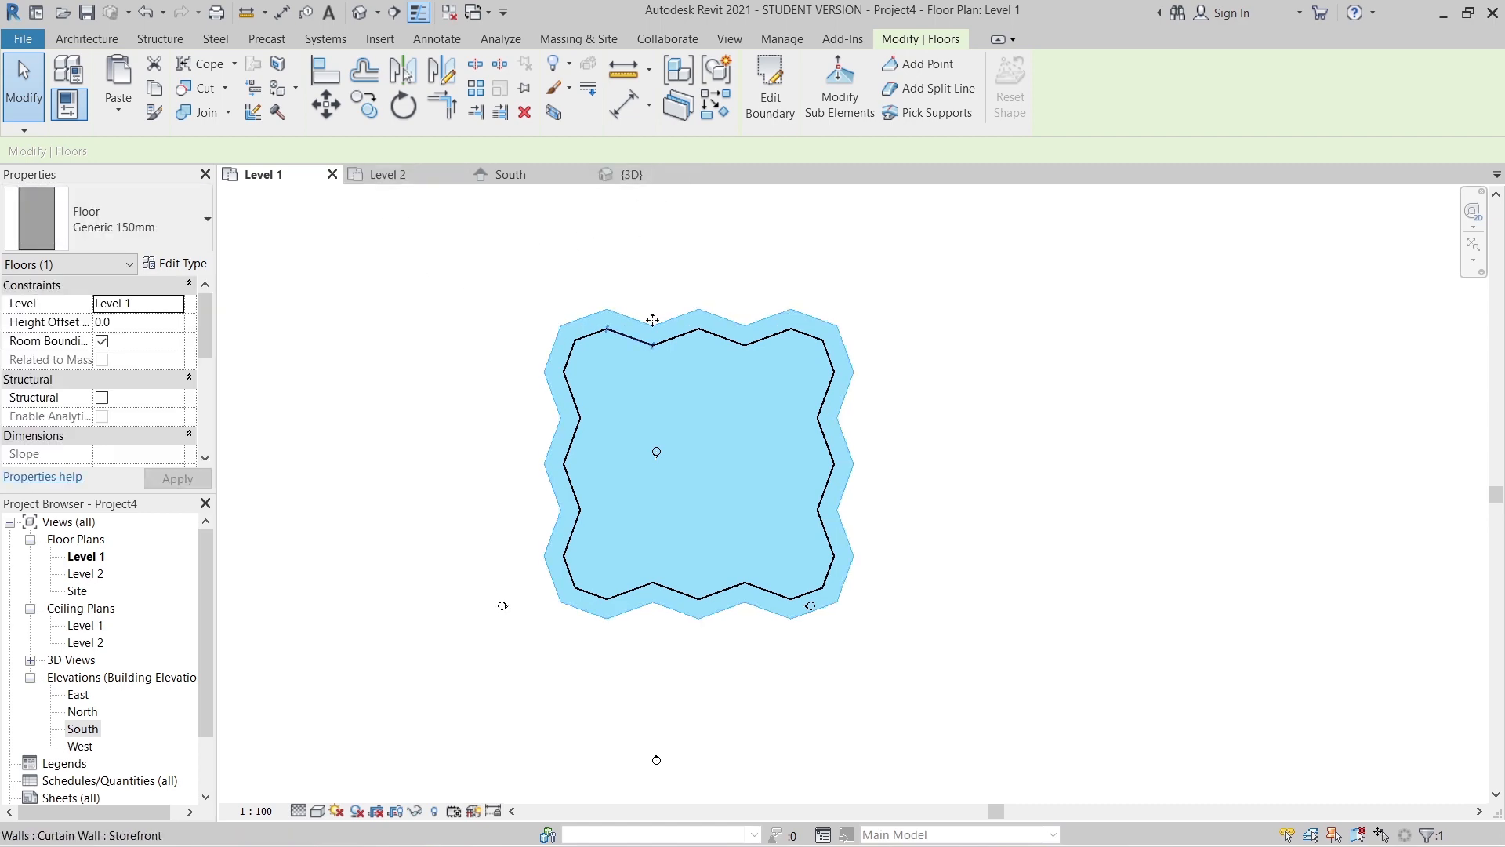
pyautogui.click(444, 374)
pyautogui.scroll(3, 574, 398)
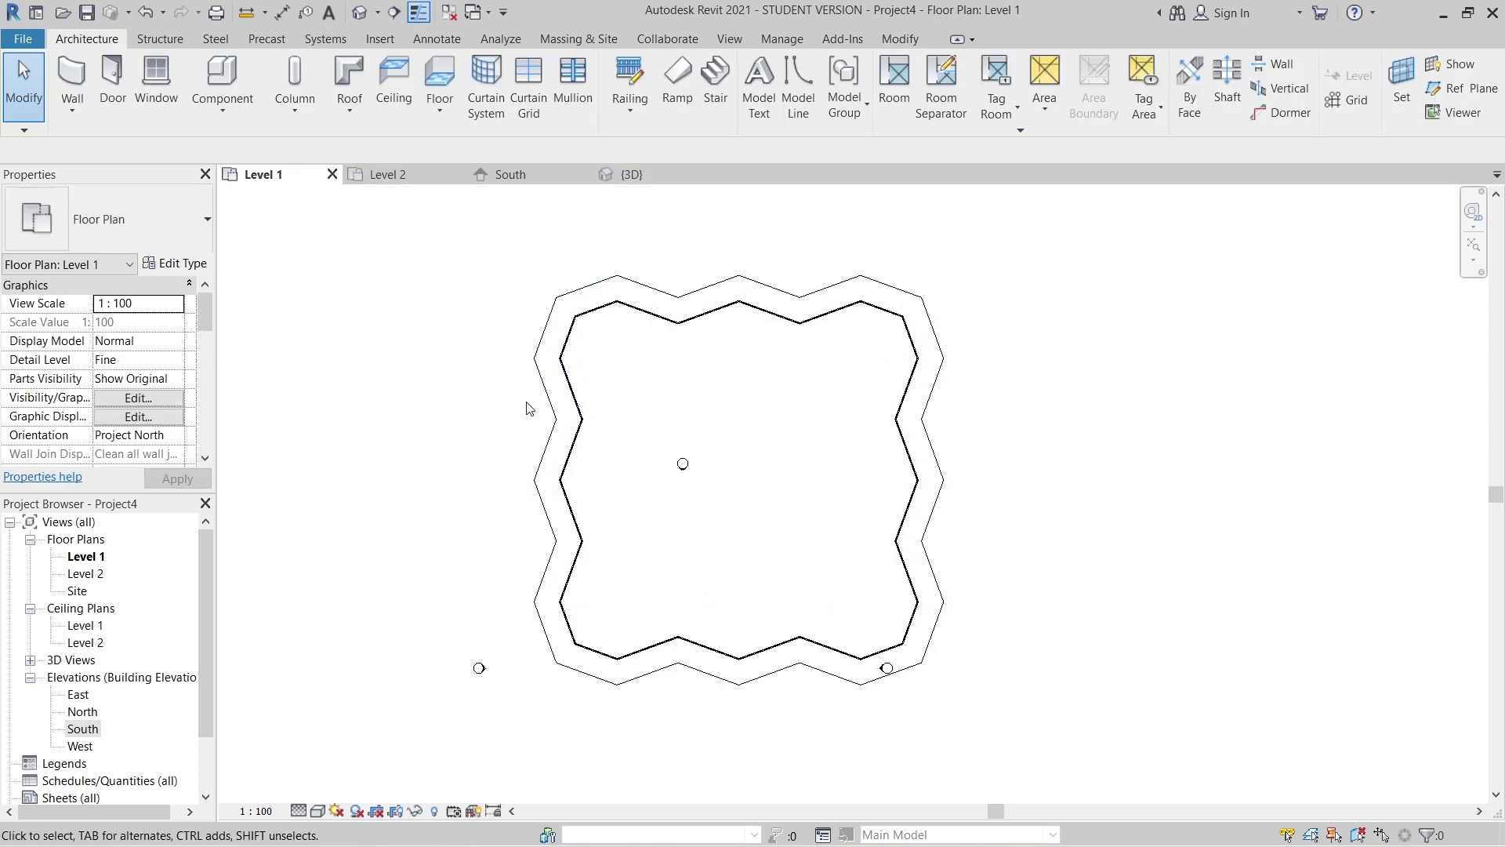
pyautogui.click(576, 394)
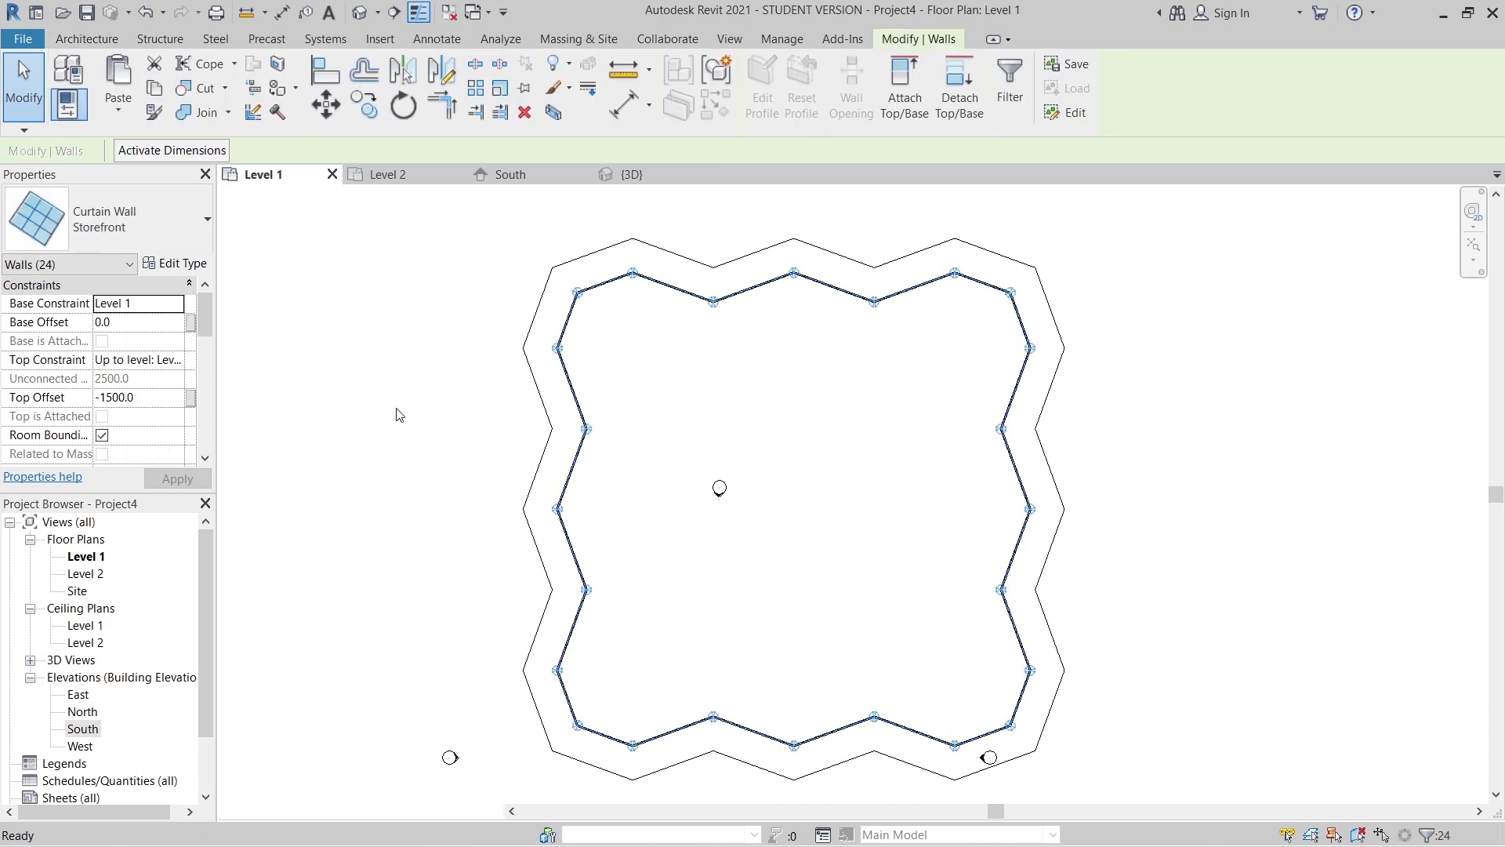
pyautogui.press('Delete')
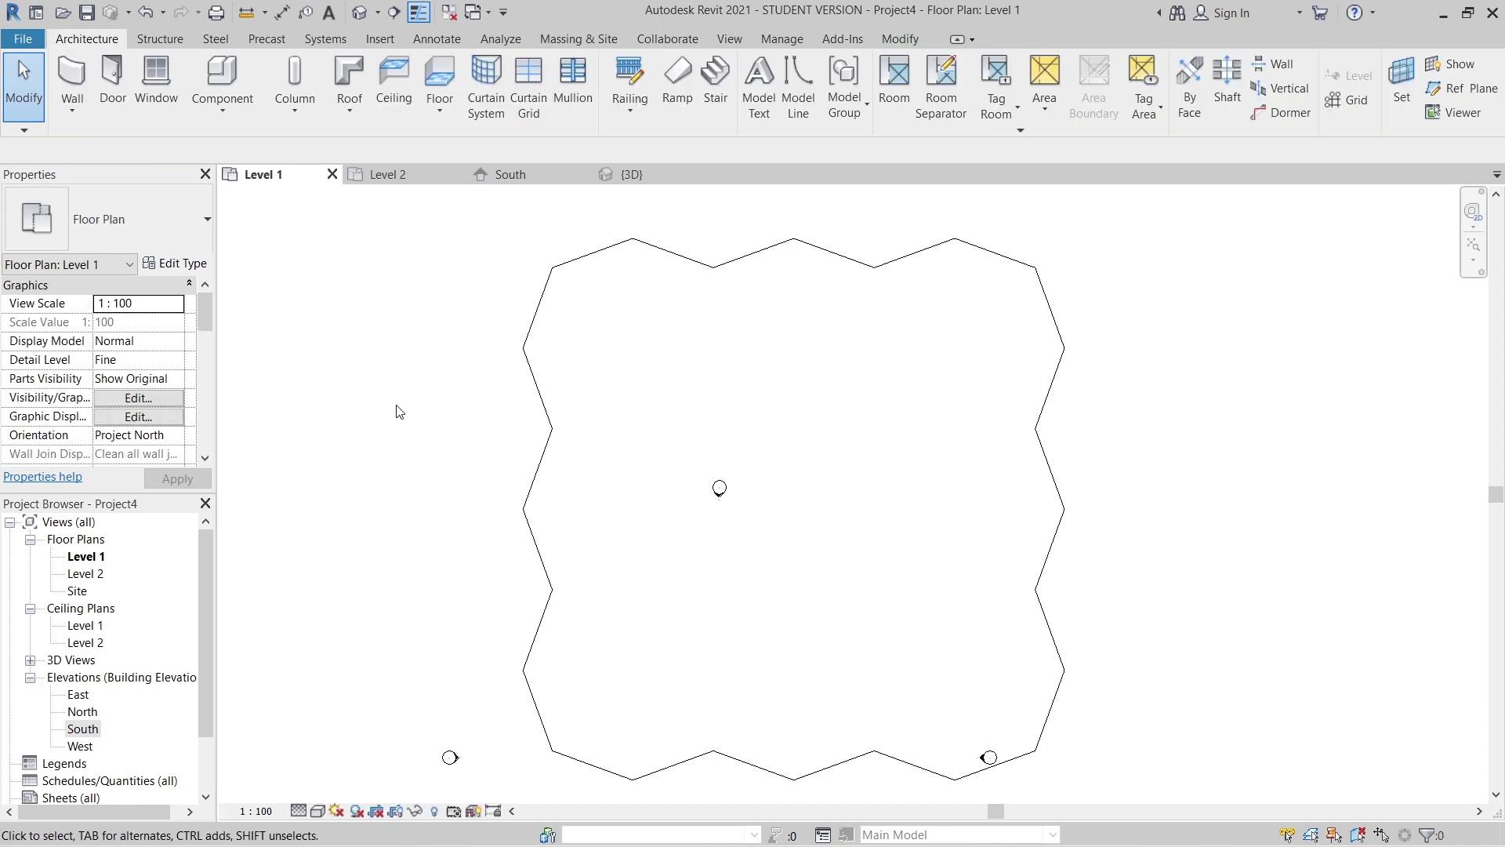
# - Draw a horizontal model line about 57000 mm long from the floor's upper-left corner across to beyond its right edge
pyautogui.scroll(-3, 439, 415)
pyautogui.scroll(2, 413, 447)
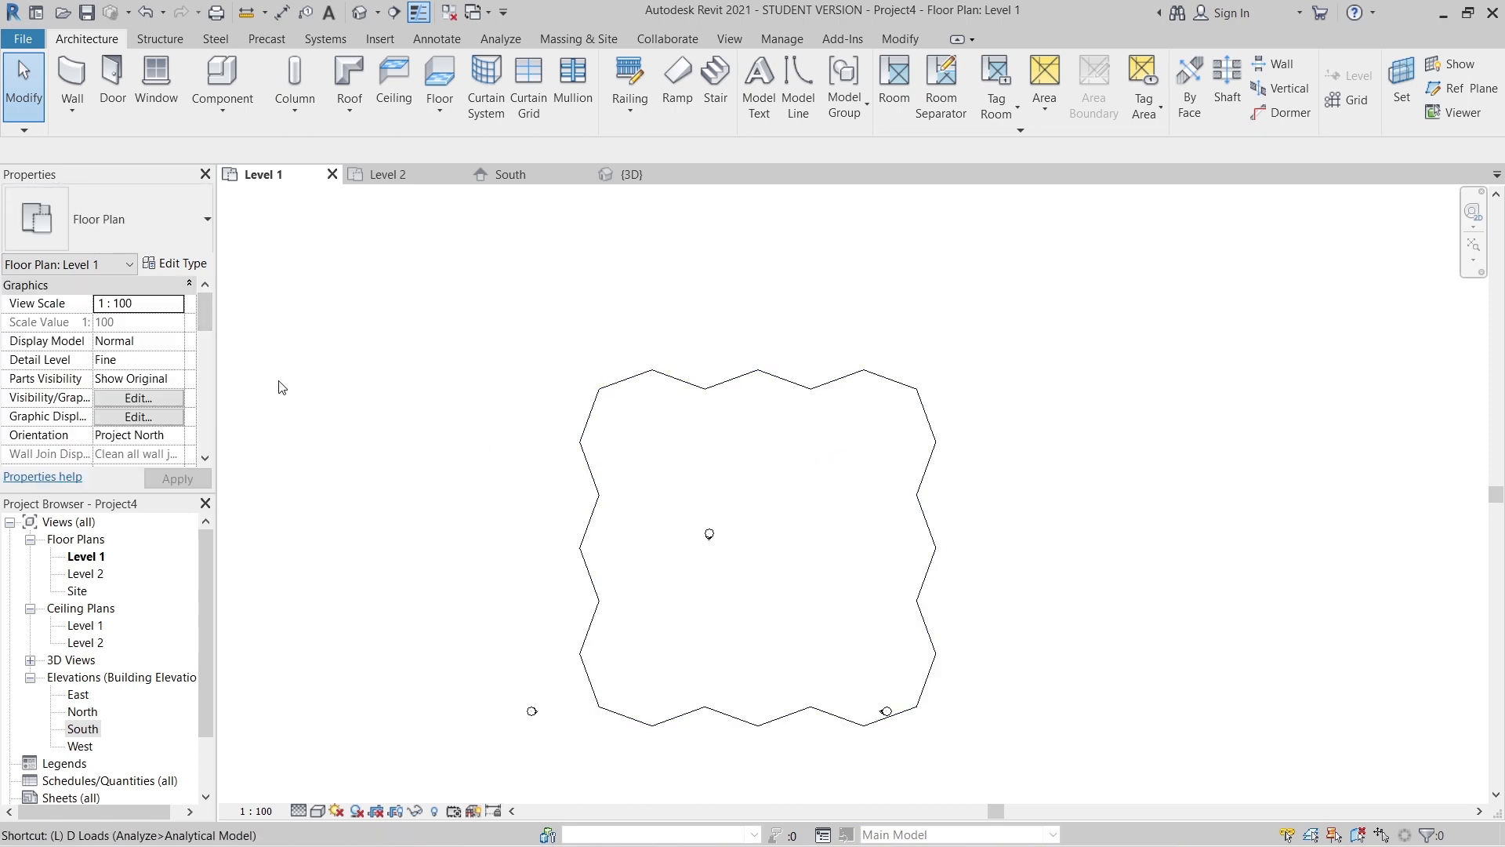
pyautogui.press('l')
pyautogui.press('i')
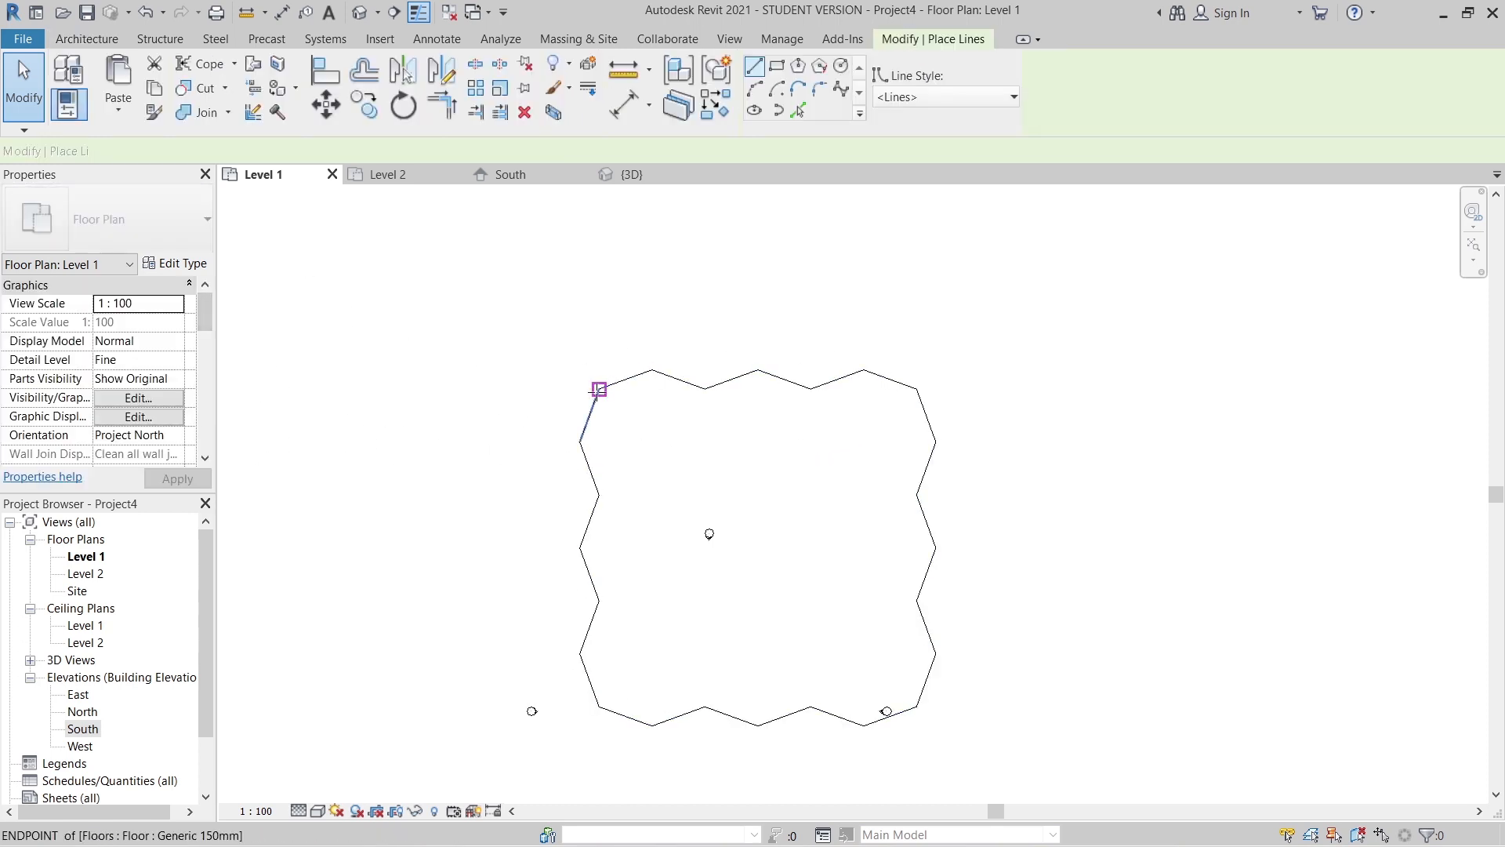
pyautogui.click(600, 387)
pyautogui.click(1000, 388)
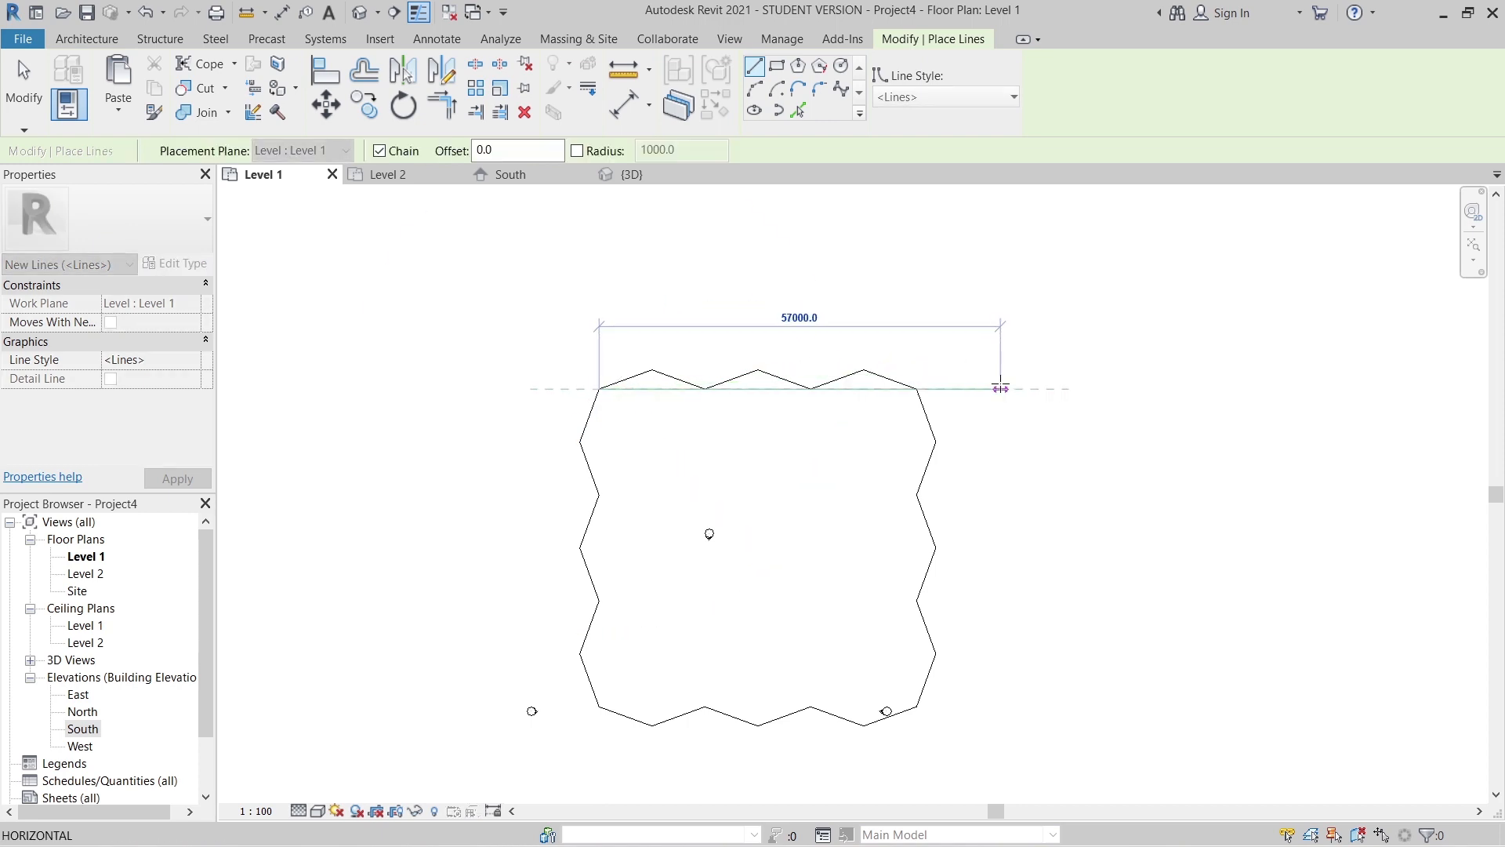
pyautogui.press('Escape')
pyautogui.press('Escape')
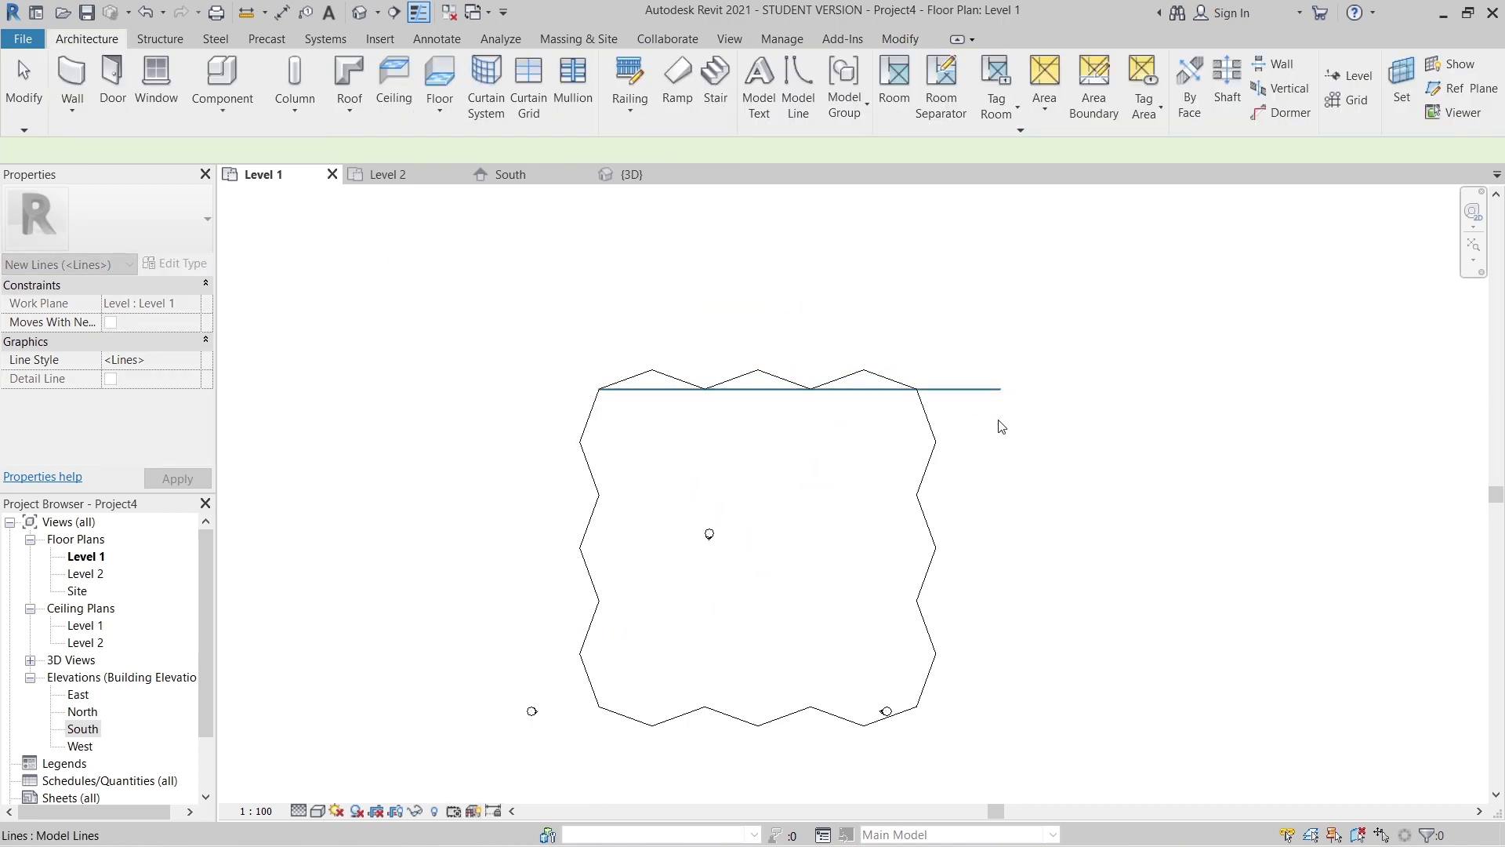
# - Copy the horizontal line down to the next two vertices along the floor's right edge, keeping multiple copying on
pyautogui.click(998, 388)
pyautogui.press('c')
pyautogui.press('o')
pyautogui.scroll(2, 1000, 412)
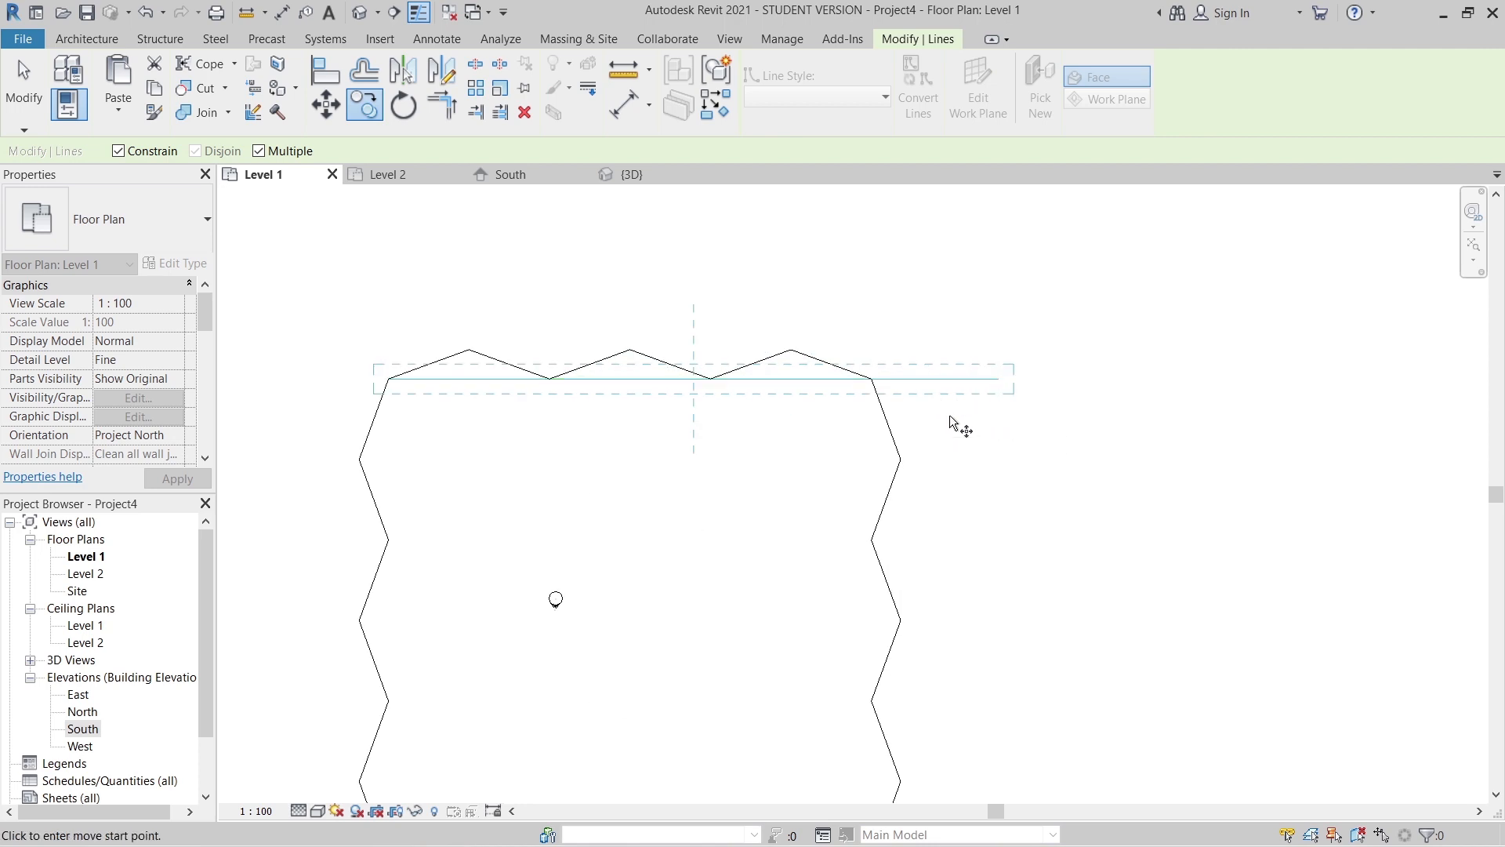
pyautogui.click(873, 378)
pyautogui.click(900, 462)
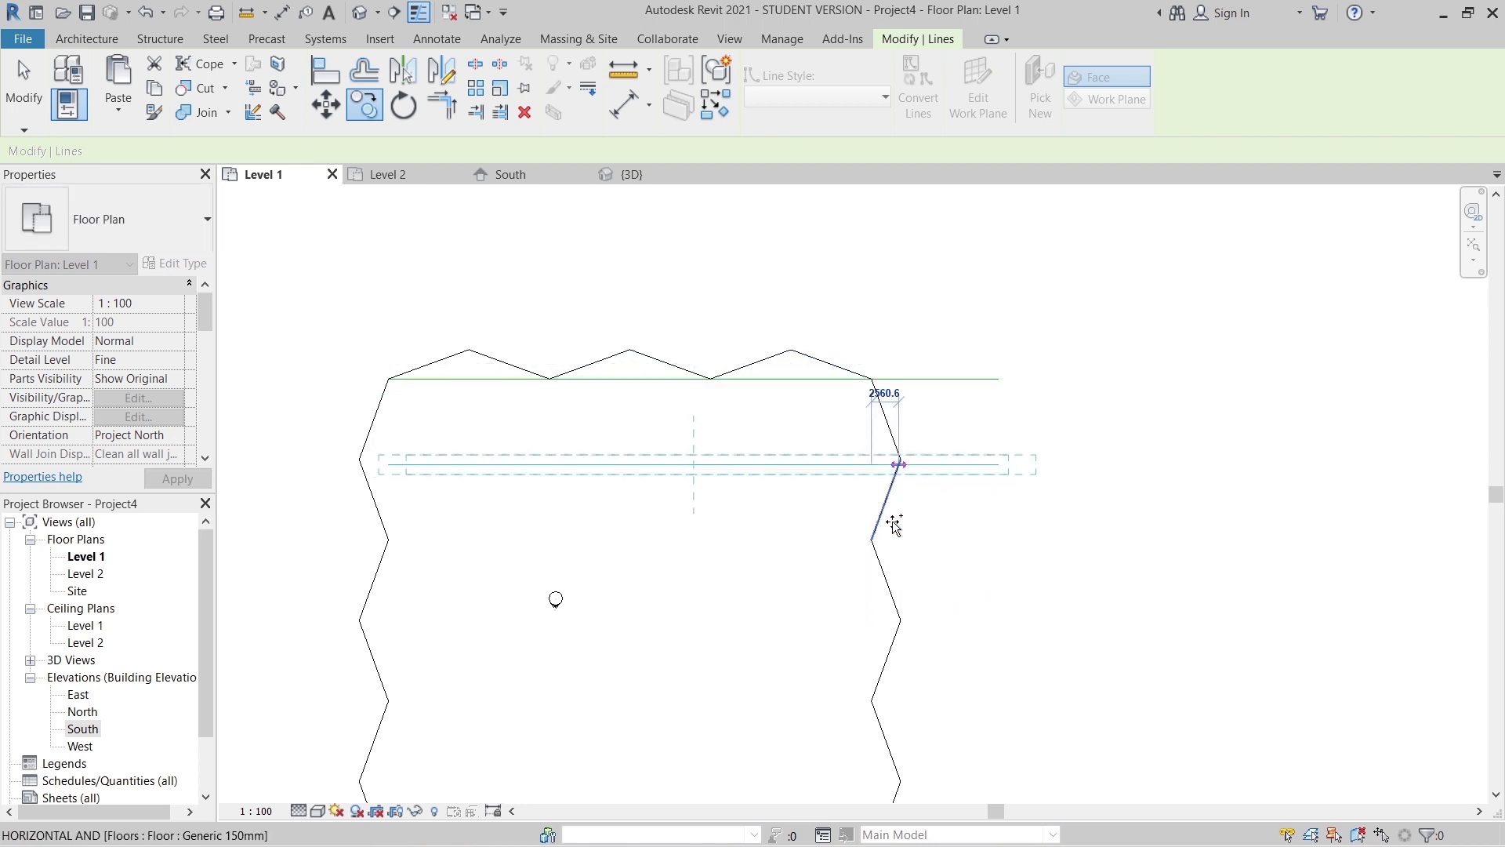
pyautogui.click(874, 540)
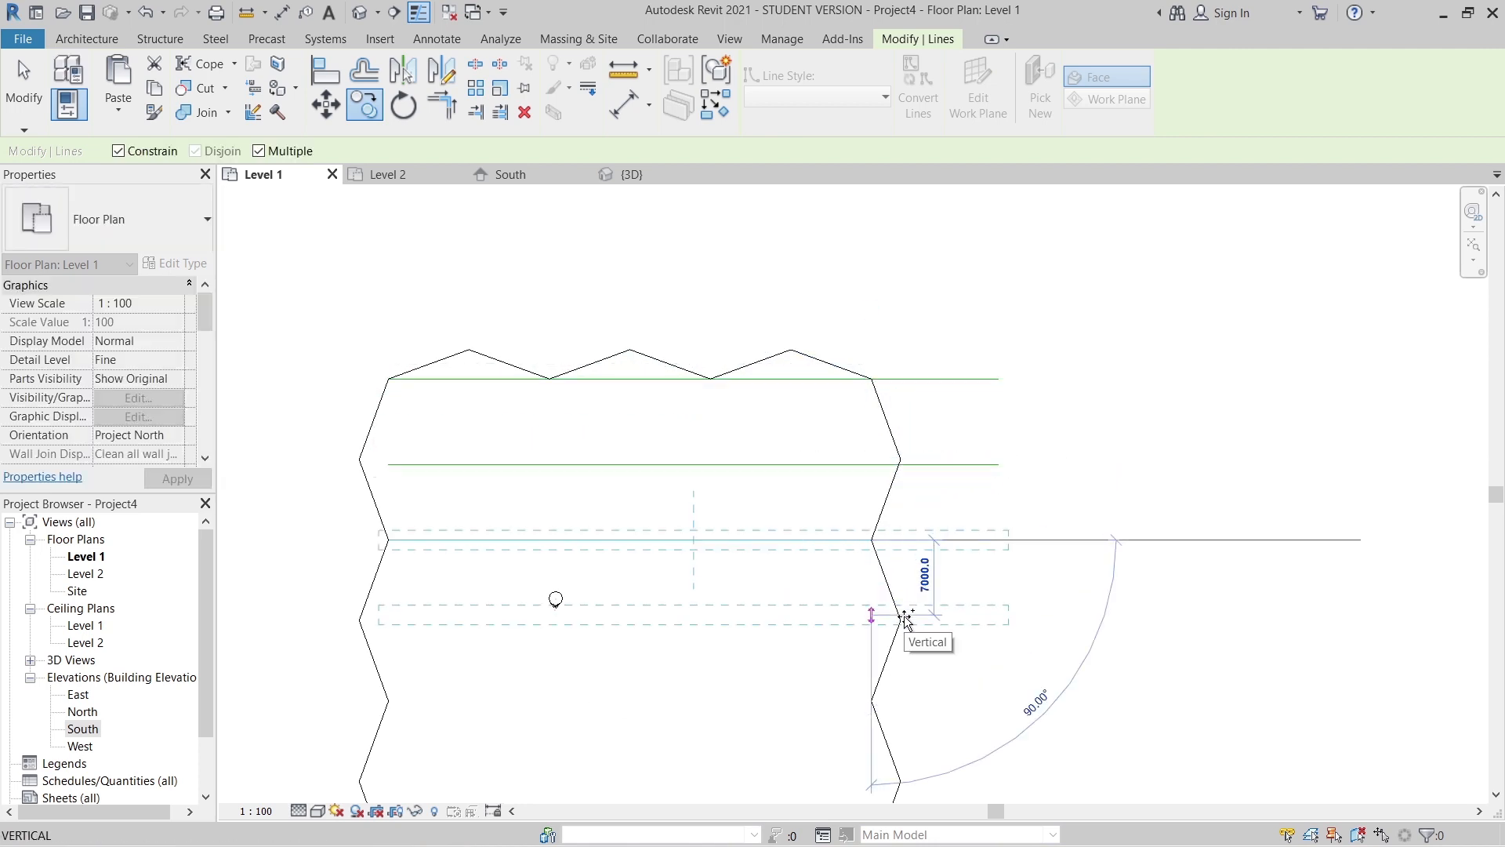
# - Place four more copies of the horizontal line at the remaining right-edge vertices, down to the floor's lower-right corner
pyautogui.click(902, 616)
pyautogui.moveTo(924, 696); pyautogui.dragTo(925, 571, button='middle')
pyautogui.click(879, 575)
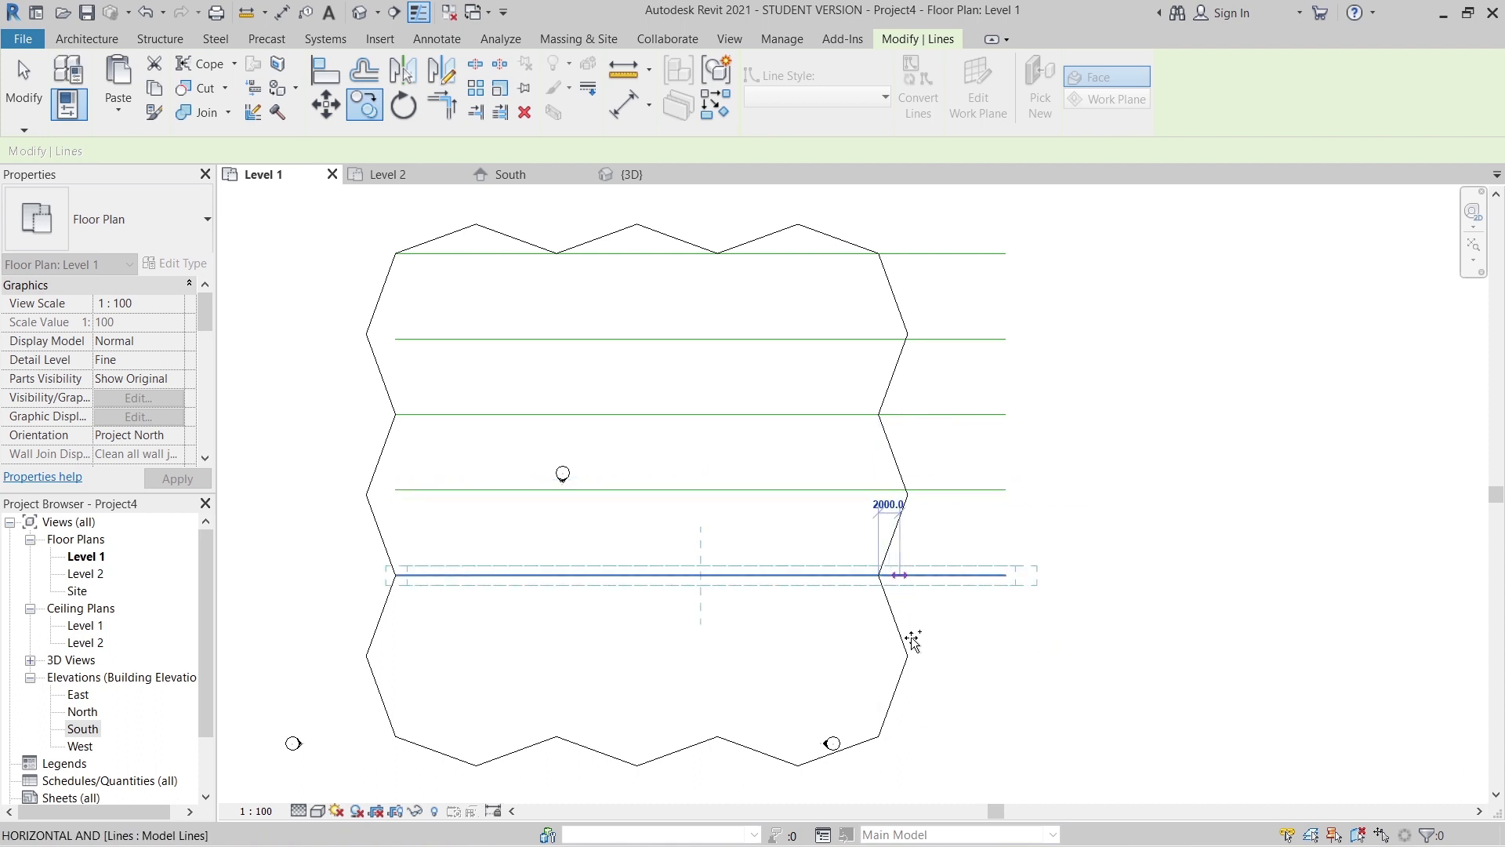
pyautogui.click(907, 651)
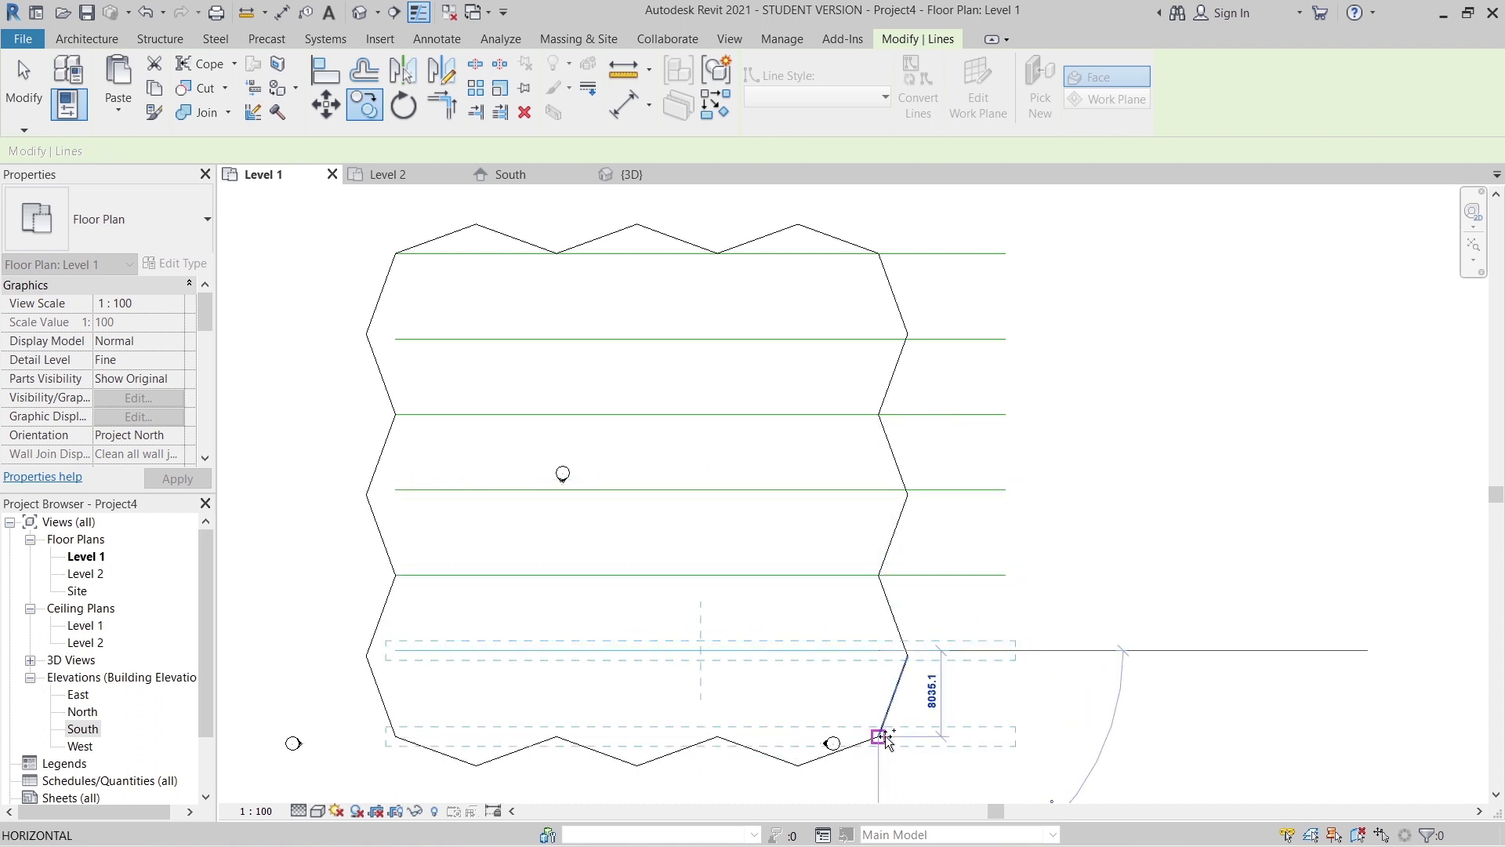
pyautogui.click(879, 736)
pyautogui.moveTo(888, 741); pyautogui.dragTo(930, 672, button='middle')
pyautogui.press('Escape')
pyautogui.press('Escape')
pyautogui.scroll(-2, 1019, 713)
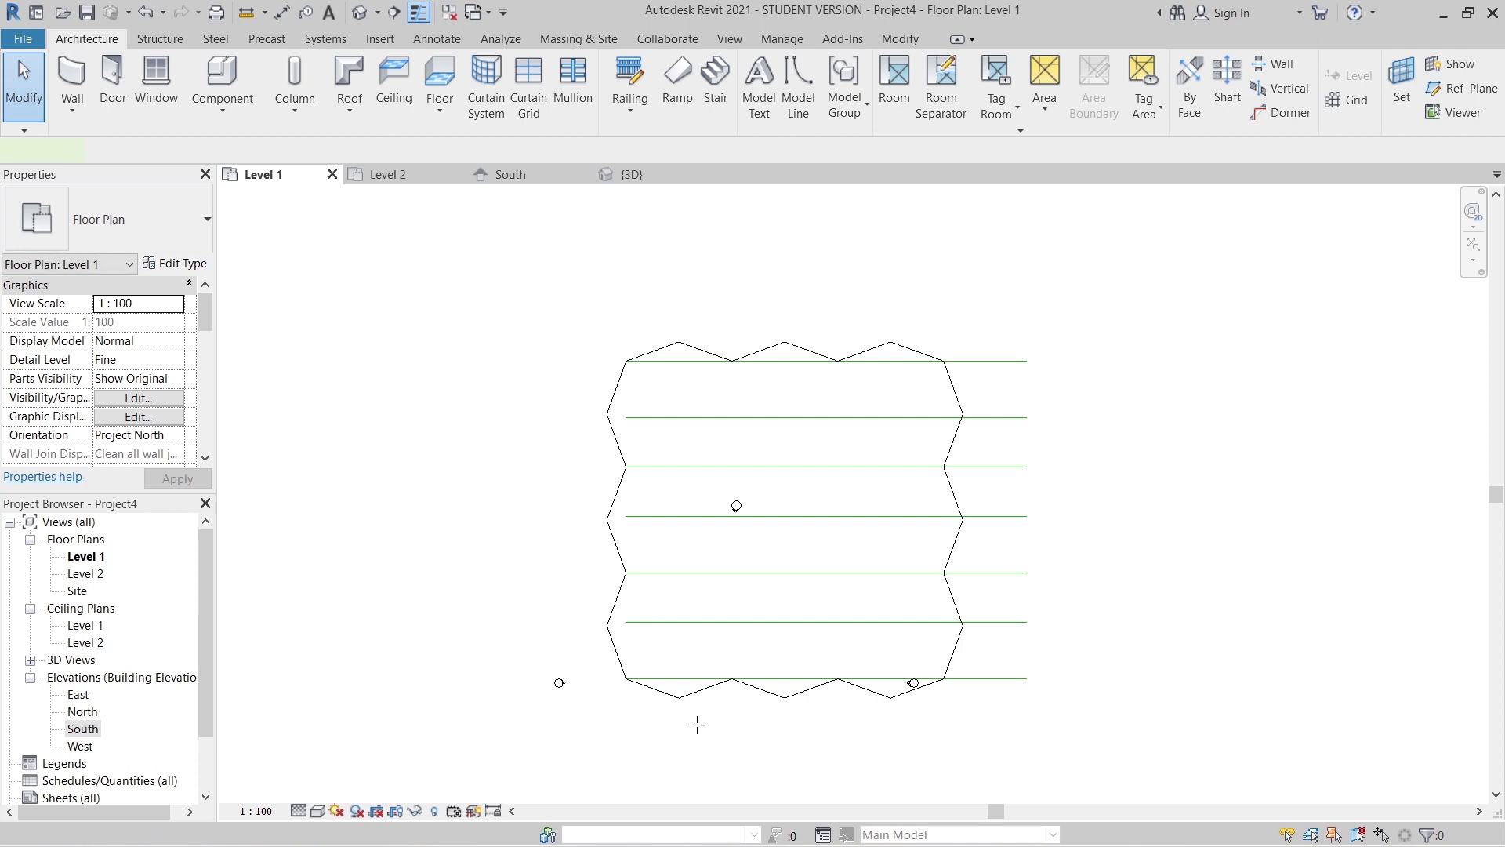
# - Draw a vertical model line about 56000 mm long from the floor's lower-left peak up past its upper edge
pyautogui.press('l')
pyautogui.press('i')
pyautogui.click(679, 696)
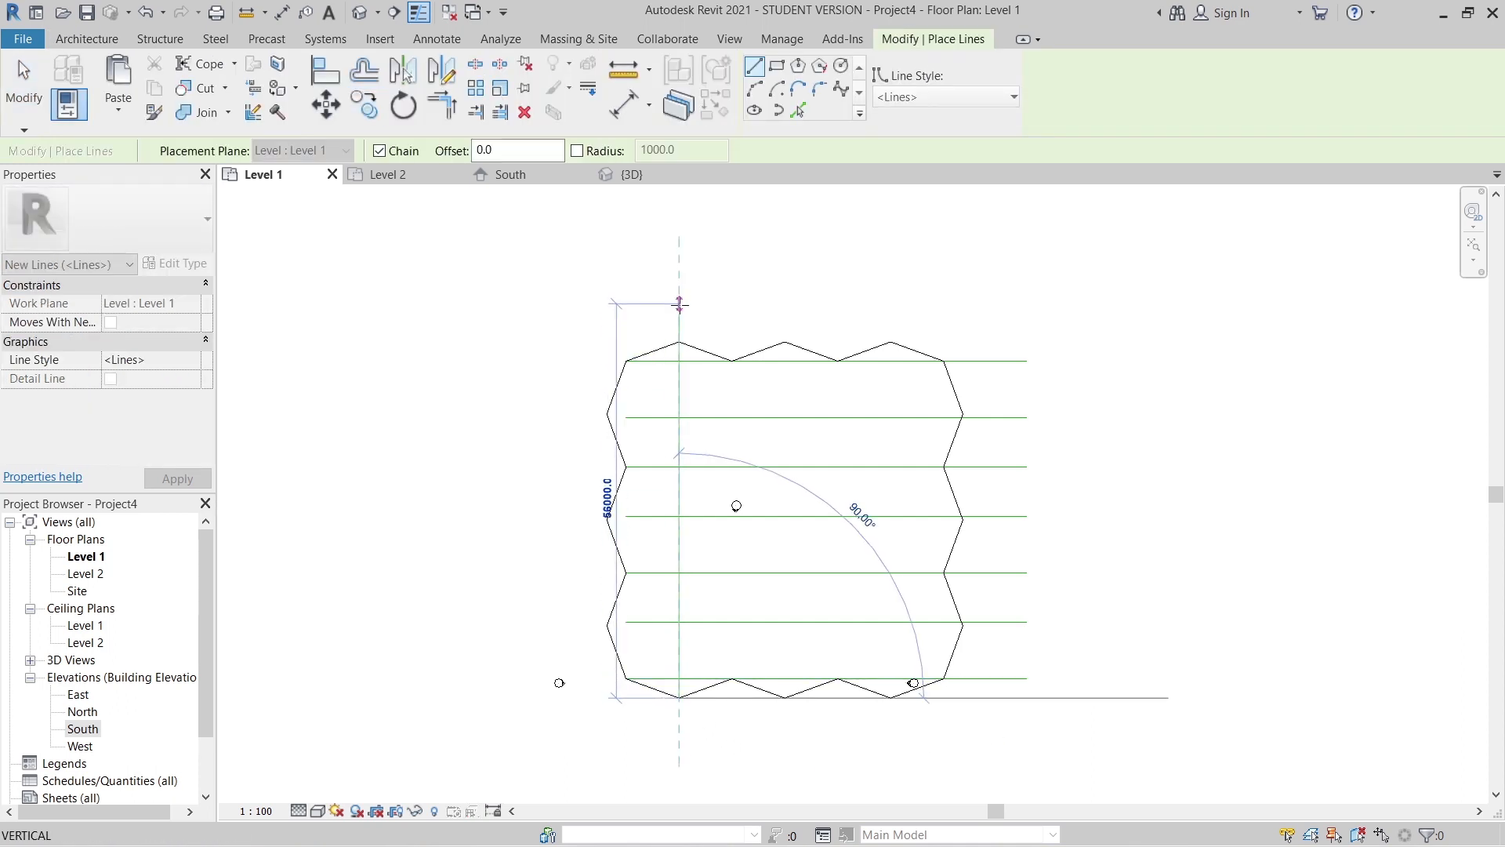
pyautogui.press('Escape')
pyautogui.press('Escape')
# - Copy the vertical line 7000 mm to the left, beside the floor's upper-left corner
pyautogui.click(676, 333)
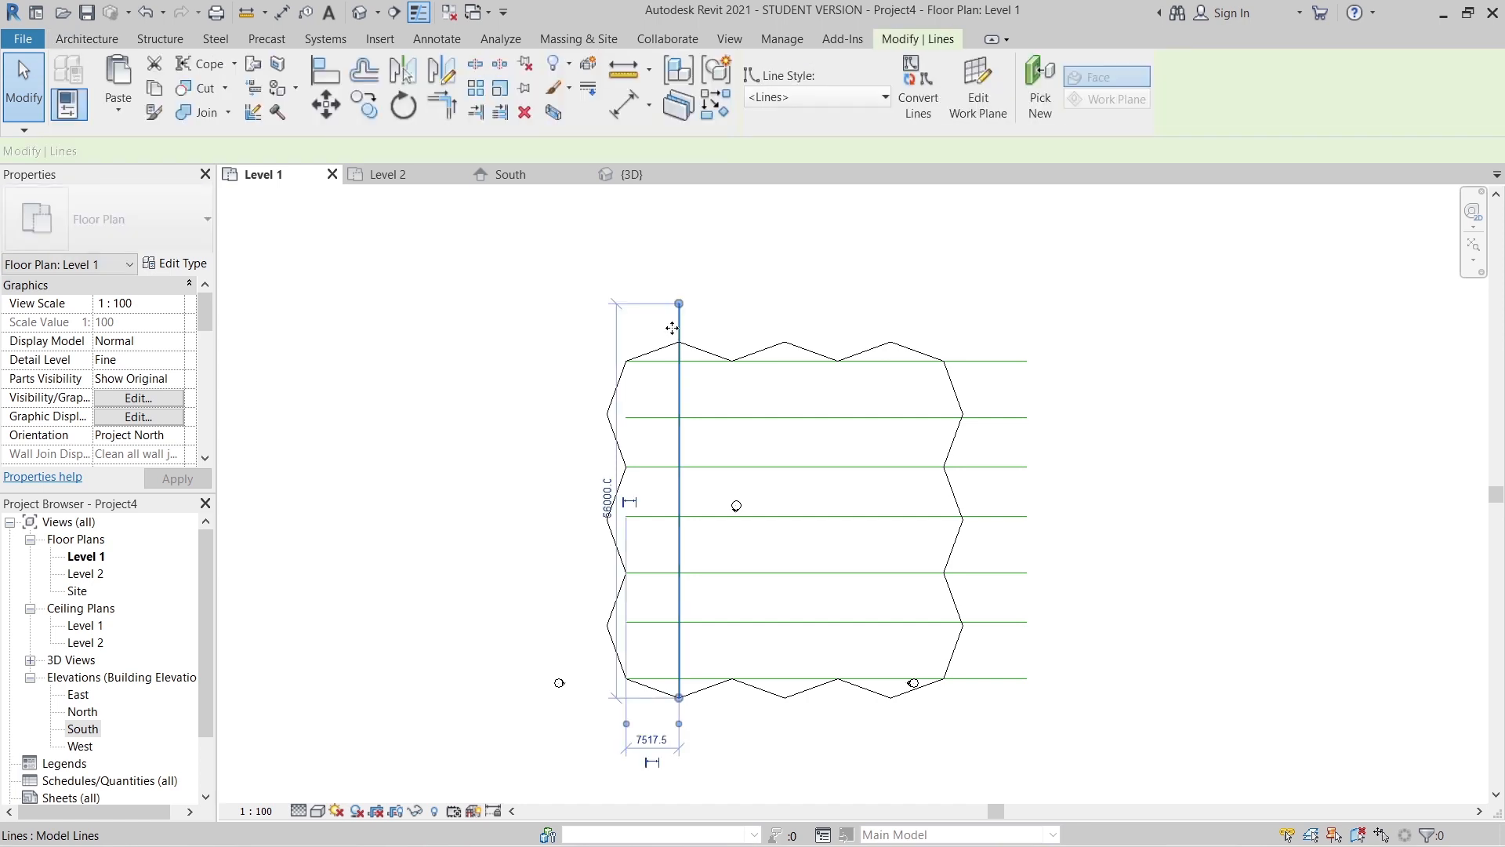
pyautogui.scroll(1, 675, 336)
pyautogui.scroll(1, 676, 337)
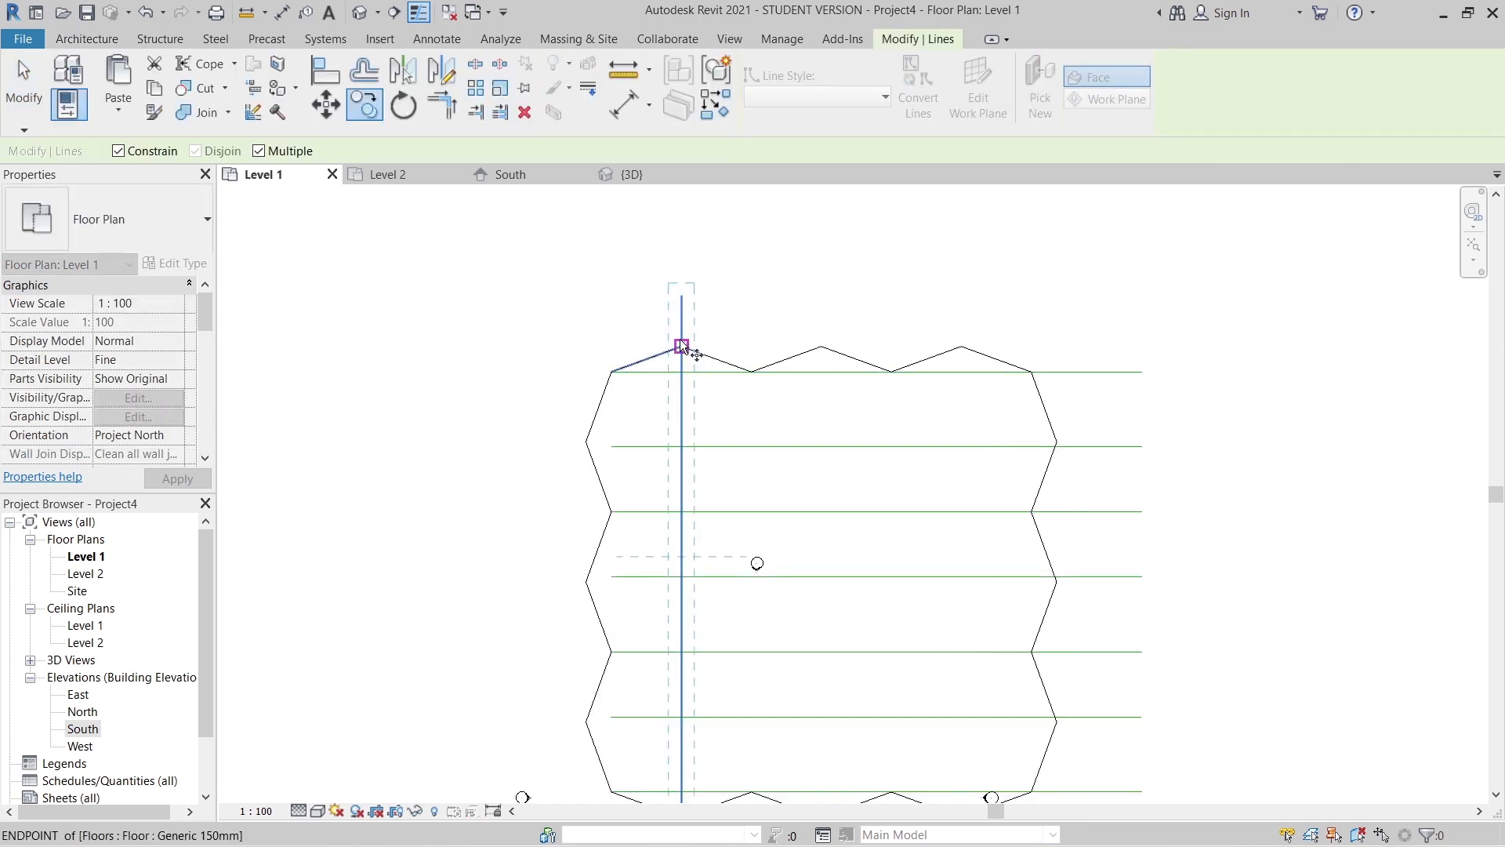
pyautogui.click(680, 339)
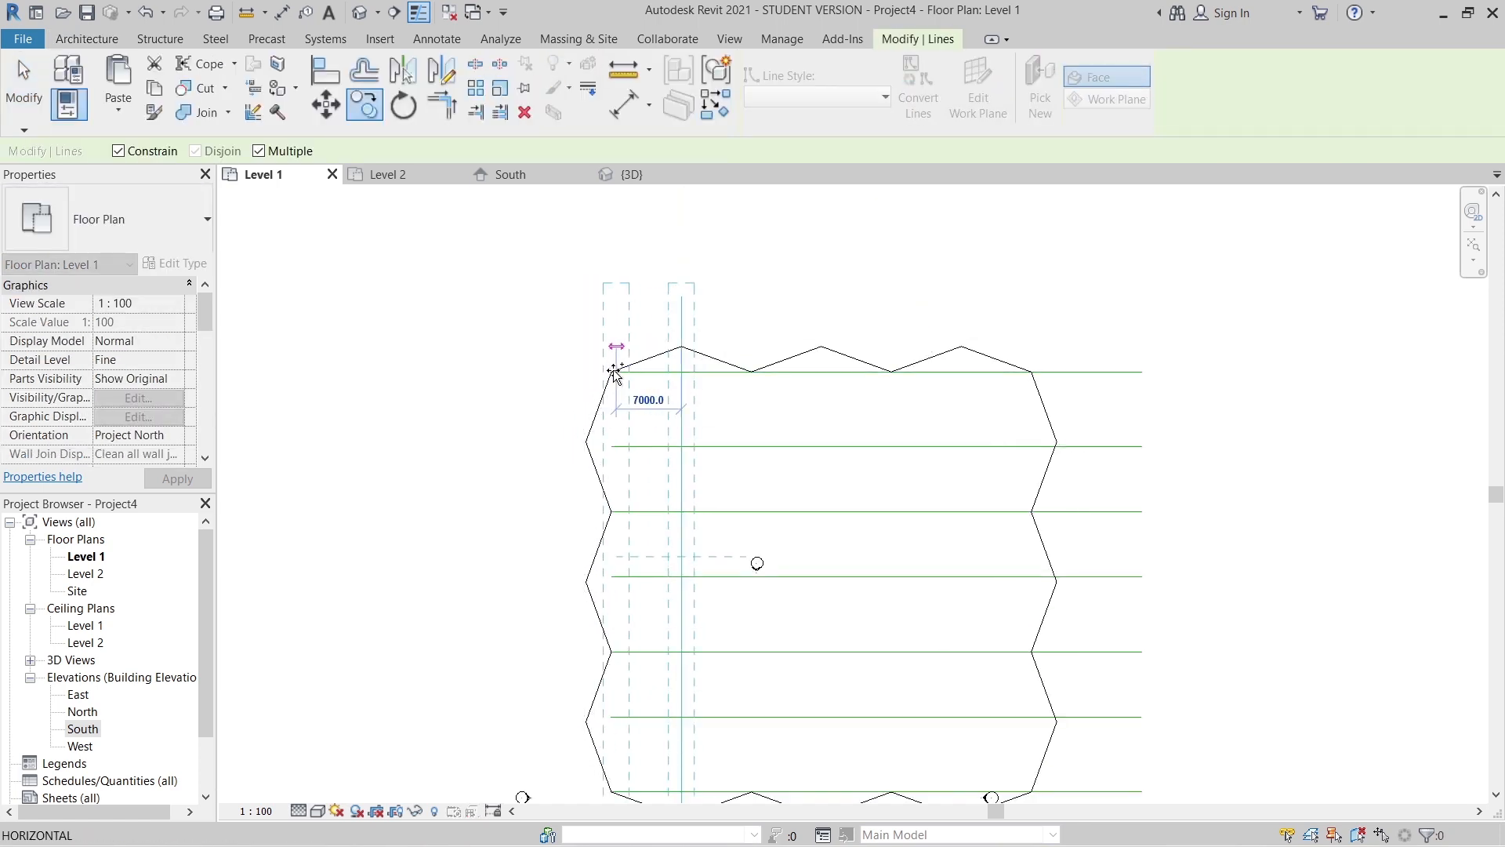
pyautogui.click(616, 371)
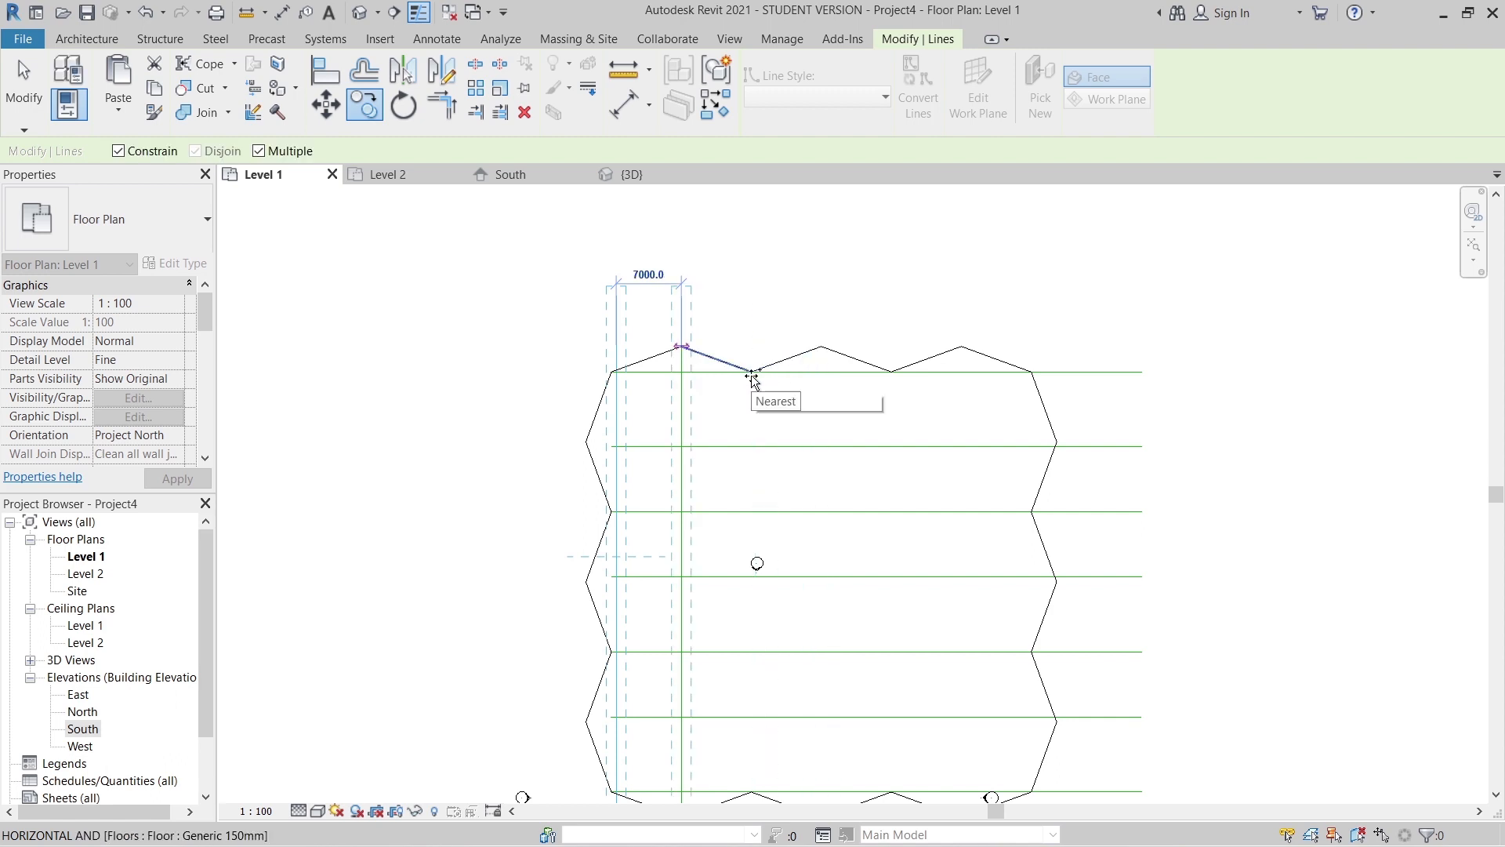
# - Place further copies of the vertical line at the upper edge's second and third peaks and the valley between them
pyautogui.scroll(4, 755, 373)
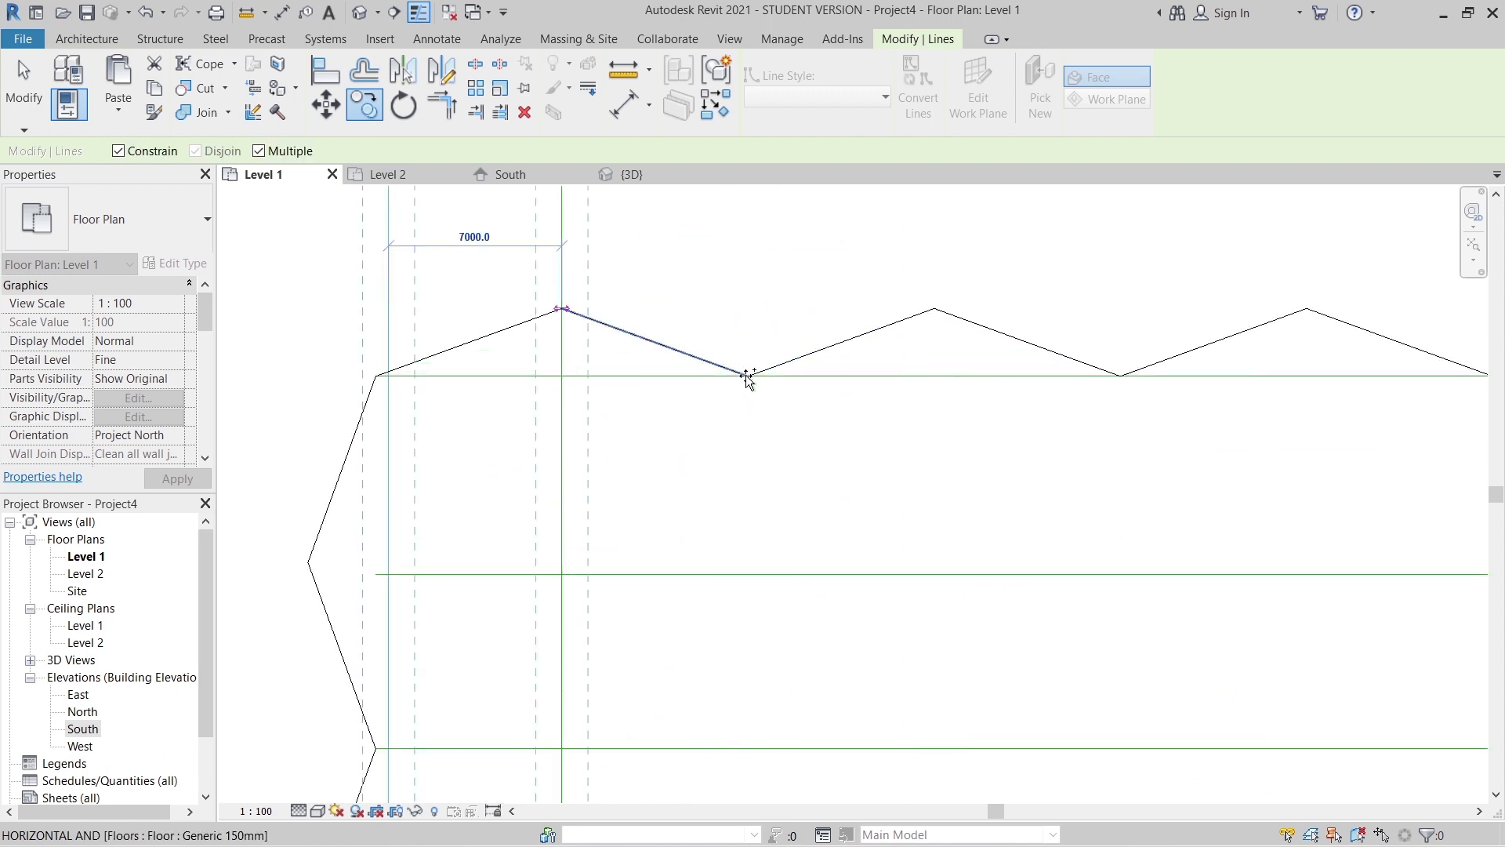
pyautogui.click(935, 310)
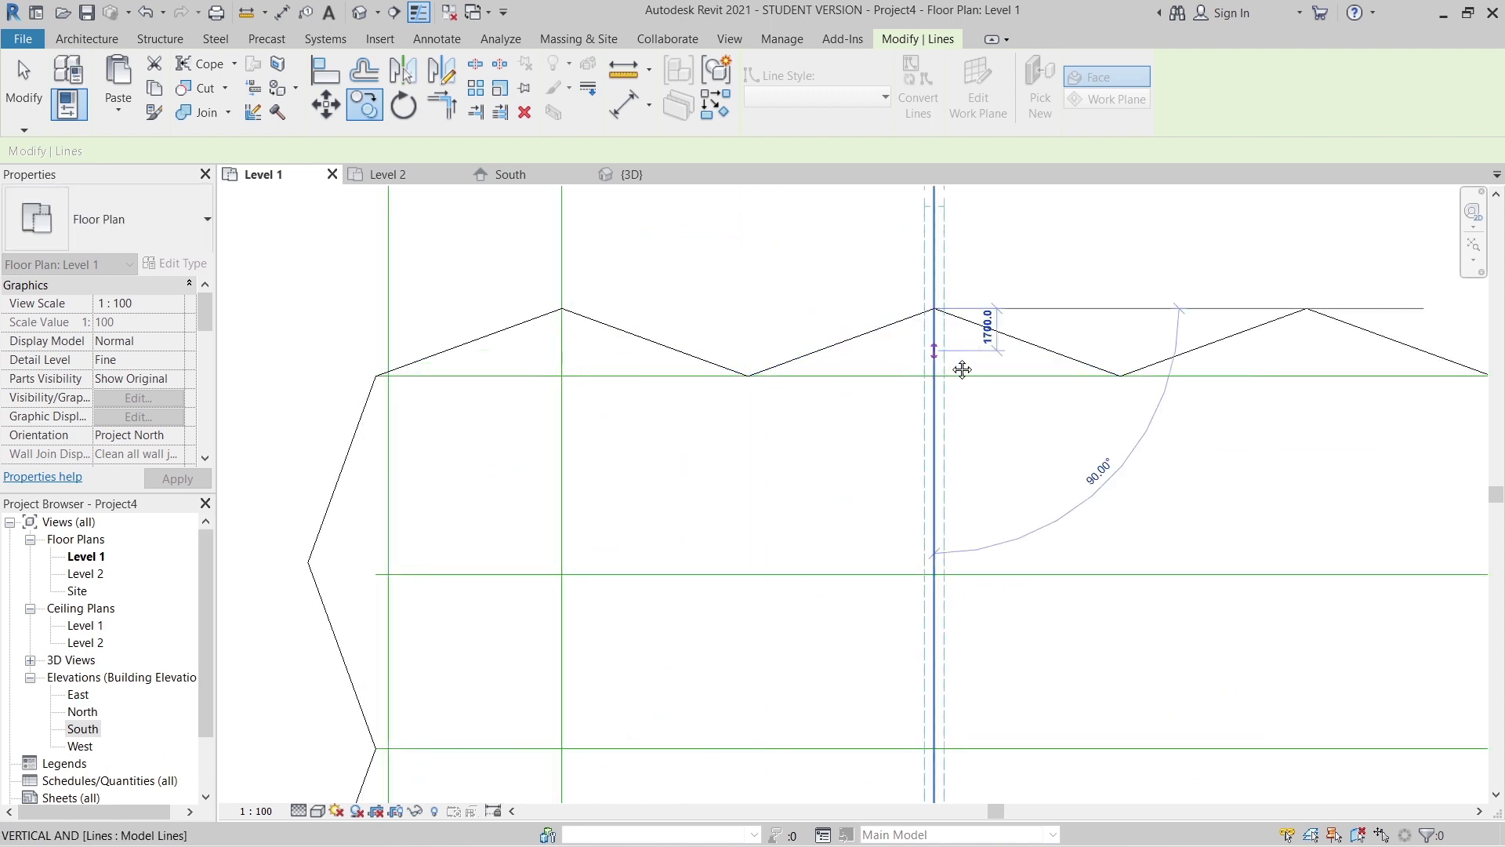
pyautogui.moveTo(913, 299); pyautogui.dragTo(904, 369, button='middle')
pyautogui.click(914, 374)
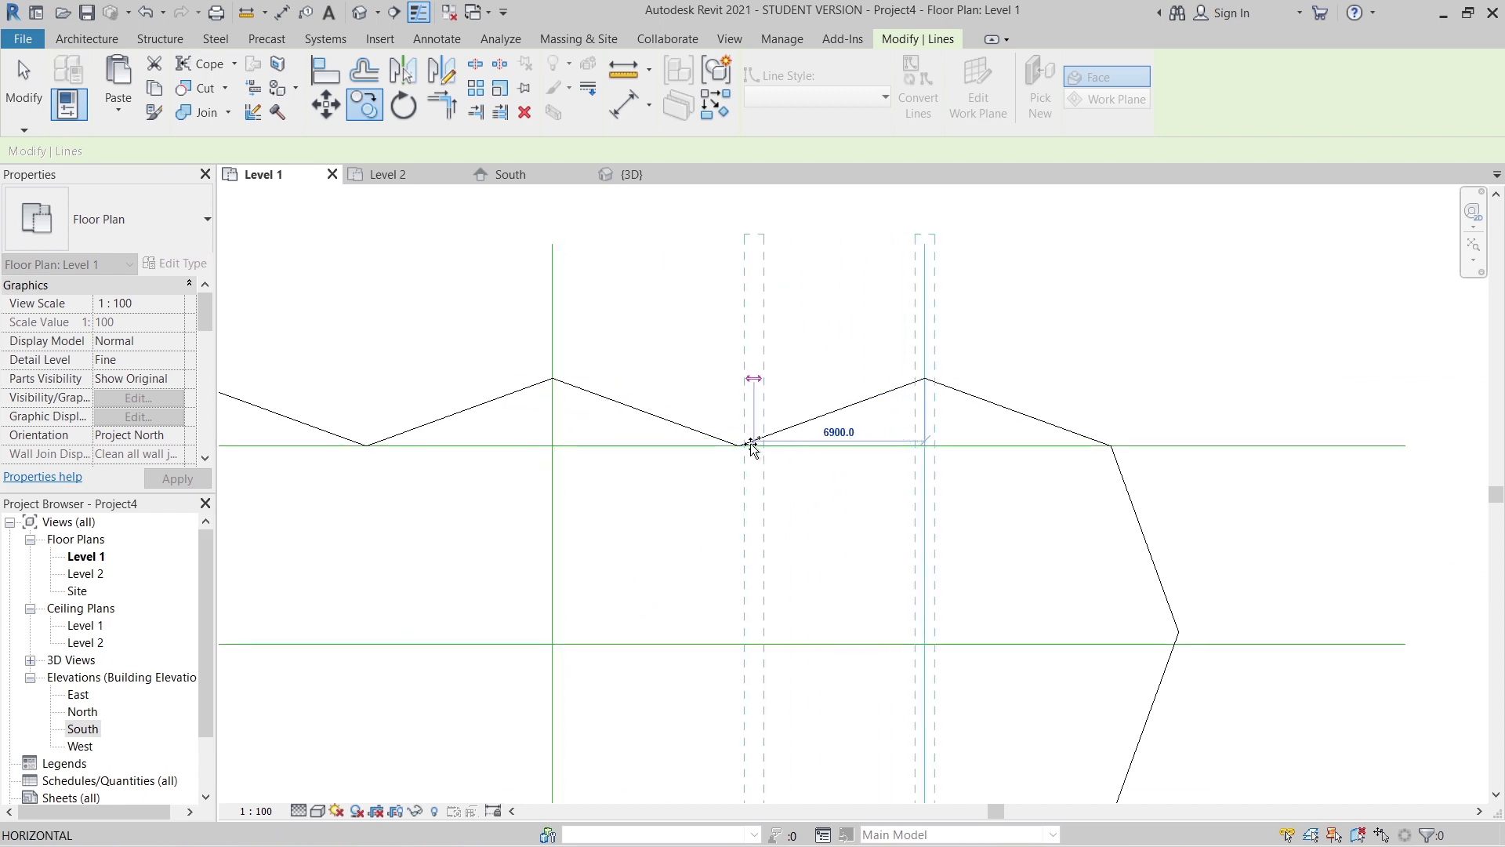
pyautogui.click(751, 445)
pyautogui.scroll(-2, 780, 470)
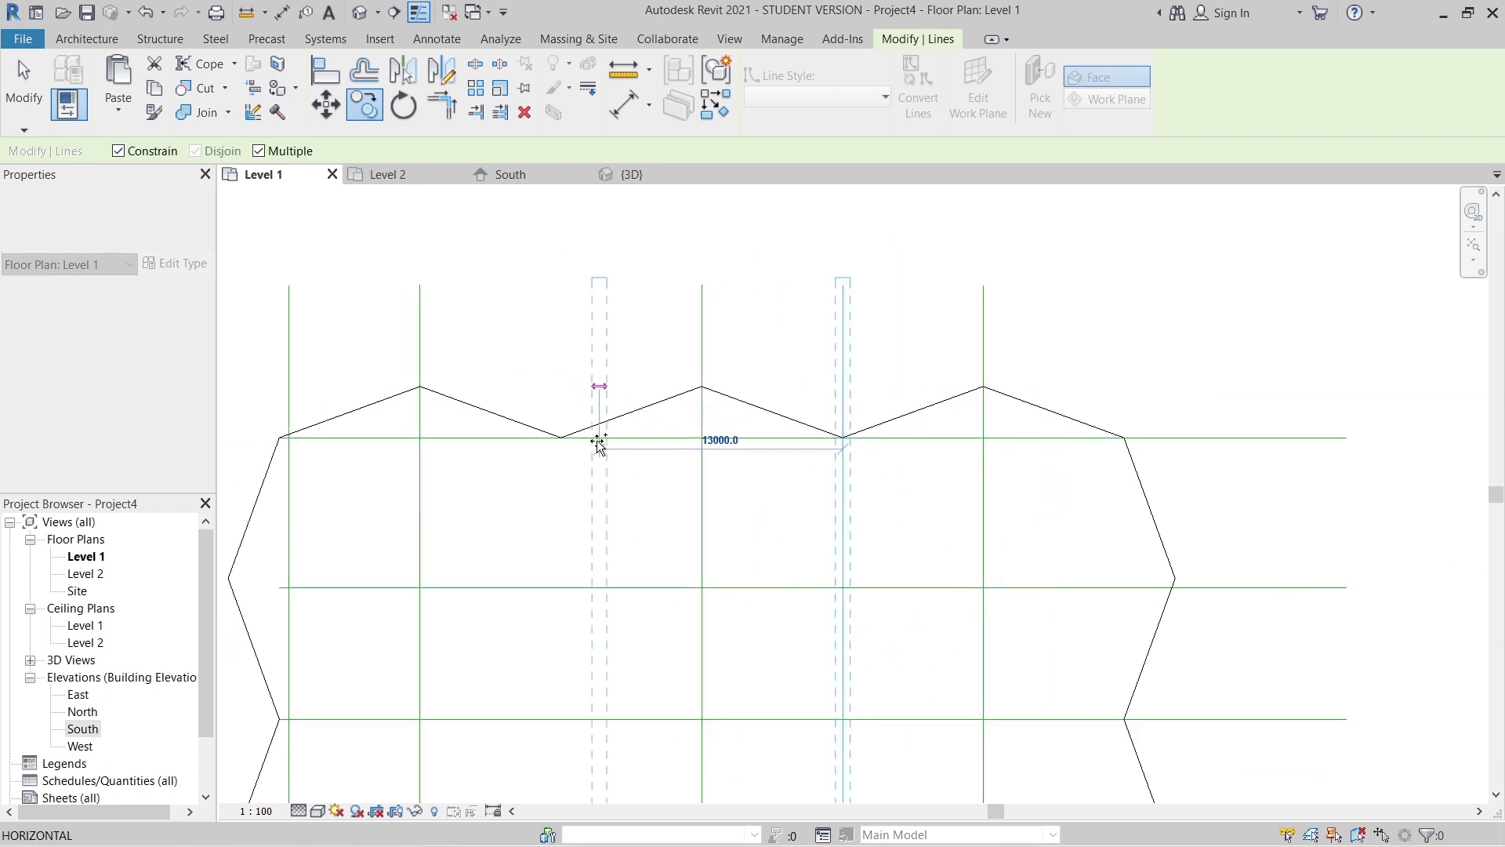
pyautogui.press('Escape')
pyautogui.press('Escape')
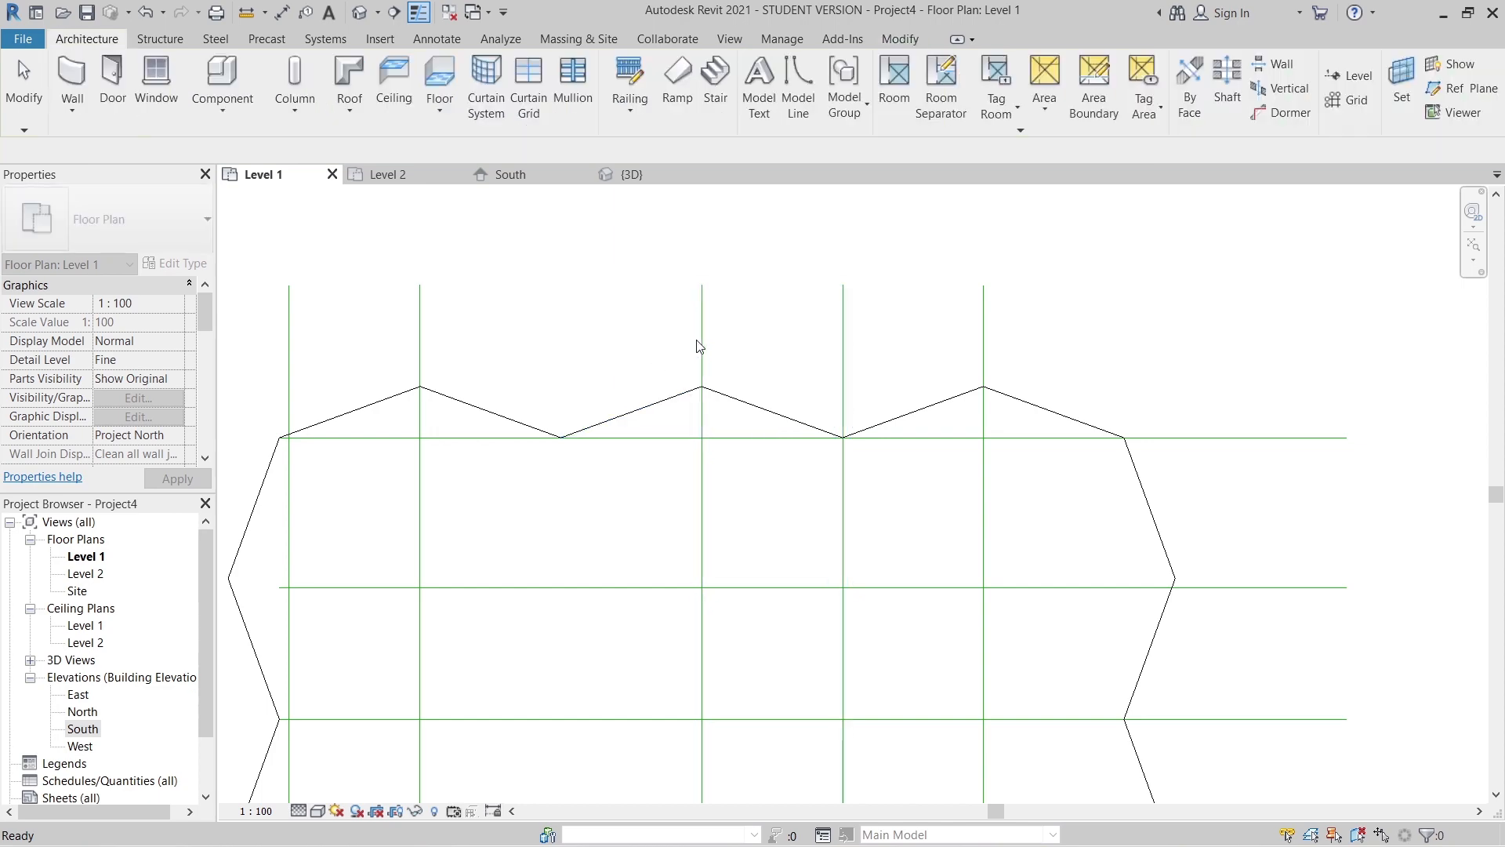
# - Copy the vertical line at the first peak to the right, close to the upper edge's first valley
pyautogui.scroll(-2, 491, 342)
pyautogui.click(509, 356)
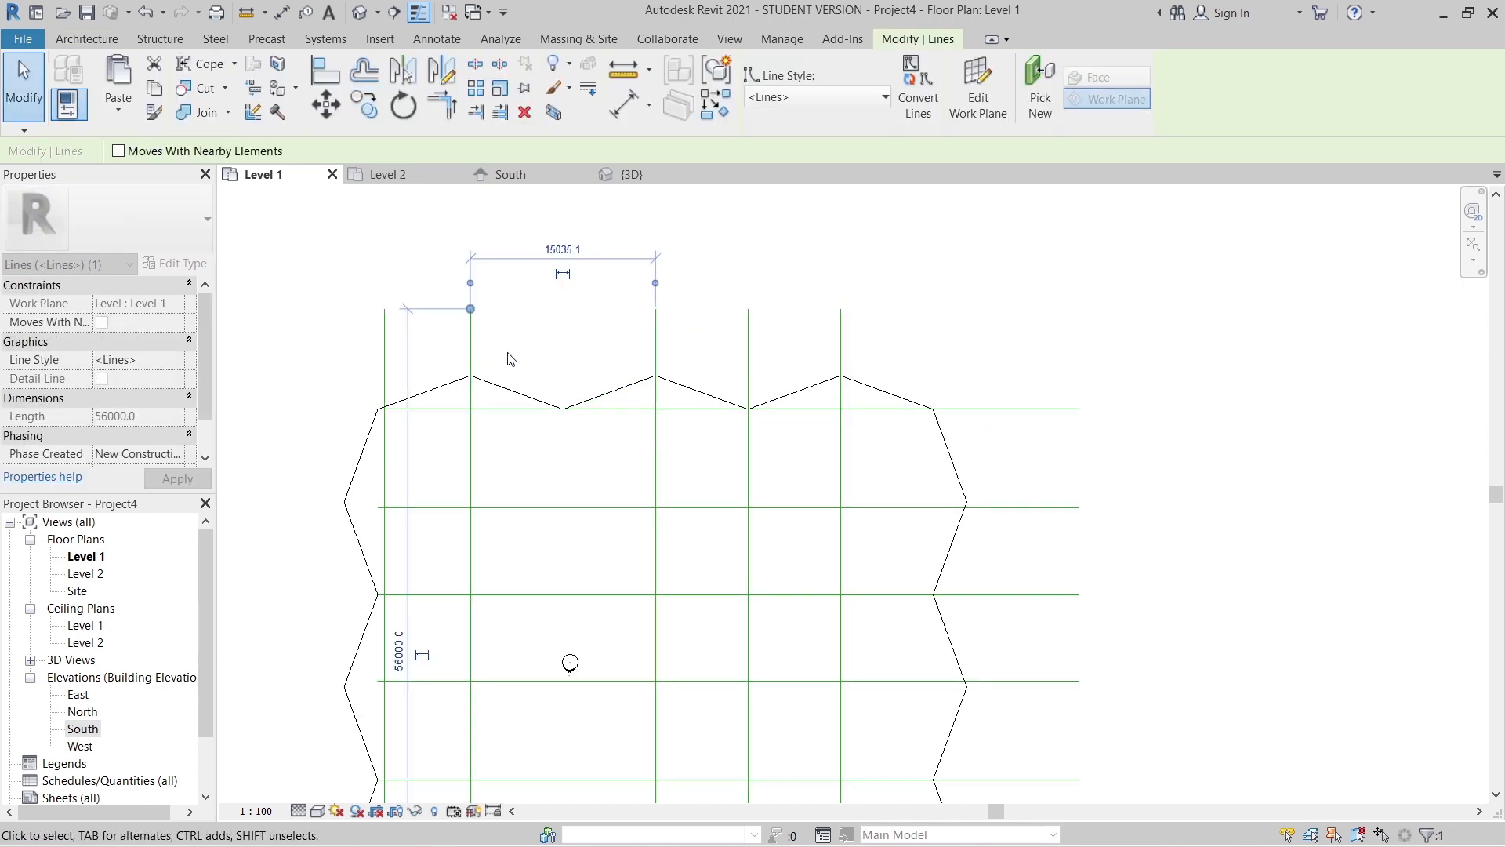
pyautogui.press('c')
pyautogui.press('o')
pyautogui.scroll(2, 506, 352)
pyautogui.click(451, 388)
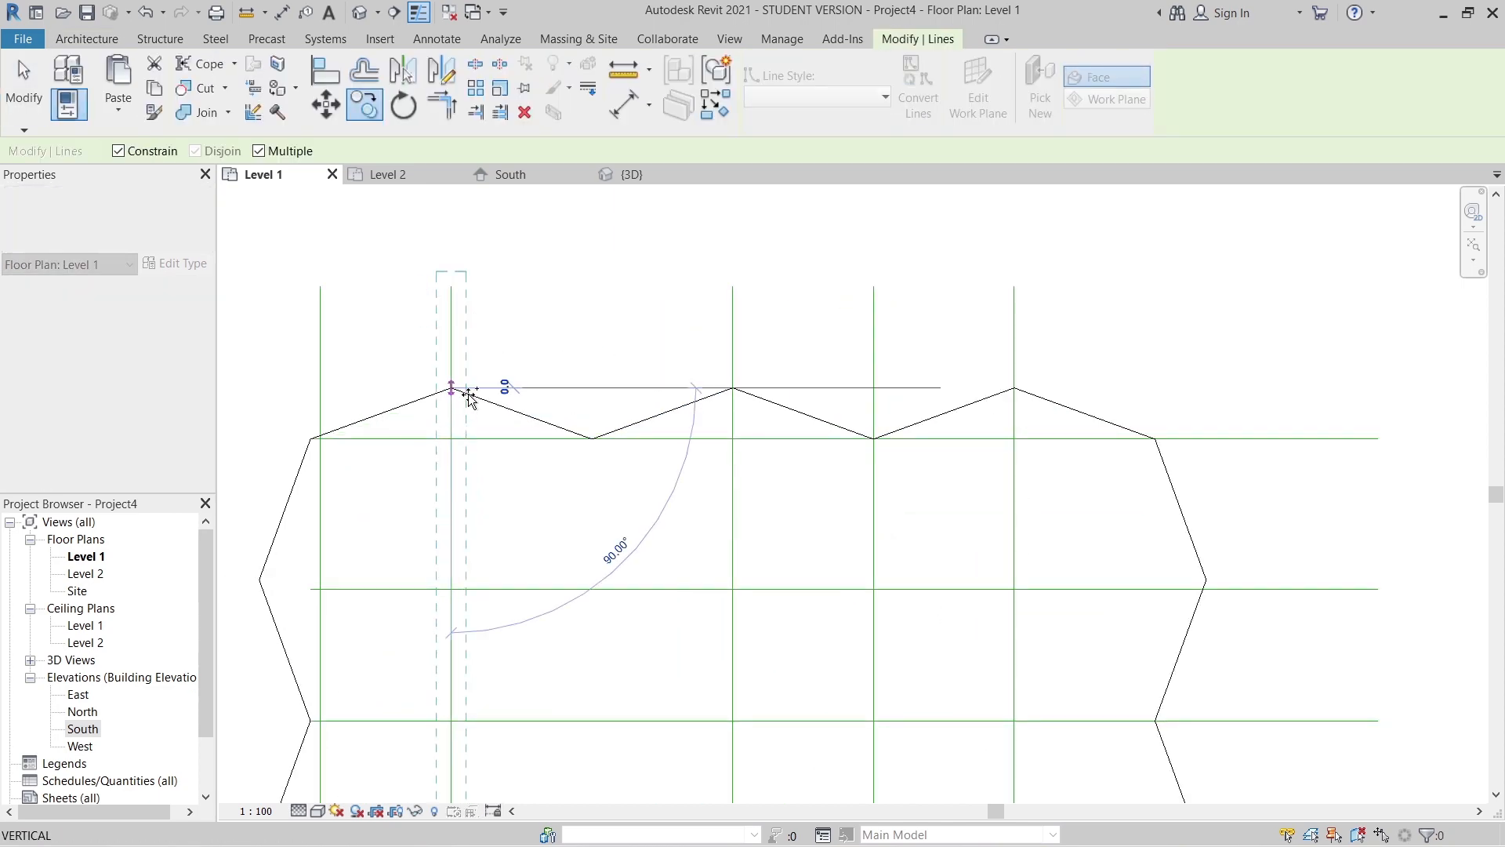
pyautogui.click(621, 388)
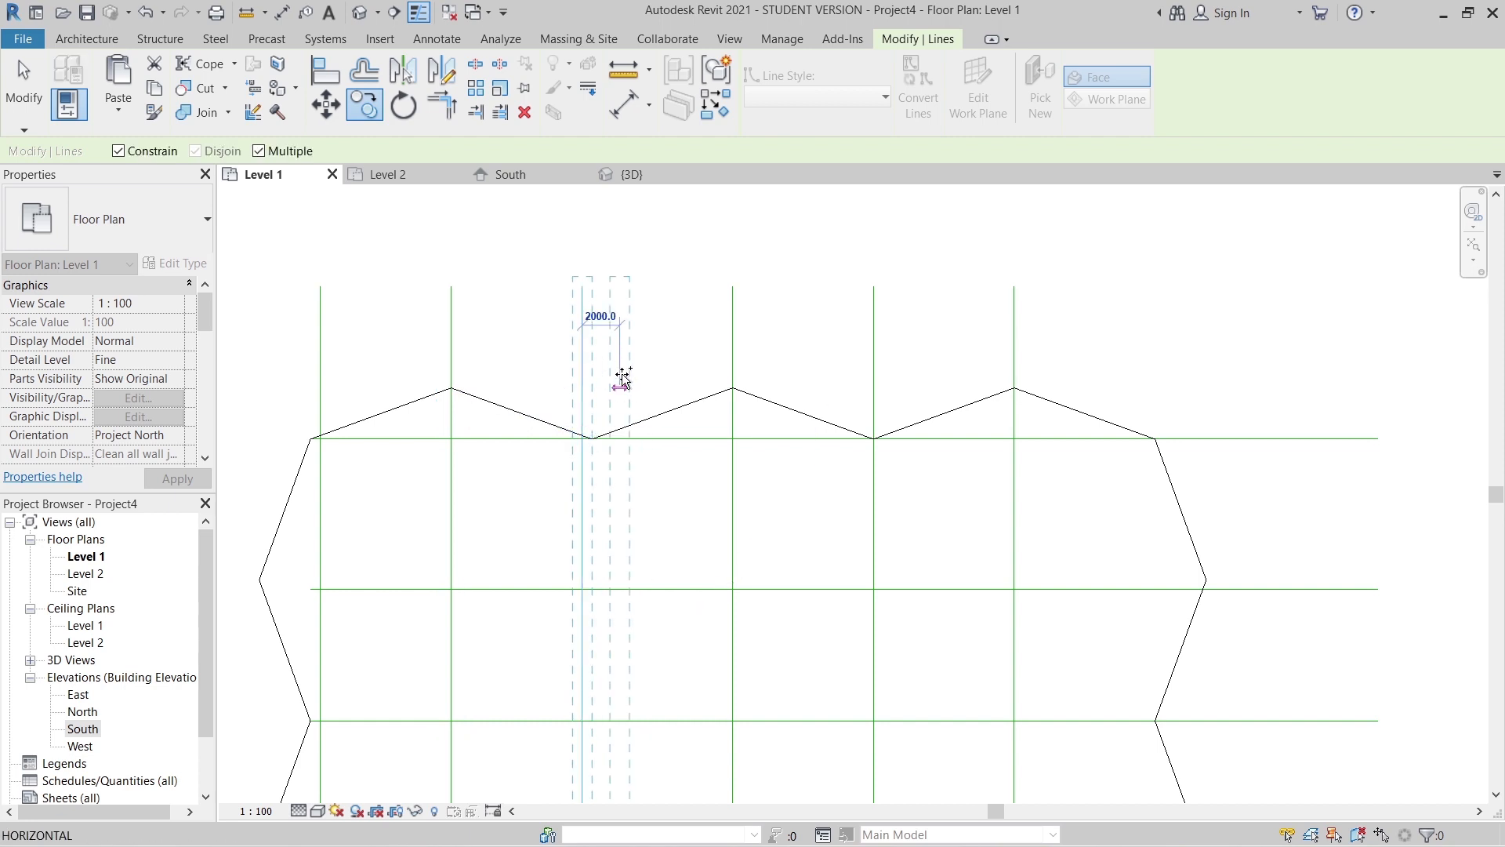
pyautogui.press('Escape')
pyautogui.press('Escape')
# - Move the newly copied vertical line onto the vertex of the upper edge's first valley
pyautogui.scroll(5, 596, 430)
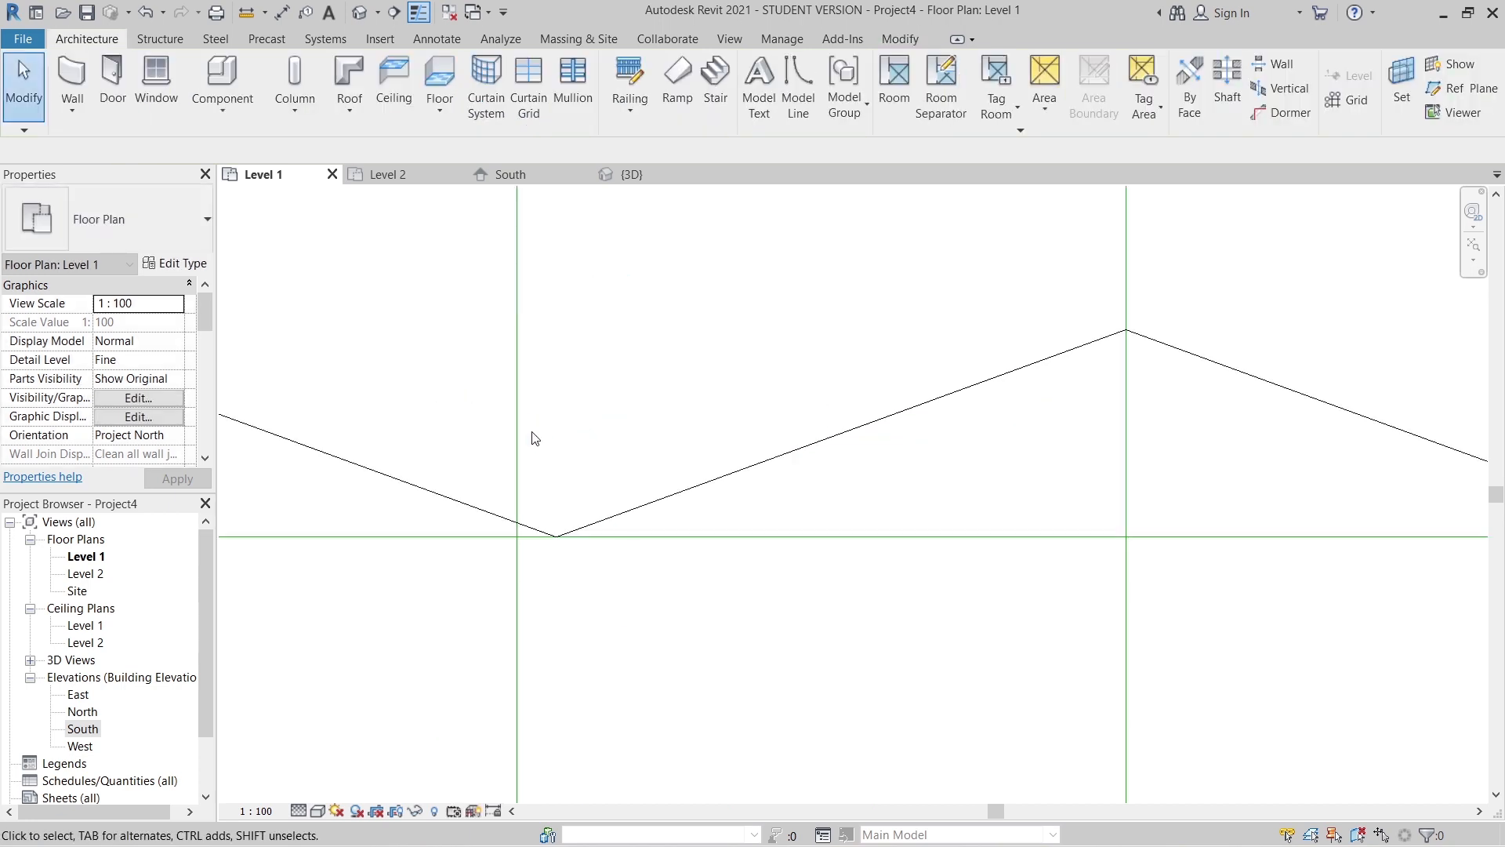
pyautogui.click(560, 457)
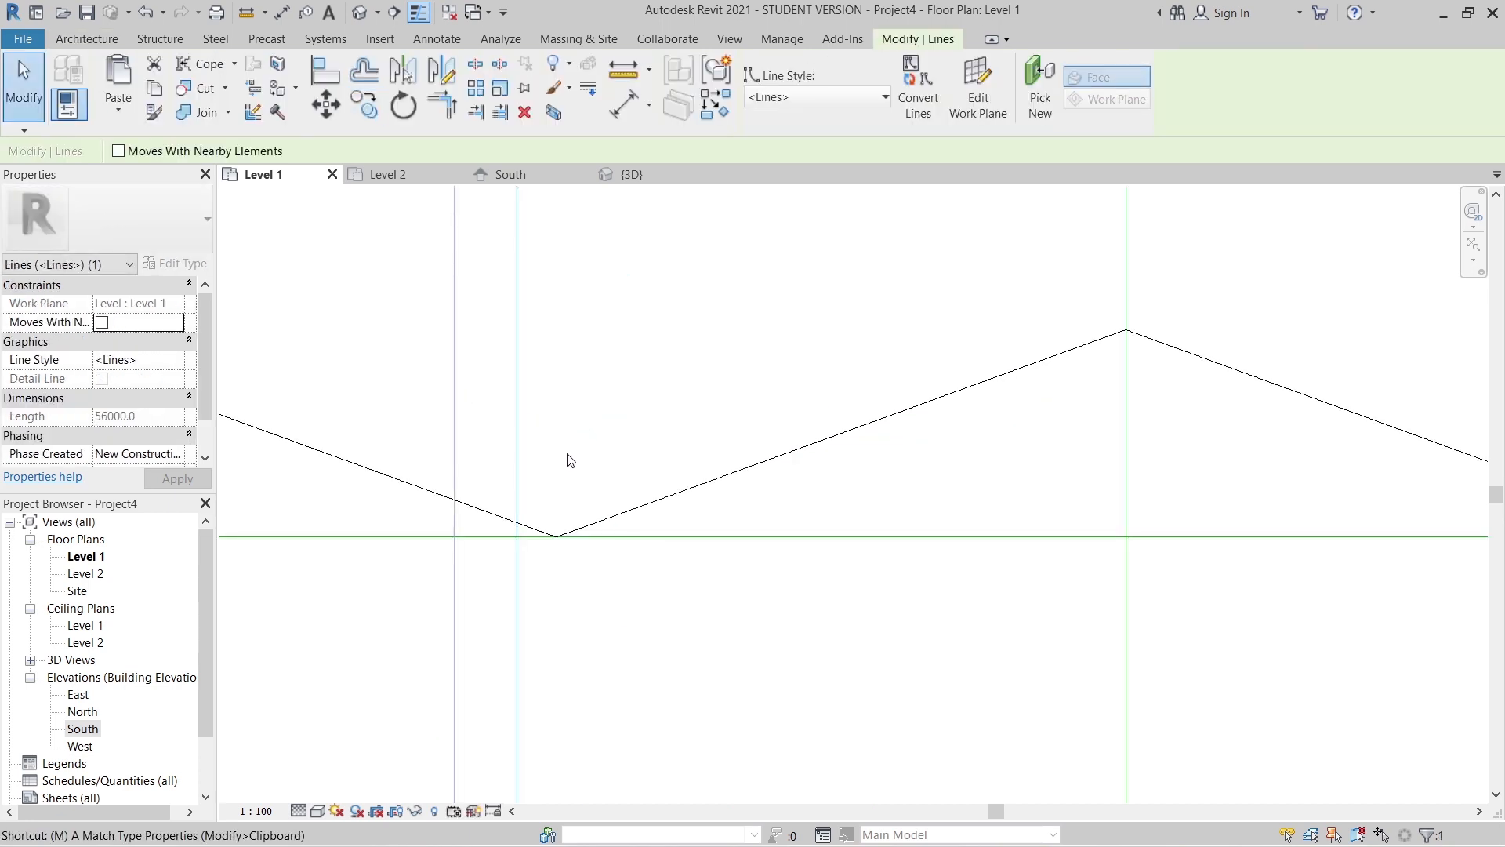
pyautogui.press('v')
pyautogui.click(517, 522)
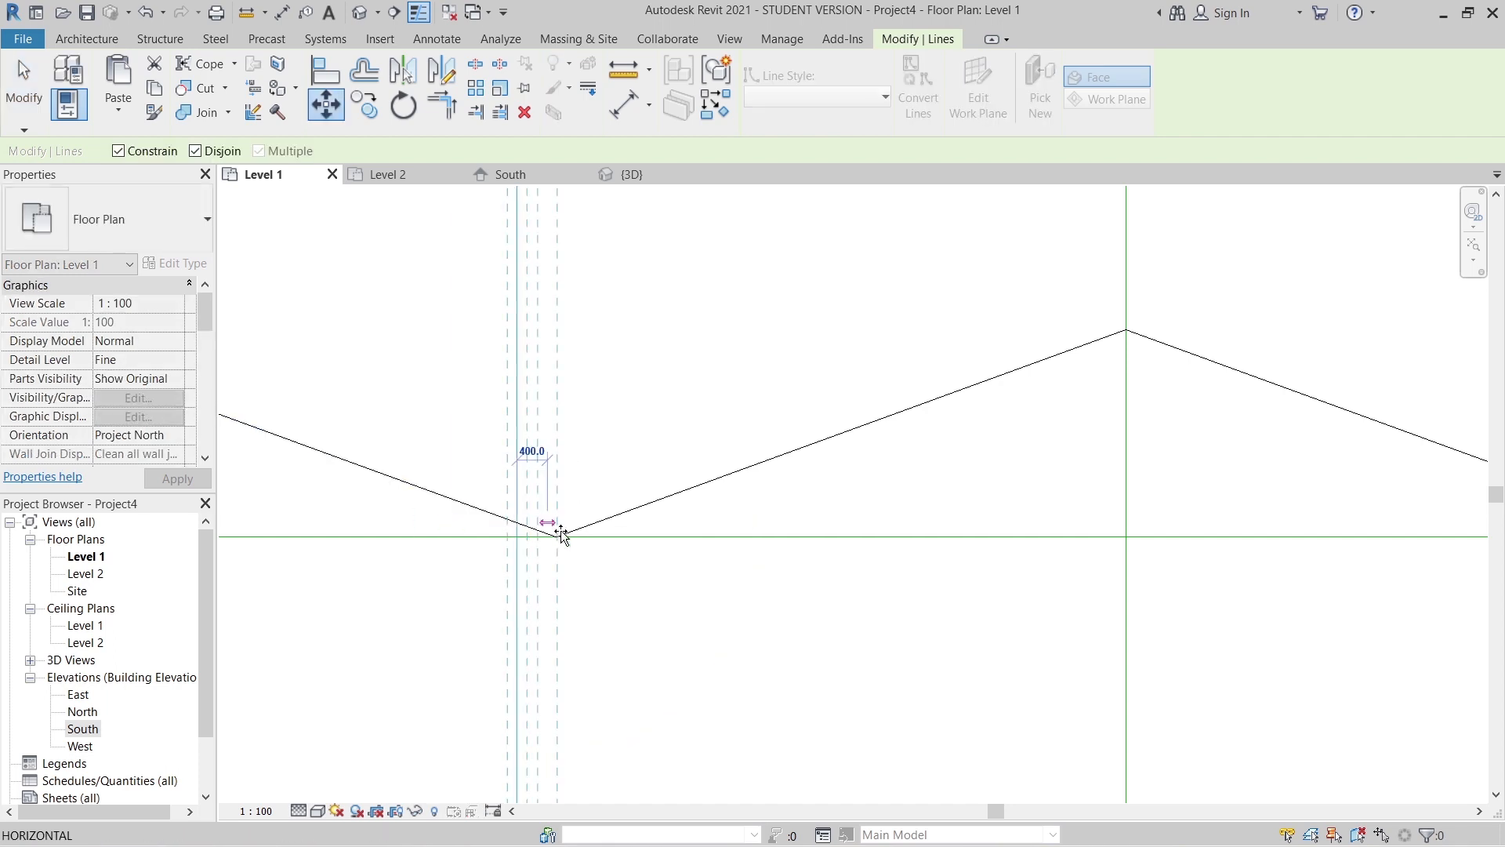
pyautogui.click(558, 540)
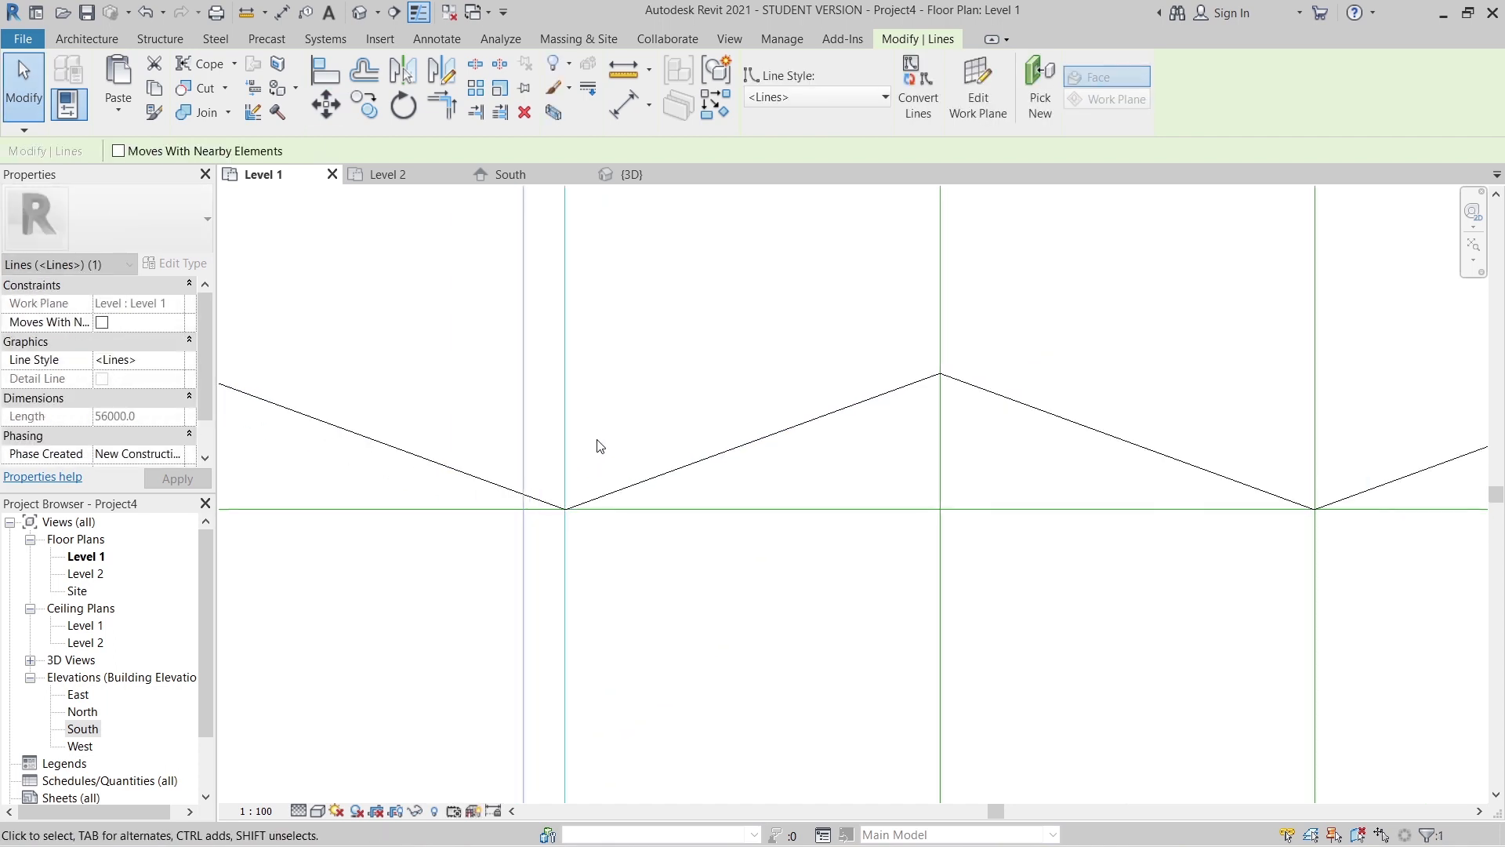
pyautogui.press('Escape')
pyautogui.scroll(-5, 615, 430)
pyautogui.moveTo(842, 426)
pyautogui.mouseDown(button='middle')
pyautogui.moveTo(857, 326)
pyautogui.moveTo(839, 374)
pyautogui.mouseUp(button='middle')
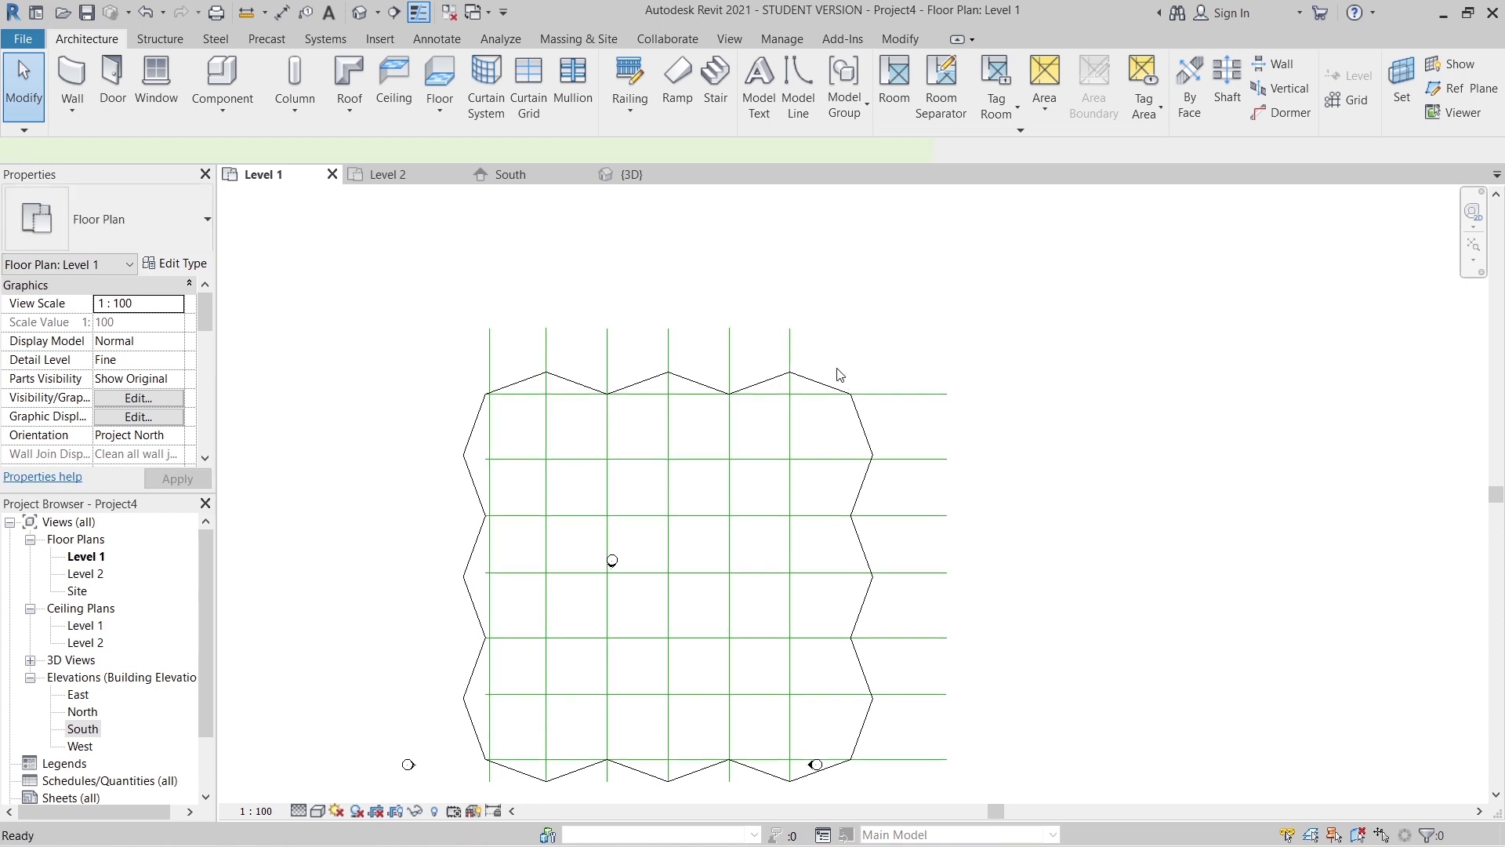
# - Draw a horizontal grid line along the uppermost horizontal guide line, extending it past the floor's right edge
pyautogui.press('g')
pyautogui.press('r')
pyautogui.scroll(2, 838, 374)
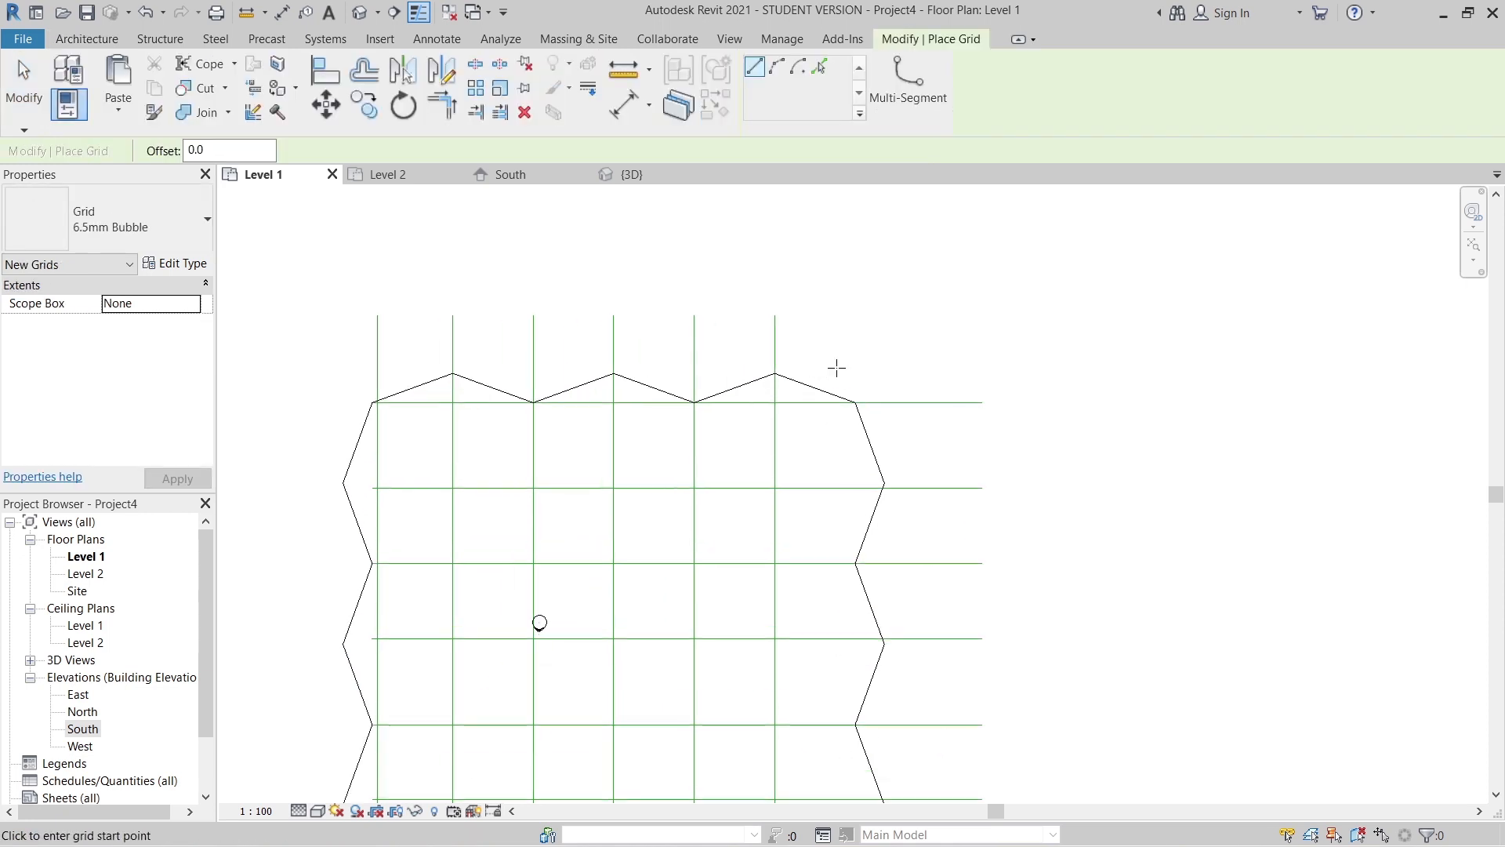
pyautogui.click(374, 403)
pyautogui.click(1040, 403)
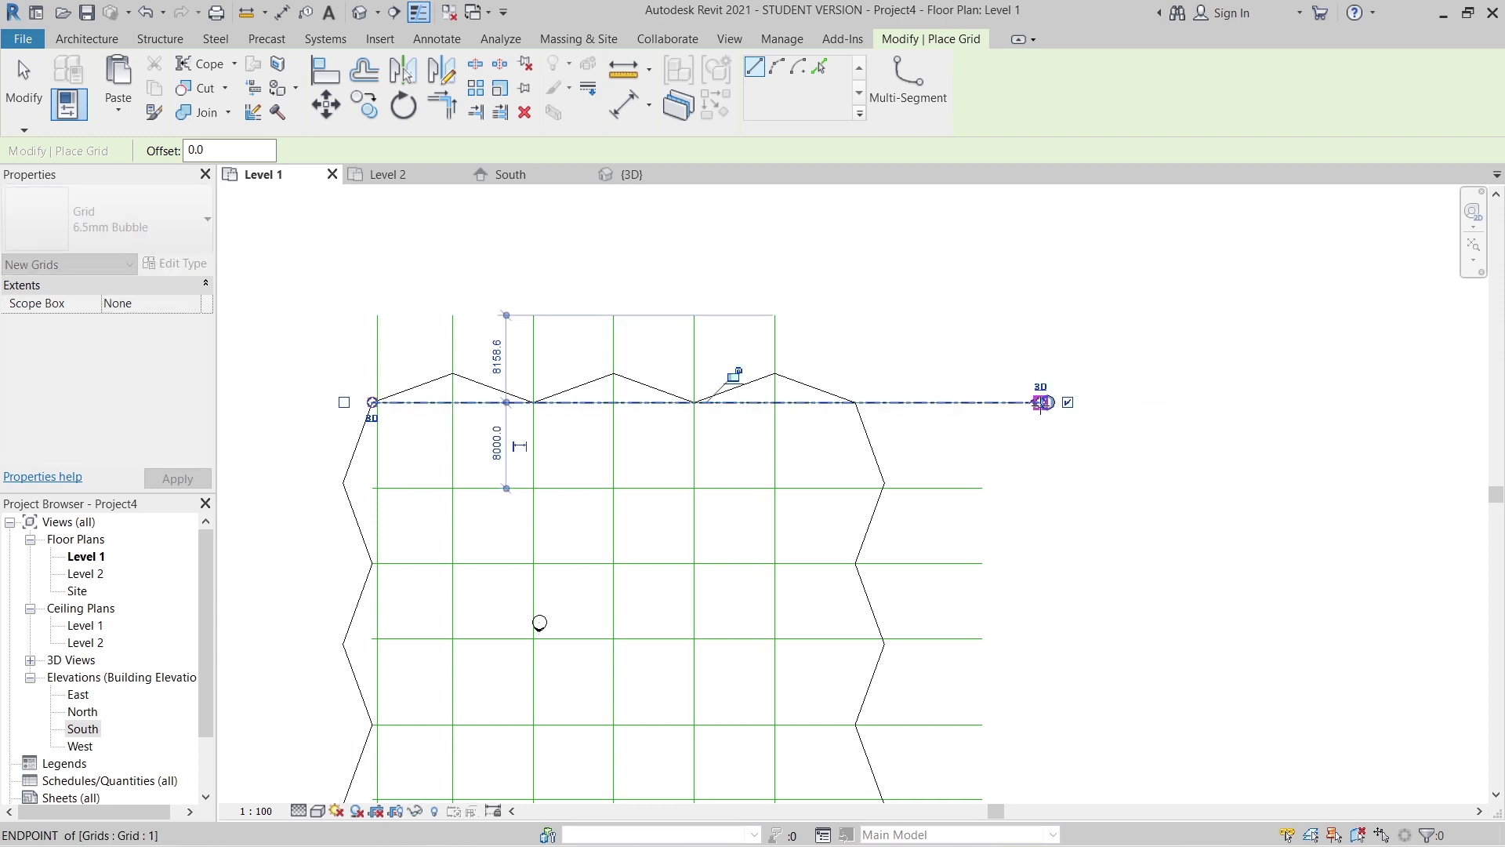
pyautogui.press('Escape')
# - Copy the horizontal grid line onto the next four horizontal guide lines below it
pyautogui.click(1025, 403)
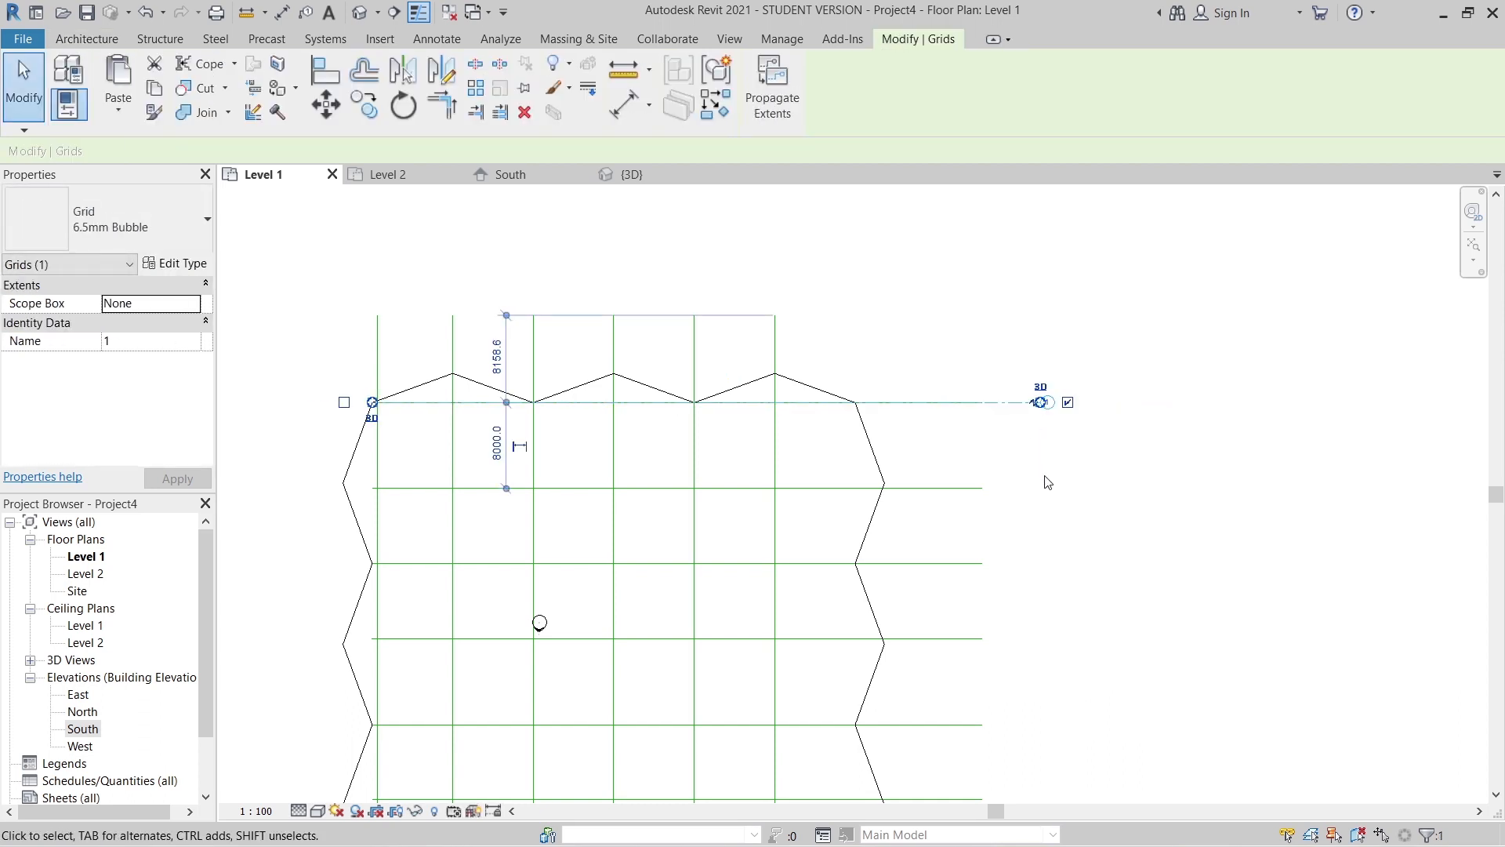
pyautogui.press('c')
pyautogui.press('o')
pyautogui.click(1008, 407)
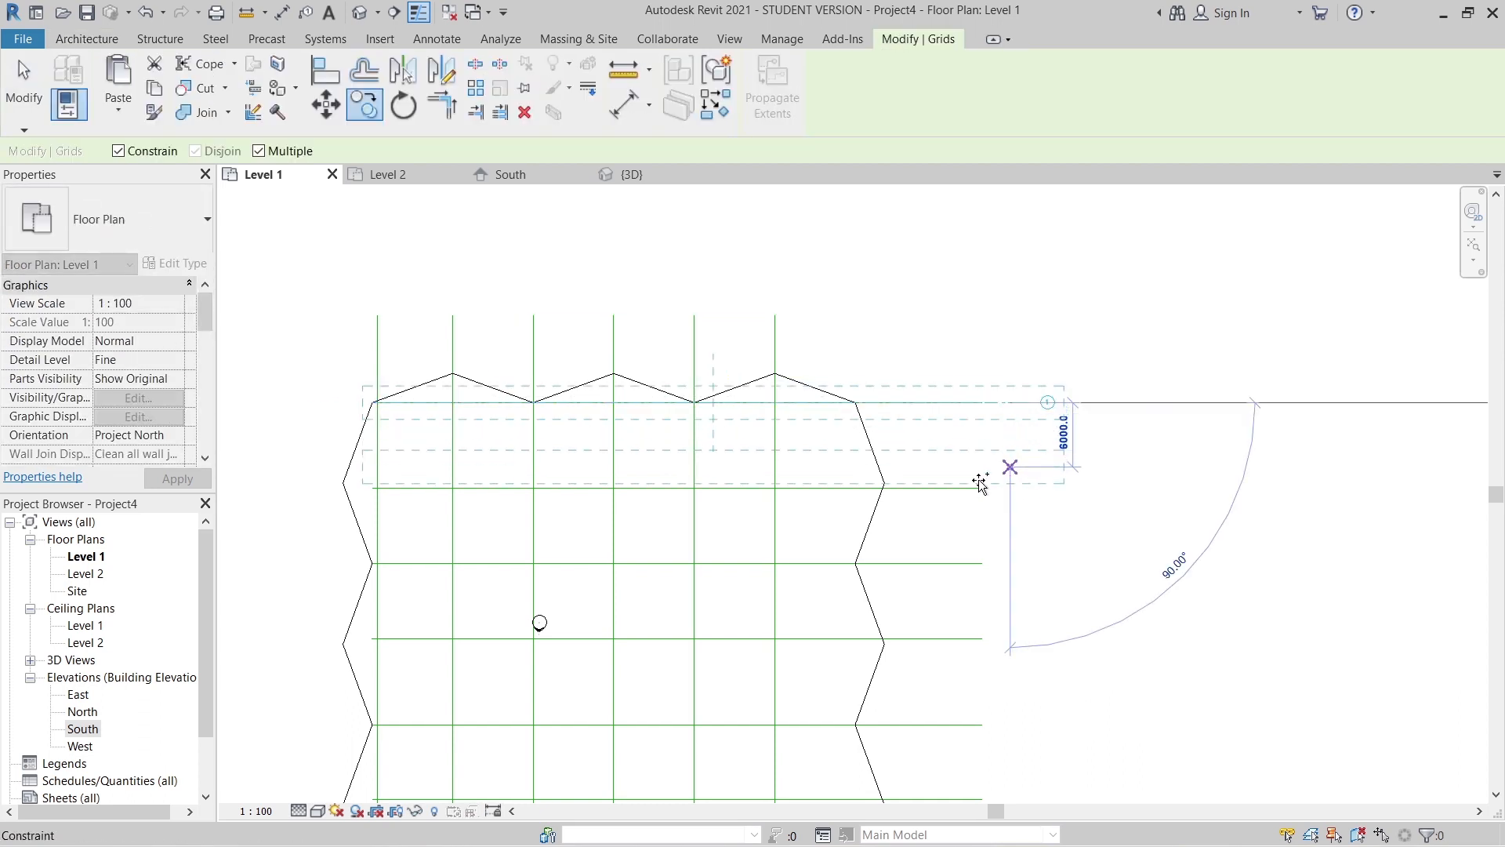
pyautogui.click(982, 486)
pyautogui.click(984, 563)
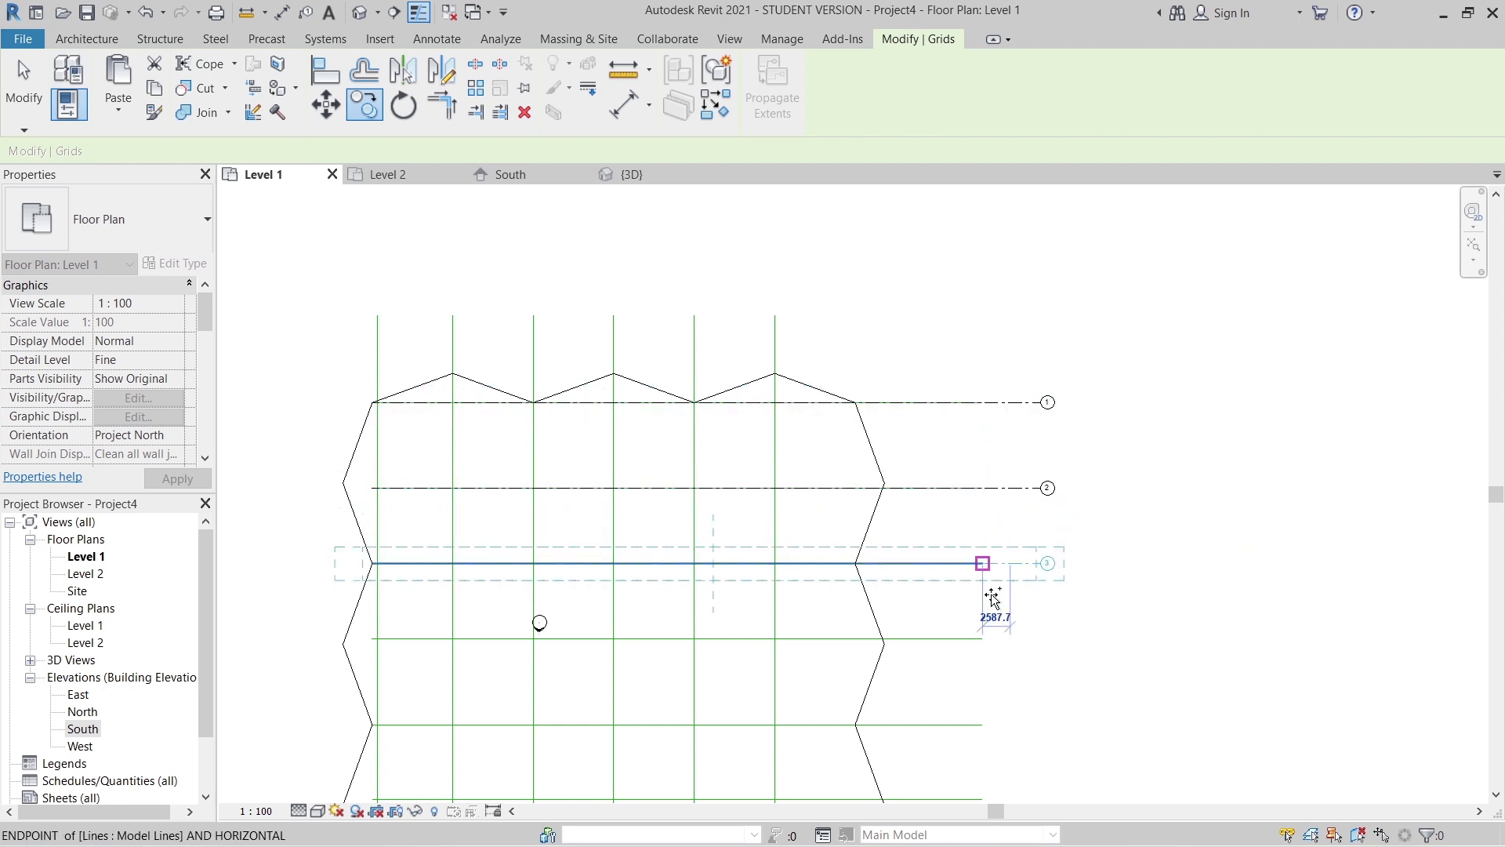
pyautogui.click(985, 637)
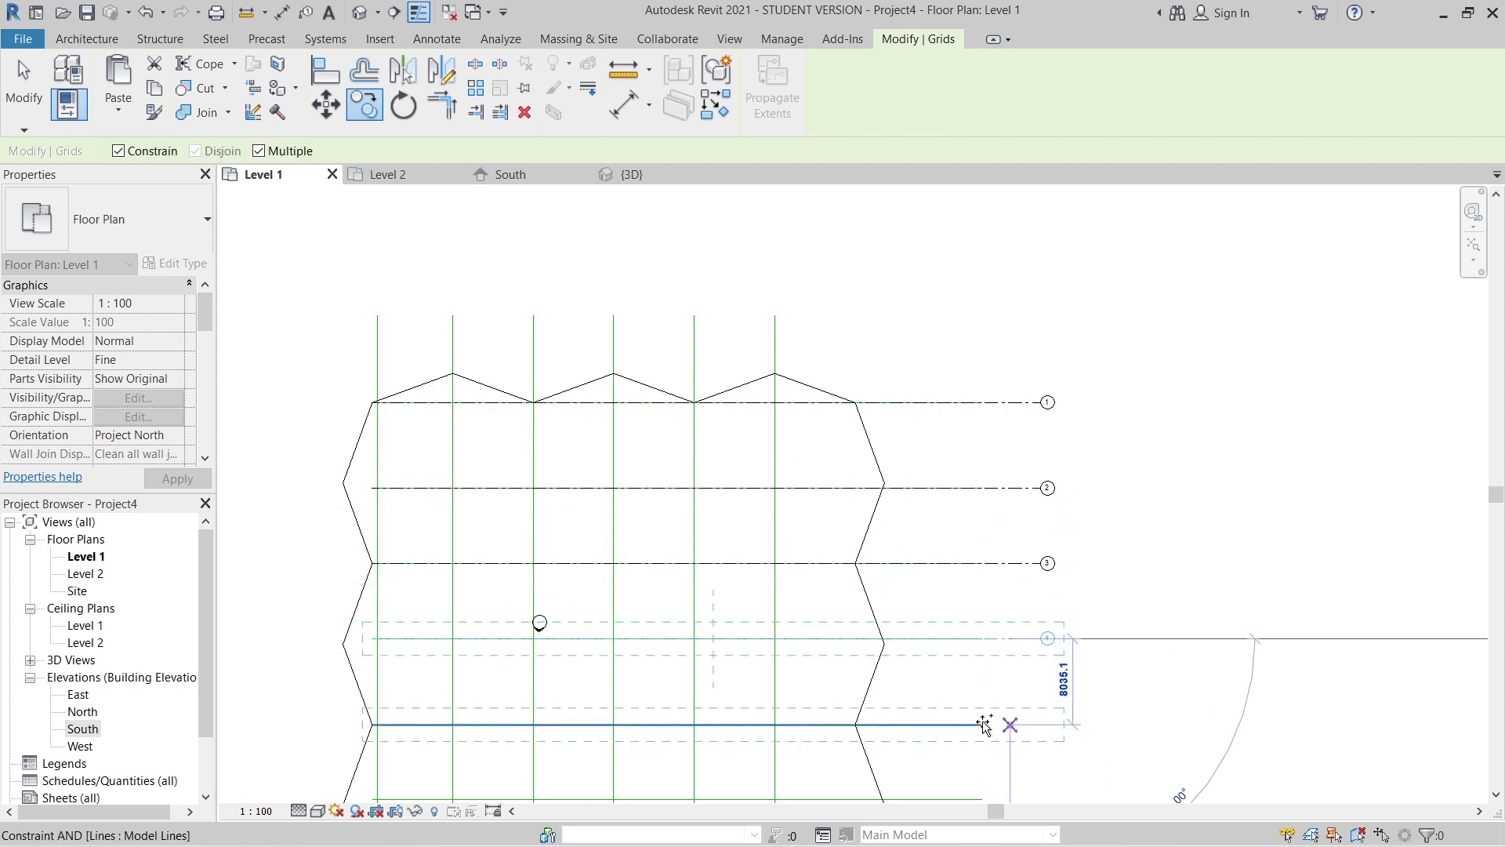
pyautogui.click(985, 723)
# - Place the remaining two grid line copies on the two lowest horizontal guide lines
pyautogui.moveTo(994, 670); pyautogui.dragTo(962, 475, button='middle')
pyautogui.click(957, 605)
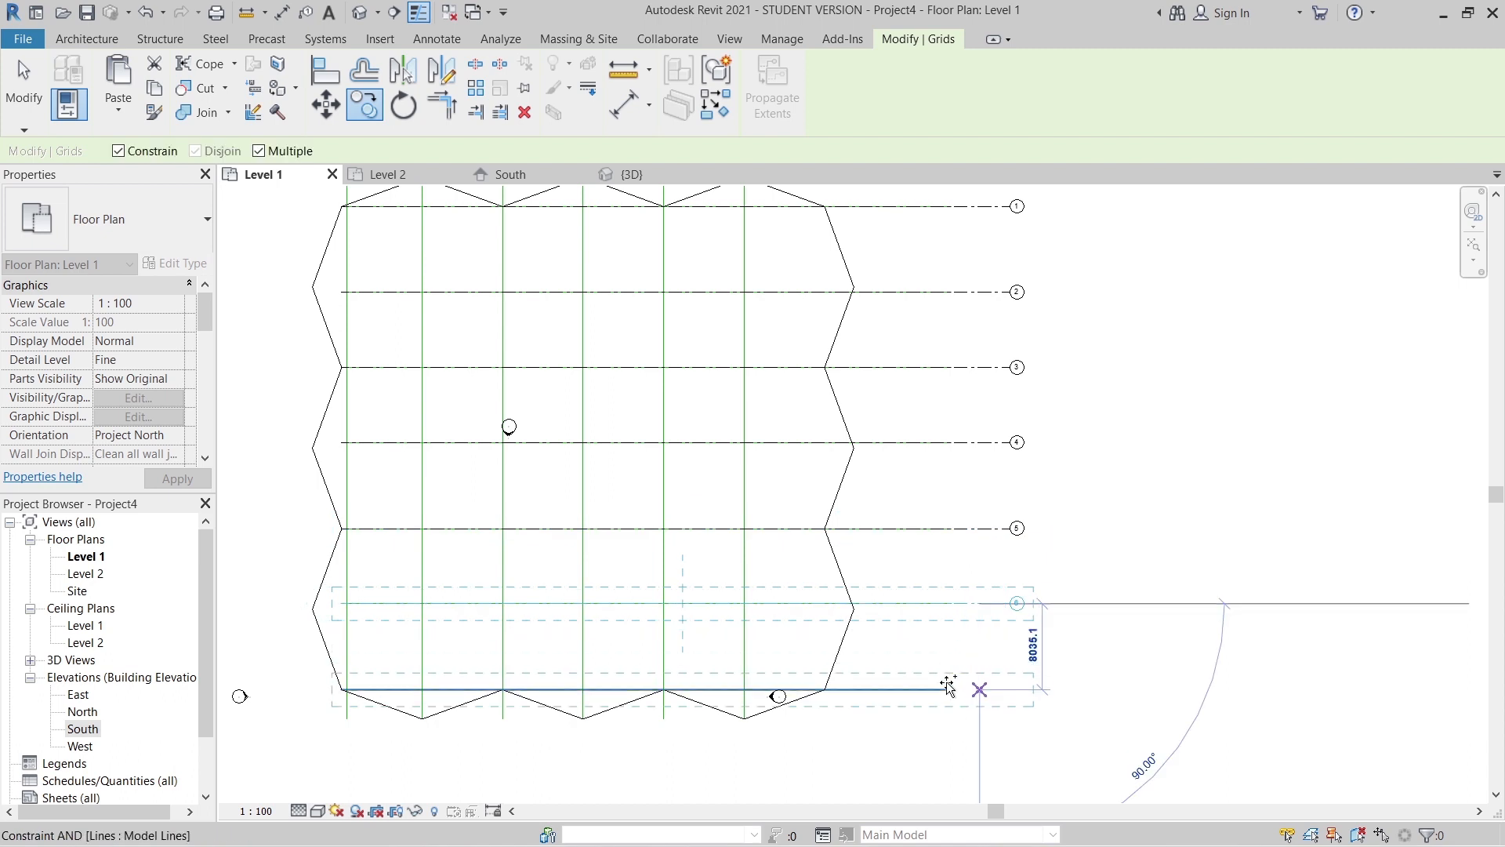
pyautogui.click(949, 688)
pyautogui.press('Escape')
pyautogui.press('Escape')
pyautogui.scroll(-2, 1014, 668)
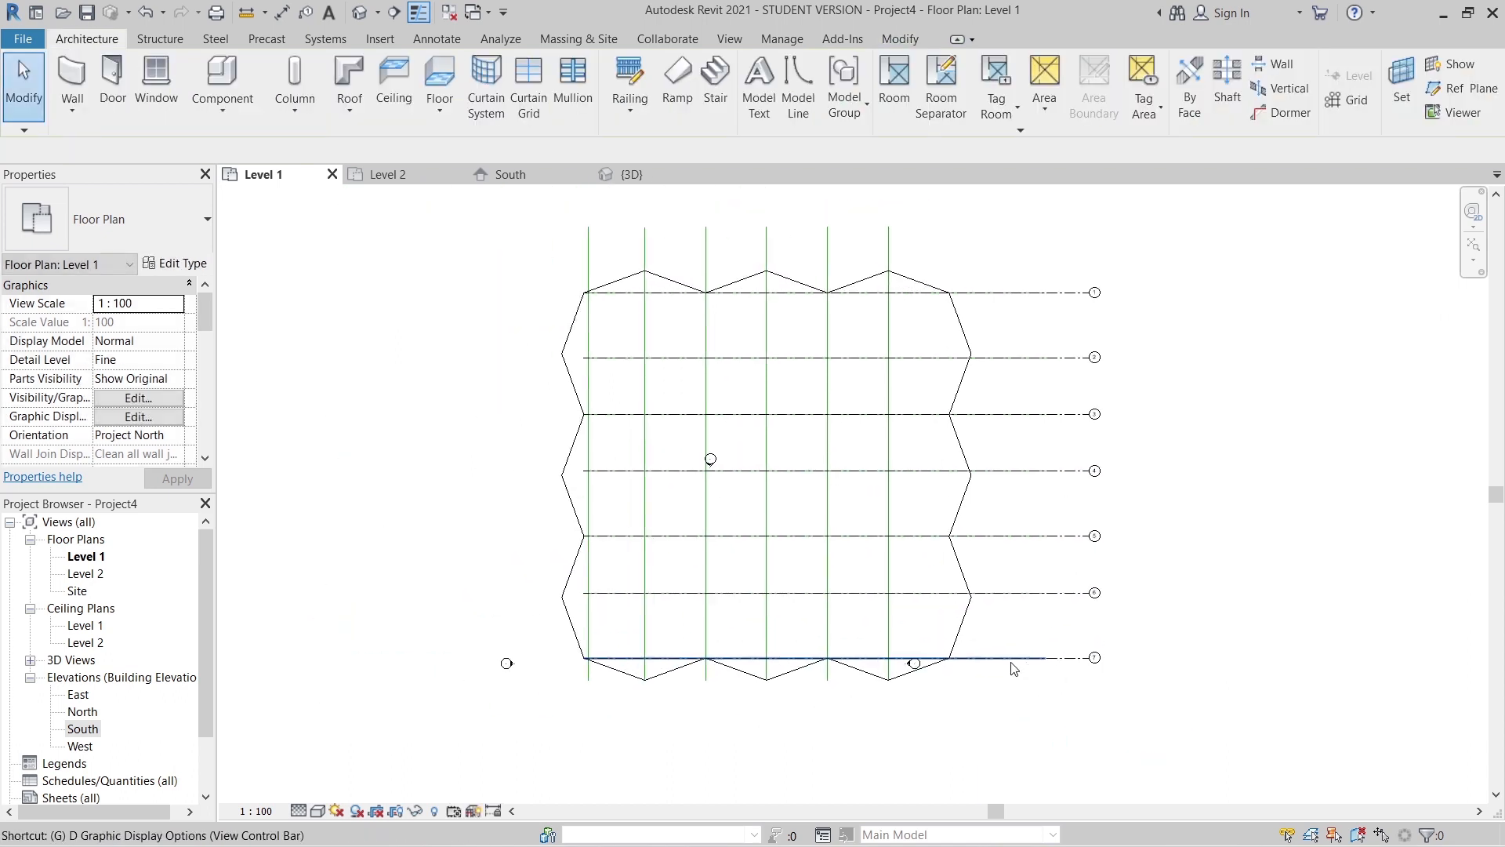
# - Draw a vertical grid line along the leftmost vertical guide line, from its lower end to its upper end
pyautogui.press('g')
pyautogui.press('r')
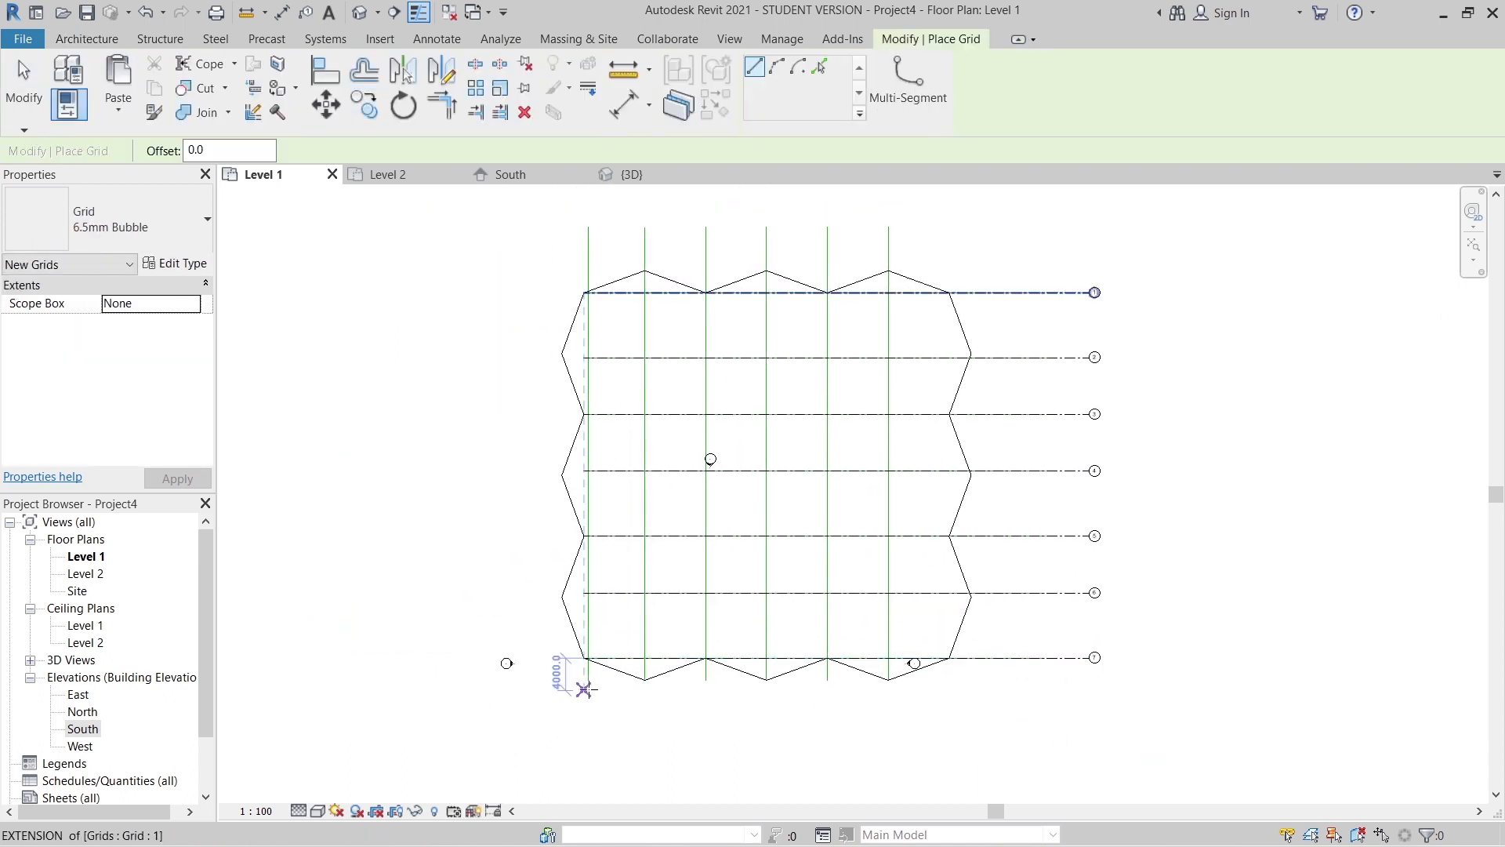
pyautogui.scroll(3, 594, 681)
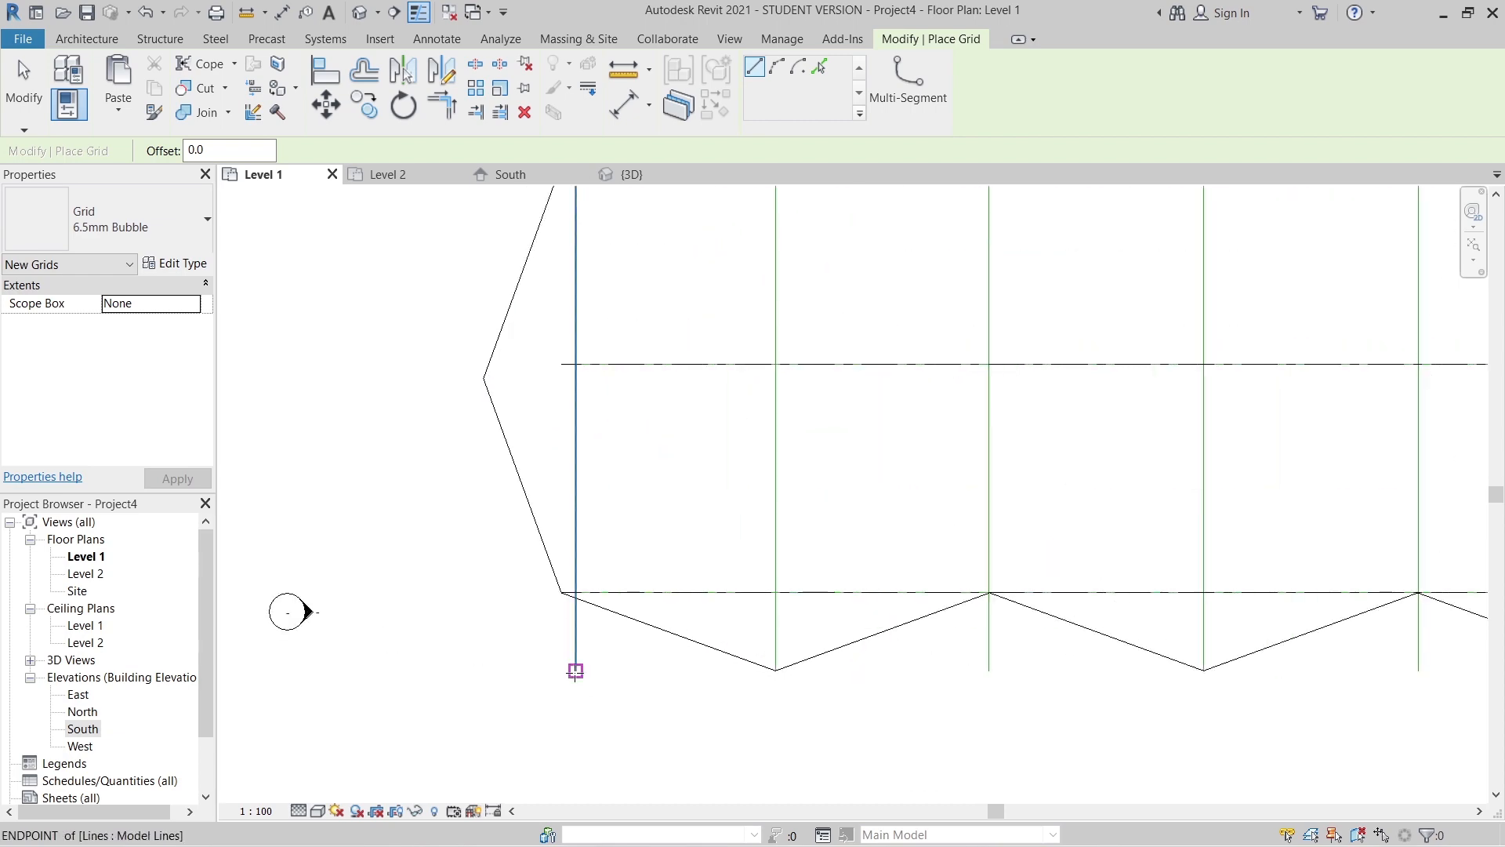
pyautogui.click(576, 670)
pyautogui.scroll(-2, 566, 566)
pyautogui.scroll(-2, 592, 407)
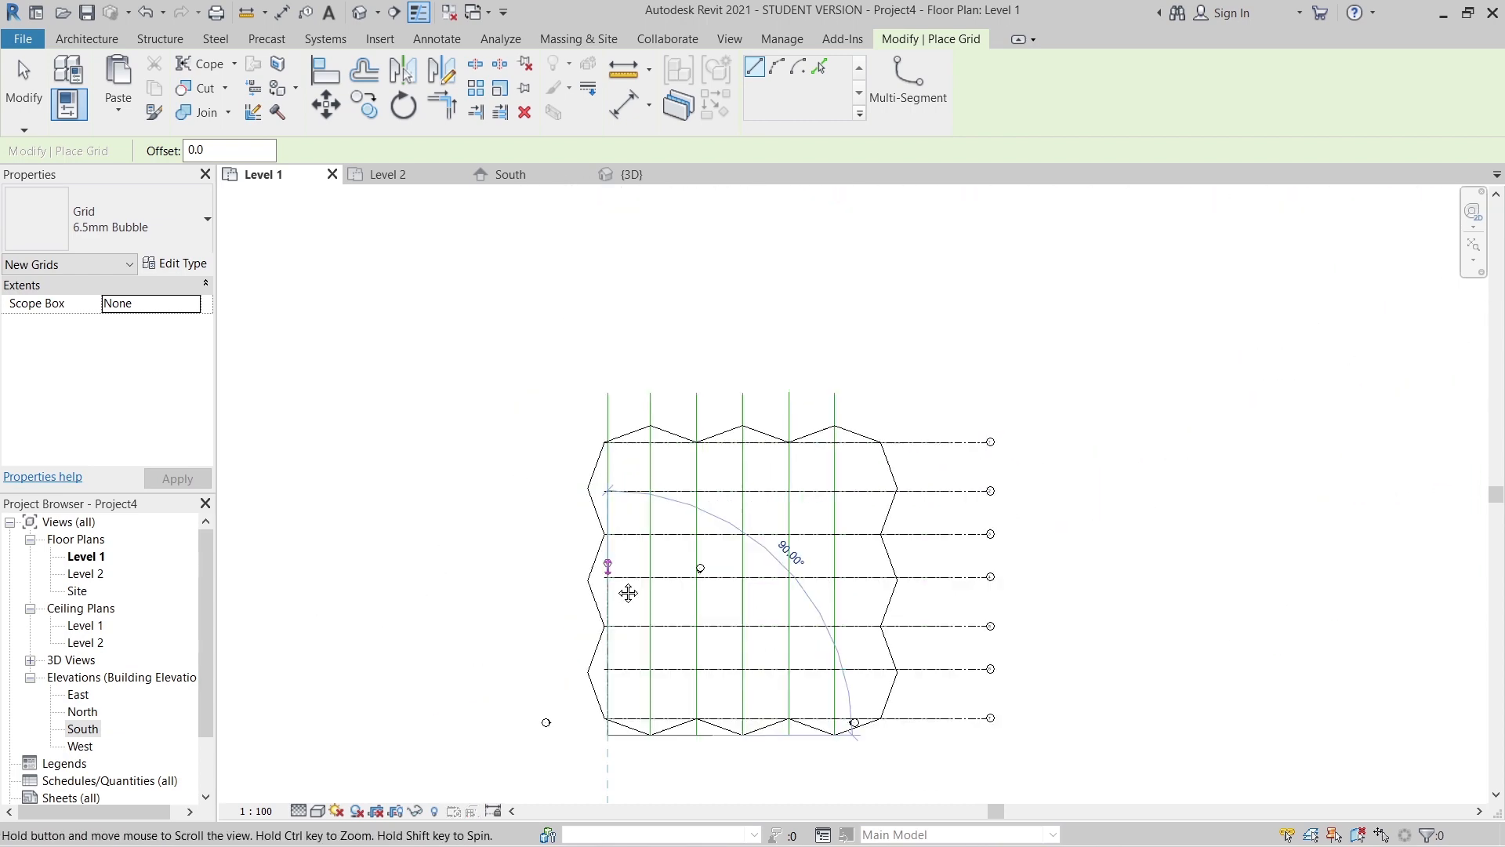
pyautogui.scroll(1, 604, 403)
pyautogui.click(611, 402)
pyautogui.press('Escape')
pyautogui.press('Escape')
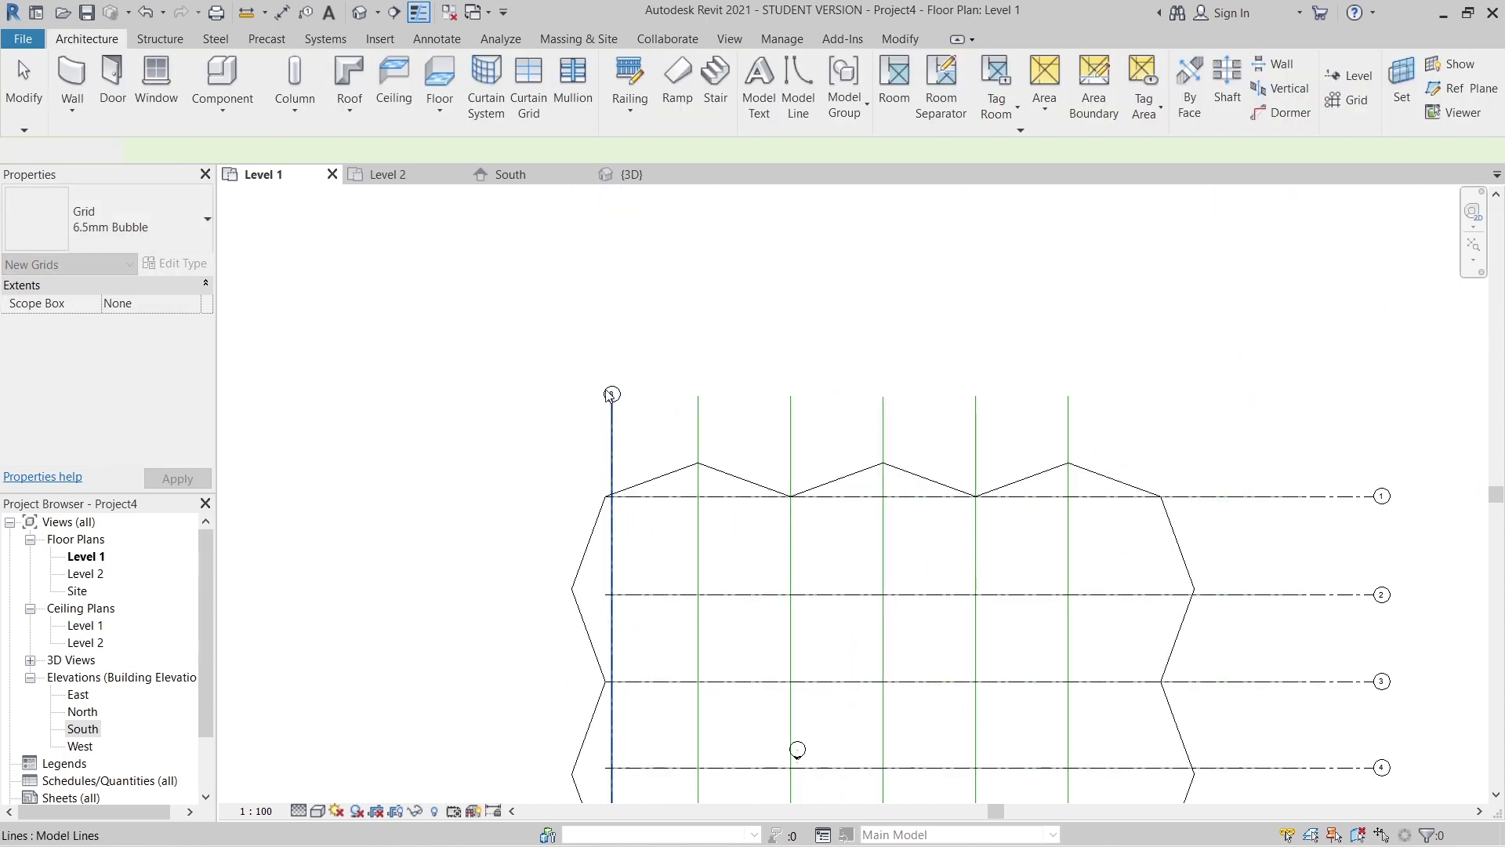
# - Rename the leftmost vertical grid line as A
pyautogui.scroll(3, 634, 391)
pyautogui.scroll(1, 633, 391)
pyautogui.click(640, 396)
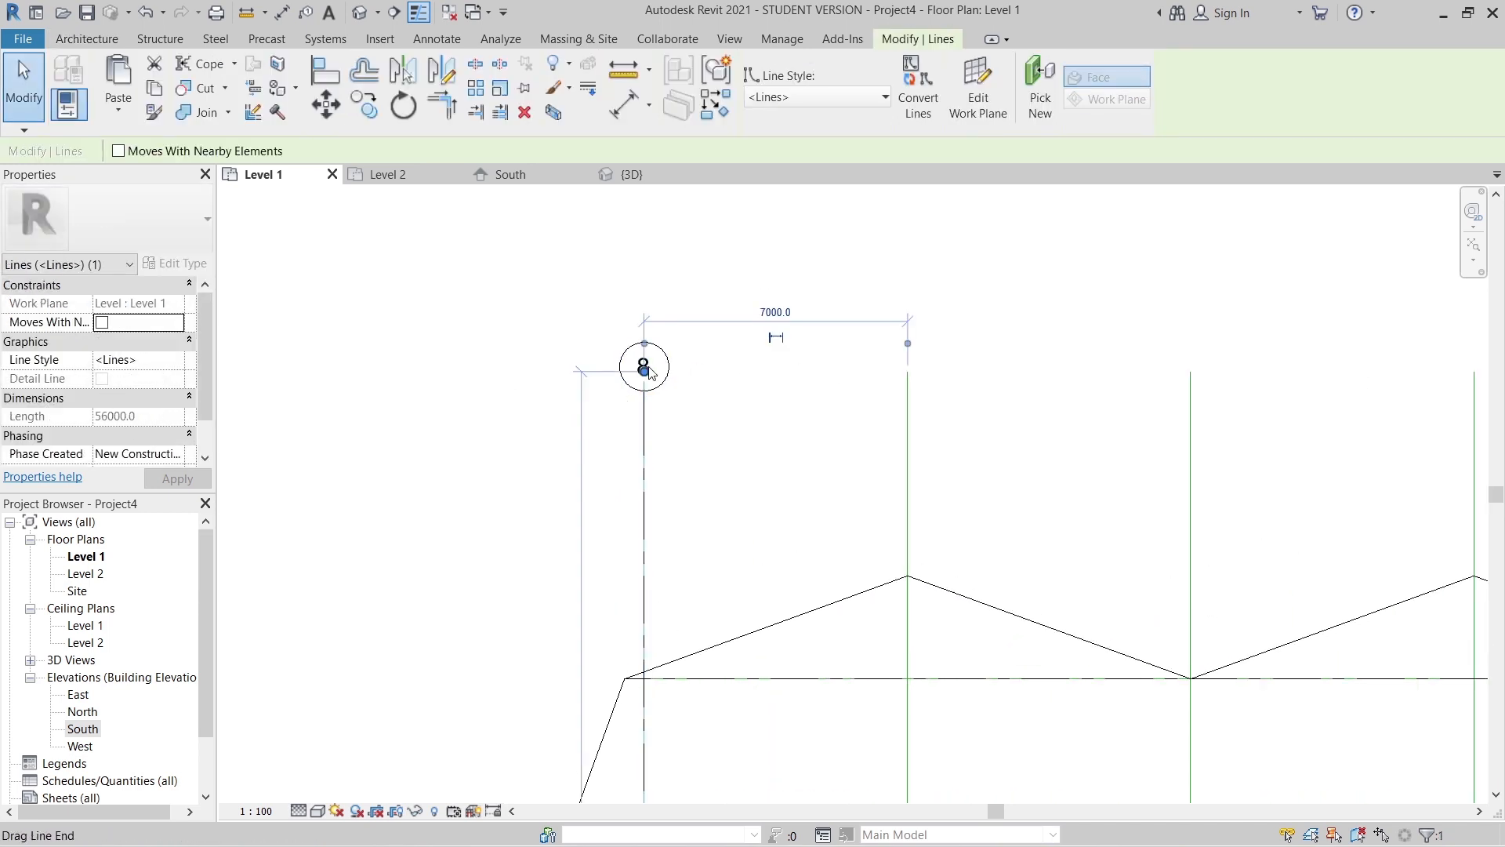
pyautogui.moveTo(645, 372); pyautogui.dragTo(646, 366)
pyautogui.click(706, 385)
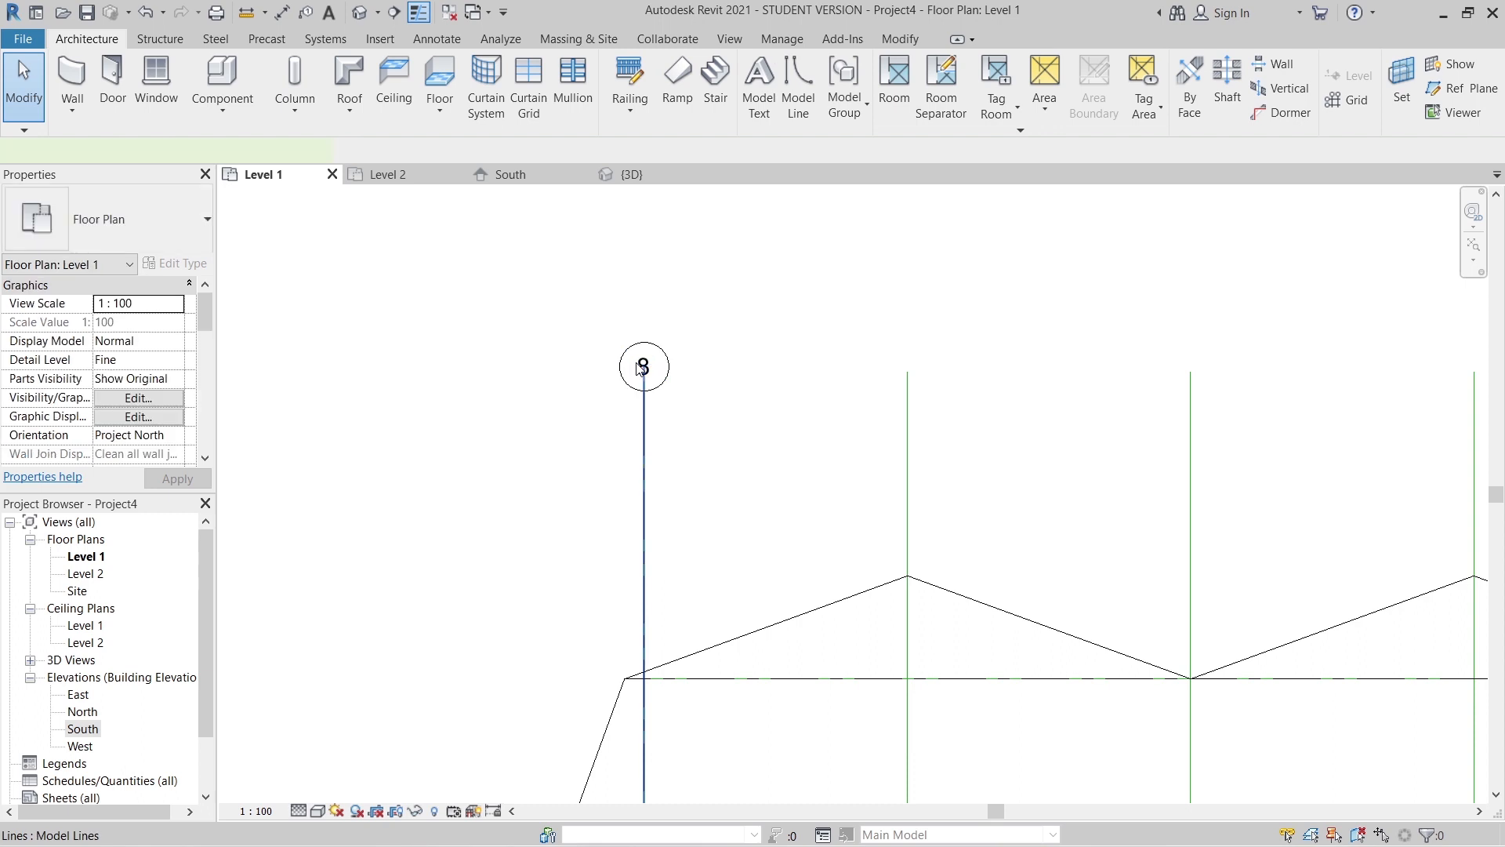
pyautogui.click(643, 367)
pyautogui.click(698, 391)
pyautogui.scroll(2, 649, 379)
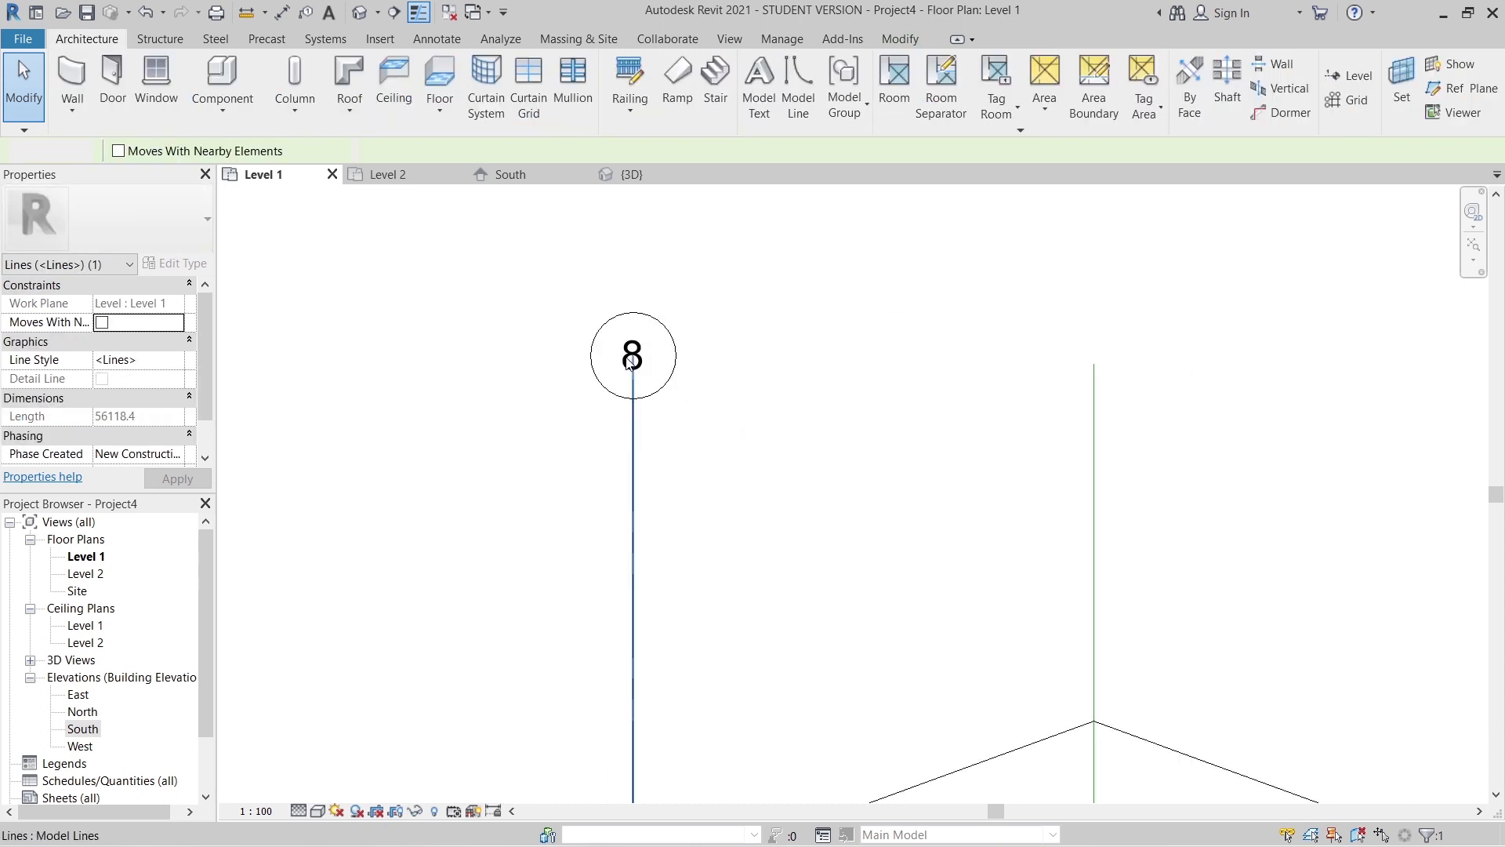
pyautogui.doubleClick(641, 357)
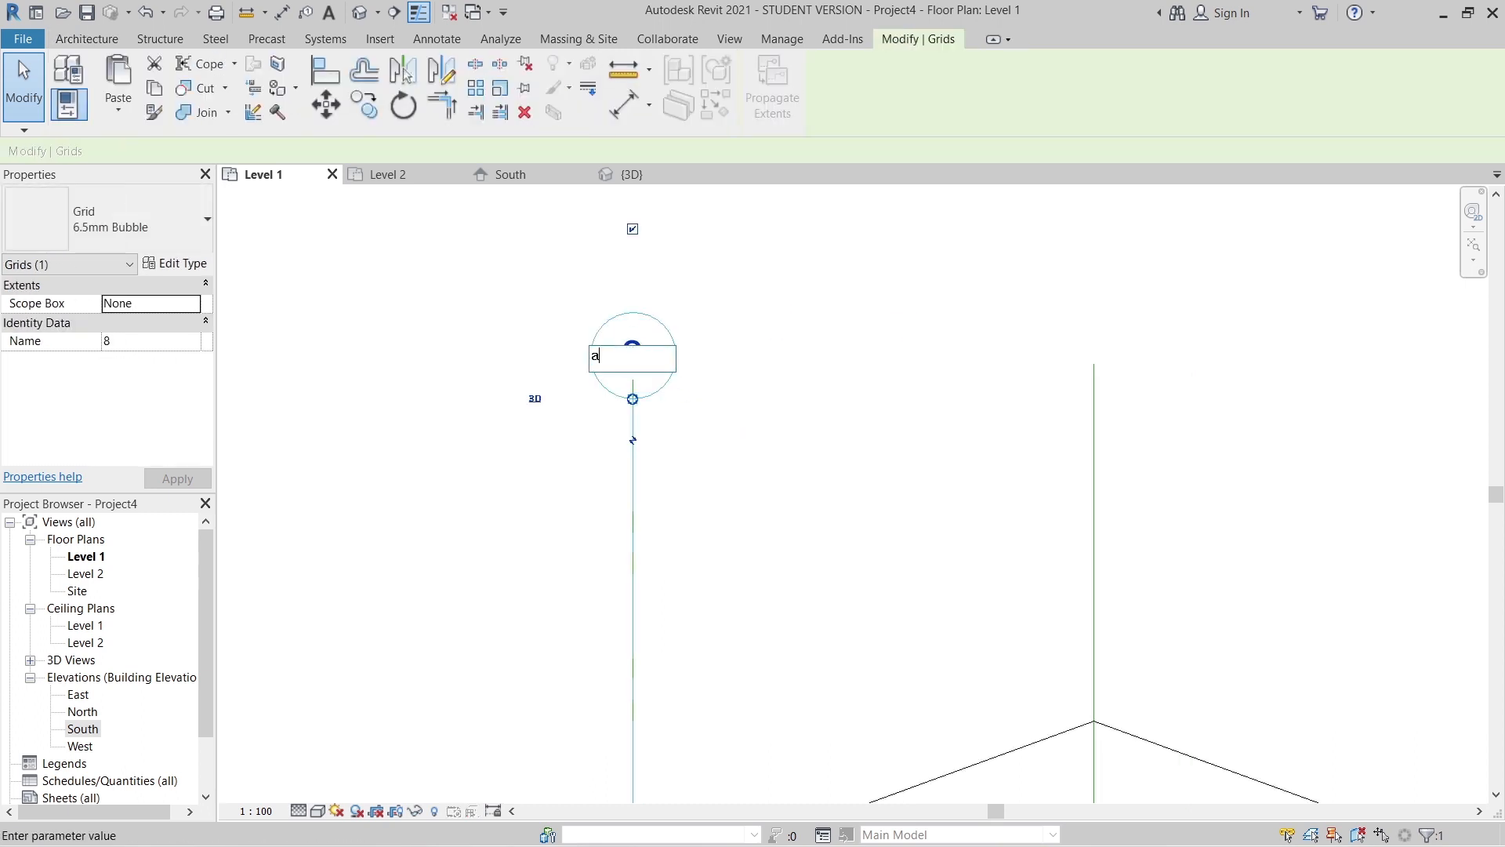
pyautogui.press('Return')
pyautogui.click(634, 358)
pyautogui.scroll(-3, 823, 391)
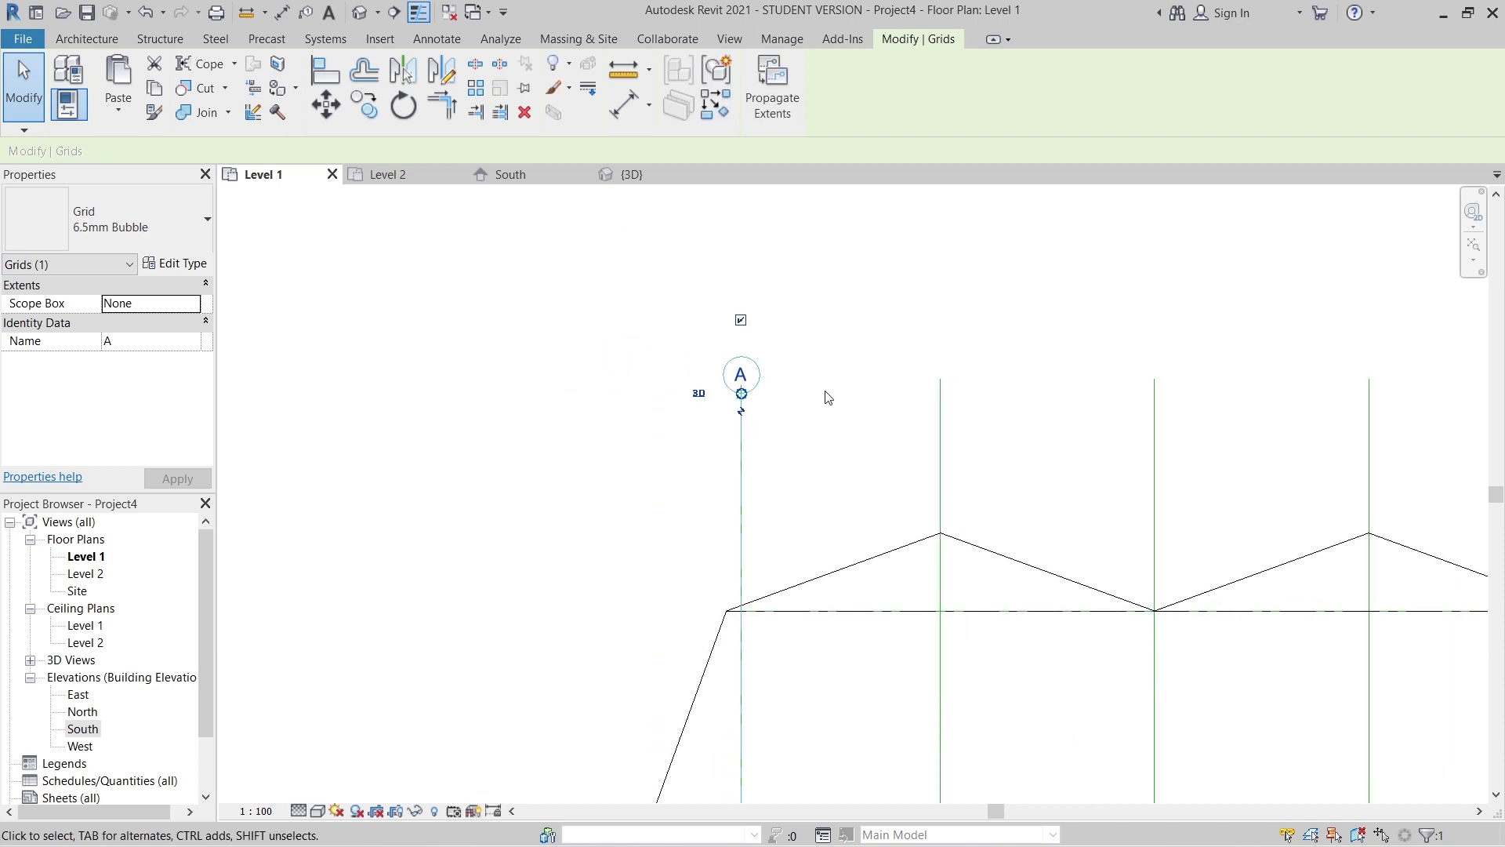
# - Copy the vertical model line at grid A onto the guide line at the upper edge's first peak
pyautogui.click(822, 393)
pyautogui.click(746, 457)
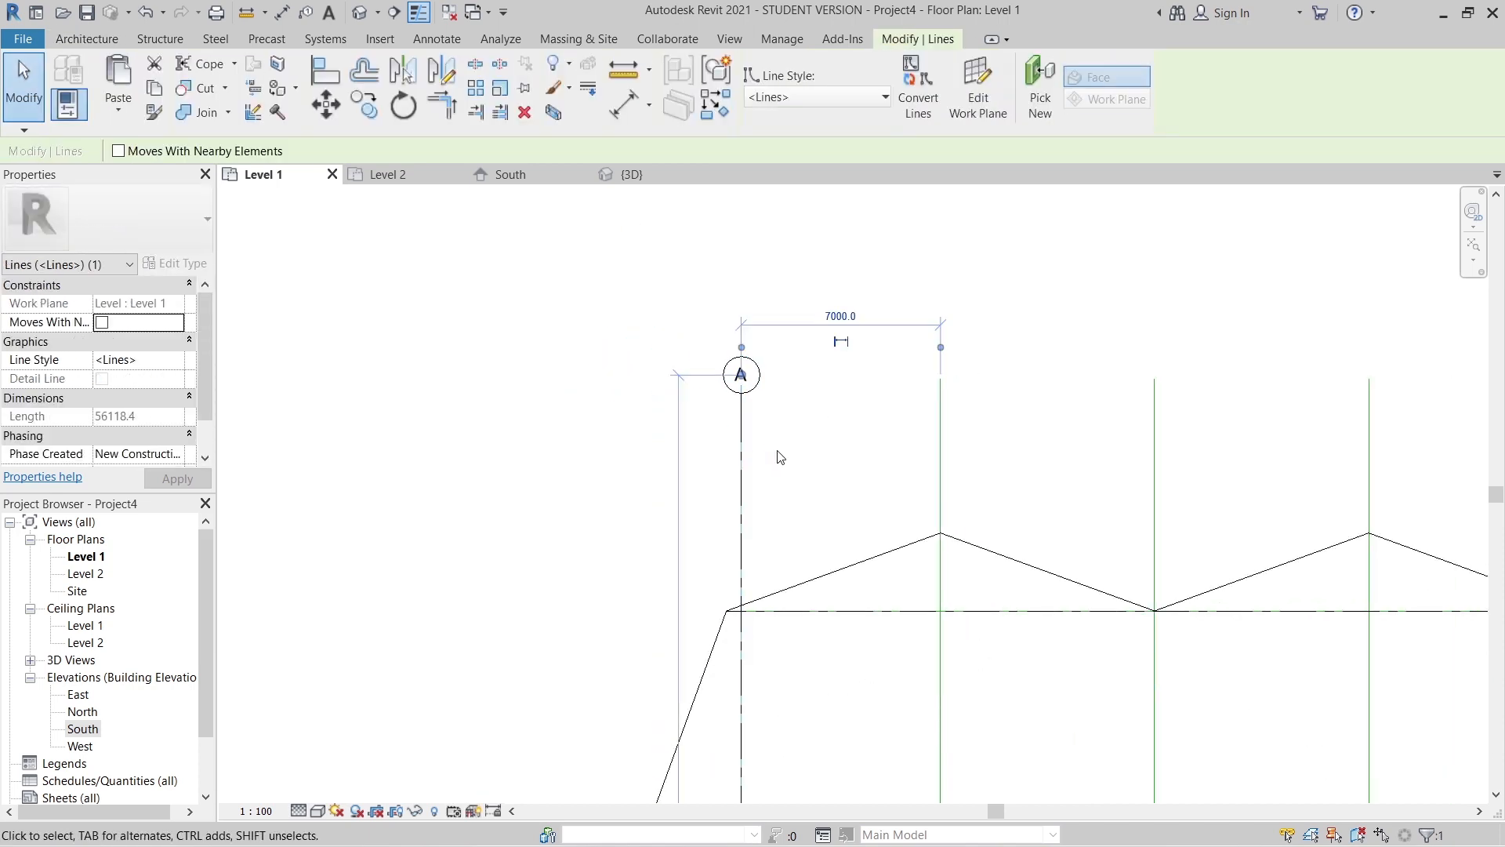
pyautogui.press('c')
pyautogui.scroll(2, 759, 447)
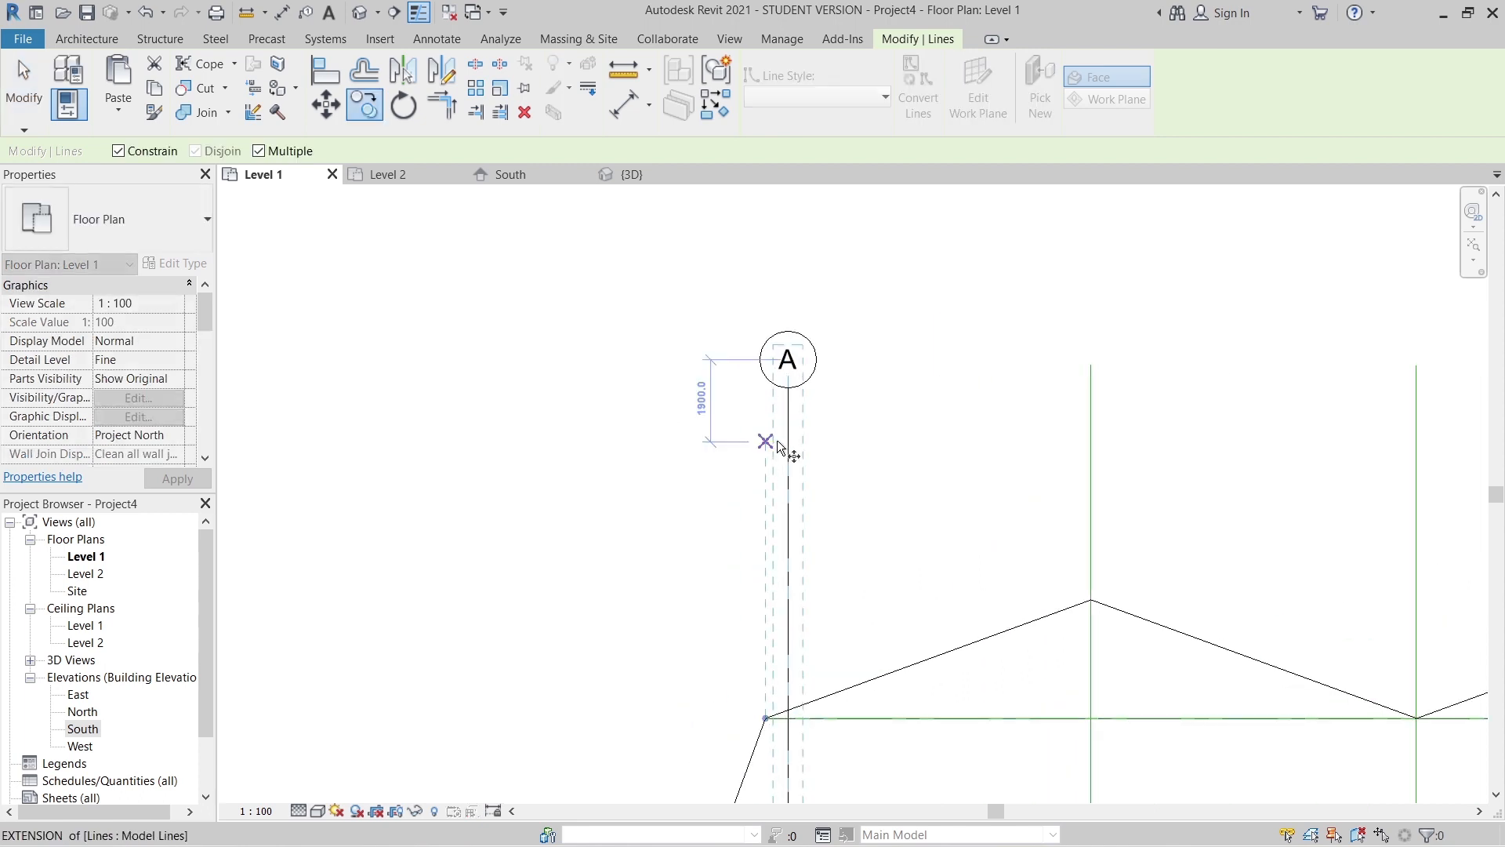
pyautogui.click(779, 441)
pyautogui.click(1183, 431)
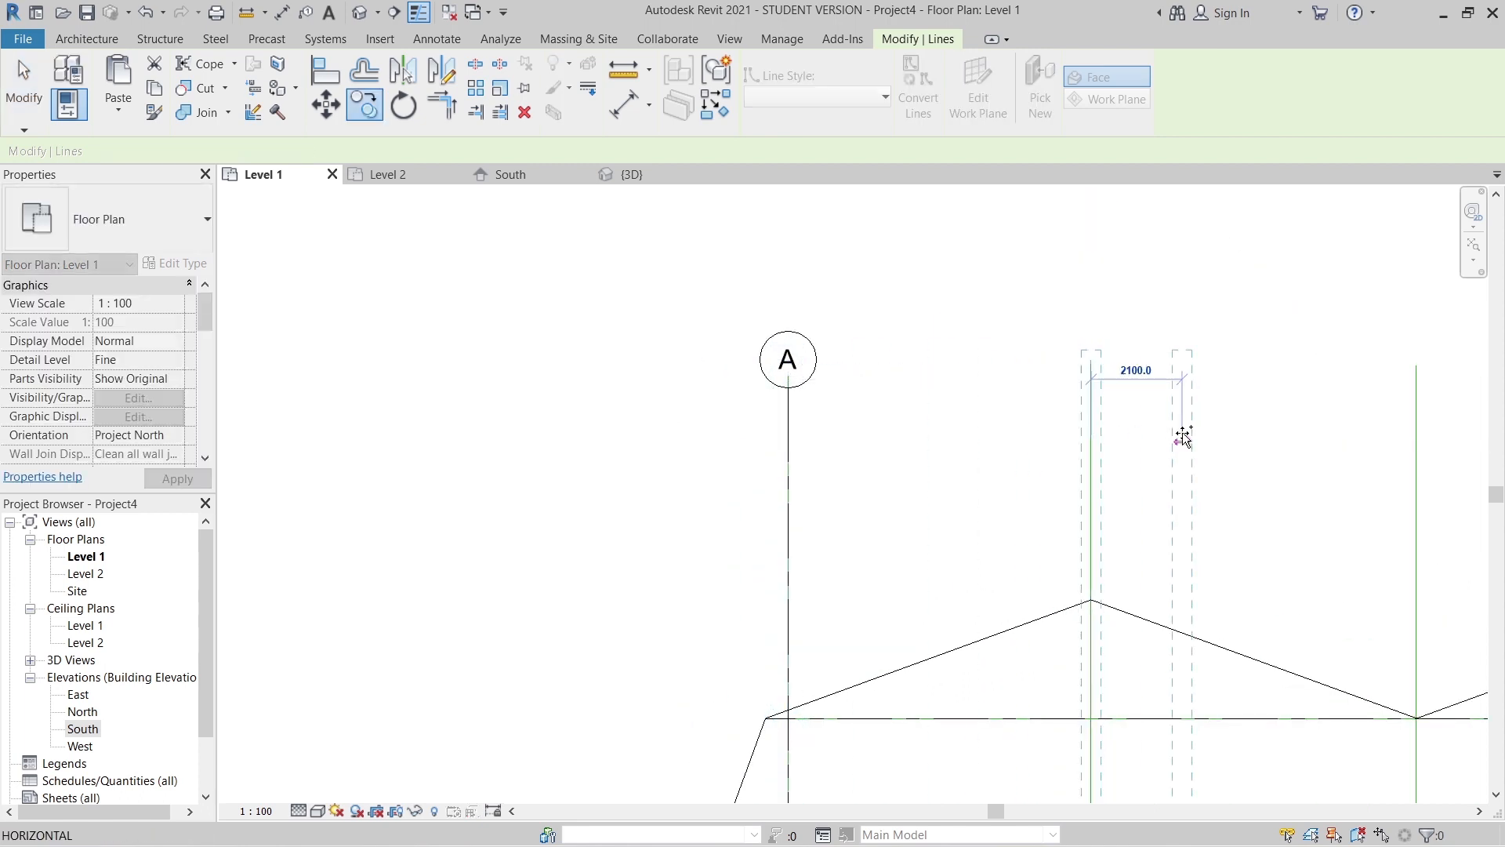
pyautogui.moveTo(1117, 446); pyautogui.dragTo(700, 463, button='middle')
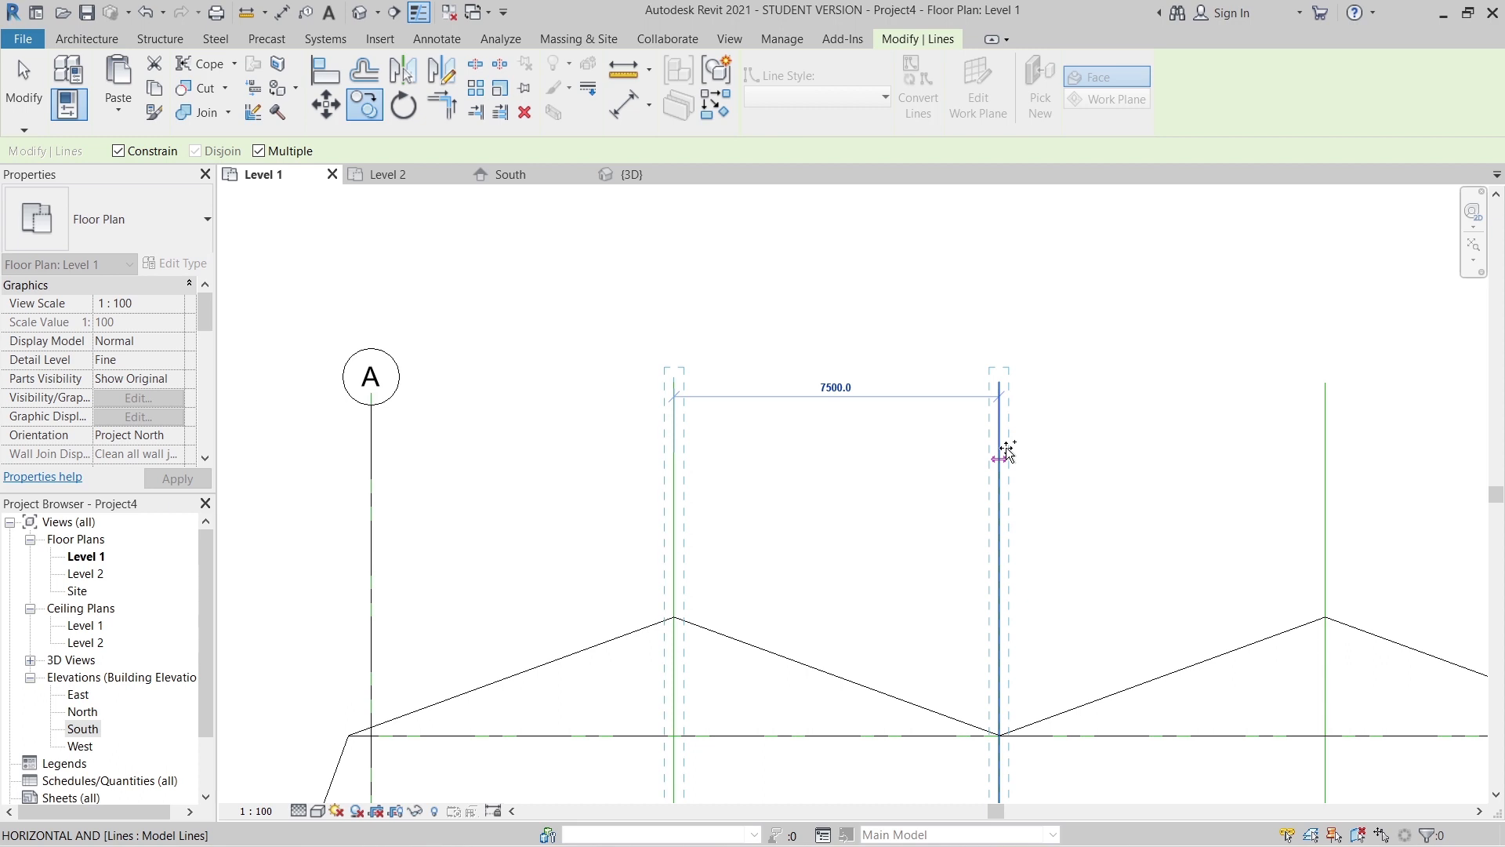
pyautogui.click(1006, 453)
pyautogui.press('Escape')
pyautogui.press('Escape')
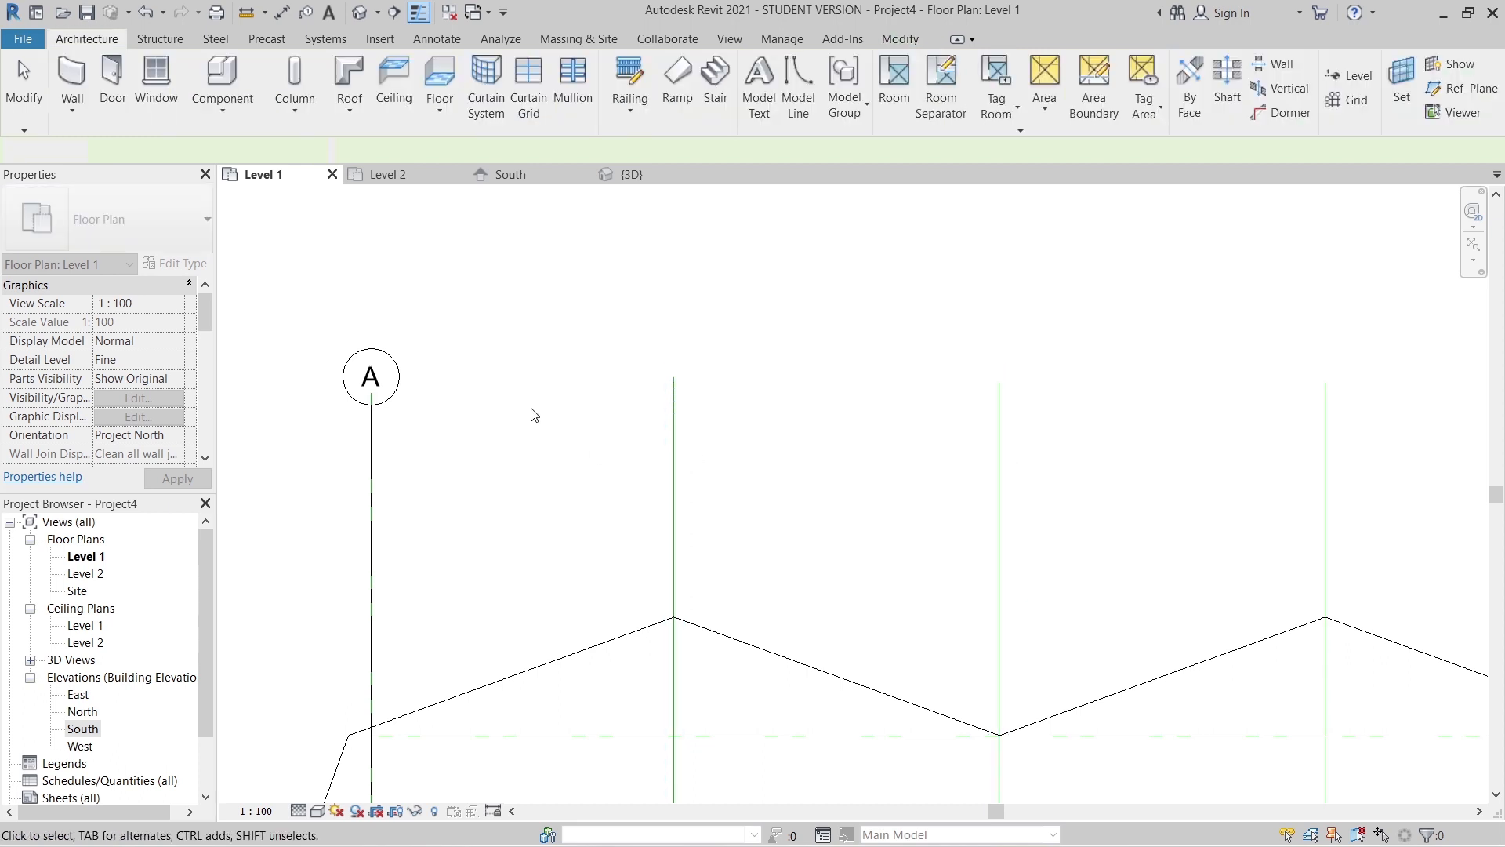
# - Copy grid line A onto the guide lines at the upper edge's first peak and first valley
pyautogui.click(396, 383)
pyautogui.press('c')
pyautogui.press('o')
pyautogui.scroll(3, 472, 431)
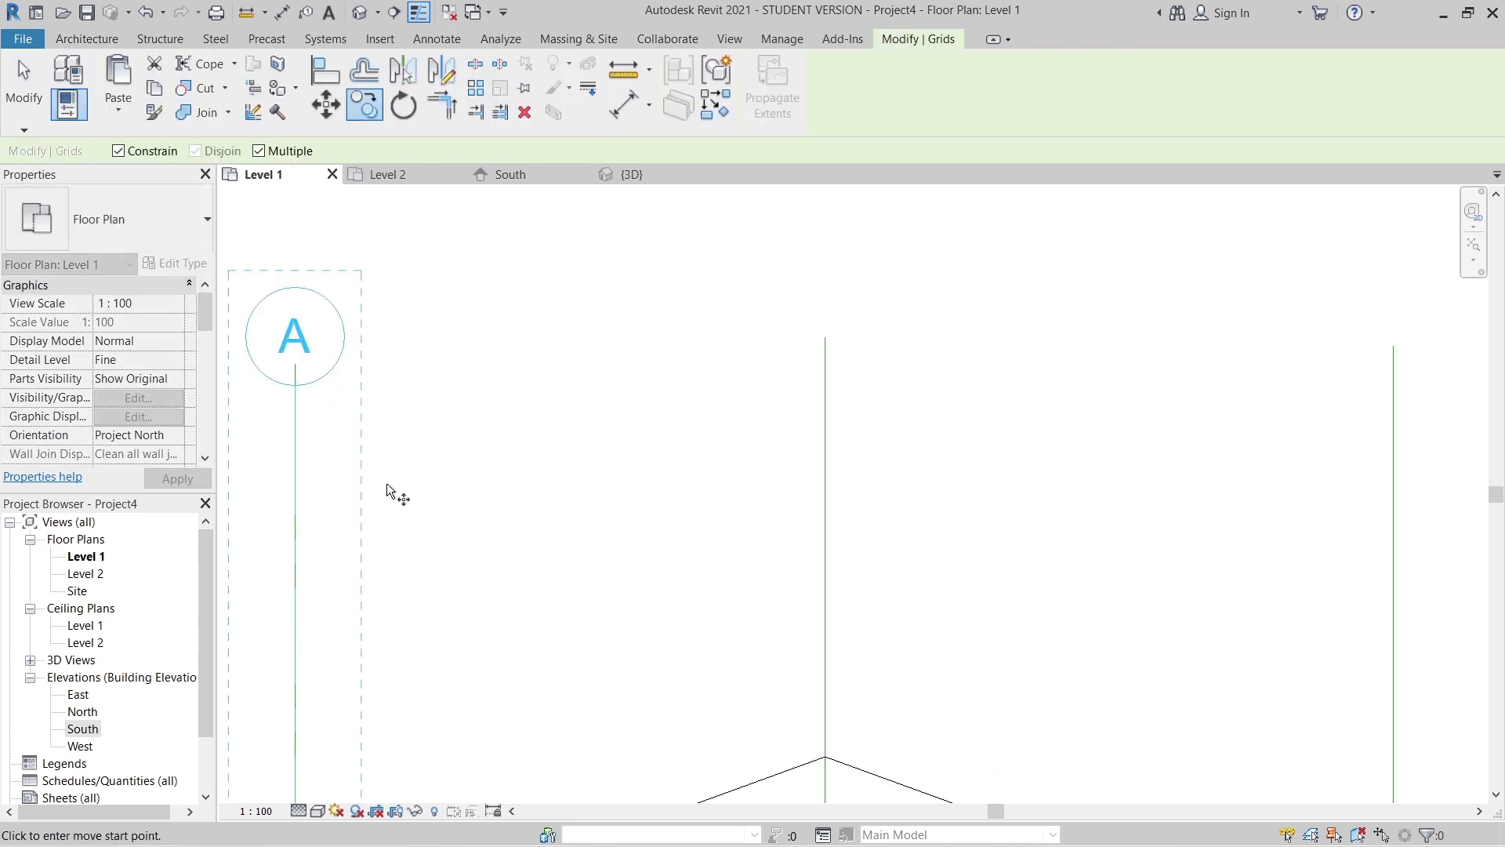
pyautogui.click(297, 501)
pyautogui.click(825, 448)
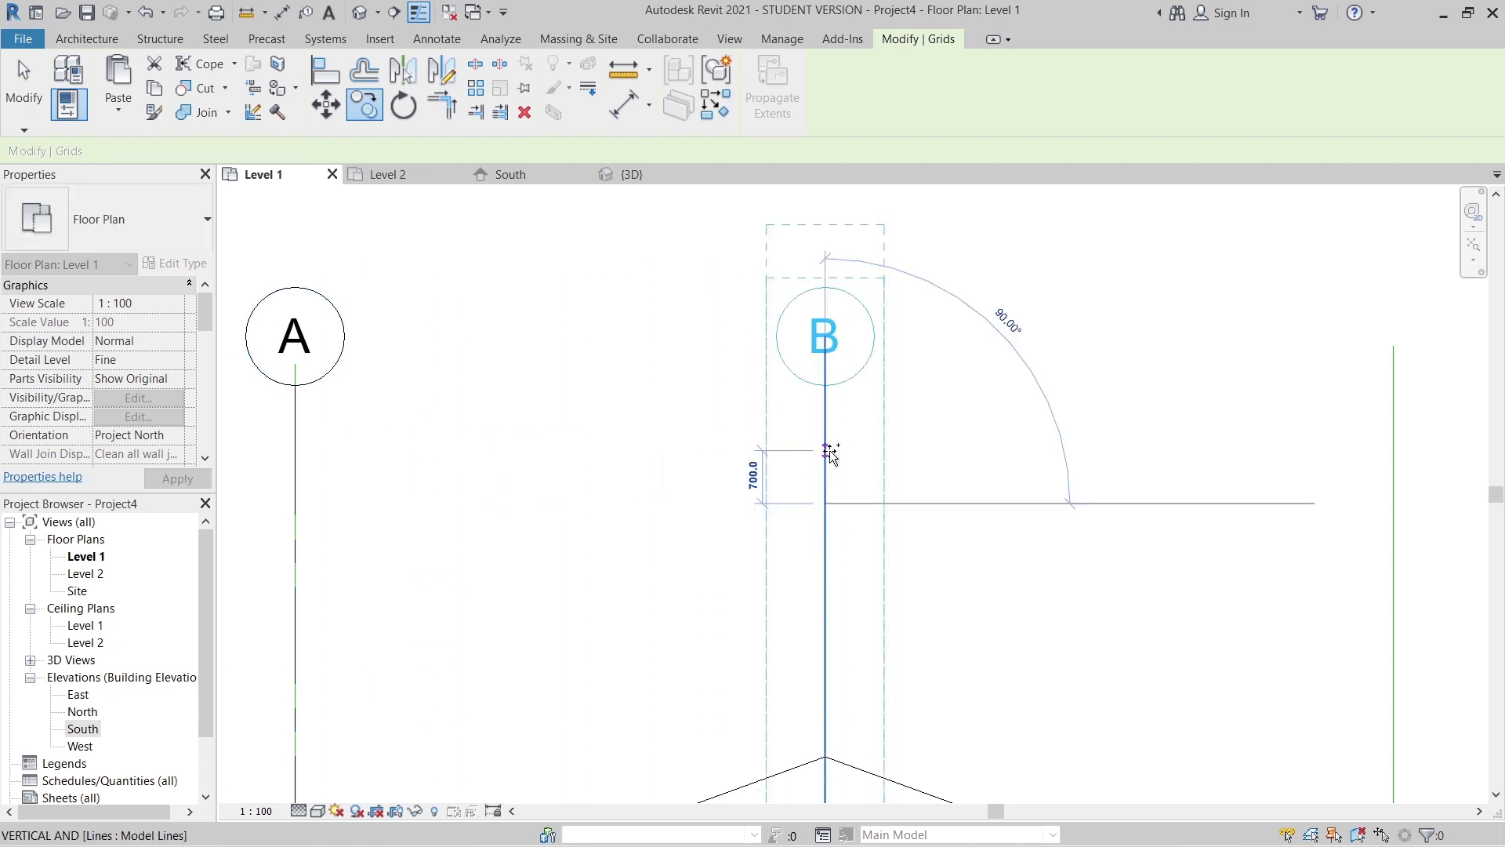
pyautogui.scroll(-2, 1028, 471)
pyautogui.moveTo(1028, 471); pyautogui.dragTo(675, 478, button='middle')
pyautogui.click(876, 463)
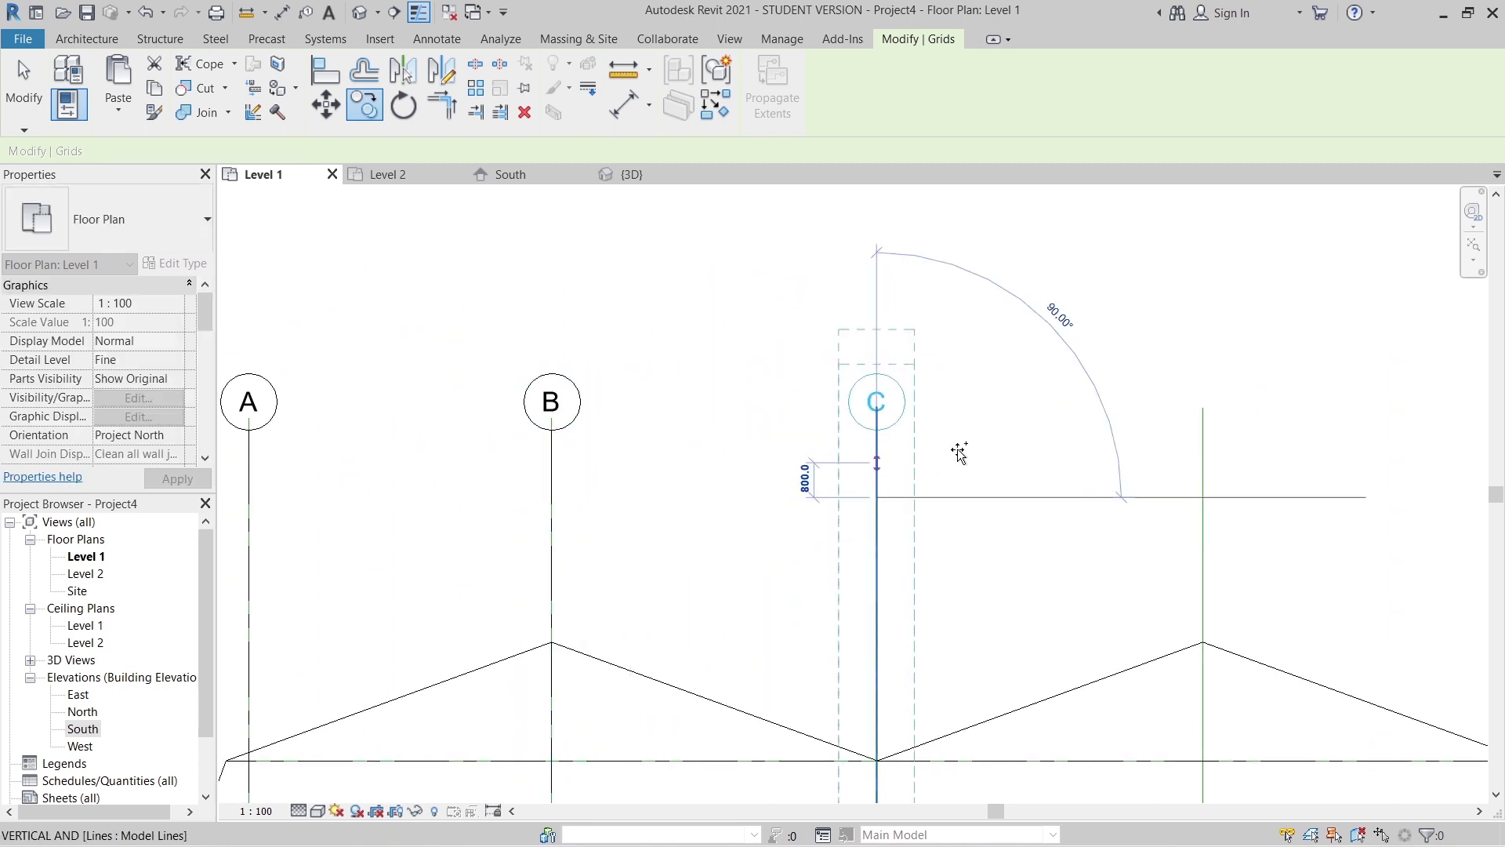
# - Place further grid line copies on the three remaining vertical guide lines, up to the upper edge's third peak
pyautogui.click(1204, 447)
pyautogui.scroll(-1, 1205, 447)
pyautogui.moveTo(1254, 455); pyautogui.dragTo(809, 469, button='middle')
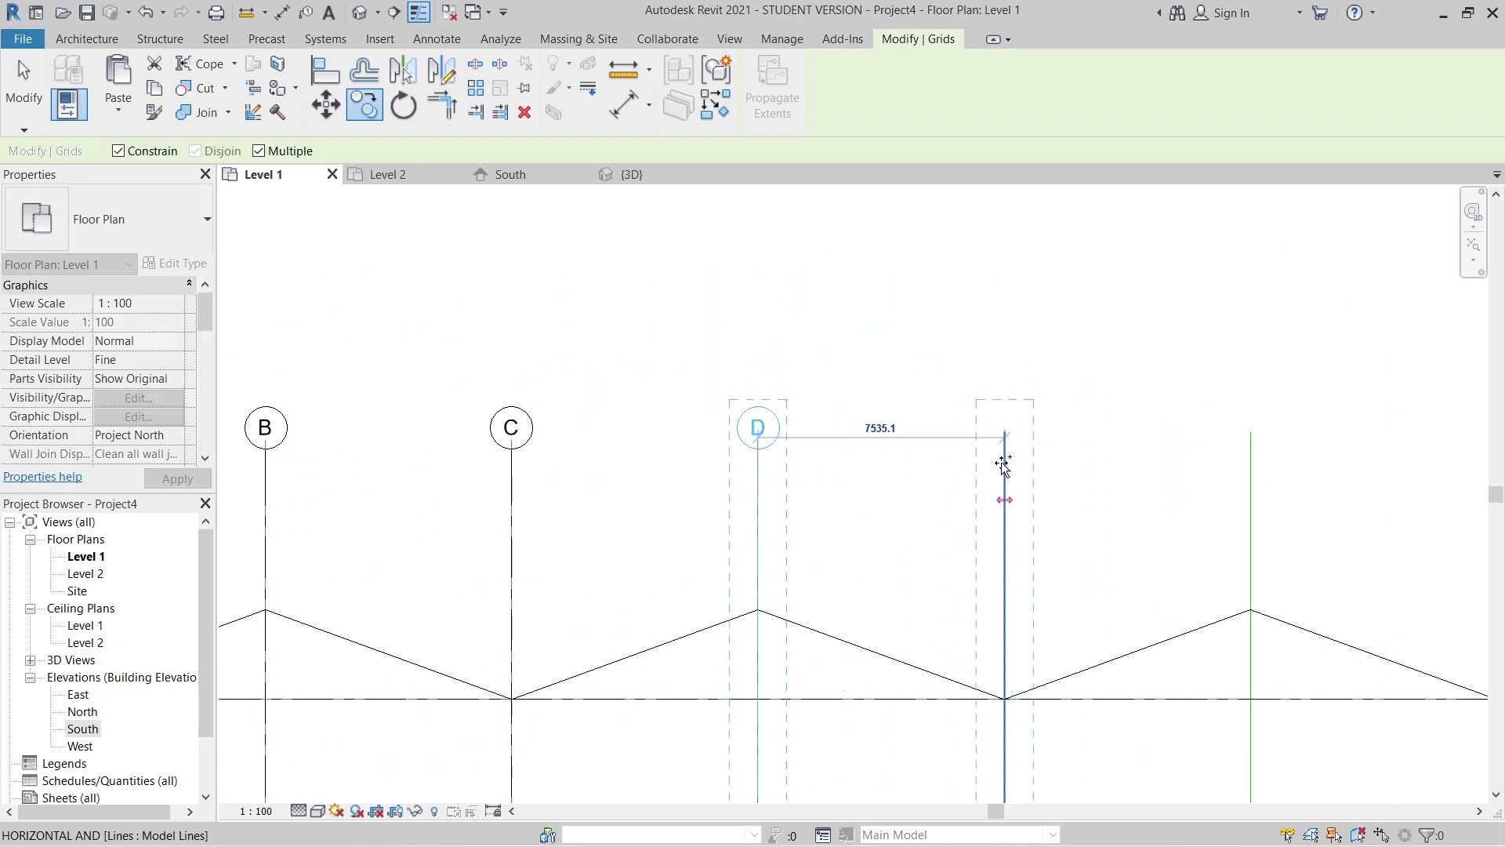
pyautogui.click(1005, 464)
pyautogui.click(1245, 467)
pyautogui.scroll(-1, 1245, 467)
pyautogui.moveTo(1245, 468); pyautogui.dragTo(858, 454, button='middle')
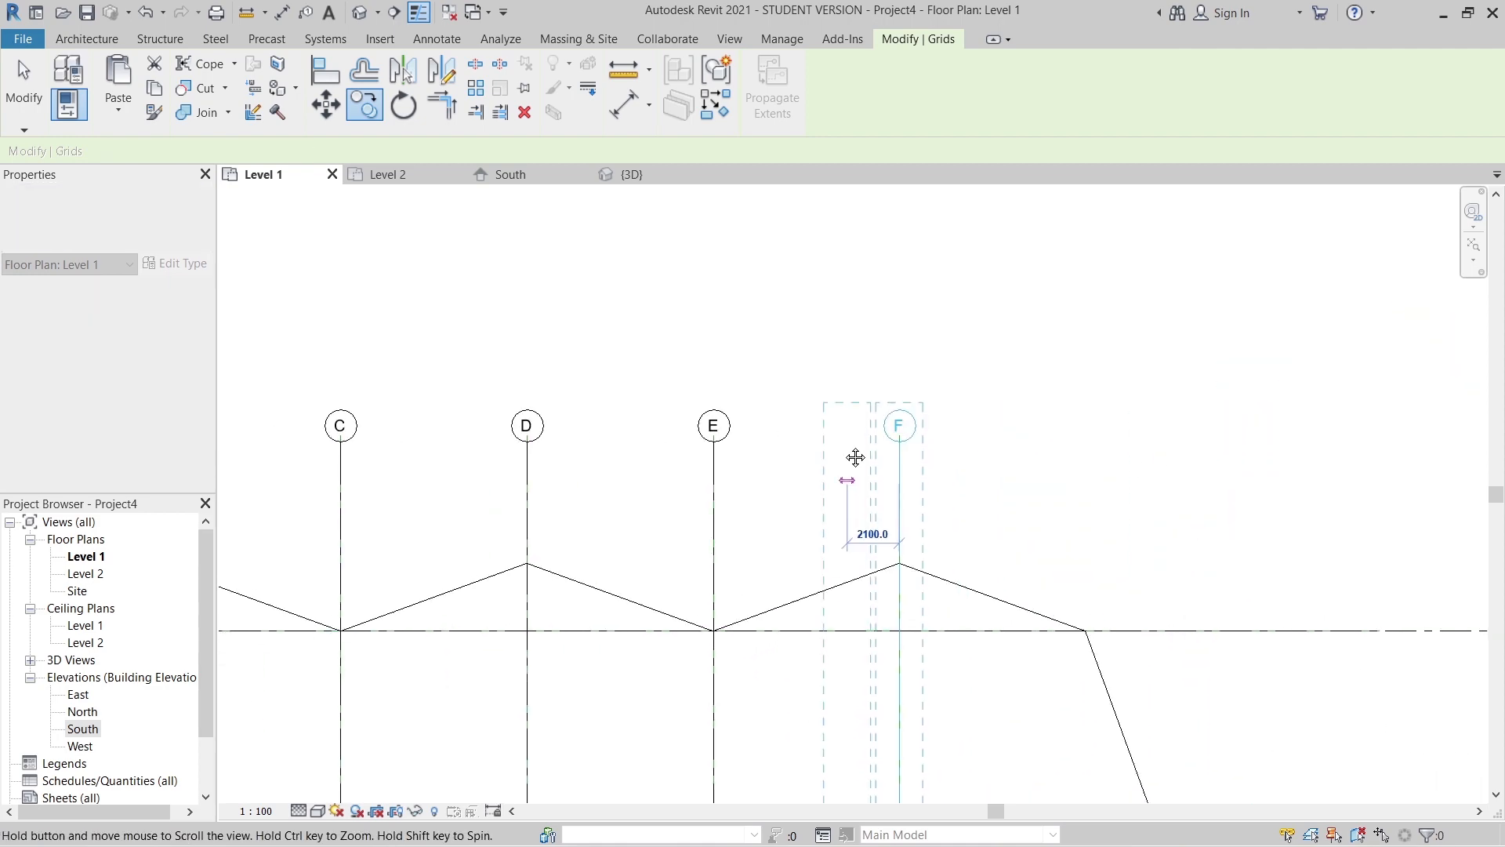
pyautogui.press('Escape')
# - Delete the vertical model lines lying under the lettered grid lines
pyautogui.scroll(-2, 985, 449)
pyautogui.scroll(-2, 985, 444)
pyautogui.moveTo(985, 441); pyautogui.dragTo(958, 394, button='middle')
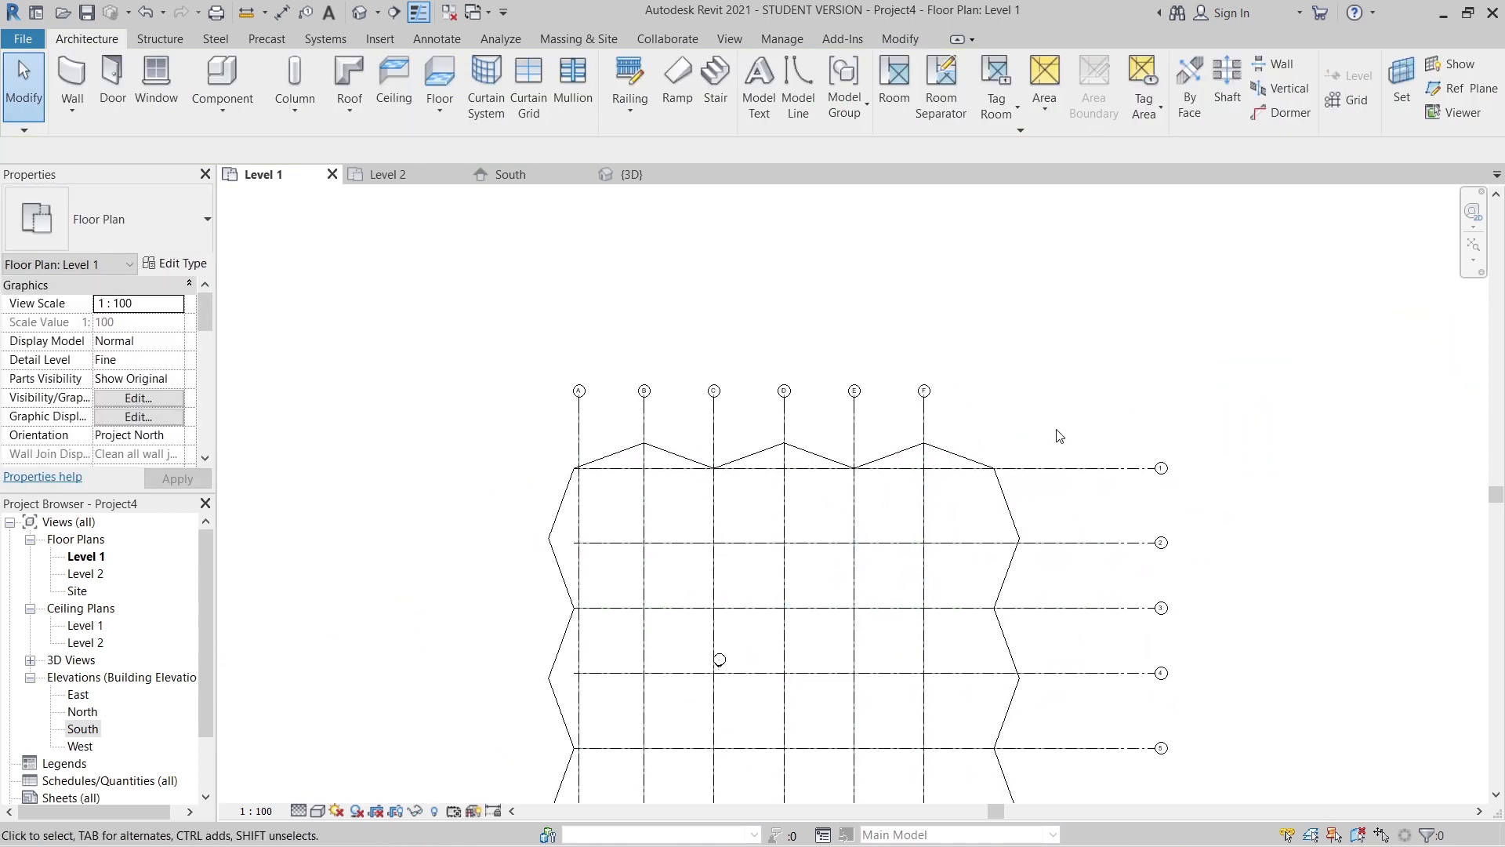
pyautogui.click(715, 499)
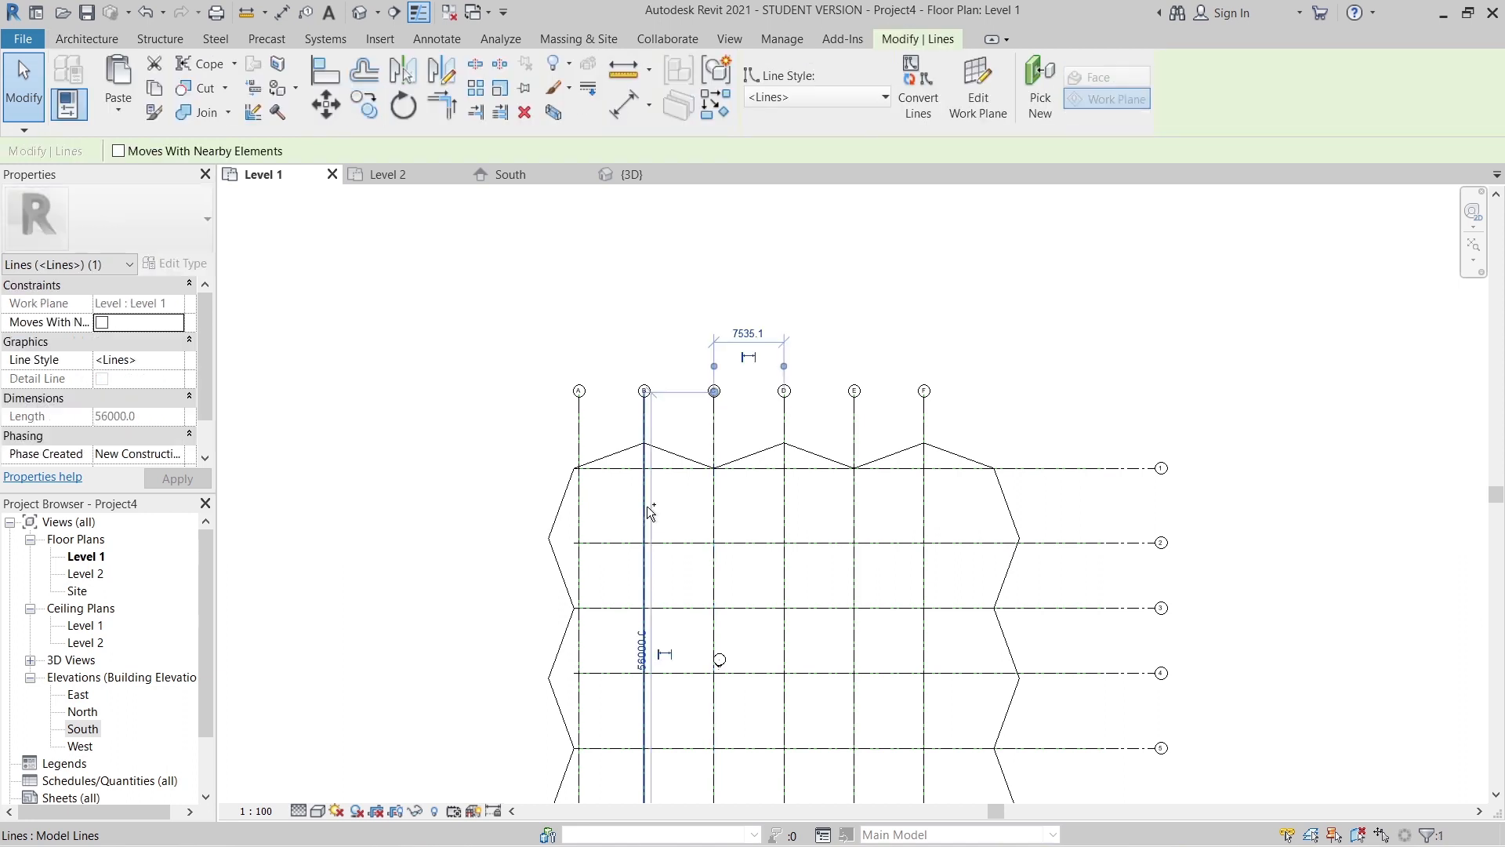
pyautogui.click(716, 513)
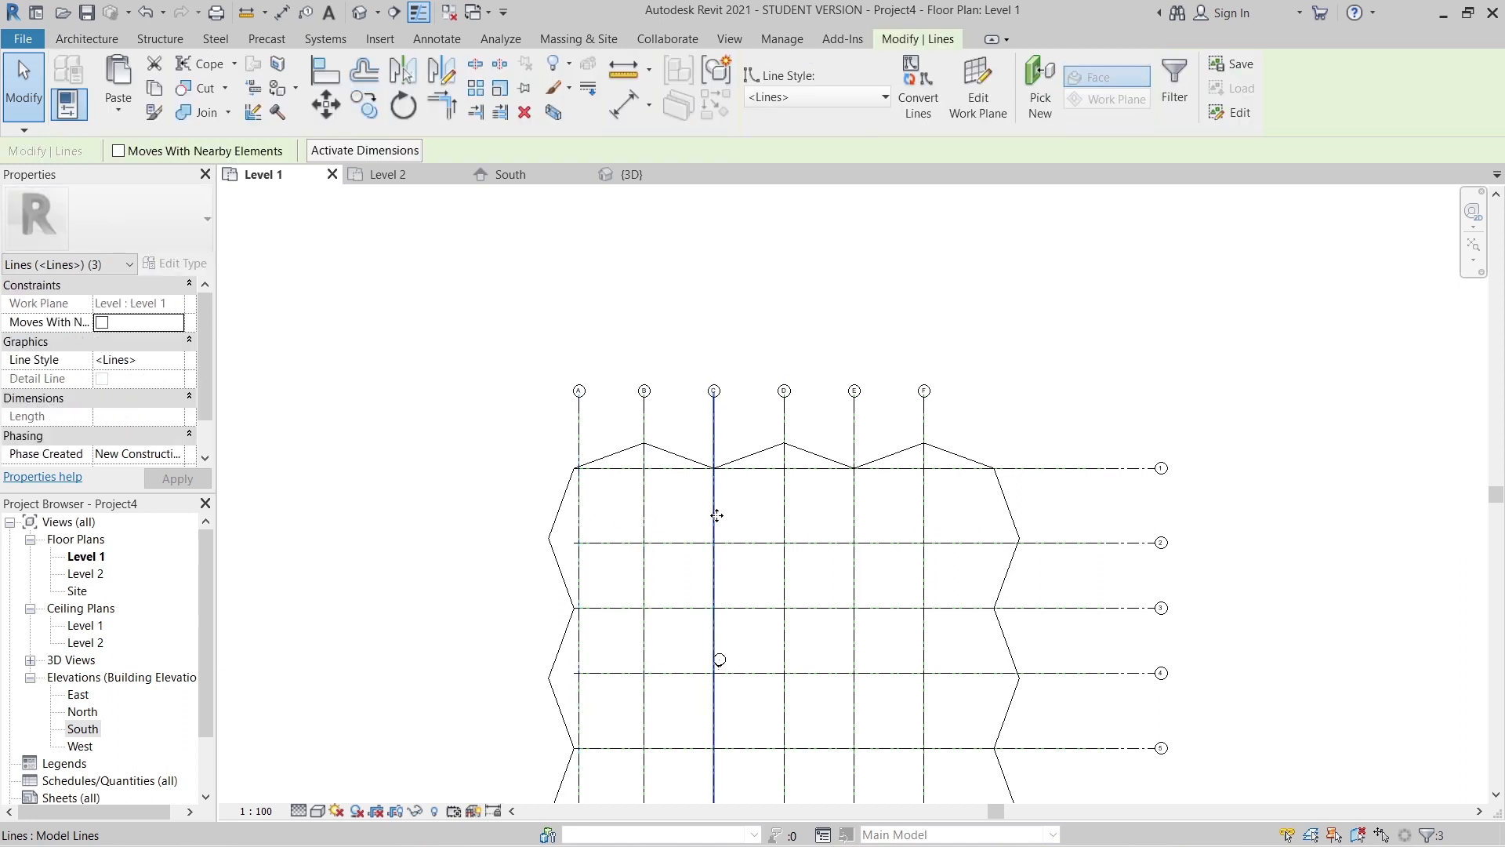
pyautogui.keyDown('ctrl'); pyautogui.click(787, 515); pyautogui.keyUp('ctrl')
pyautogui.keyDown('ctrl'); pyautogui.click(854, 511); pyautogui.keyUp('ctrl')
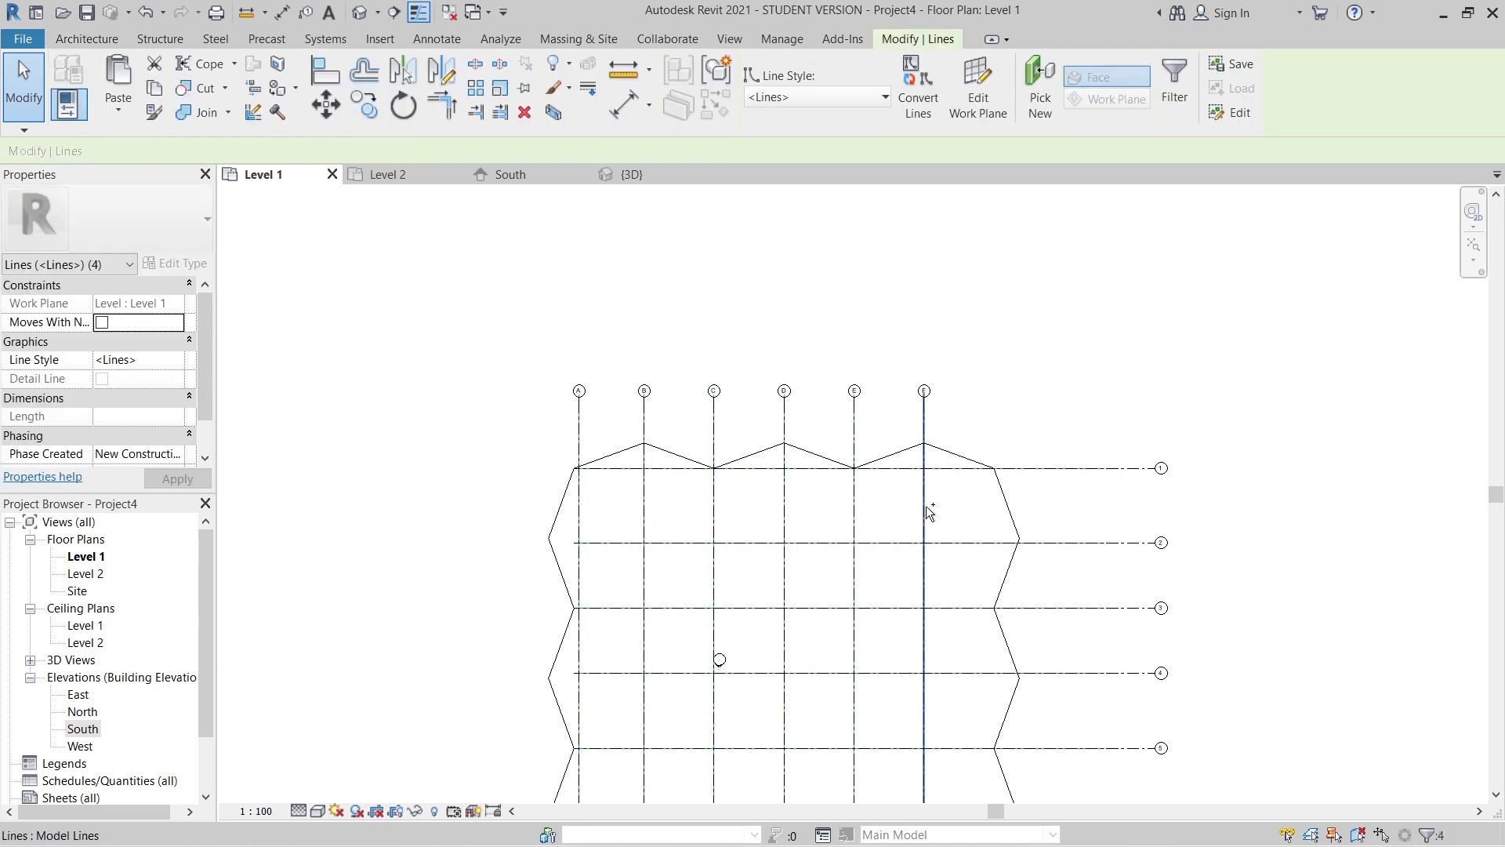
pyautogui.press('Escape')
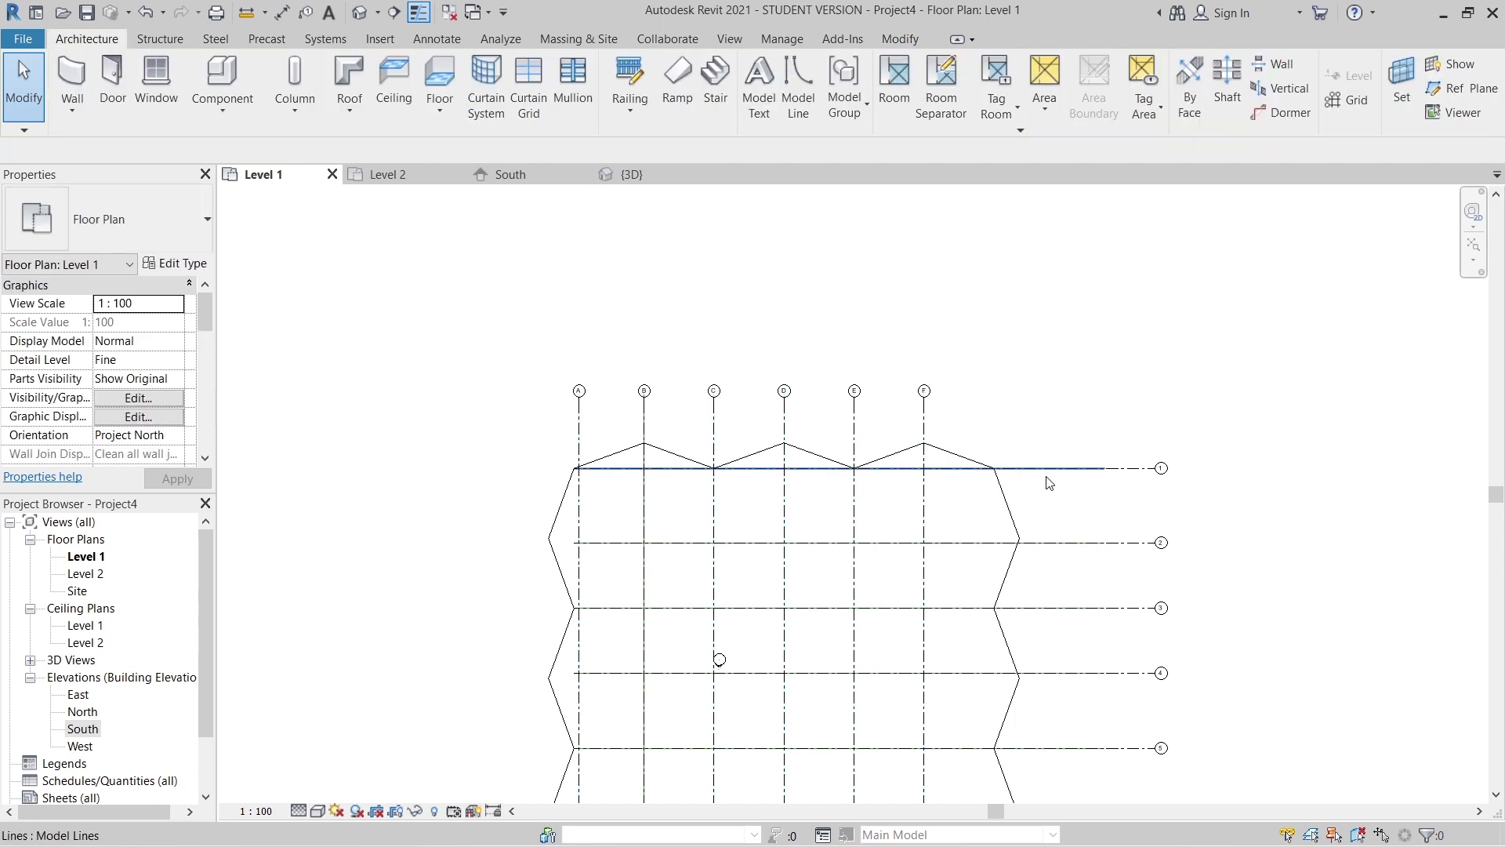
# - Delete the horizontal model lines lying under the numbered grid lines 1 to 7
pyautogui.click(1057, 490)
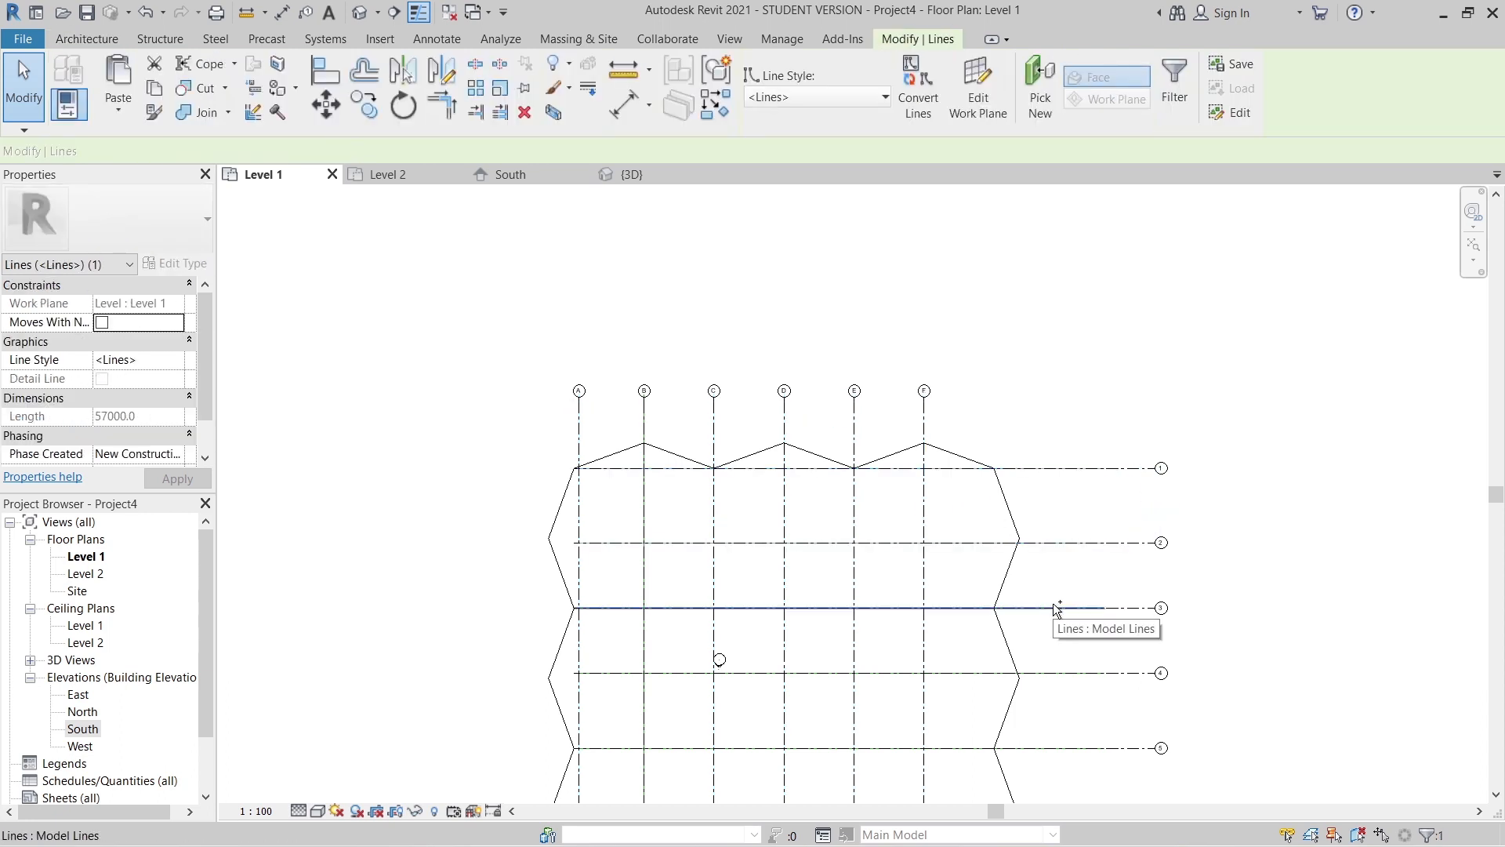
pyautogui.keyDown('ctrl'); pyautogui.click(1030, 674); pyautogui.keyUp('ctrl')
pyautogui.keyDown('ctrl'); pyautogui.click(1044, 746); pyautogui.keyUp('ctrl')
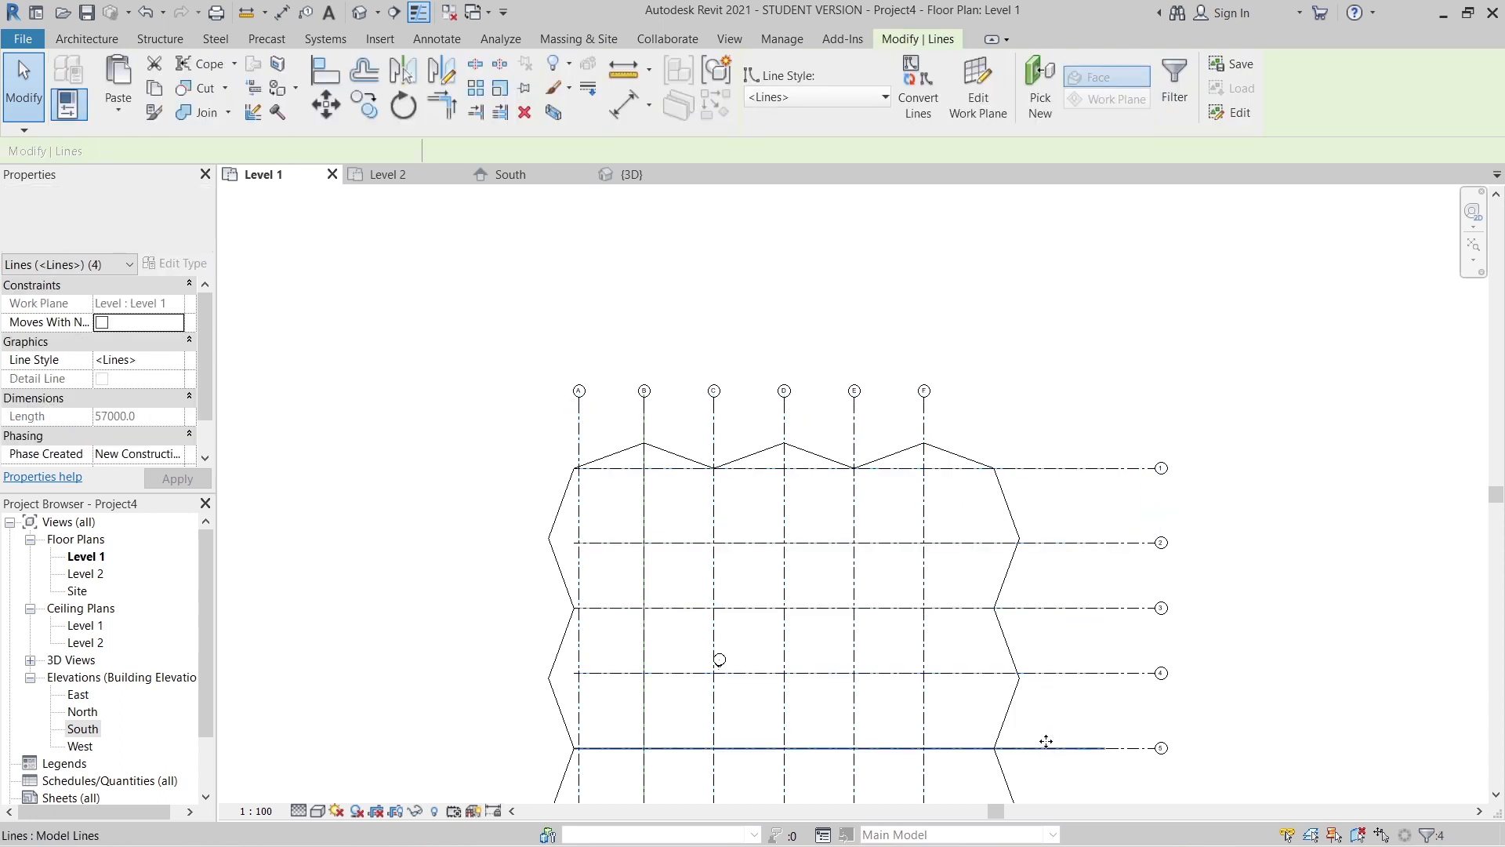
pyautogui.moveTo(1067, 787); pyautogui.dragTo(1048, 632, button='middle')
pyautogui.keyDown('ctrl'); pyautogui.click(1033, 660); pyautogui.keyUp('ctrl')
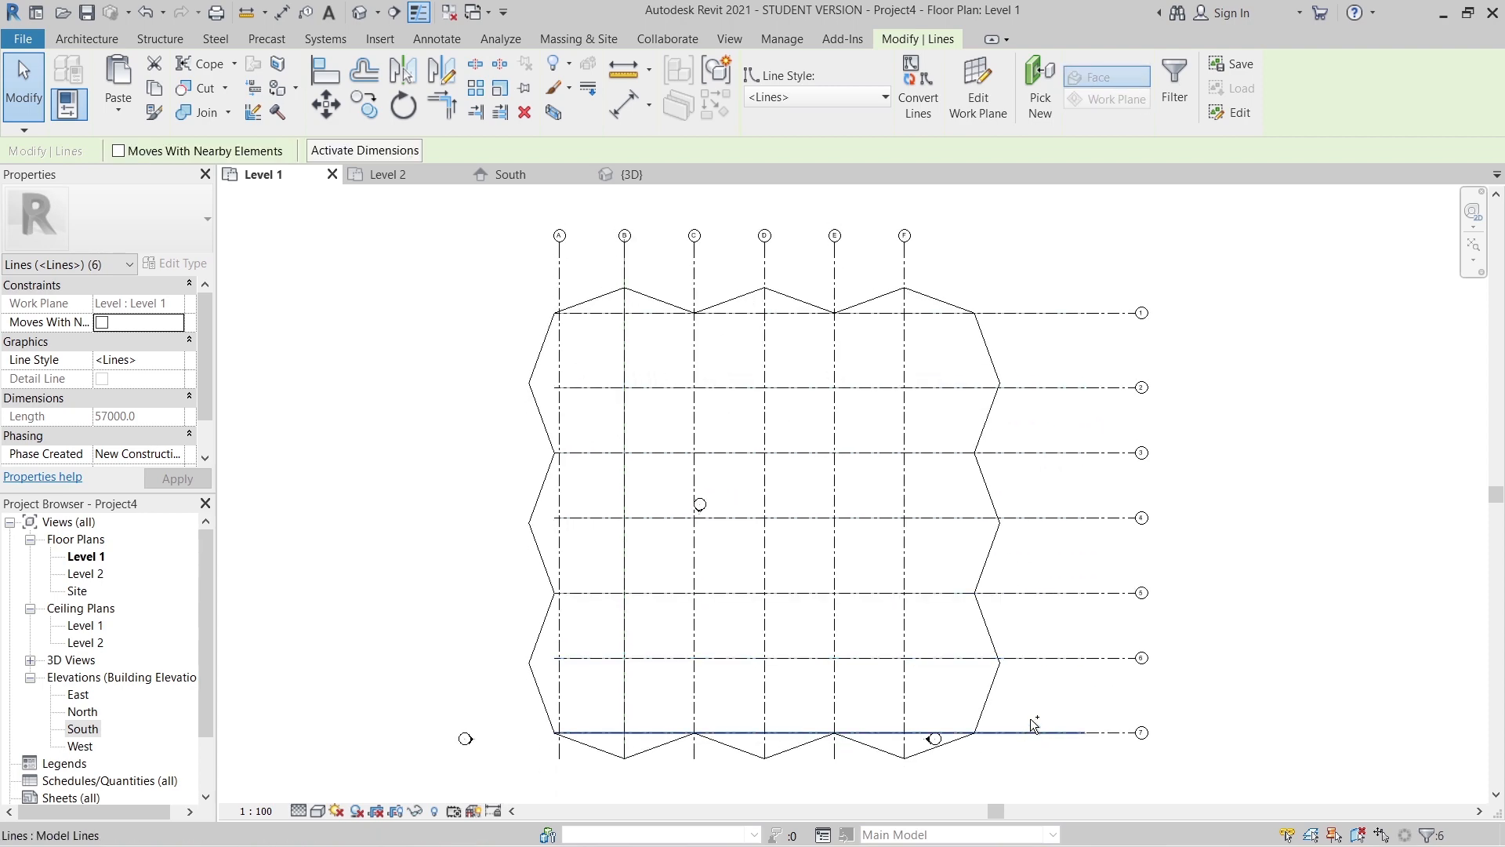
pyautogui.keyDown('ctrl'); pyautogui.click(1032, 719); pyautogui.keyUp('ctrl')
pyautogui.press('Escape')
pyautogui.scroll(-2, 1011, 705)
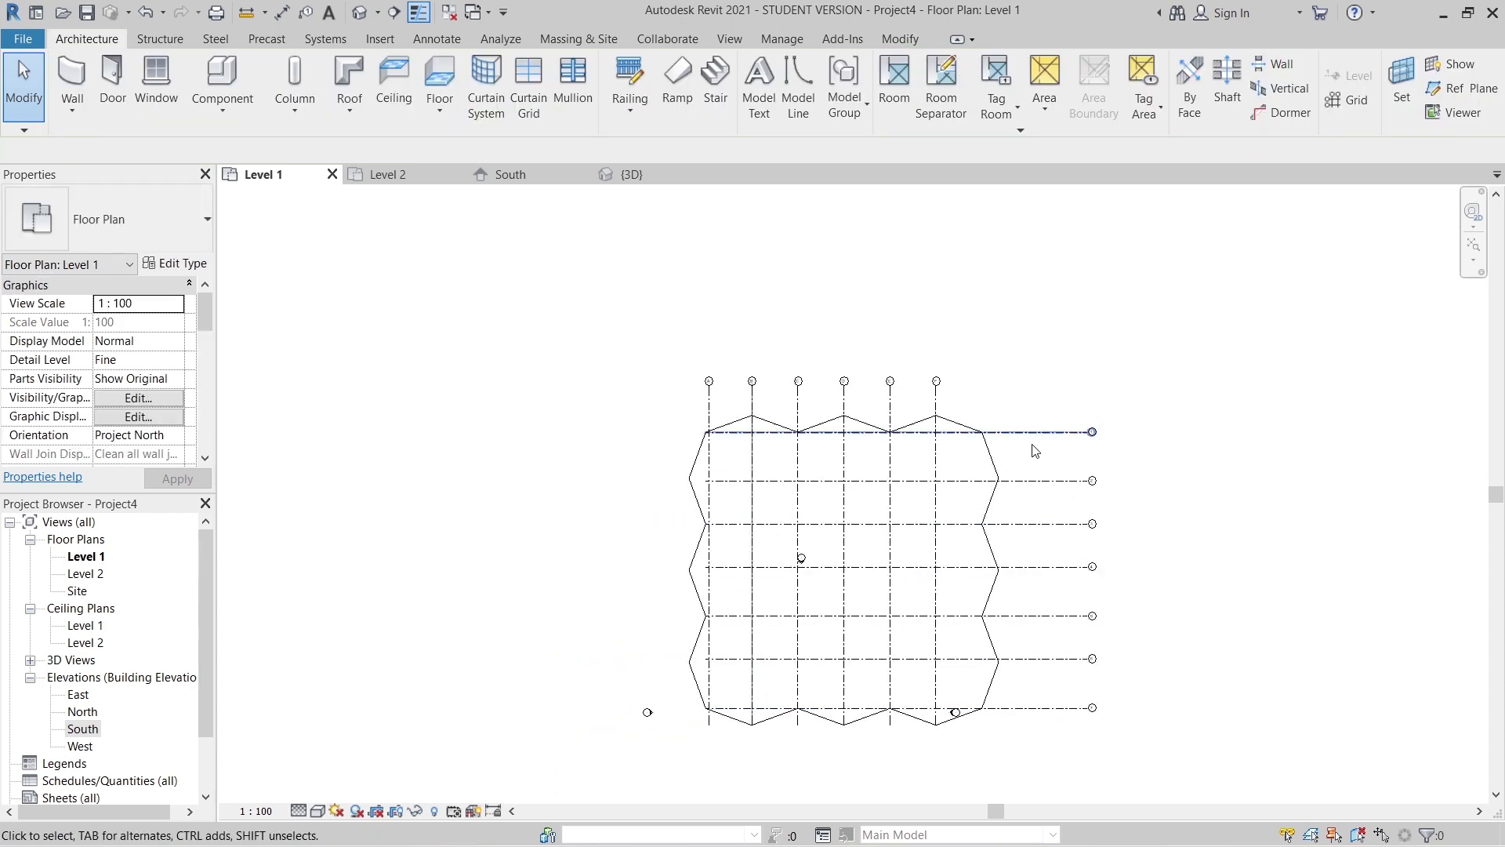
# - Offset grid 1's bubble with an elbow and pull the numbered grid lines' bubble ends closer to the building outline
pyautogui.click(1036, 445)
pyautogui.scroll(3, 1084, 436)
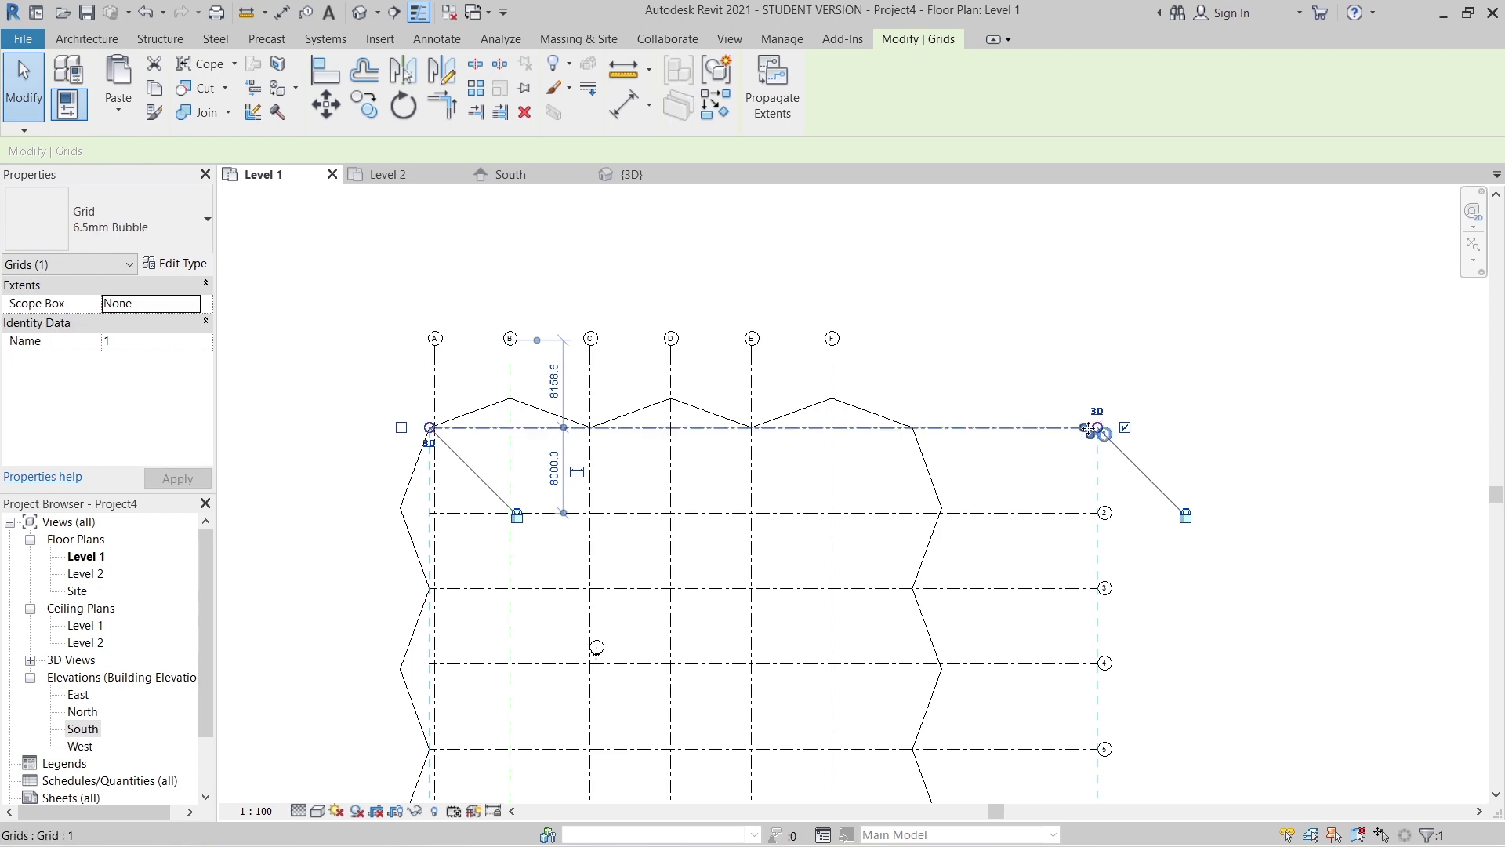
pyautogui.click(993, 416)
pyautogui.click(1069, 429)
pyautogui.scroll(1, 1093, 451)
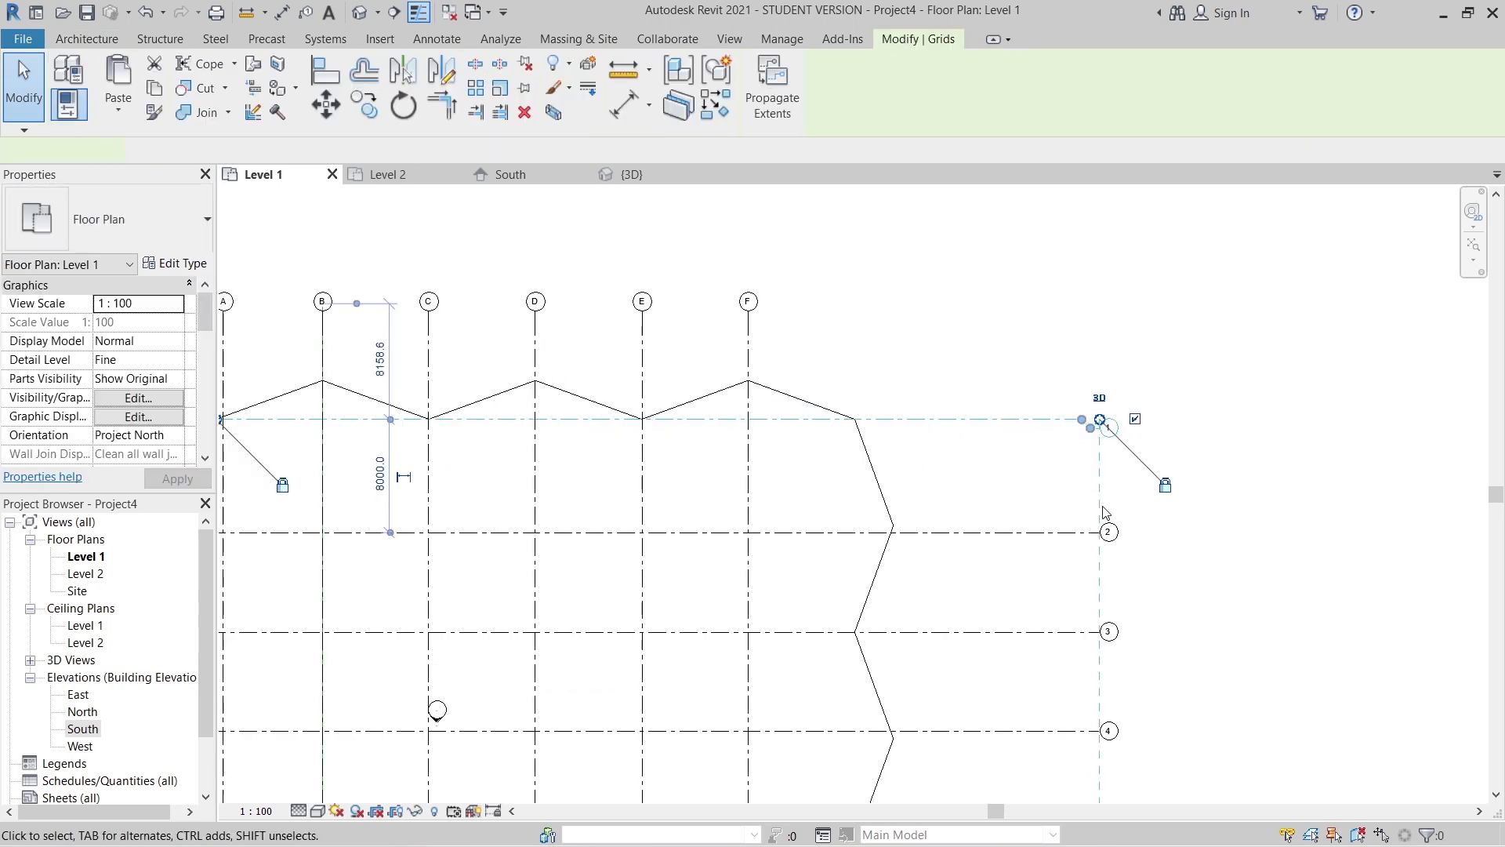
pyautogui.scroll(1, 1093, 450)
pyautogui.moveTo(1102, 410); pyautogui.dragTo(921, 320)
pyautogui.click(921, 320)
pyautogui.scroll(-2, 918, 319)
pyautogui.moveTo(817, 329); pyautogui.dragTo(1004, 330, button='middle')
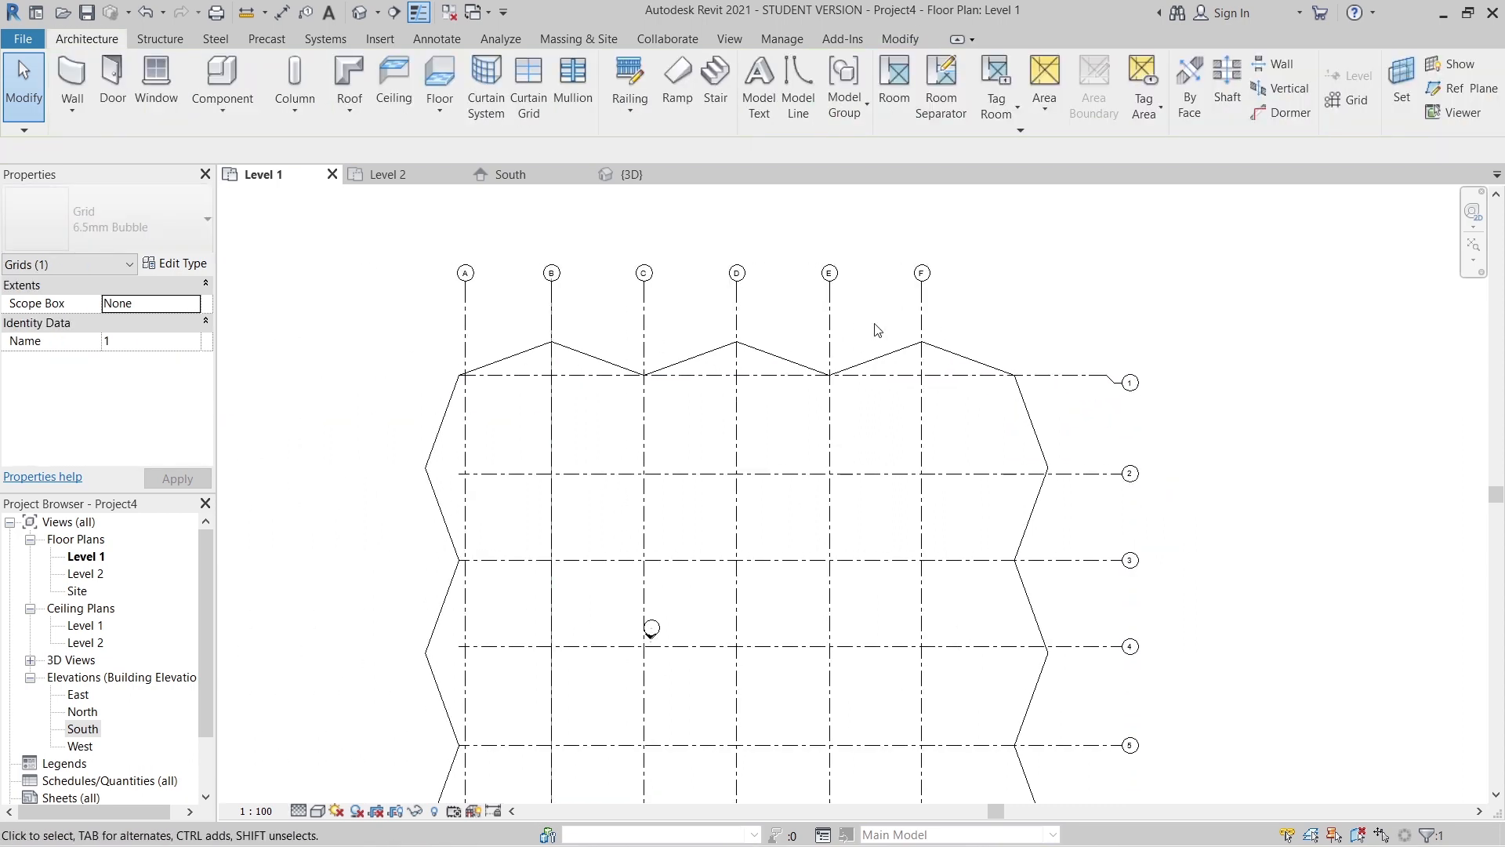
# - Shorten the lettered grid lines so their bubbles sit just above the outline's upper peaks
pyautogui.click(924, 305)
pyautogui.moveTo(929, 287); pyautogui.dragTo(922, 311)
pyautogui.click(1025, 309)
pyautogui.scroll(-2, 1030, 311)
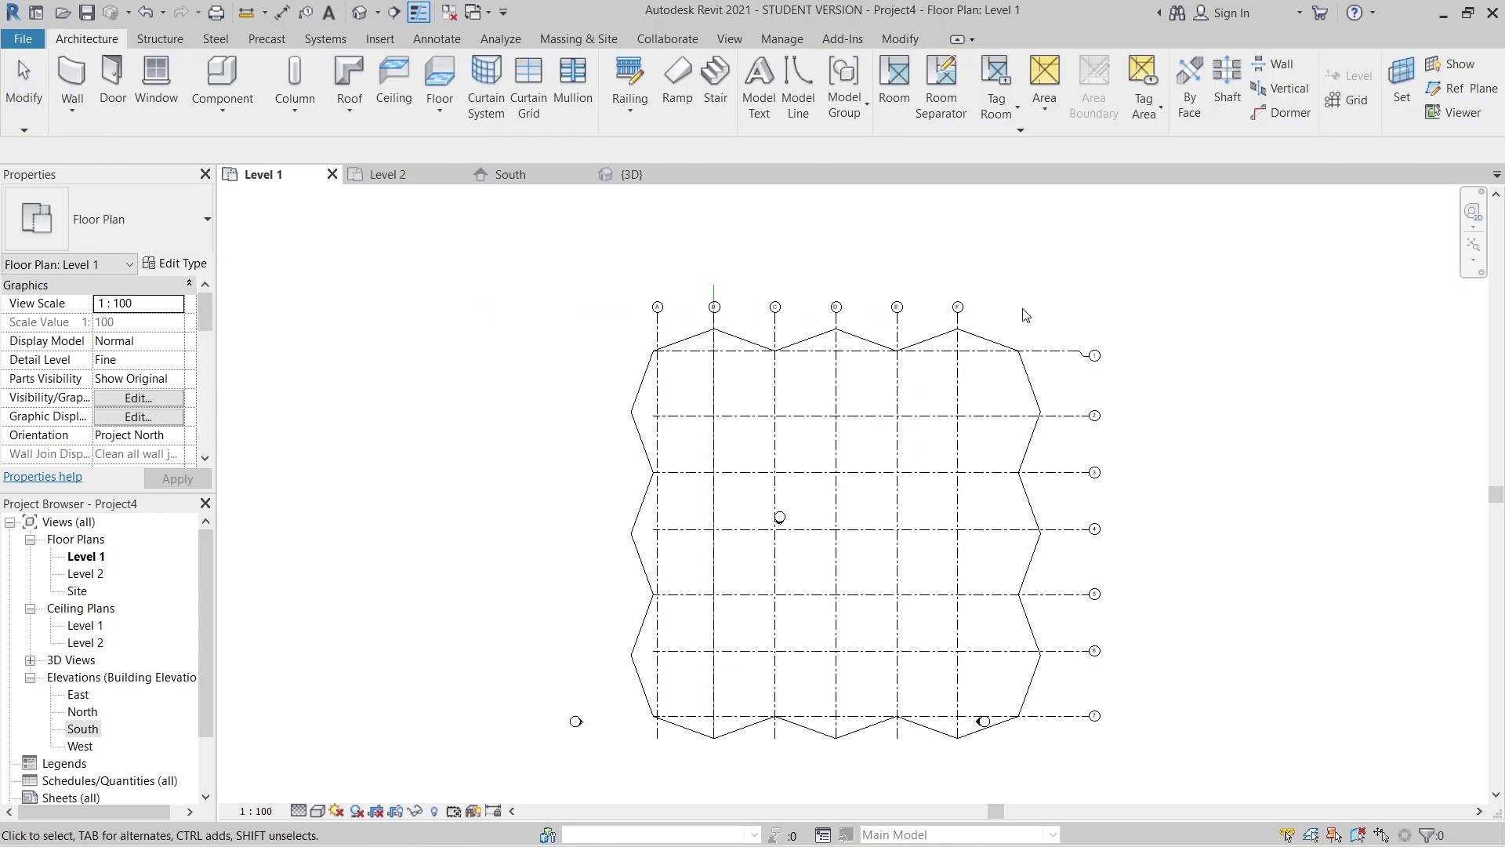
pyautogui.moveTo(689, 410); pyautogui.dragTo(645, 345, button='middle')
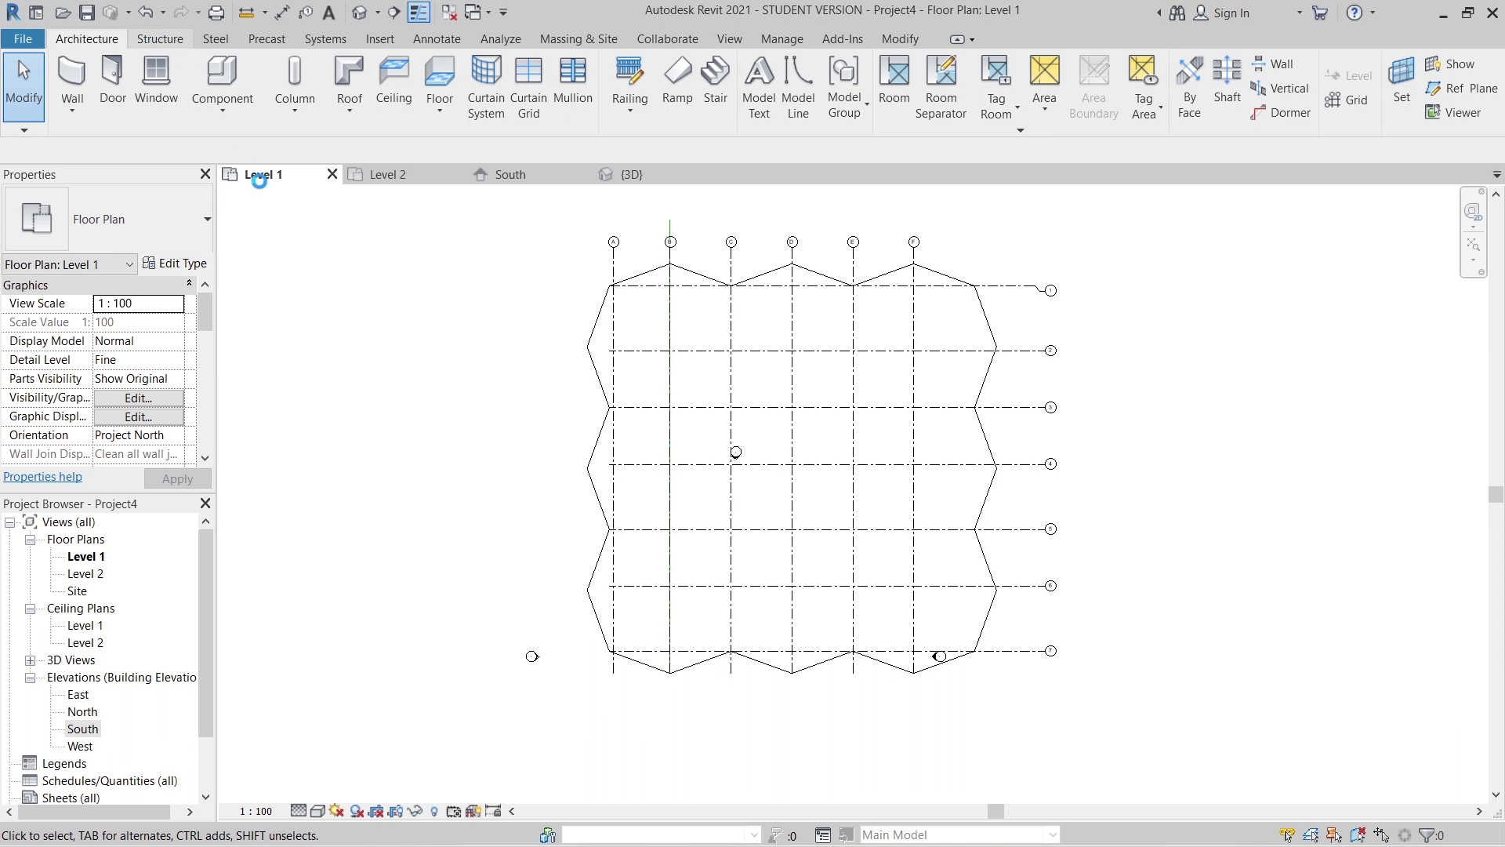
# - Start placing structural columns and try to load the M_Concrete-Rectangular Beam family
pyautogui.click(160, 38)
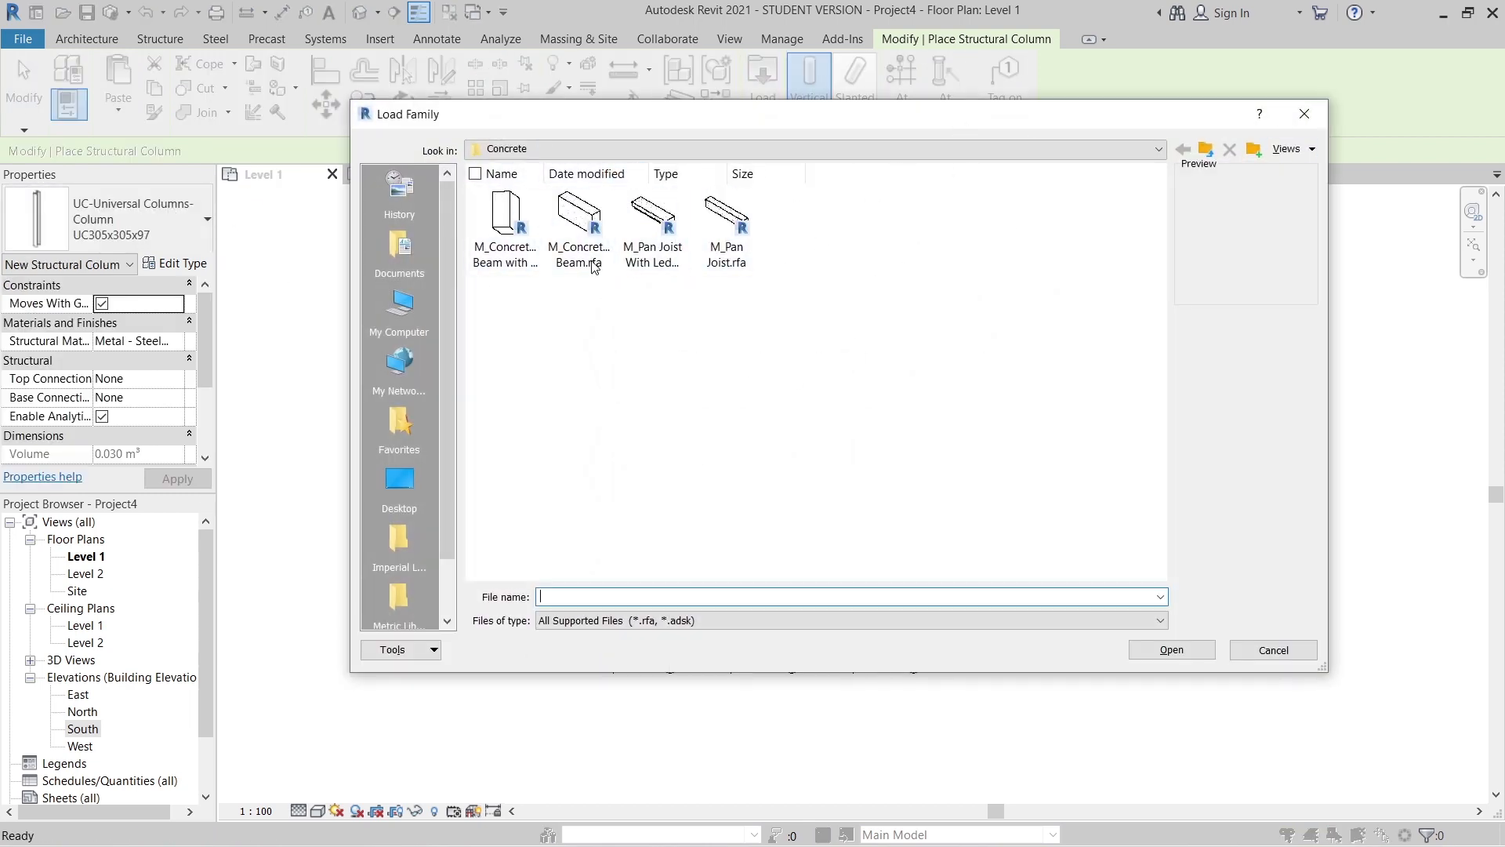
pyautogui.click(576, 213)
pyautogui.press('Escape')
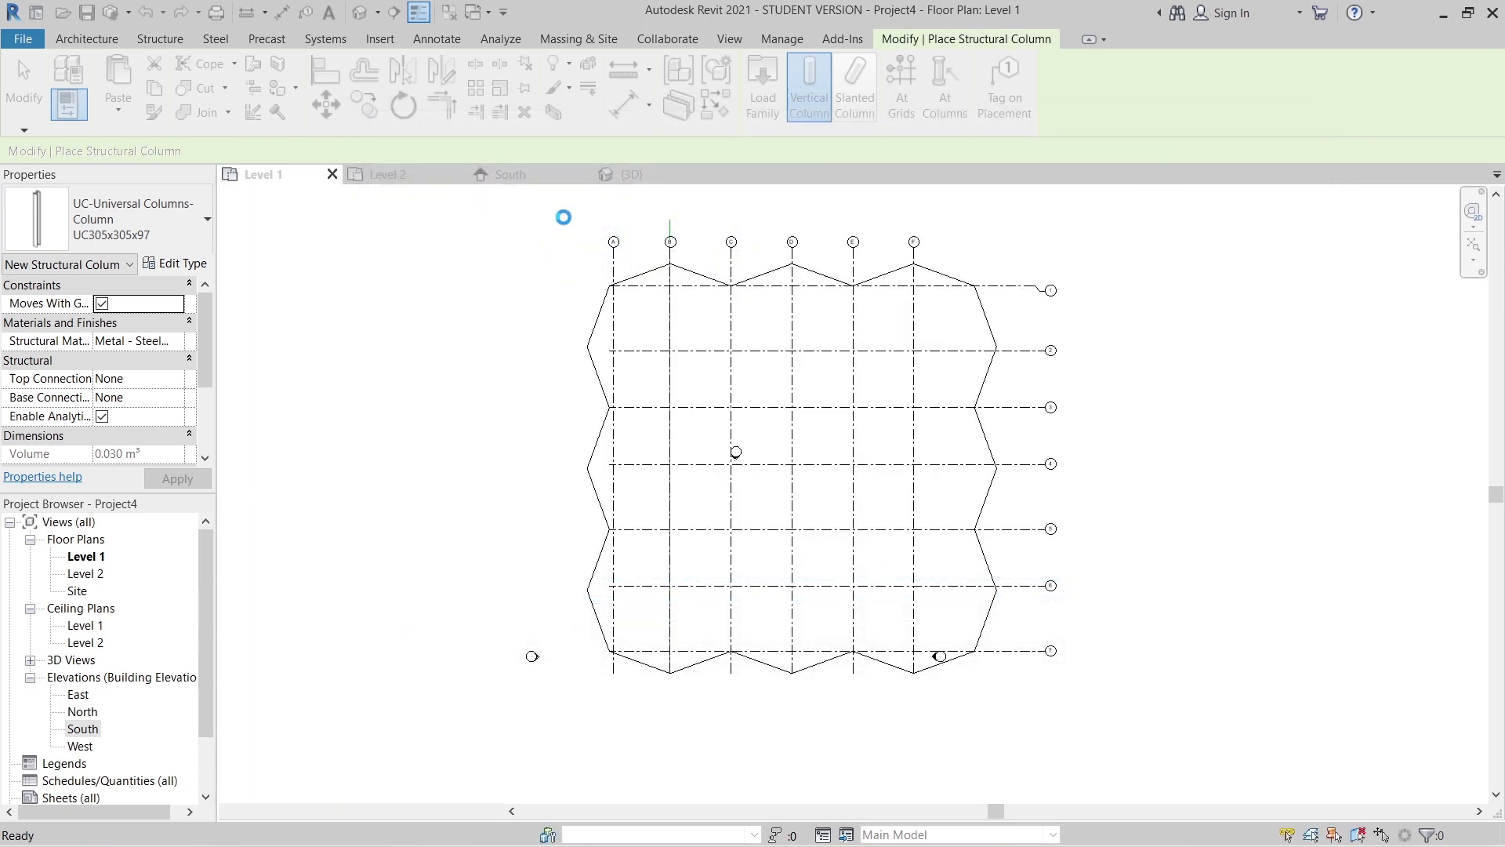
pyautogui.click(900, 283)
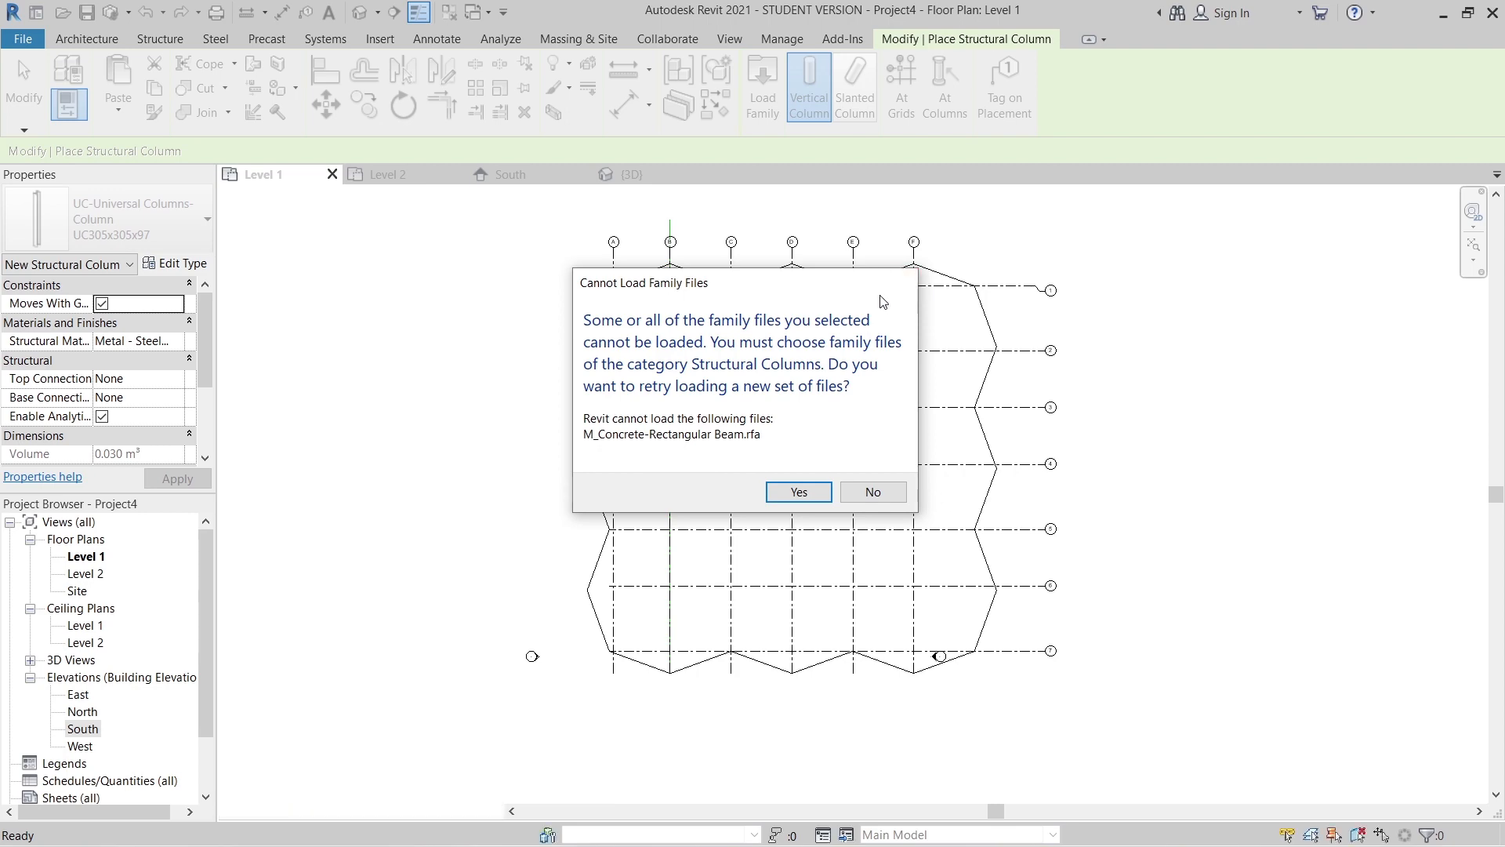
# - Load the M_Concrete-Rectangular-Column family from the English library's Structural Columns > Concrete folder
pyautogui.click(761, 110)
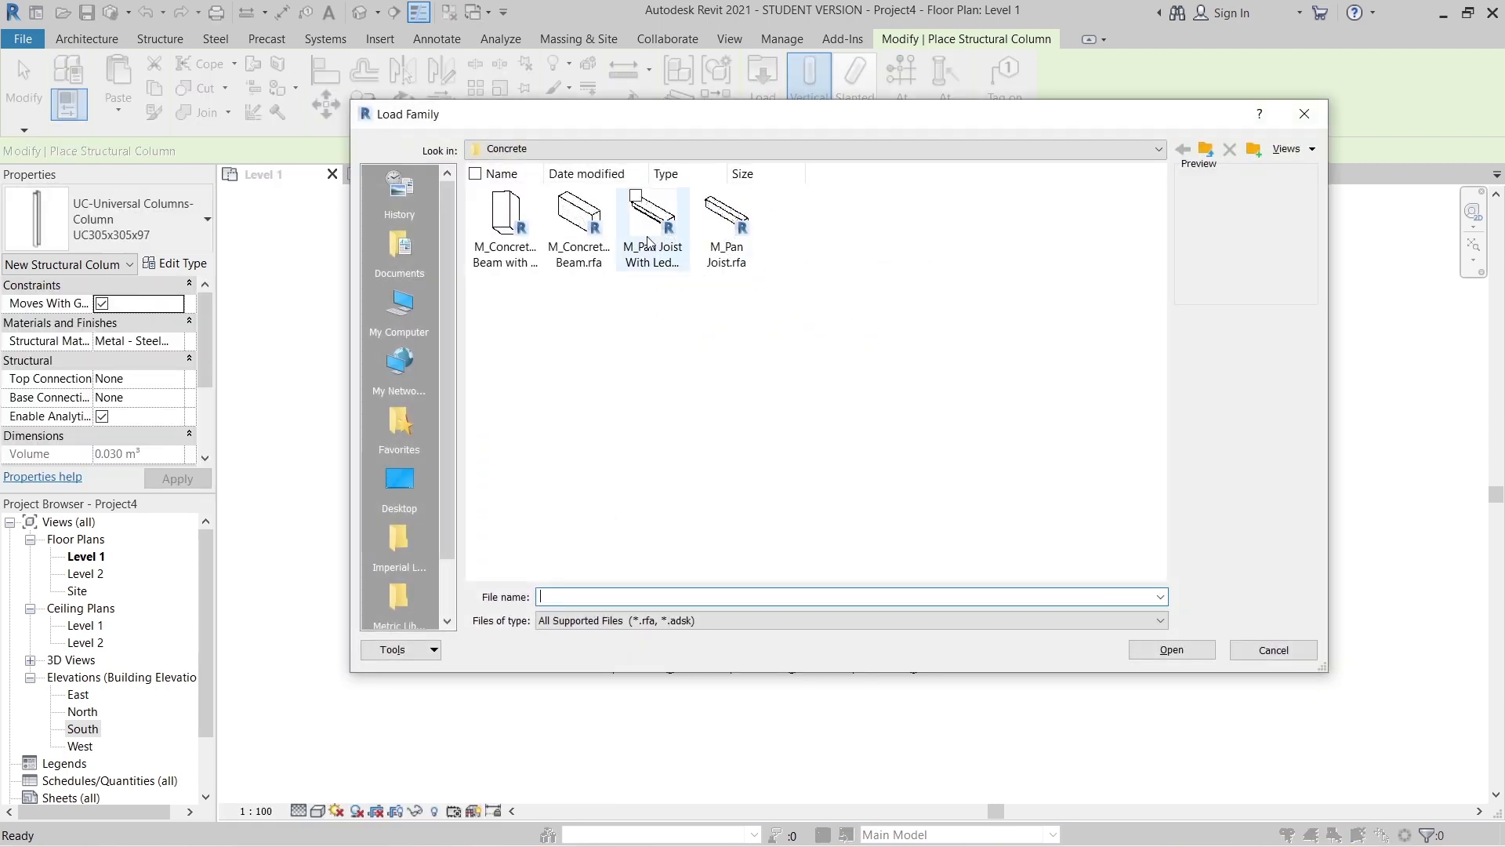
pyautogui.click(640, 150)
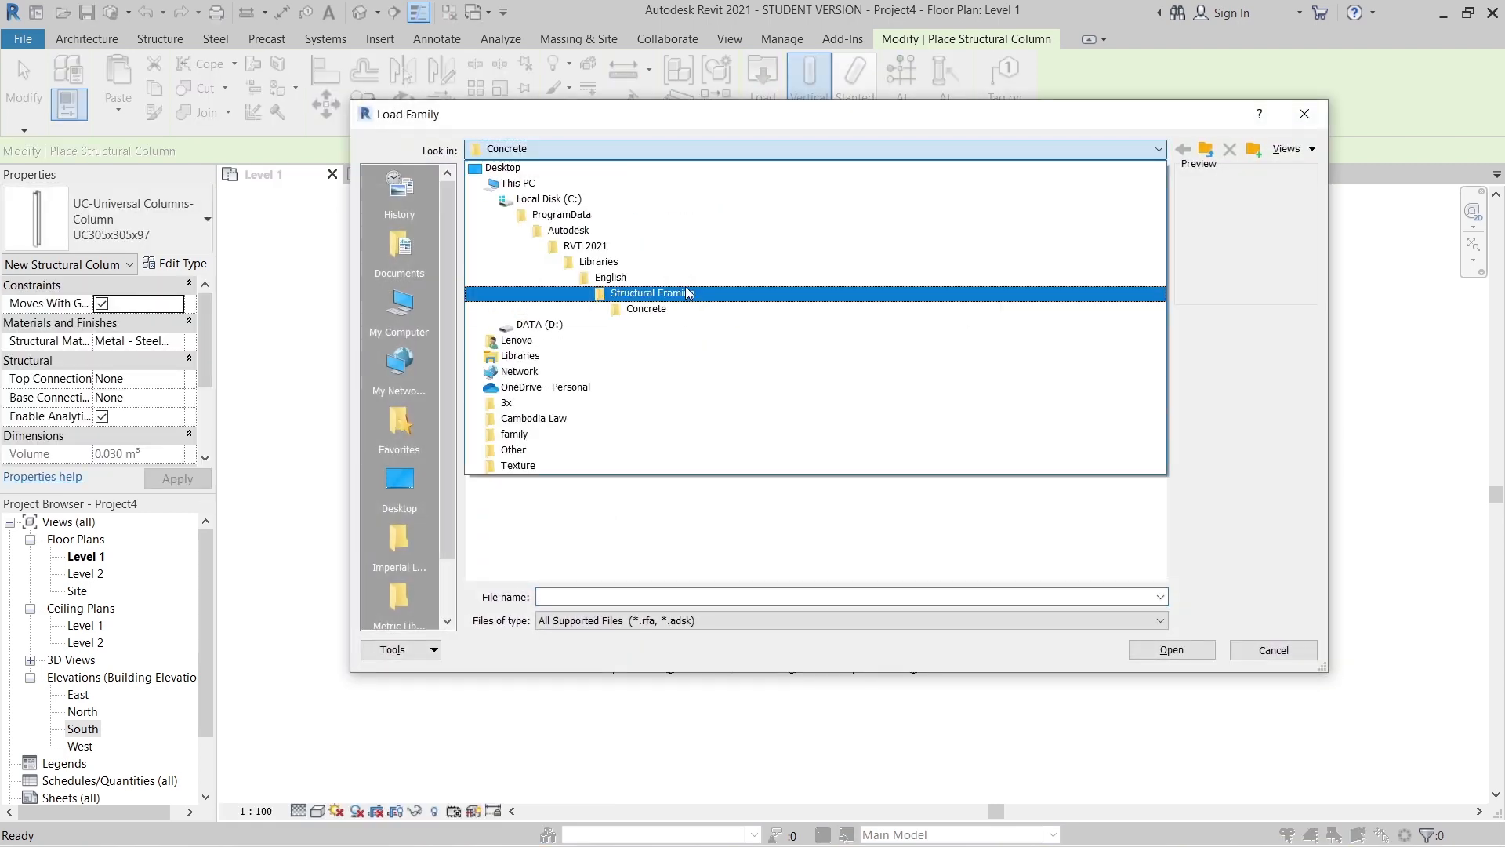
pyautogui.click(684, 290)
pyautogui.doubleClick(505, 227)
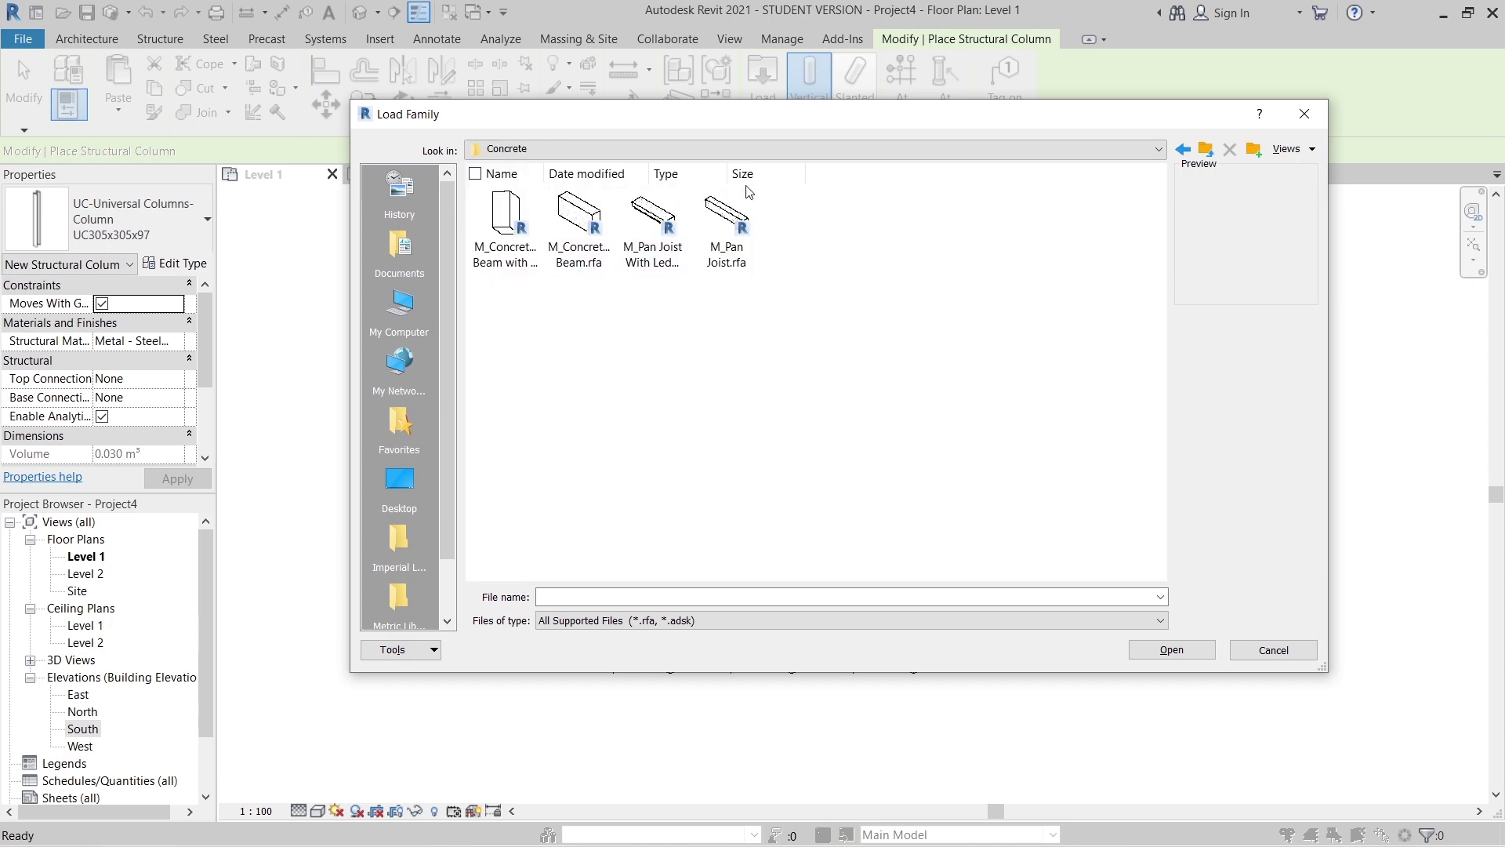
pyautogui.click(794, 153)
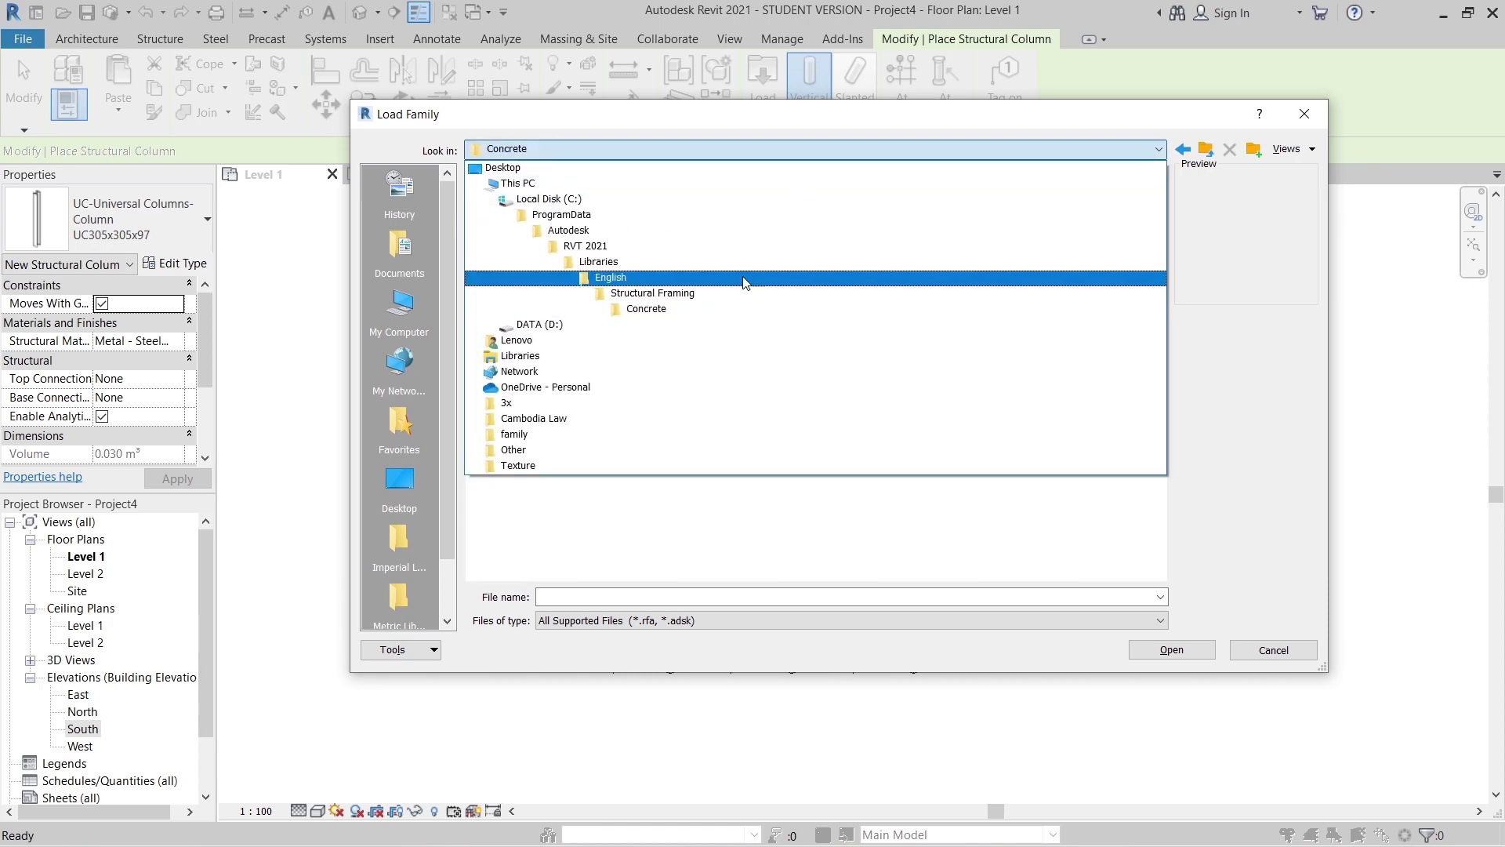
pyautogui.click(744, 282)
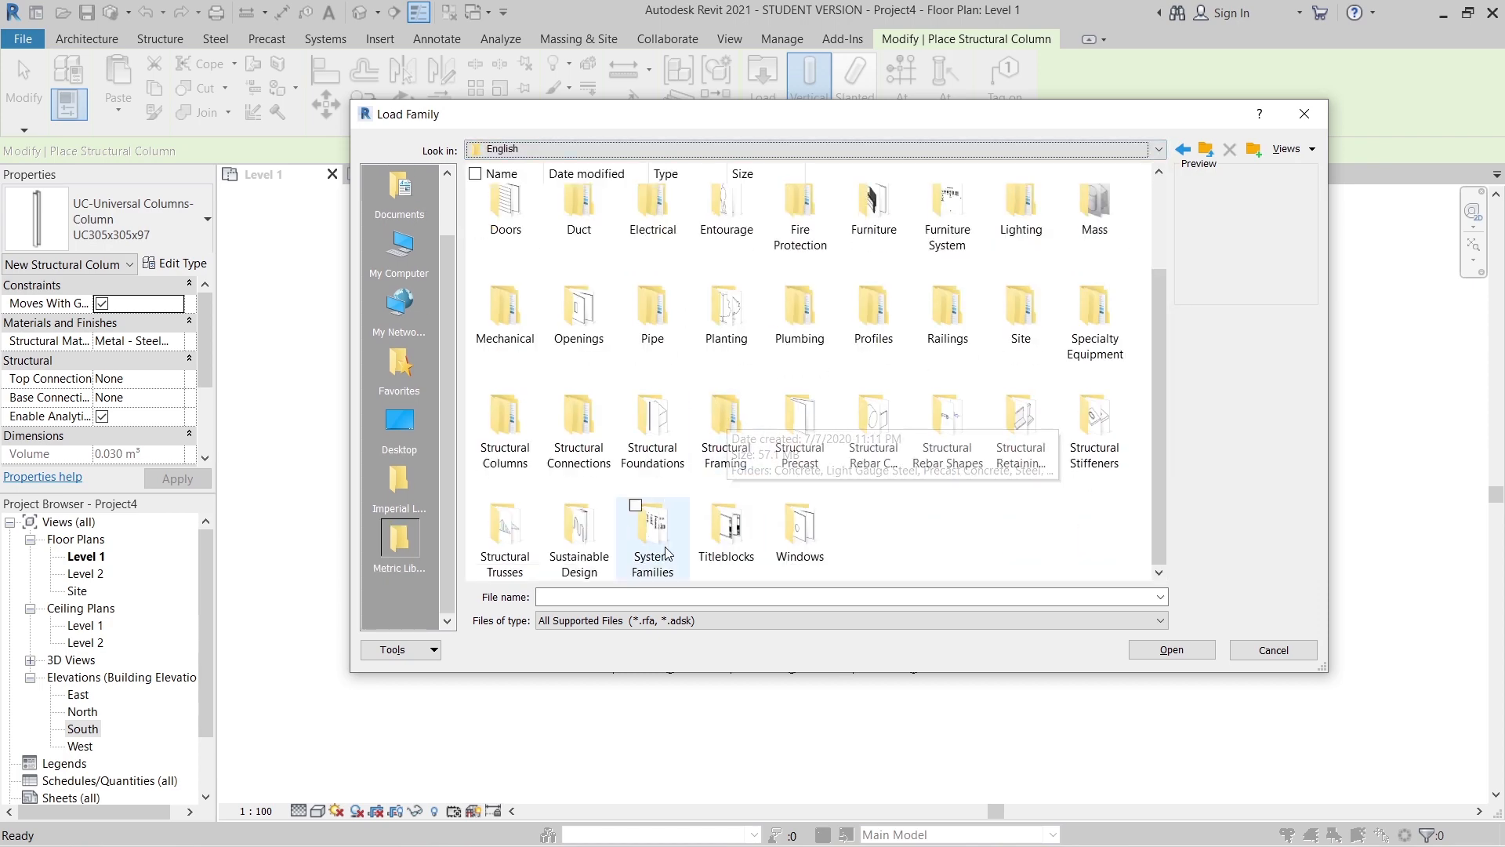
pyautogui.doubleClick(505, 423)
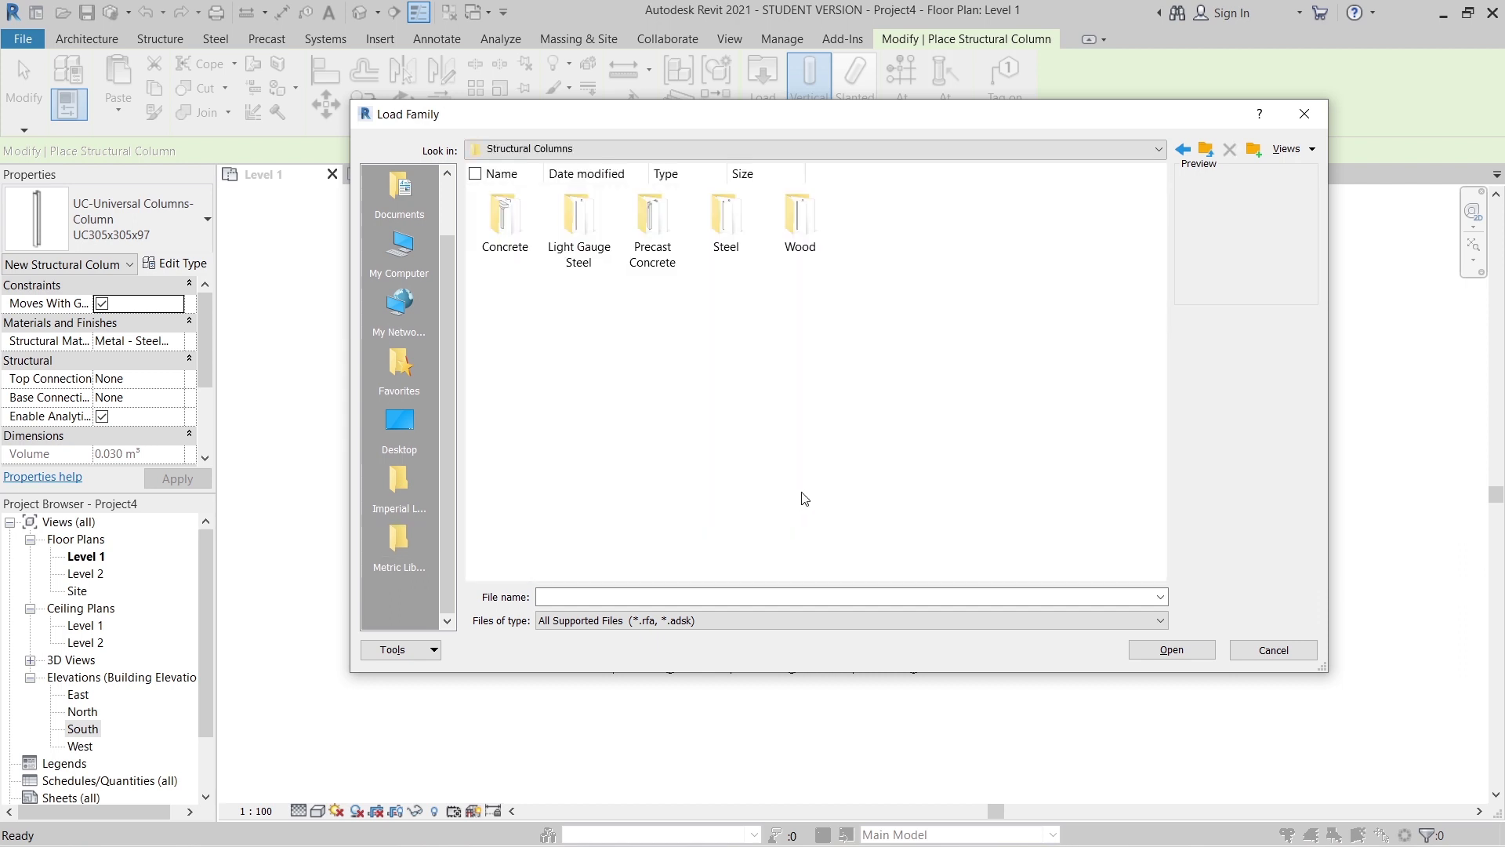
pyautogui.doubleClick(515, 243)
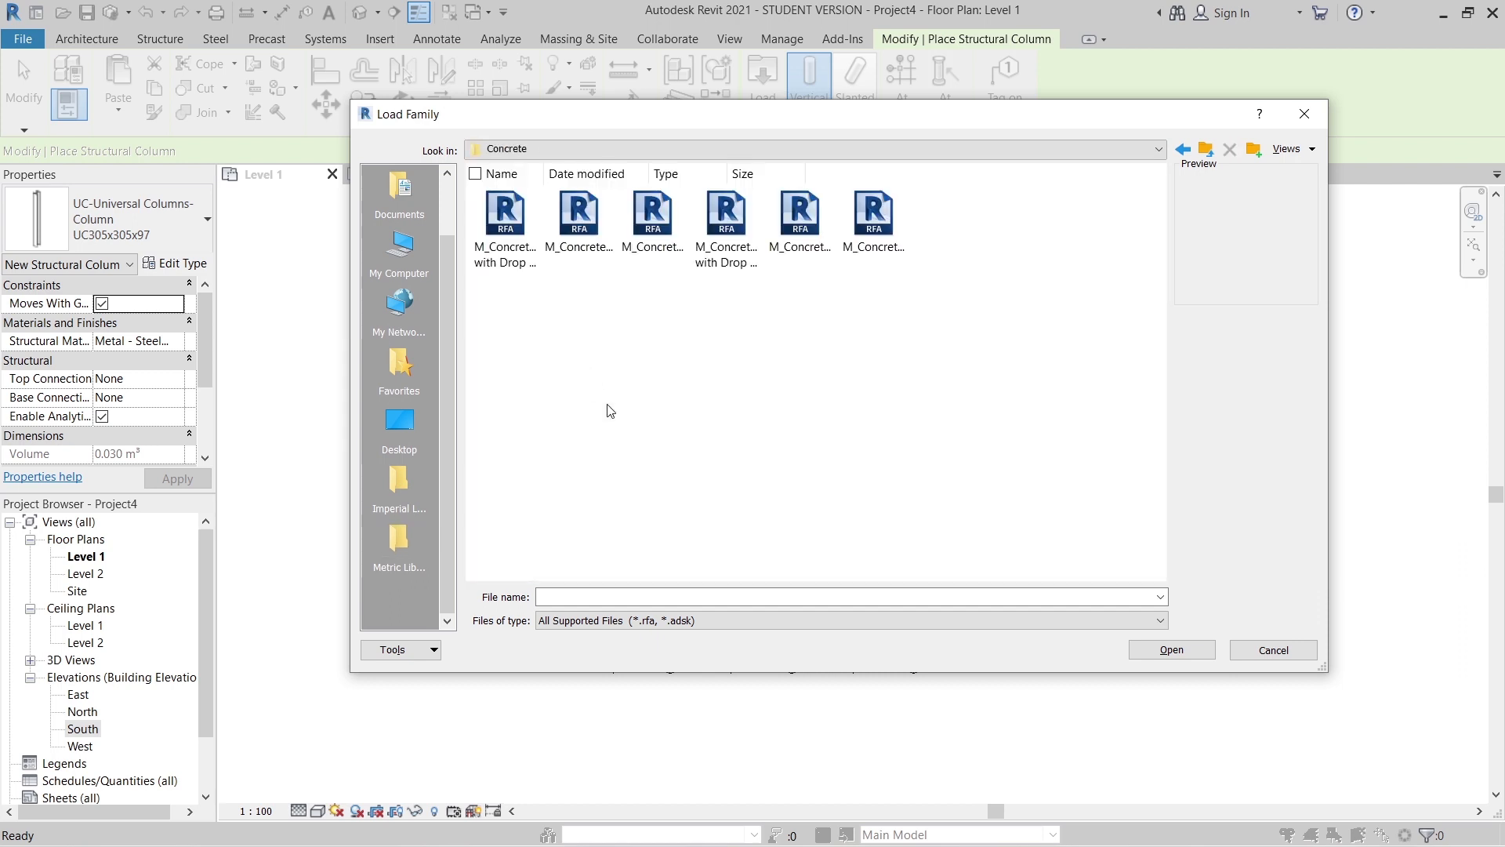
pyautogui.click(642, 250)
pyautogui.click(1181, 652)
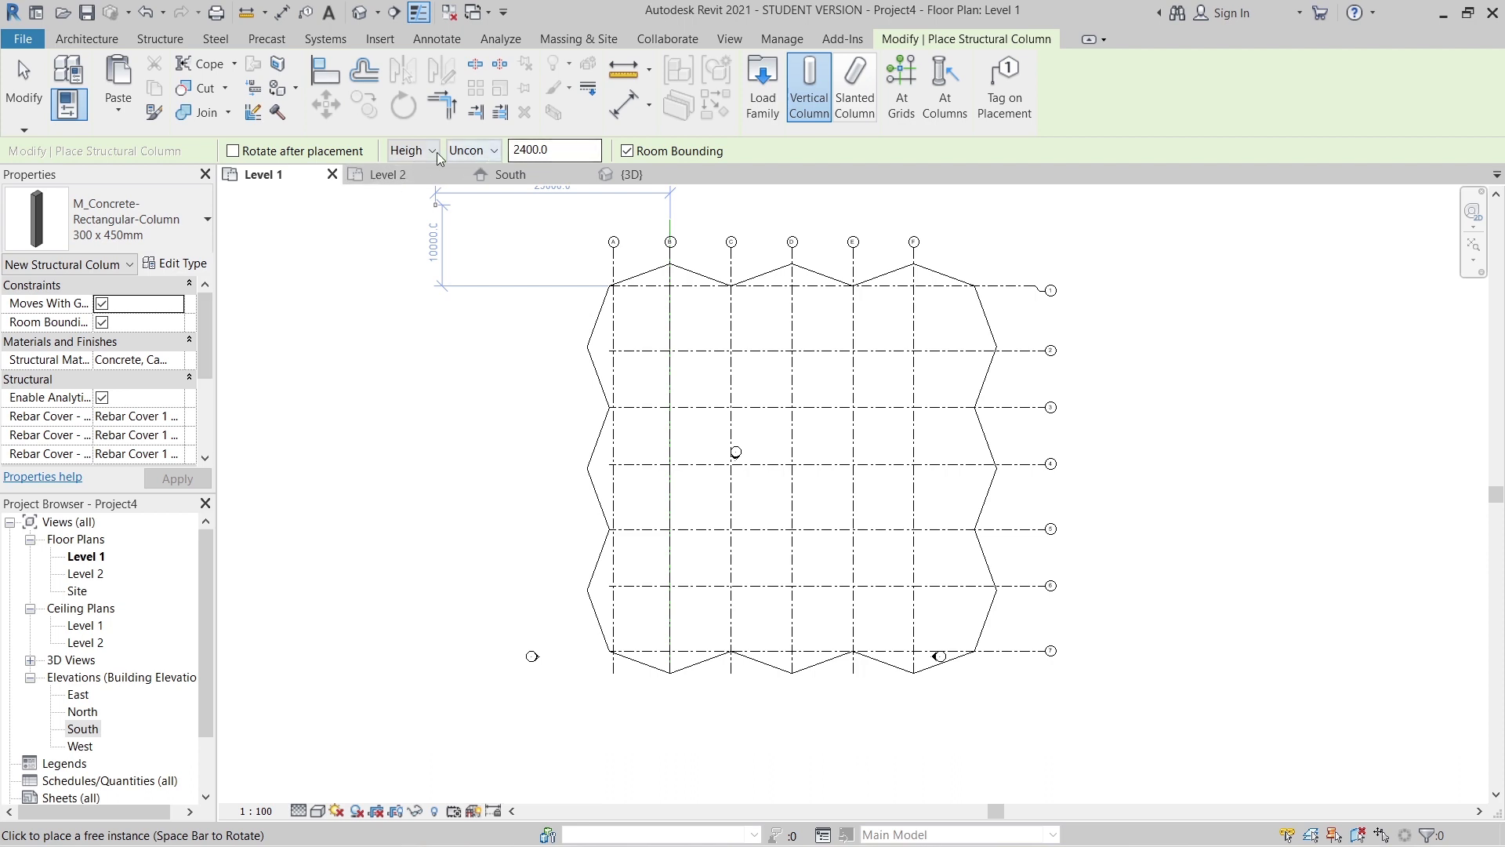
# - Place 300 x 450mm rectangular concrete columns with an unconnected height of 2500 at every grid intersection
pyautogui.click(552, 150)
pyautogui.write('2')
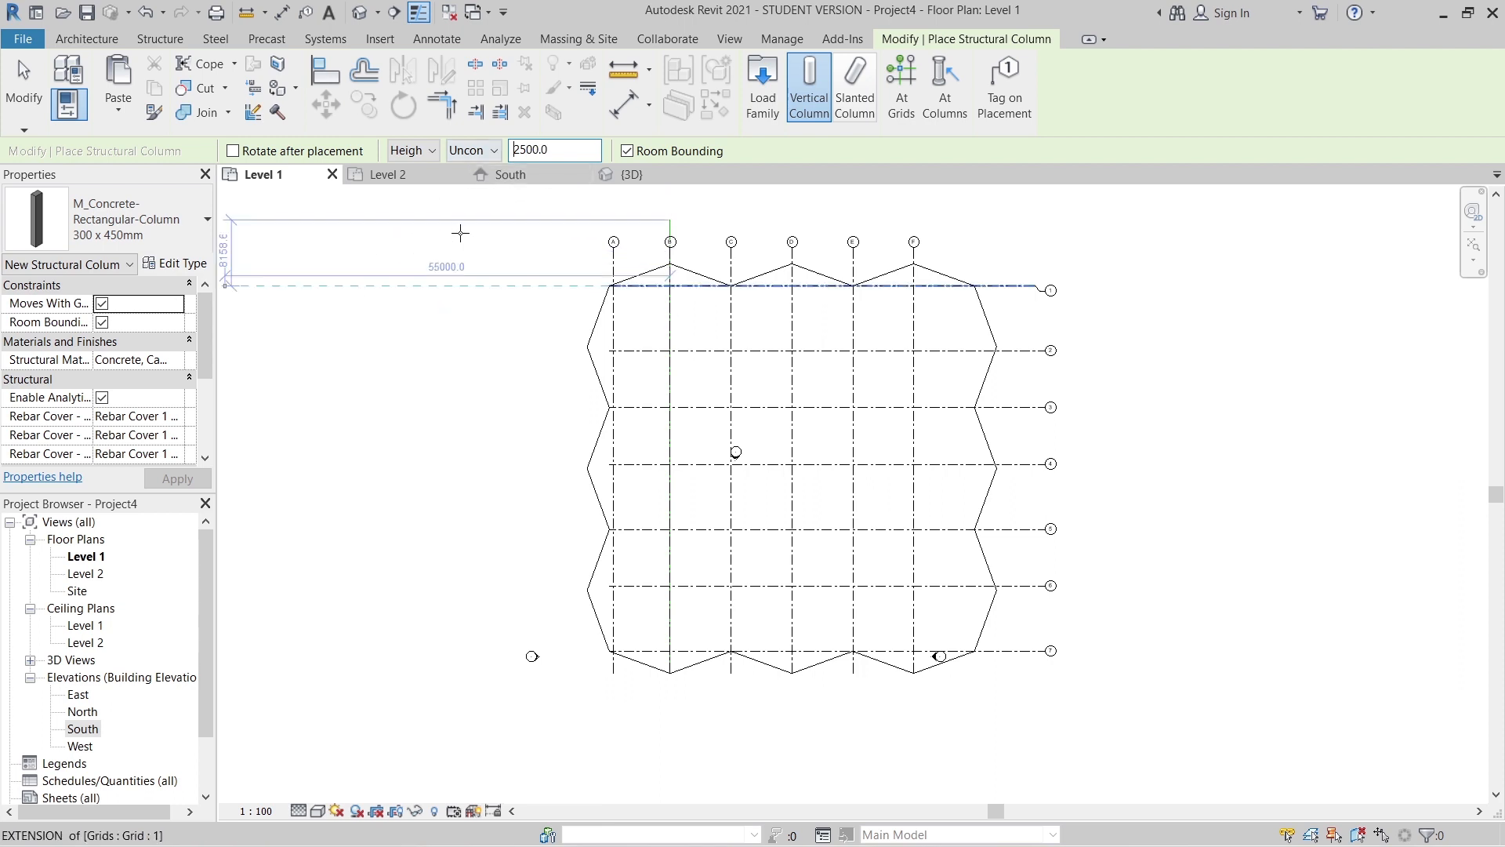
pyautogui.click(906, 74)
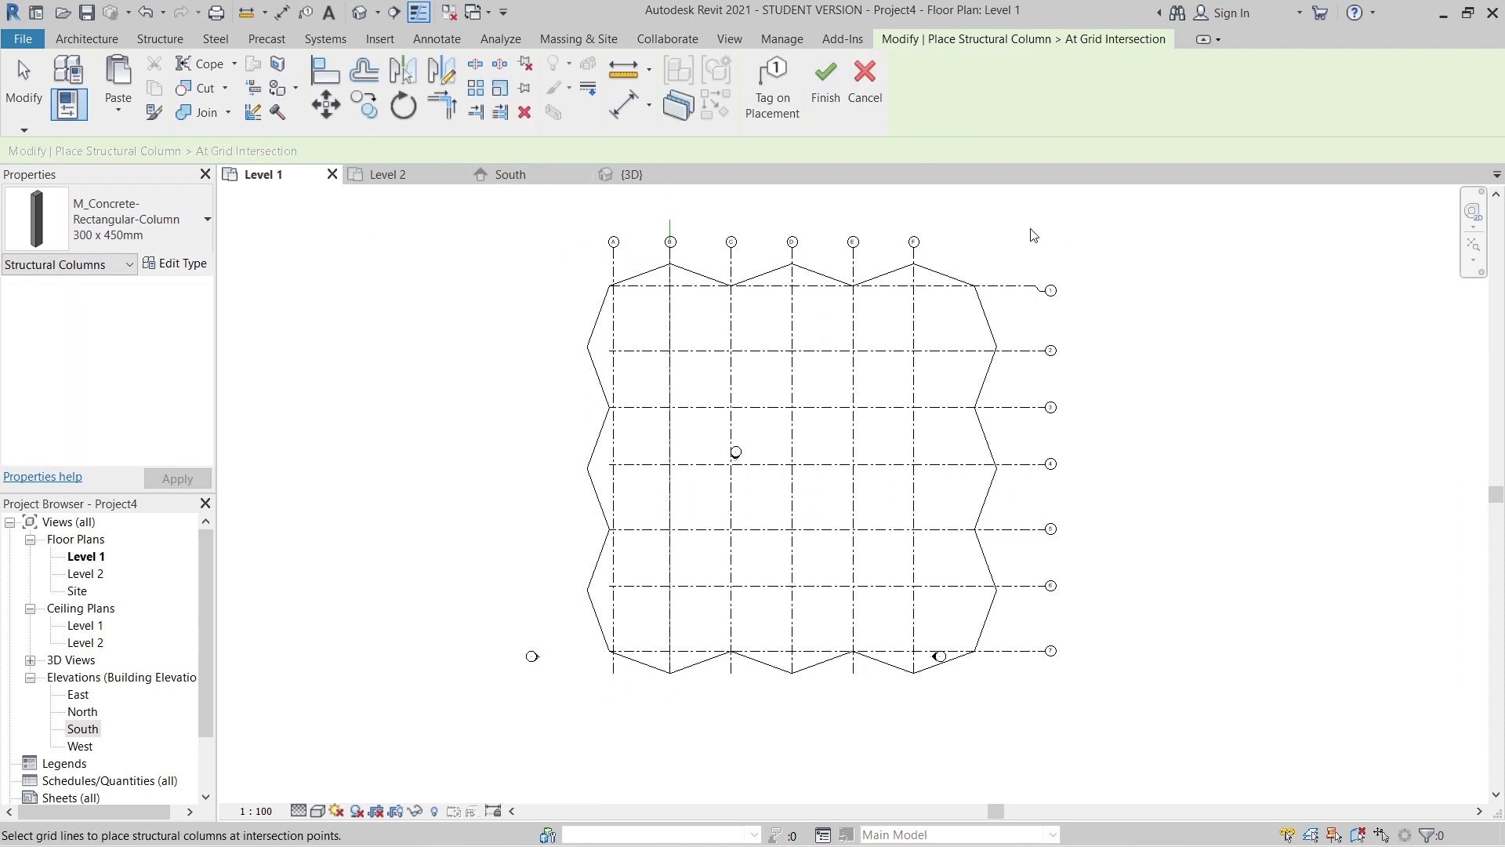
pyautogui.moveTo(1031, 228); pyautogui.dragTo(344, 728)
pyautogui.moveTo(371, 678); pyautogui.dragTo(368, 682)
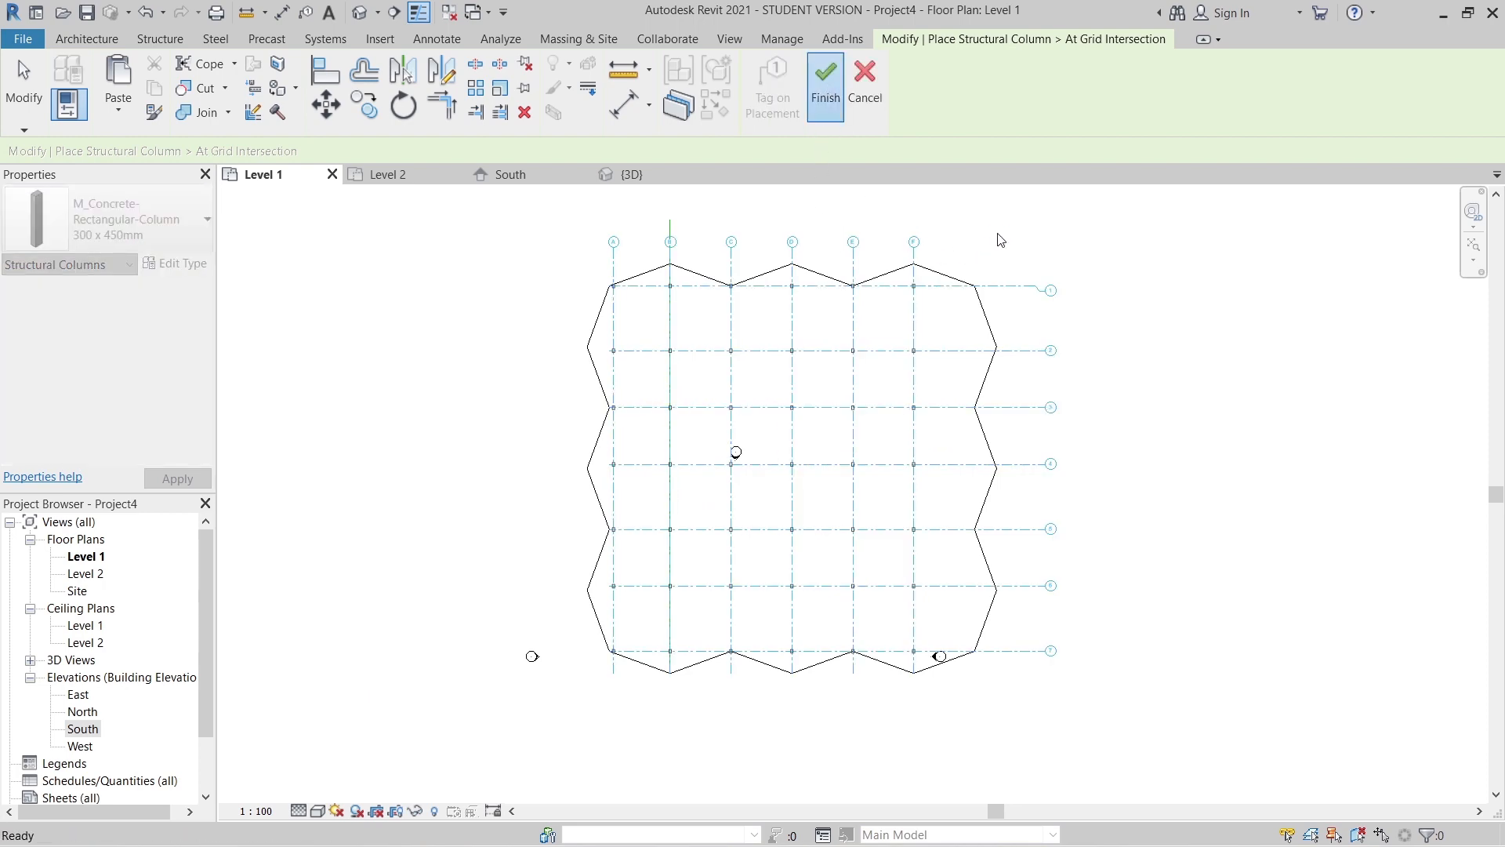
pyautogui.scroll(4, 674, 310)
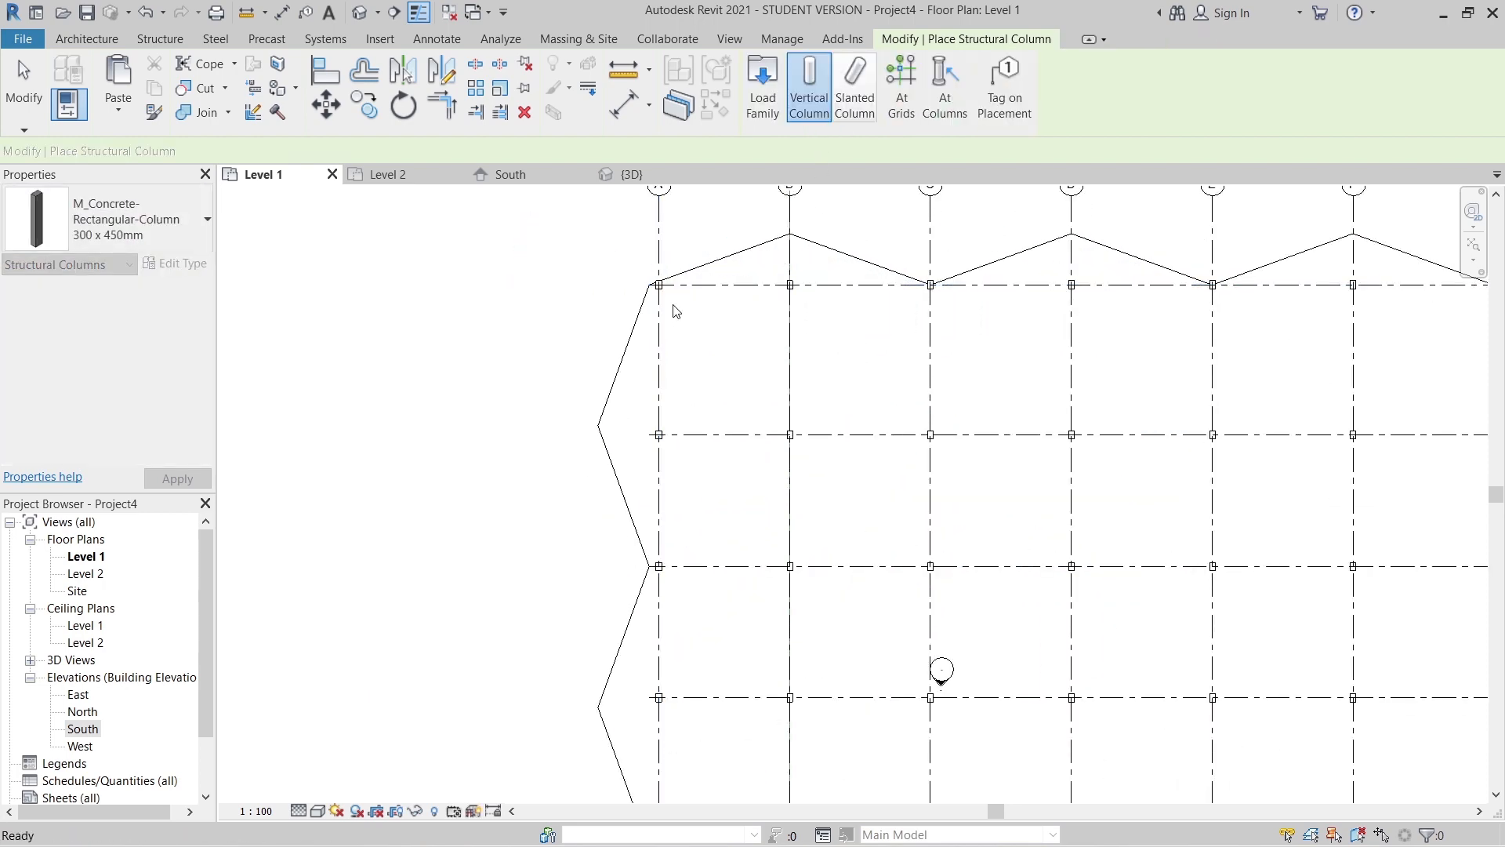
pyautogui.scroll(3, 674, 310)
pyautogui.press('Escape')
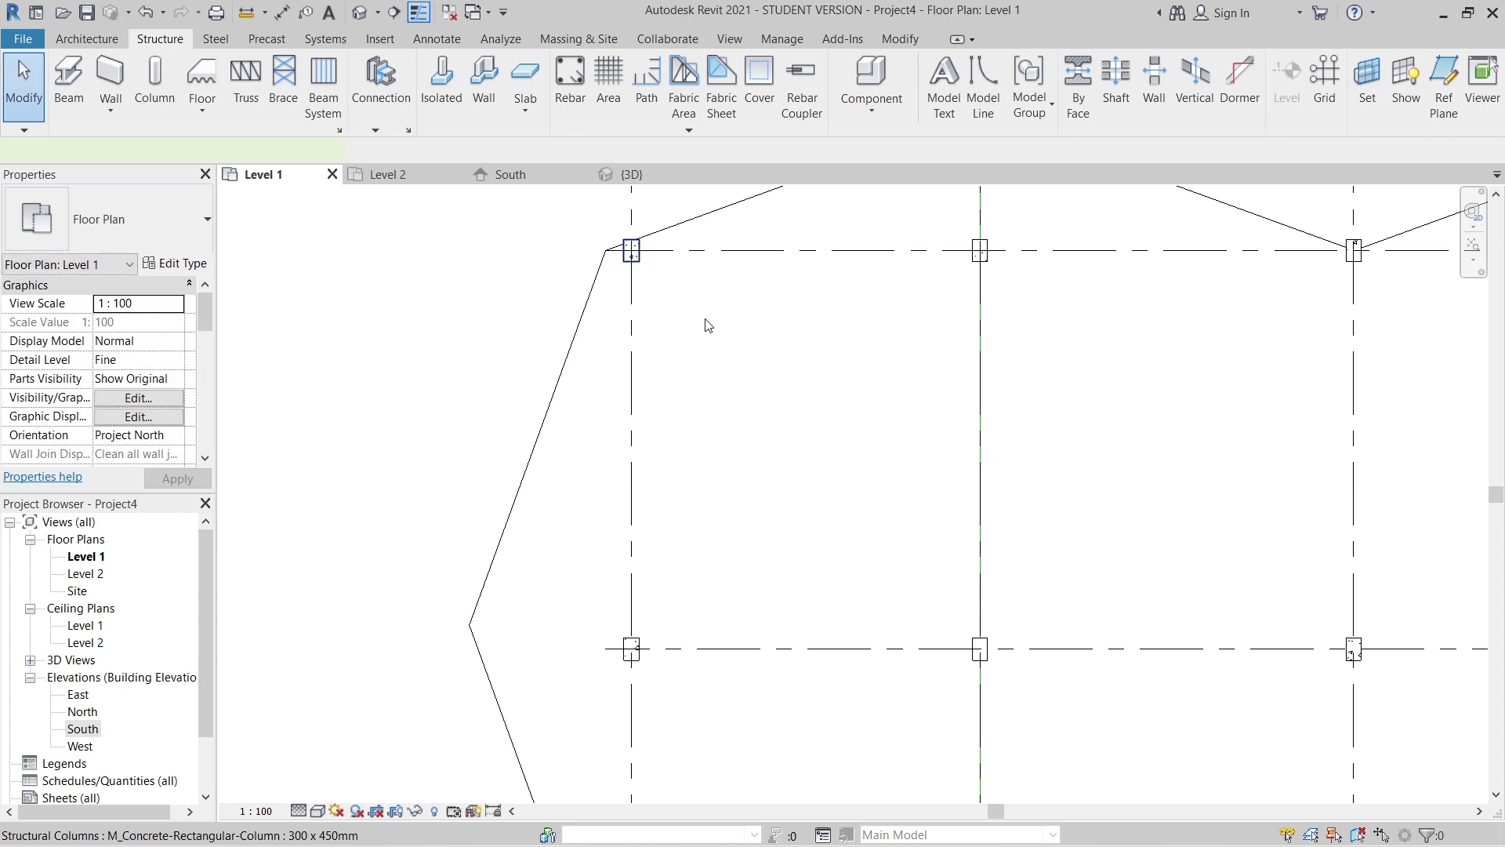
pyautogui.click(708, 325)
pyautogui.press('s')
pyautogui.press('a')
pyautogui.scroll(-4, 705, 329)
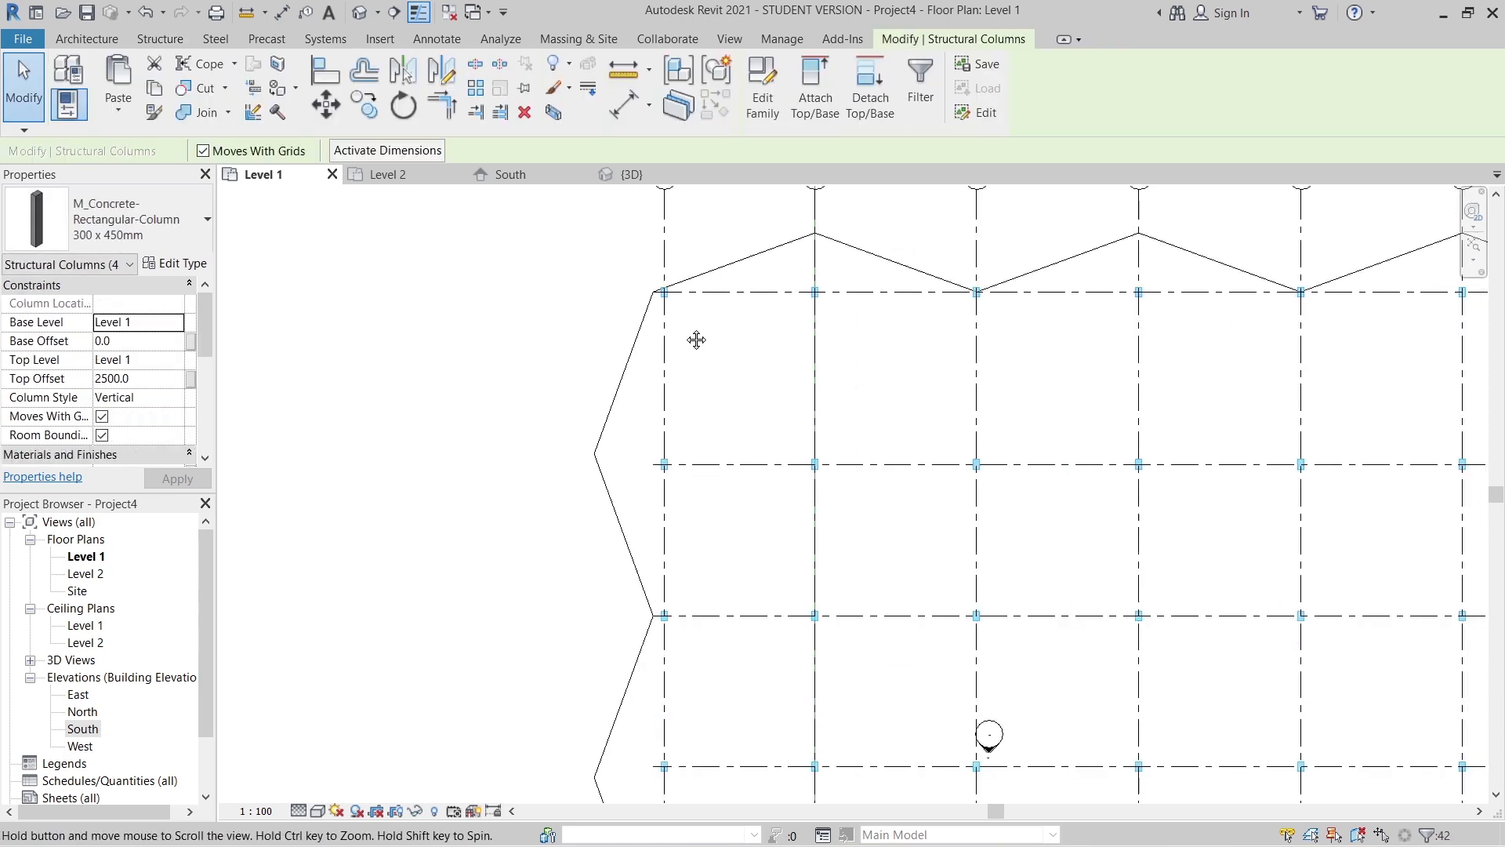
pyautogui.click(420, 326)
# - Change all the rectangular concrete columns on the grid to the 600 x 750mm type
pyautogui.scroll(3, 690, 337)
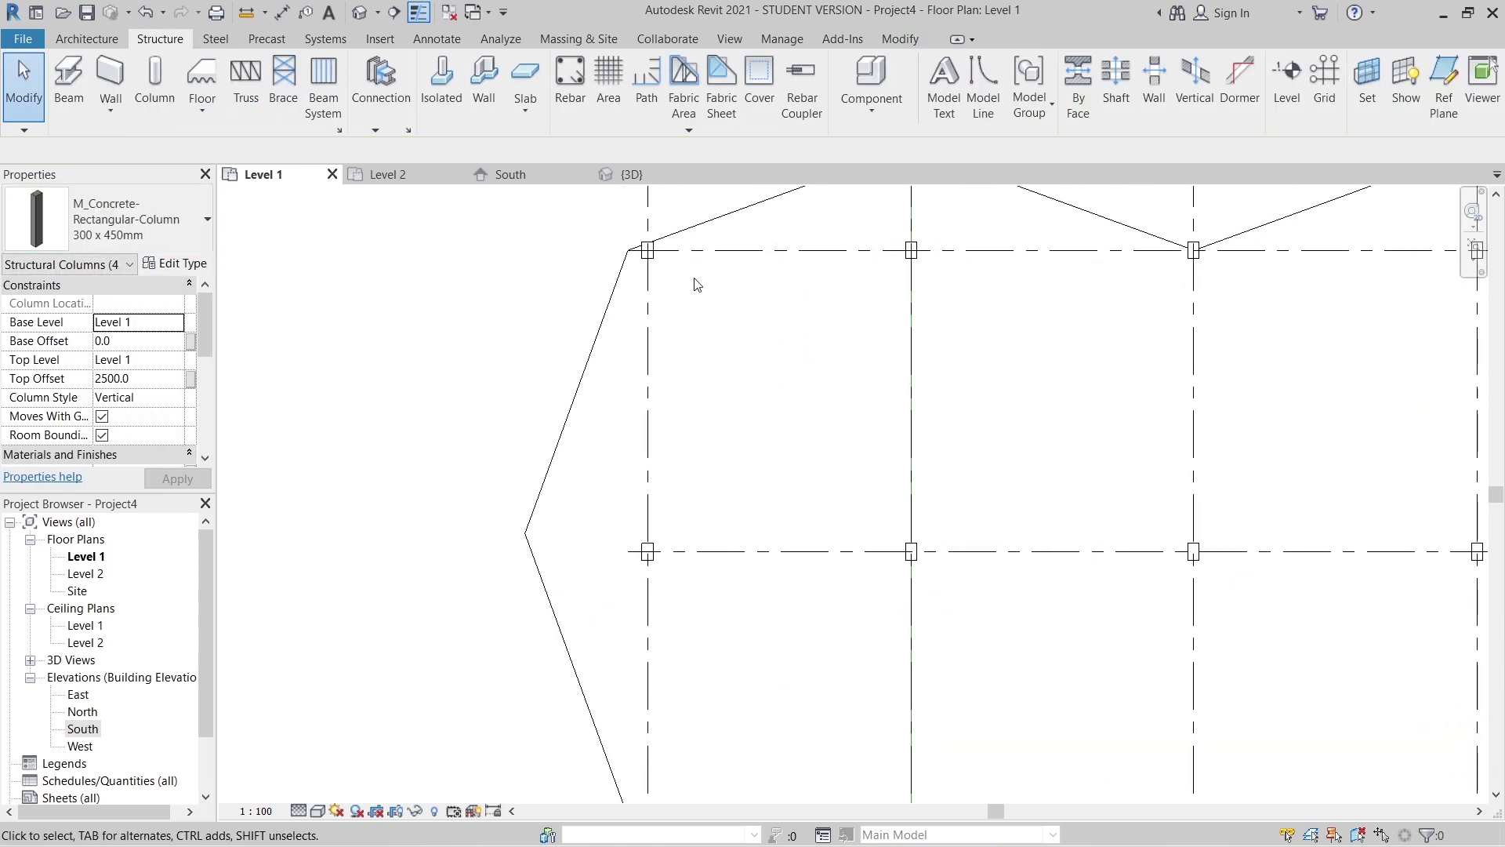
pyautogui.click(656, 260)
pyautogui.press('s')
pyautogui.press('a')
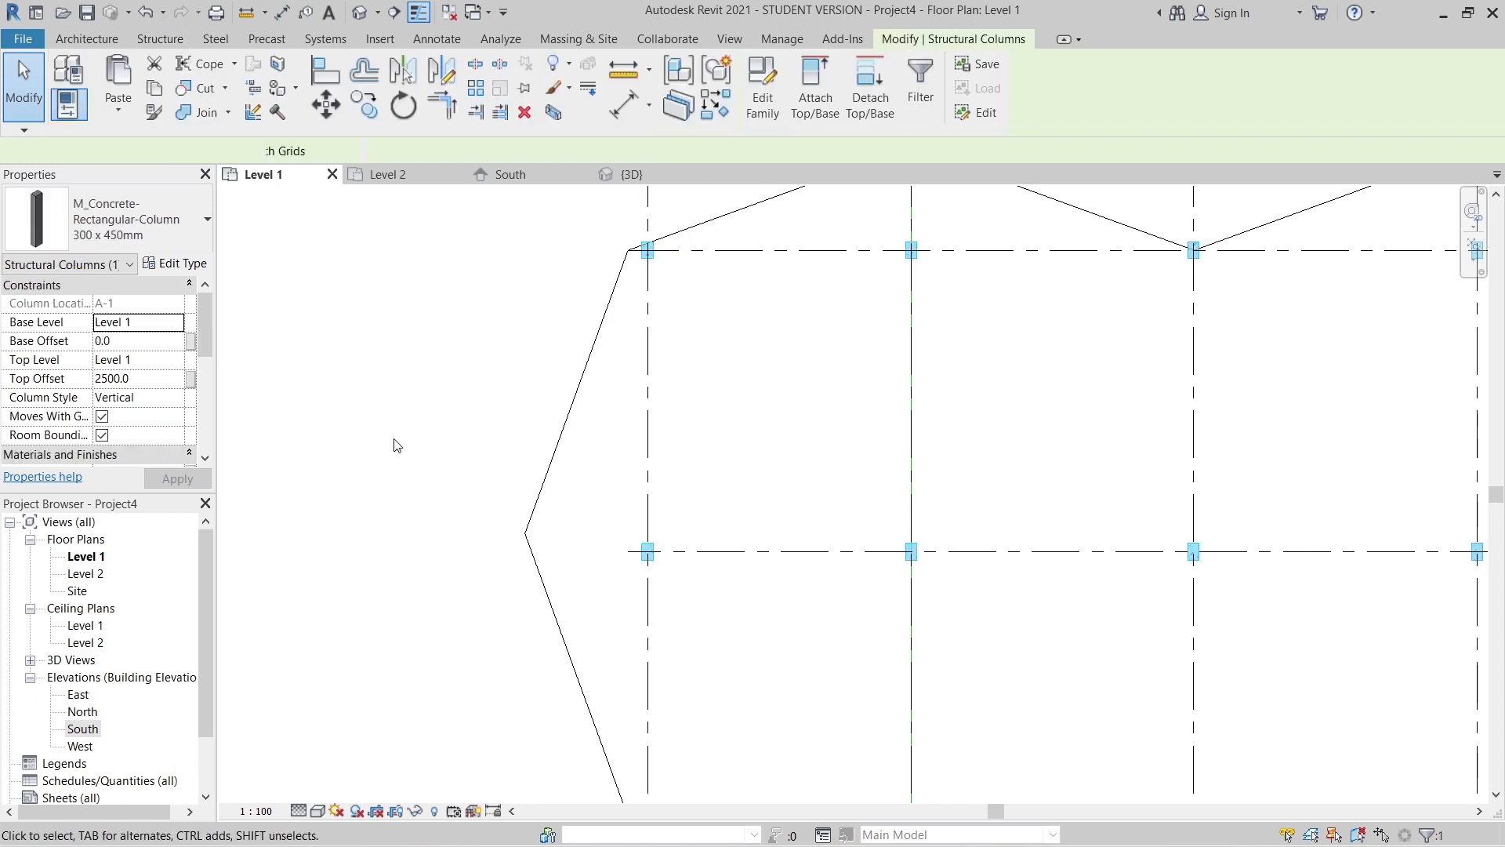
pyautogui.click(109, 220)
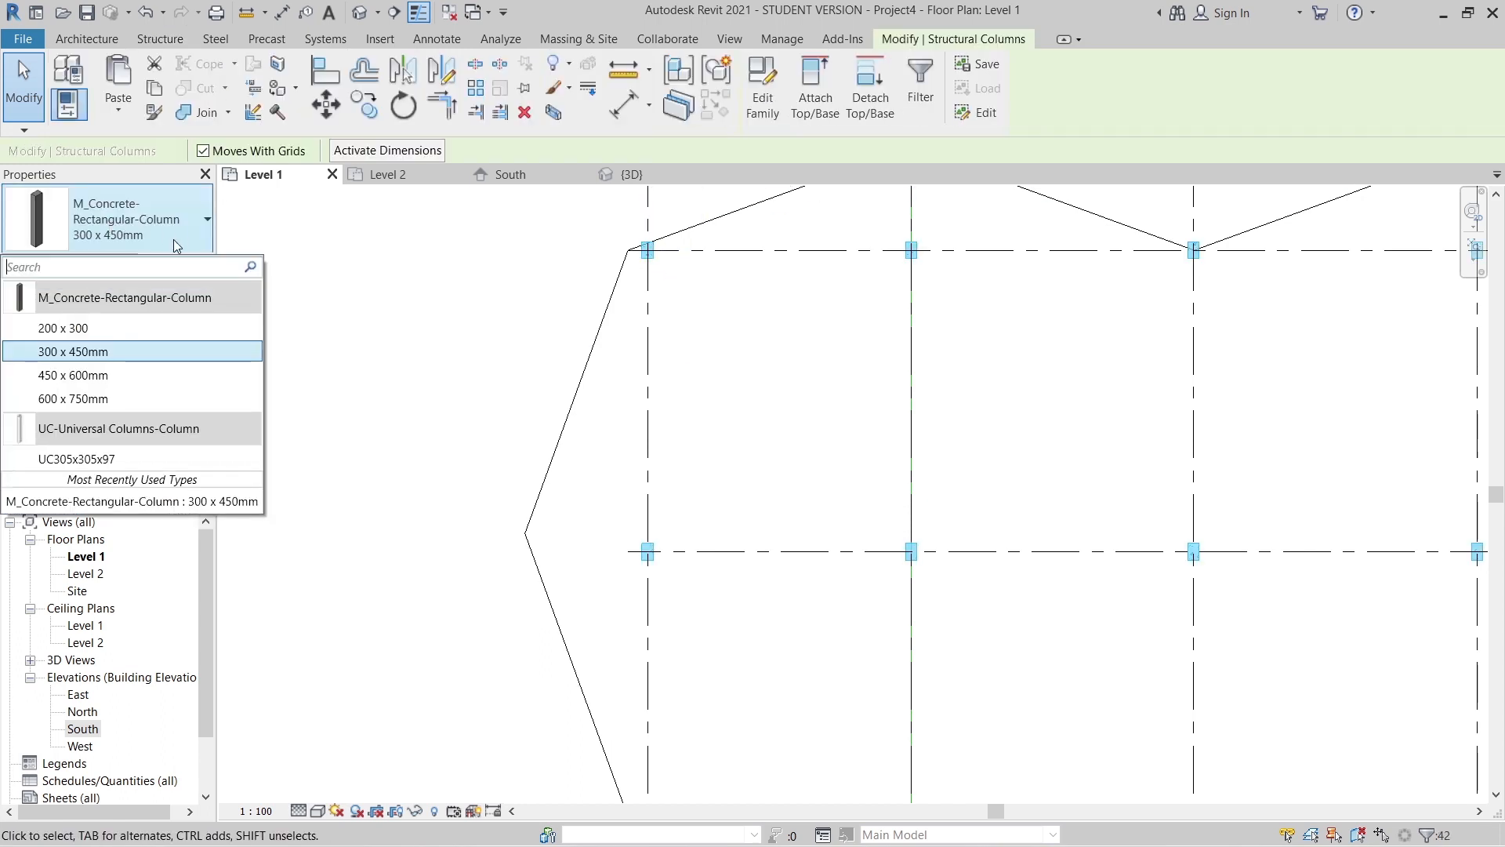
pyautogui.click(83, 398)
pyautogui.scroll(-2, 448, 428)
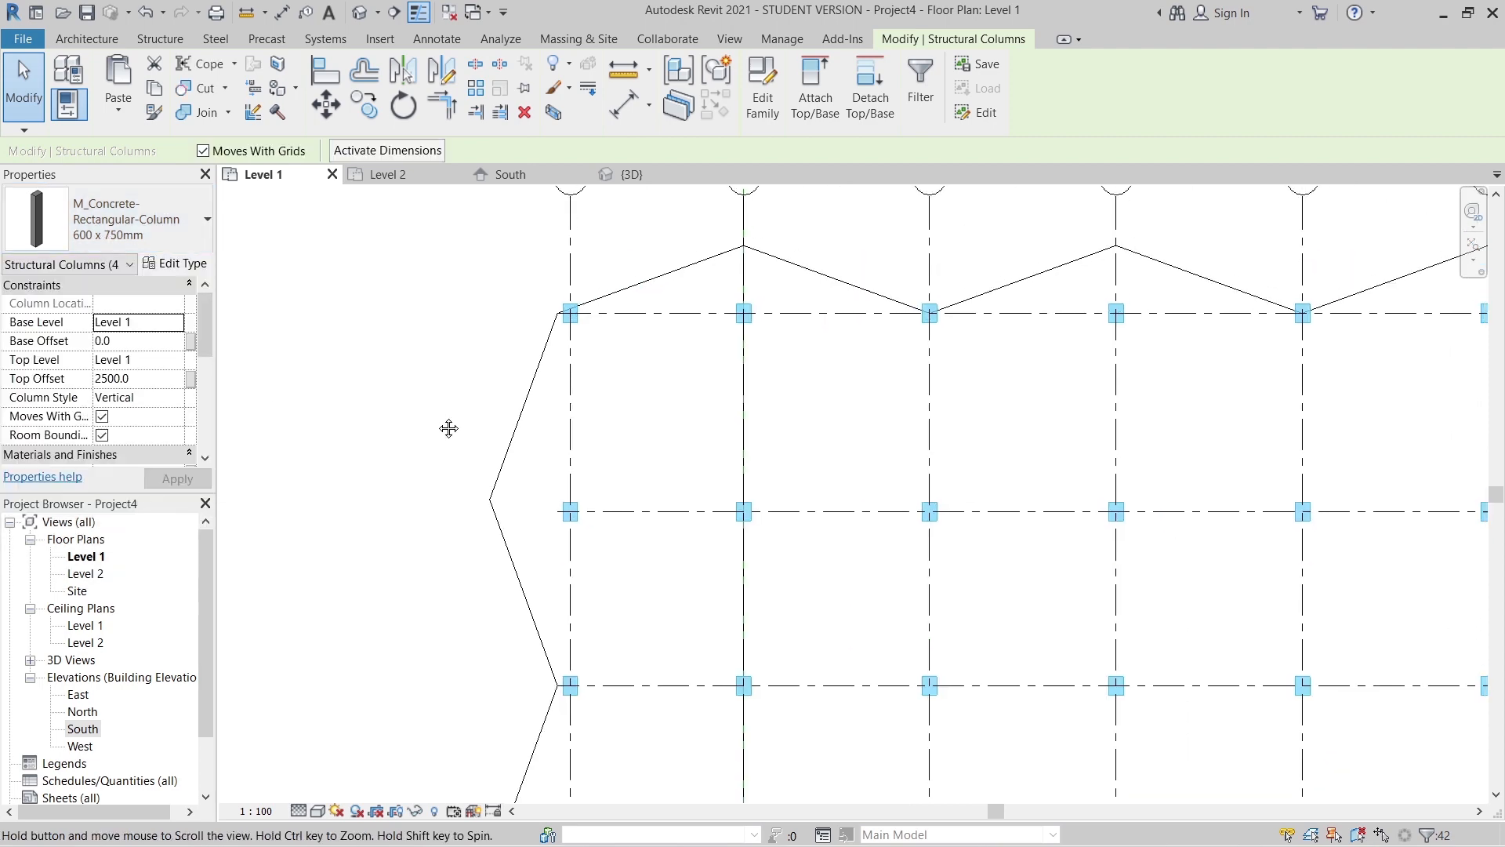
pyautogui.scroll(-5, 449, 429)
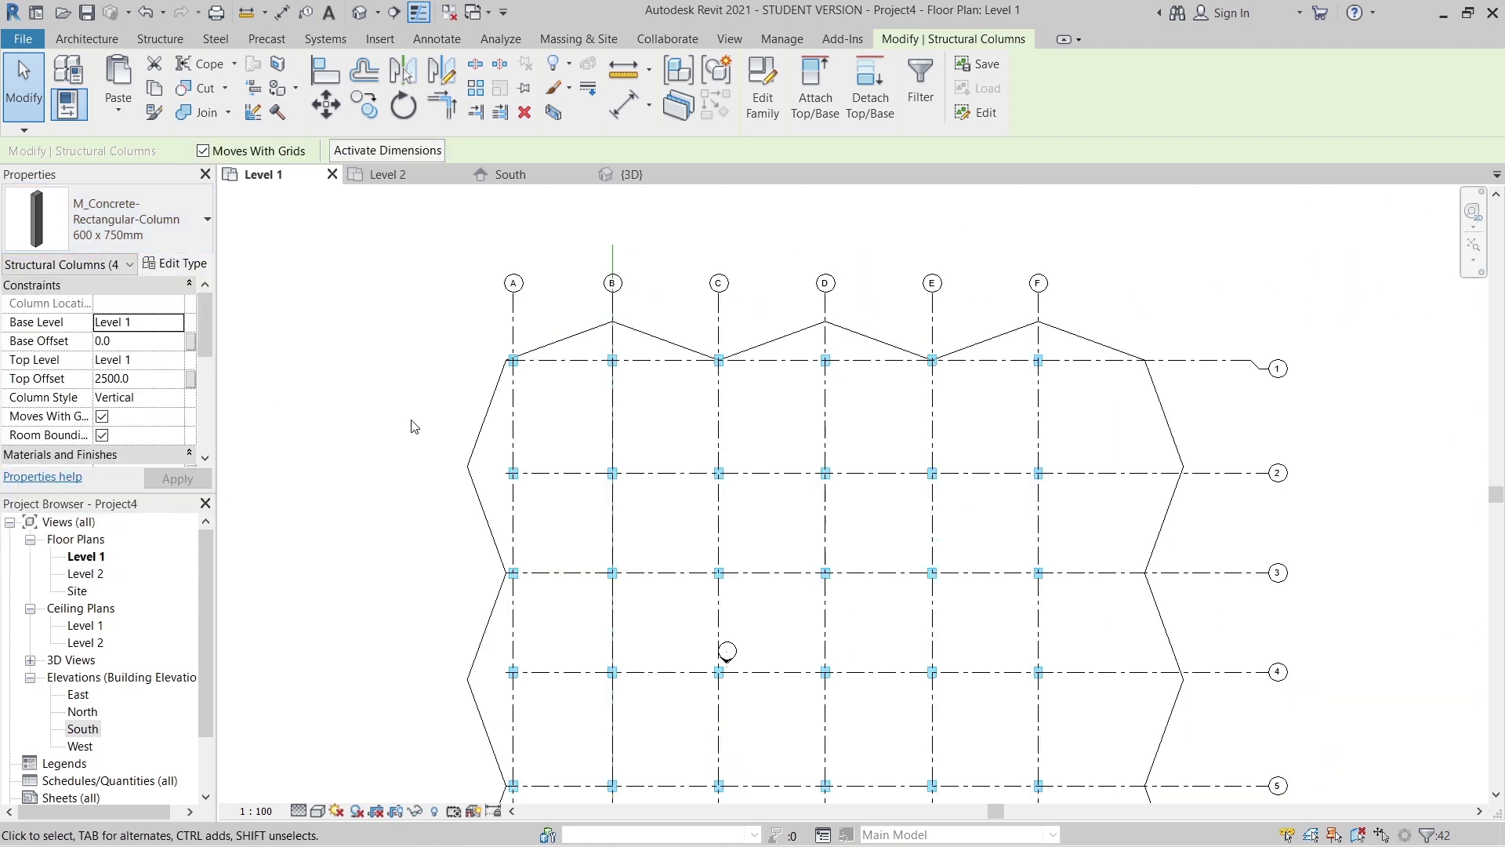
pyautogui.scroll(-1, 390, 372)
pyautogui.click(380, 366)
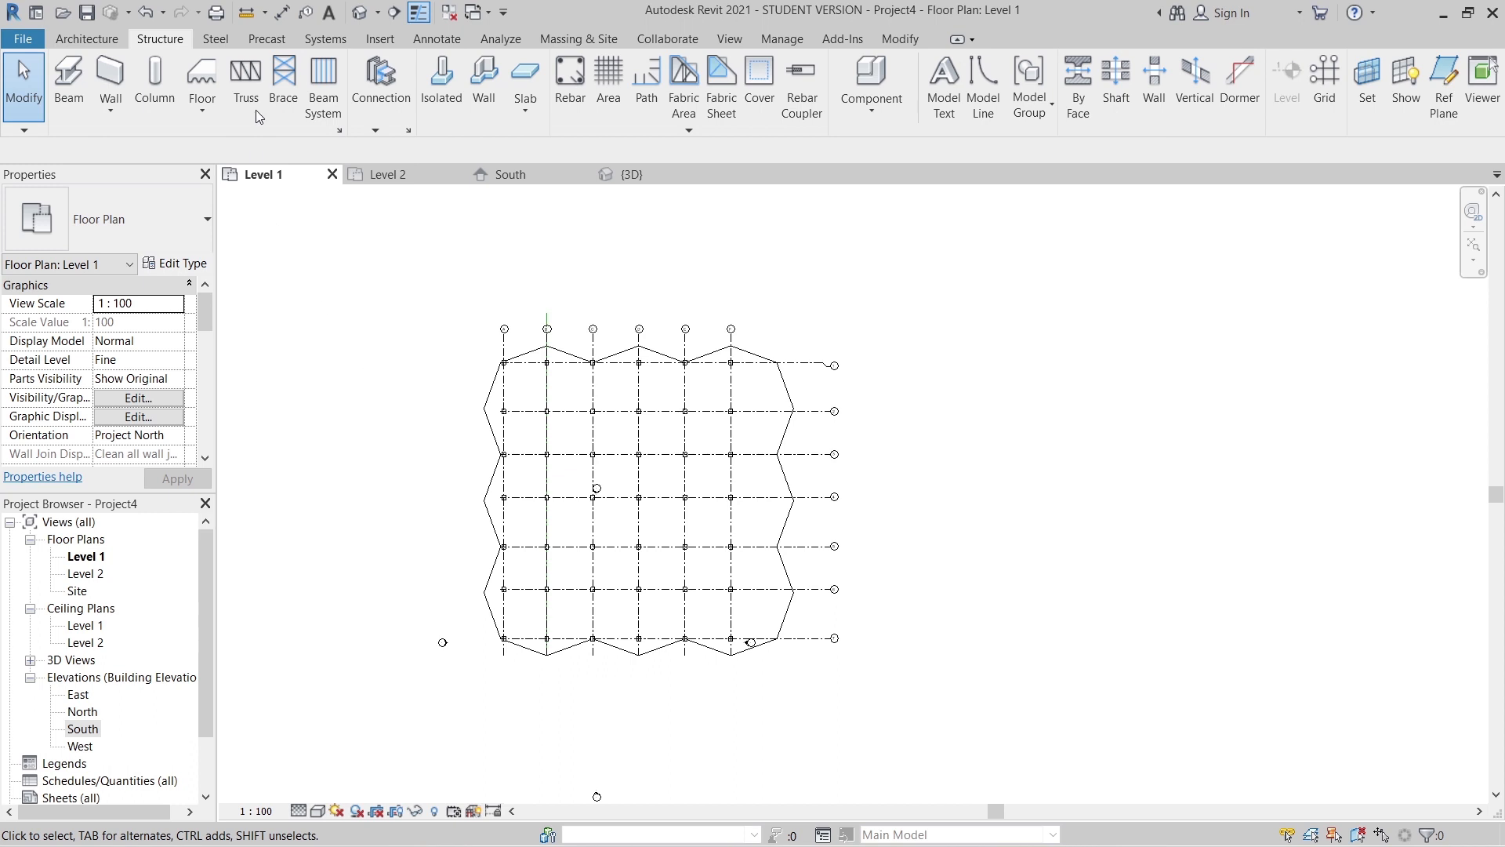
# - Start placing beams and load the M_Concrete-Rectangular Beam family from the English library's Structural Framing > Concrete folder
pyautogui.click(83, 88)
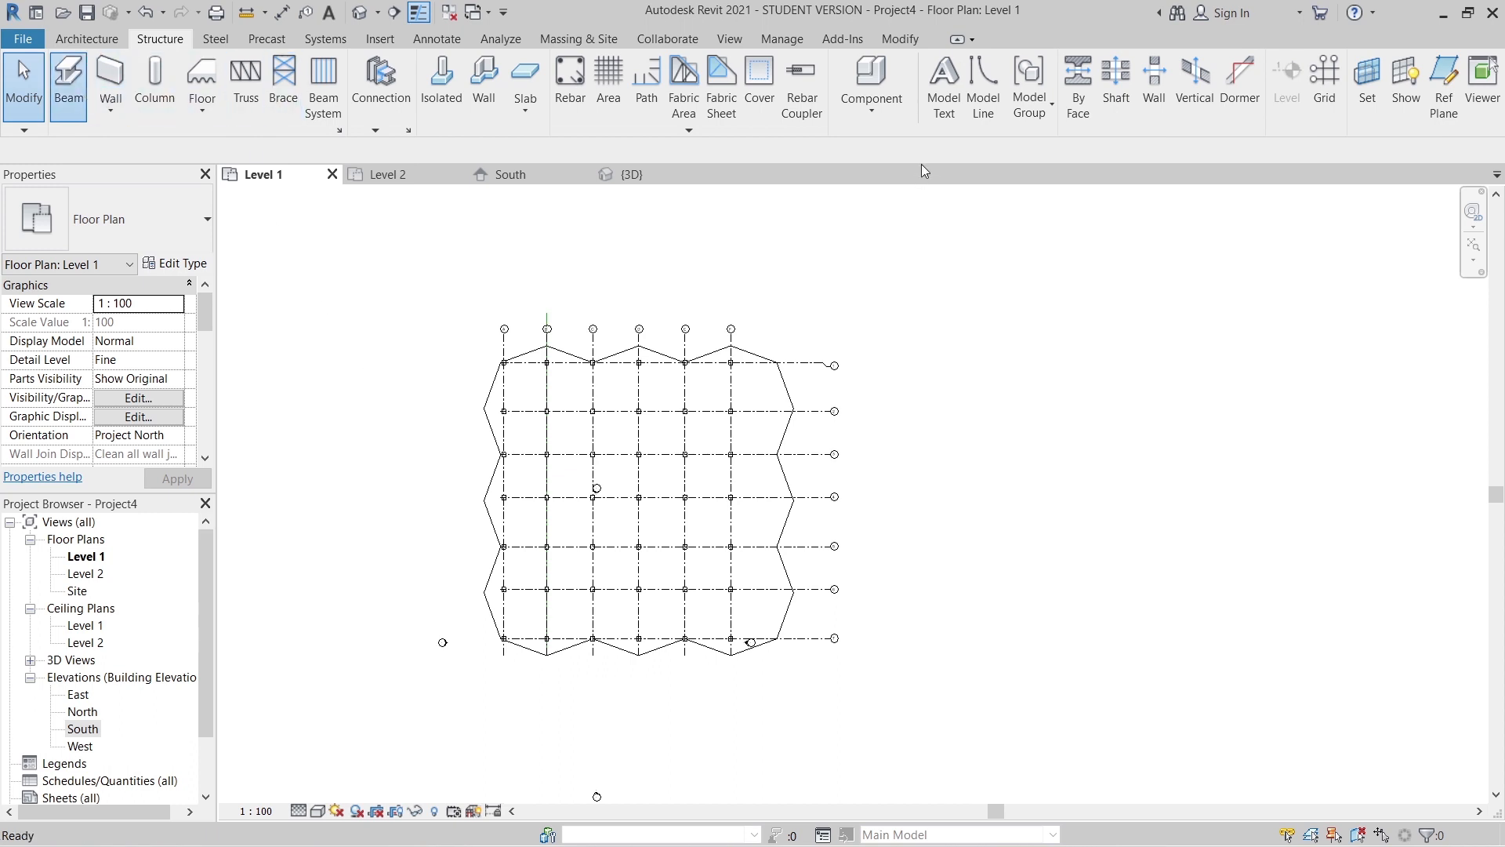
pyautogui.click(762, 86)
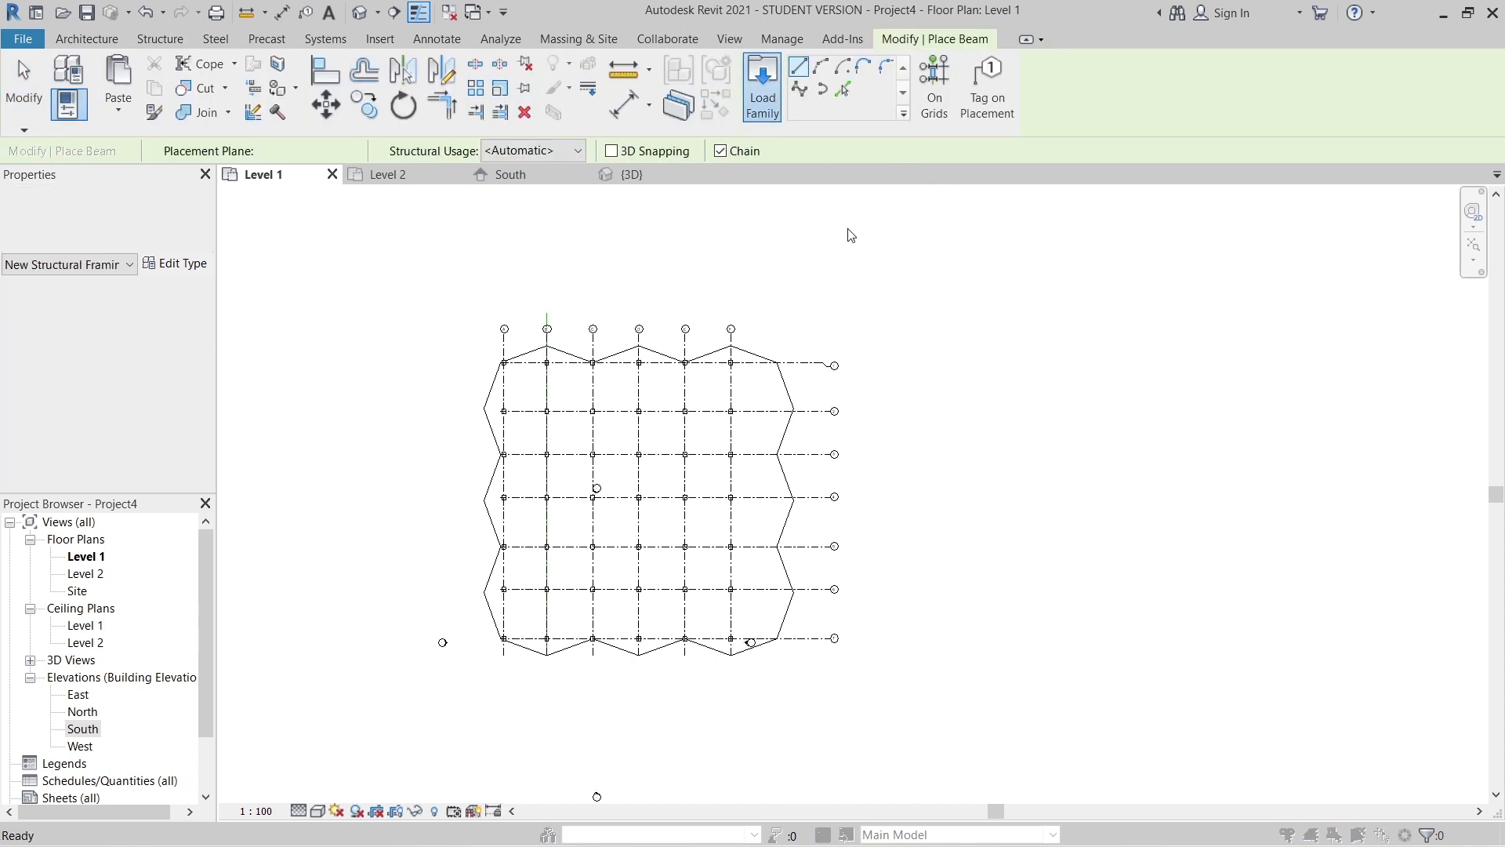
pyautogui.click(841, 148)
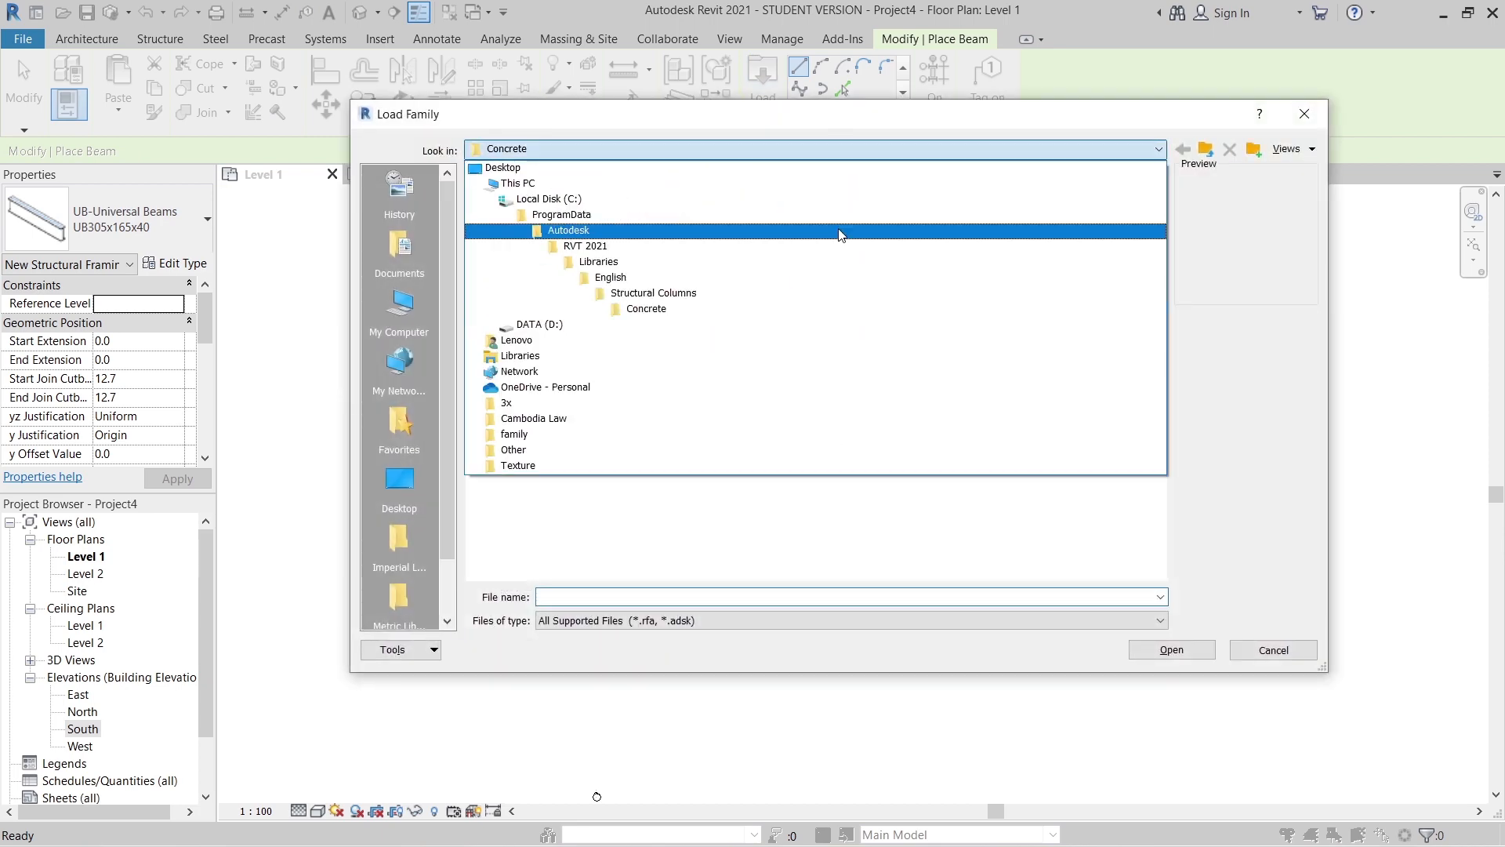
pyautogui.click(690, 278)
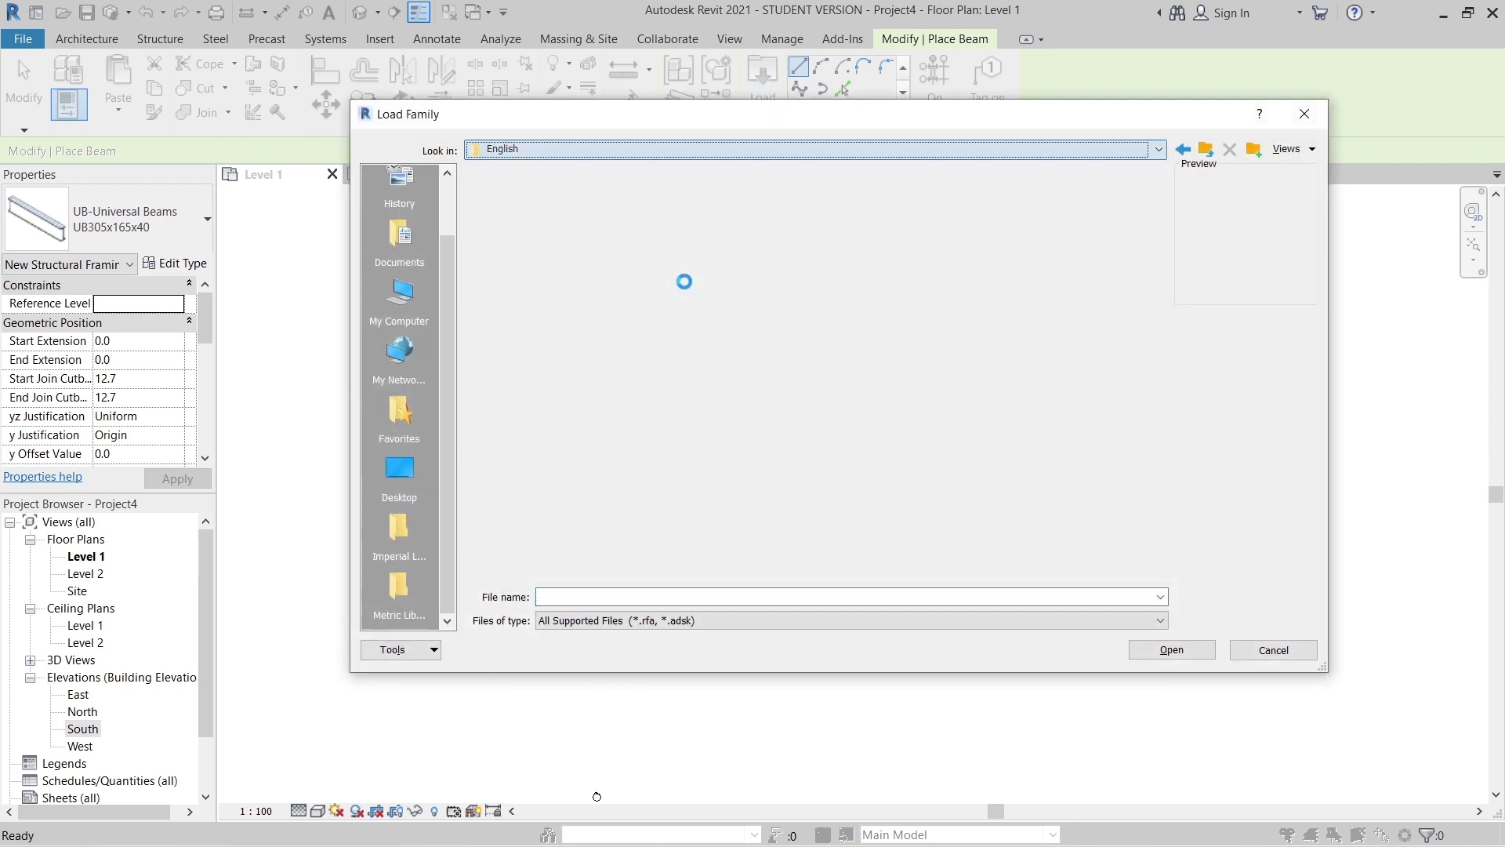
pyautogui.scroll(-2, 565, 524)
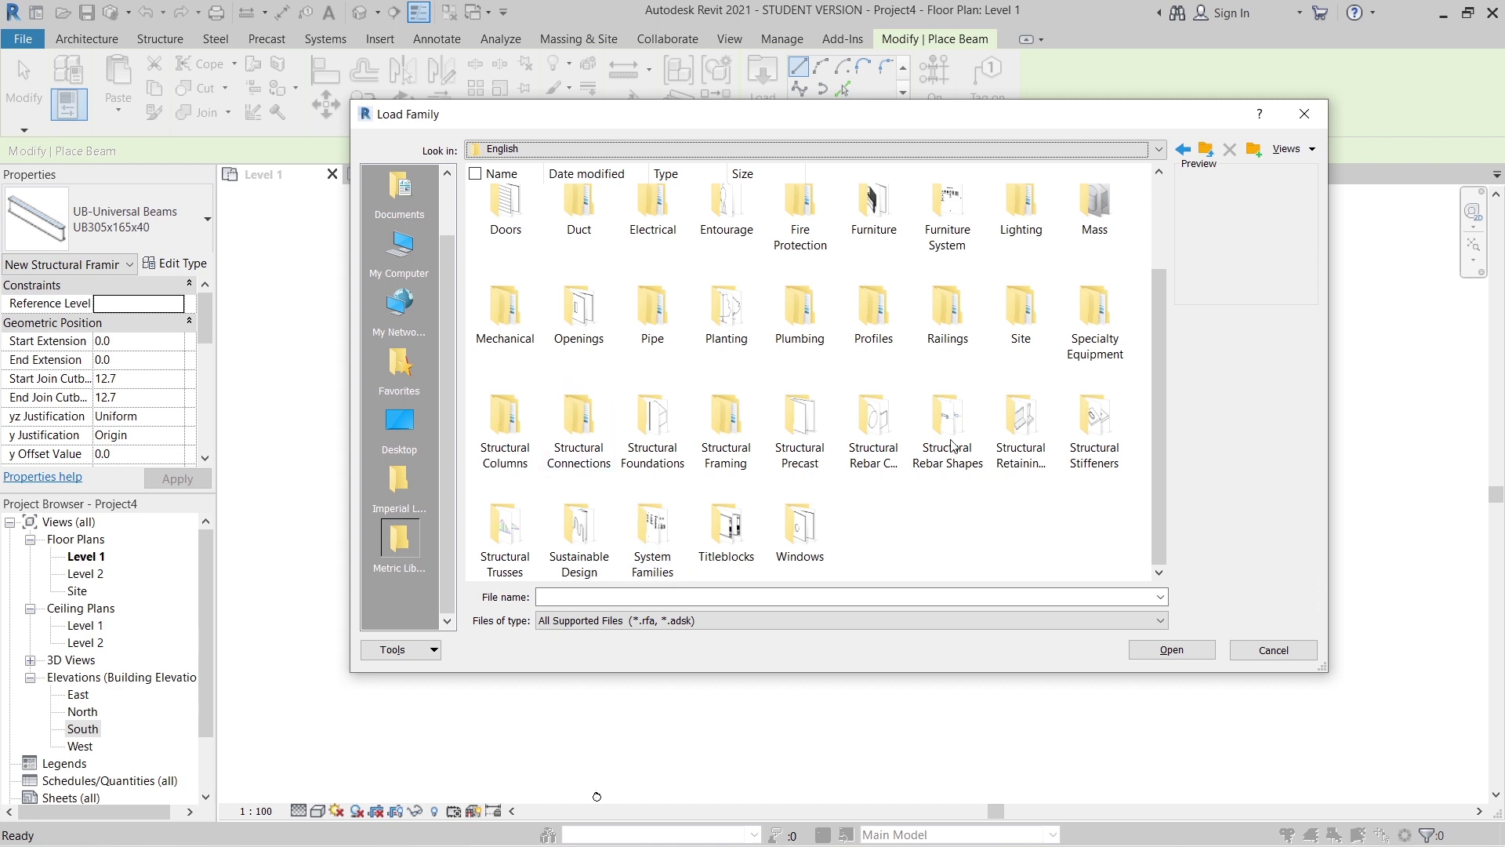
pyautogui.click(735, 457)
pyautogui.doubleClick(736, 457)
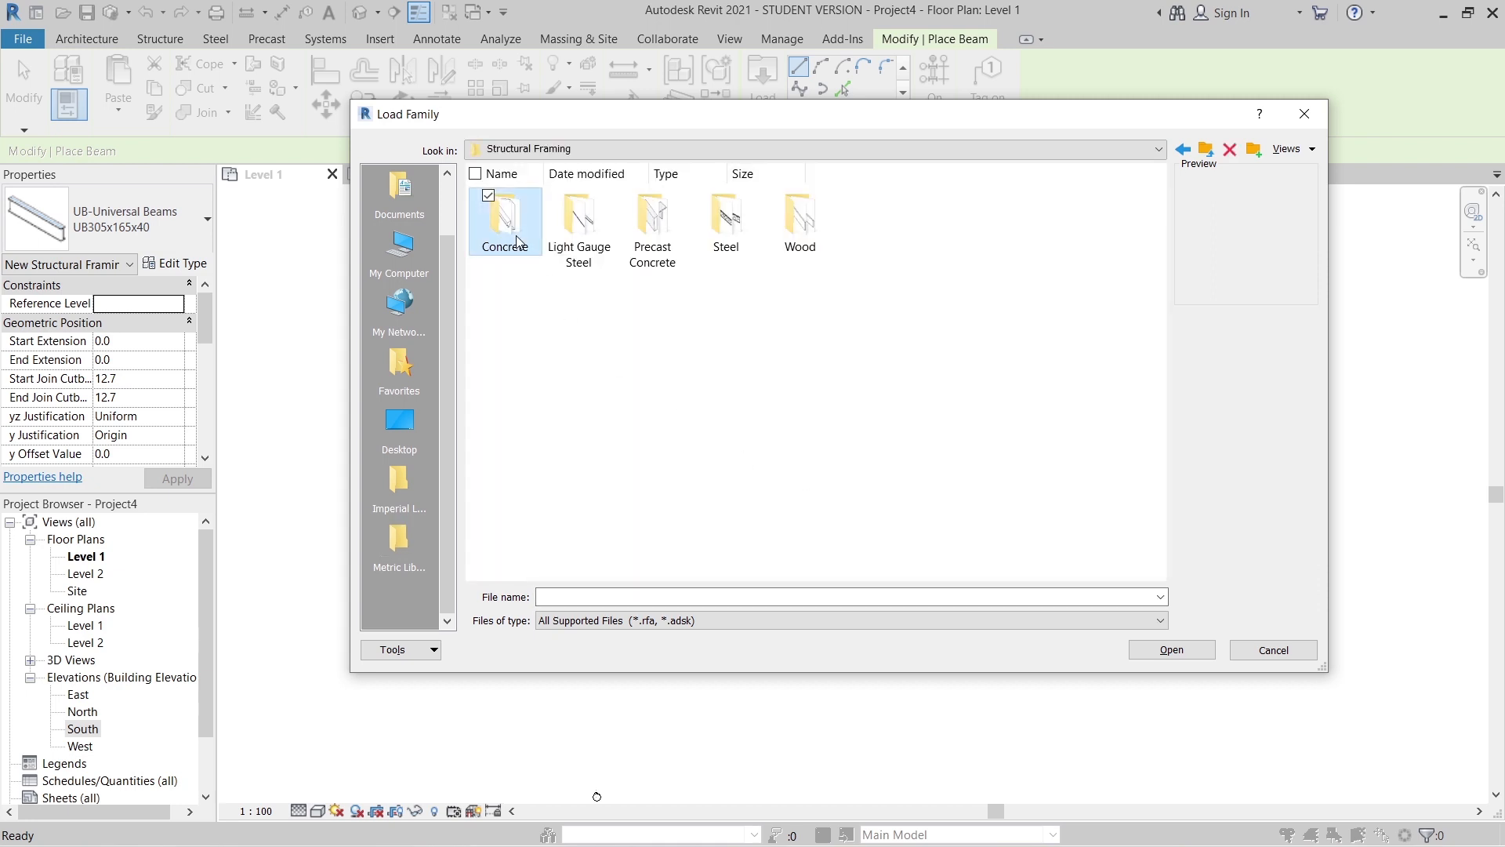
pyautogui.doubleClick(528, 255)
pyautogui.click(506, 227)
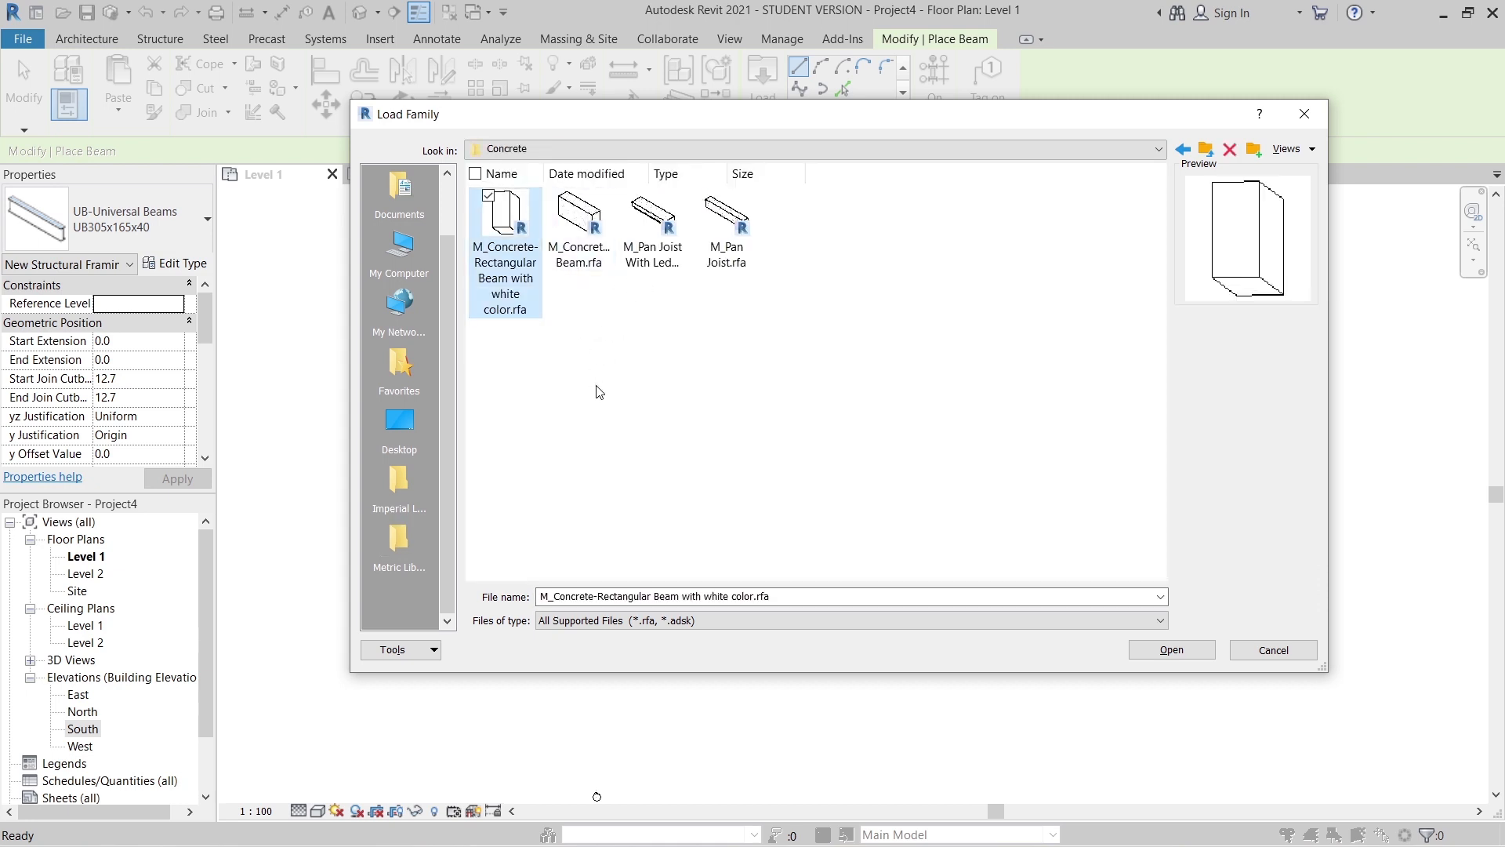
pyautogui.doubleClick(584, 236)
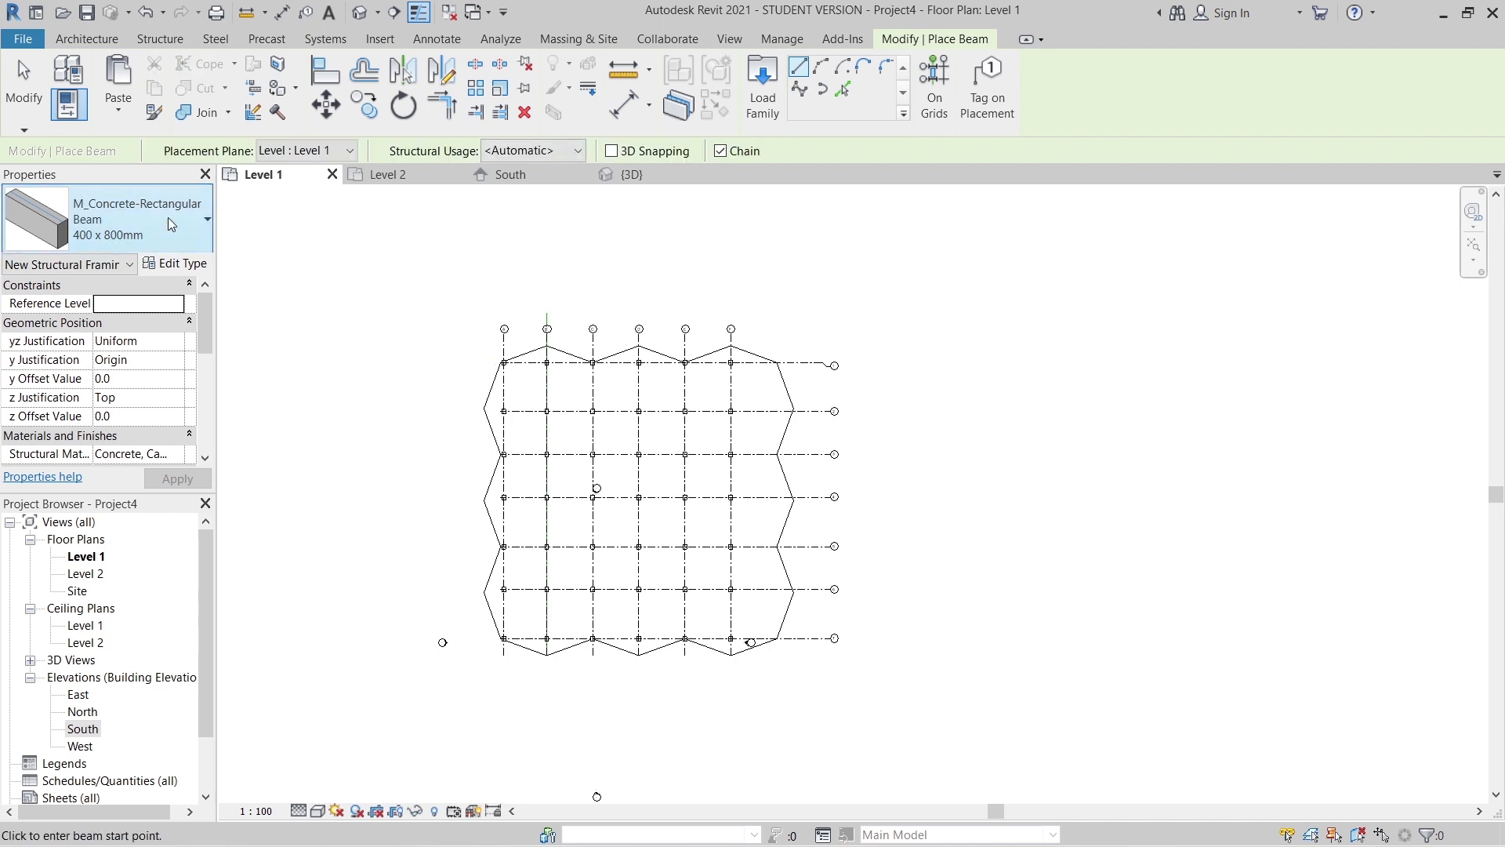
# - Place 400 x 800mm rectangular concrete beams along all the grid lines on Level 1
pyautogui.click(168, 218)
pyautogui.click(168, 218)
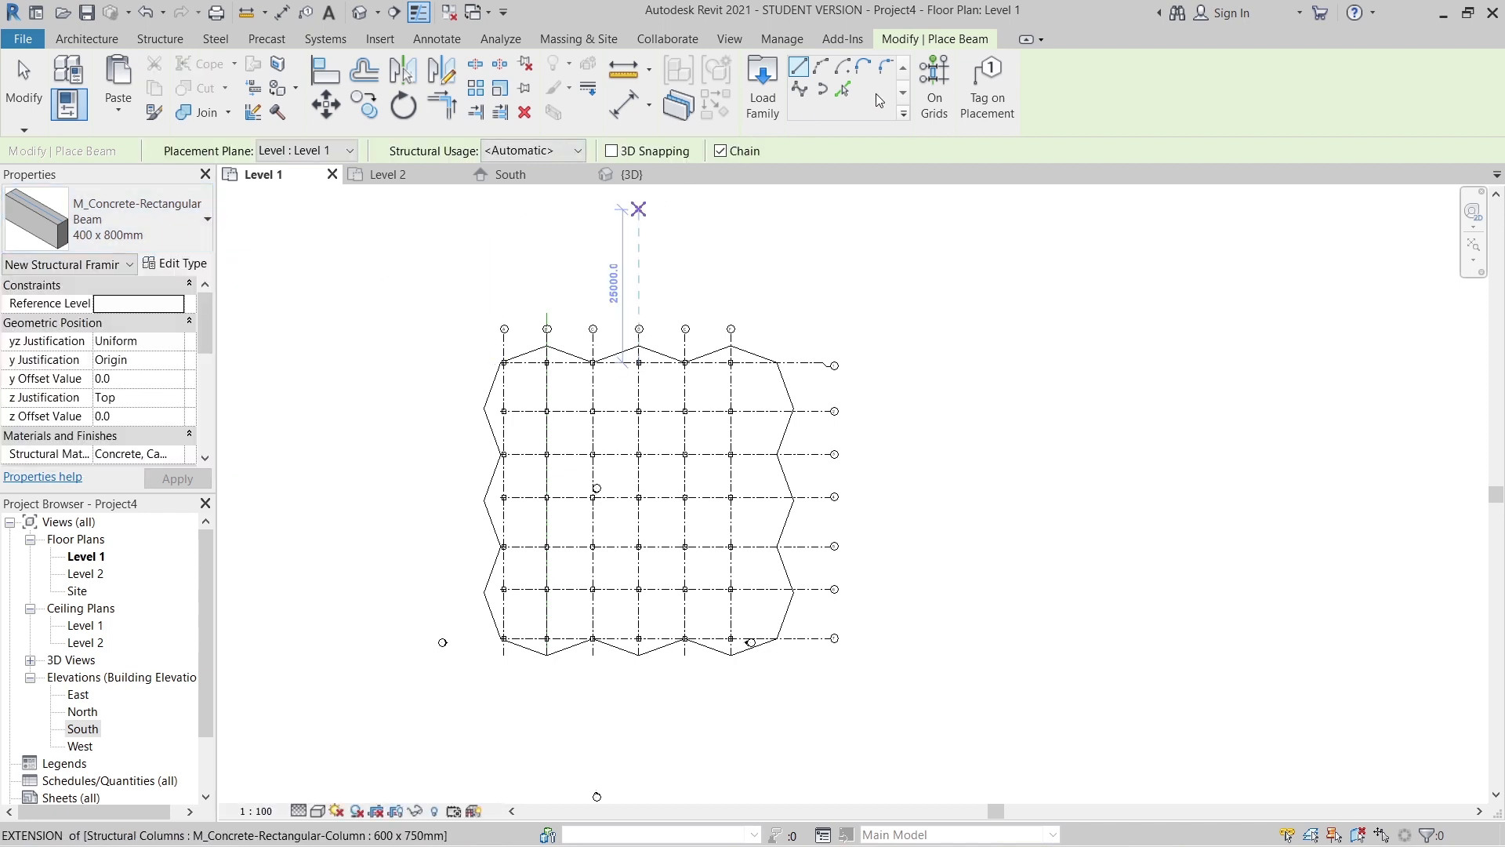
pyautogui.click(934, 86)
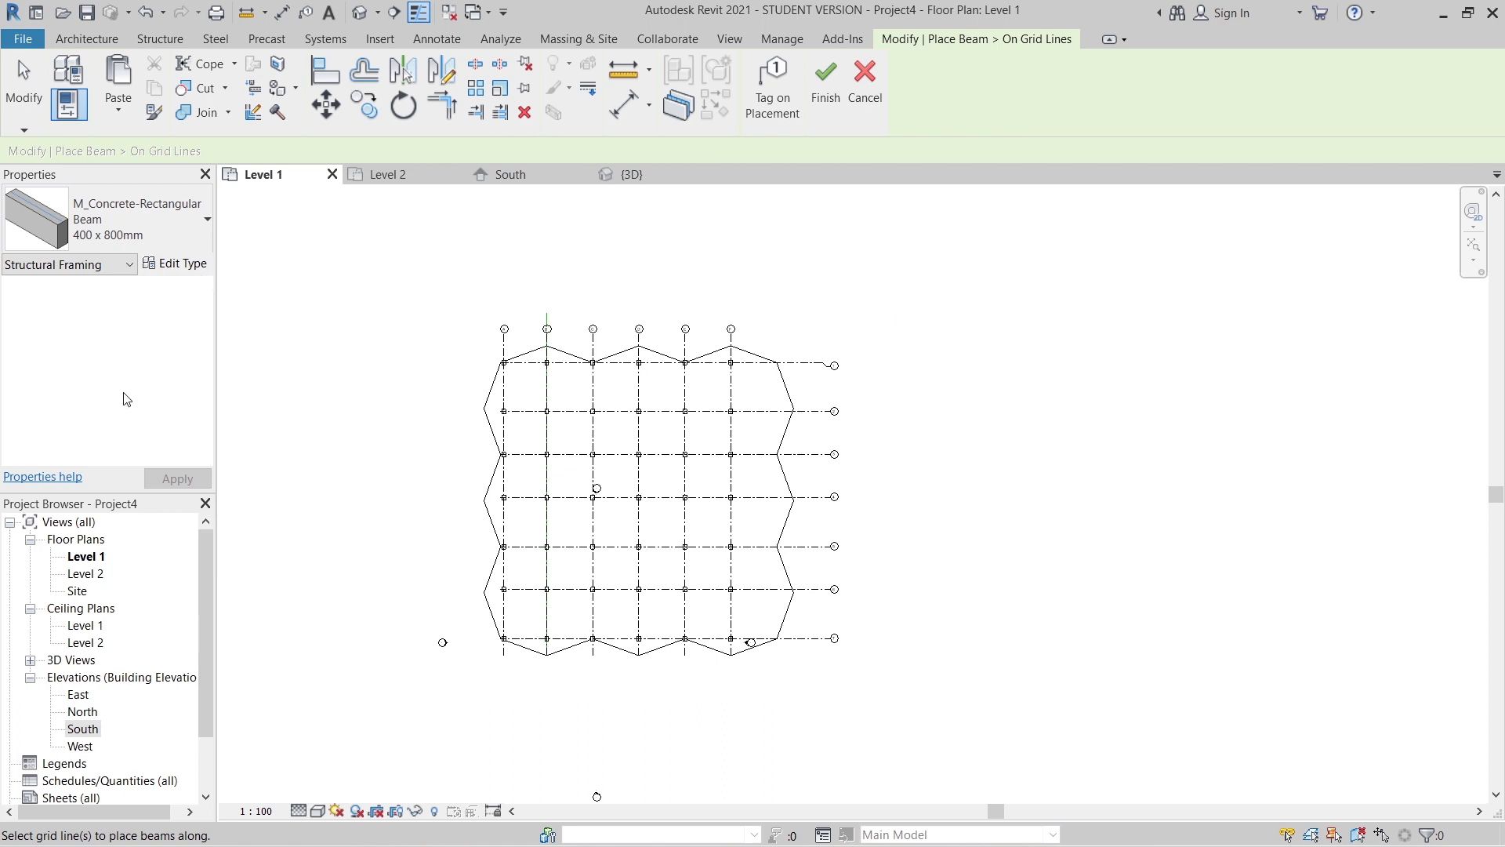
pyautogui.moveTo(383, 279); pyautogui.dragTo(929, 701)
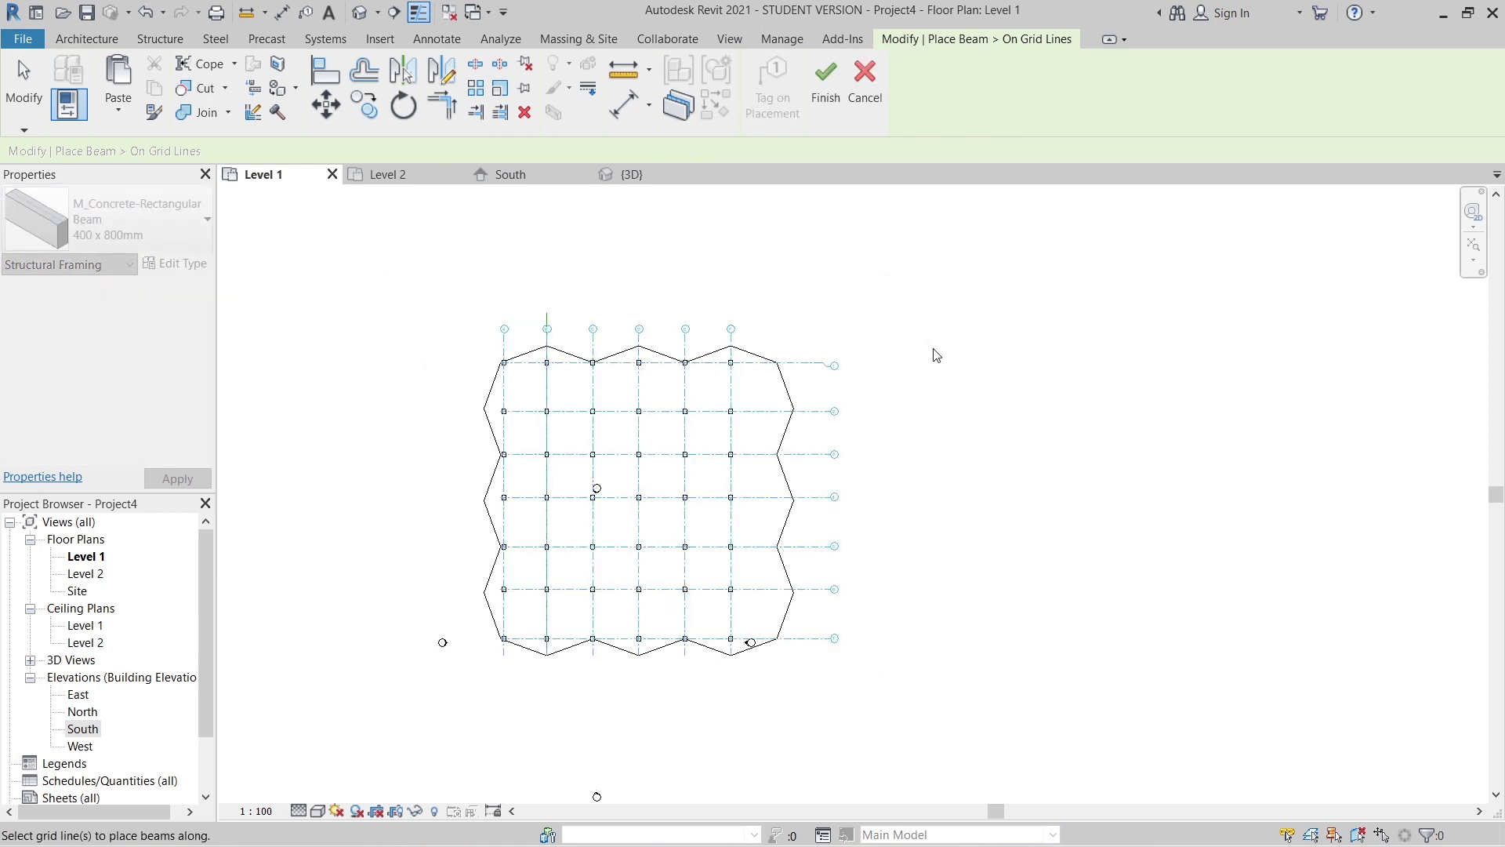
pyautogui.click(818, 83)
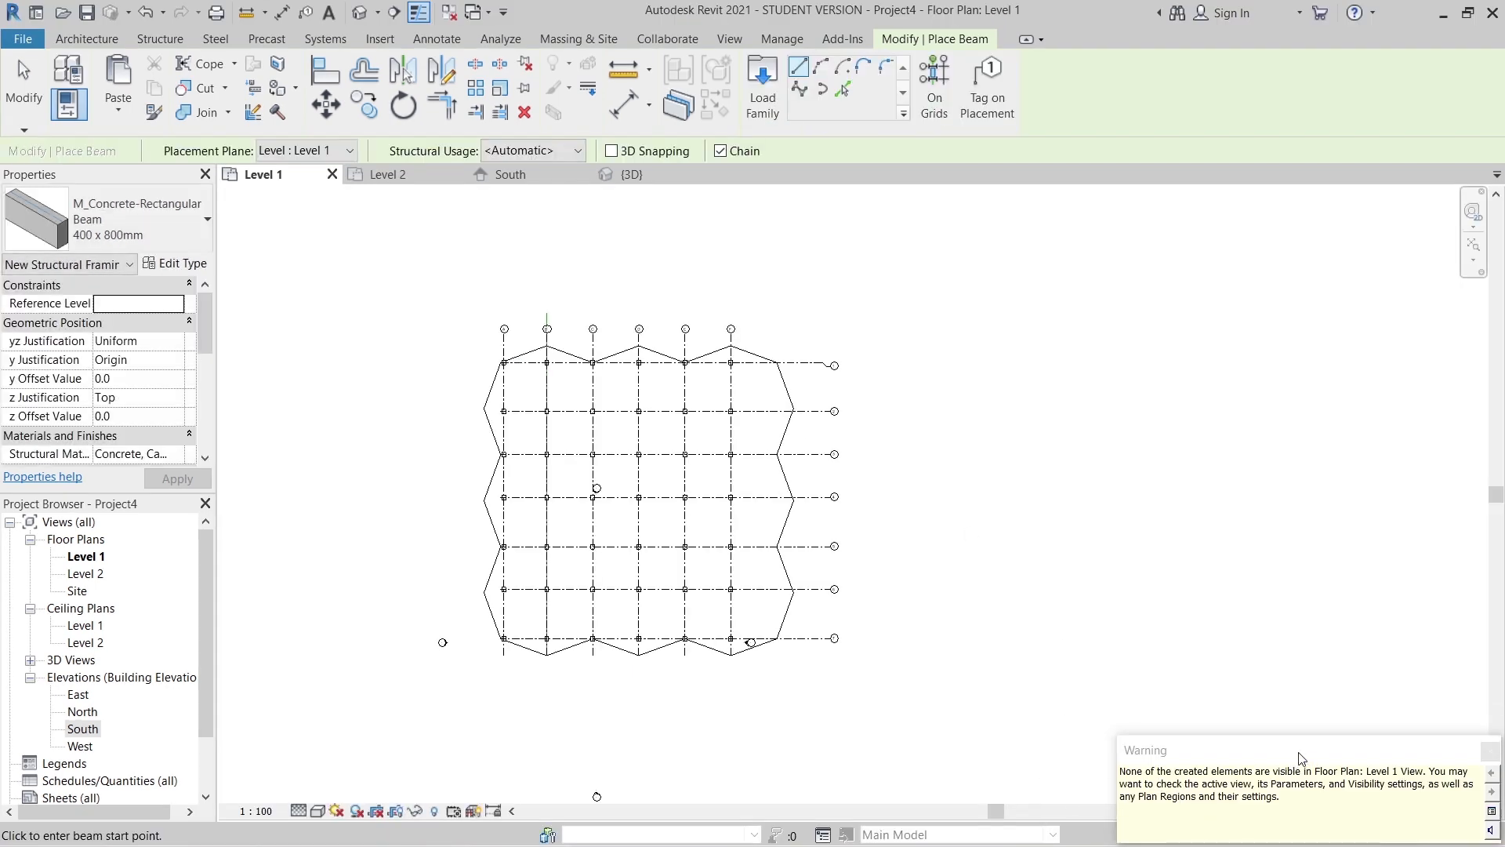
pyautogui.moveTo(1302, 758); pyautogui.dragTo(848, 383)
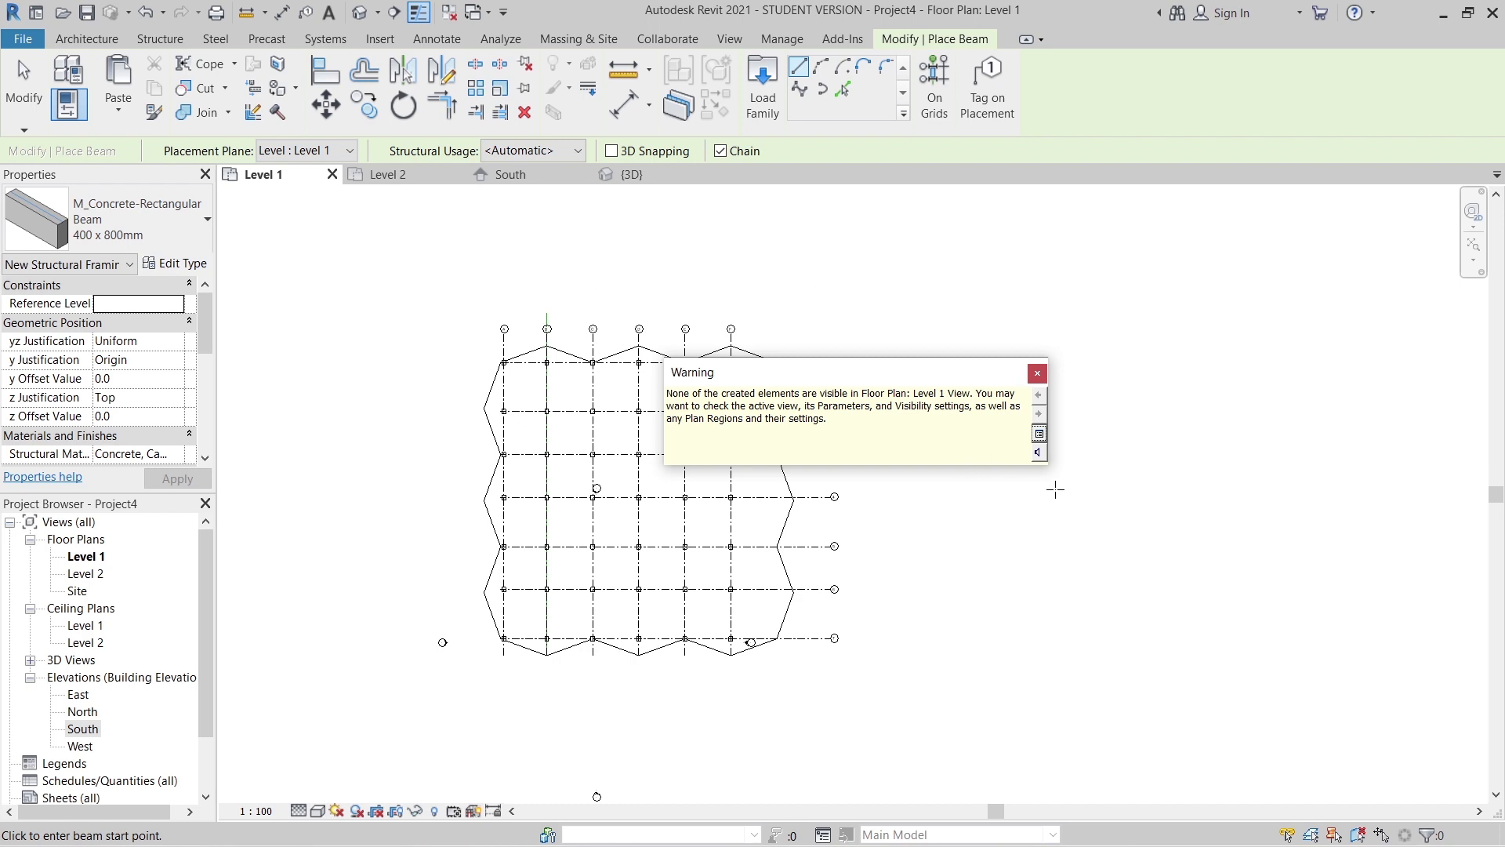
pyautogui.click(1036, 374)
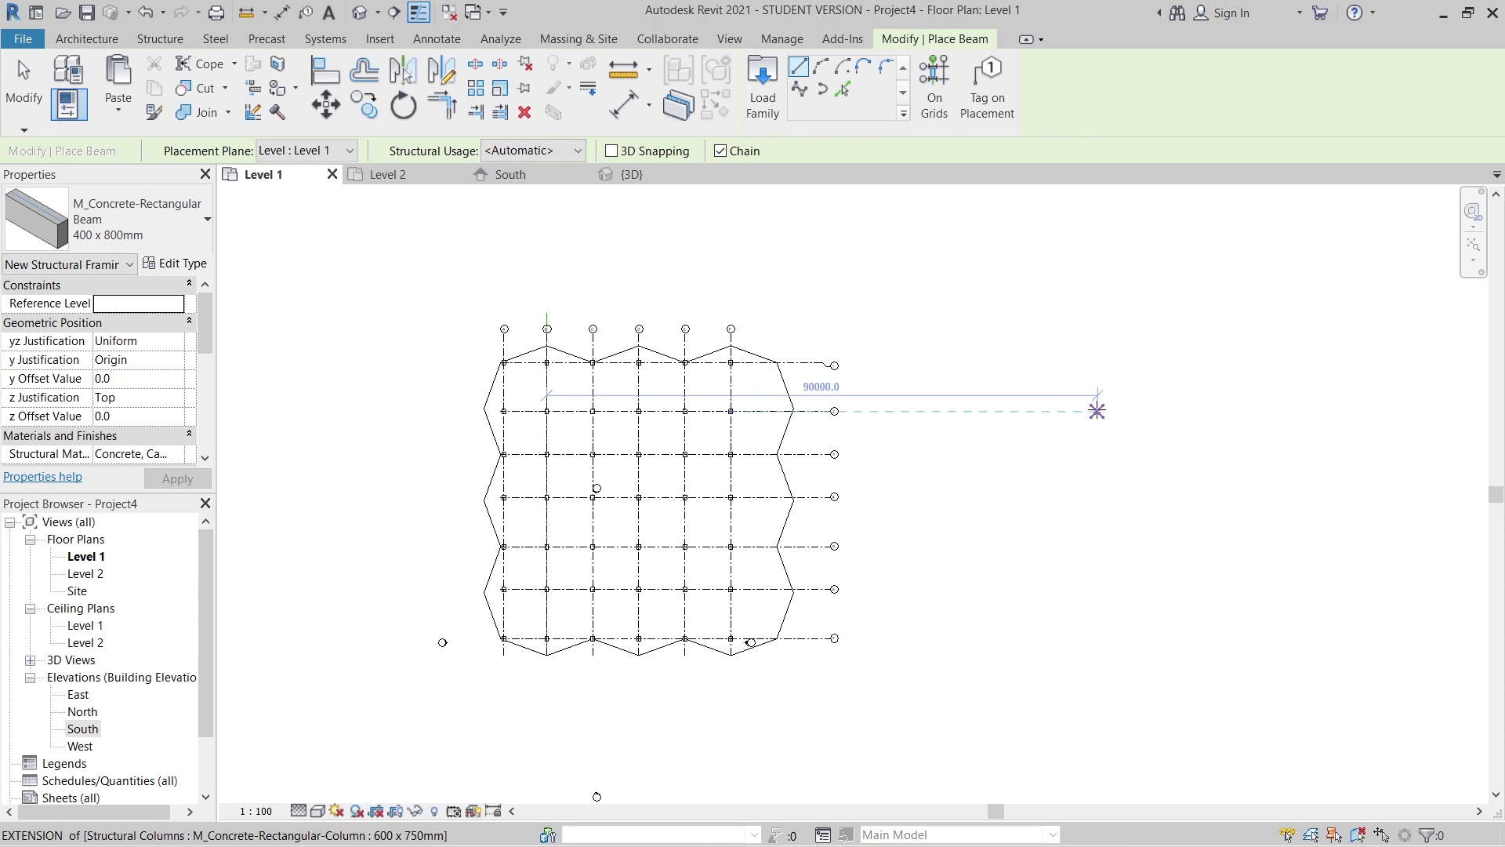
pyautogui.press('Escape')
pyautogui.press('Escape')
# - Copy all the rectangular concrete columns and paste them aligned to Level 2 through Level 28
pyautogui.scroll(5, 518, 367)
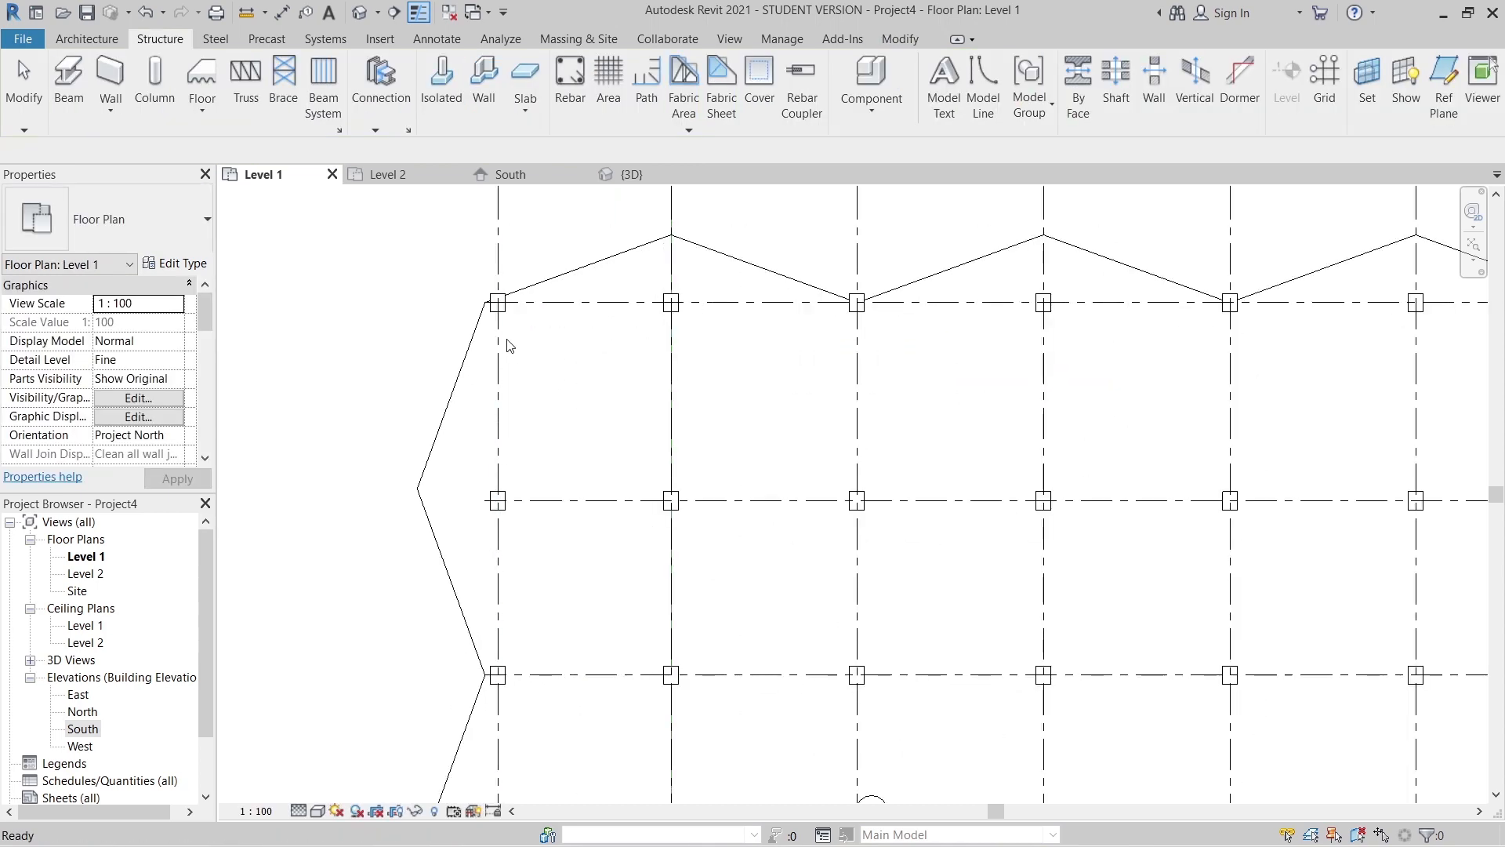
pyautogui.scroll(-1, 541, 371)
pyautogui.moveTo(559, 383); pyautogui.dragTo(565, 385, button='middle')
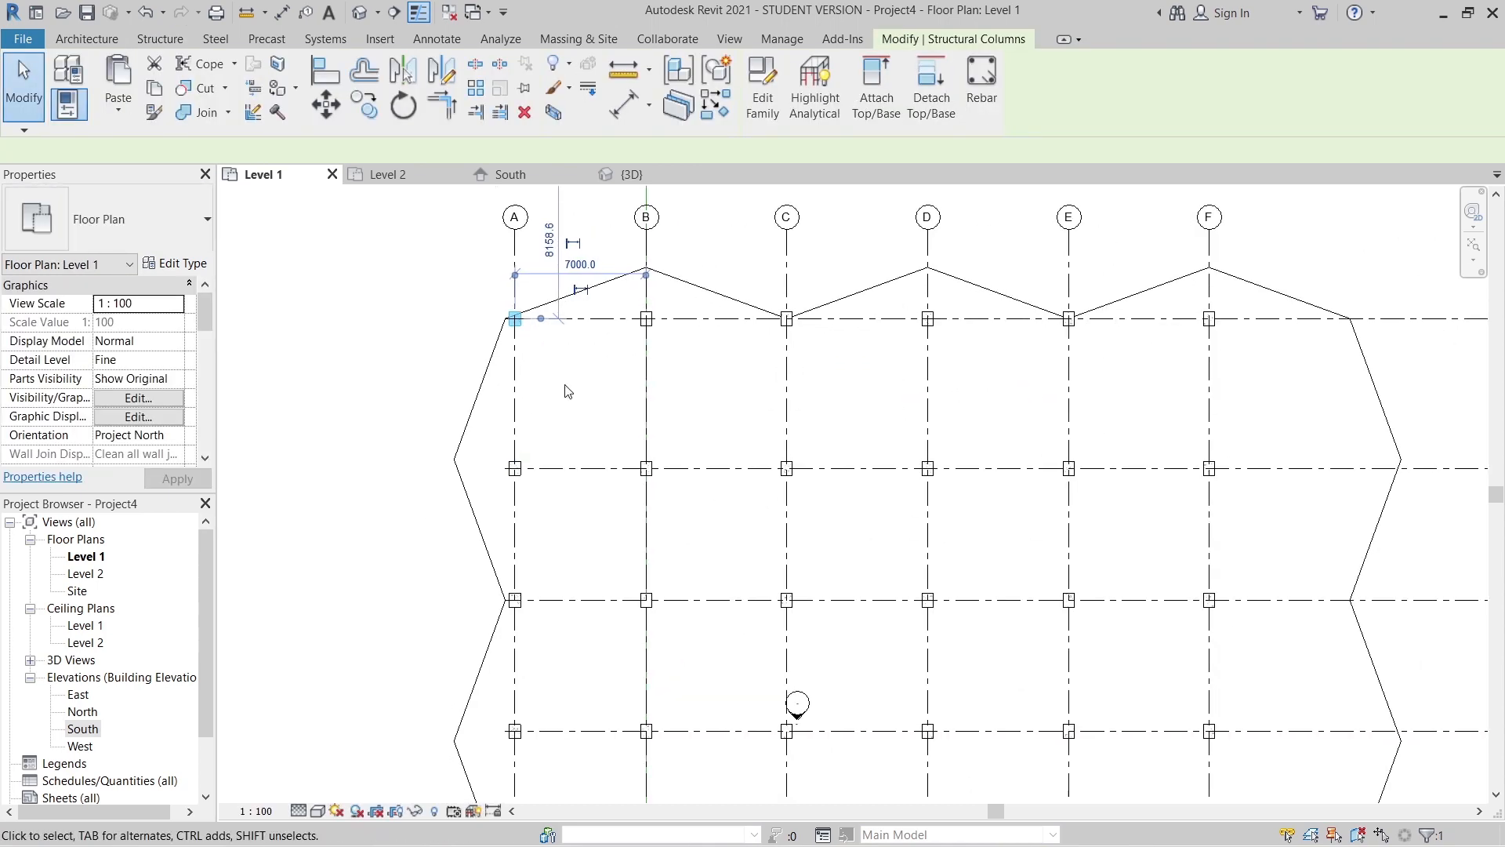
pyautogui.press('s')
pyautogui.press('a')
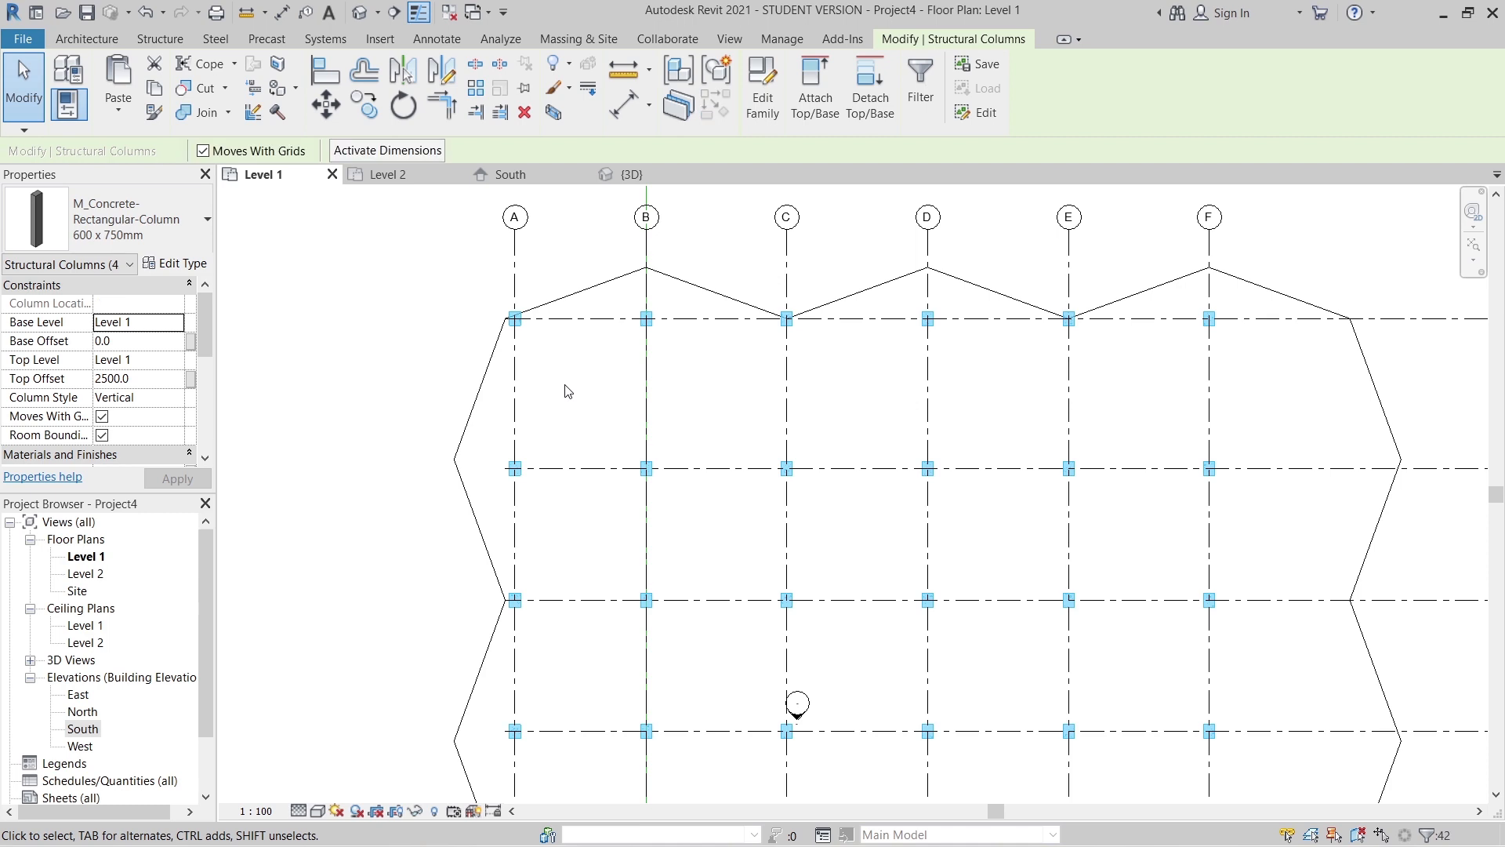
pyautogui.click(130, 111)
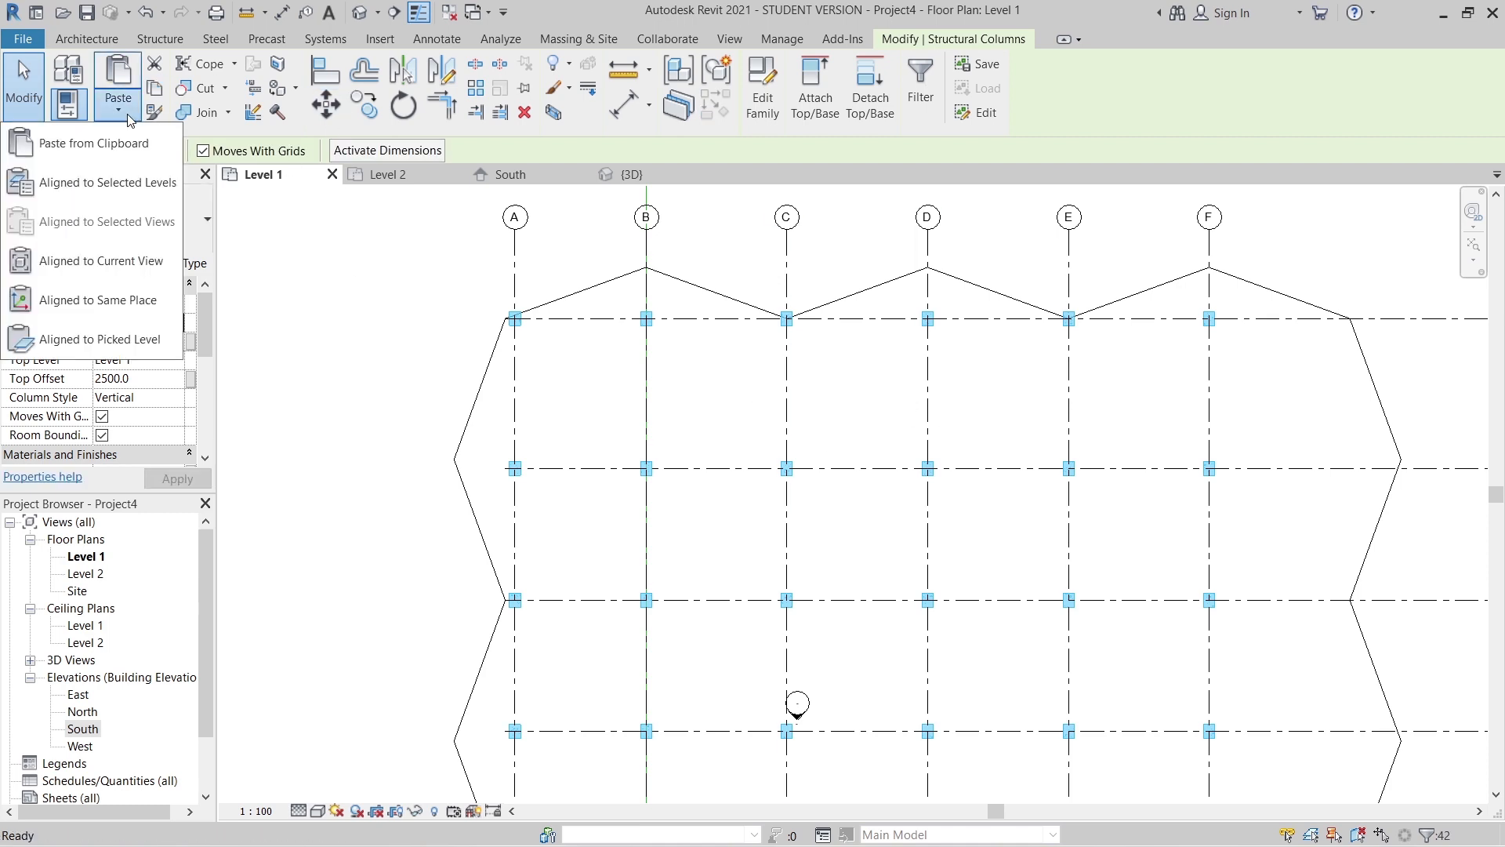
pyautogui.click(133, 181)
pyautogui.click(836, 239)
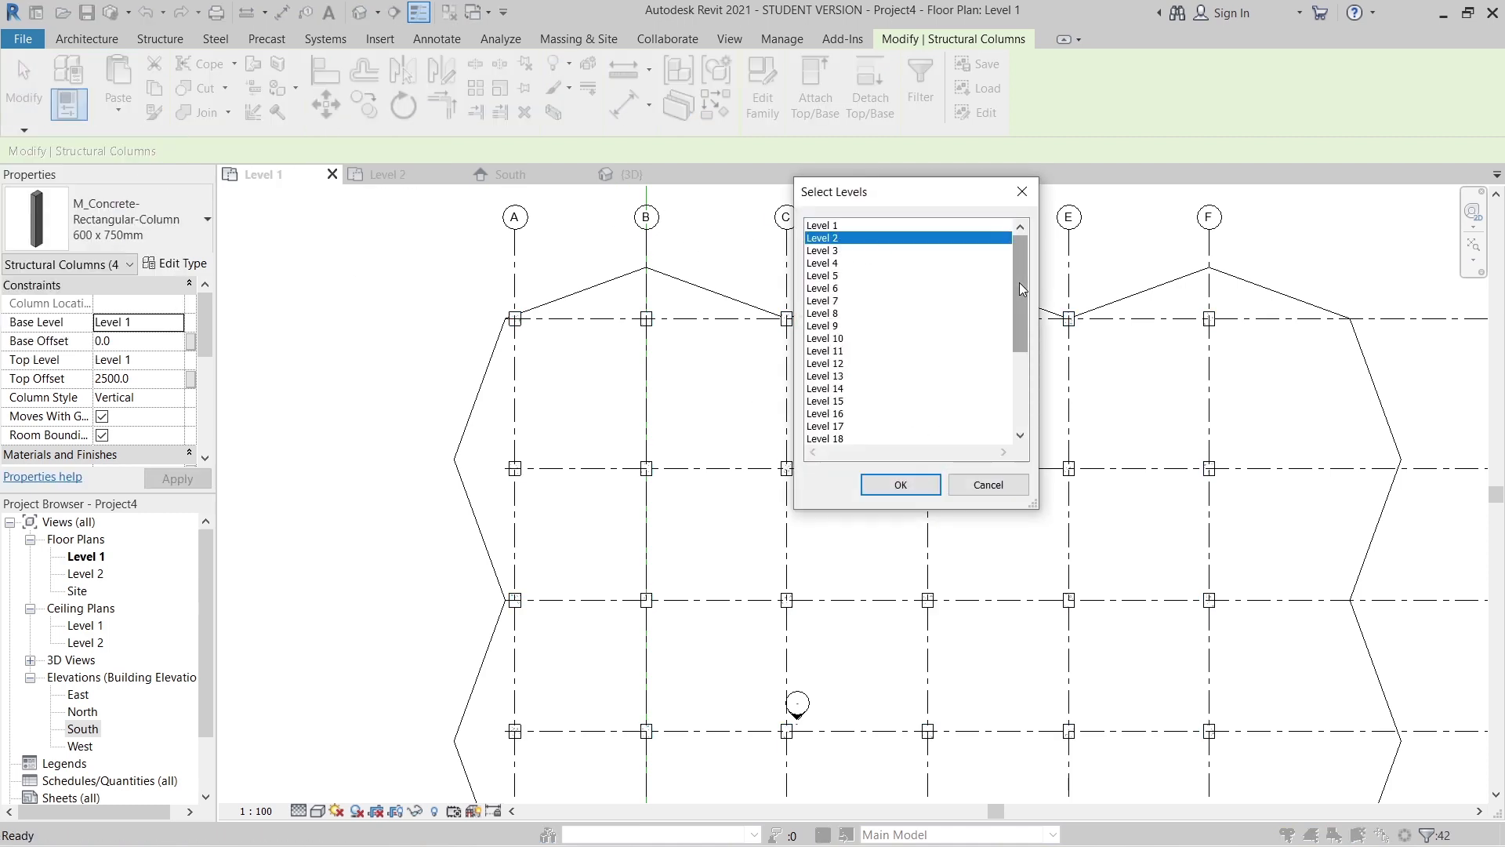
pyautogui.moveTo(1019, 282); pyautogui.dragTo(964, 438)
pyautogui.keyDown('shift'); pyautogui.click(876, 429); pyautogui.keyUp('shift')
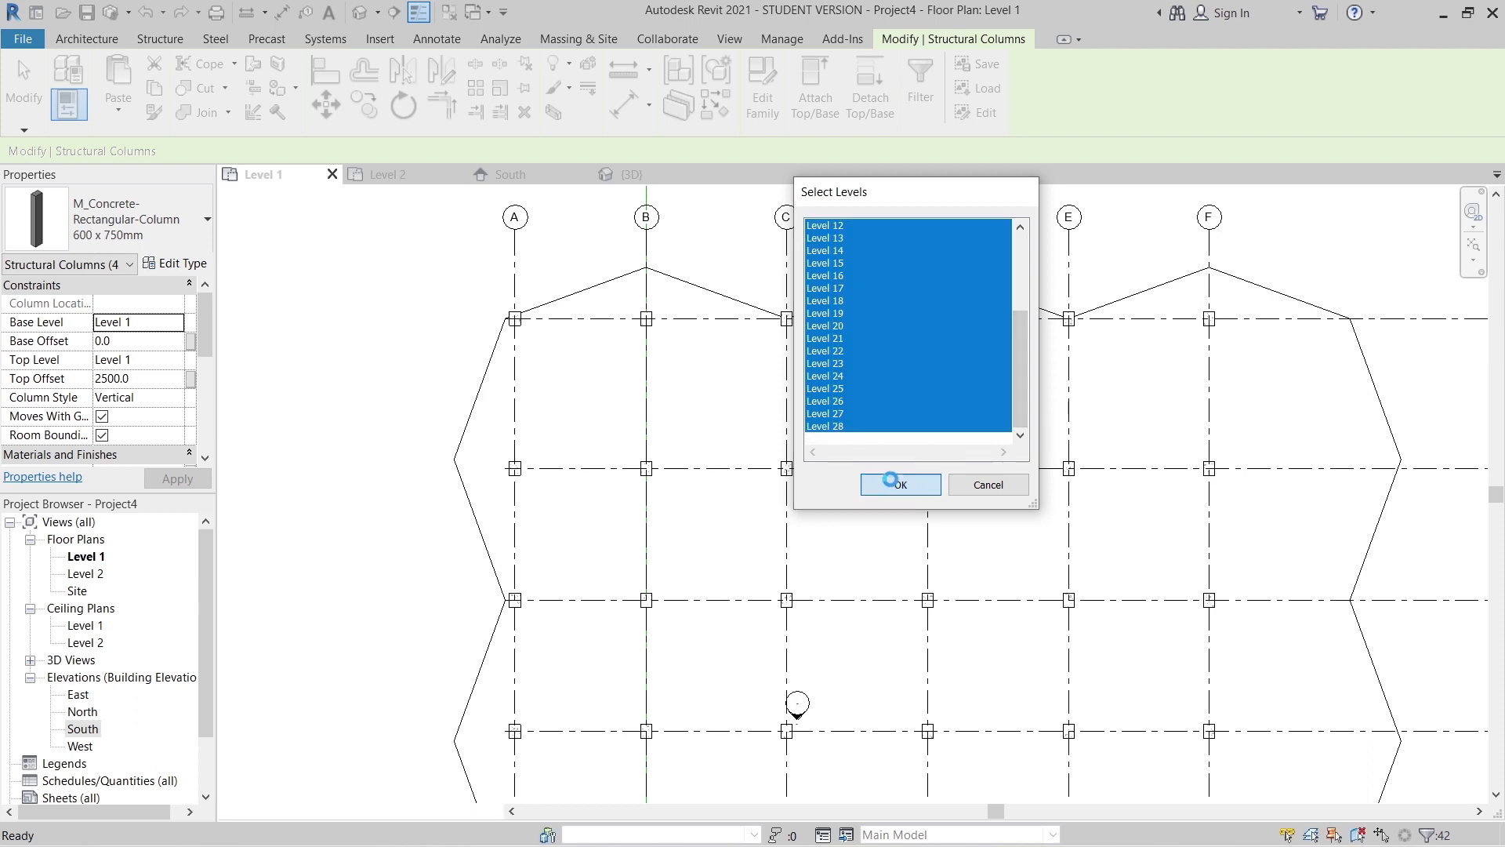
pyautogui.click(892, 484)
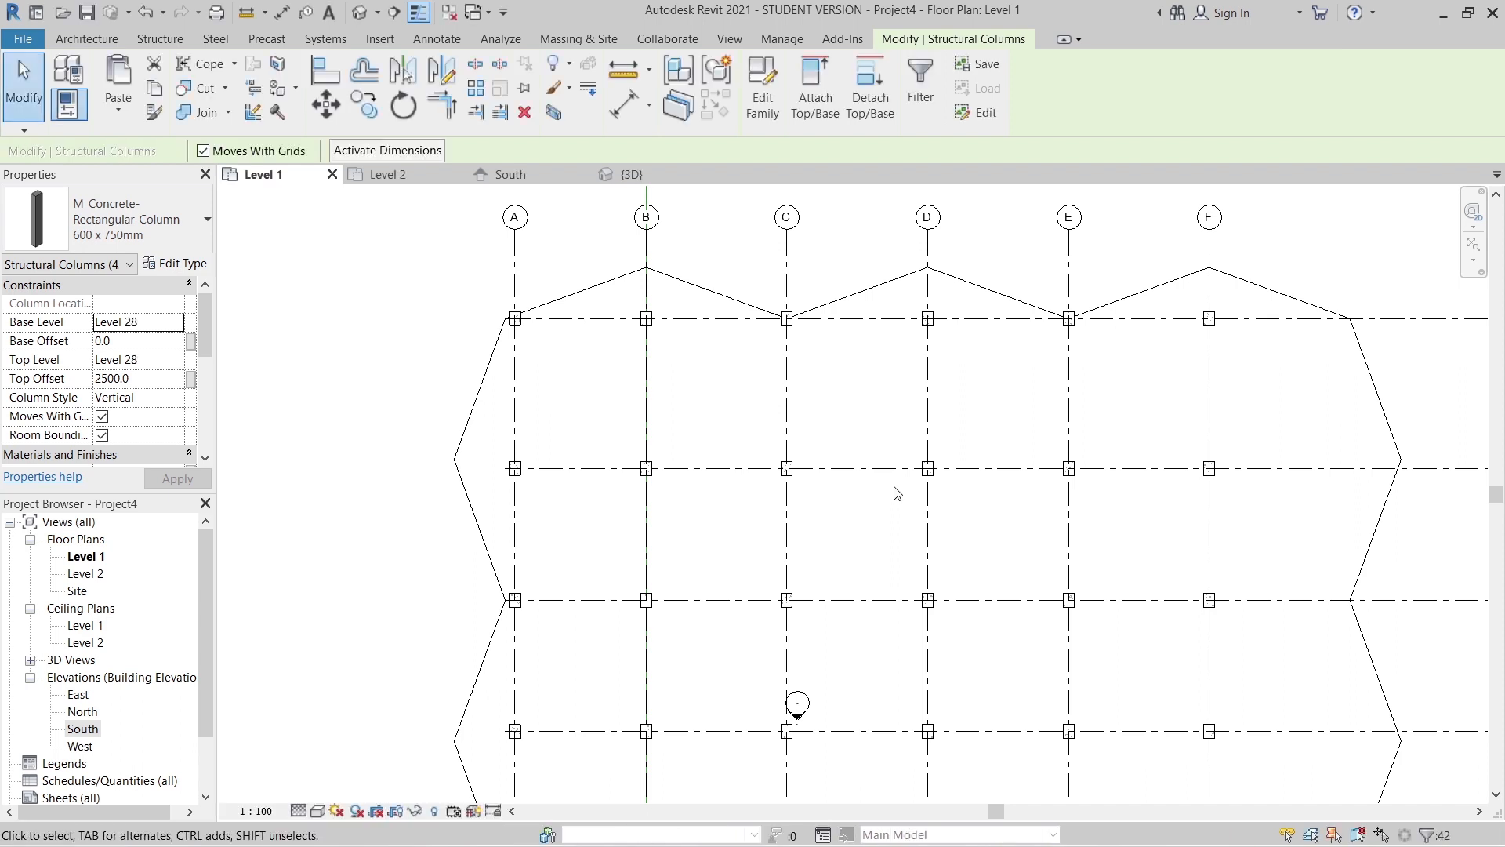
# - Delete the columns standing on the top floor, Level 28, in the 3D view
pyautogui.click(639, 168)
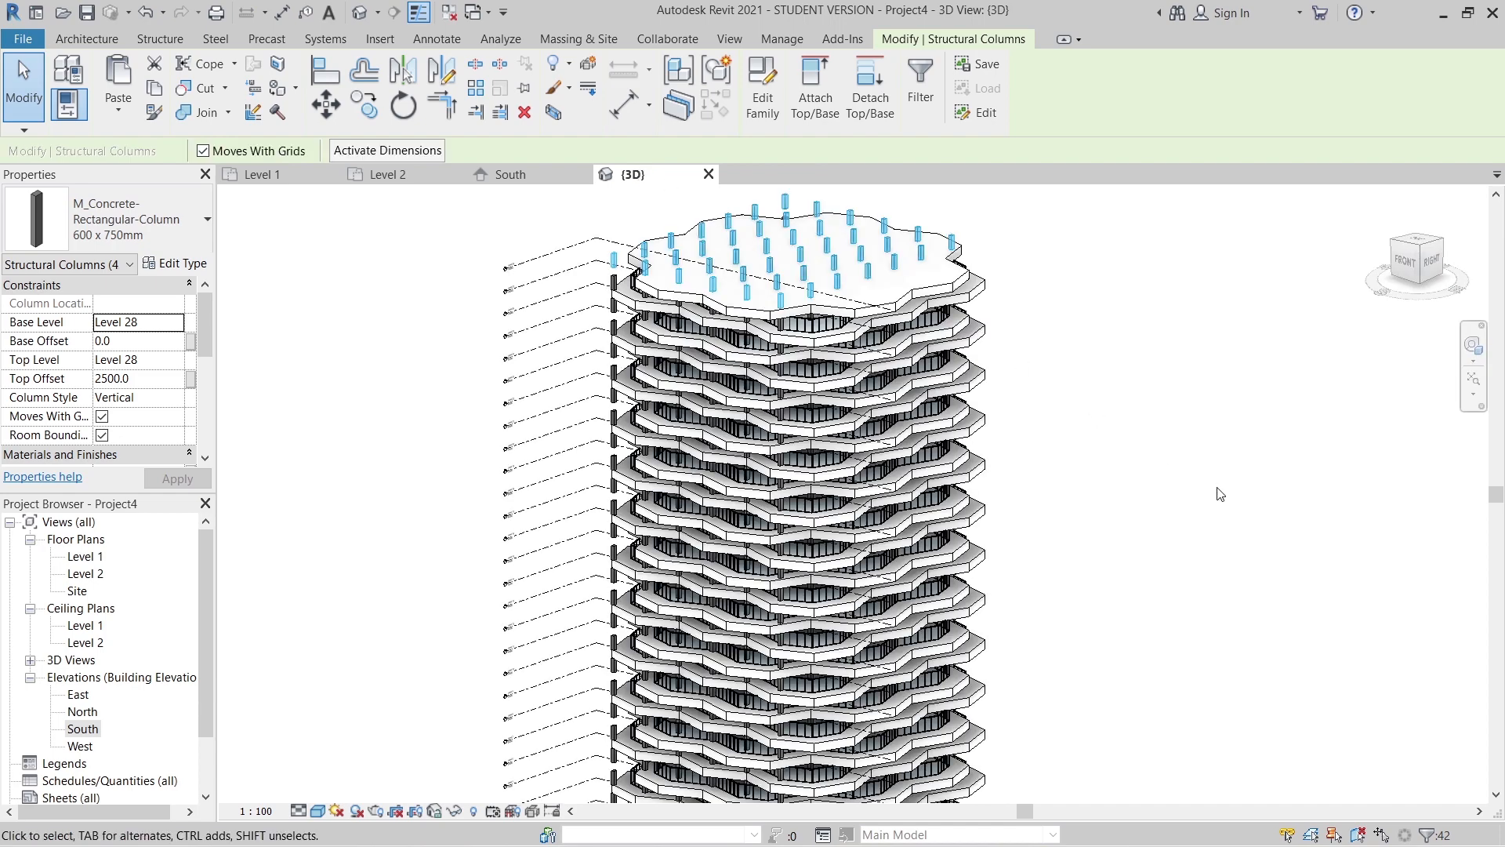
pyautogui.scroll(3, 1044, 335)
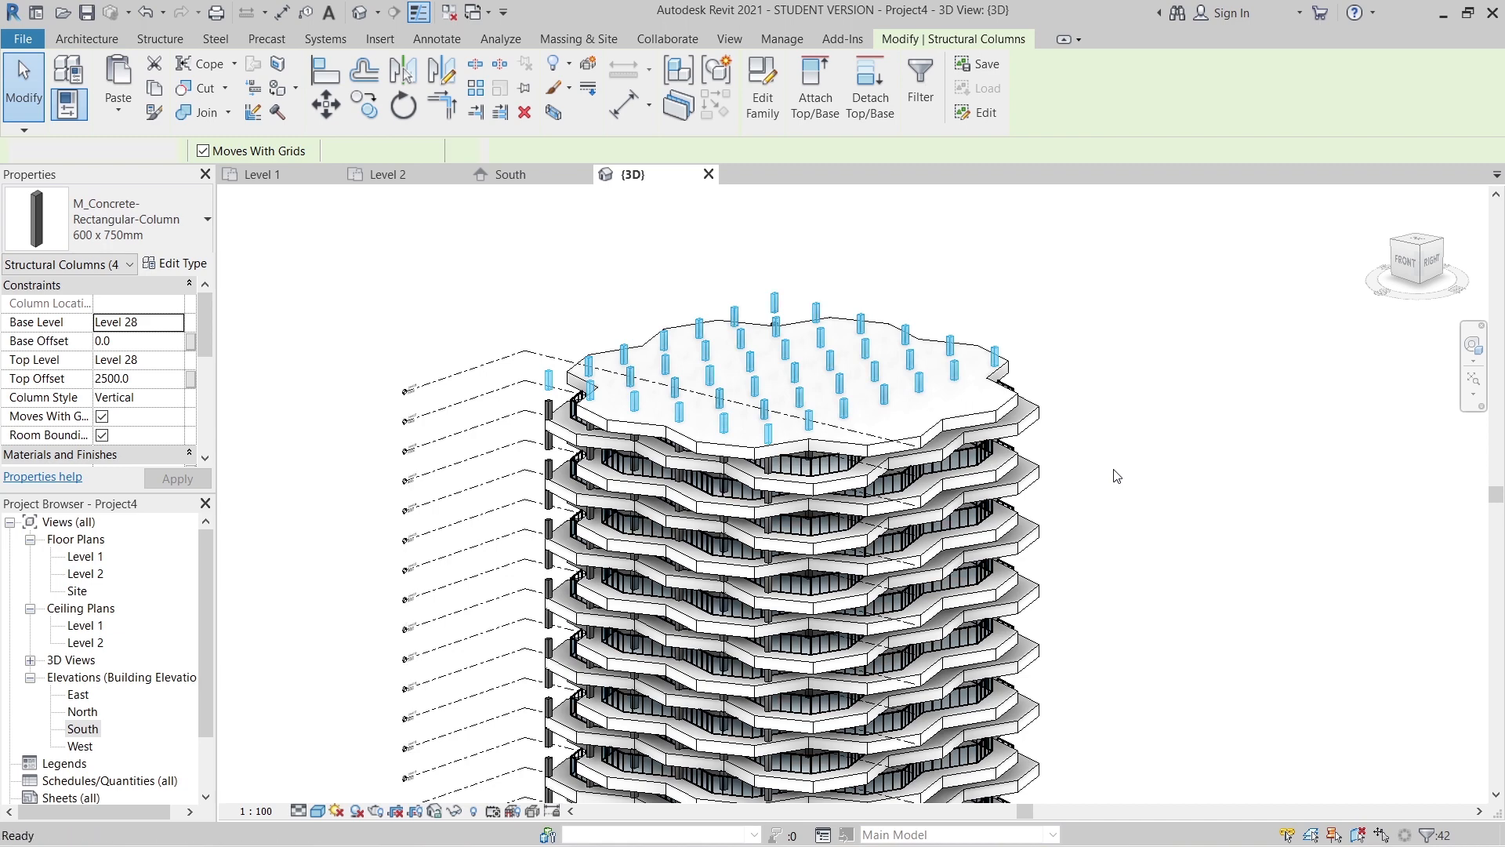
pyautogui.press('Delete')
pyautogui.scroll(-2, 1110, 459)
pyautogui.moveTo(1110, 458); pyautogui.dragTo(1017, 285, button='middle')
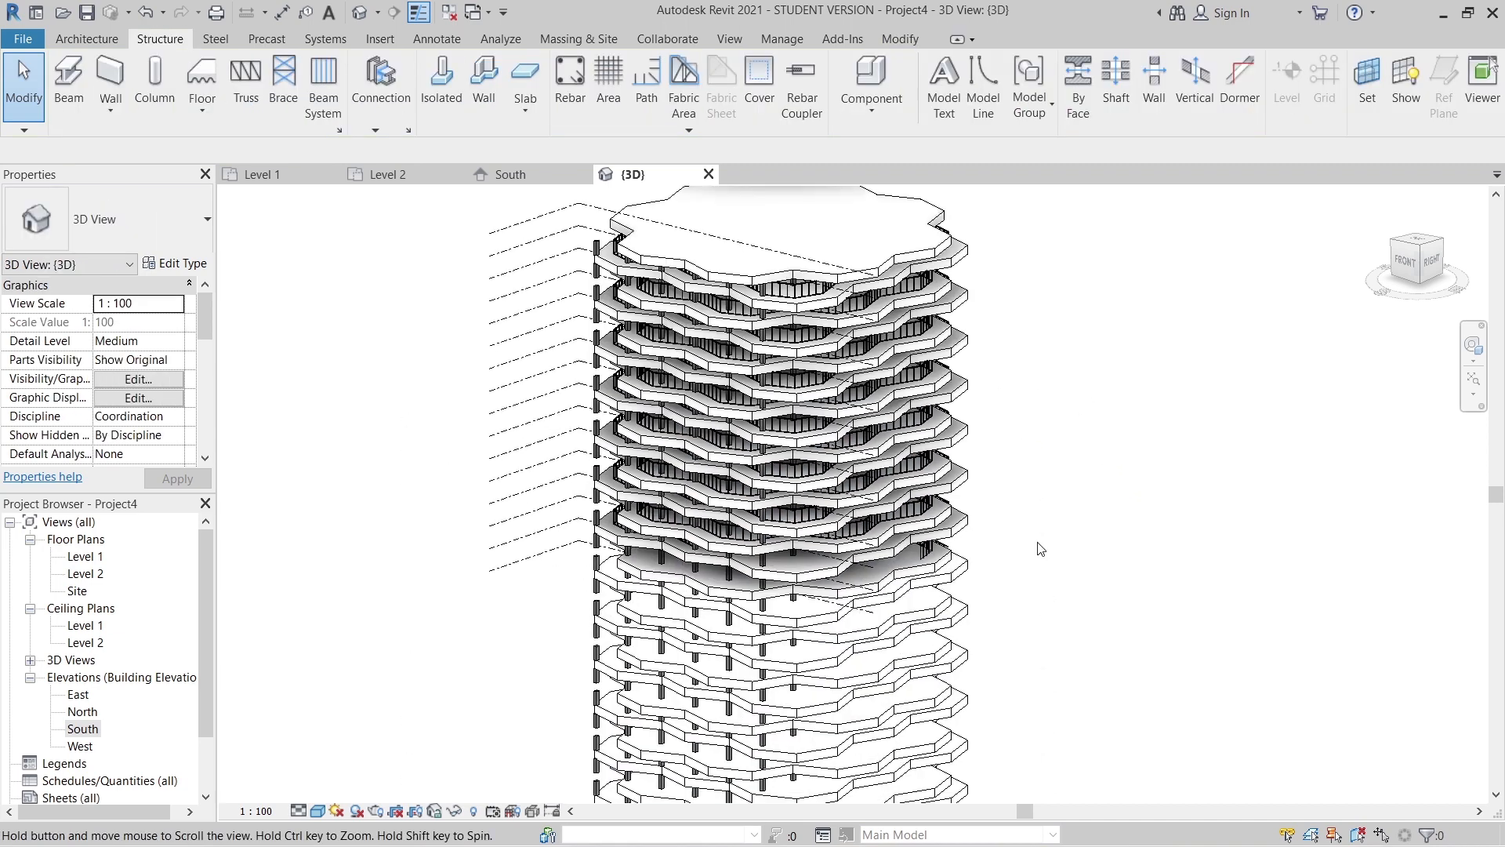
pyautogui.moveTo(1038, 548); pyautogui.dragTo(989, 281, button='middle')
pyautogui.moveTo(790, 645)
pyautogui.keyDown('shift'); pyautogui.mouseDown(button='middle')
pyautogui.moveTo(928, 668)
pyautogui.moveTo(733, 651)
pyautogui.moveTo(492, 544)
pyautogui.mouseUp(button='middle'); pyautogui.keyUp('shift')
pyautogui.scroll(2, 662, 636)
pyautogui.scroll(5, 492, 543)
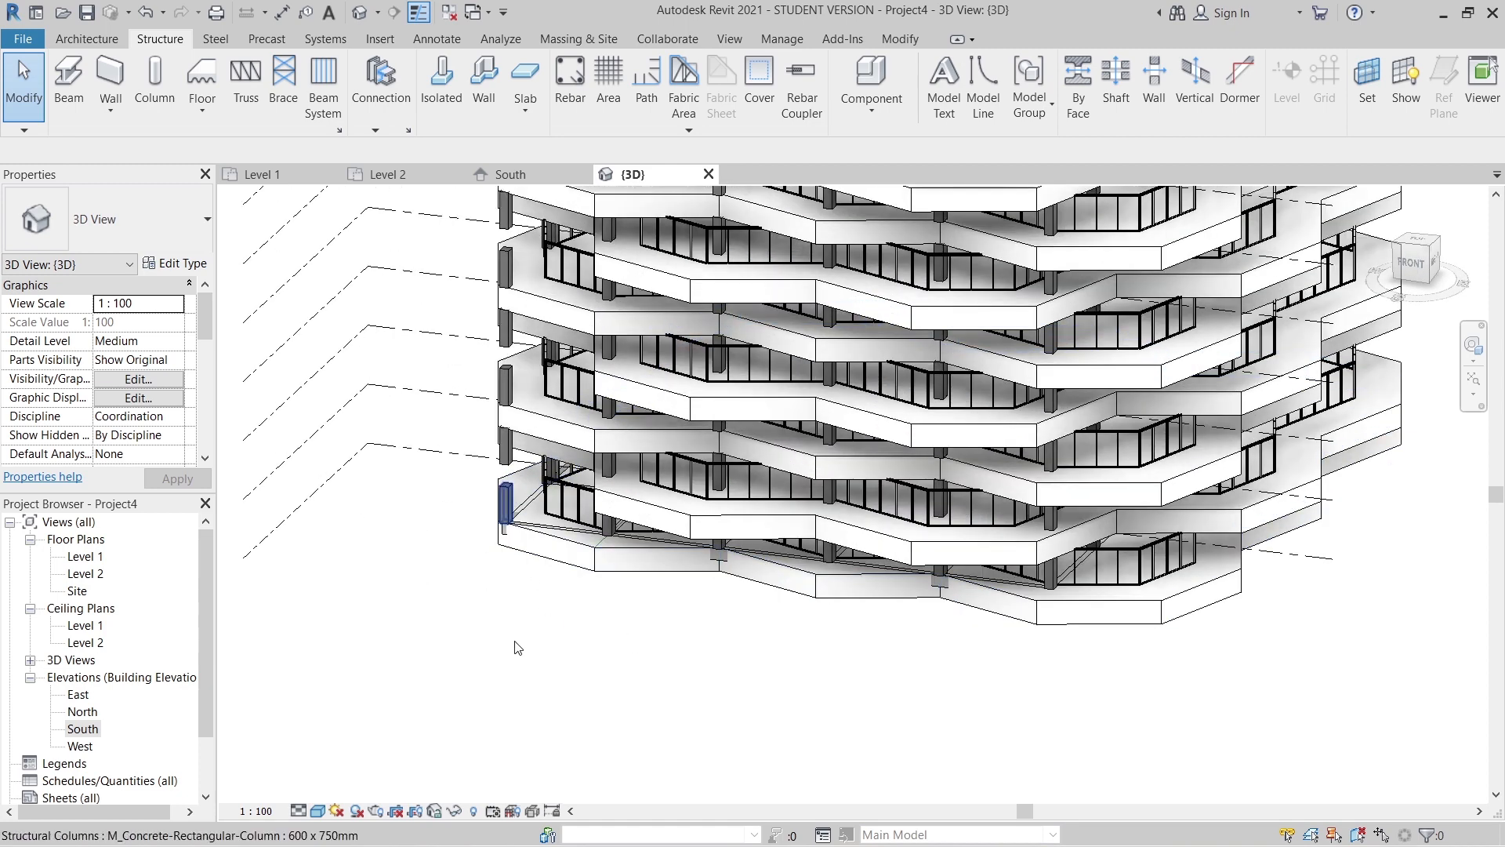
pyautogui.scroll(-3, 511, 395)
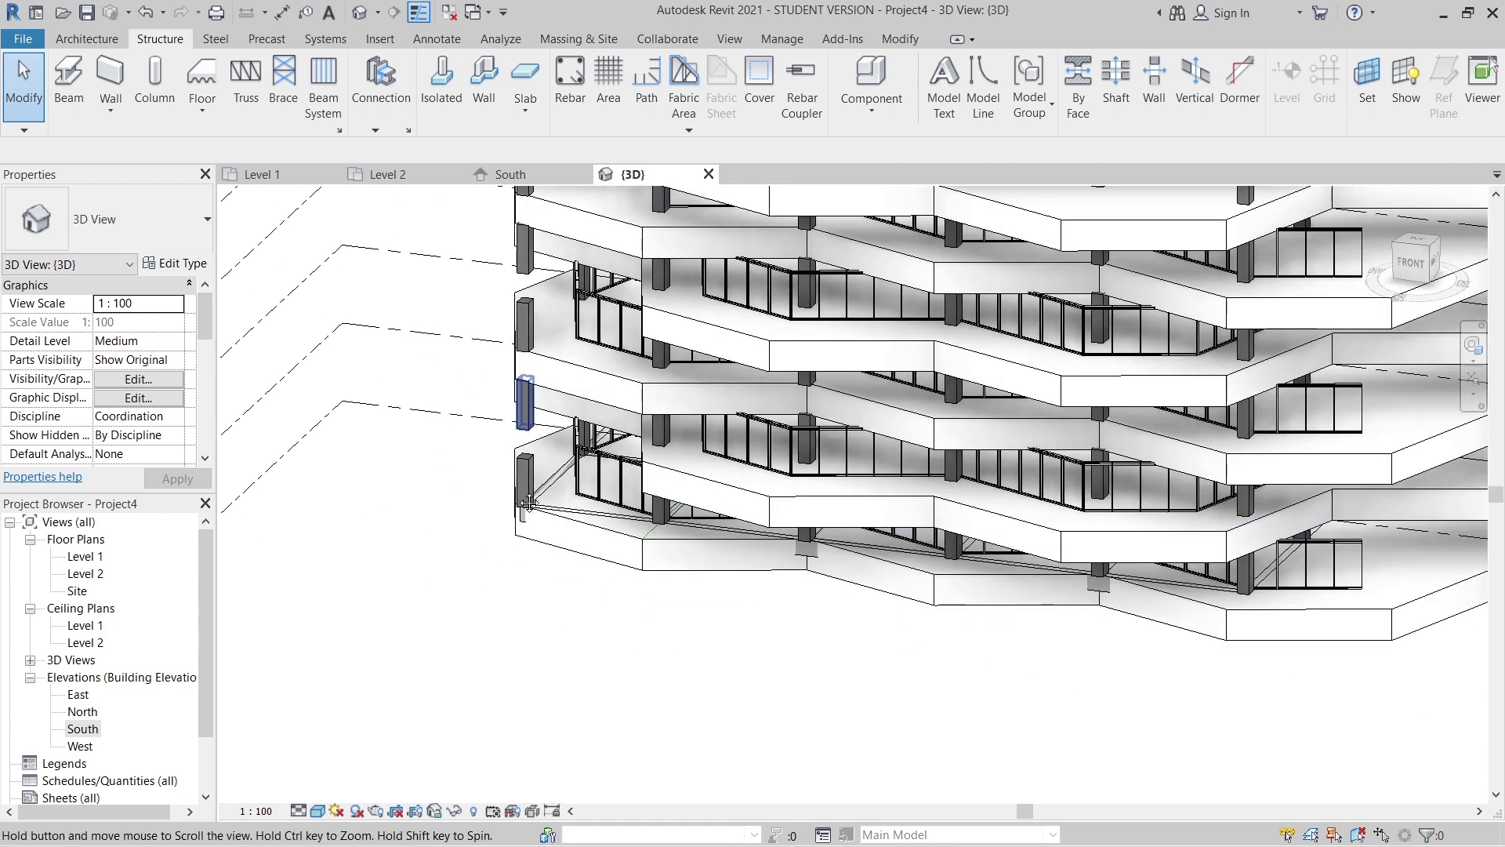
pyautogui.click(524, 496)
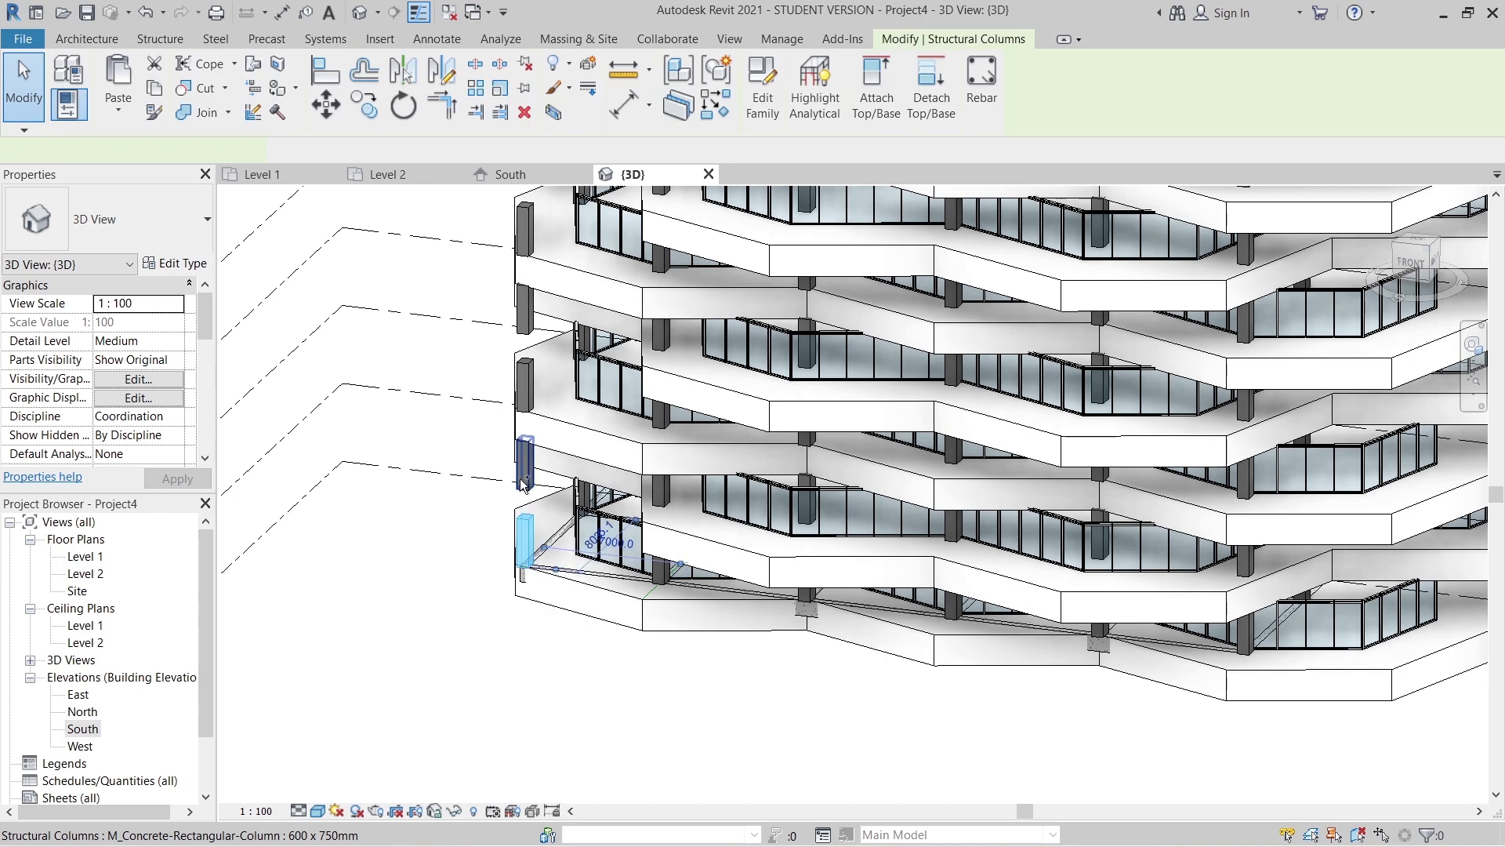
pyautogui.keyDown('ctrl'); pyautogui.click(525, 466); pyautogui.keyUp('ctrl')
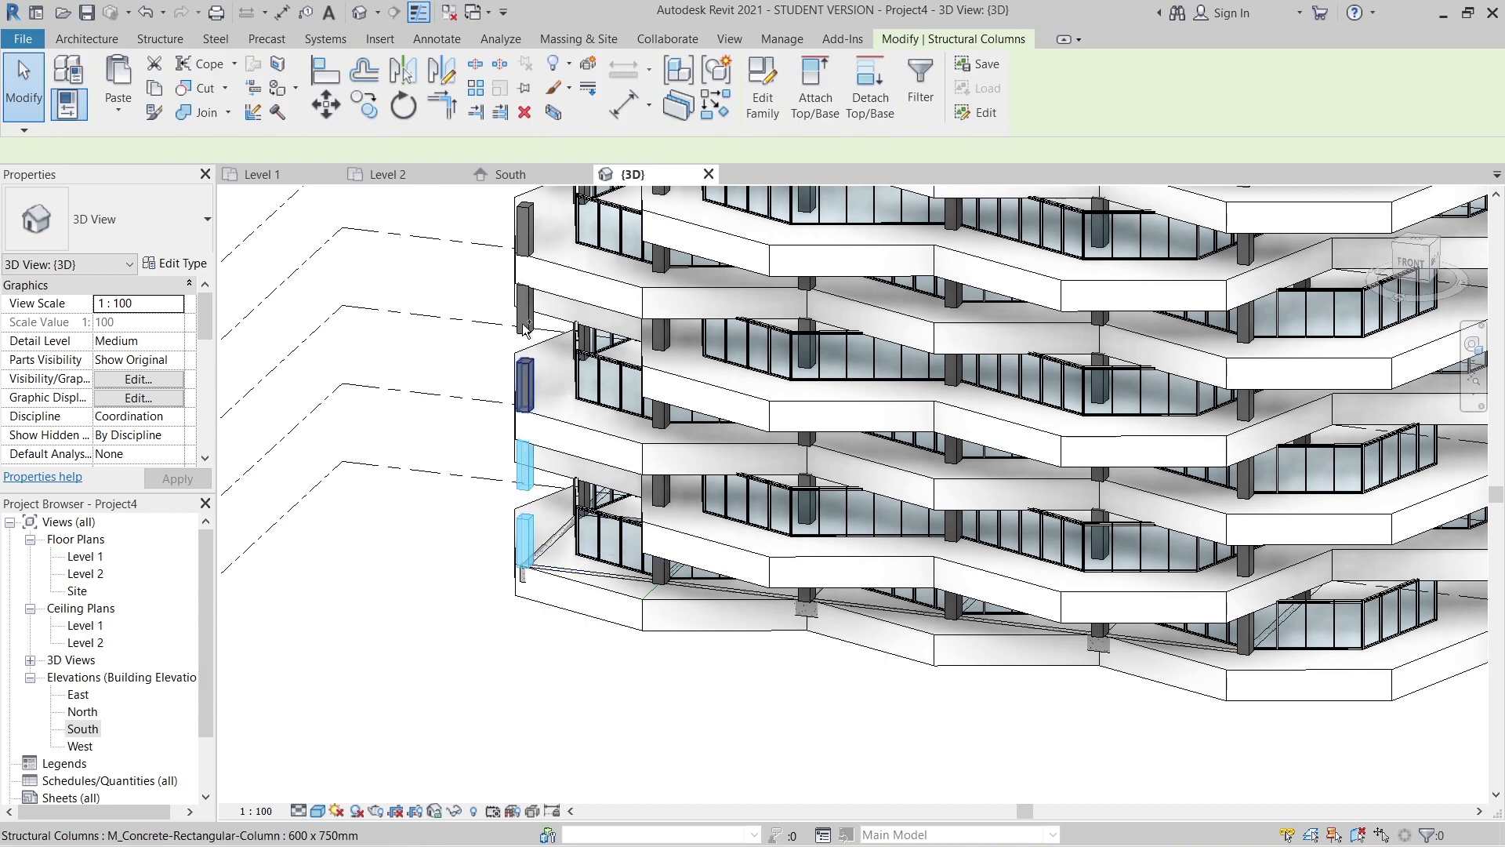
pyautogui.keyDown('ctrl'); pyautogui.click(525, 384); pyautogui.keyUp('ctrl')
pyautogui.keyDown('ctrl'); pyautogui.click(525, 312); pyautogui.keyUp('ctrl')
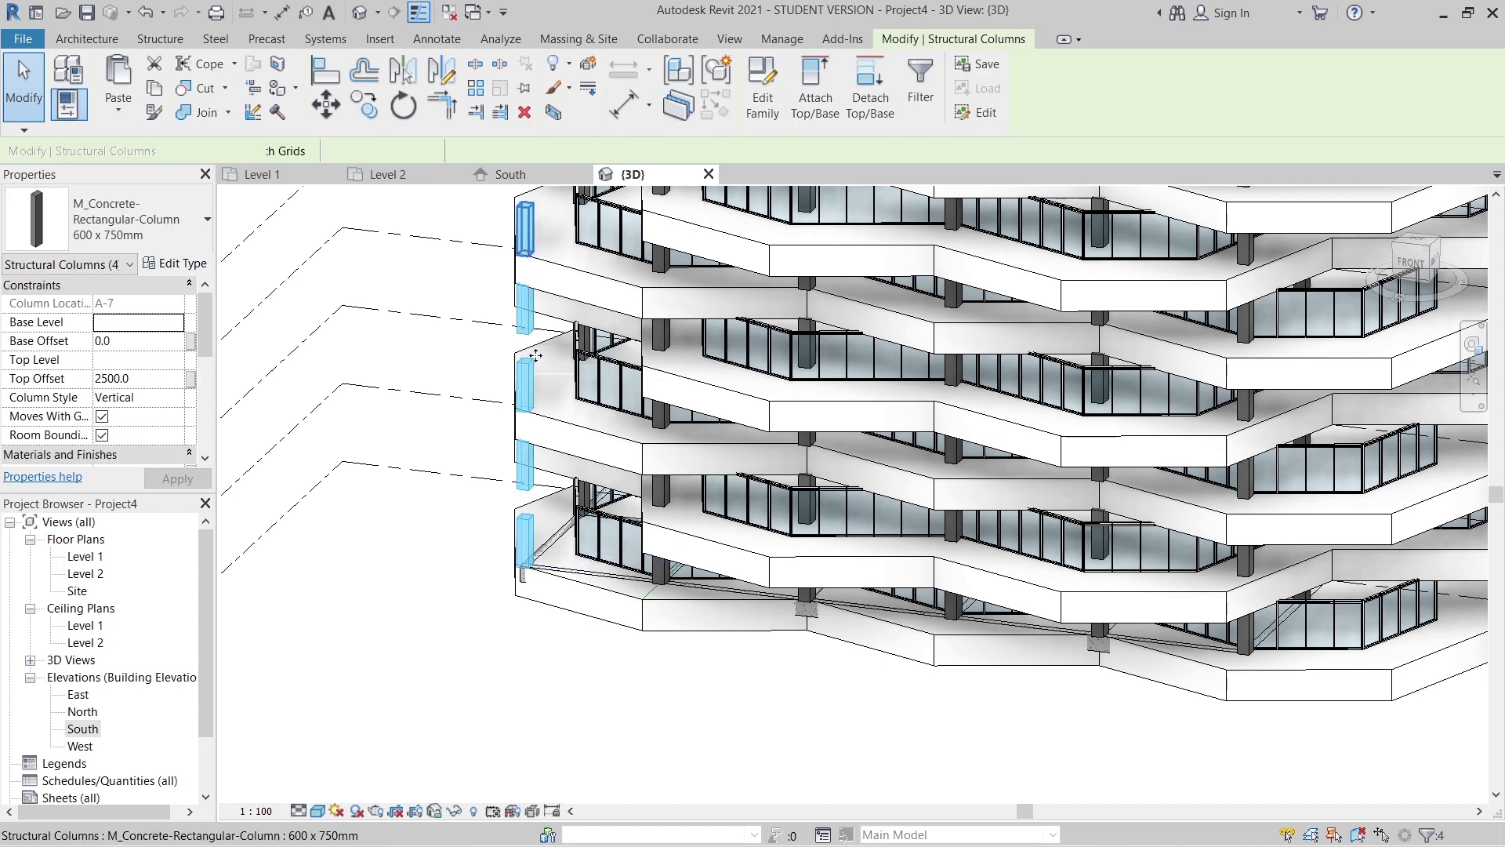
pyautogui.scroll(-2, 535, 355)
pyautogui.keyDown('ctrl'); pyautogui.click(534, 482); pyautogui.keyUp('ctrl')
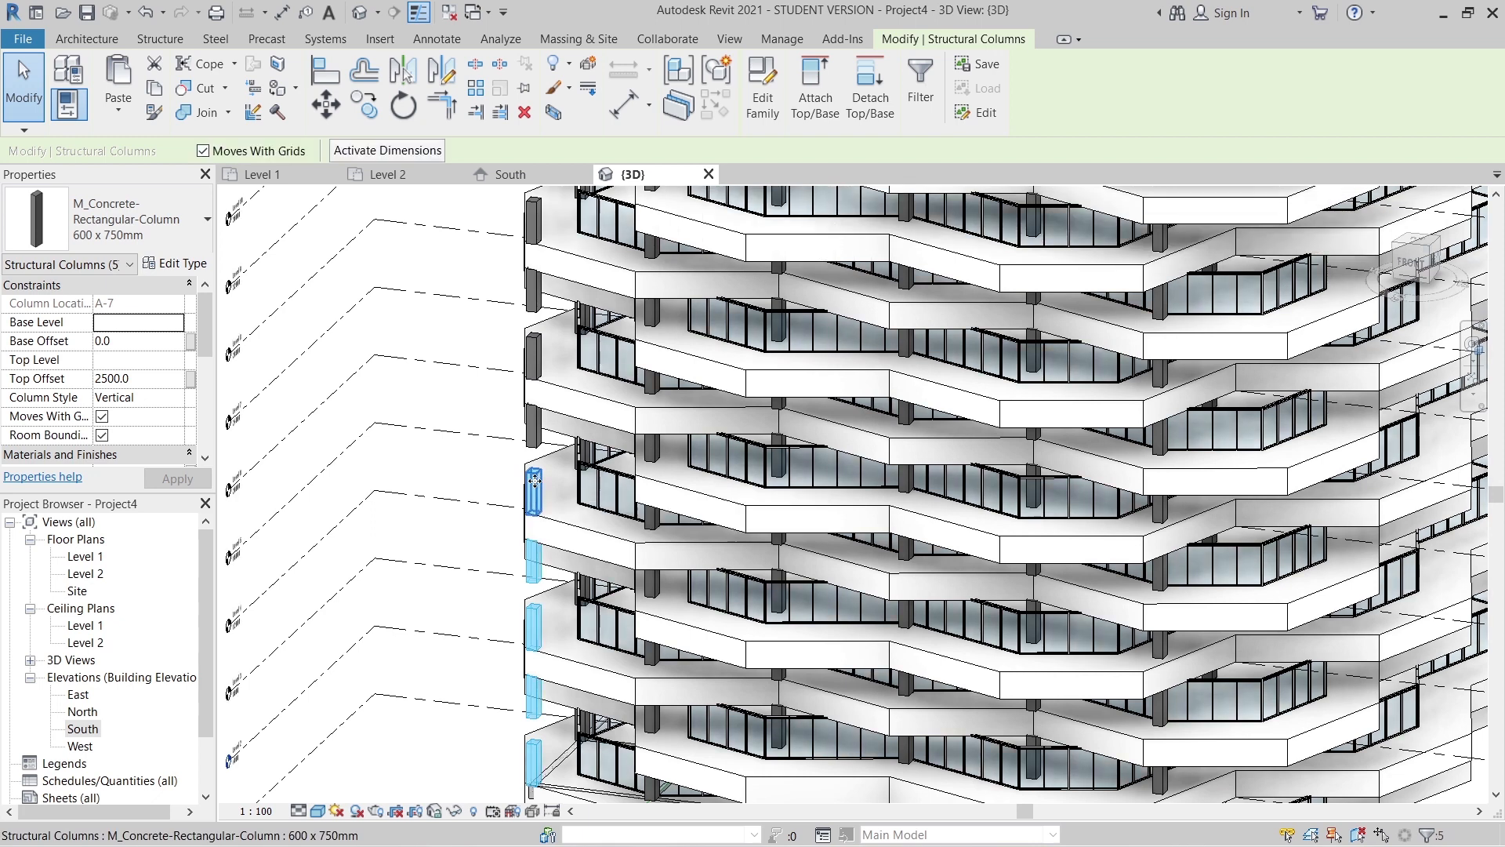
pyautogui.keyDown('ctrl'); pyautogui.click(533, 424); pyautogui.keyUp('ctrl')
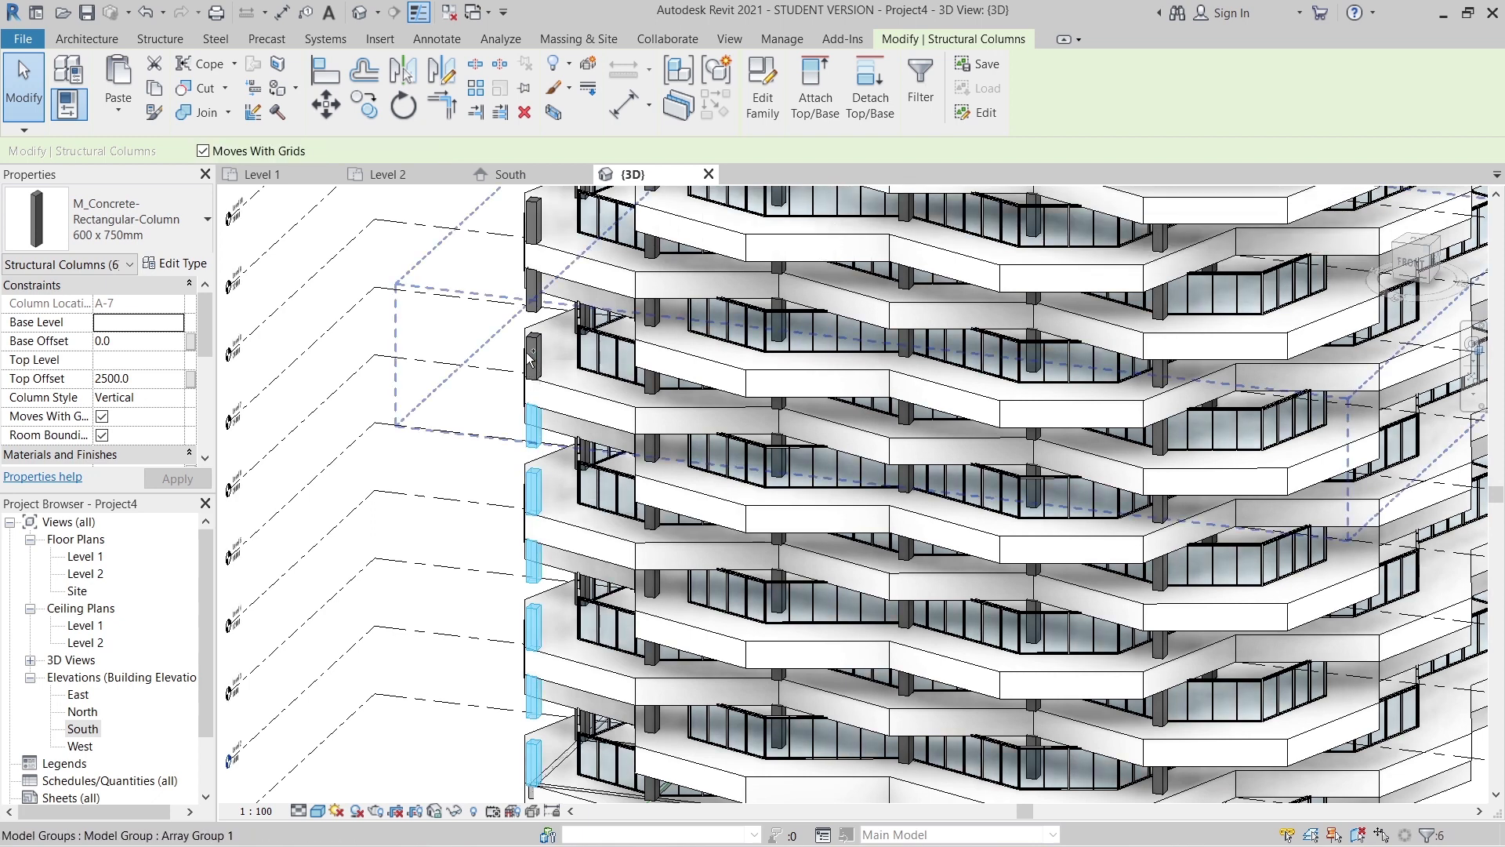
pyautogui.keyDown('ctrl'); pyautogui.click(530, 359); pyautogui.keyUp('ctrl')
pyautogui.click(484, 338)
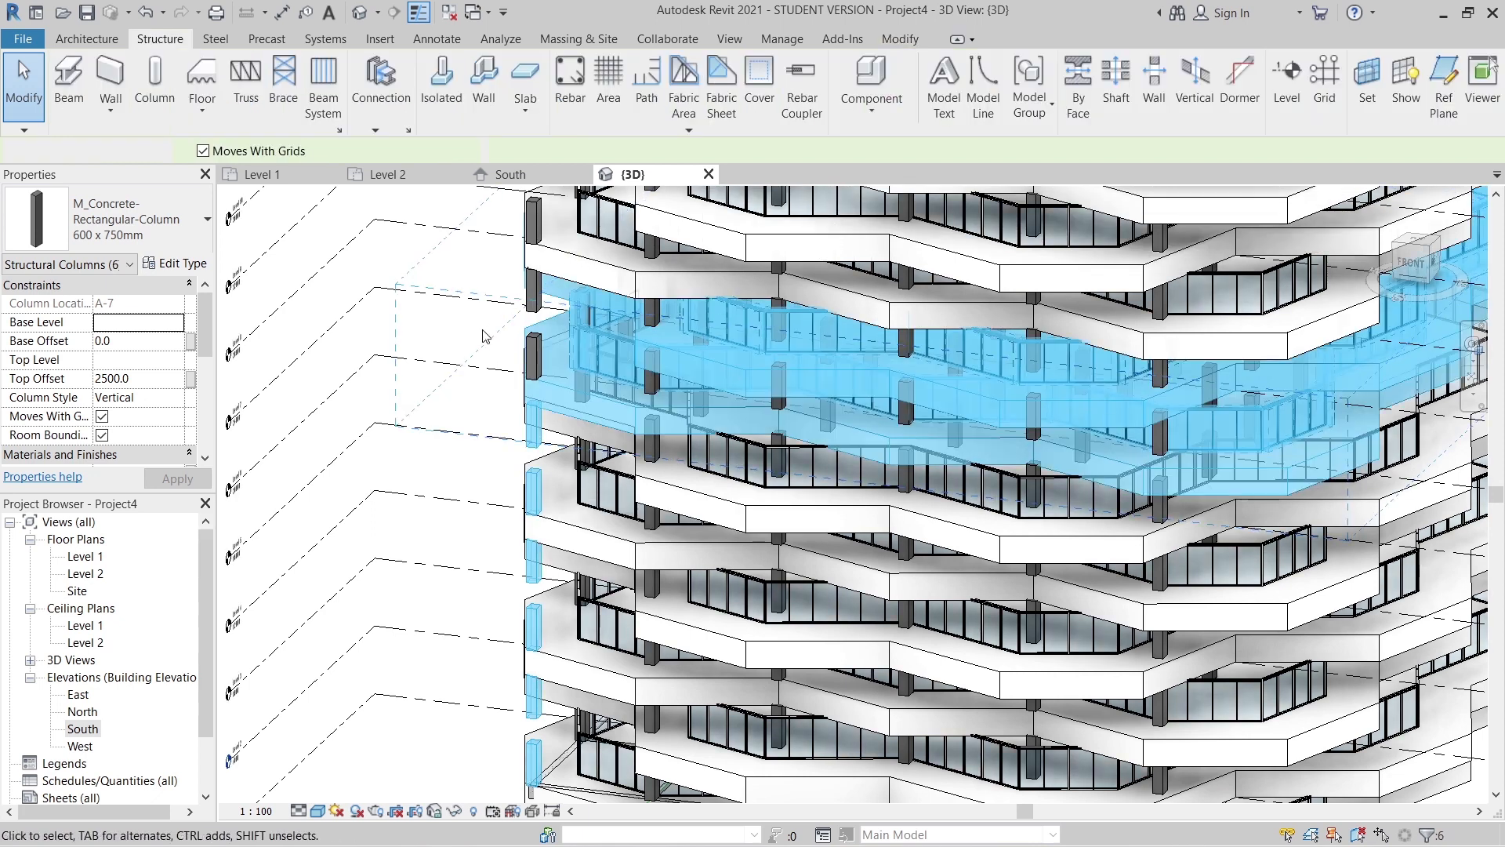
# - Delete the 600 x 750mm rectangular concrete columns at grid intersection A-7, outside the floor slabs, on Level 1 through Level 27
pyautogui.scroll(2, 546, 381)
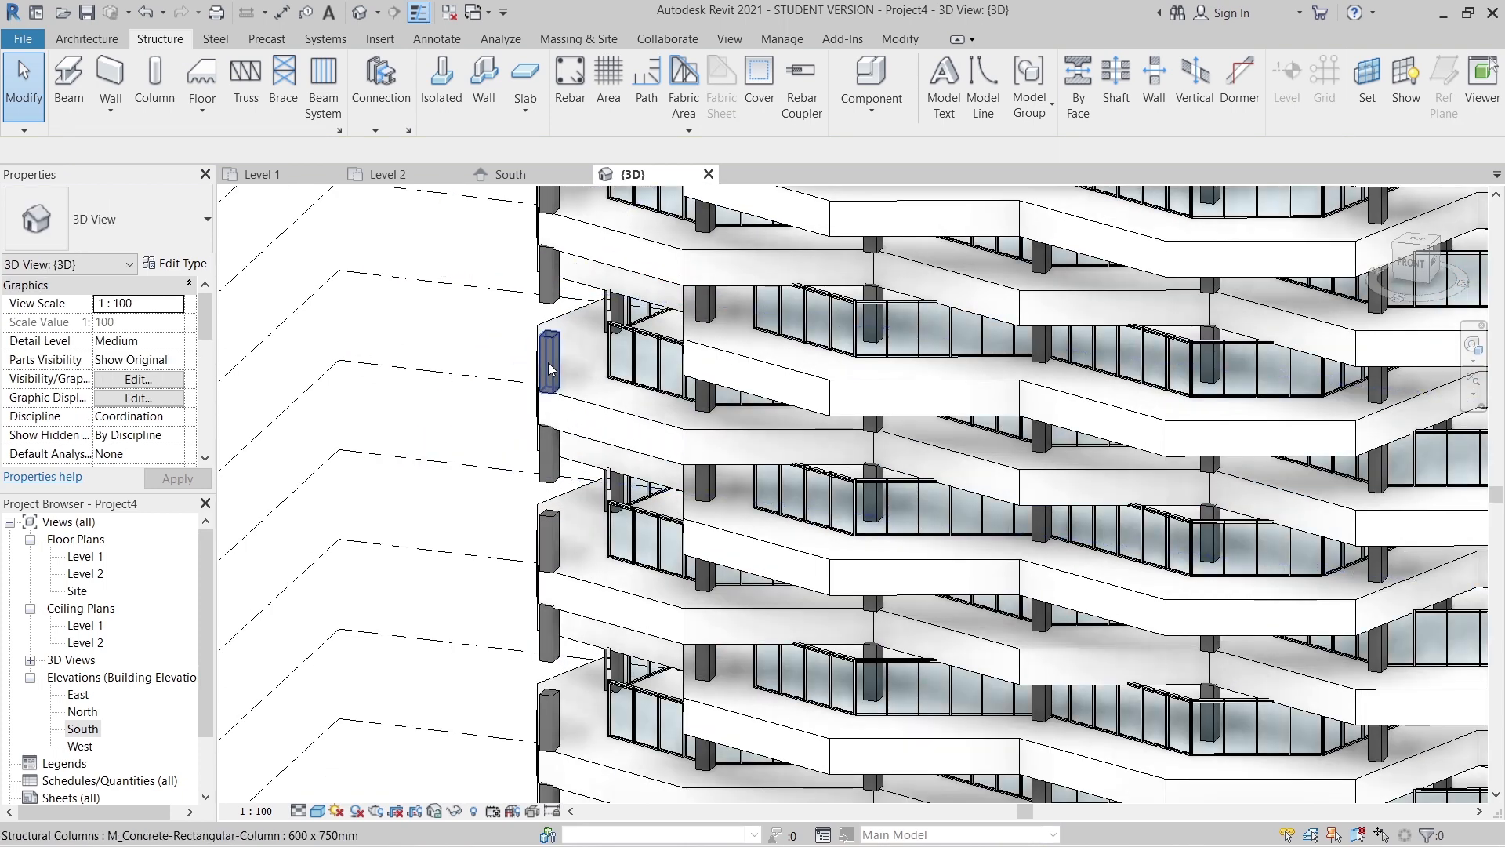
pyautogui.click(549, 368)
pyautogui.scroll(-6, 549, 369)
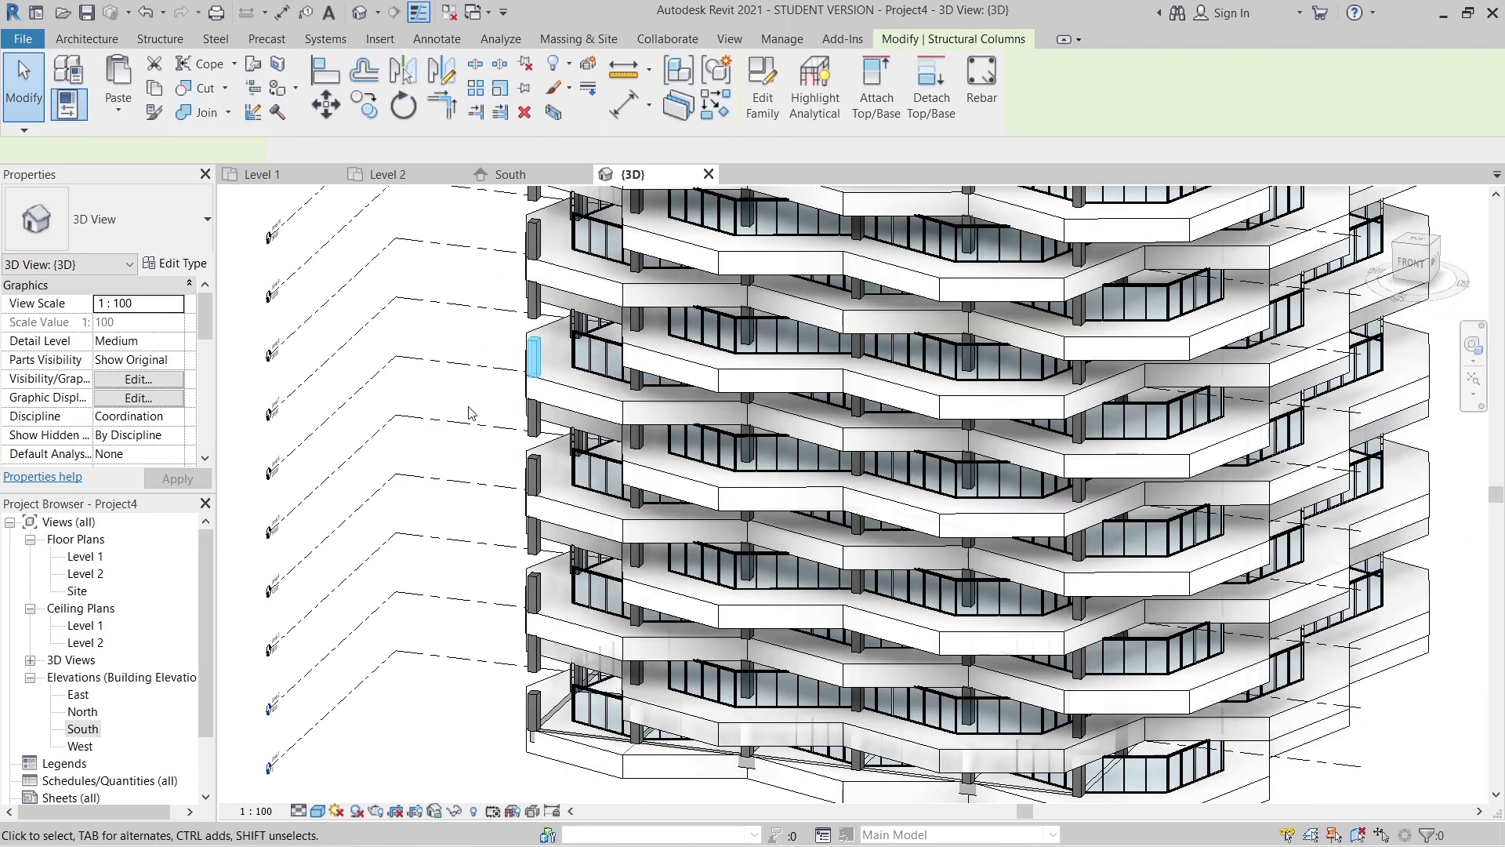
pyautogui.keyDown('shift'); pyautogui.moveTo(718, 628); pyautogui.dragTo(914, 424, button='middle'); pyautogui.keyUp('shift')
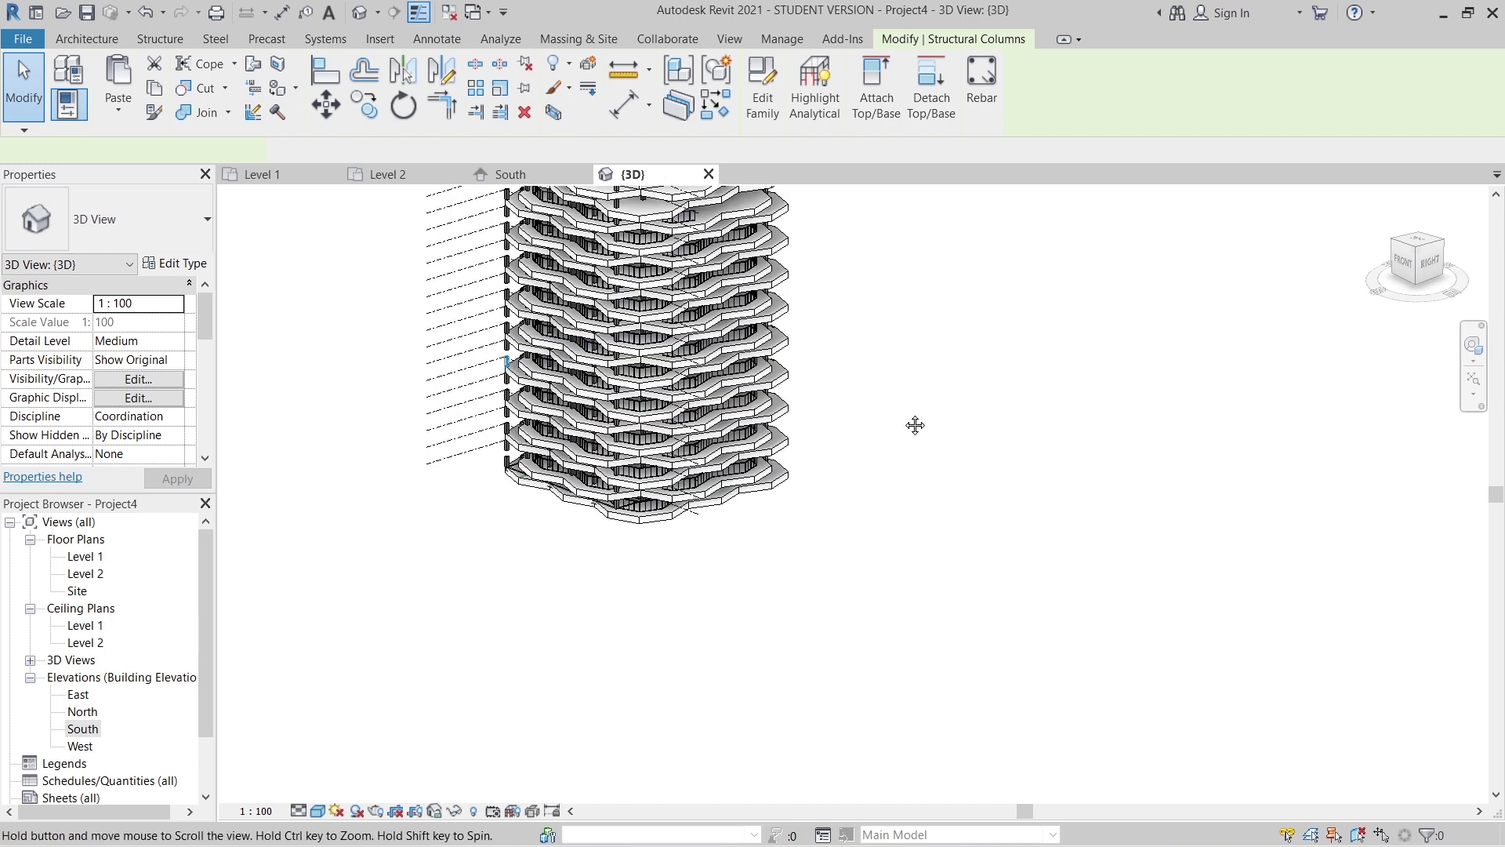
pyautogui.scroll(5, 541, 280)
pyautogui.scroll(5, 459, 243)
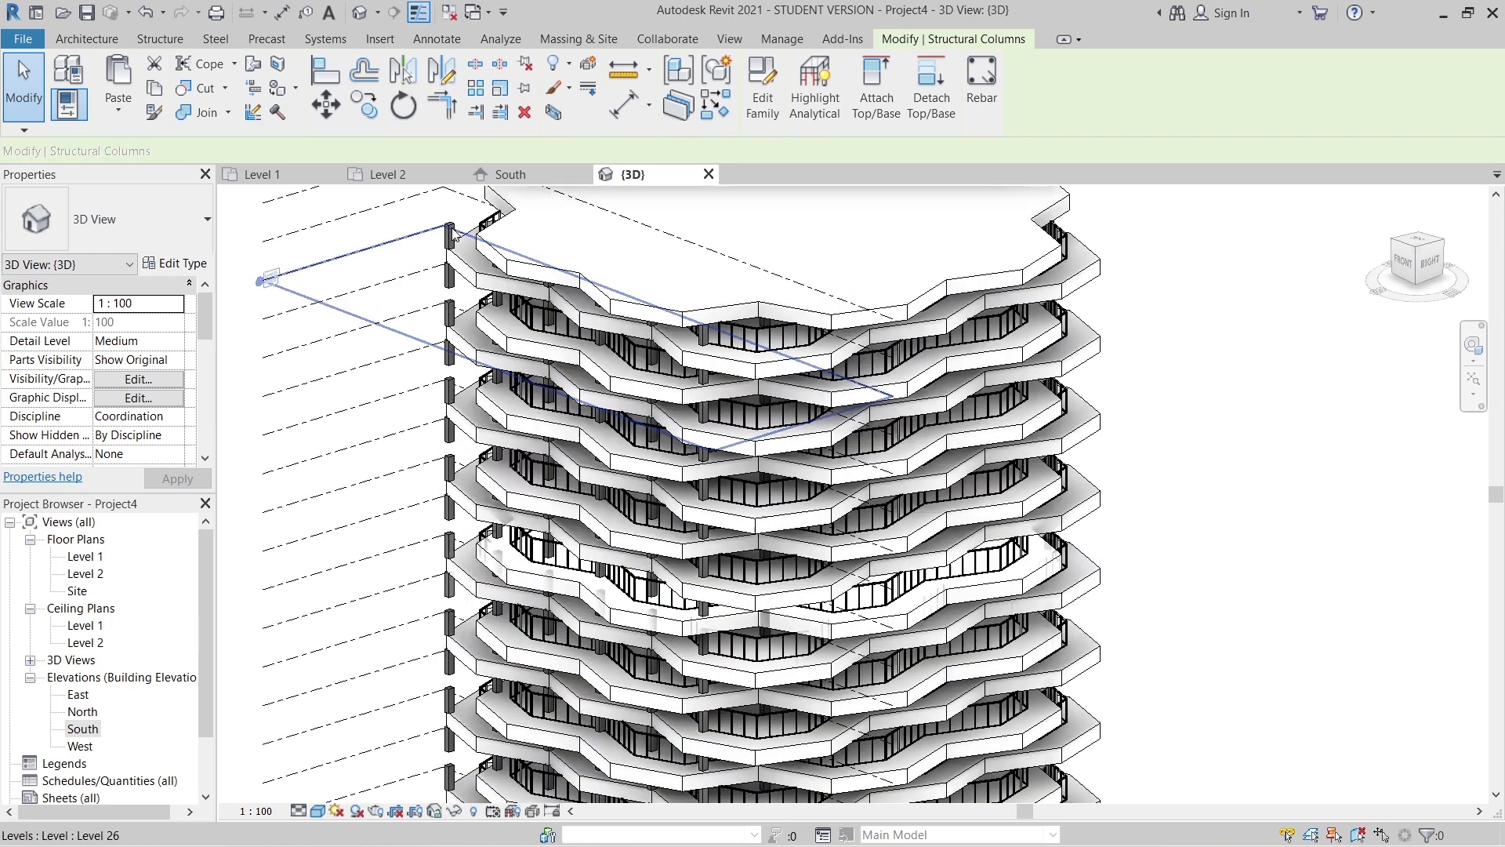
pyautogui.click(450, 237)
pyautogui.scroll(2, 432, 244)
pyautogui.moveTo(431, 246); pyautogui.dragTo(557, 274, button='middle')
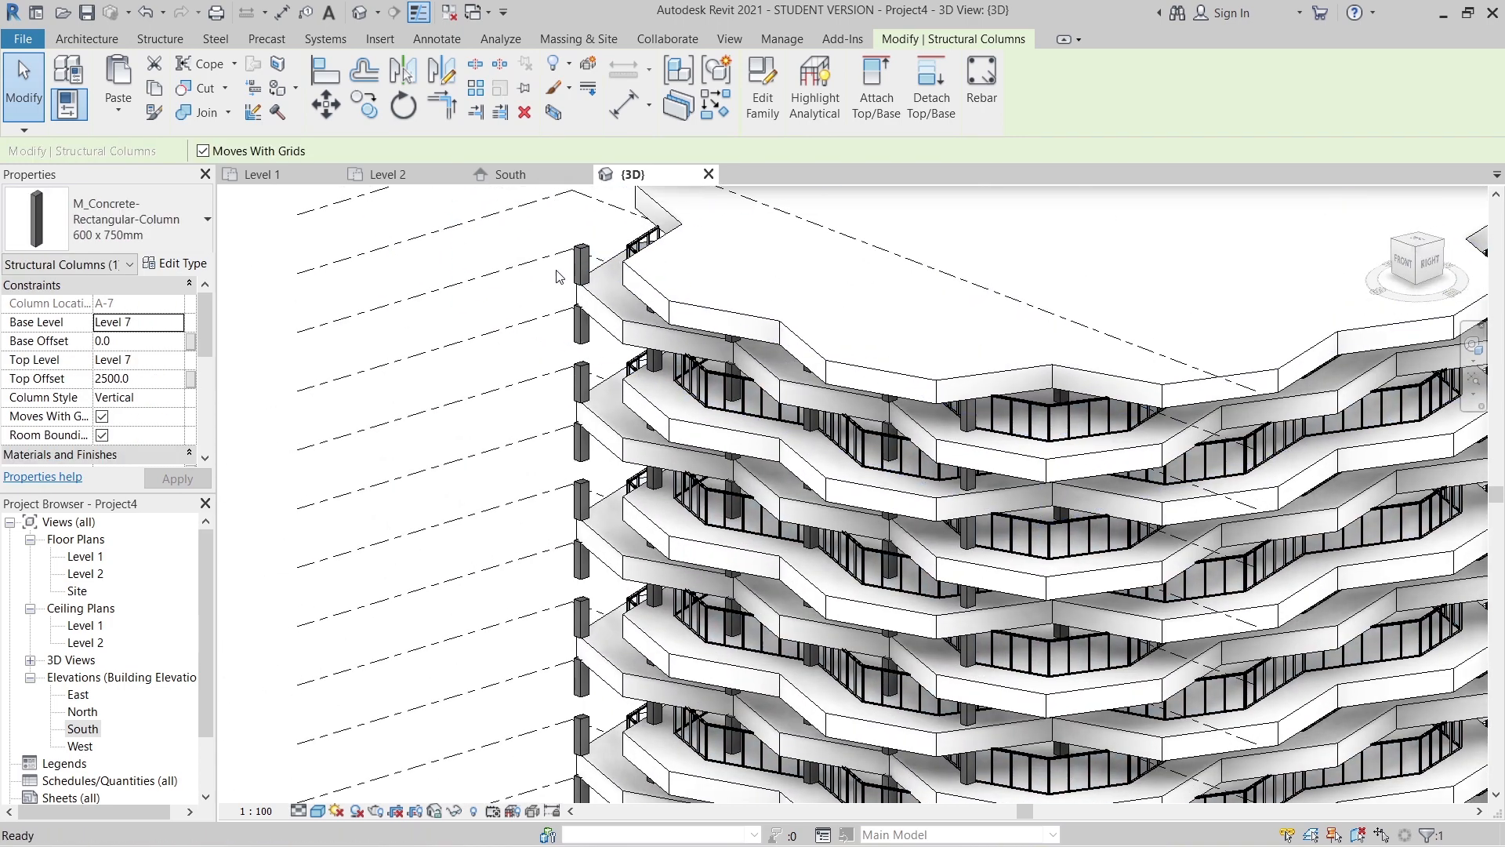
pyautogui.click(582, 268)
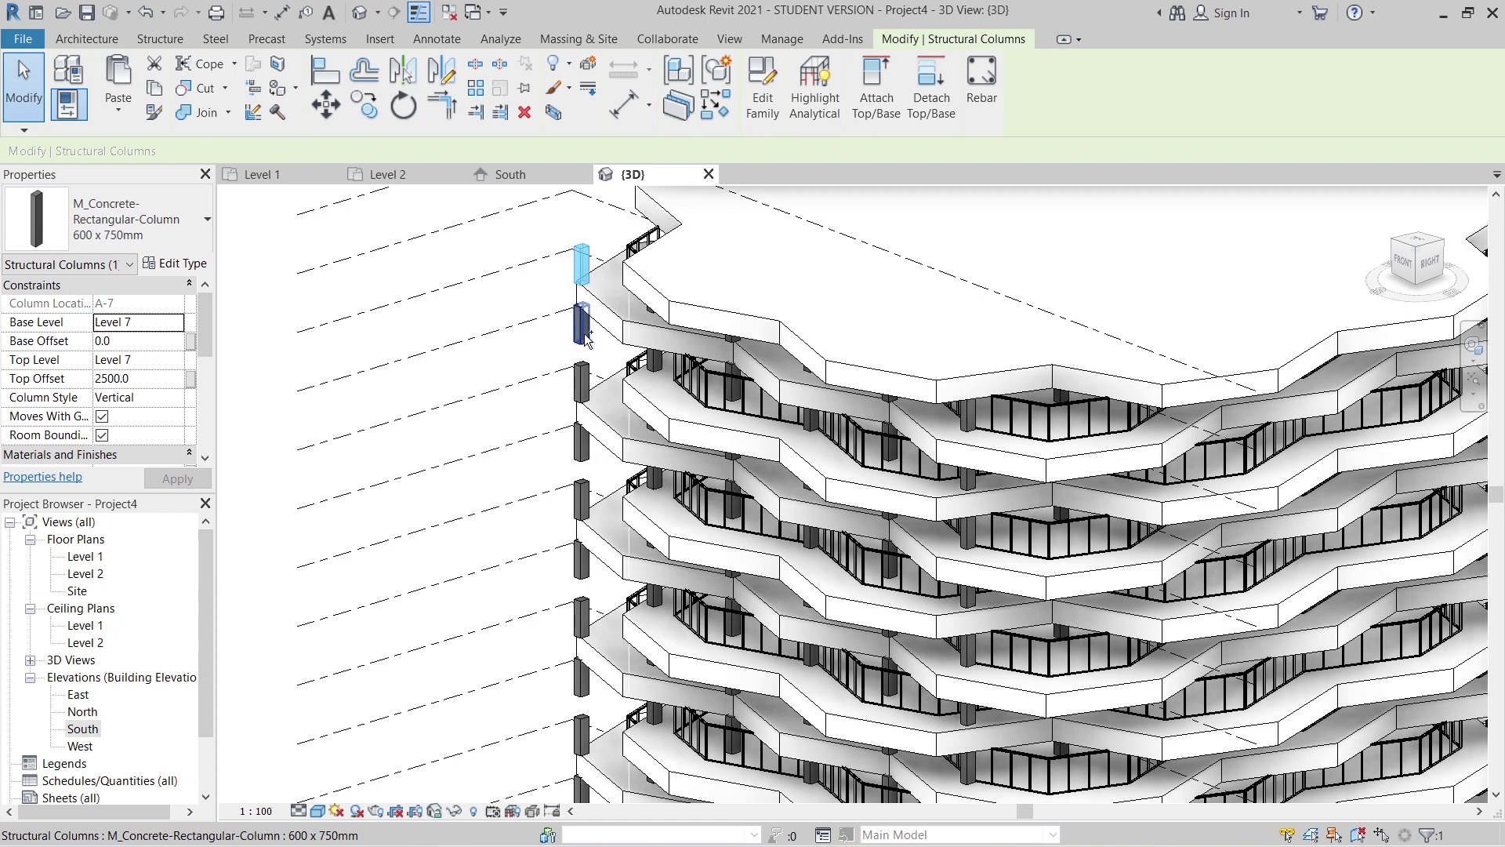
pyautogui.keyDown('ctrl'); pyautogui.click(582, 325); pyautogui.keyUp('ctrl')
pyautogui.keyDown('ctrl'); pyautogui.click(582, 384); pyautogui.keyUp('ctrl')
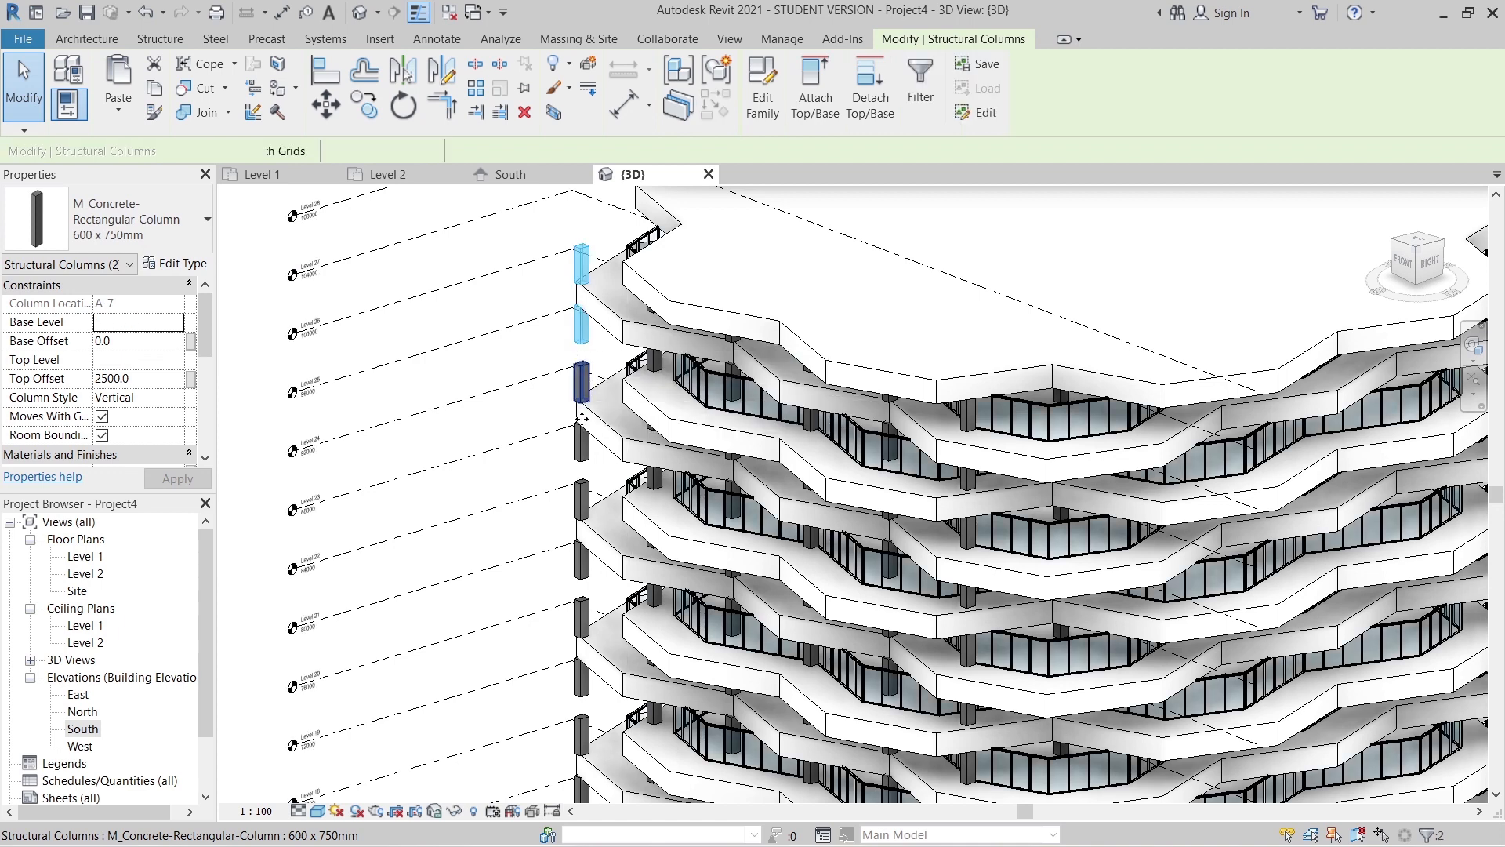
pyautogui.keyDown('ctrl'); pyautogui.click(584, 459); pyautogui.keyUp('ctrl')
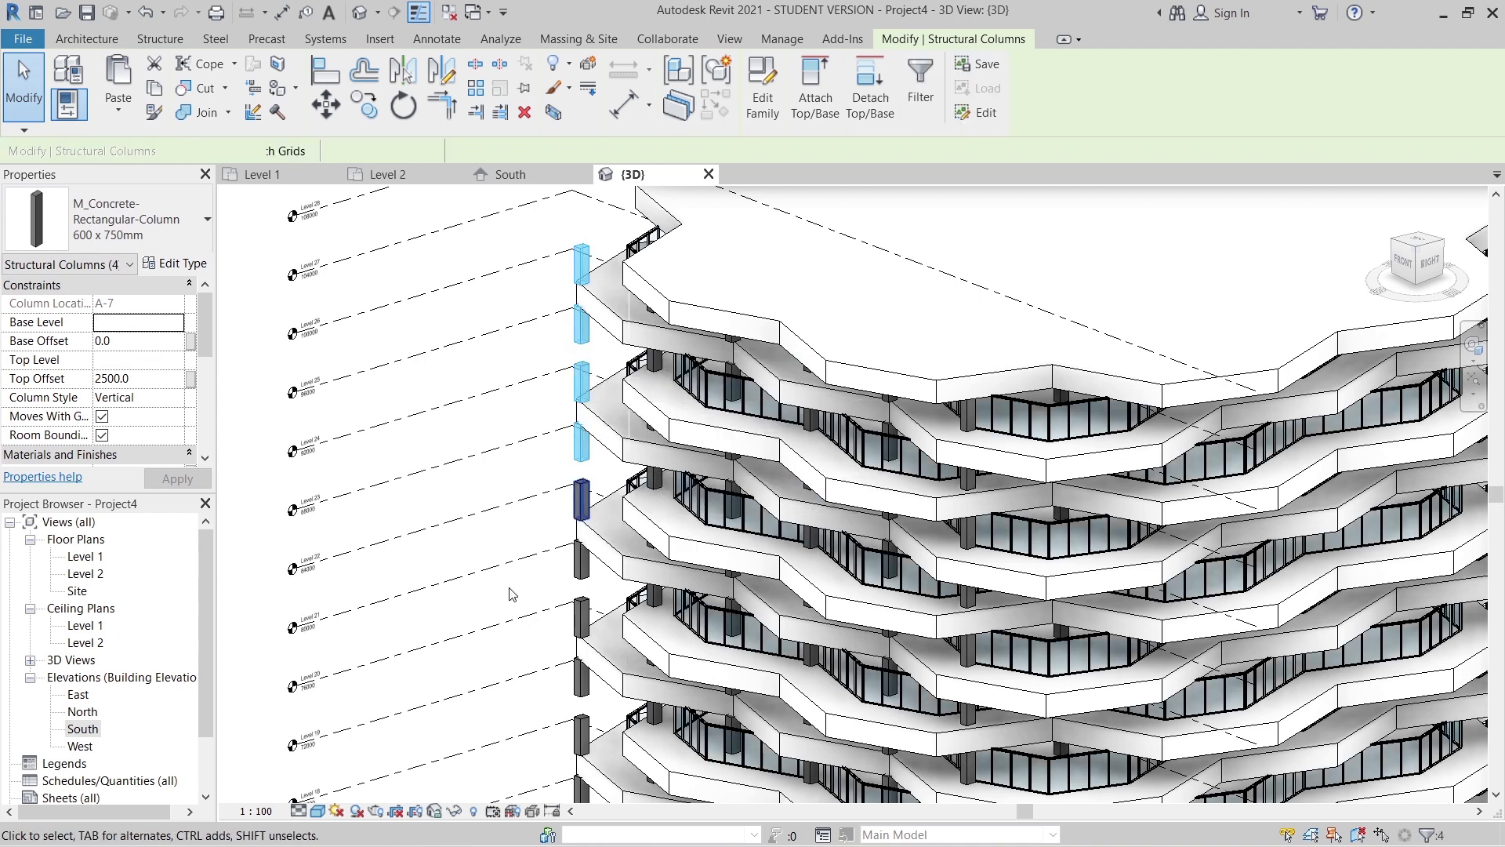
pyautogui.moveTo(511, 508); pyautogui.dragTo(569, 479, button='middle')
pyautogui.keyDown('ctrl'); pyautogui.click(587, 421); pyautogui.keyUp('ctrl')
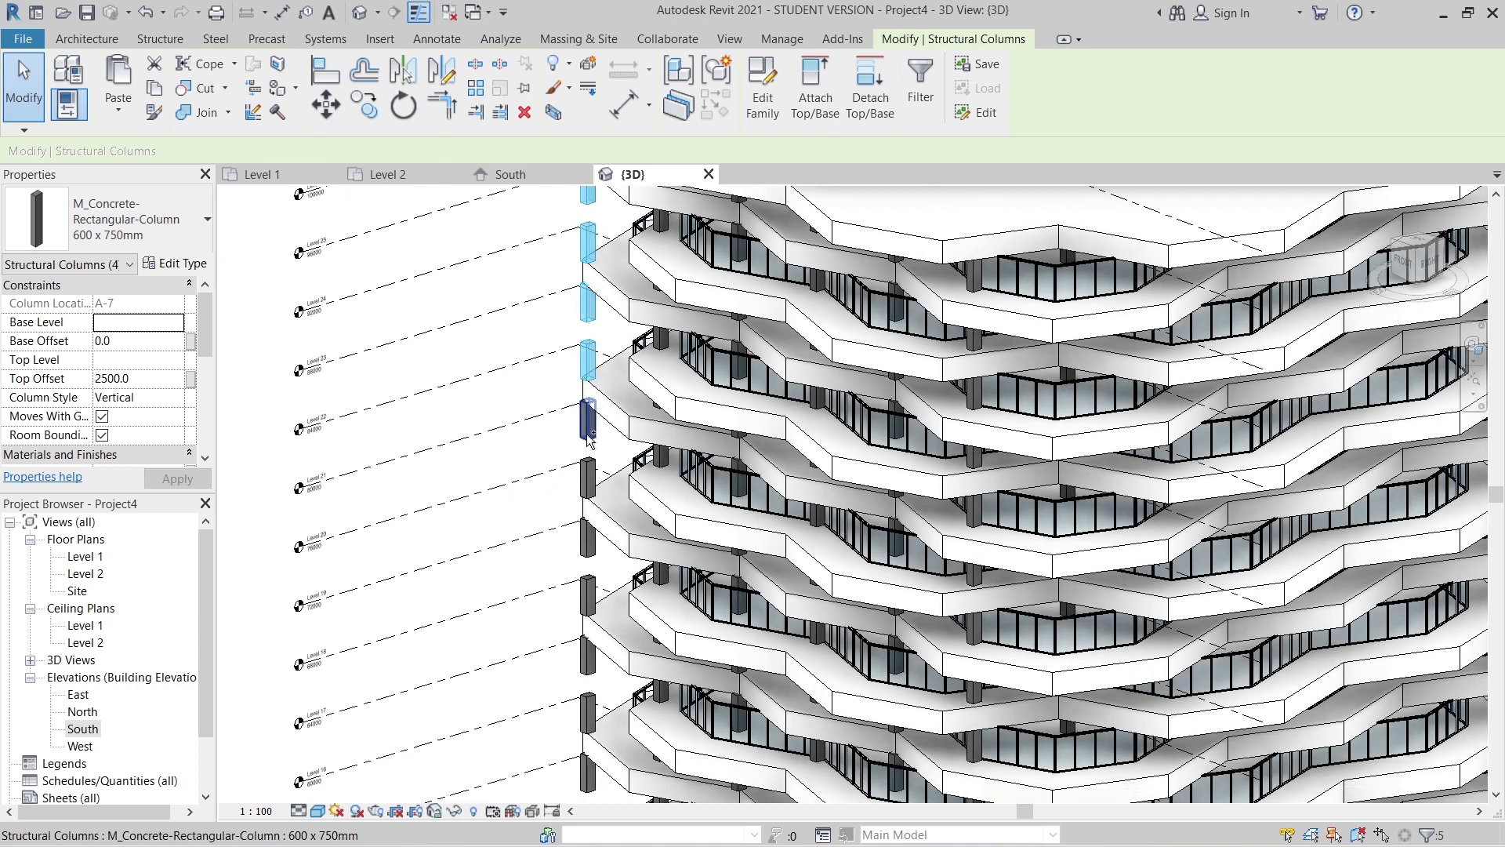
pyautogui.keyDown('ctrl'); pyautogui.click(589, 476); pyautogui.keyUp('ctrl')
pyautogui.keyDown('ctrl'); pyautogui.click(587, 539); pyautogui.keyUp('ctrl')
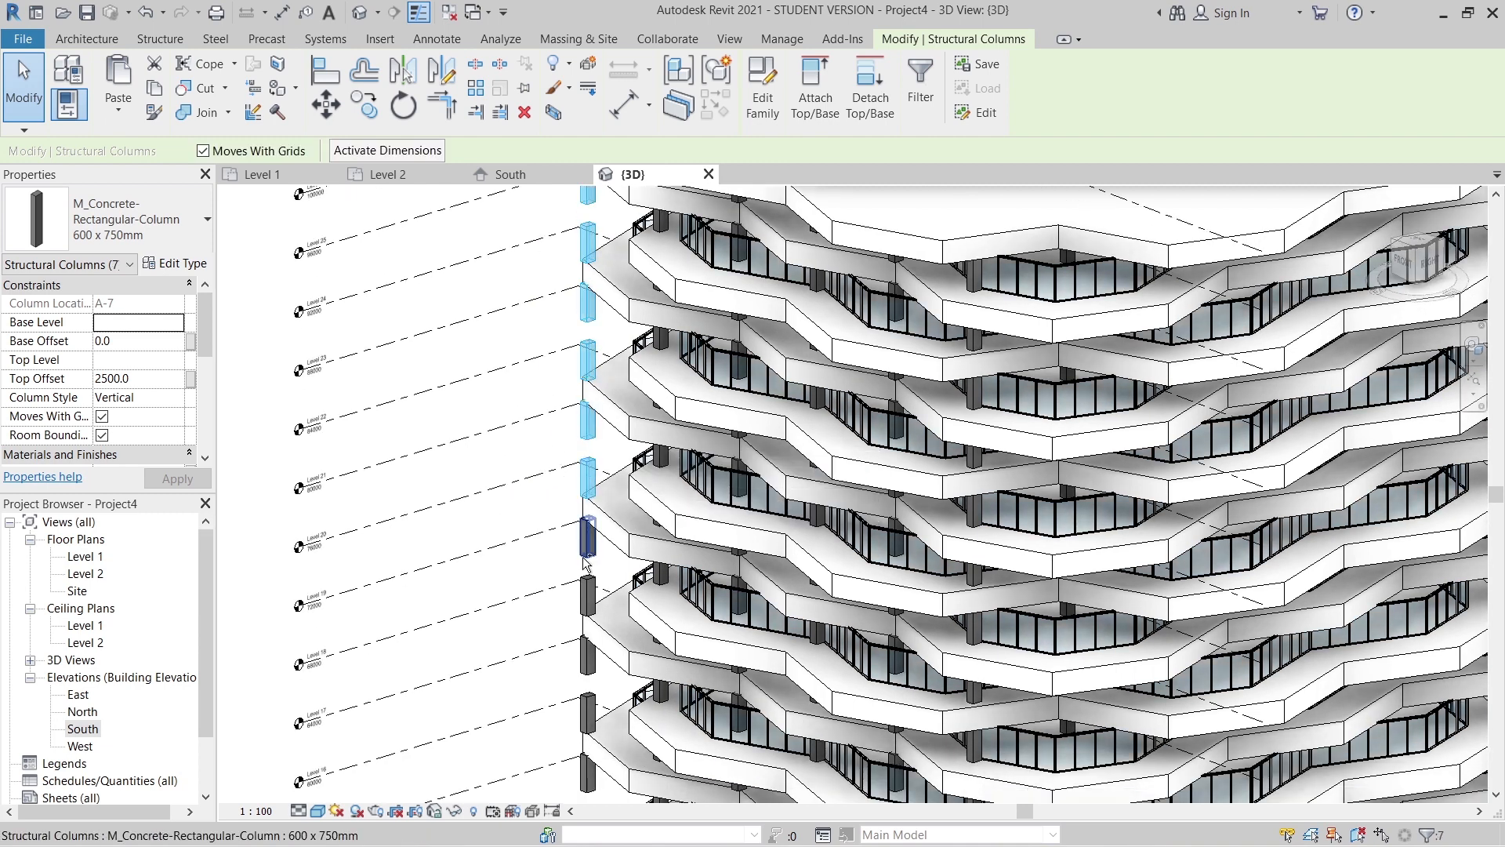
pyautogui.keyDown('ctrl'); pyautogui.click(585, 588); pyautogui.keyUp('ctrl')
pyautogui.moveTo(587, 620); pyautogui.dragTo(595, 406, button='middle')
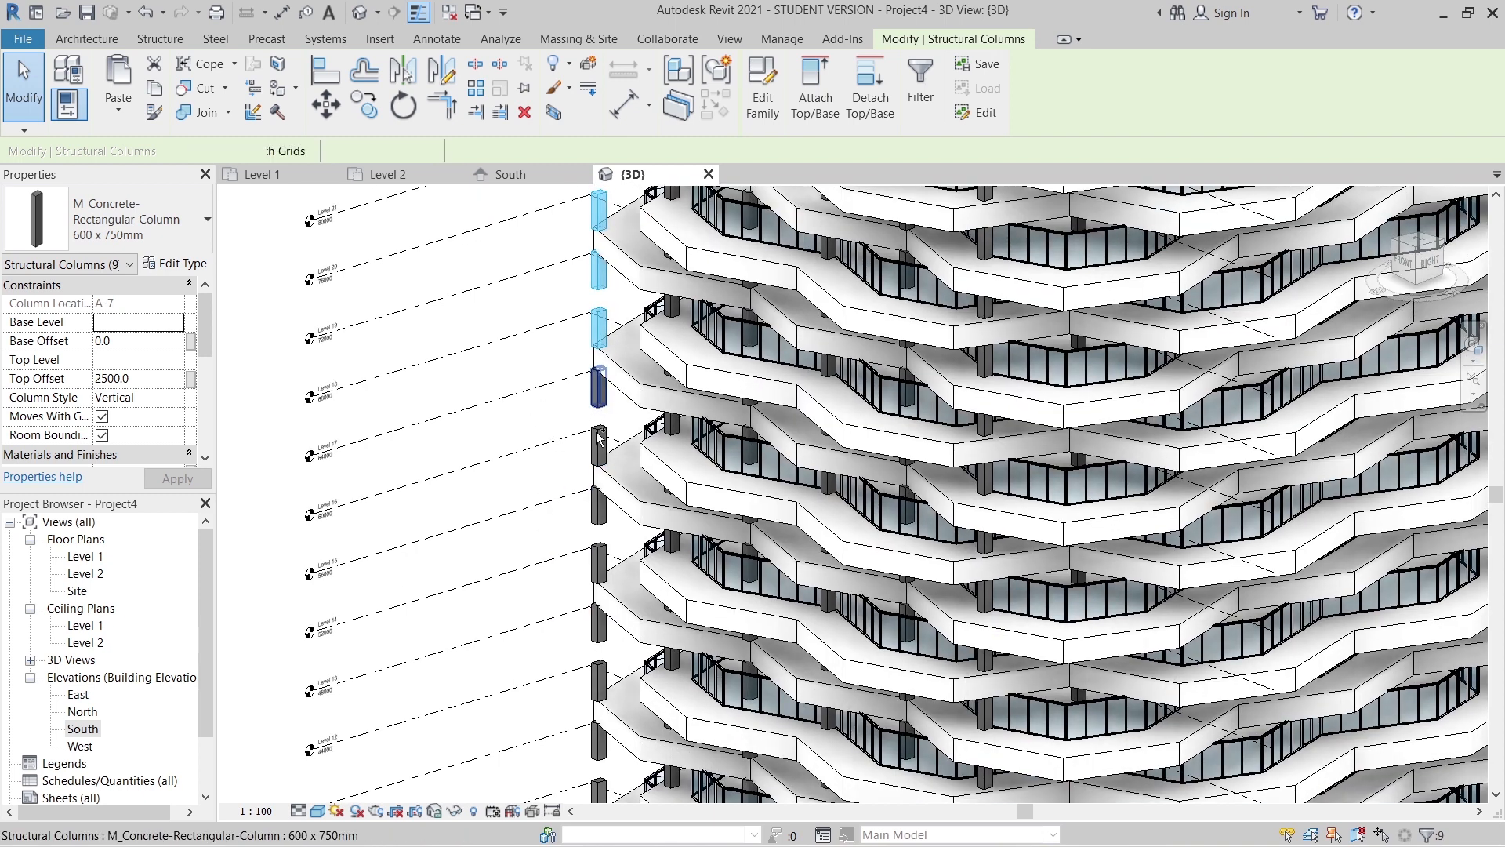
pyautogui.keyDown('ctrl'); pyautogui.click(596, 396); pyautogui.keyUp('ctrl')
pyautogui.keyDown('ctrl'); pyautogui.click(599, 459); pyautogui.keyUp('ctrl')
pyautogui.keyDown('ctrl'); pyautogui.click(598, 509); pyautogui.keyUp('ctrl')
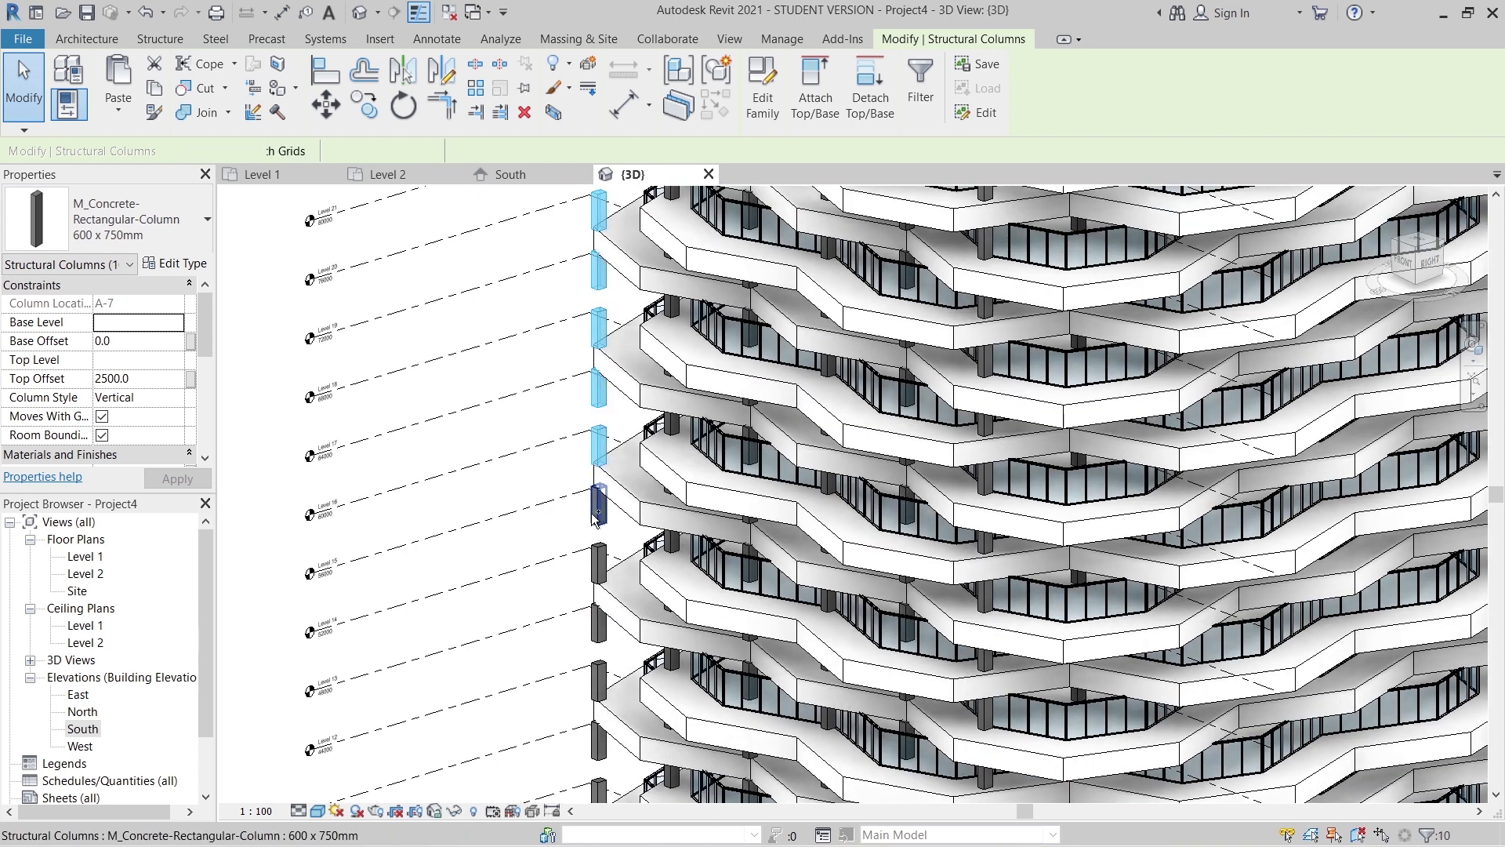
pyautogui.keyDown('ctrl'); pyautogui.click(598, 563); pyautogui.keyUp('ctrl')
pyautogui.moveTo(468, 611); pyautogui.dragTo(494, 346, button='middle')
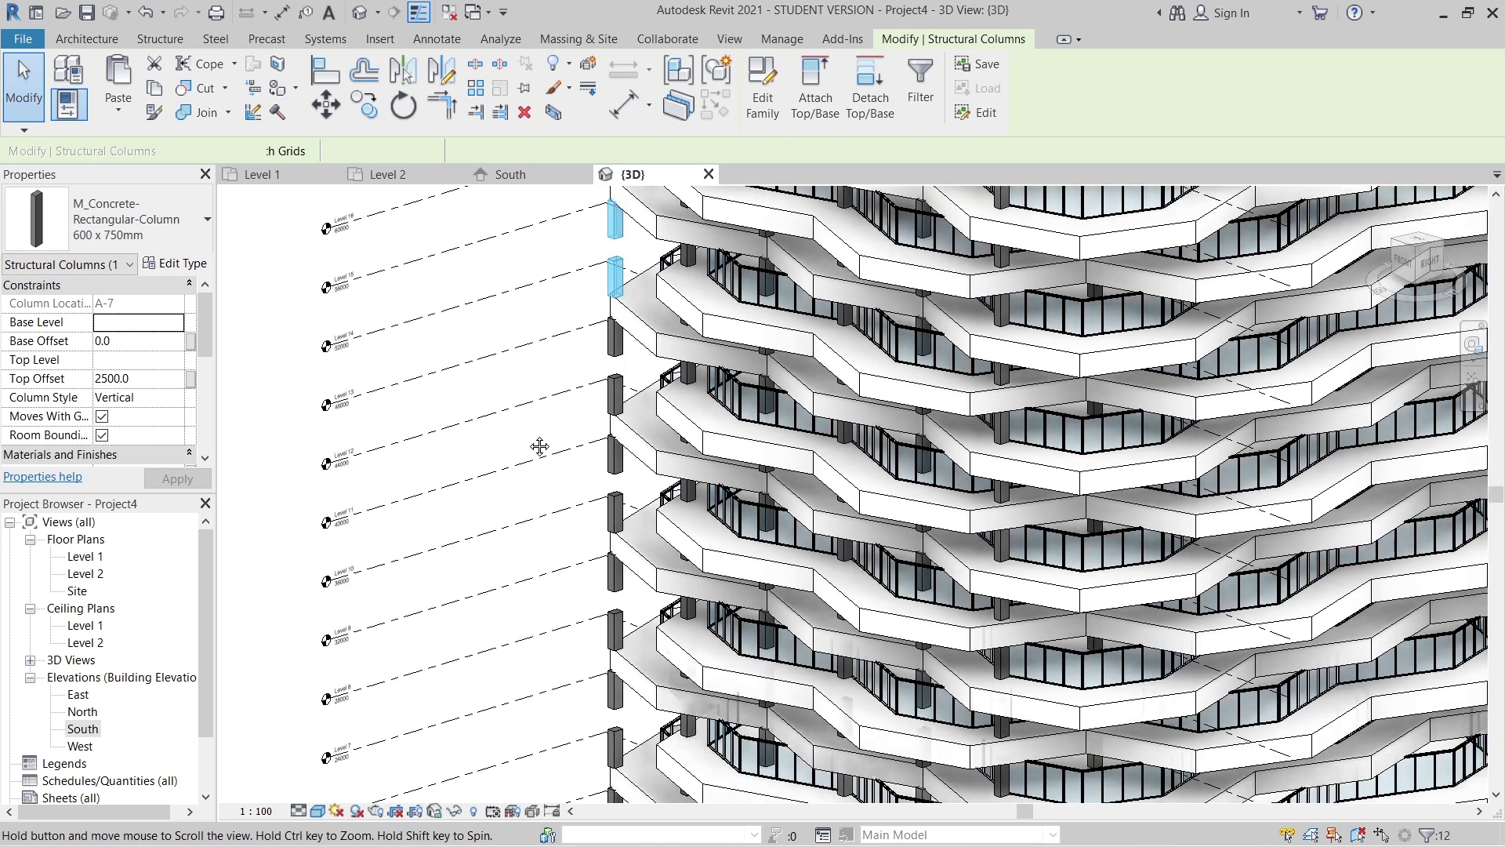
pyautogui.keyDown('ctrl'); pyautogui.click(615, 341); pyautogui.keyUp('ctrl')
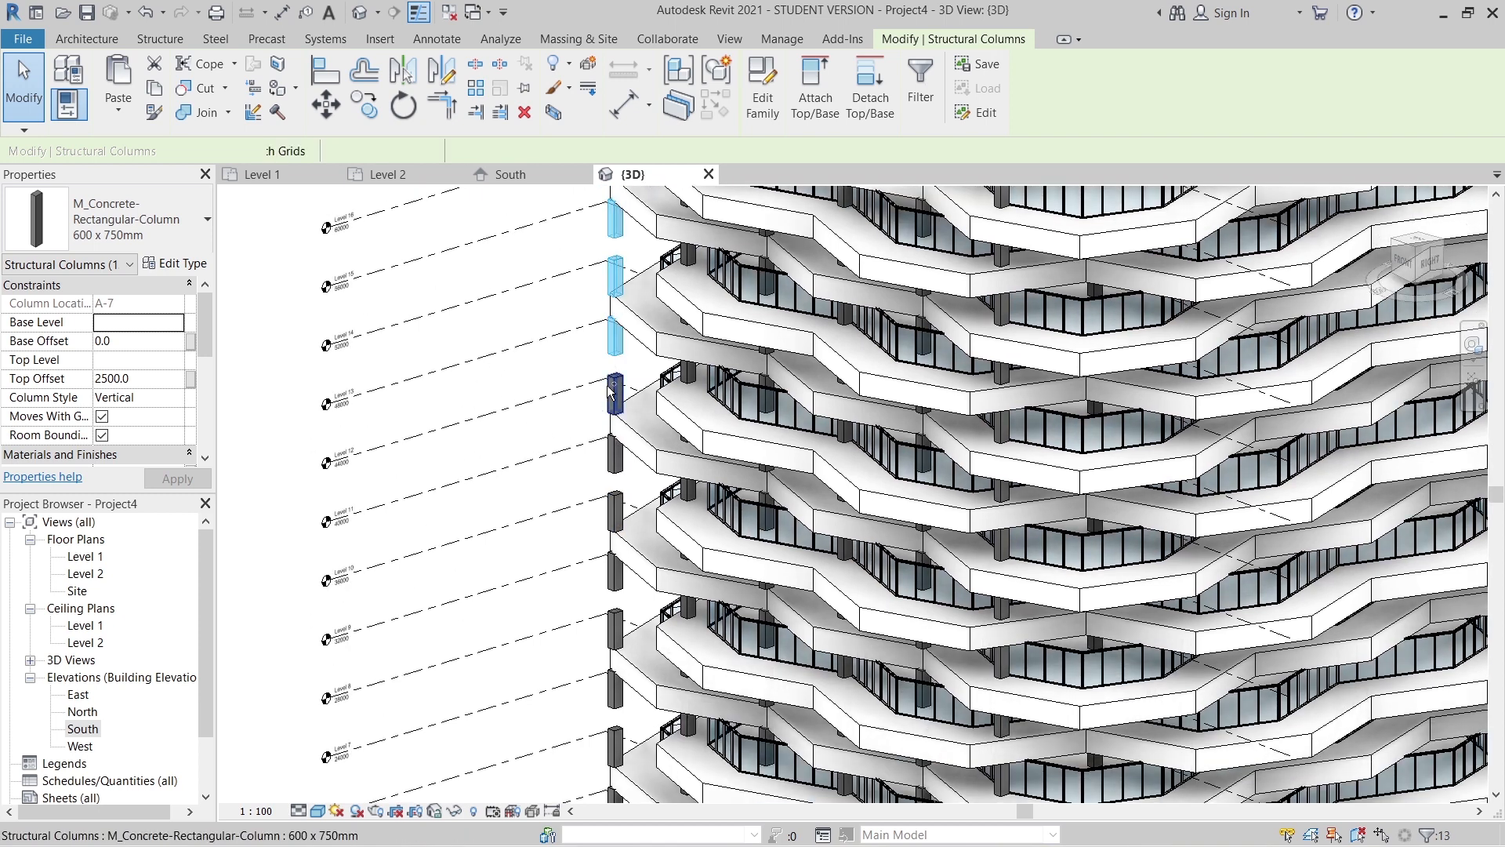
pyautogui.keyDown('ctrl'); pyautogui.click(615, 462); pyautogui.keyUp('ctrl')
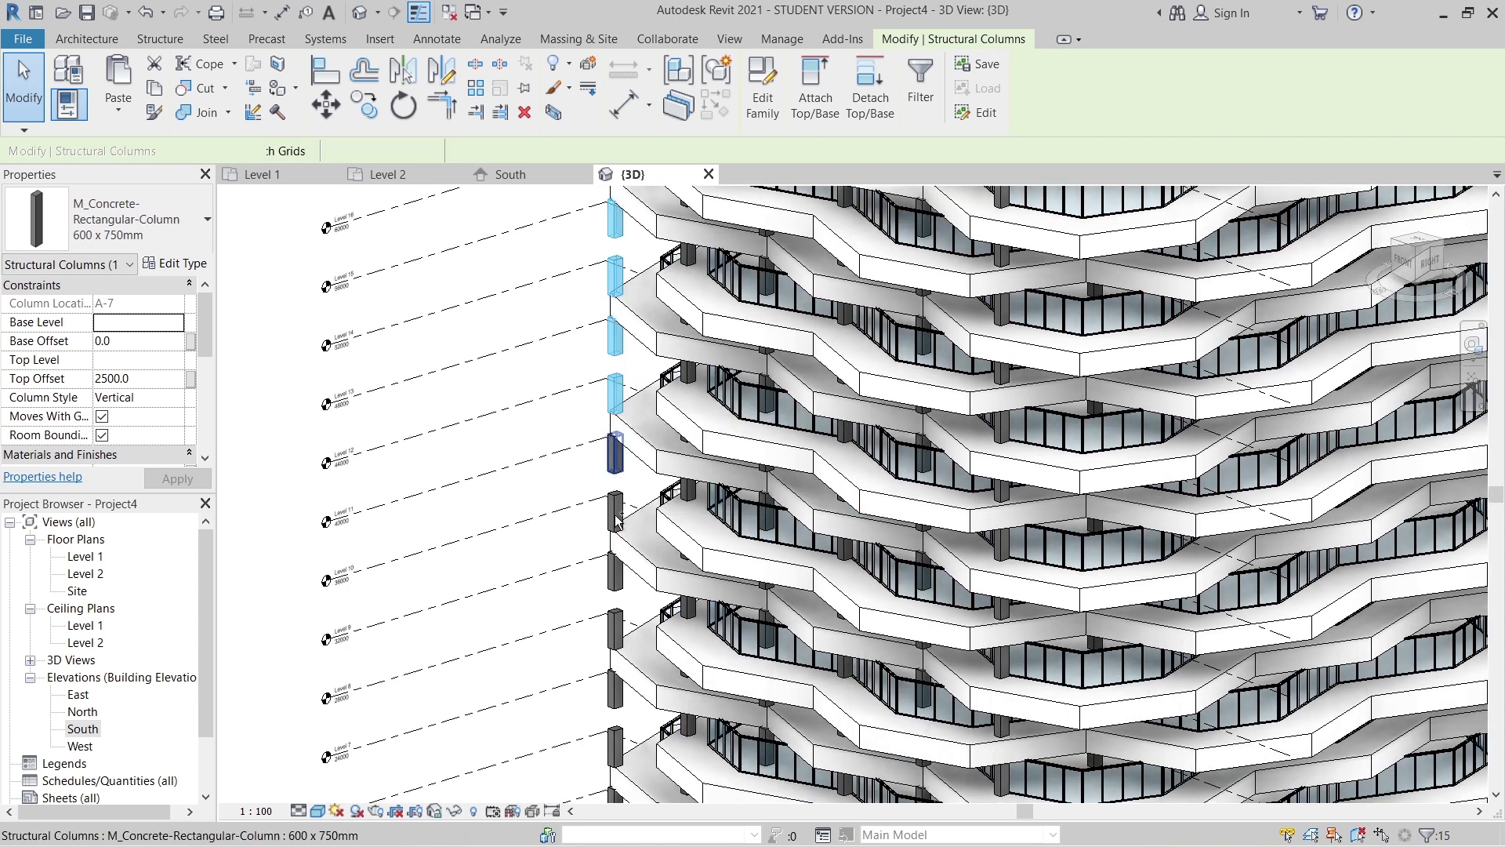
pyautogui.keyDown('ctrl'); pyautogui.click(615, 523); pyautogui.keyUp('ctrl')
pyautogui.keyDown('ctrl'); pyautogui.click(616, 573); pyautogui.keyUp('ctrl')
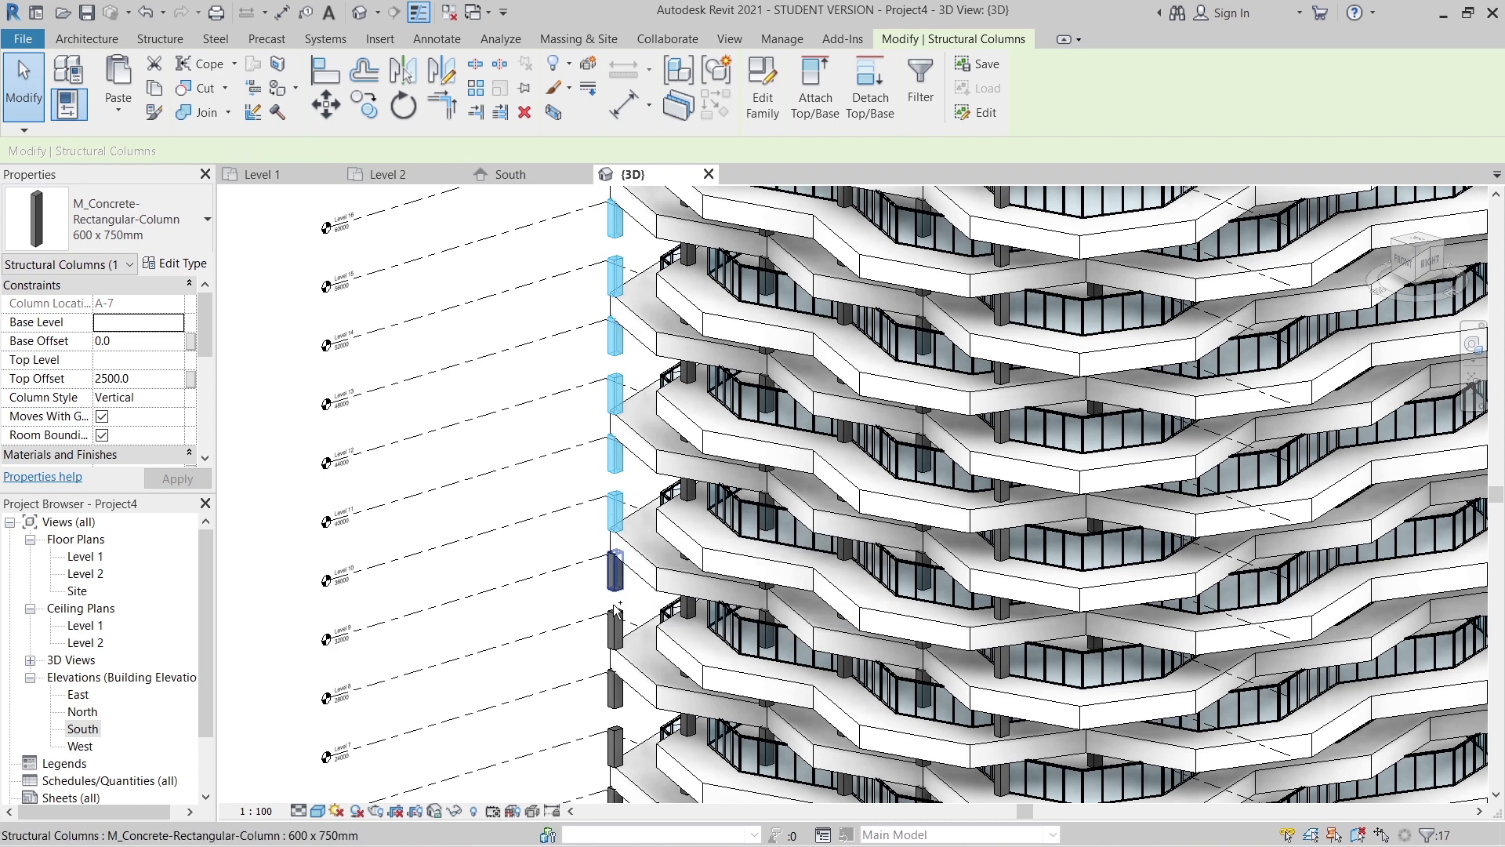
pyautogui.keyDown('ctrl'); pyautogui.click(615, 630); pyautogui.keyUp('ctrl')
pyautogui.keyDown('ctrl'); pyautogui.click(615, 686); pyautogui.keyUp('ctrl')
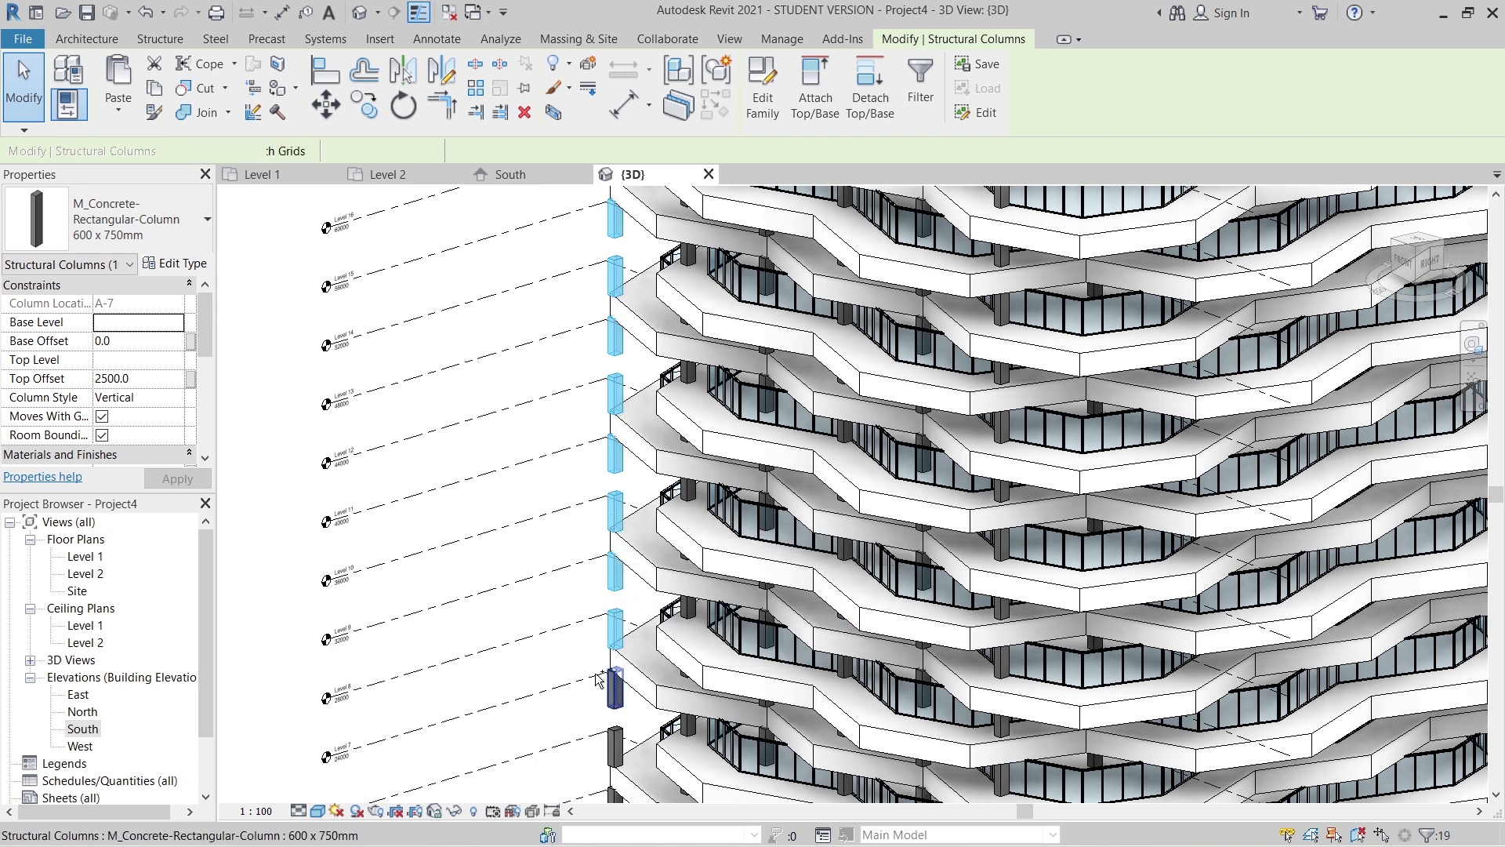
pyautogui.moveTo(527, 504); pyautogui.dragTo(500, 242, button='middle')
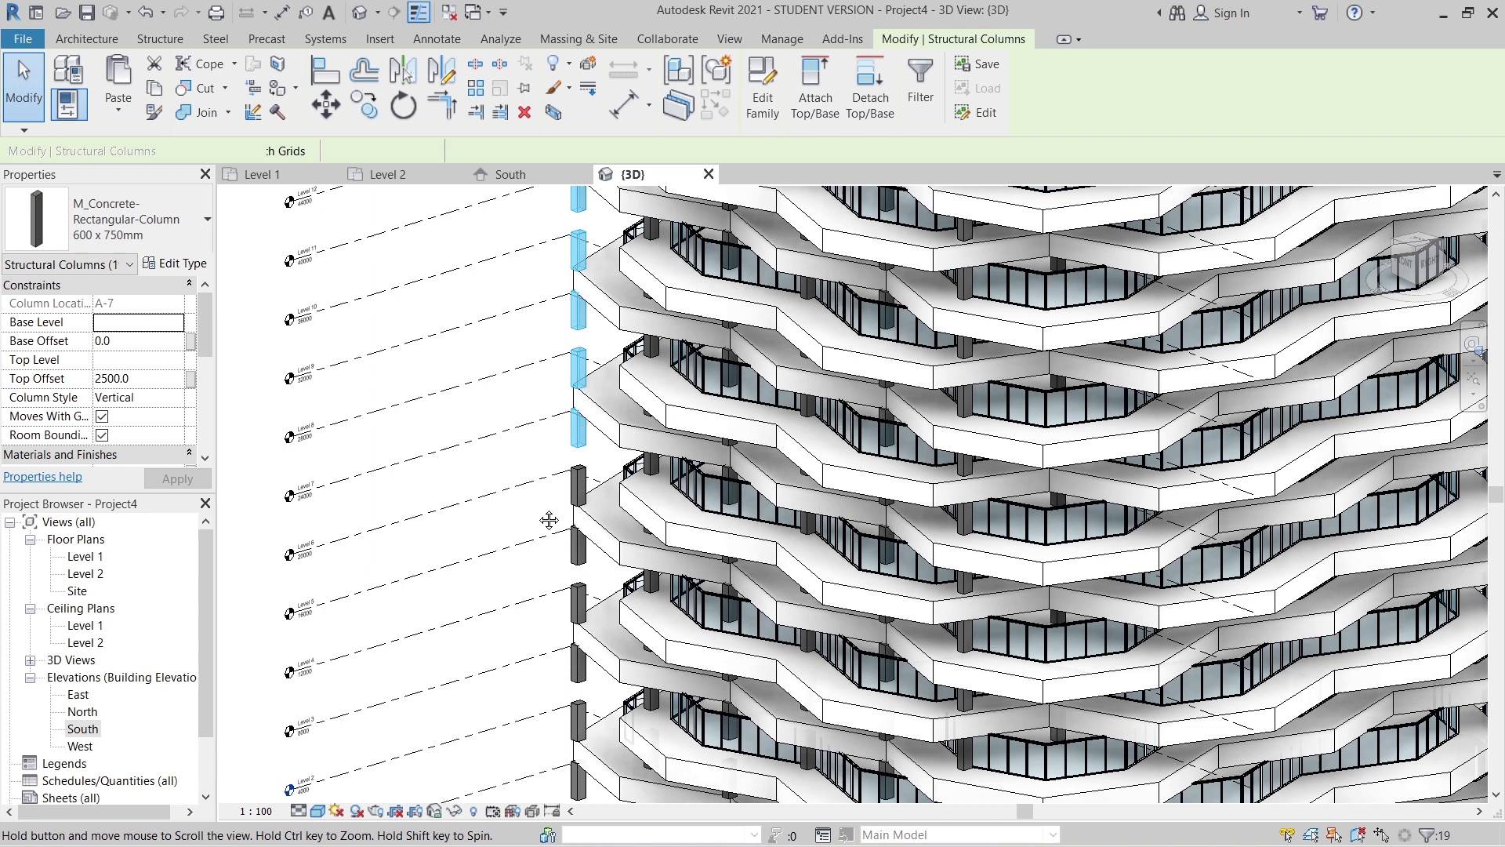
pyautogui.keyDown('ctrl'); pyautogui.click(578, 483); pyautogui.keyUp('ctrl')
pyautogui.keyDown('ctrl'); pyautogui.click(578, 543); pyautogui.keyUp('ctrl')
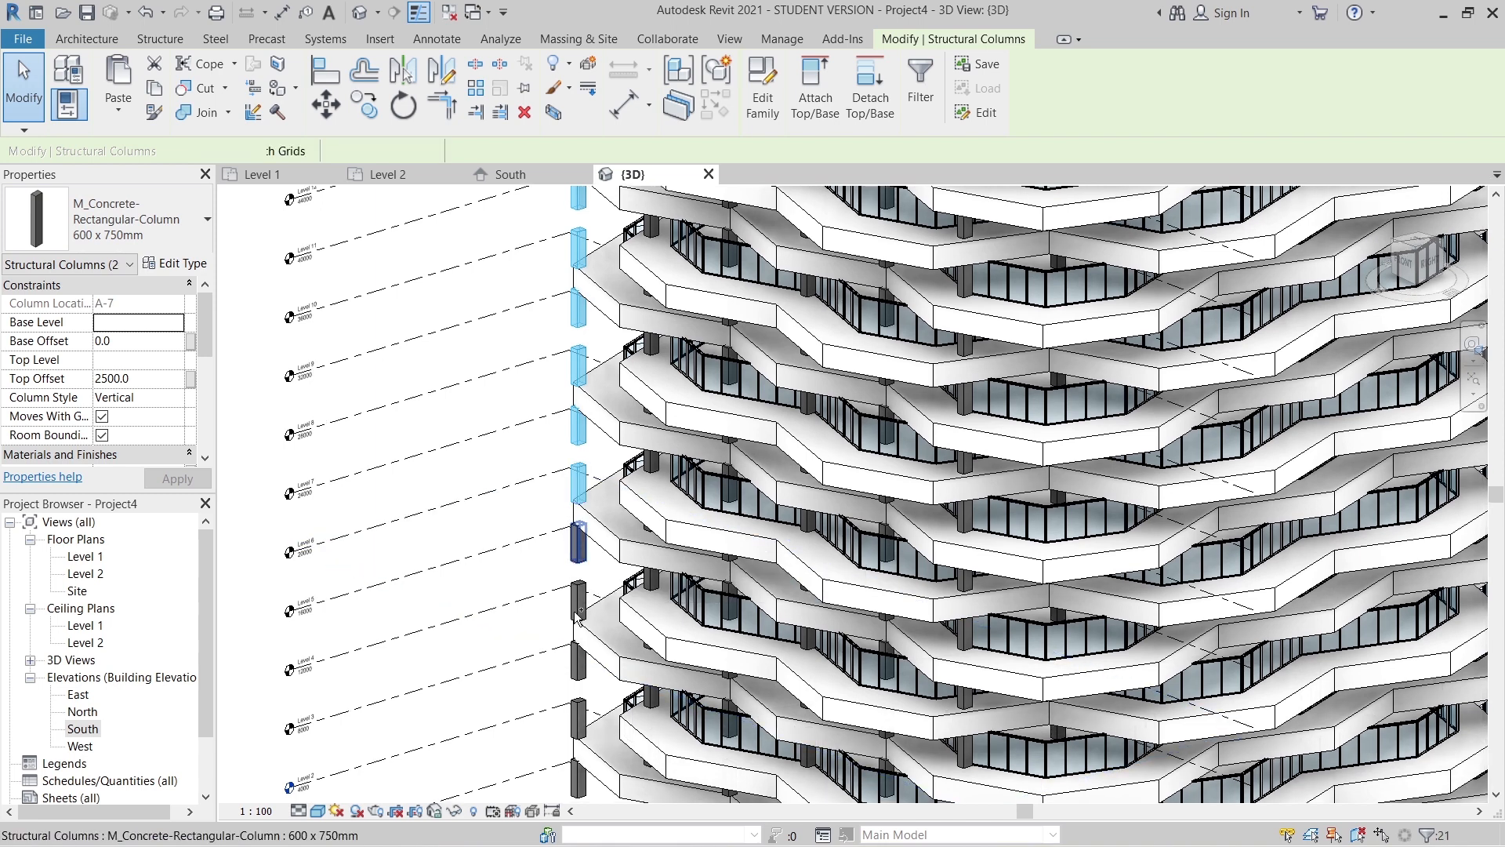
pyautogui.keyDown('ctrl'); pyautogui.click(578, 601); pyautogui.keyUp('ctrl')
pyautogui.moveTo(517, 615); pyautogui.dragTo(491, 342, button='middle')
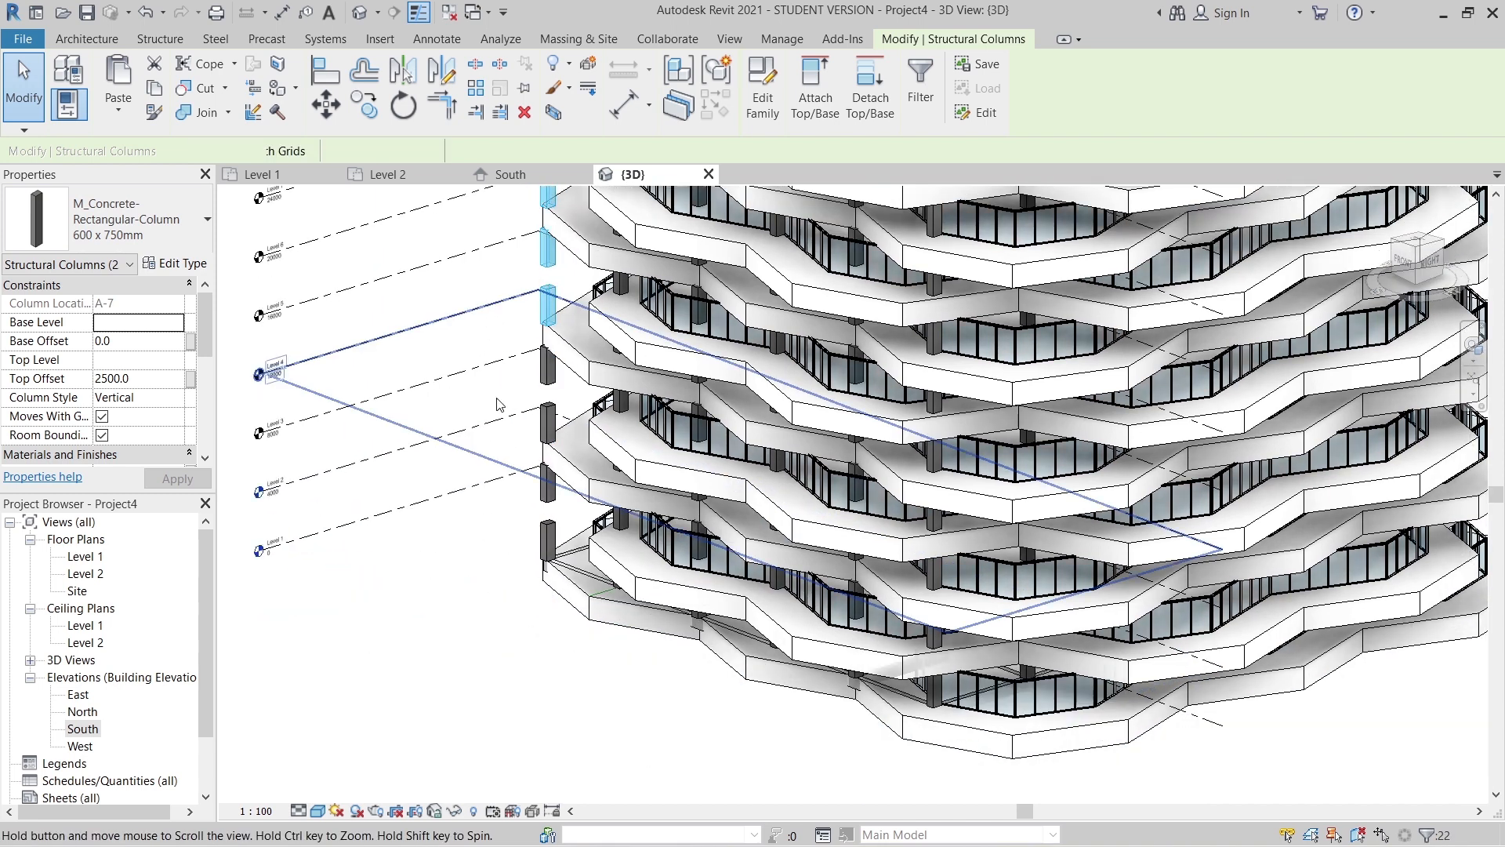
pyautogui.keyDown('ctrl'); pyautogui.click(548, 383); pyautogui.keyUp('ctrl')
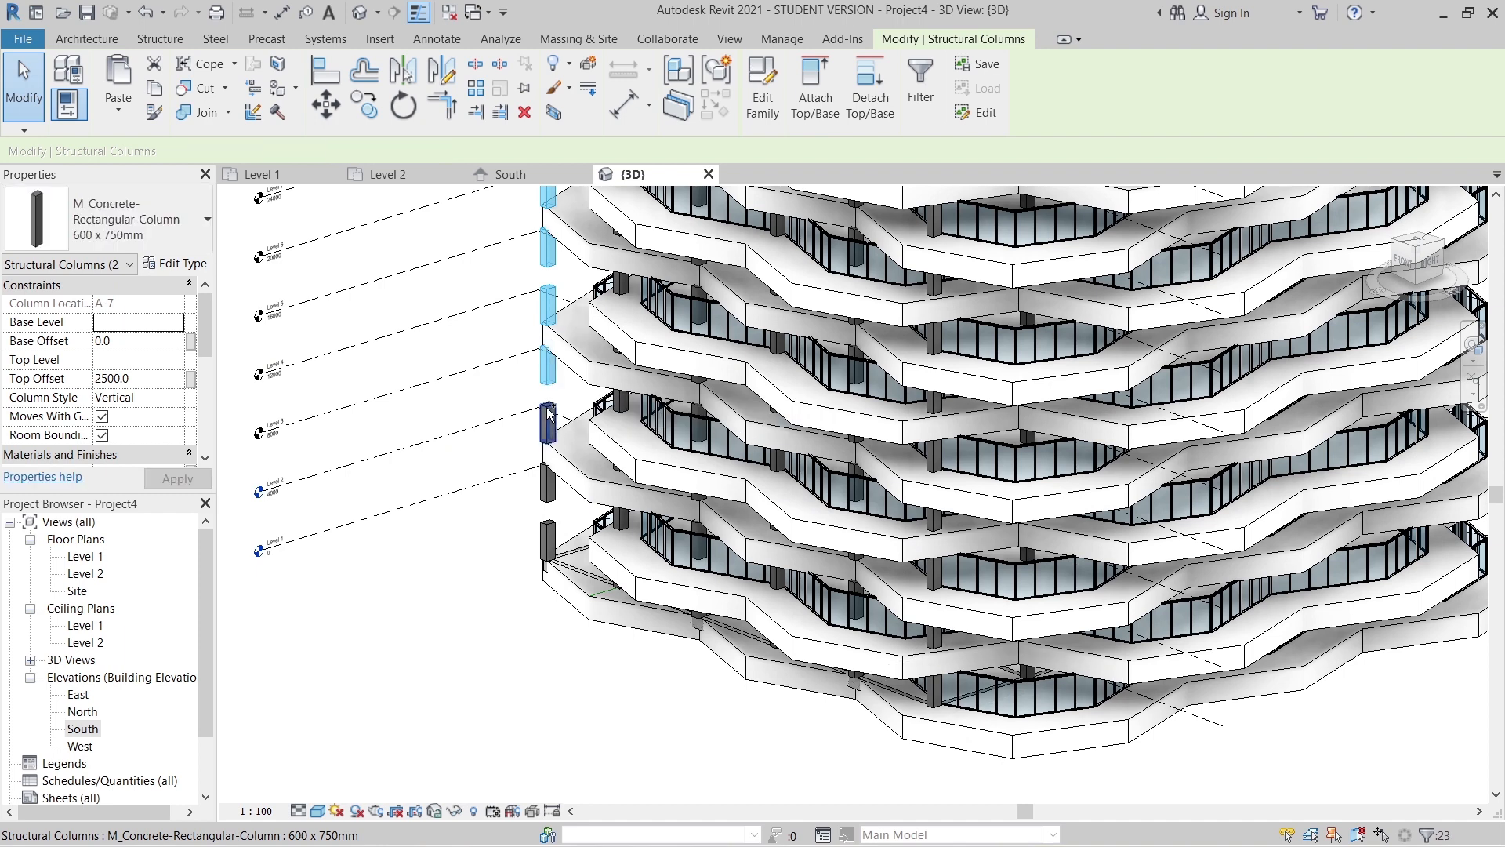
pyautogui.keyDown('ctrl'); pyautogui.click(548, 428); pyautogui.keyUp('ctrl')
pyautogui.keyDown('ctrl'); pyautogui.click(546, 492); pyautogui.keyUp('ctrl')
pyautogui.keyDown('ctrl'); pyautogui.click(546, 488); pyautogui.keyUp('ctrl')
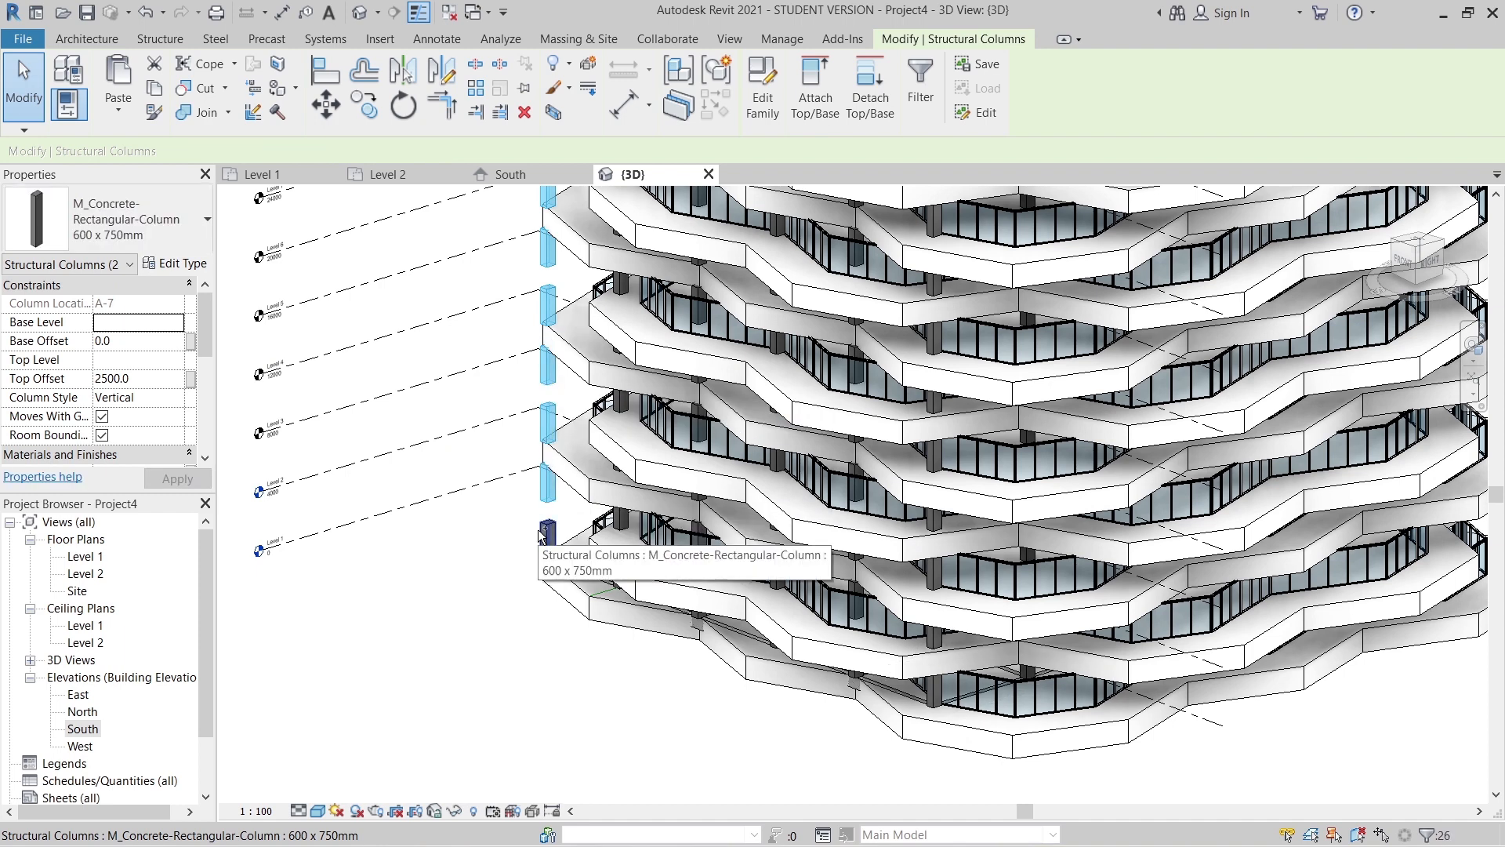
pyautogui.keyDown('ctrl'); pyautogui.click(547, 541); pyautogui.keyUp('ctrl')
pyautogui.press('Delete')
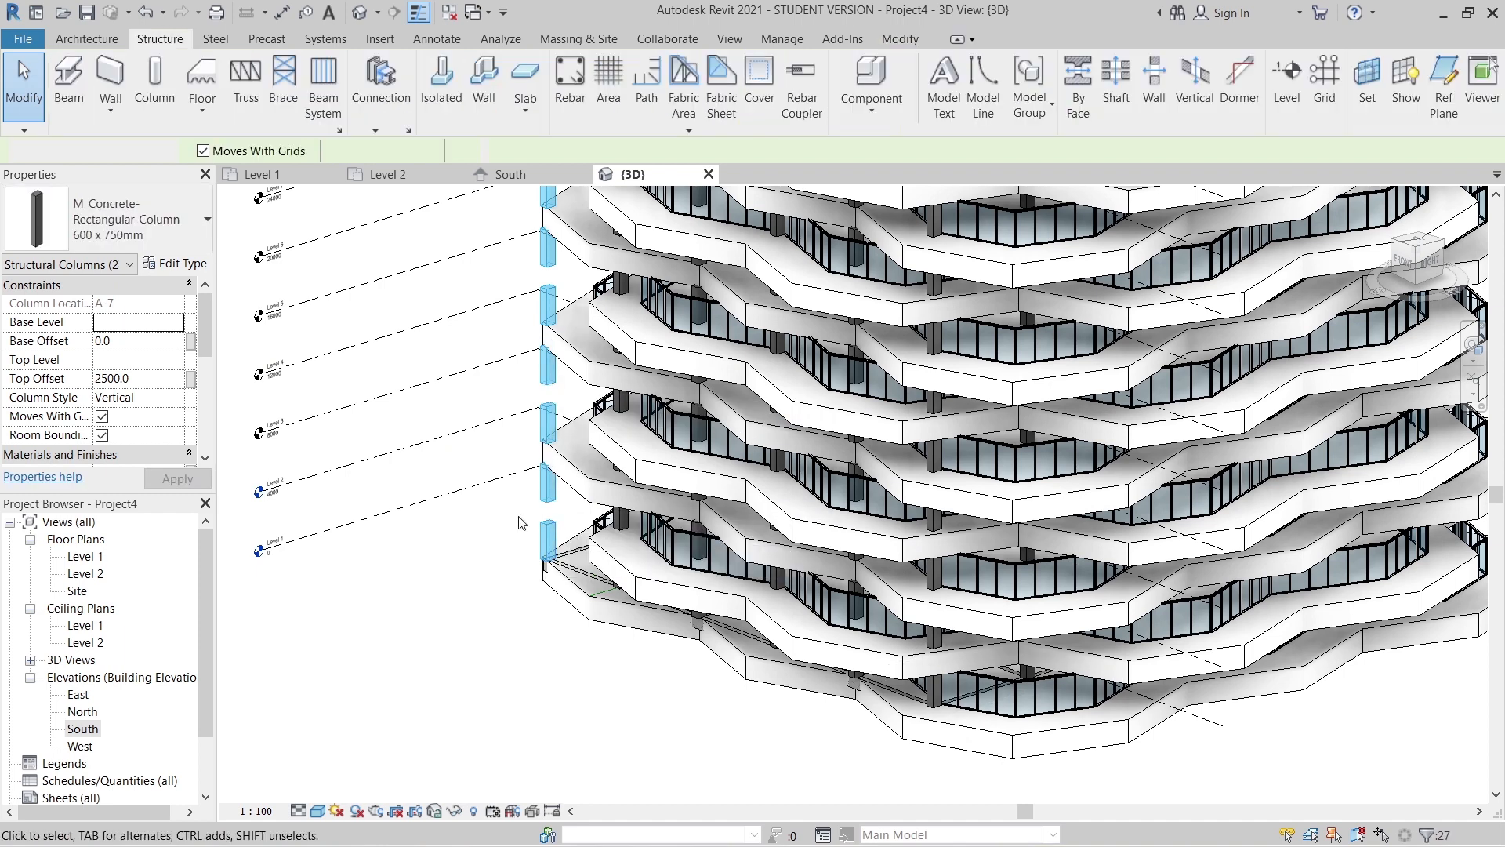
# - Try to copy all the 400 x 800mm rectangular concrete beams on Level 1 and paste them aligned to the levels from Level 2 up
pyautogui.scroll(-2, 520, 519)
pyautogui.keyDown('shift'); pyautogui.moveTo(1109, 638); pyautogui.dragTo(1054, 569, button='middle'); pyautogui.keyUp('shift')
pyautogui.scroll(6, 666, 624)
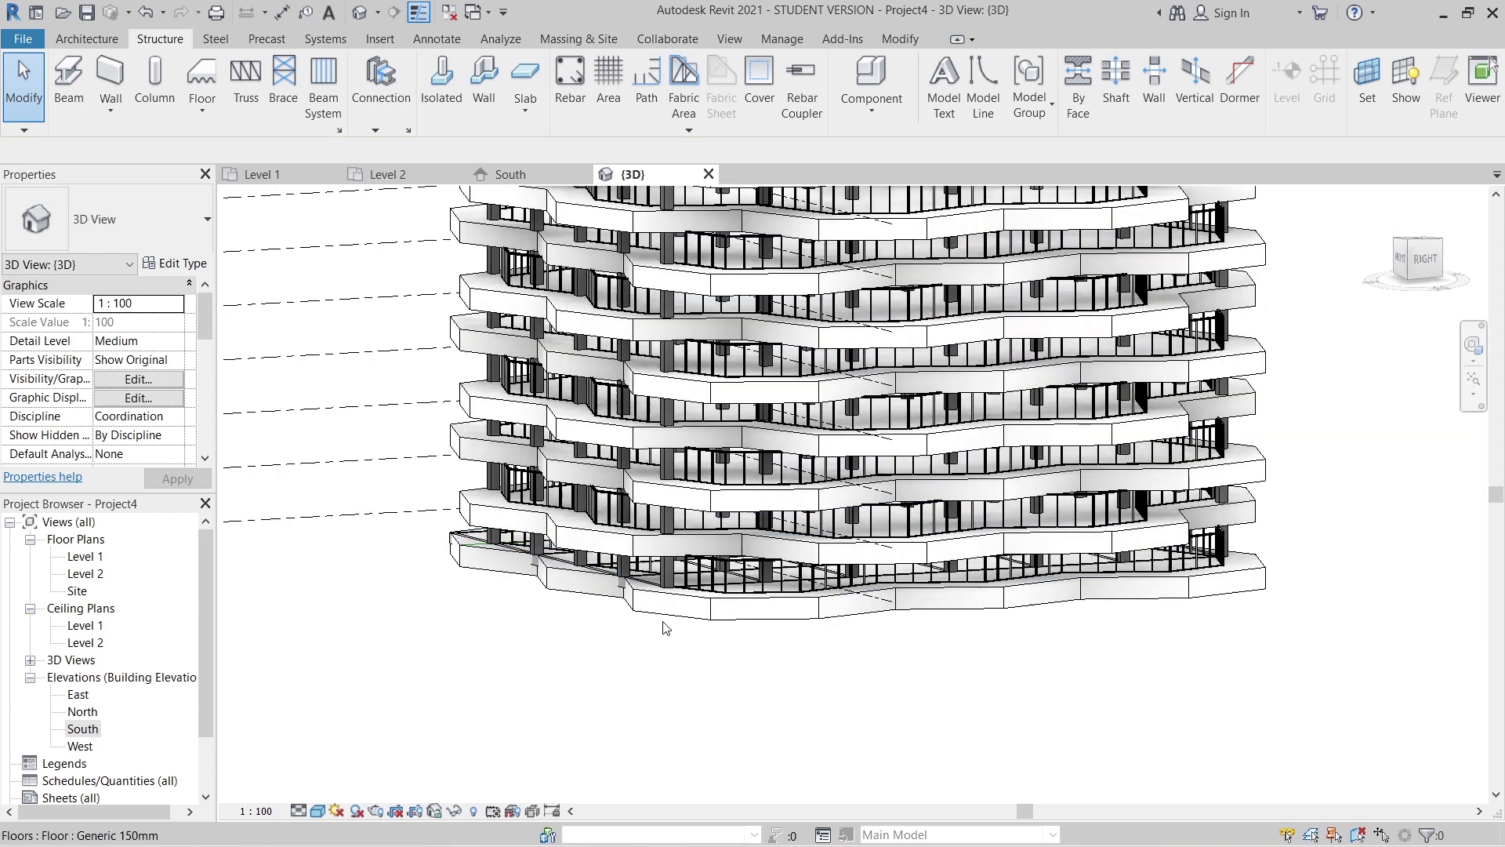
pyautogui.scroll(5, 672, 562)
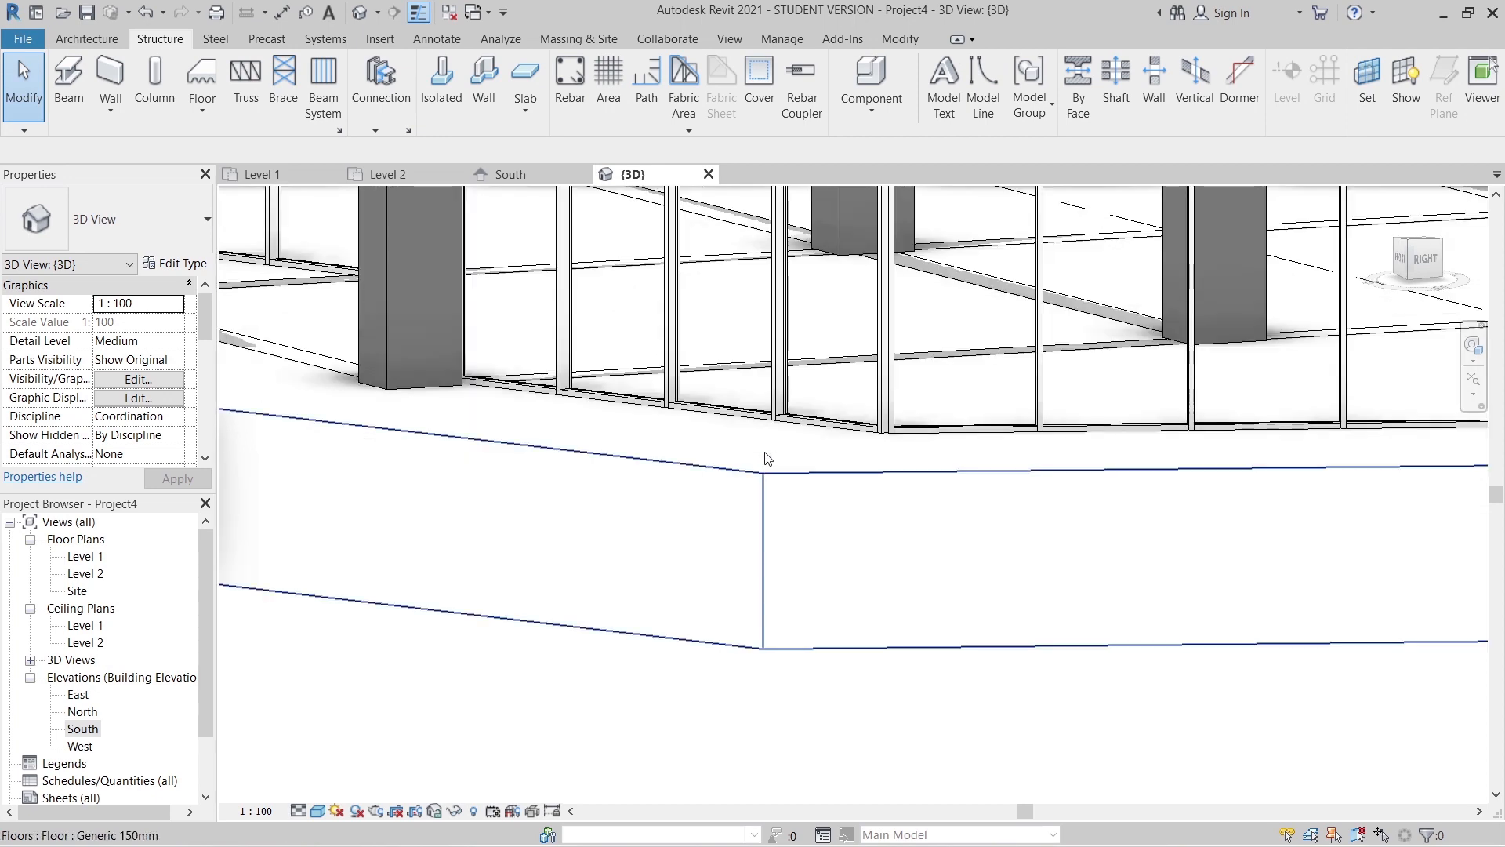
pyautogui.click(1125, 324)
pyautogui.scroll(-4, 1074, 660)
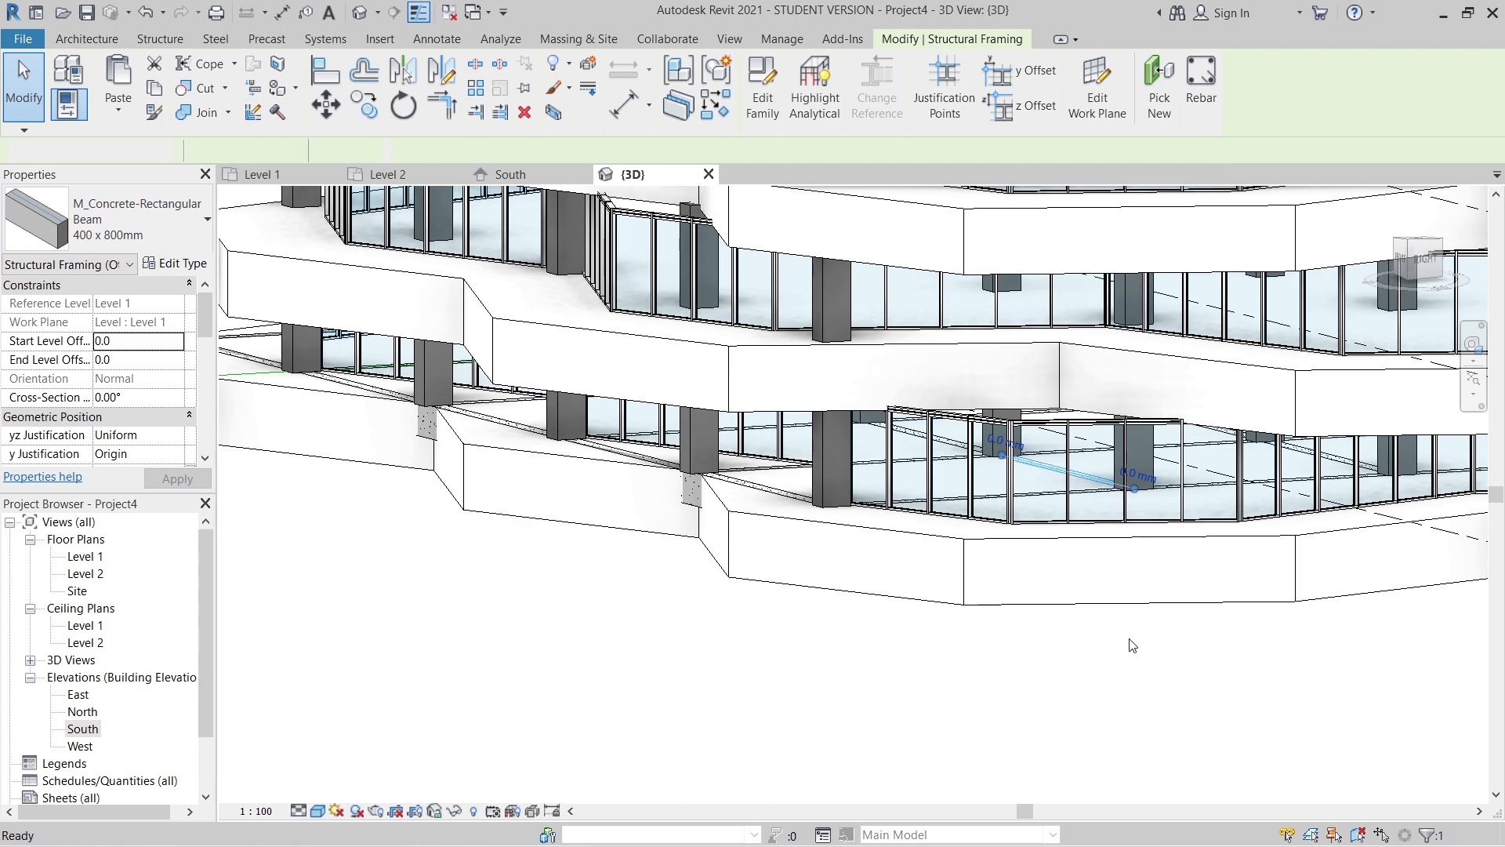
pyautogui.press('s')
pyautogui.press('a')
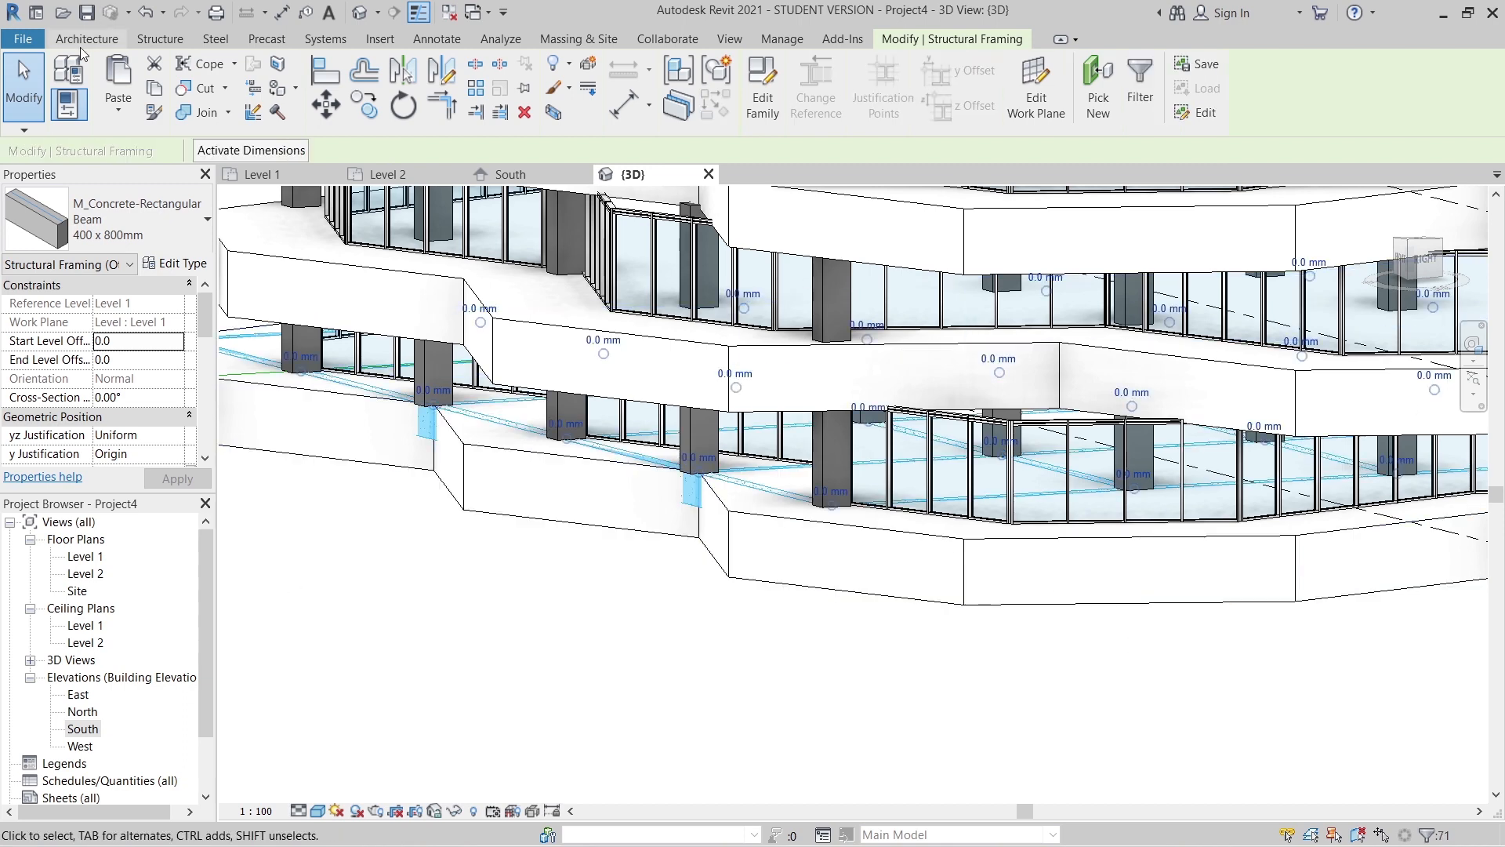
pyautogui.click(154, 90)
pyautogui.click(118, 104)
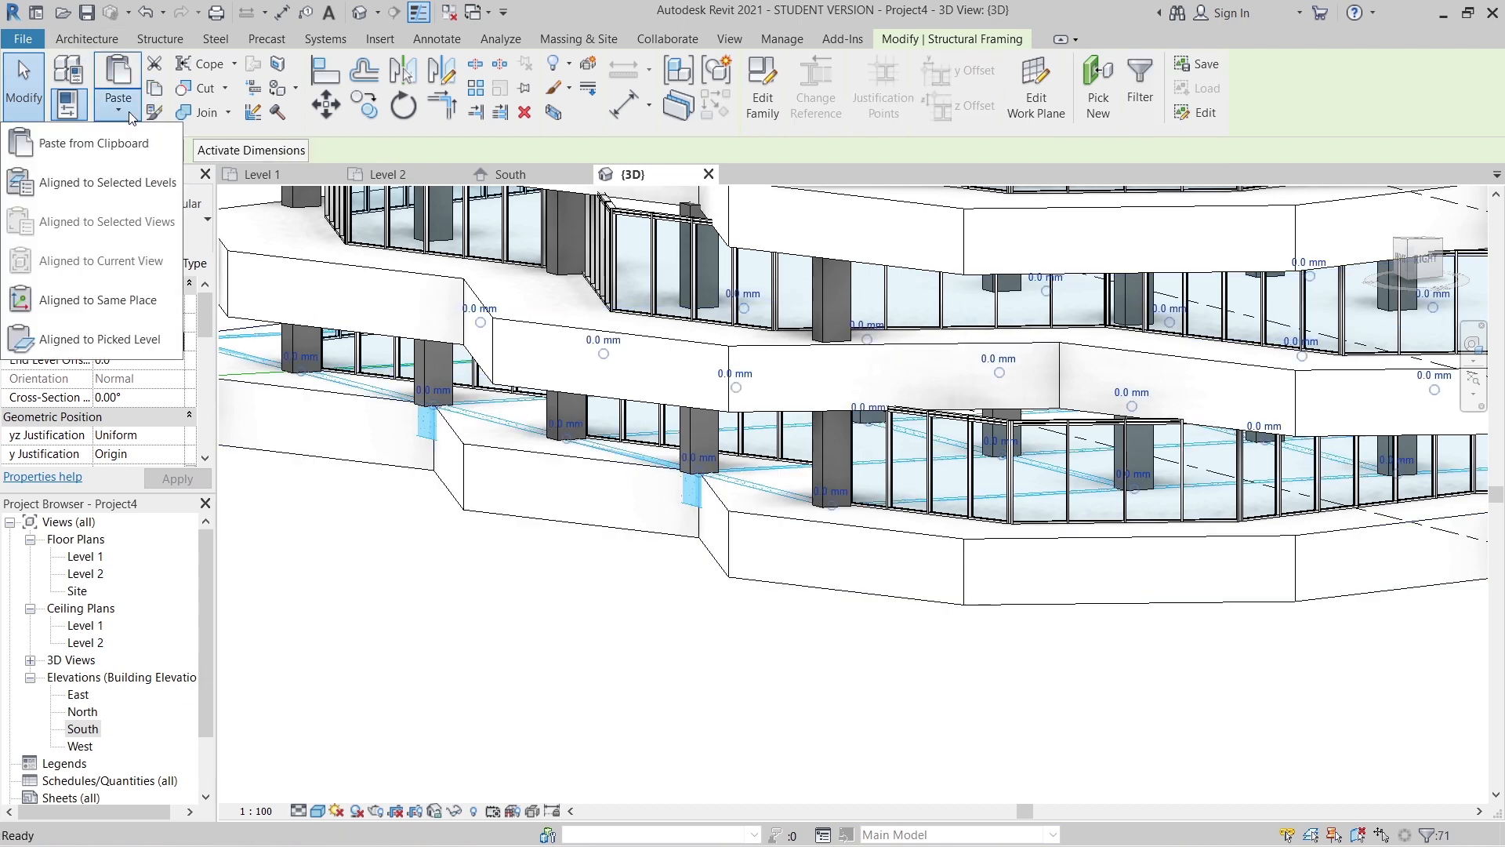
pyautogui.click(114, 180)
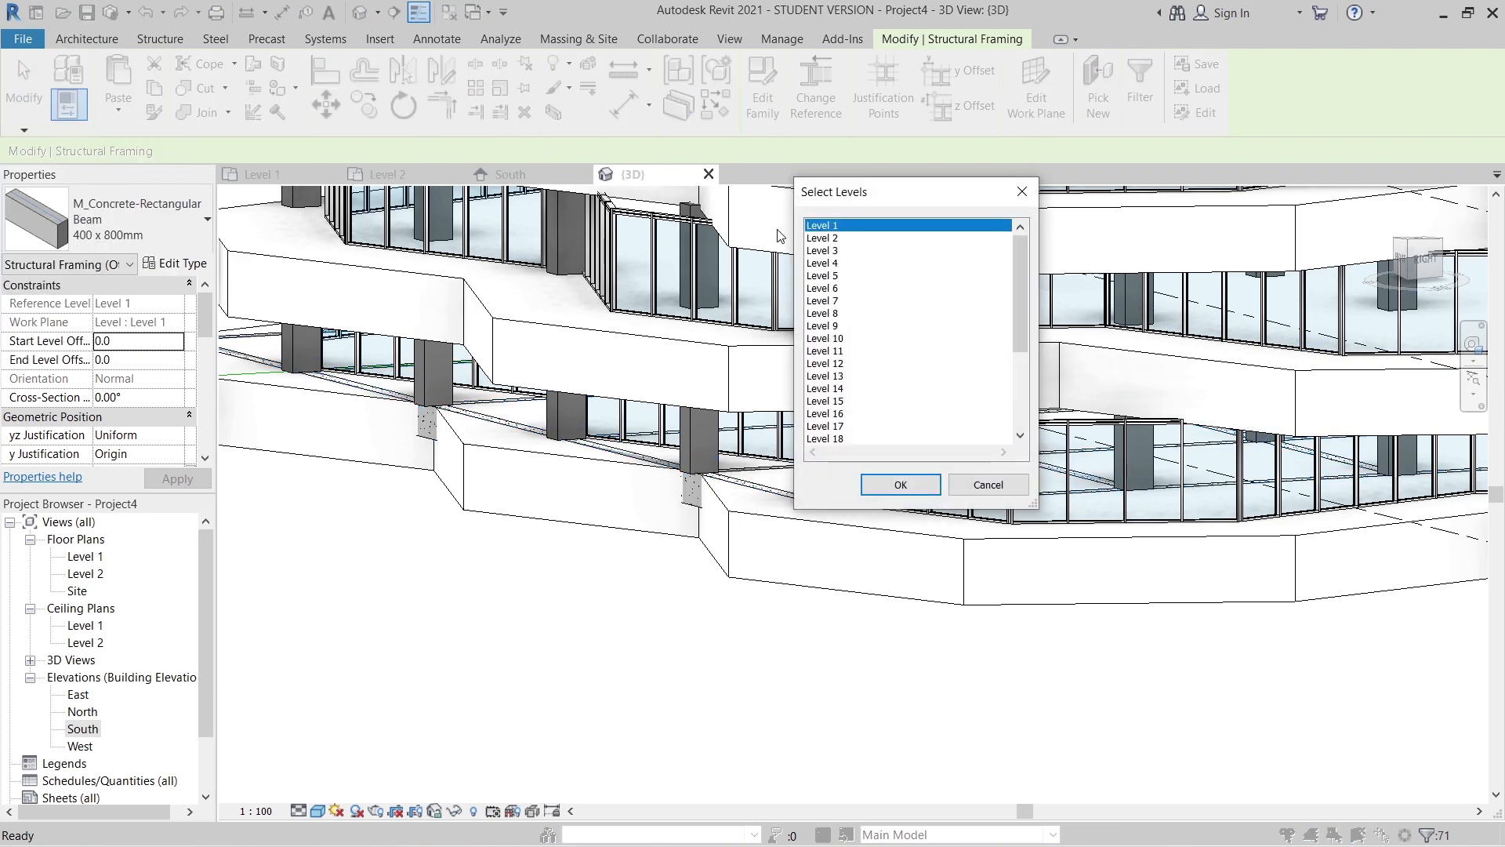
pyautogui.click(811, 237)
pyautogui.moveTo(1015, 257); pyautogui.dragTo(1015, 405)
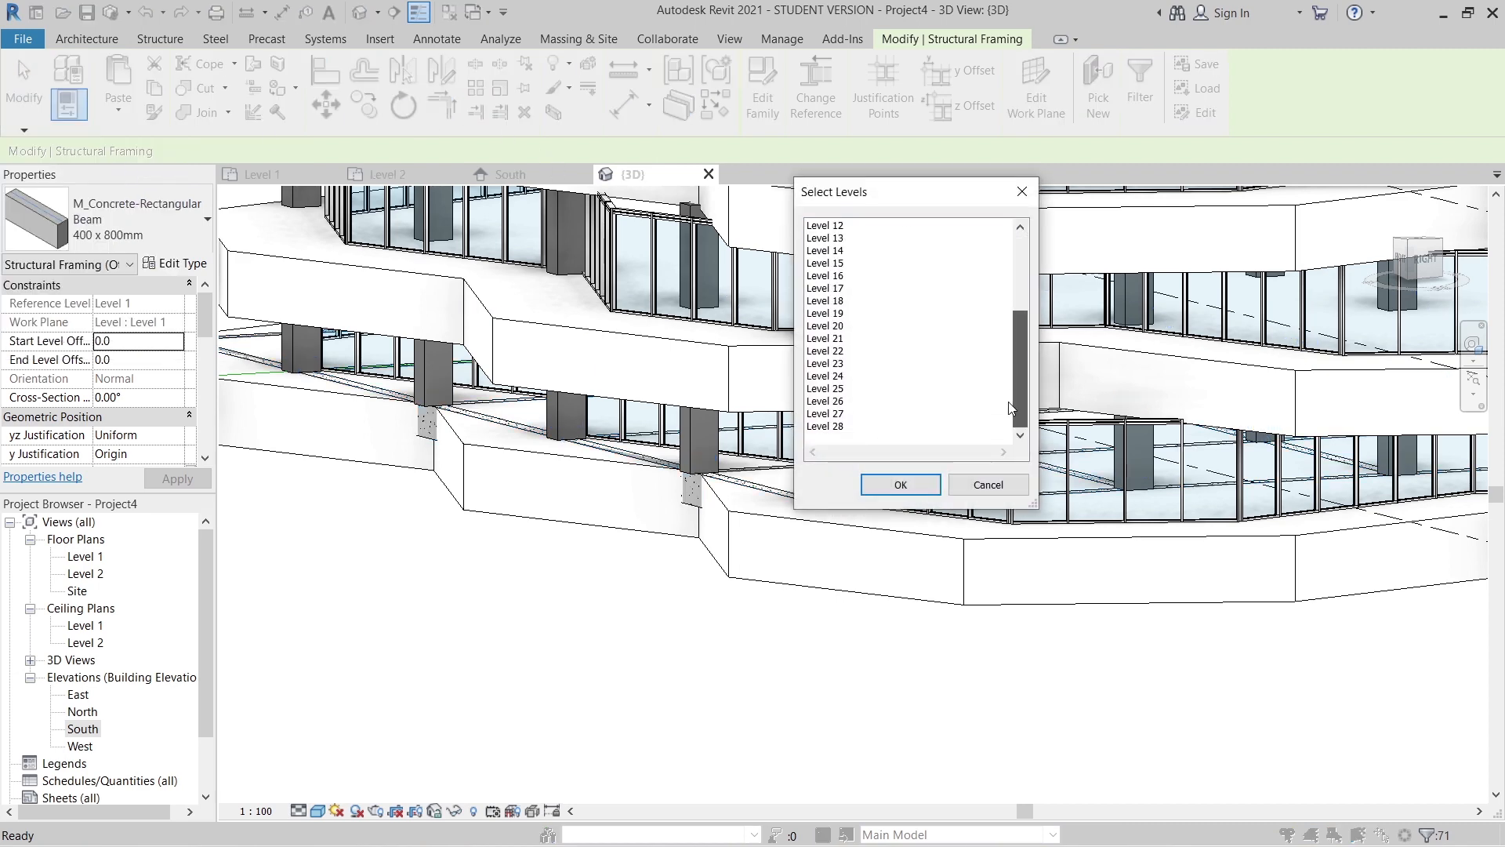
pyautogui.click(988, 484)
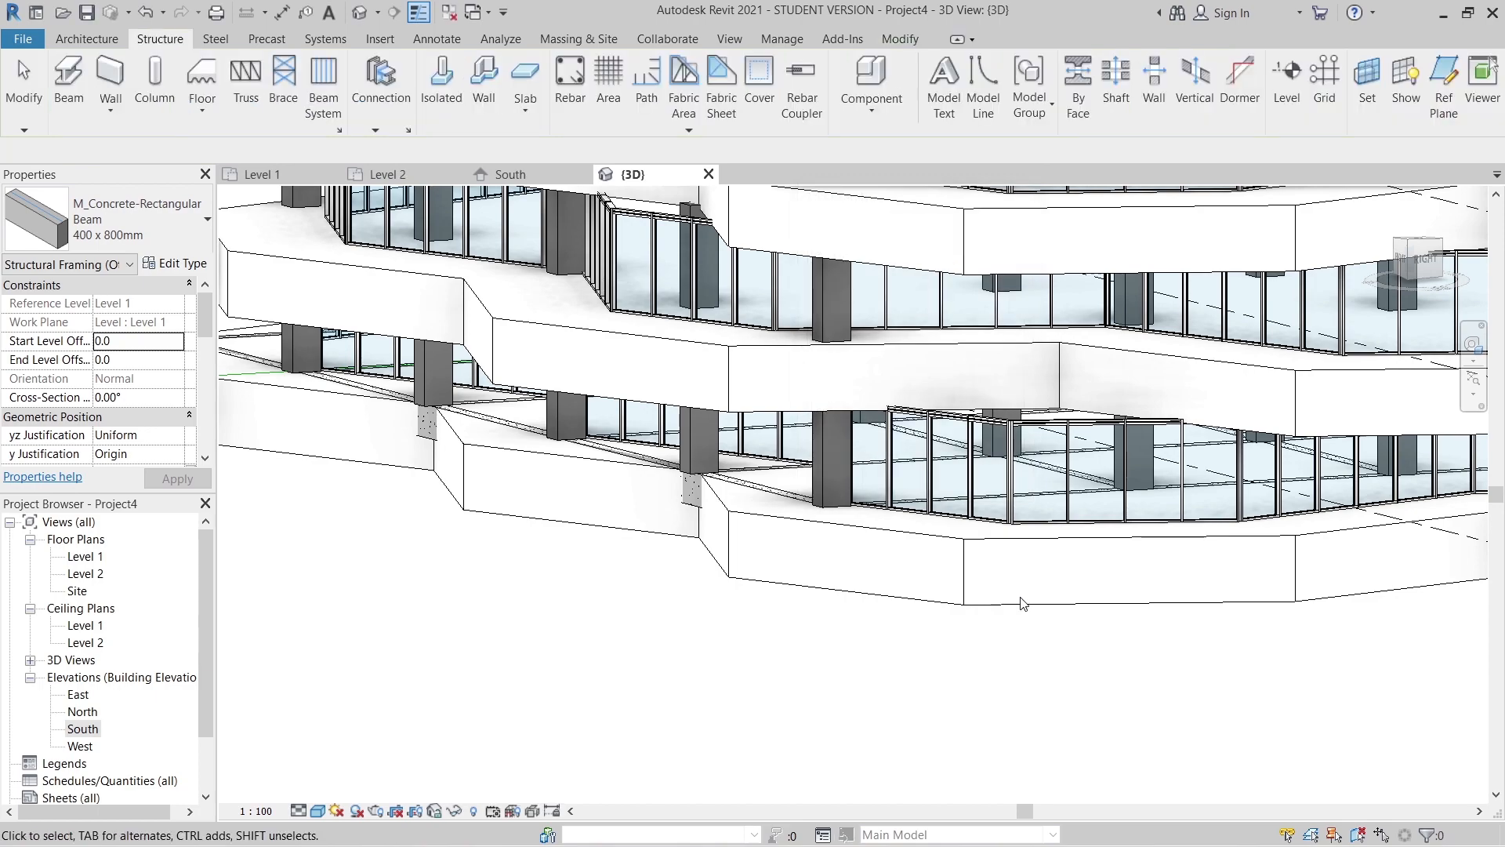
pyautogui.scroll(-2, 1035, 626)
pyautogui.scroll(-6, 1035, 626)
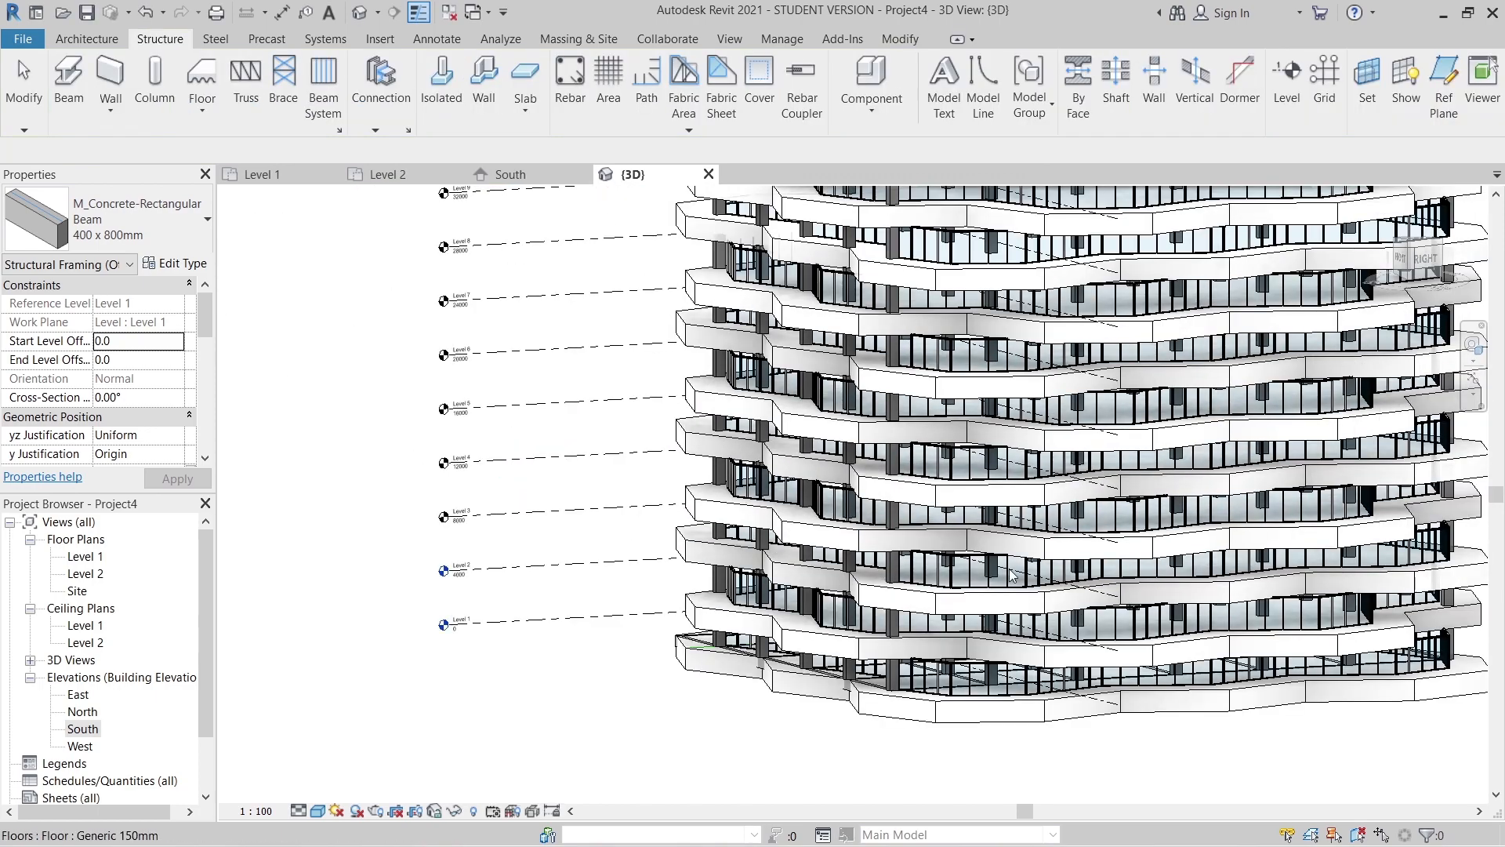
pyautogui.scroll(-3, 1075, 568)
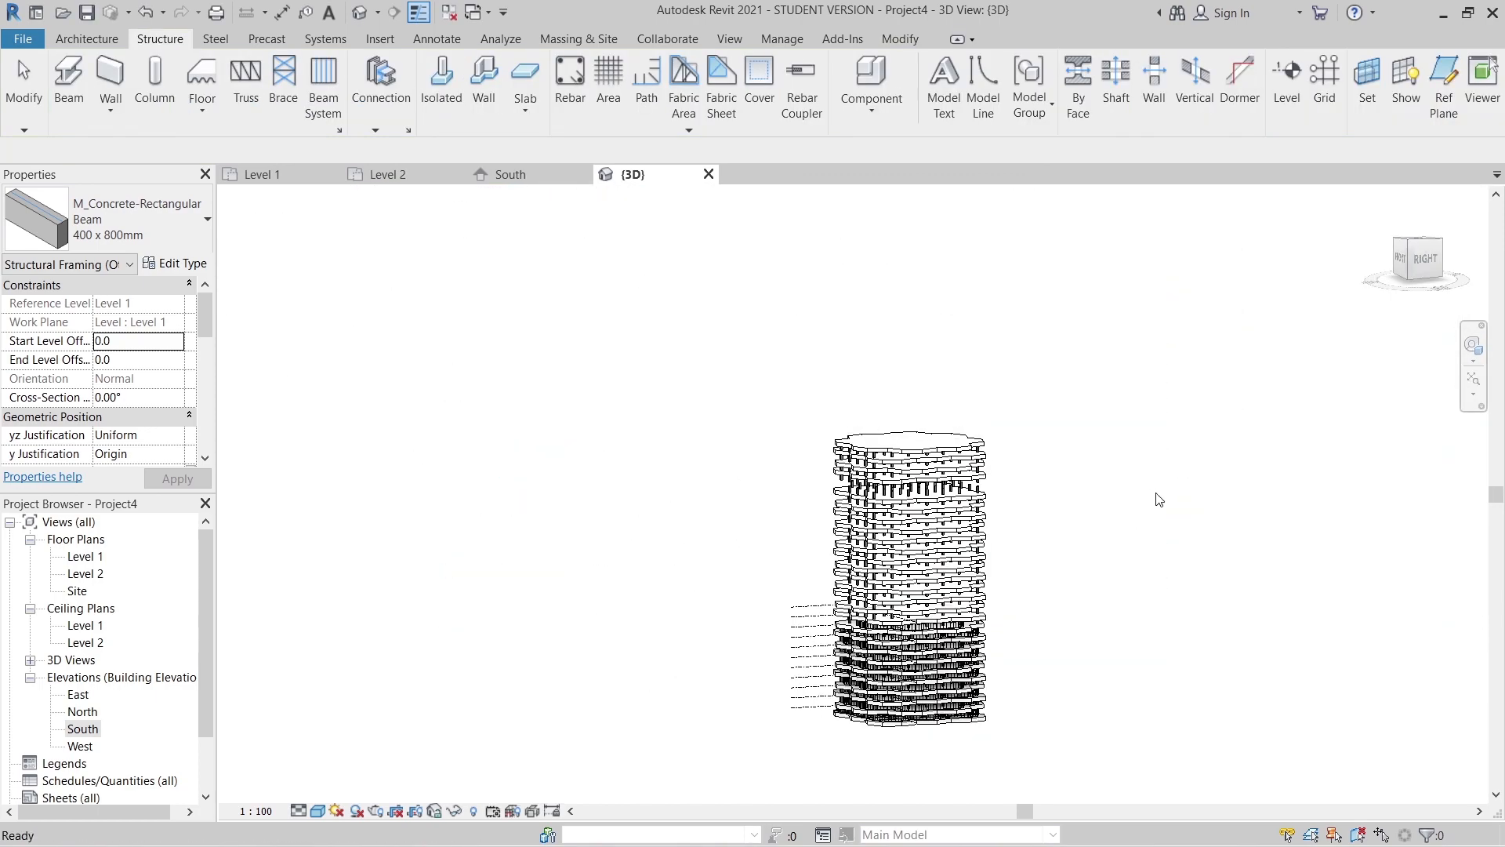
pyautogui.scroll(5, 1072, 551)
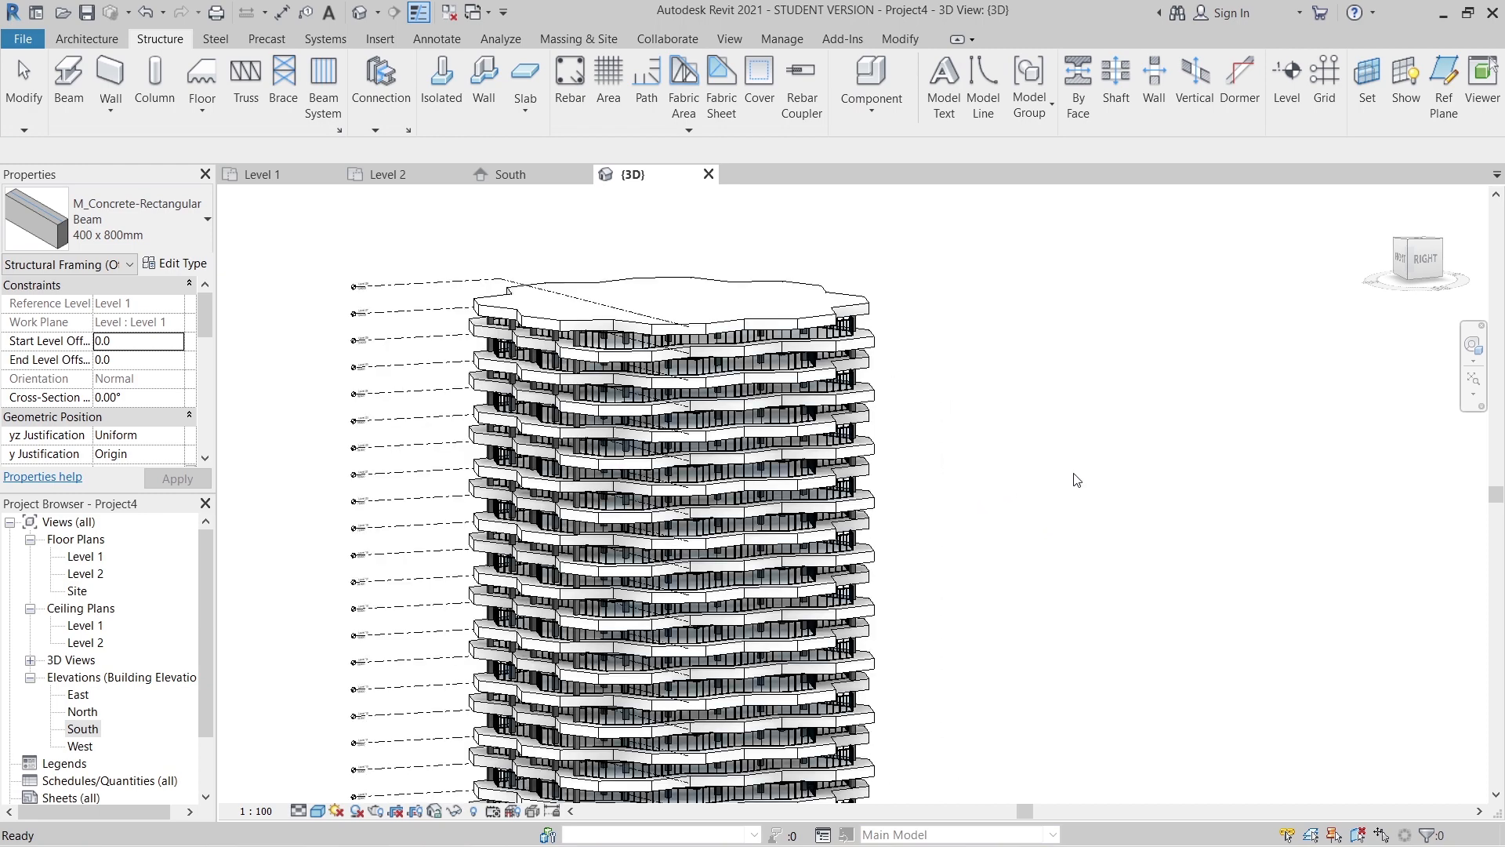
pyautogui.press('Escape')
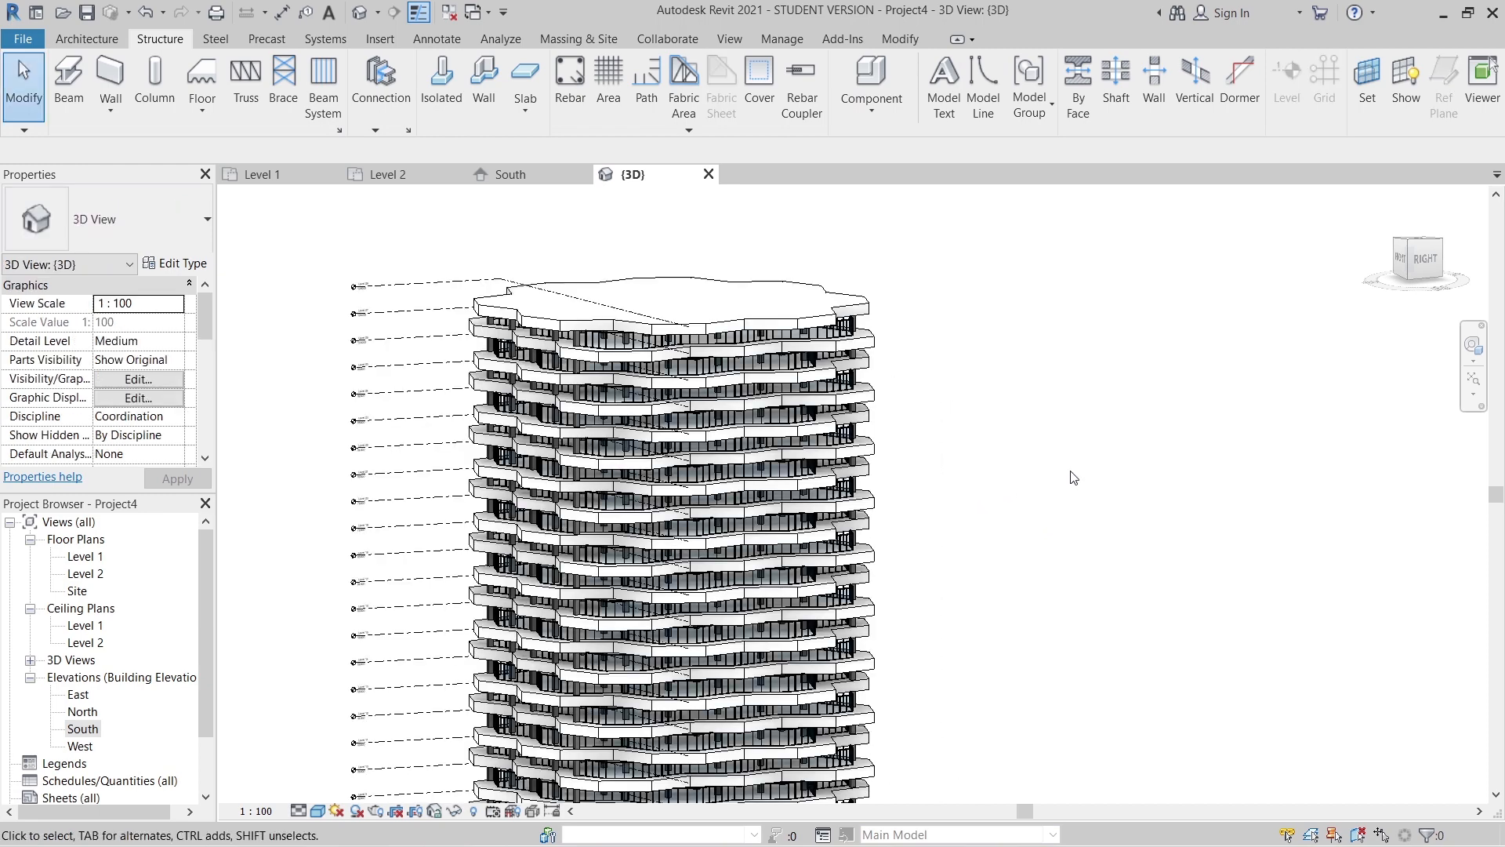